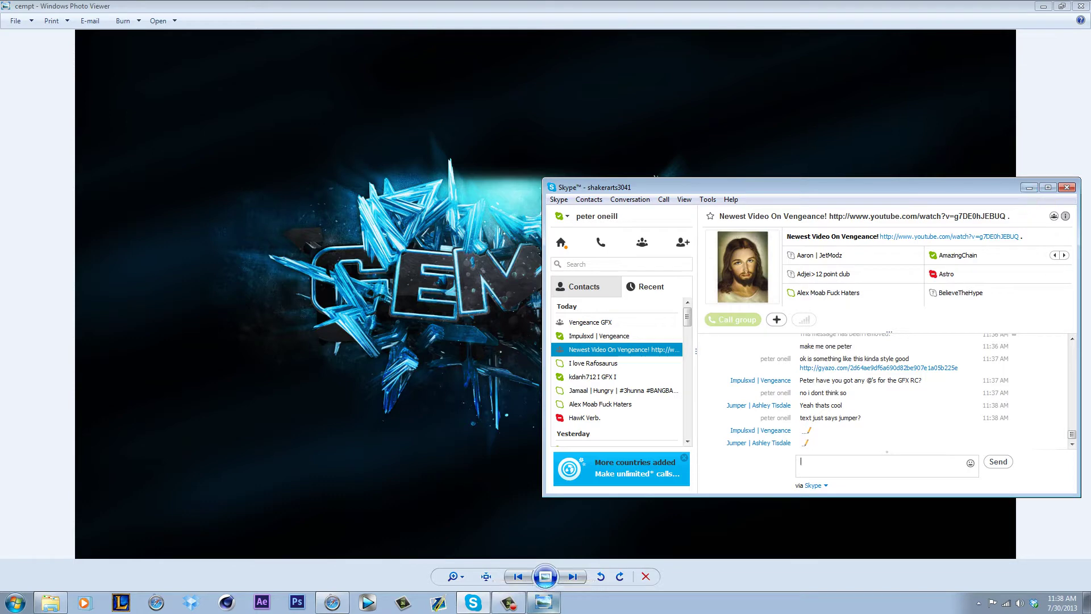
# Clear the desktop by minimizing Skype and closing the image viewer, the web browser and the pngs folder window.
pyautogui.click(508, 602)
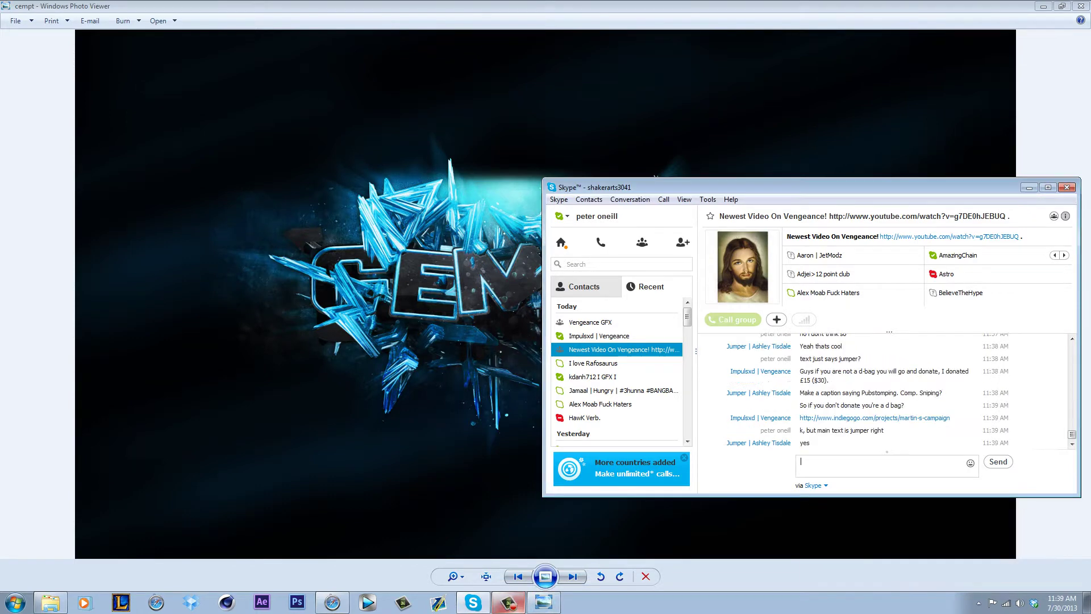
pyautogui.click(1029, 187)
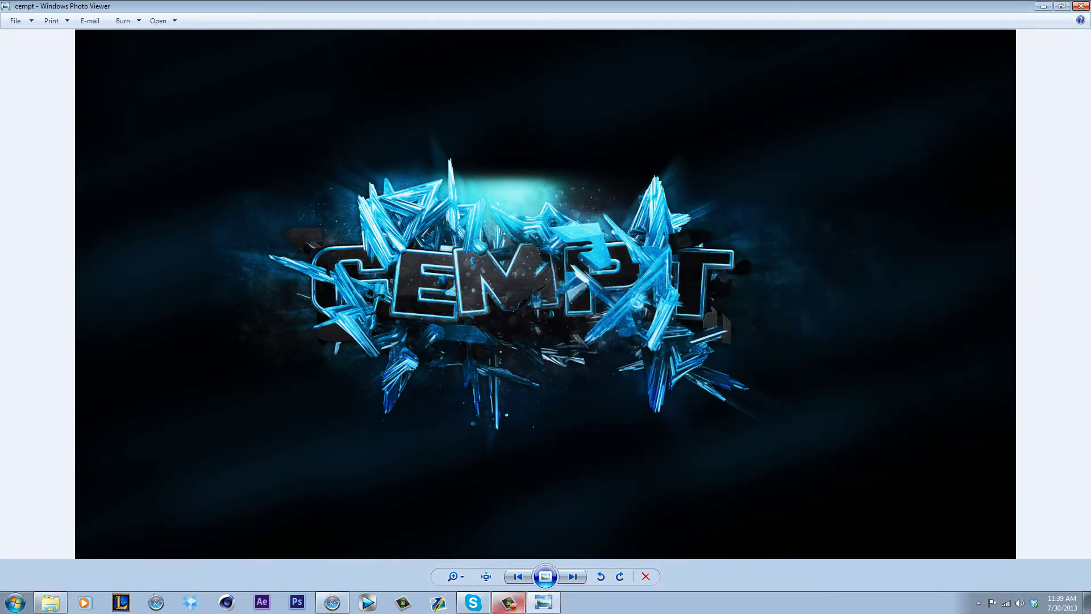
pyautogui.click(1081, 6)
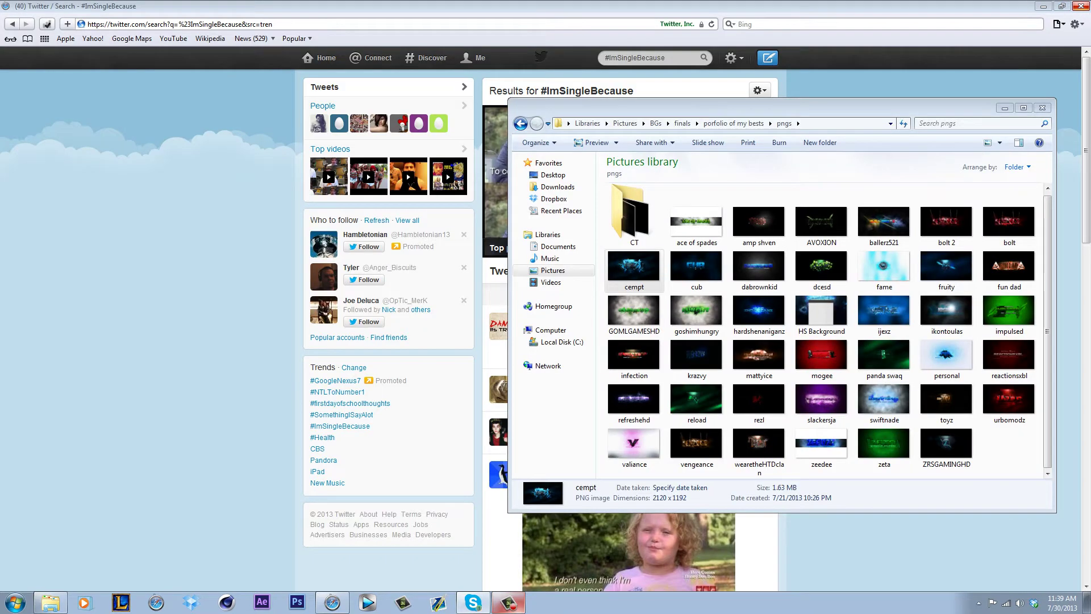
pyautogui.click(1080, 6)
pyautogui.click(1042, 107)
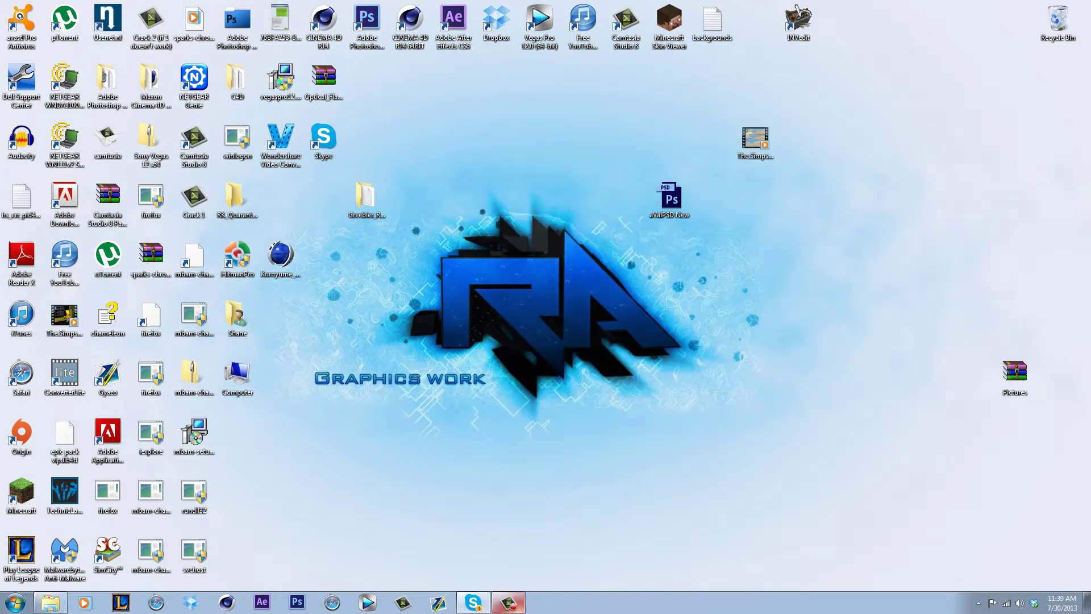
pyautogui.click(473, 601)
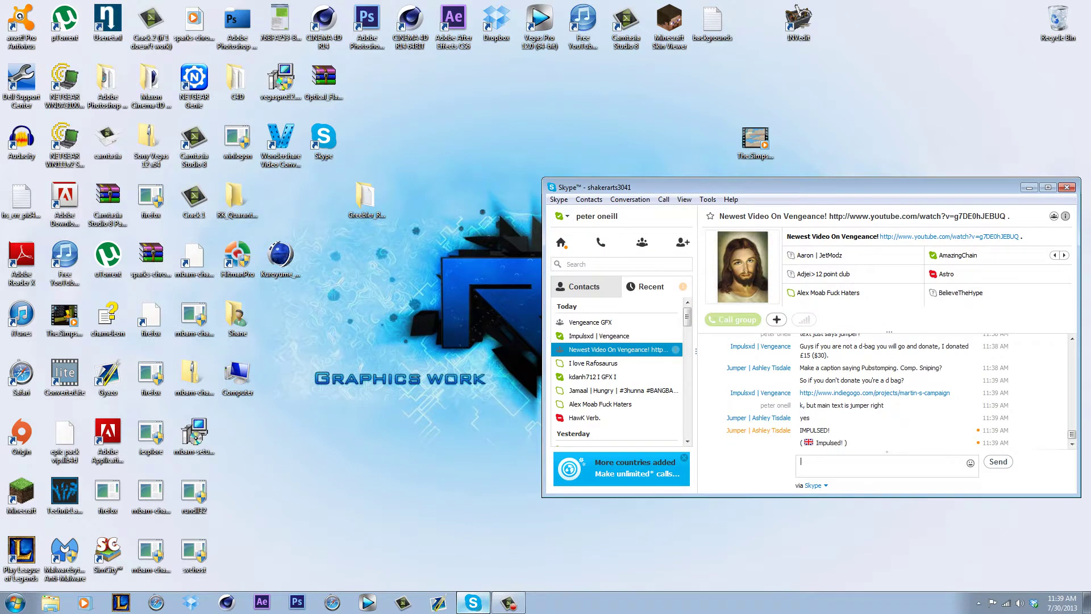
pyautogui.click(473, 602)
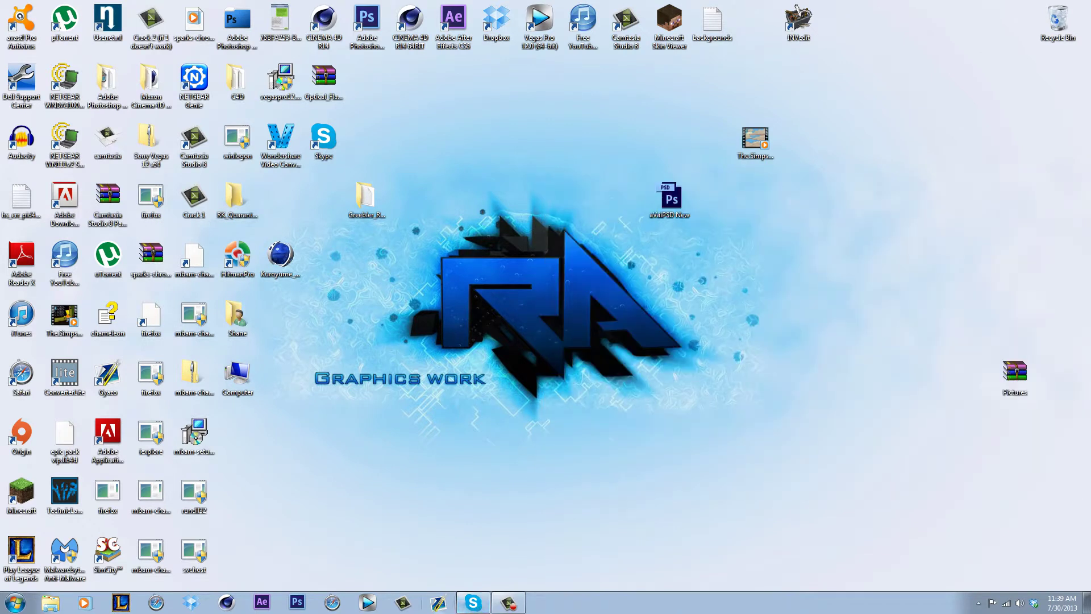
# Start Cinema 4D and browse the Pictures library to BGs > finals > porfolio of my bests > pngs.
pyautogui.click(226, 602)
pyautogui.click(50, 602)
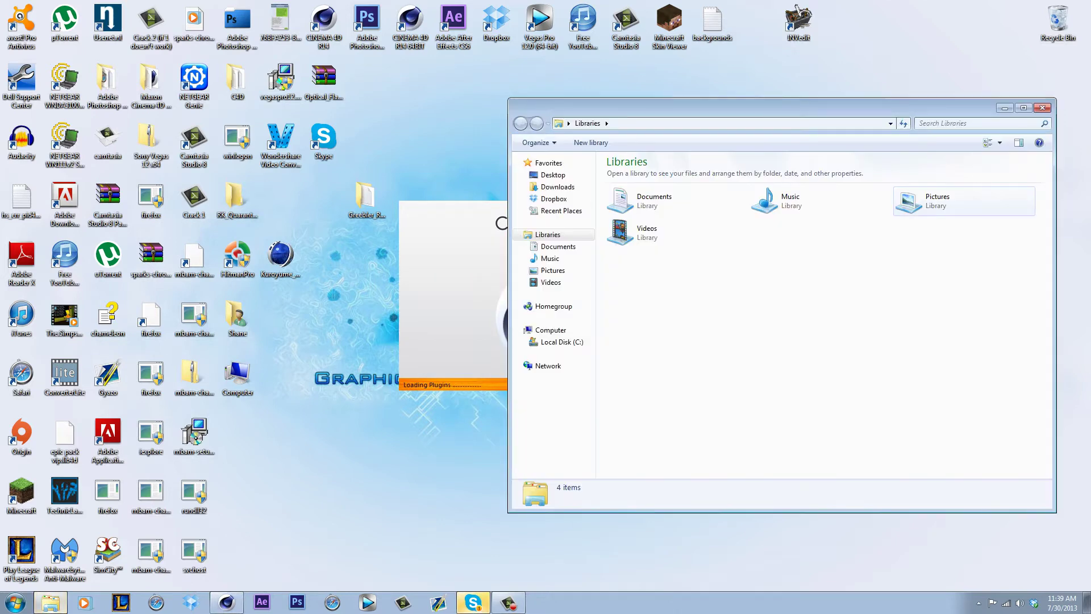
pyautogui.doubleClick(938, 199)
pyautogui.click(821, 219)
pyautogui.doubleClick(821, 219)
pyautogui.doubleClick(634, 219)
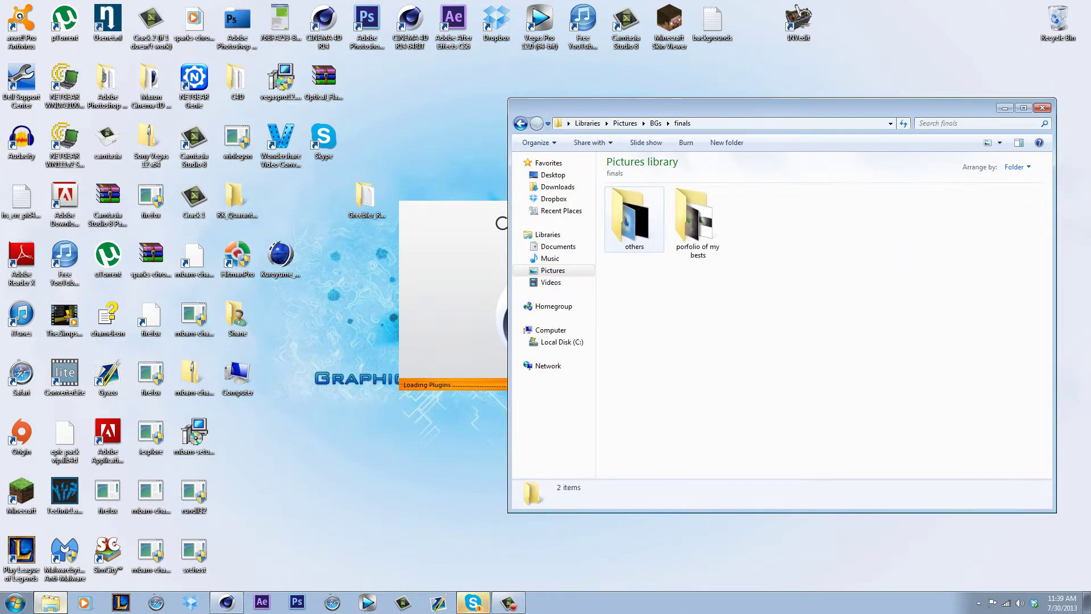
pyautogui.doubleClick(698, 219)
pyautogui.doubleClick(698, 218)
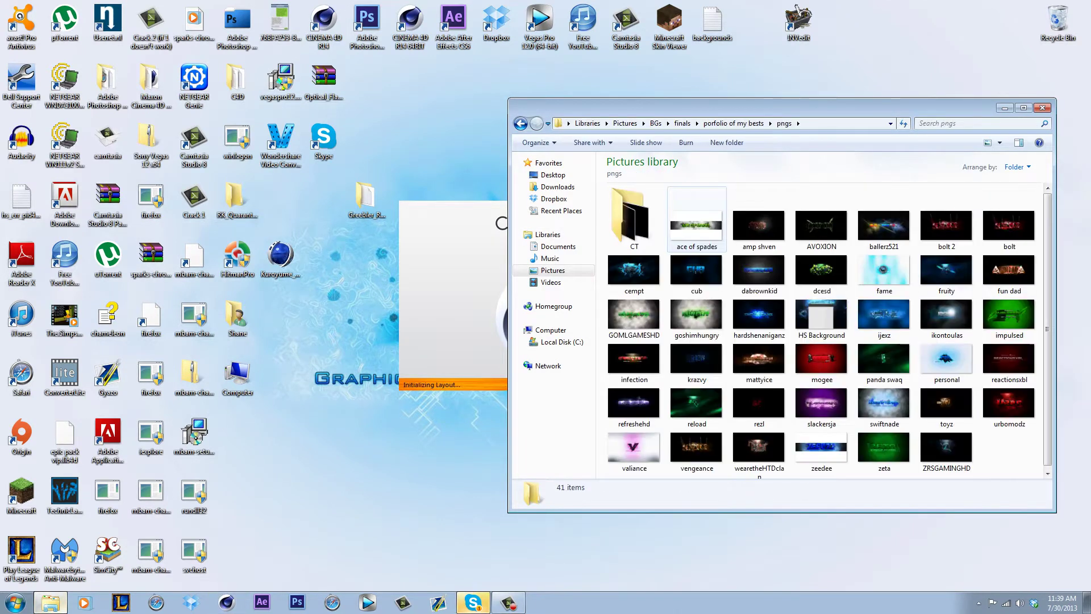
# View the cempt and dcesd images as style references, then close the folder window and Cinema 4D.
pyautogui.doubleClick(634, 271)
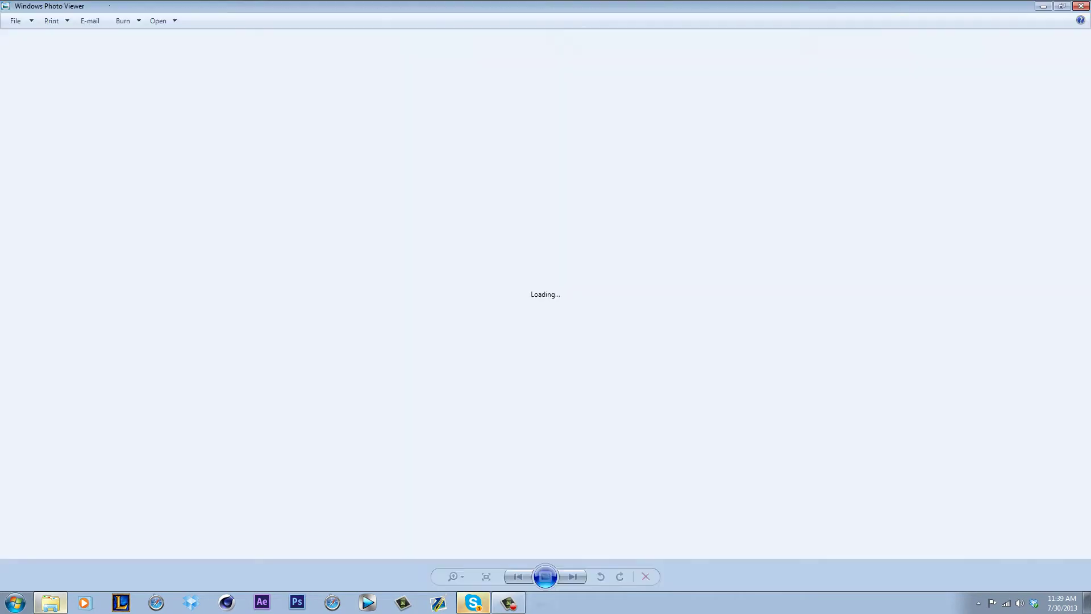
pyautogui.click(1081, 6)
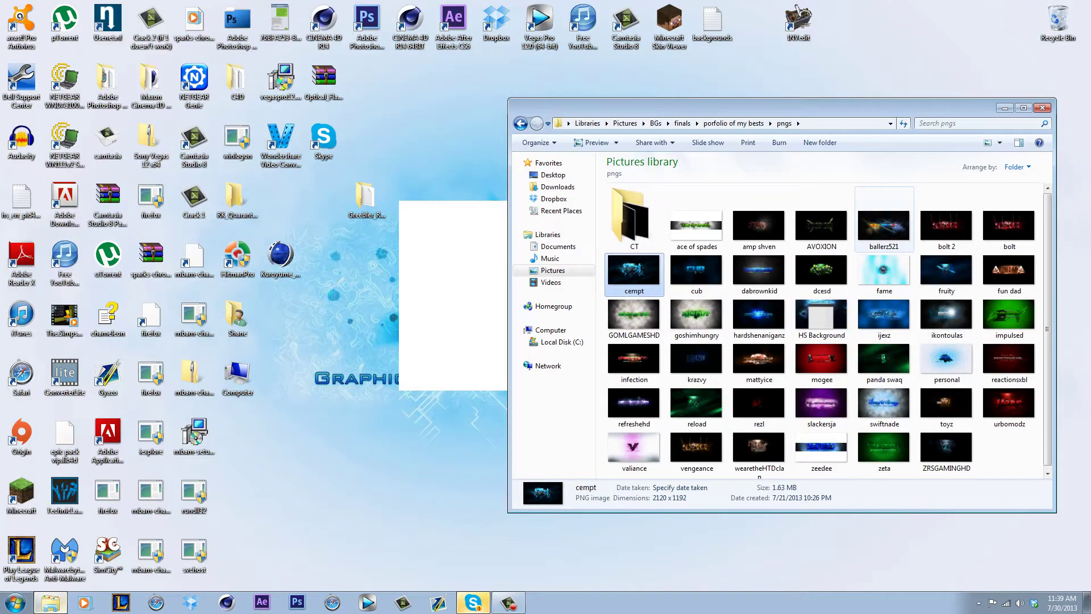
pyautogui.click(822, 272)
pyautogui.doubleClick(822, 273)
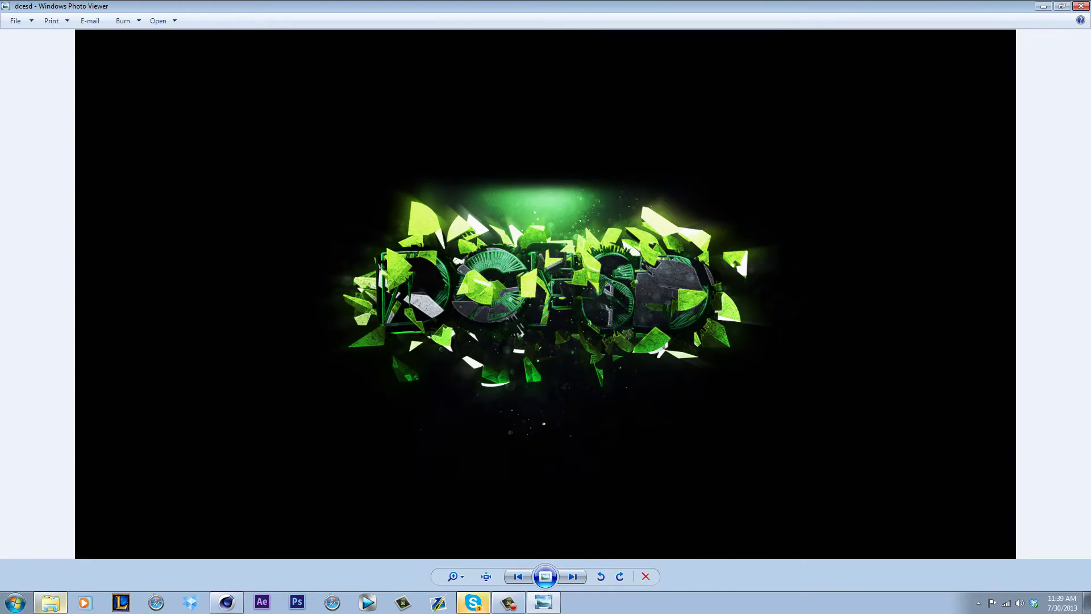
pyautogui.click(1081, 6)
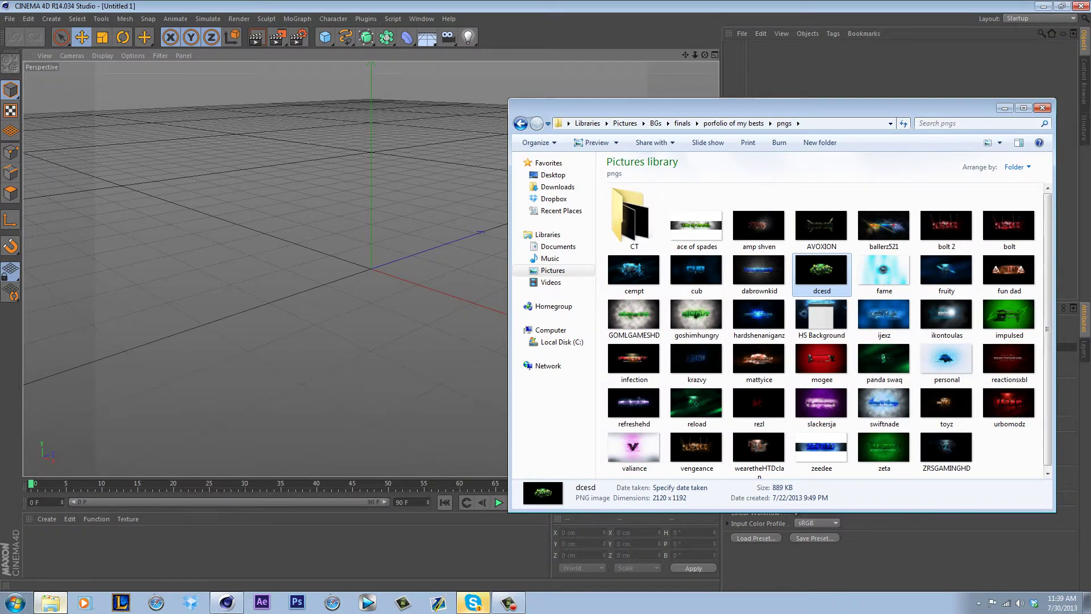
pyautogui.click(1042, 108)
pyautogui.click(1081, 6)
# Open the CUSTUM scene from Pictures > C4d > Fudge Lightrooms Pack in Cinema 4D.
pyautogui.click(50, 602)
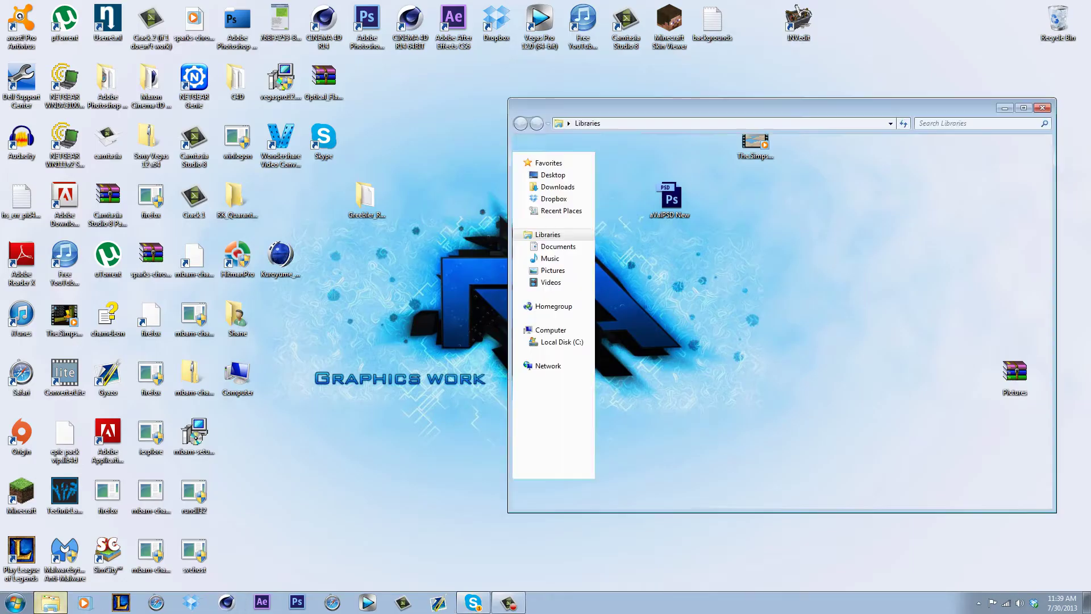
pyautogui.doubleClick(909, 200)
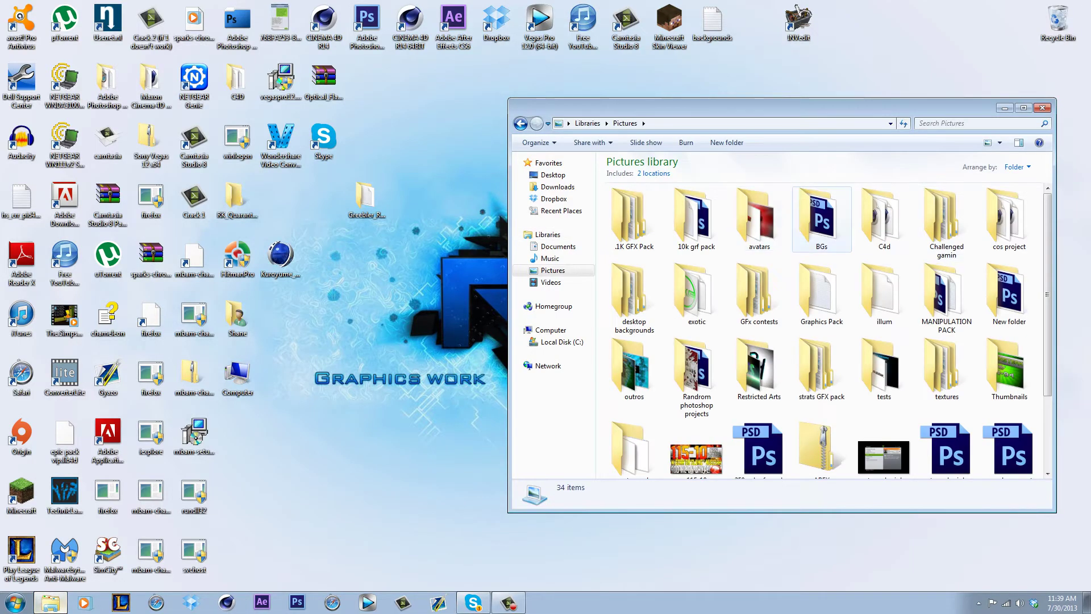
pyautogui.doubleClick(884, 219)
pyautogui.doubleClick(697, 219)
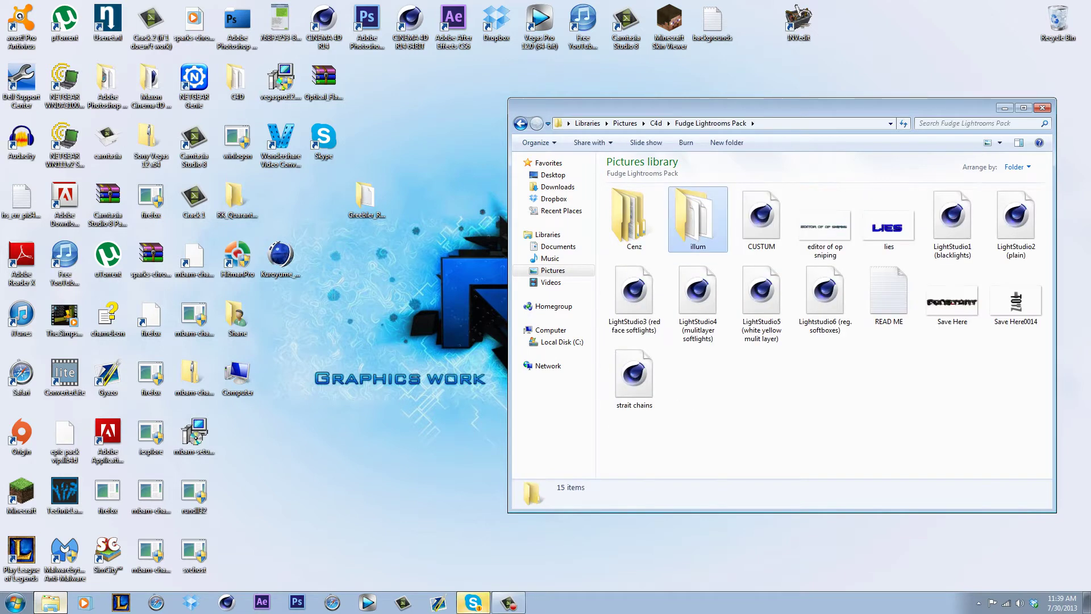
pyautogui.doubleClick(761, 219)
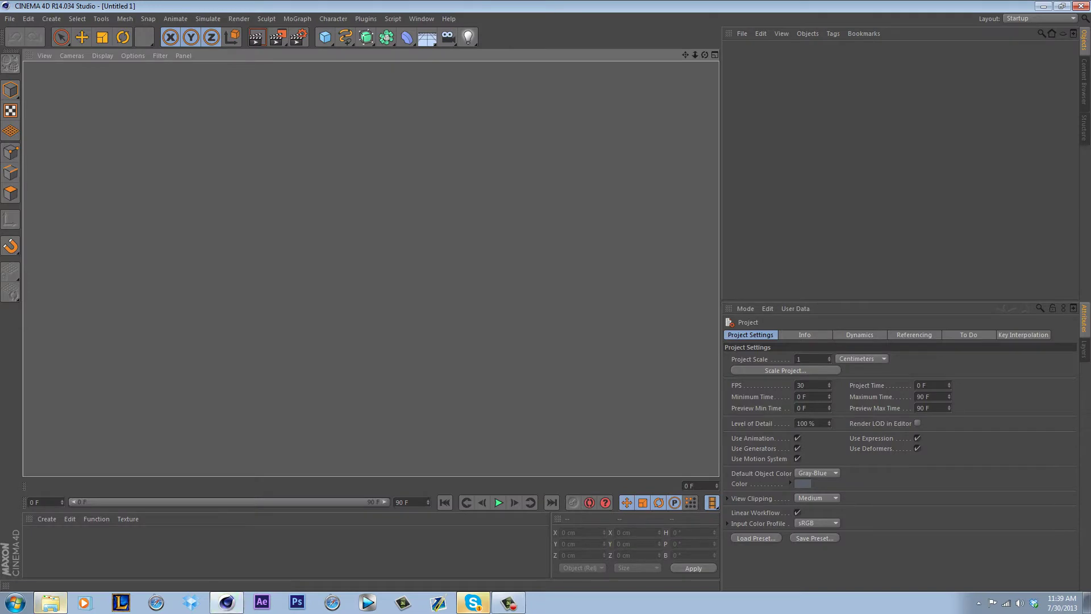
pyautogui.click(616, 344)
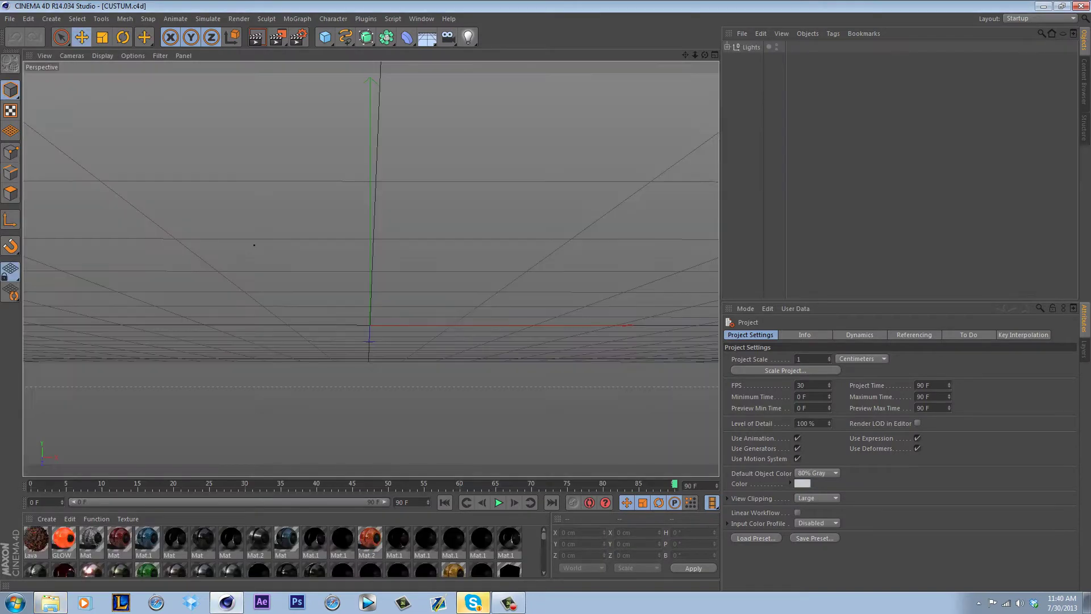
# Enlarge the material list so that it shows two full rows of materials, and look through them.
pyautogui.click(473, 602)
pyautogui.click(473, 602)
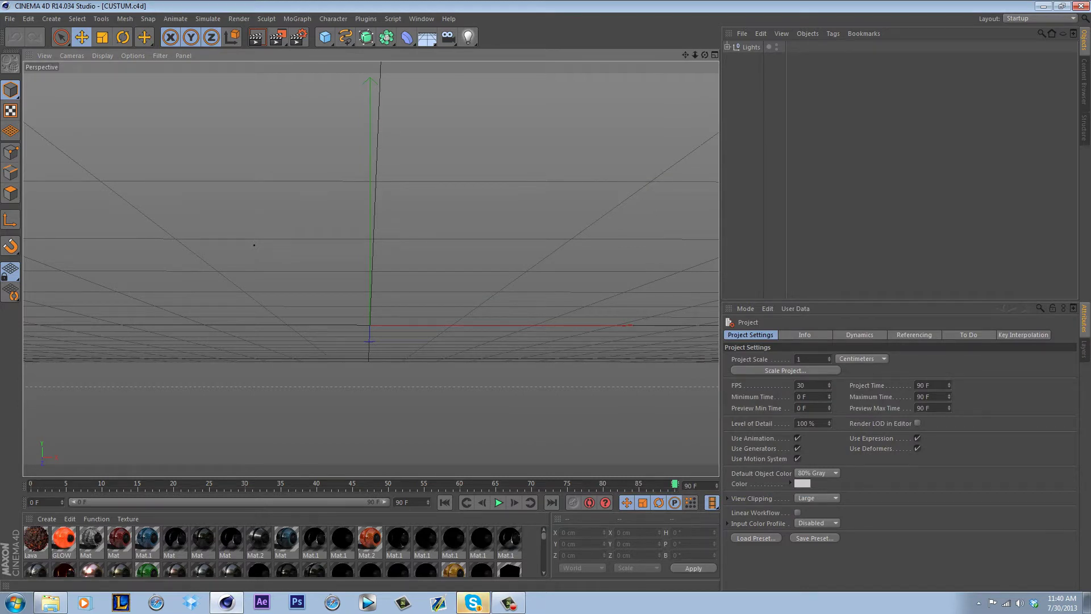
pyautogui.moveTo(287, 513); pyautogui.dragTo(287, 504)
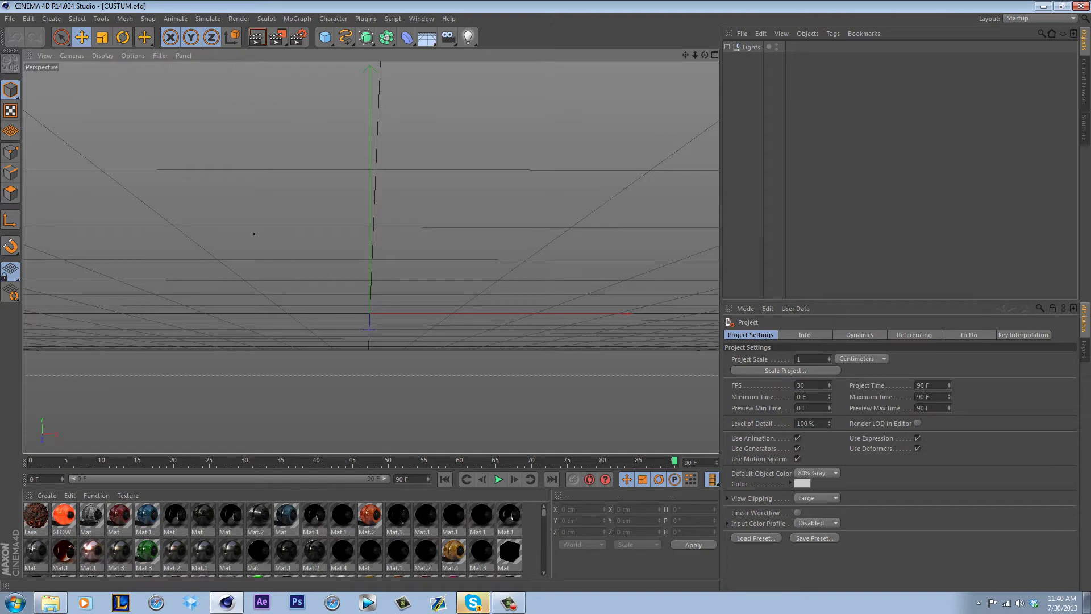
pyautogui.scroll(-1, 284, 540)
# Send the message "ill be back on skype in like 30 min" in the open Skype group chat.
pyautogui.click(472, 602)
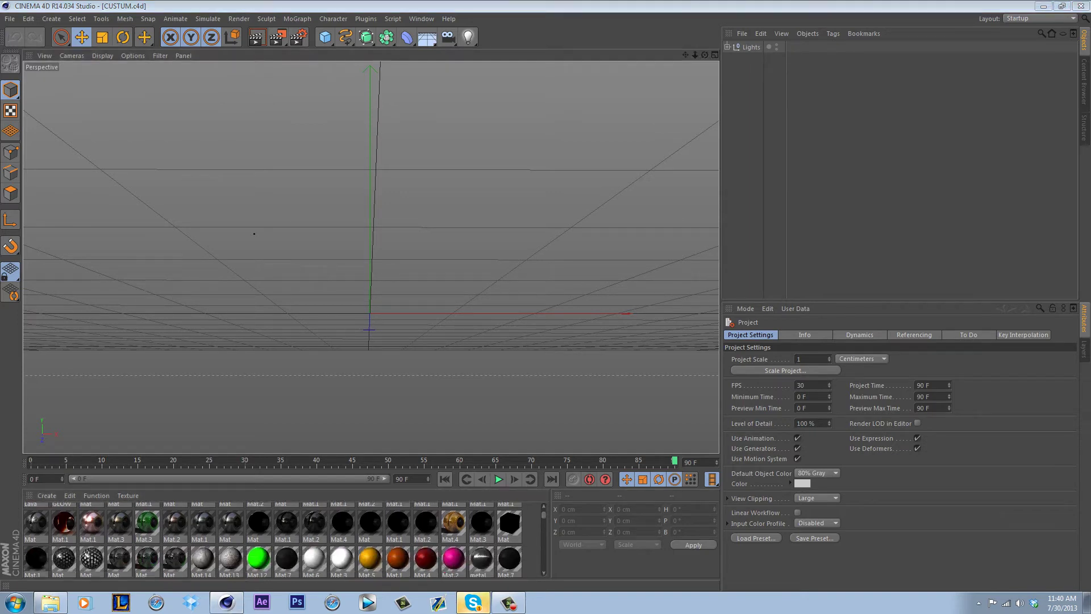
pyautogui.click(472, 602)
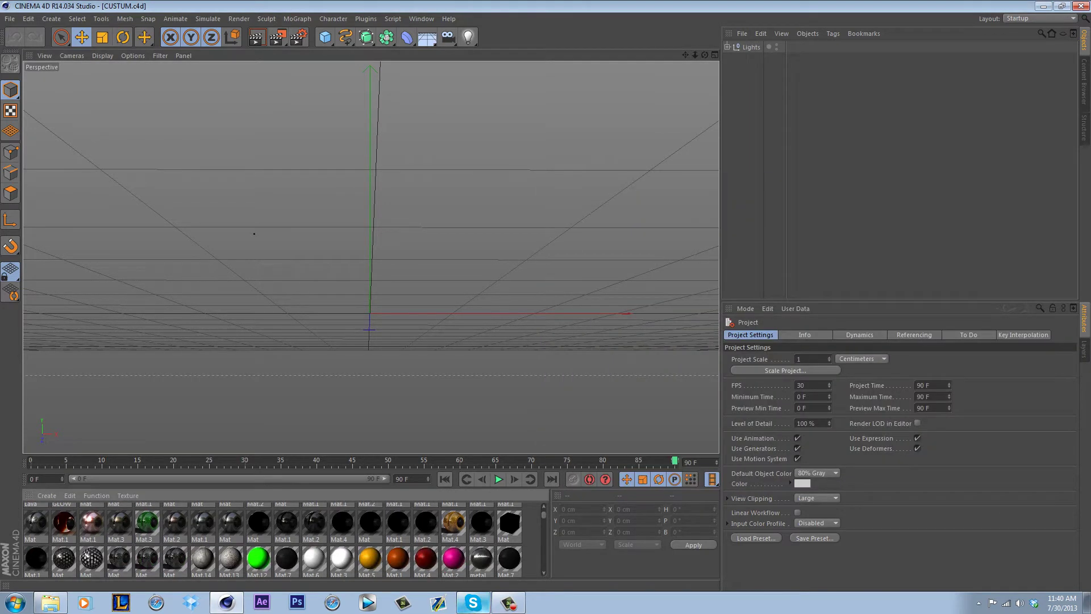
pyautogui.rightClick(472, 602)
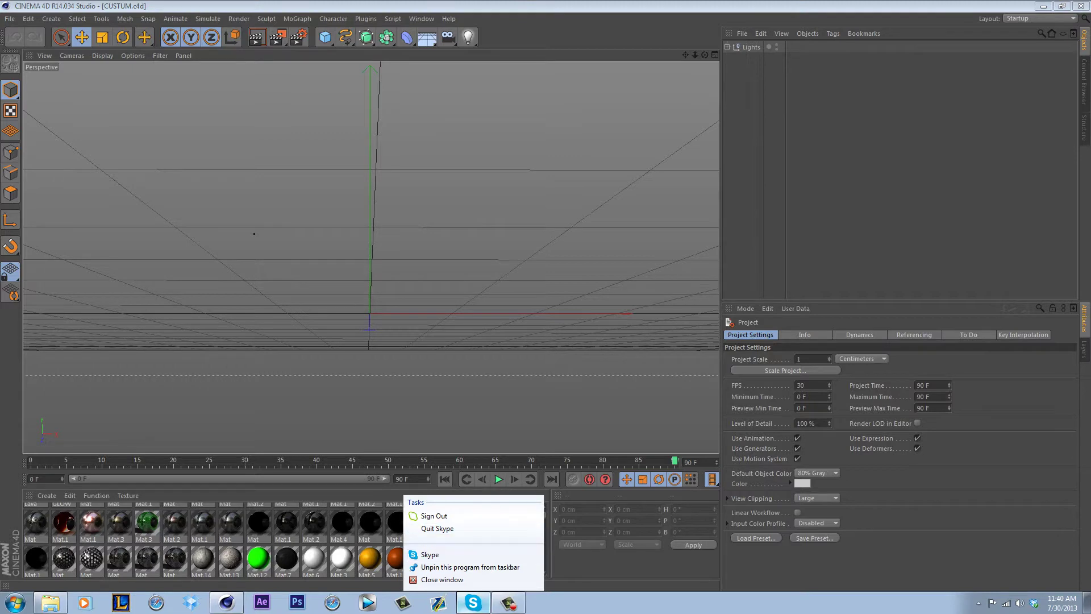
pyautogui.click(473, 603)
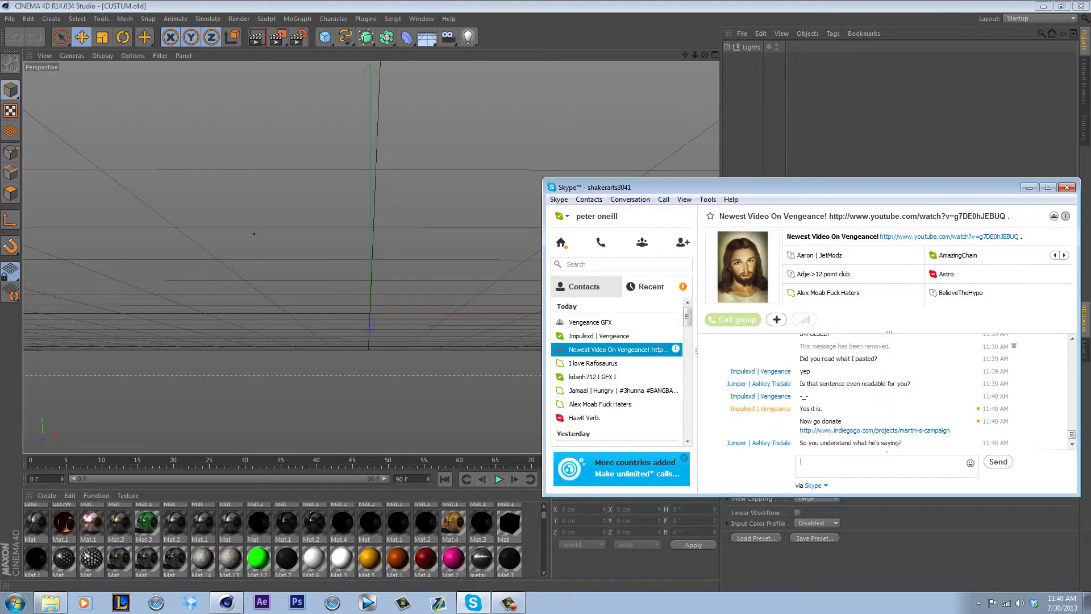
pyautogui.write('ill be back')
pyautogui.press('BackSpace')
pyautogui.press('BackSpace')
pyautogui.press('BackSpace')
pyautogui.press('BackSpace')
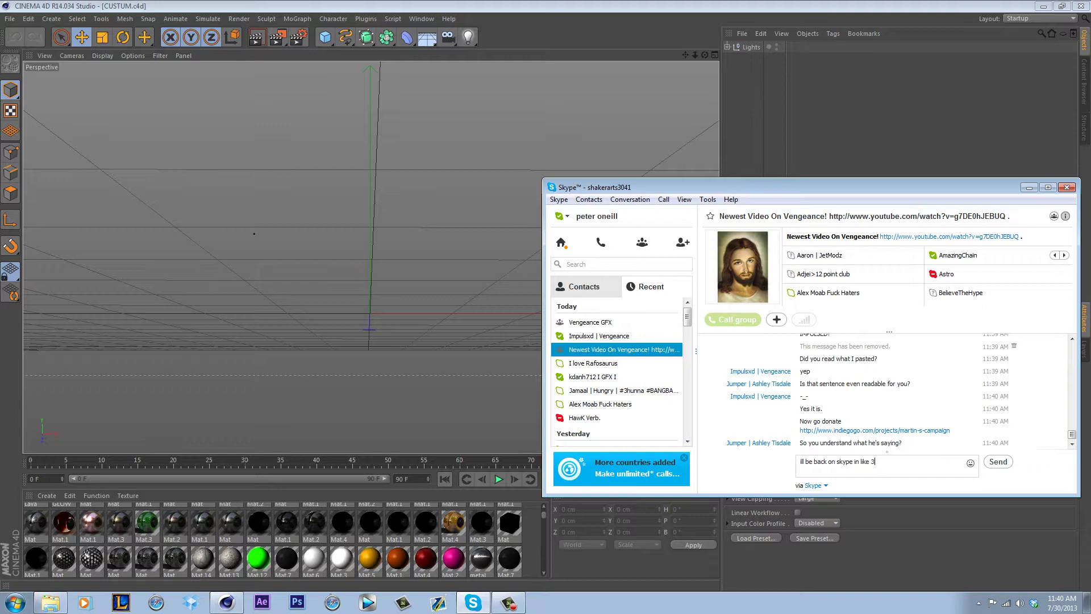
pyautogui.press('Return')
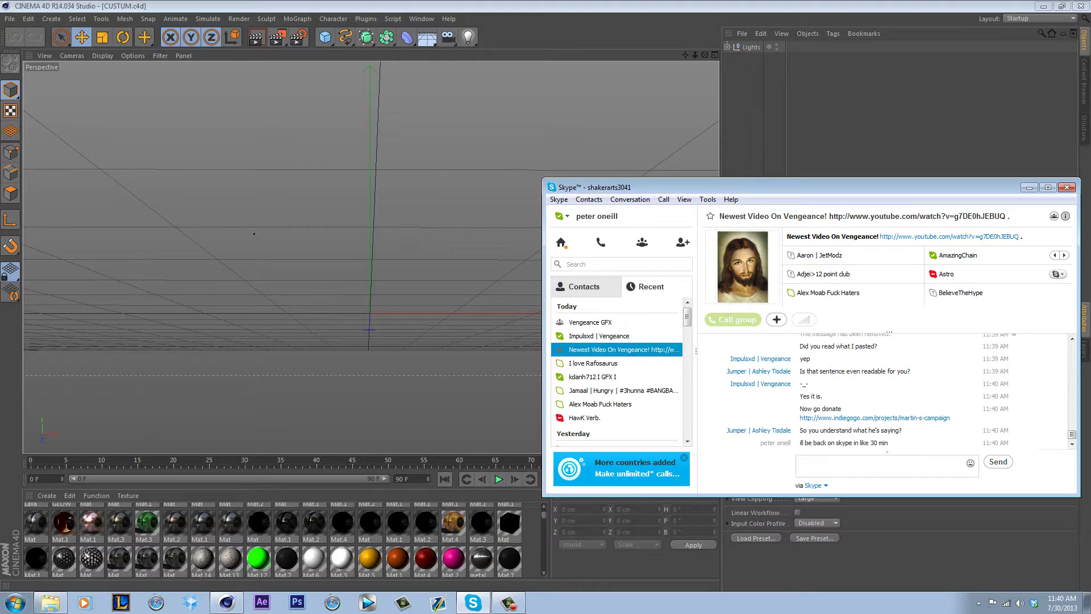
# Minimize the Skype window and quit Skype, confirming the exit.
pyautogui.click(1029, 187)
pyautogui.rightClick(472, 602)
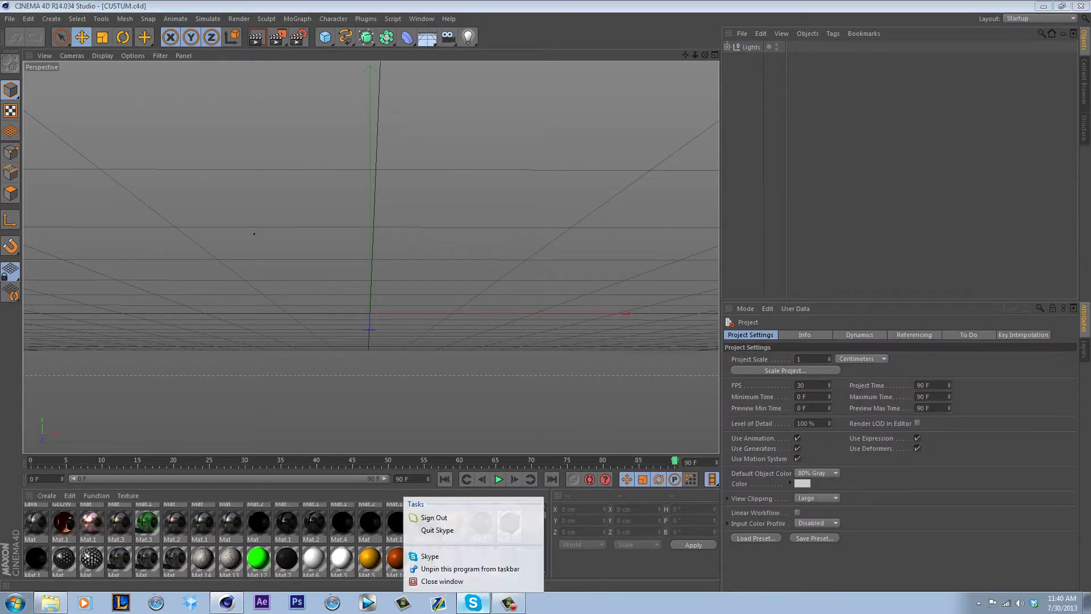
pyautogui.click(439, 528)
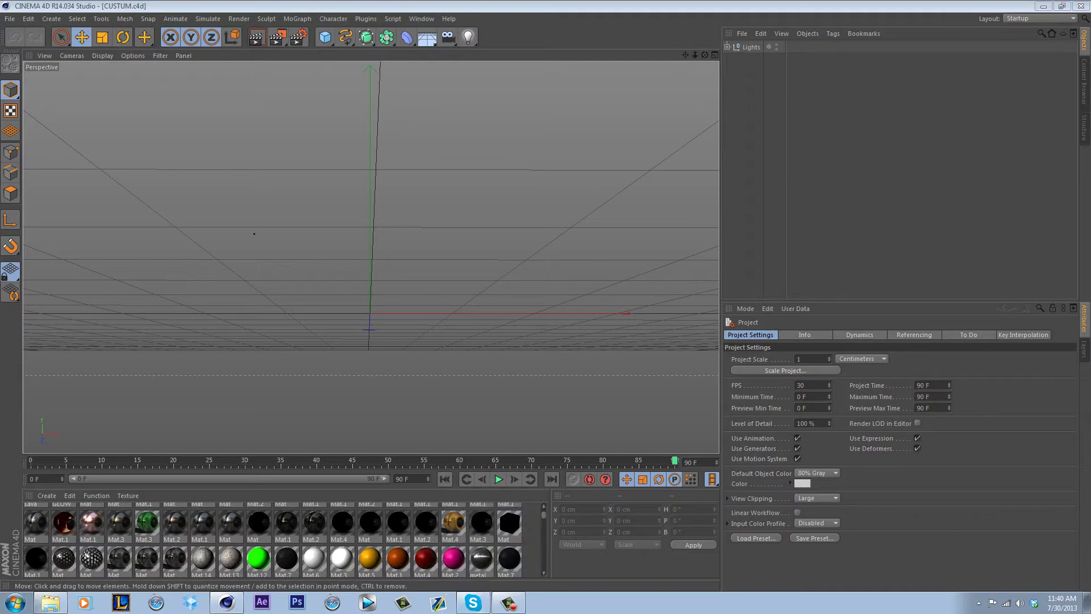
pyautogui.press('Return')
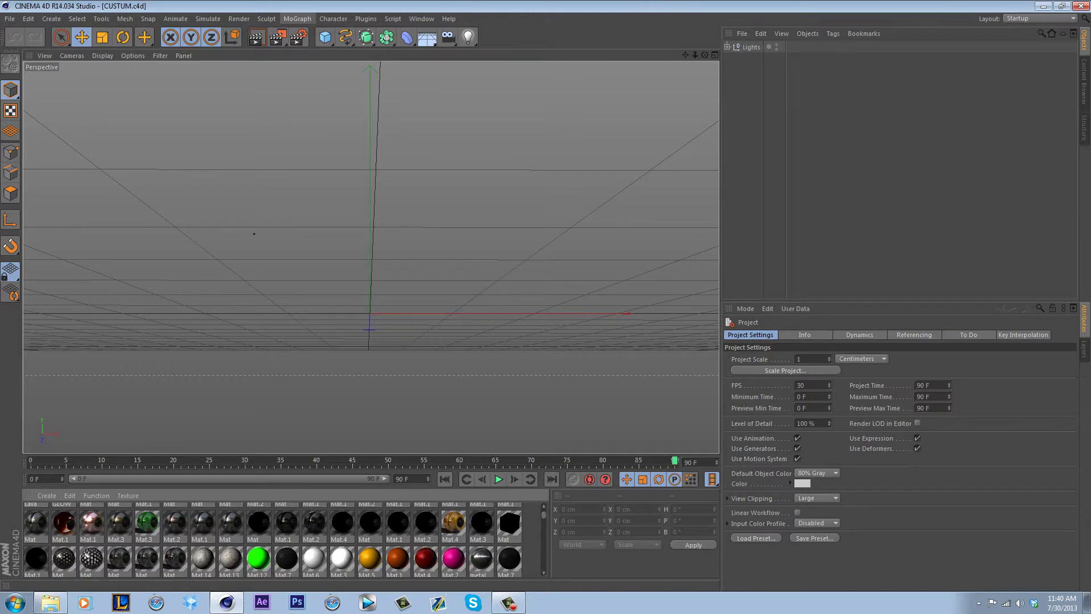
# Add a MoText object to the scene and set its alignment to Middle.
pyautogui.click(297, 19)
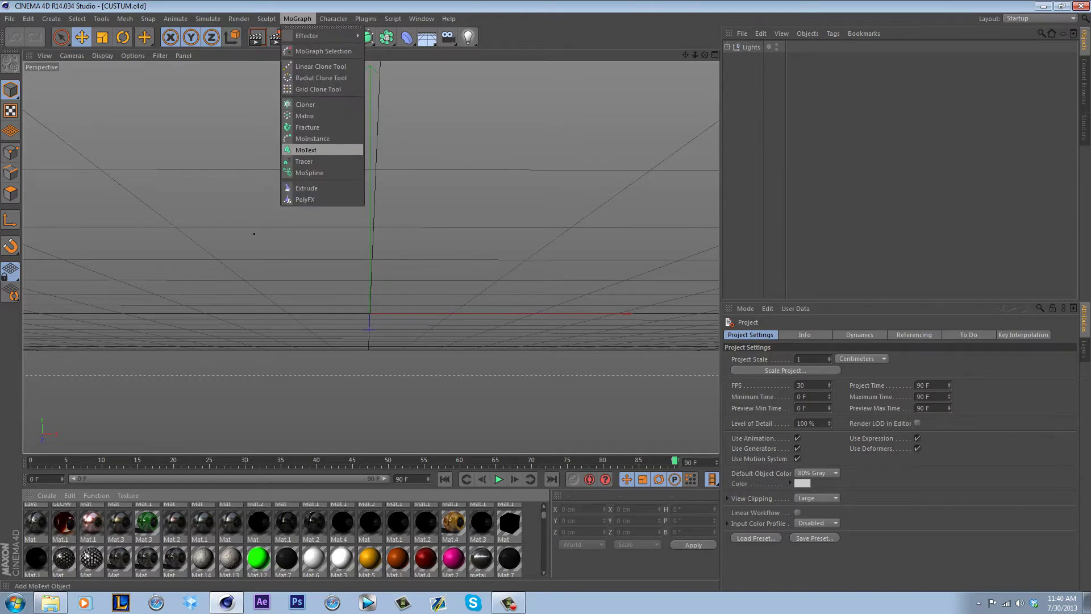
pyautogui.click(306, 150)
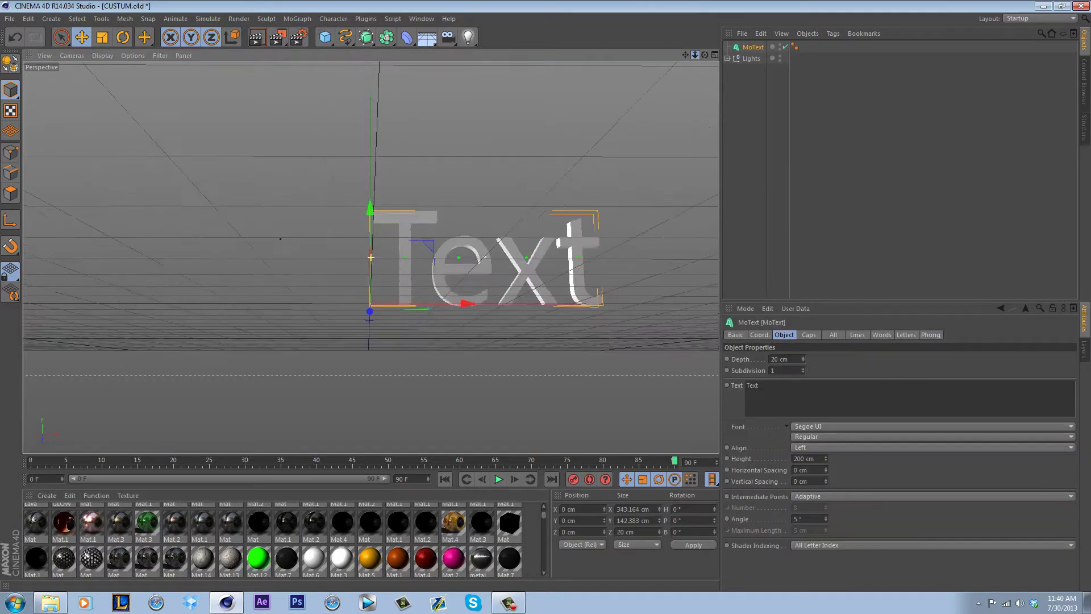
pyautogui.click(824, 447)
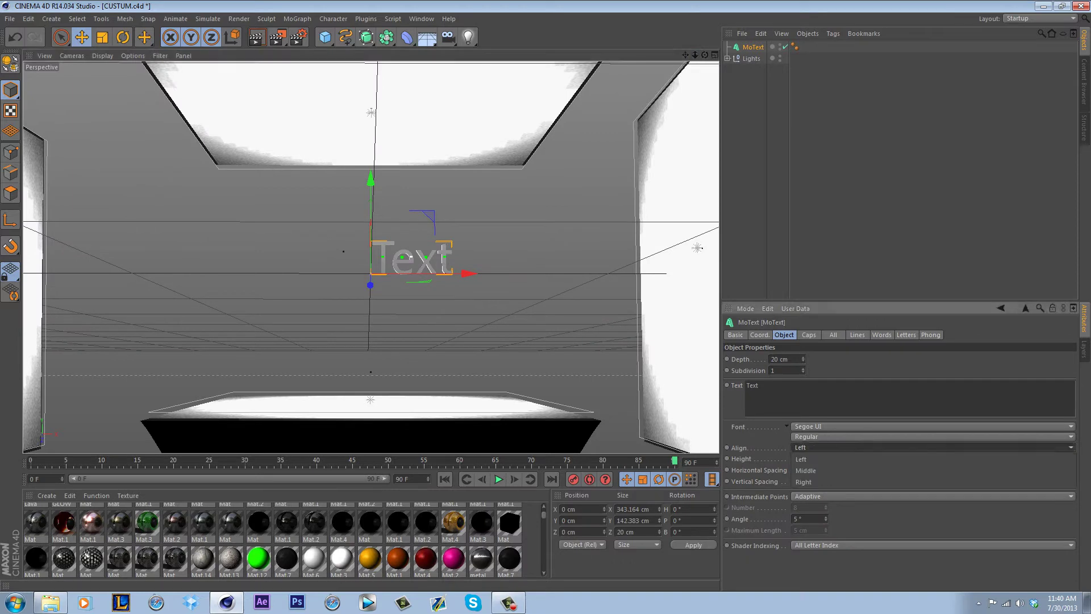
pyautogui.click(824, 469)
# Move the text down to about Y -49 cm and scale it uniformly to about 177 cm wide.
pyautogui.moveTo(371, 182); pyautogui.dragTo(372, 223)
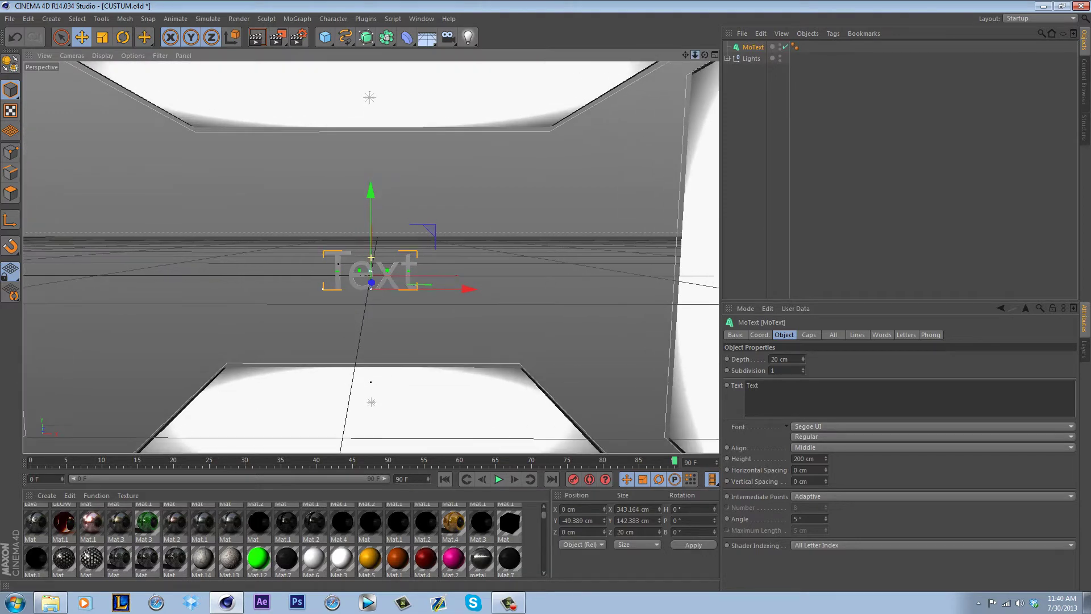
pyautogui.click(103, 37)
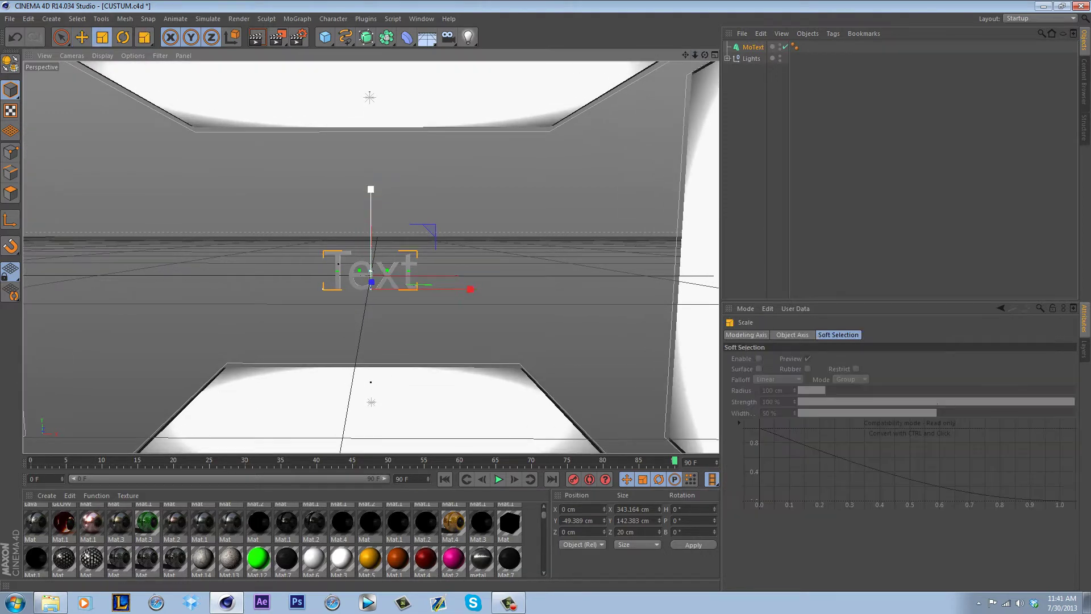
pyautogui.moveTo(371, 189); pyautogui.dragTo(370, 238)
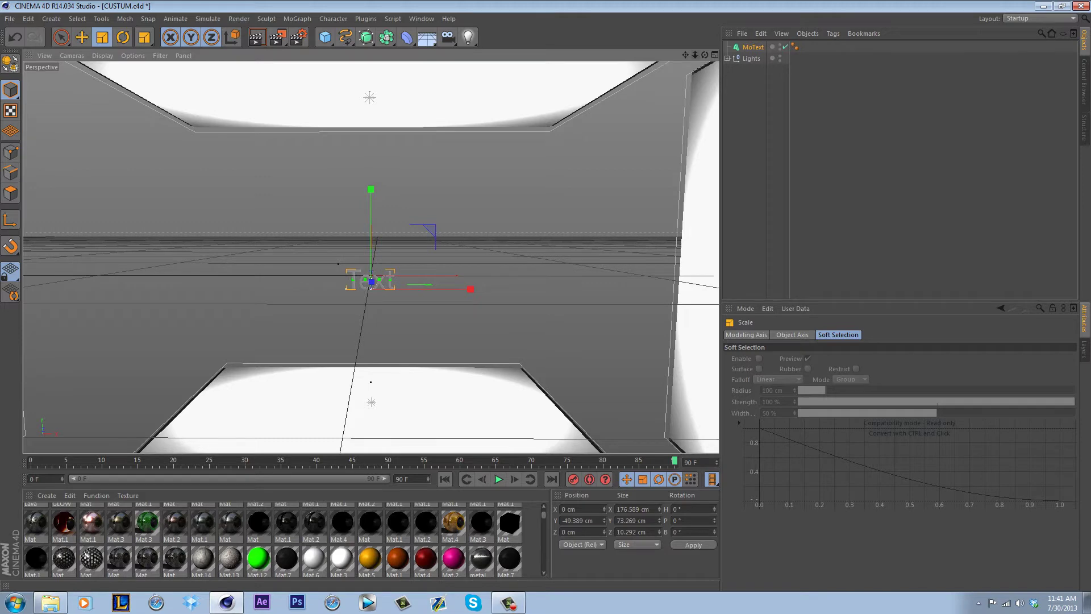
# Replace the MoText object's default wording with "jumper".
pyautogui.scroll(-5, 371, 286)
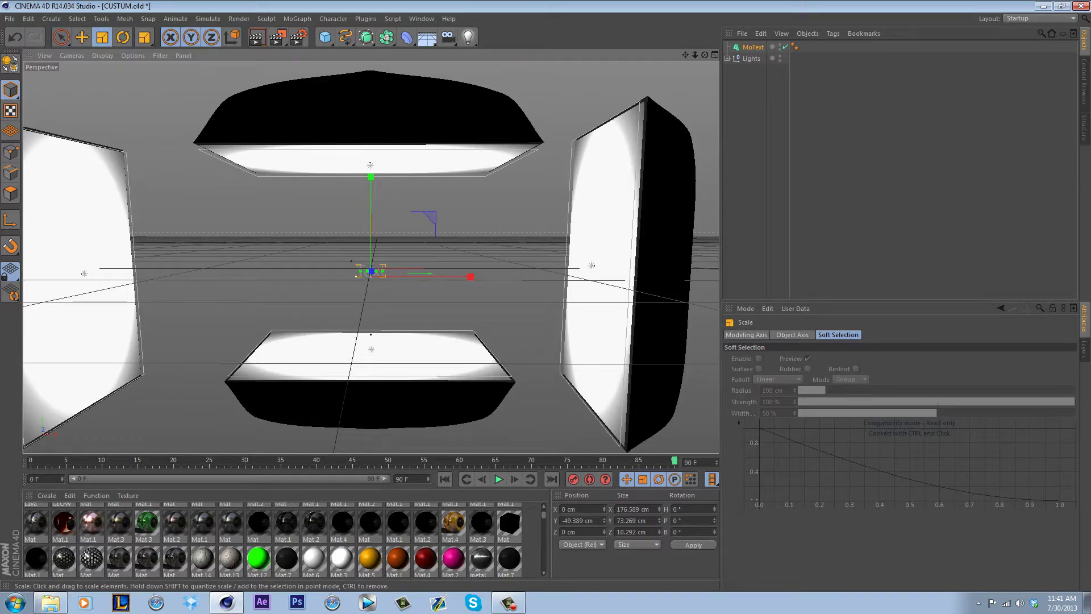
pyautogui.scroll(10, 370, 257)
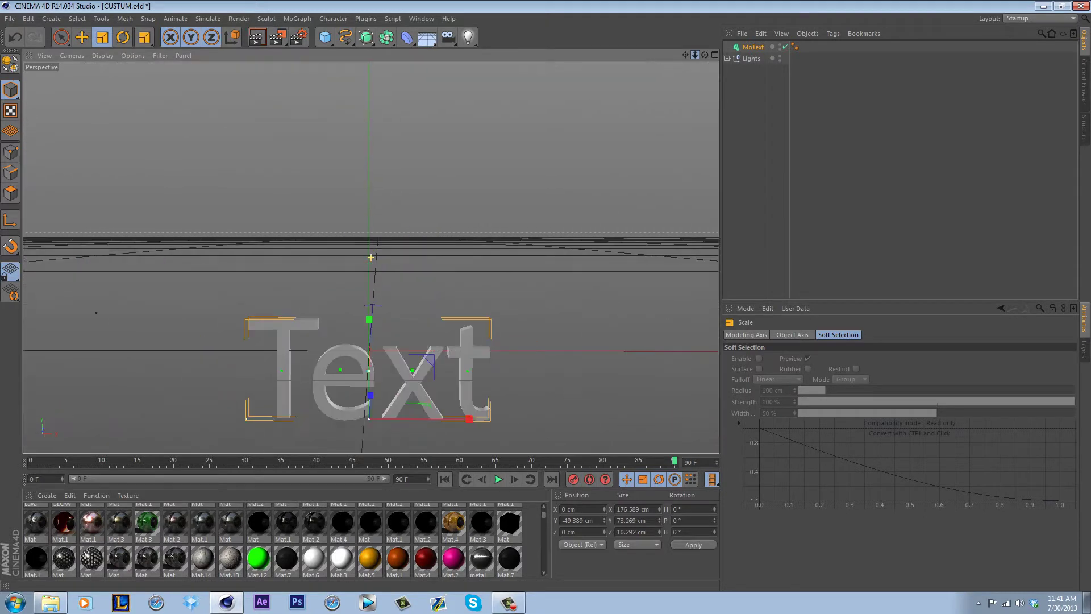
pyautogui.moveTo(695, 55); pyautogui.dragTo(668, 55)
pyautogui.click(752, 47)
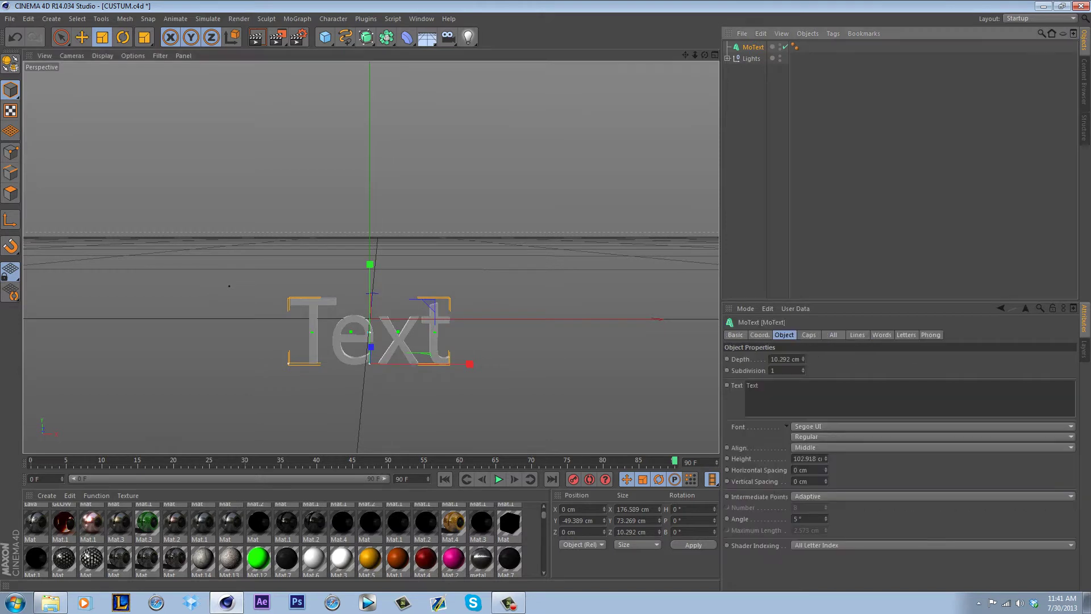
pyautogui.moveTo(762, 386); pyautogui.dragTo(746, 386)
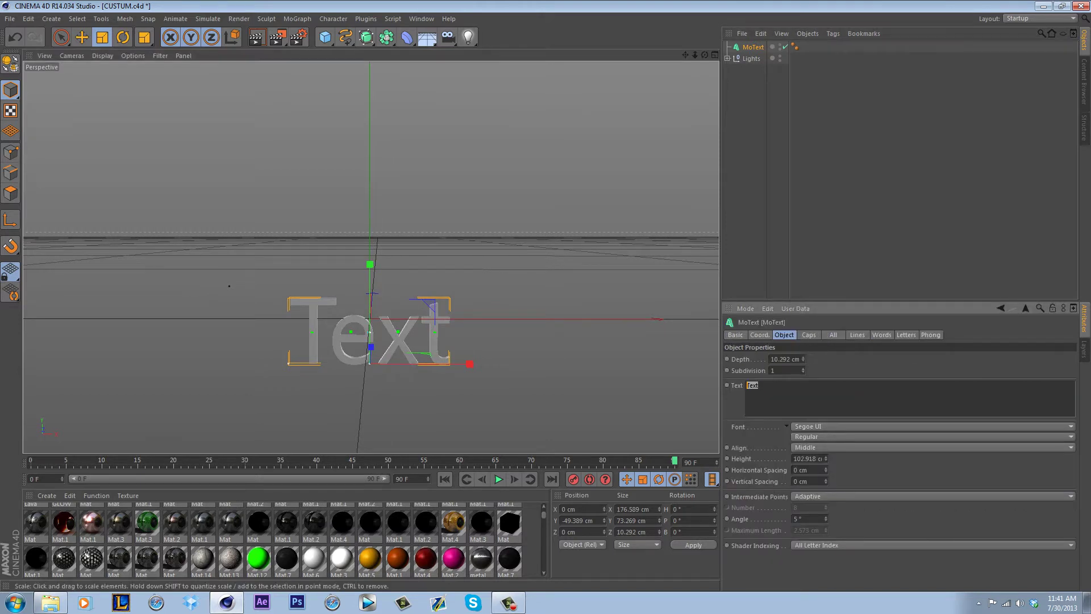
pyautogui.write('jumper')
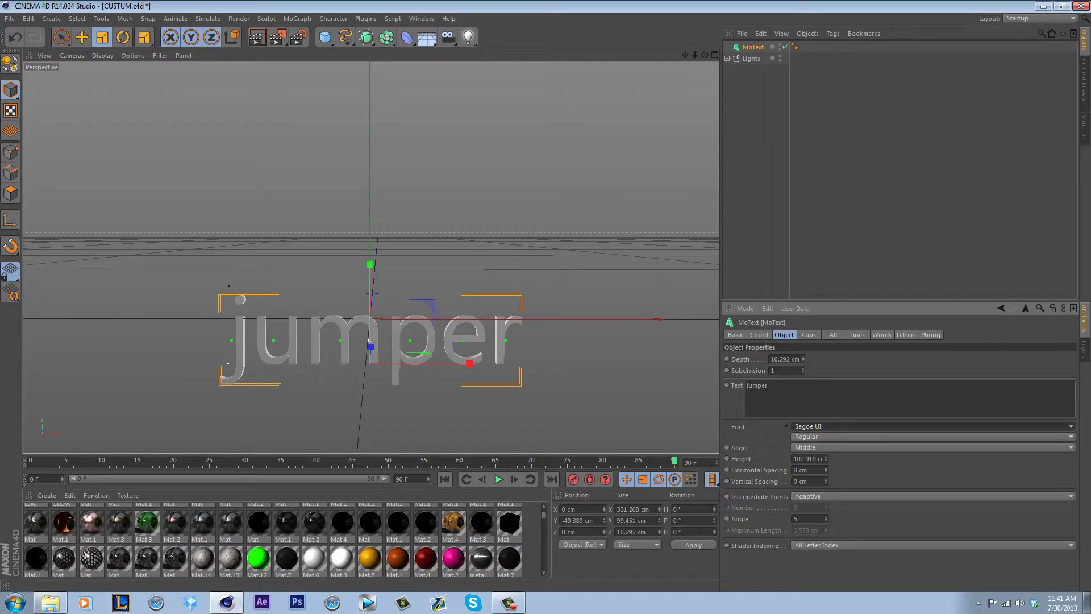
# Try the Poplar Std font and the Lot font on the jumper text.
pyautogui.click(833, 426)
pyautogui.click(832, 342)
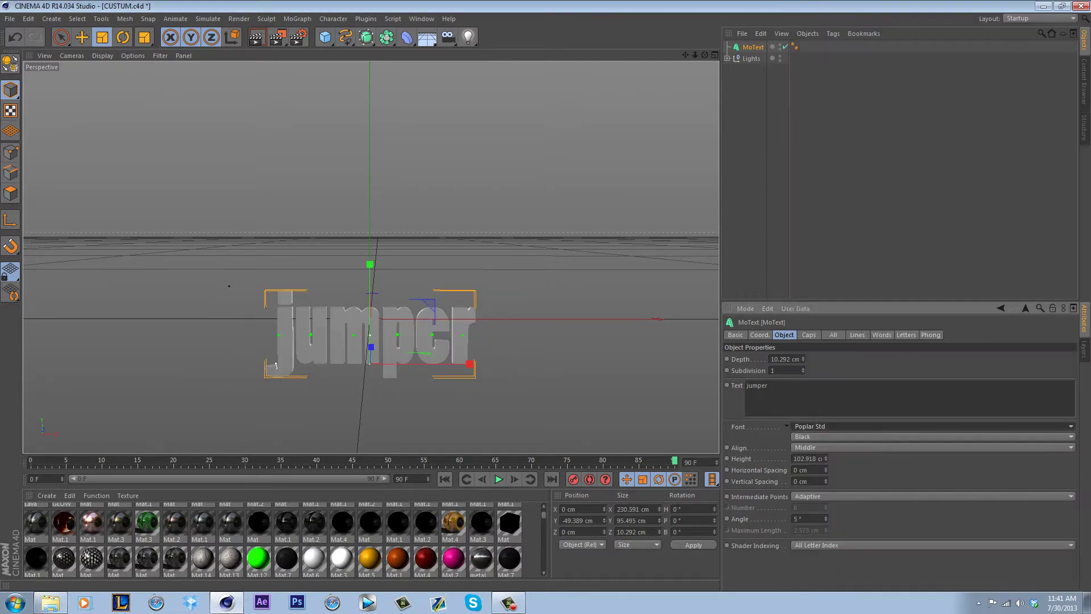
pyautogui.click(832, 426)
pyautogui.scroll(10, 833, 252)
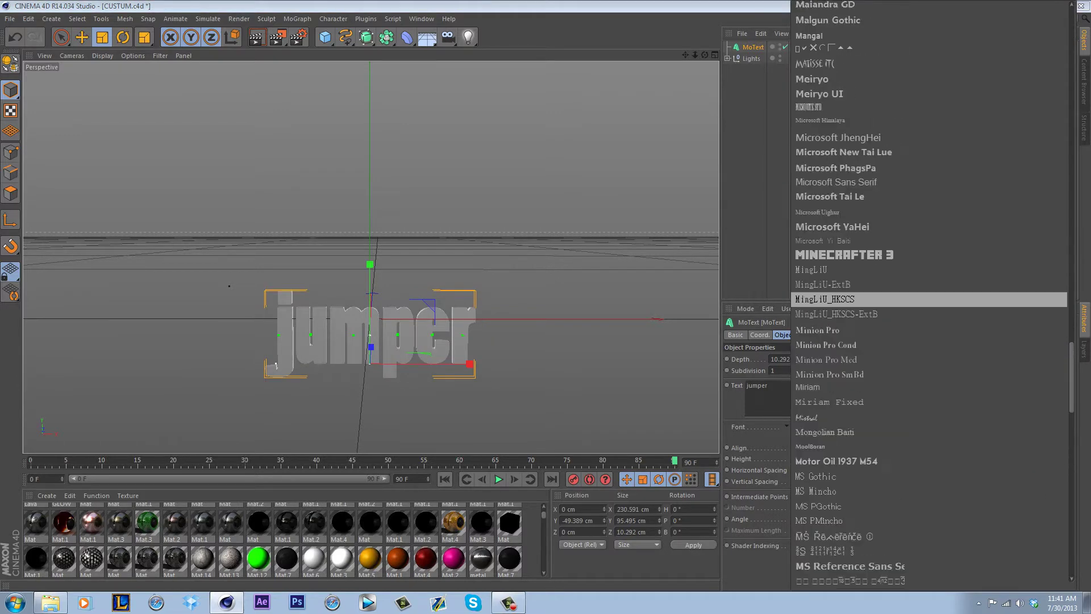
pyautogui.scroll(8, 926, 187)
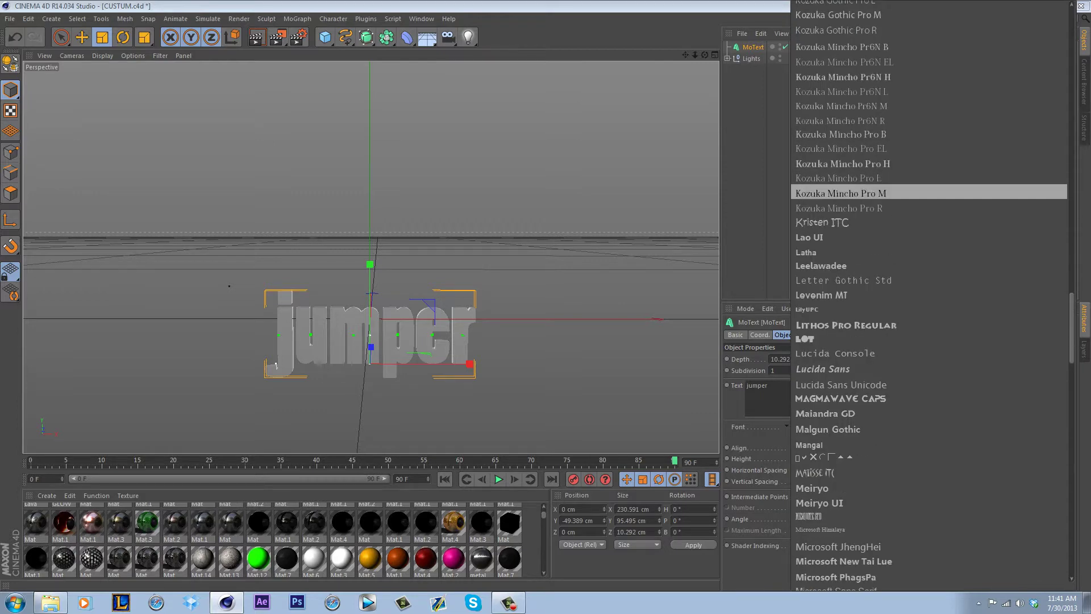
pyautogui.scroll(-4, 926, 187)
pyautogui.click(807, 135)
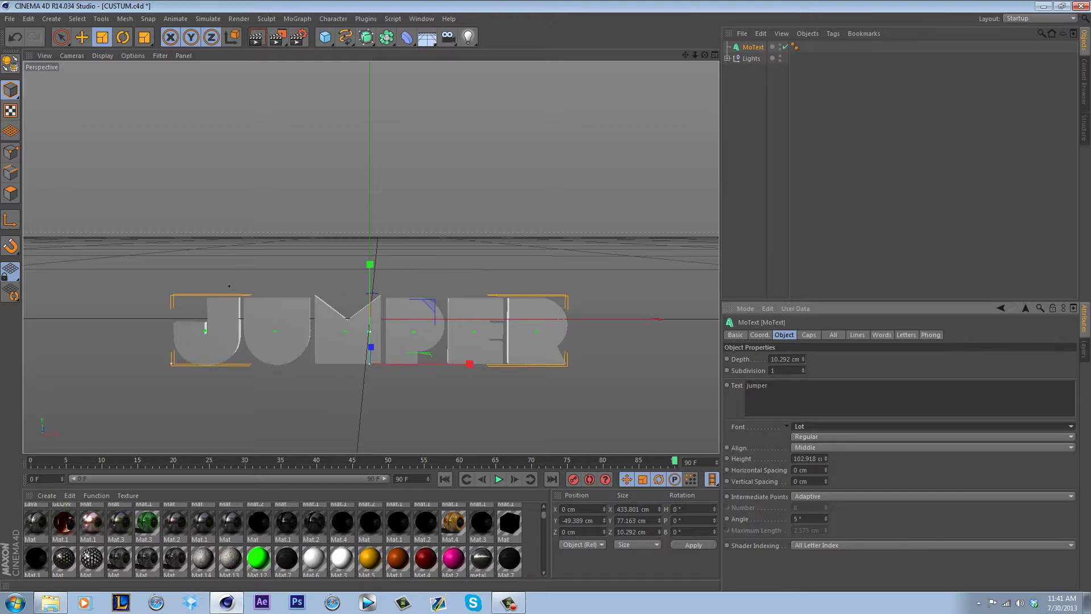
# Try the Nechao Sharp font and the Slant font on the jumper text.
pyautogui.click(931, 427)
pyautogui.scroll(-10, 932, 433)
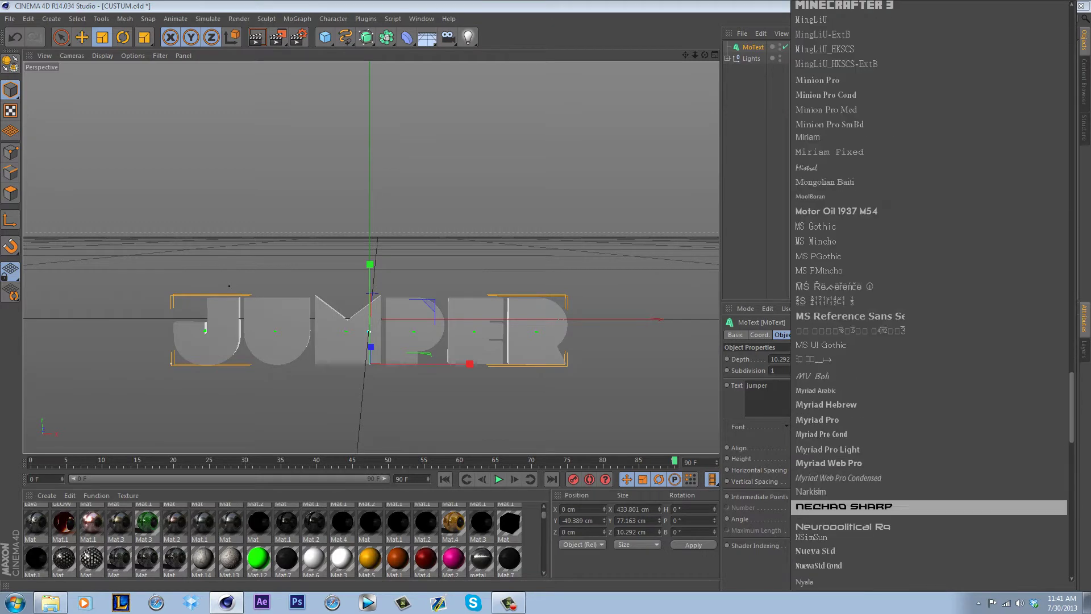
pyautogui.click(904, 508)
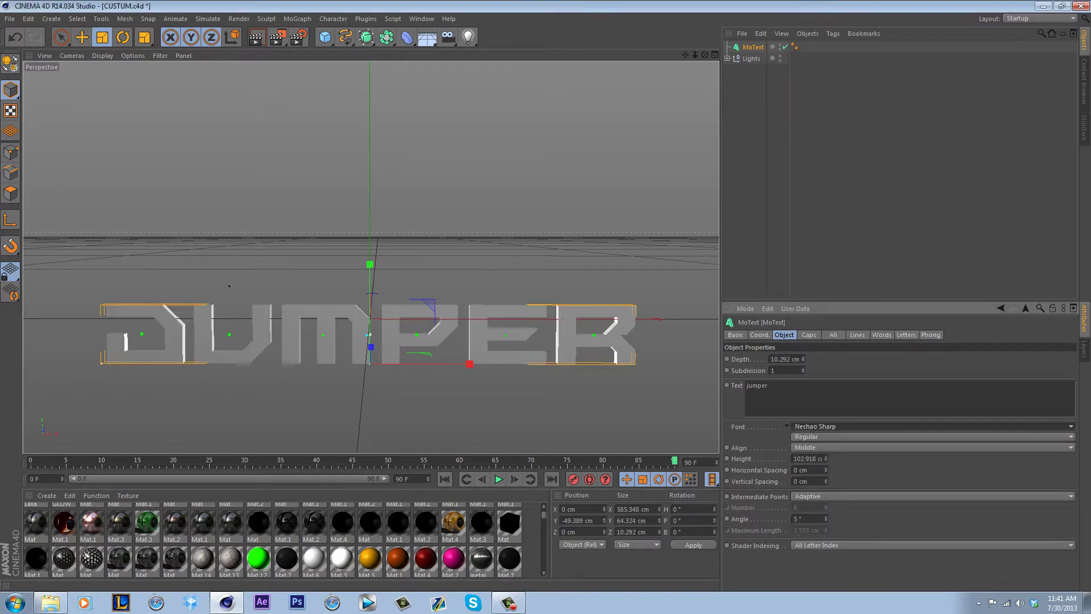
pyautogui.click(932, 426)
pyautogui.scroll(-10, 932, 438)
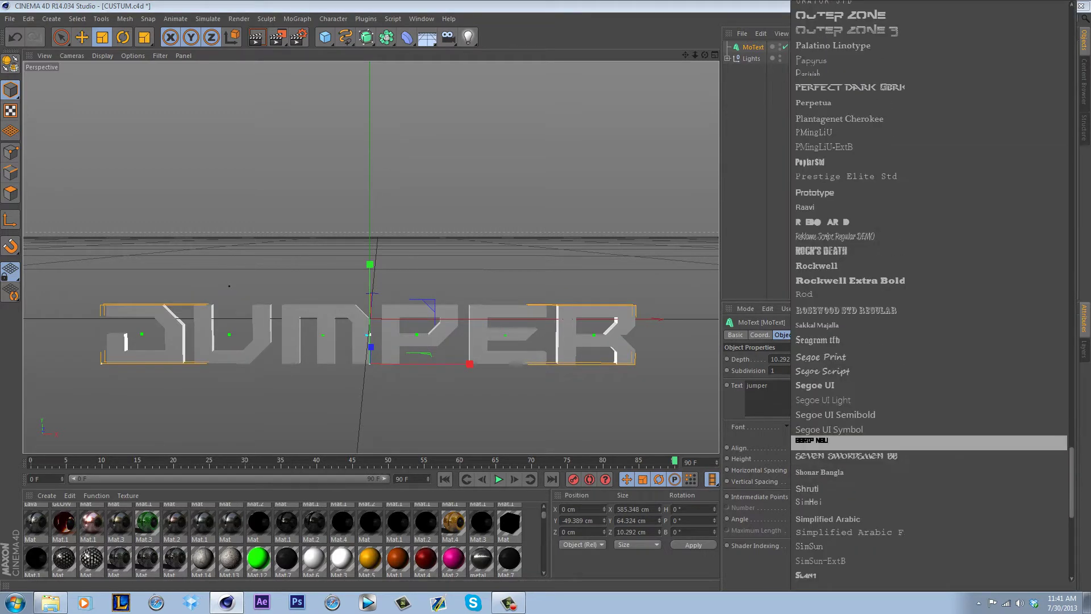
pyautogui.scroll(-4, 926, 397)
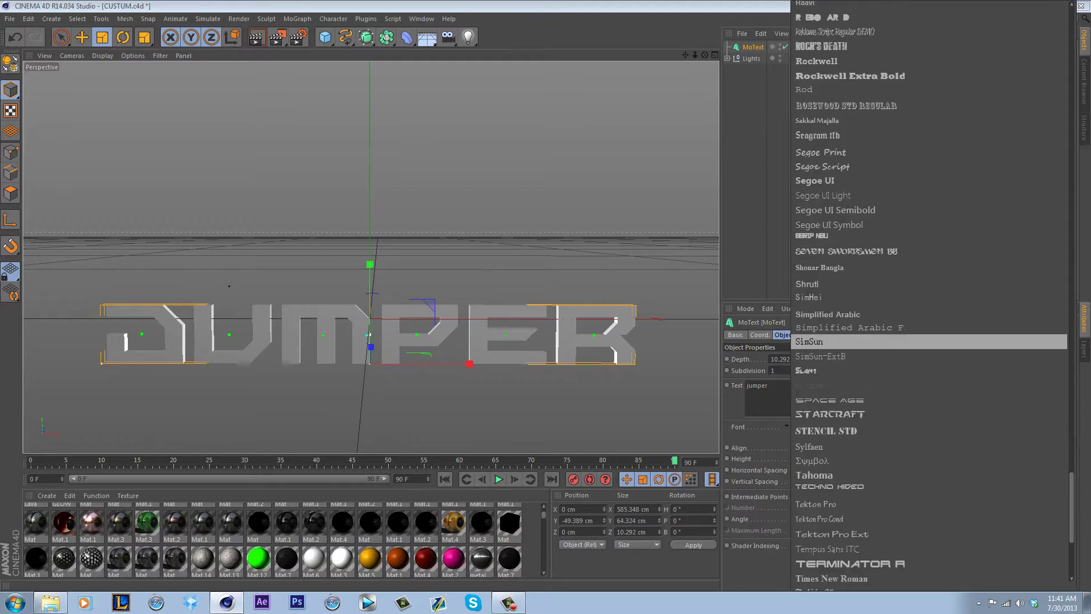
pyautogui.click(805, 370)
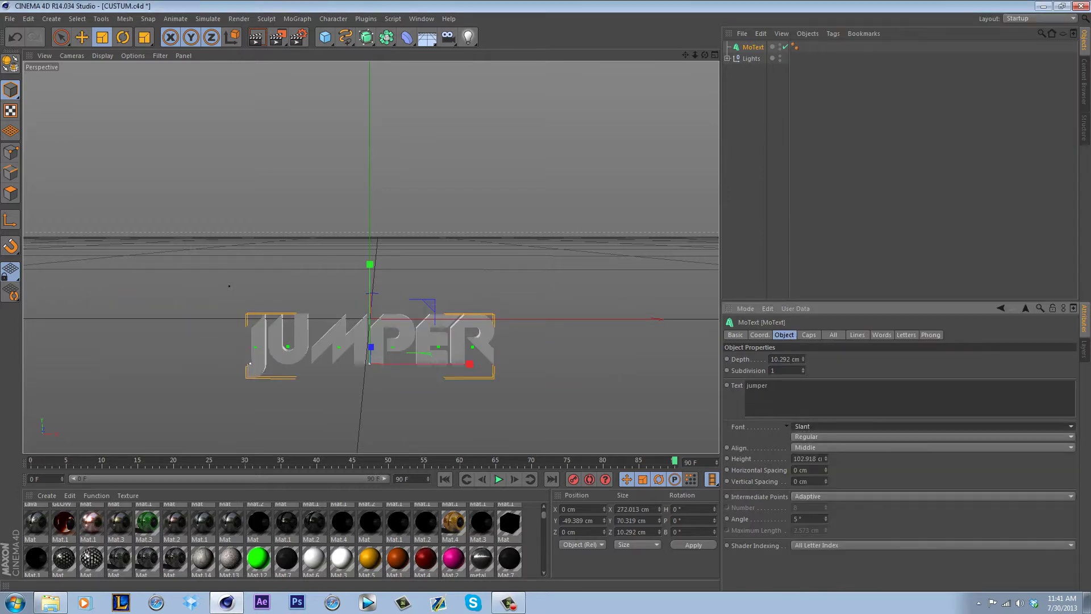
# Rewrite the MoText wording in capitals as "JUMPER".
pyautogui.moveTo(770, 386); pyautogui.dragTo(746, 386)
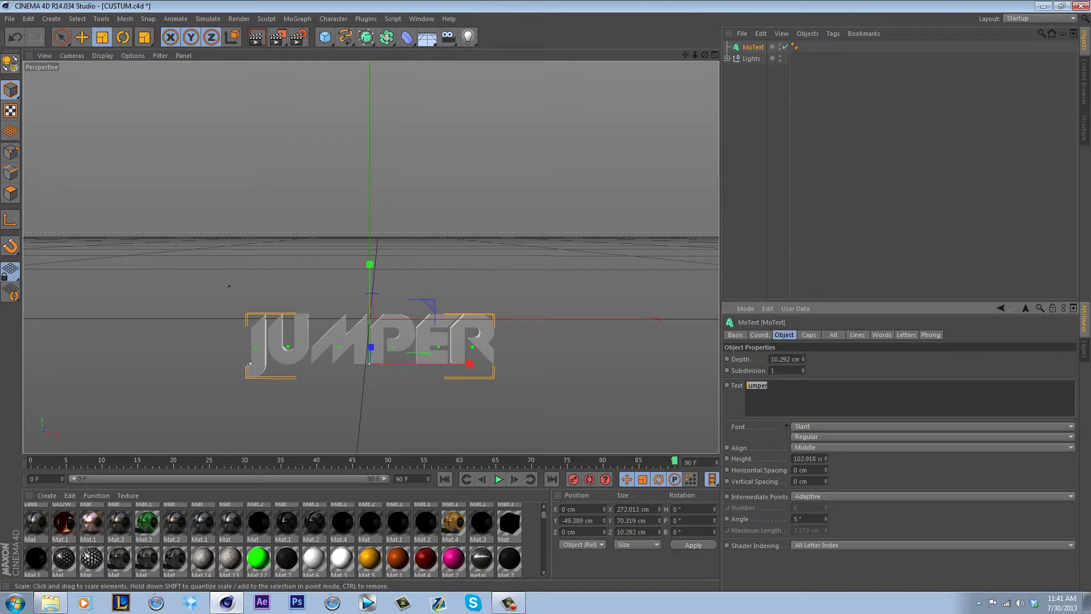
pyautogui.press('u')
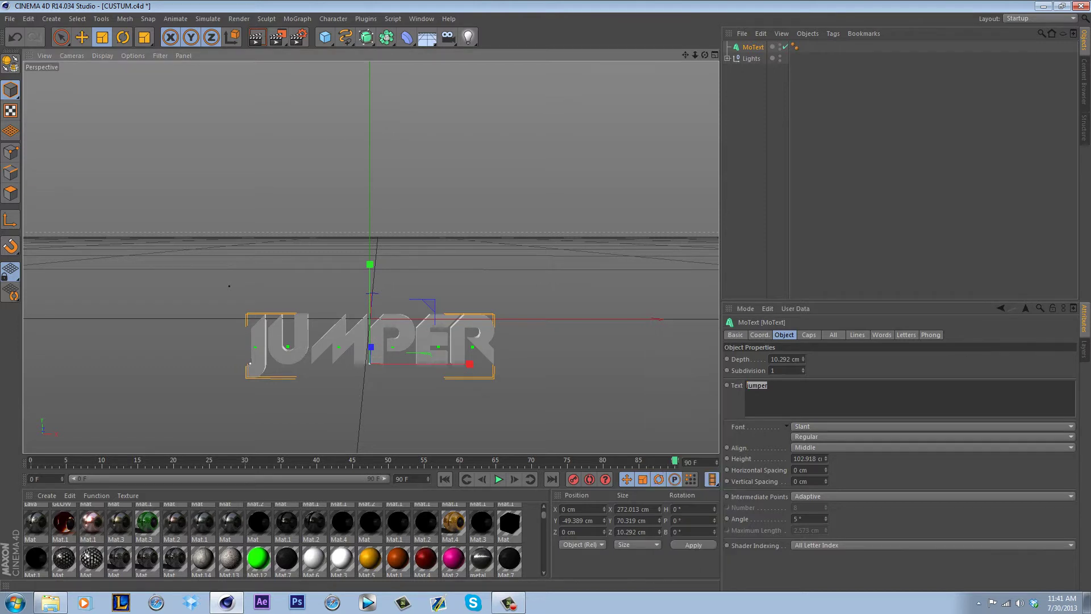
pyautogui.moveTo(768, 386); pyautogui.dragTo(746, 386)
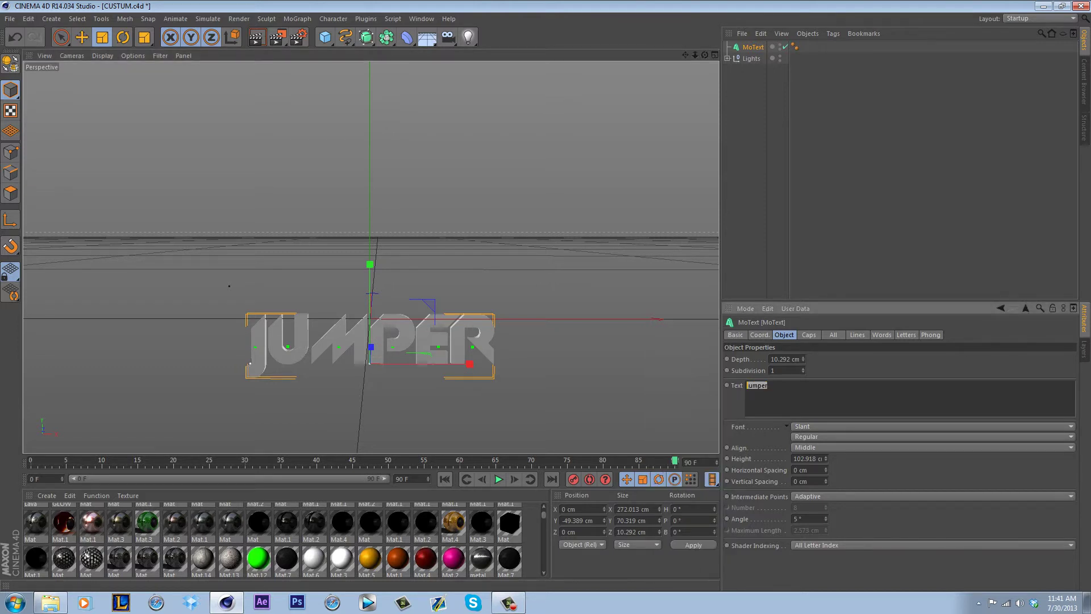
pyautogui.write('JUMPER')
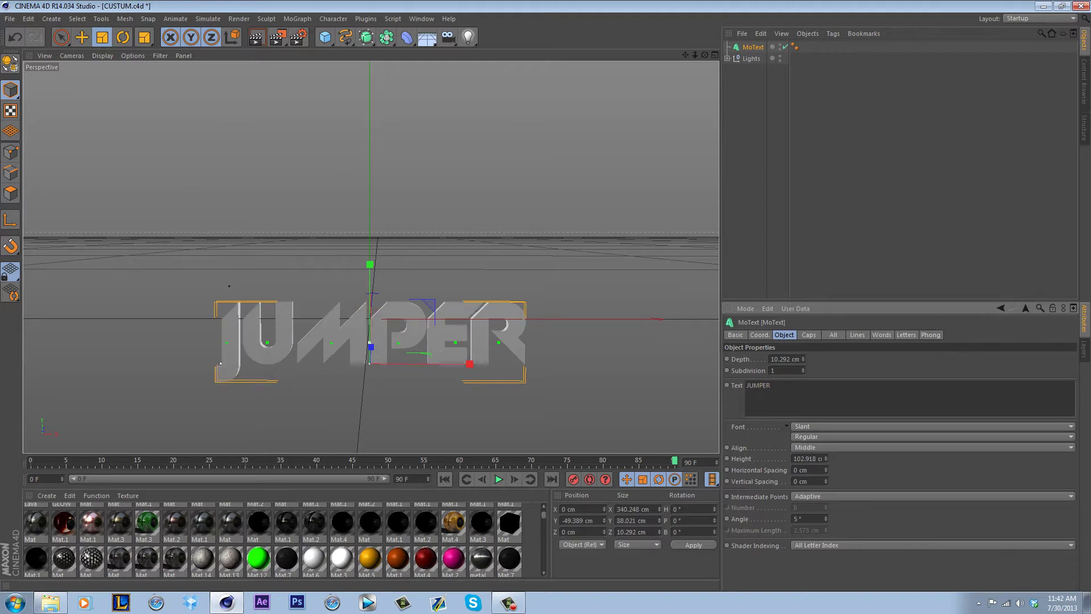
# Try the Trebuchet MS font and the TypeOne font on the JUMPER text.
pyautogui.click(932, 427)
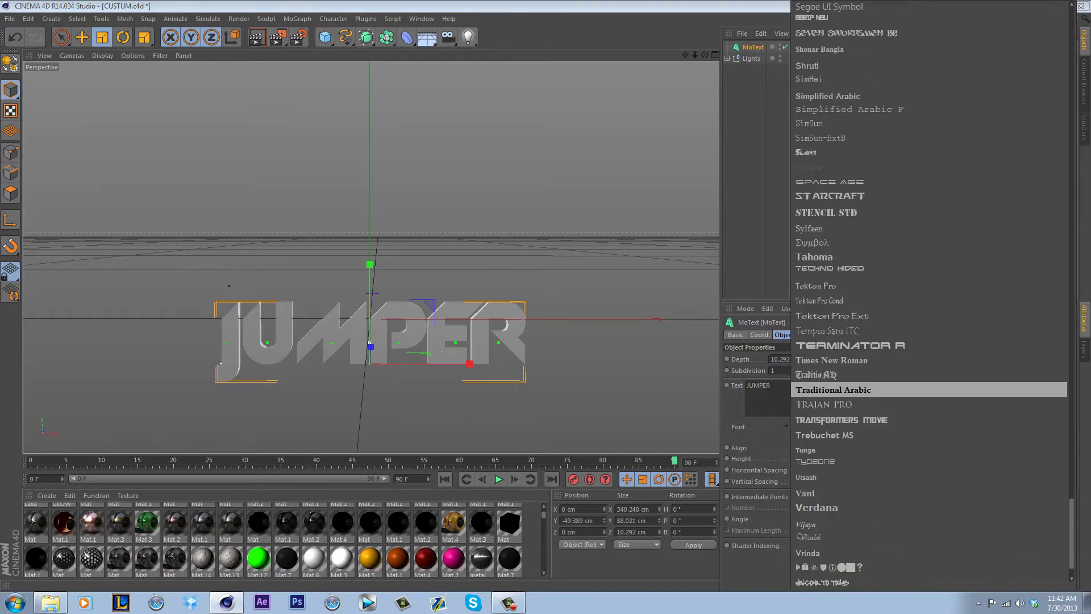
pyautogui.scroll(-2, 932, 364)
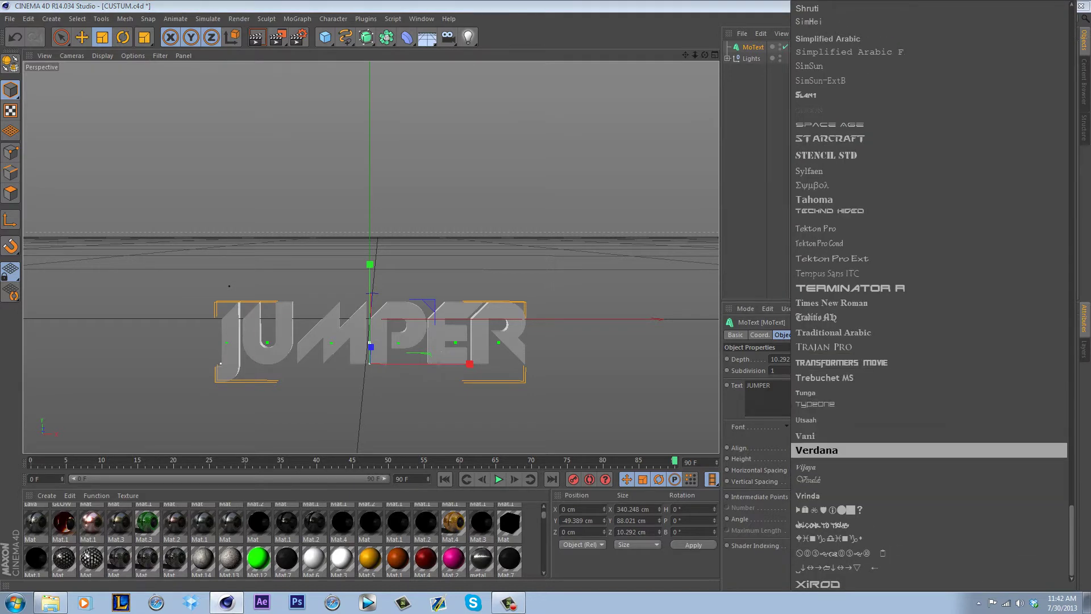
pyautogui.click(824, 378)
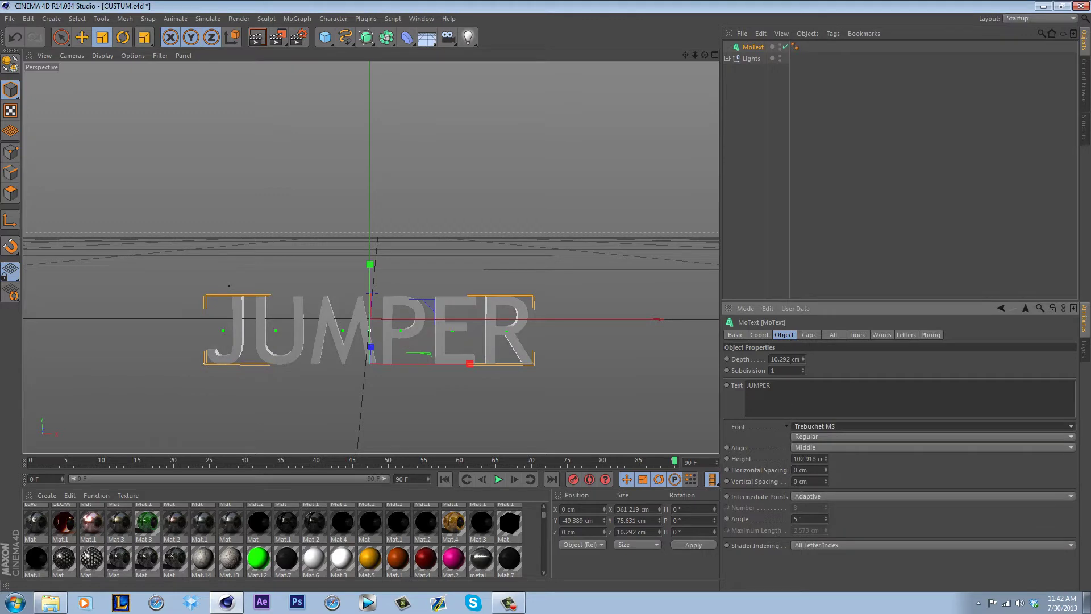
pyautogui.click(931, 426)
pyautogui.click(824, 450)
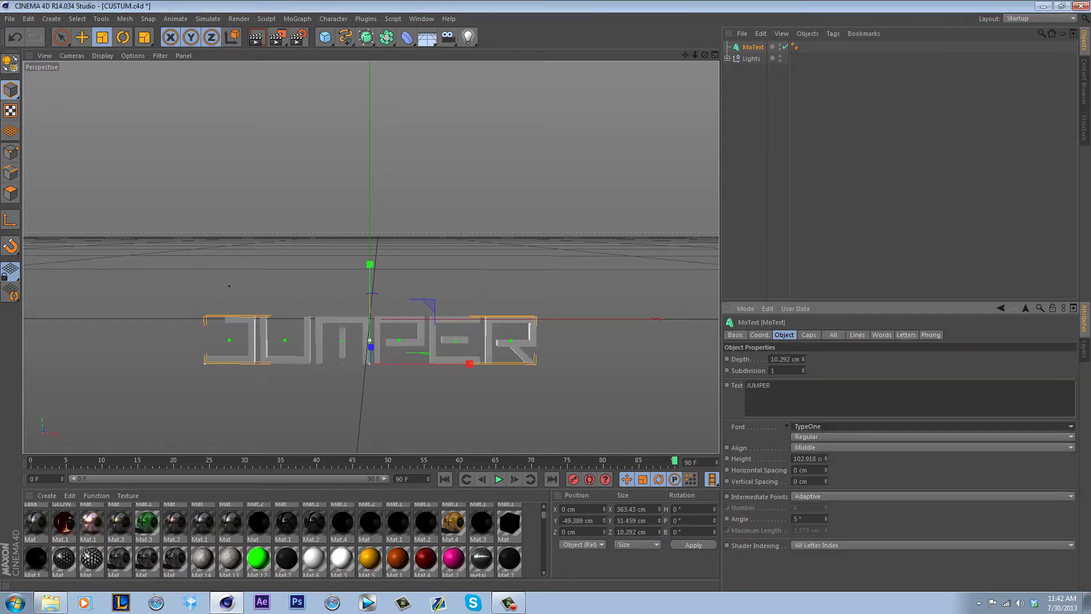
# Try the High Def font and the Ash font on the JUMPER text.
pyautogui.click(931, 426)
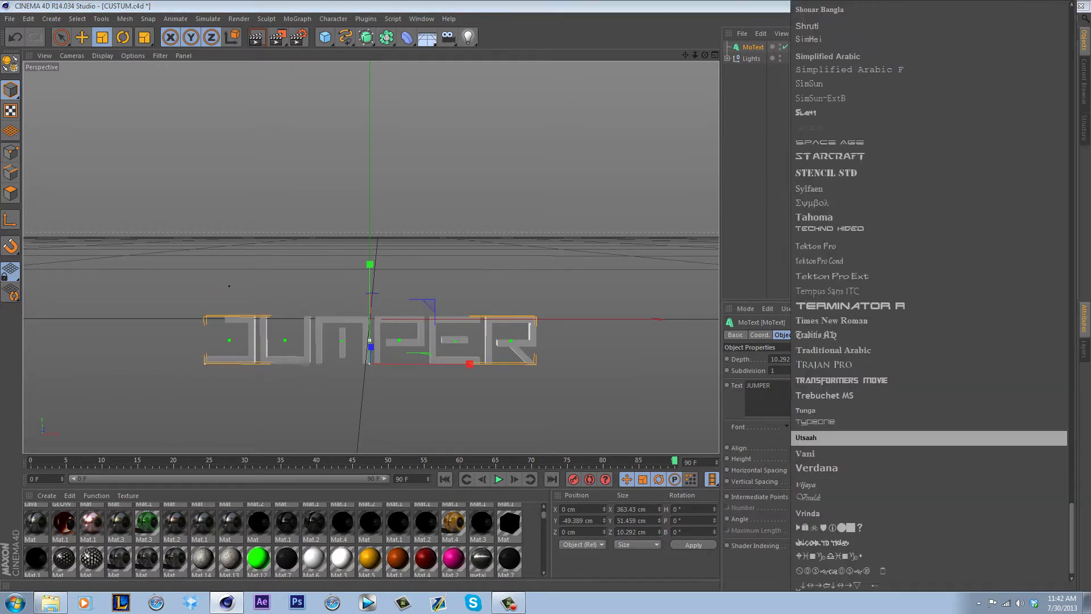
pyautogui.scroll(5, 929, 455)
pyautogui.scroll(15, 929, 455)
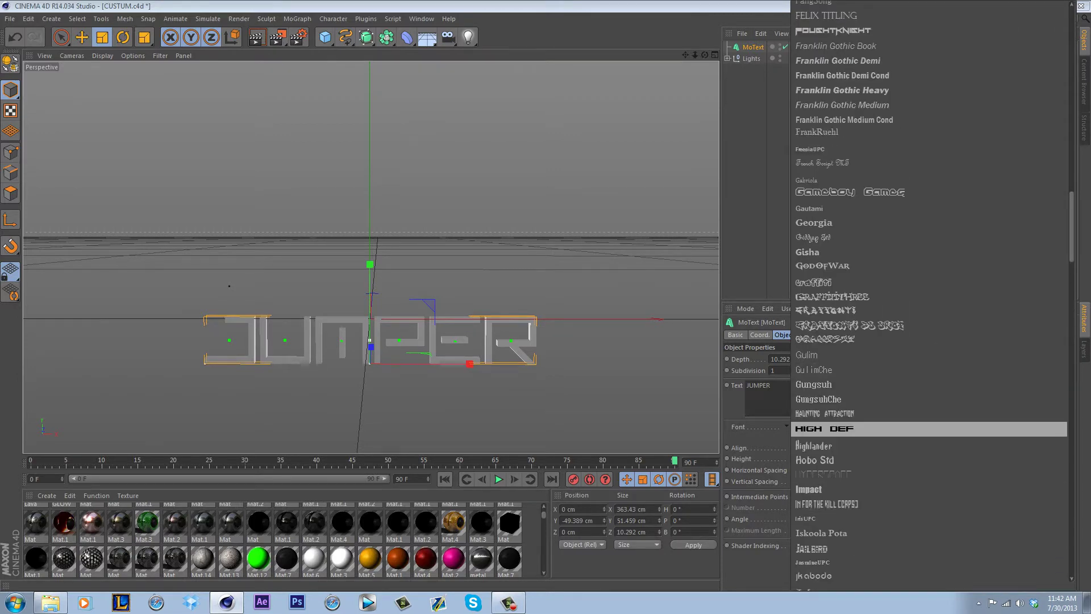
pyautogui.click(824, 429)
pyautogui.click(824, 426)
pyautogui.scroll(10, 852, 398)
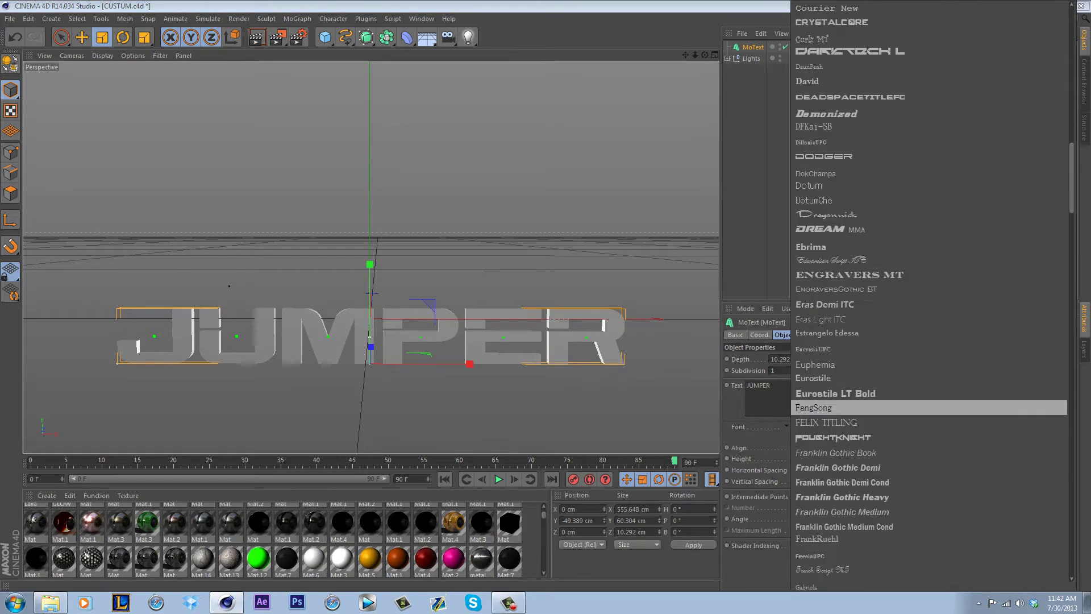
pyautogui.scroll(15, 853, 193)
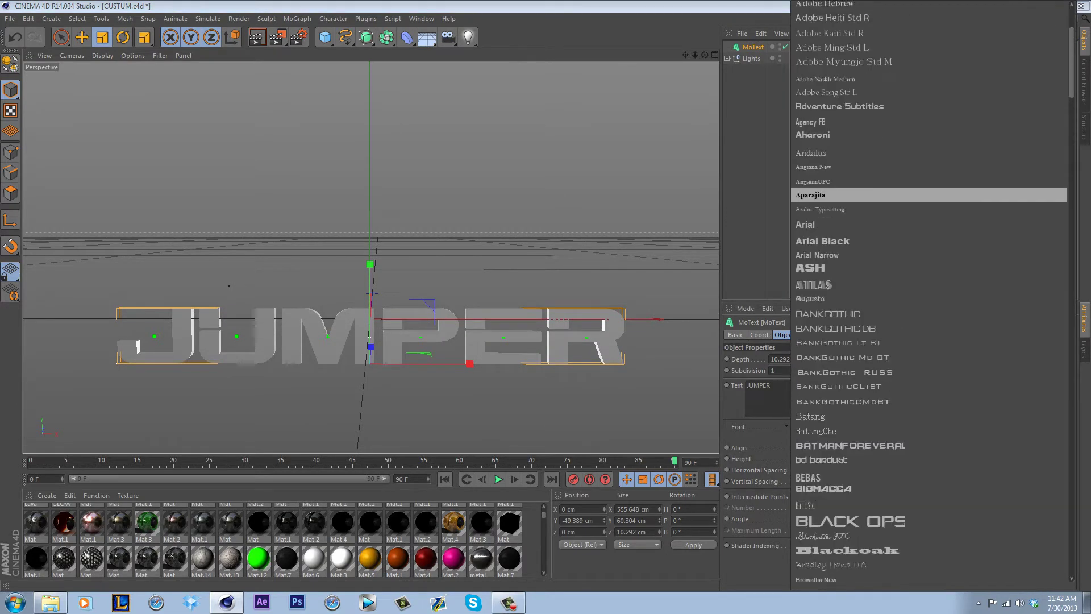
pyautogui.scroll(5, 852, 194)
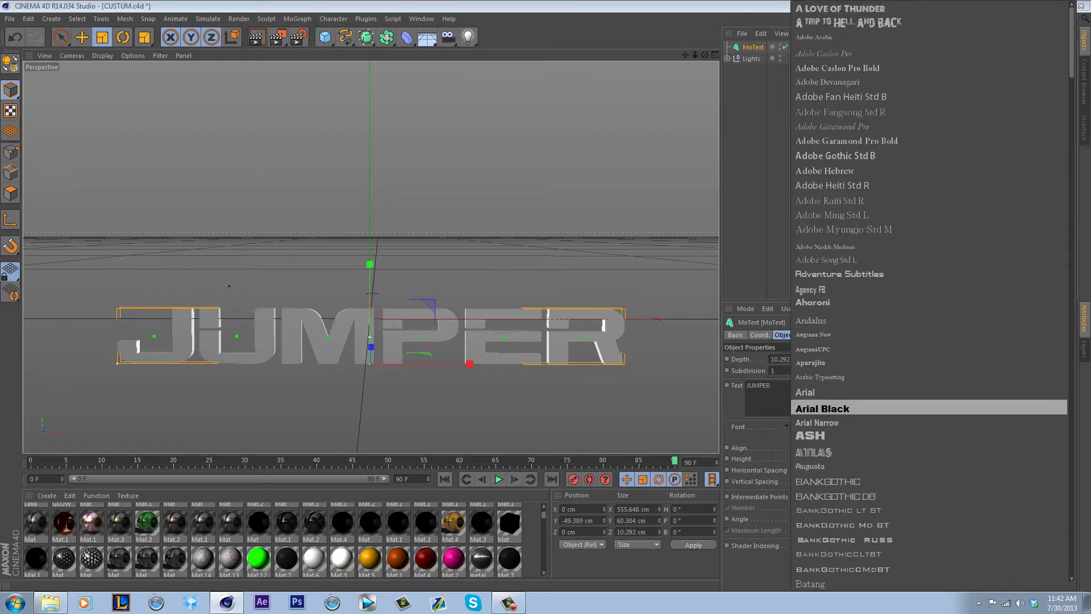
pyautogui.click(809, 436)
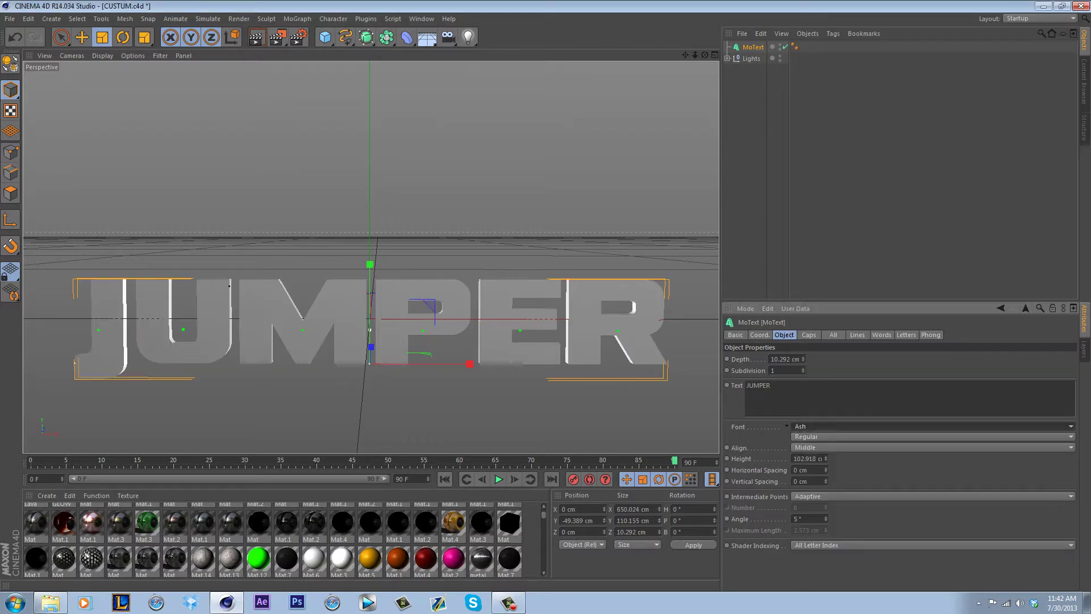
# Try the BLACK OPS 2 font on the JUMPER text.
pyautogui.click(810, 426)
pyautogui.scroll(-5, 929, 420)
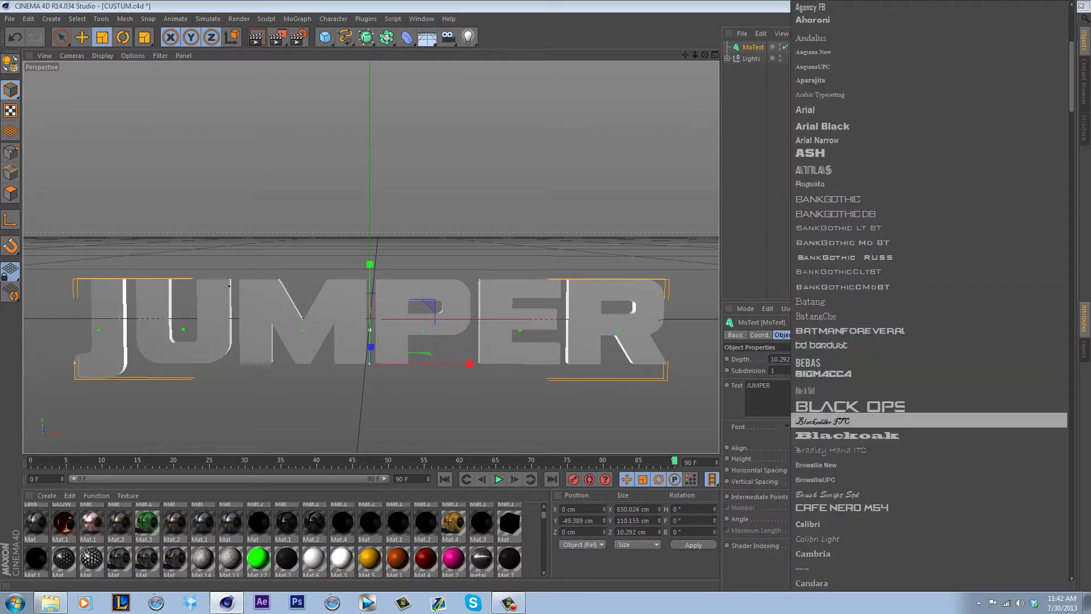
pyautogui.click(841, 417)
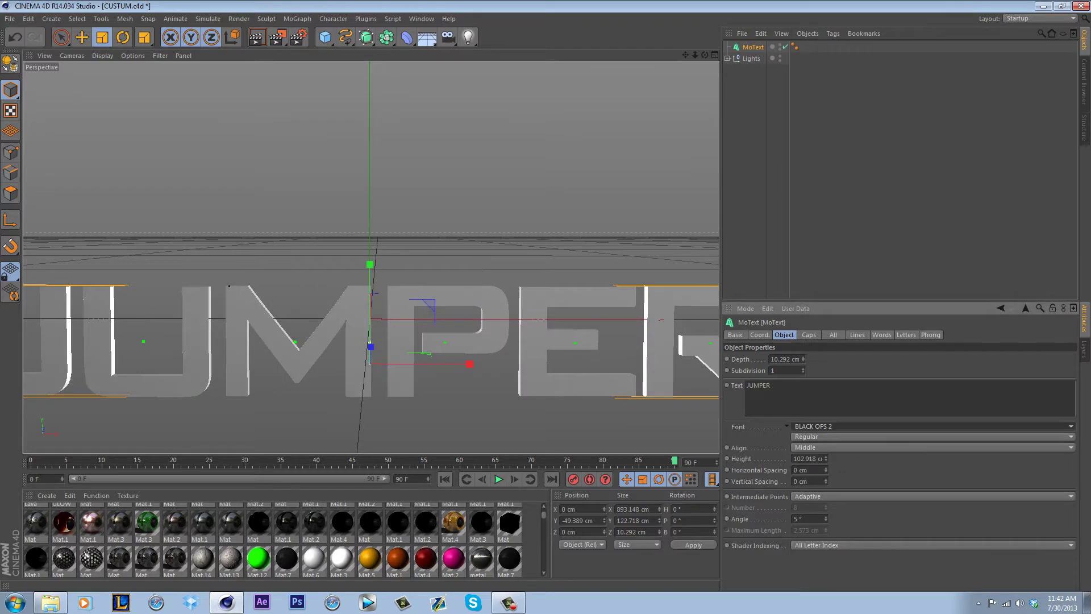
# Set the JUMPER text's font to Impact.
pyautogui.click(809, 426)
pyautogui.scroll(-5, 838, 443)
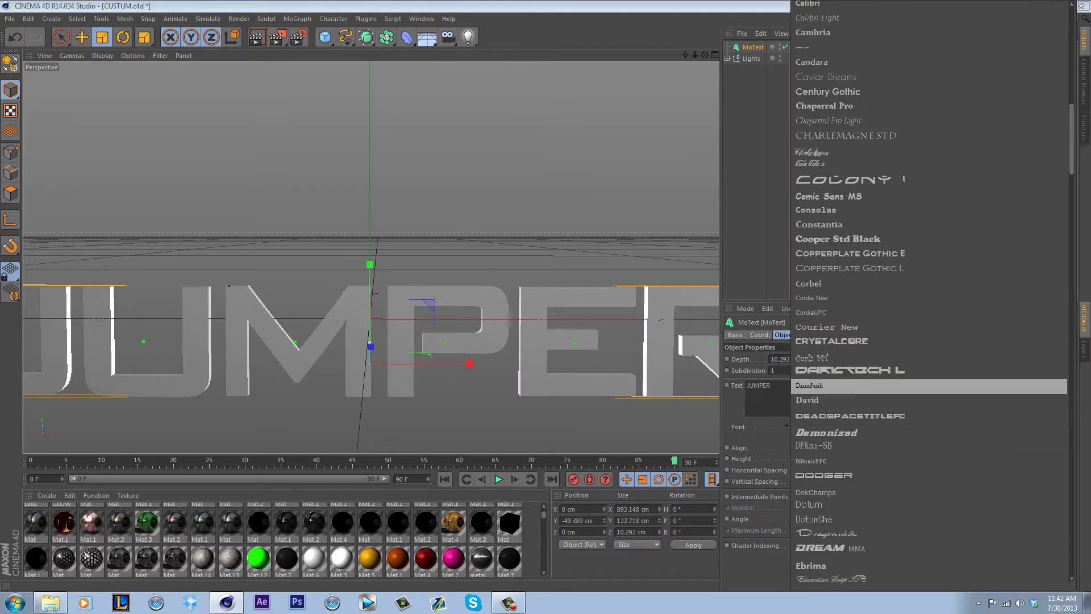
pyautogui.scroll(-14, 929, 383)
pyautogui.press('Down')
pyautogui.press('Down')
pyautogui.press('Down')
pyautogui.press('Down')
pyautogui.press('Down')
pyautogui.press('Down')
pyautogui.press('Down')
pyautogui.press('Down')
pyautogui.press('Down')
pyautogui.press('Down')
pyautogui.press('Down')
pyautogui.press('Down')
pyautogui.press('Down')
pyautogui.press('Down')
pyautogui.press('Down')
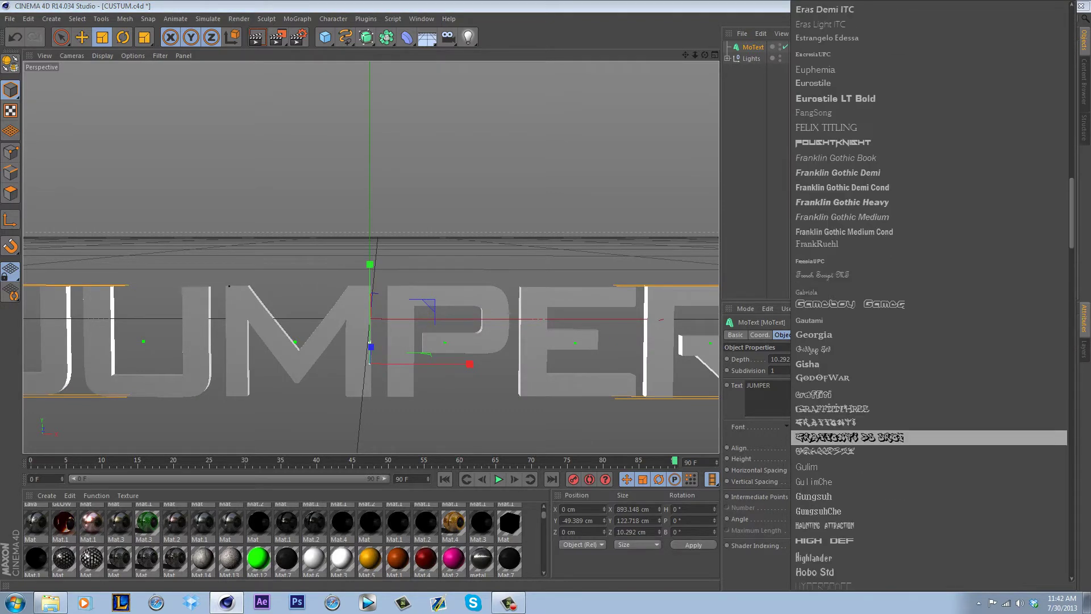
pyautogui.press('Up')
pyautogui.press('Up')
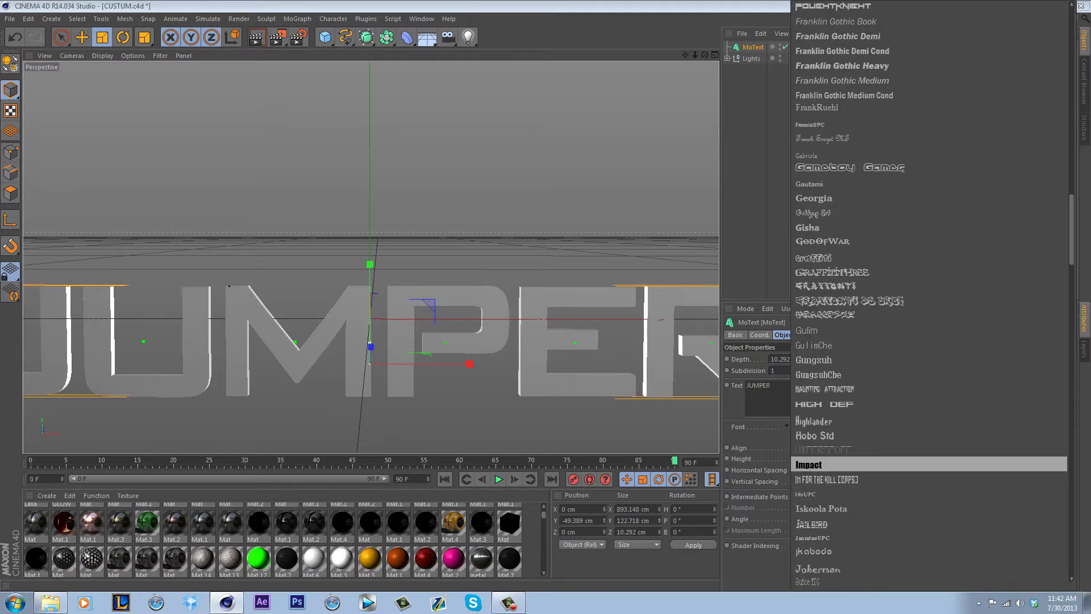
pyautogui.press('Return')
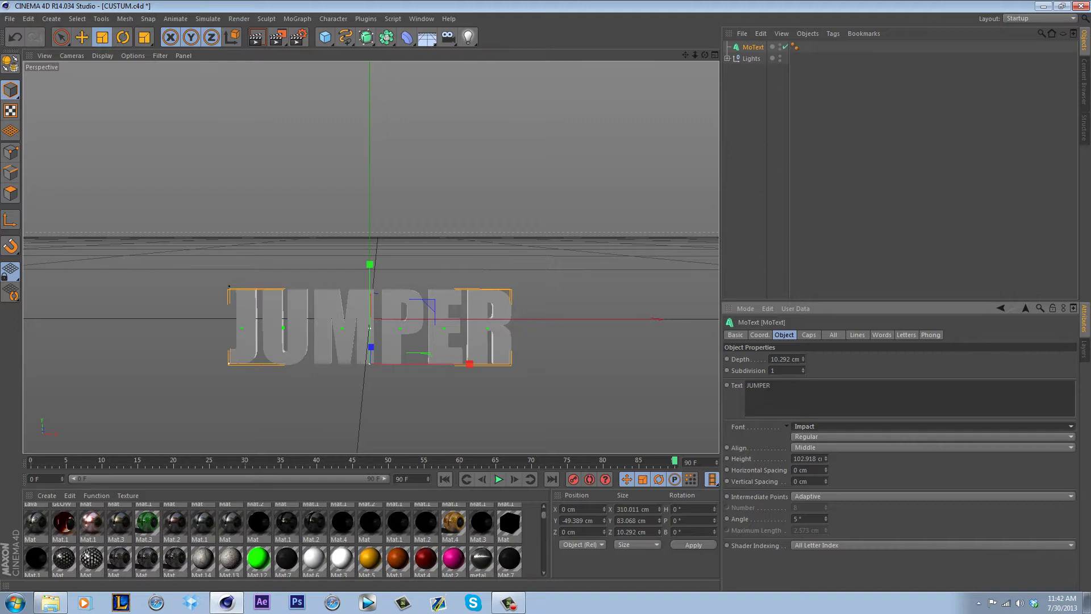
# Browse the available fonts and set the JUMPER text's font to Lot.
pyautogui.click(932, 426)
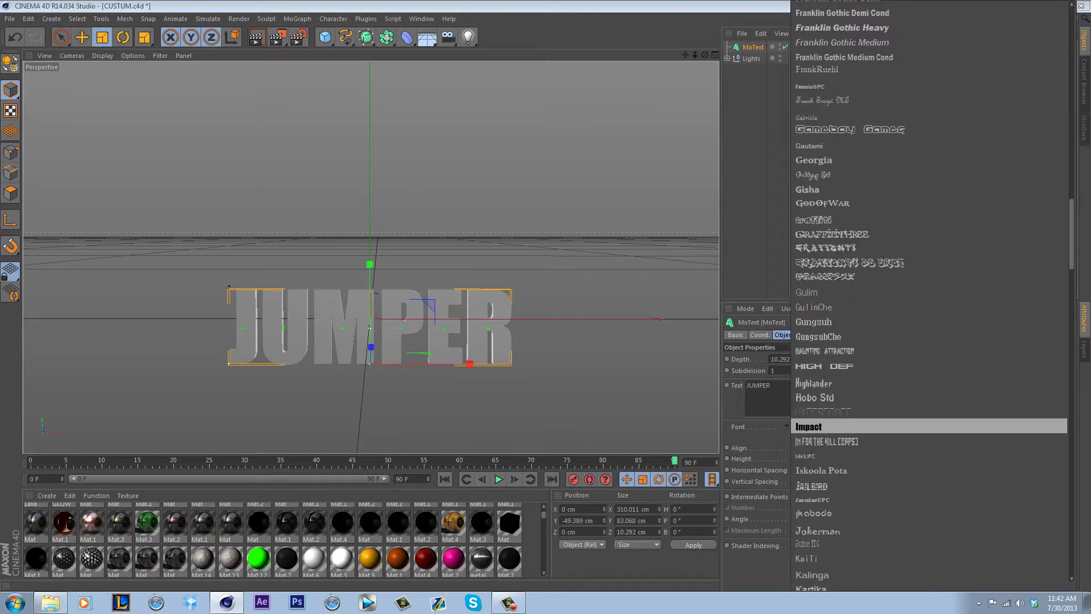
pyautogui.scroll(12, 932, 423)
pyautogui.scroll(-20, 932, 423)
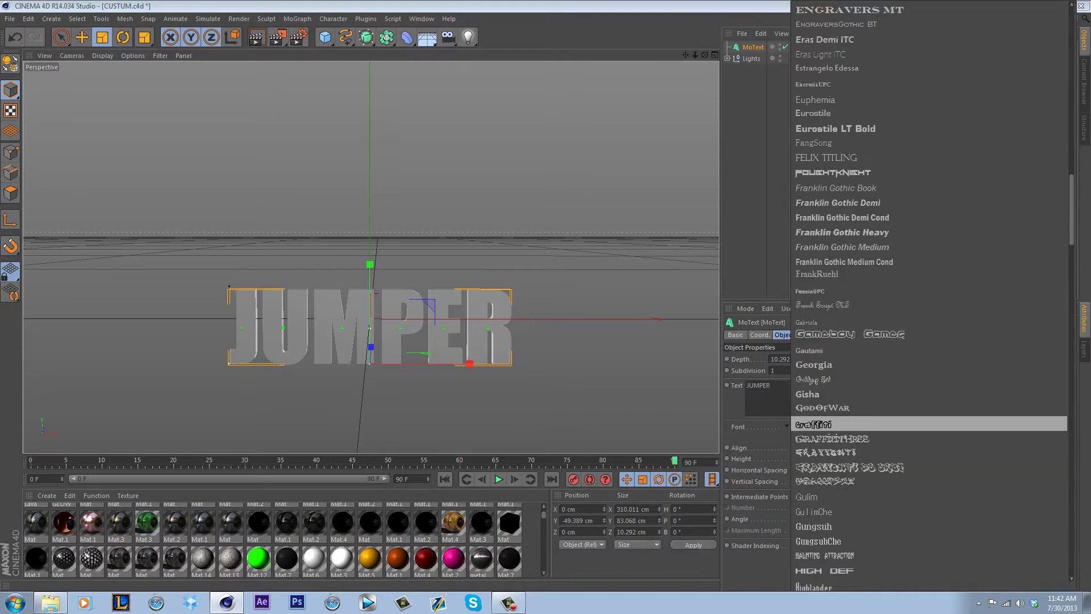
pyautogui.scroll(-5, 931, 426)
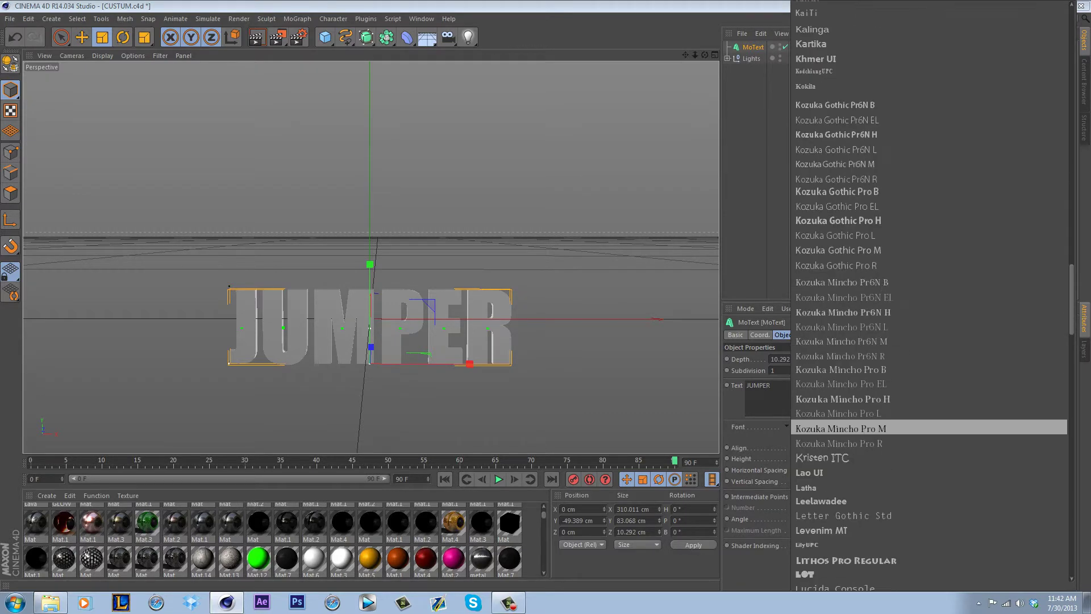
pyautogui.click(931, 437)
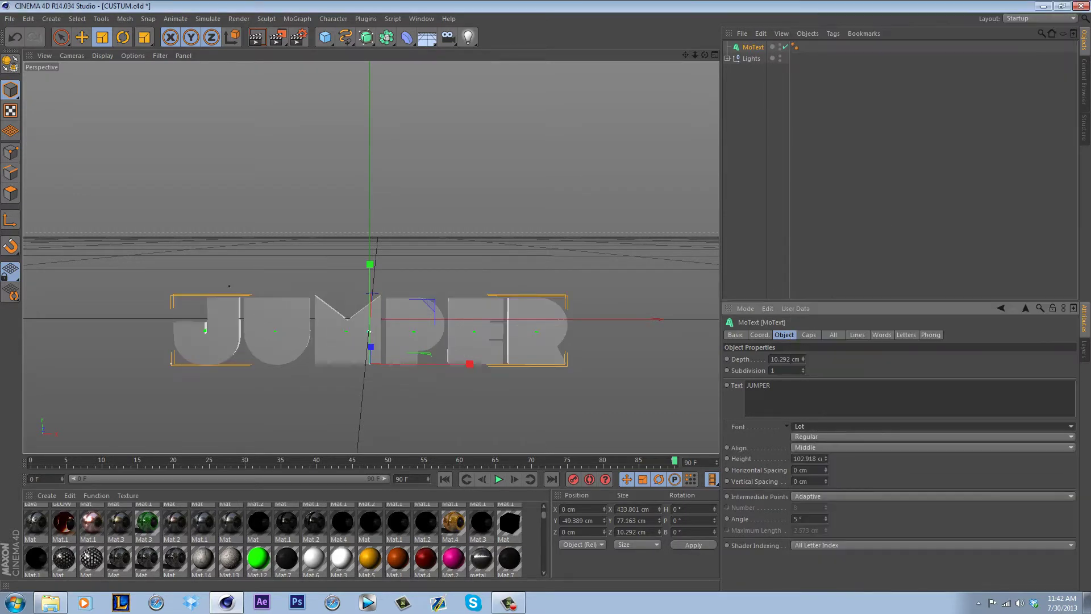
# Set the JUMPER text's depth to about 27.3 cm and its horizontal spacing to 8 cm.
pyautogui.moveTo(803, 359); pyautogui.dragTo(803, 349)
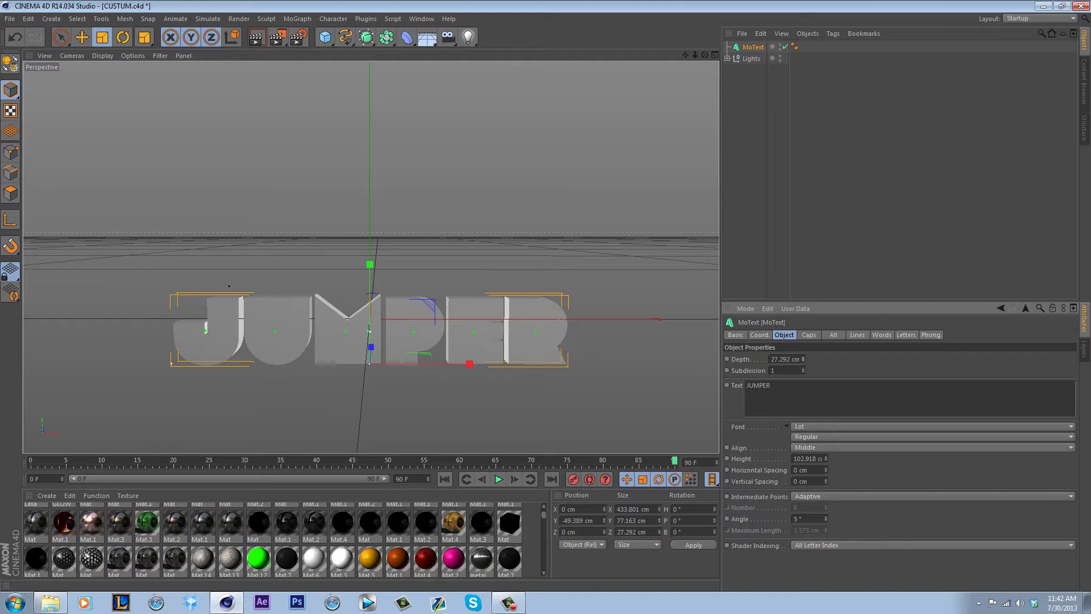
pyautogui.moveTo(825, 470); pyautogui.dragTo(825, 465)
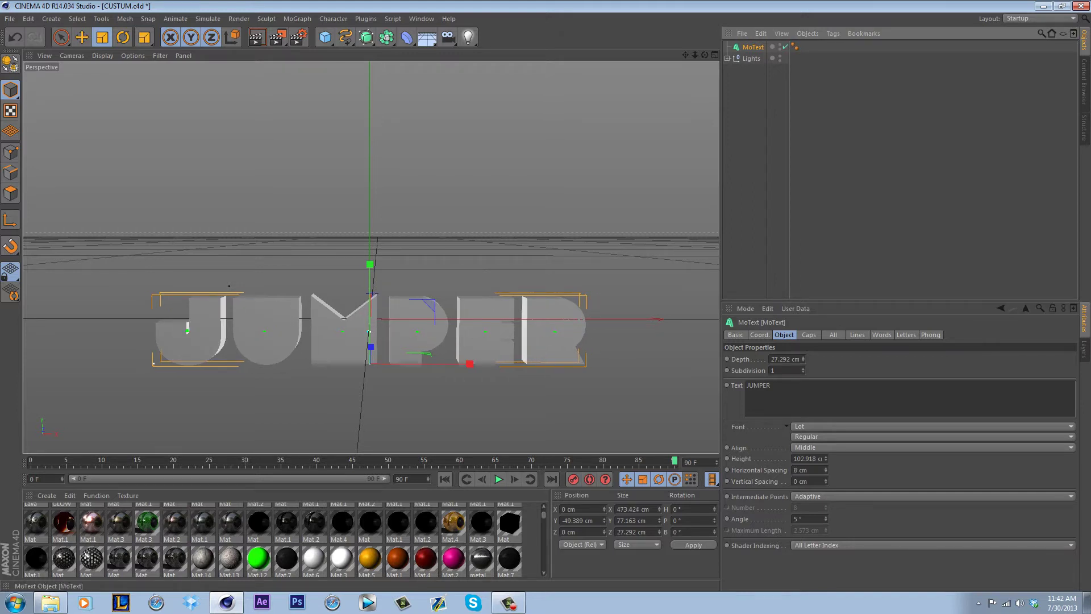
# Convert the JUMPER text to editable objects and expand its hierarchy down to the individual letters.
pyautogui.press('c')
pyautogui.click(727, 47)
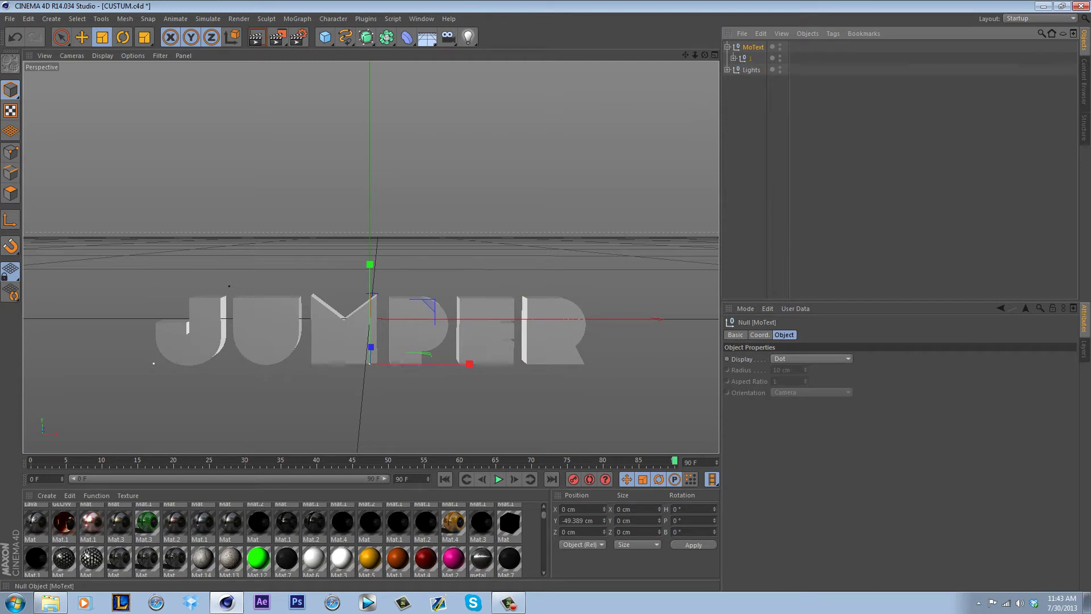
pyautogui.click(730, 59)
pyautogui.click(734, 59)
pyautogui.click(740, 70)
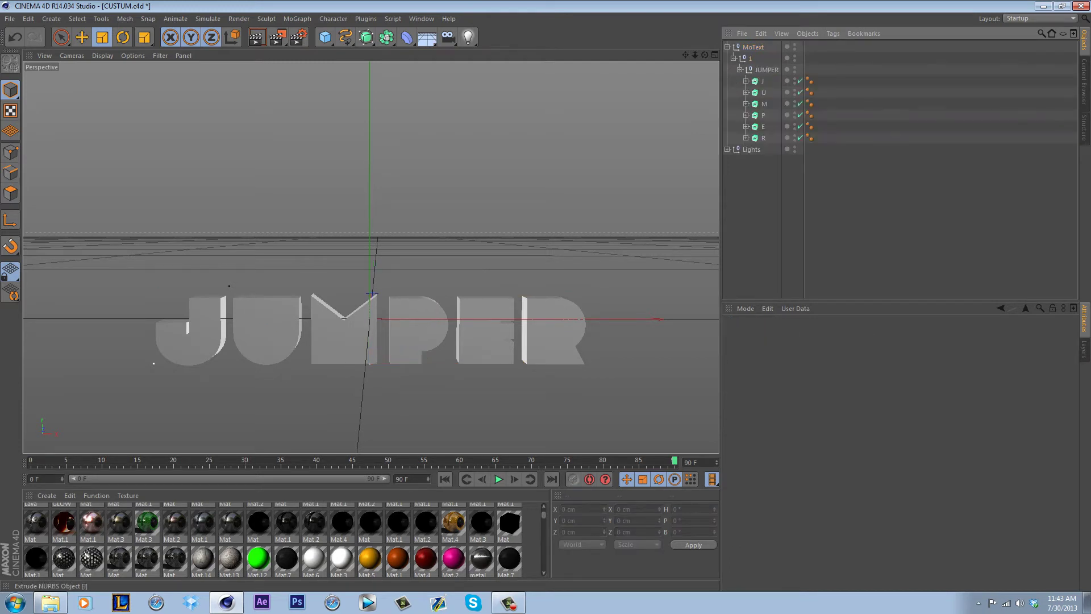
# Rotate letter J to about H 7.3°, P -22.6°, B -1.7° and letter U to about H -10.8°, P -24.9°, B -7.1°.
pyautogui.click(763, 81)
pyautogui.click(123, 37)
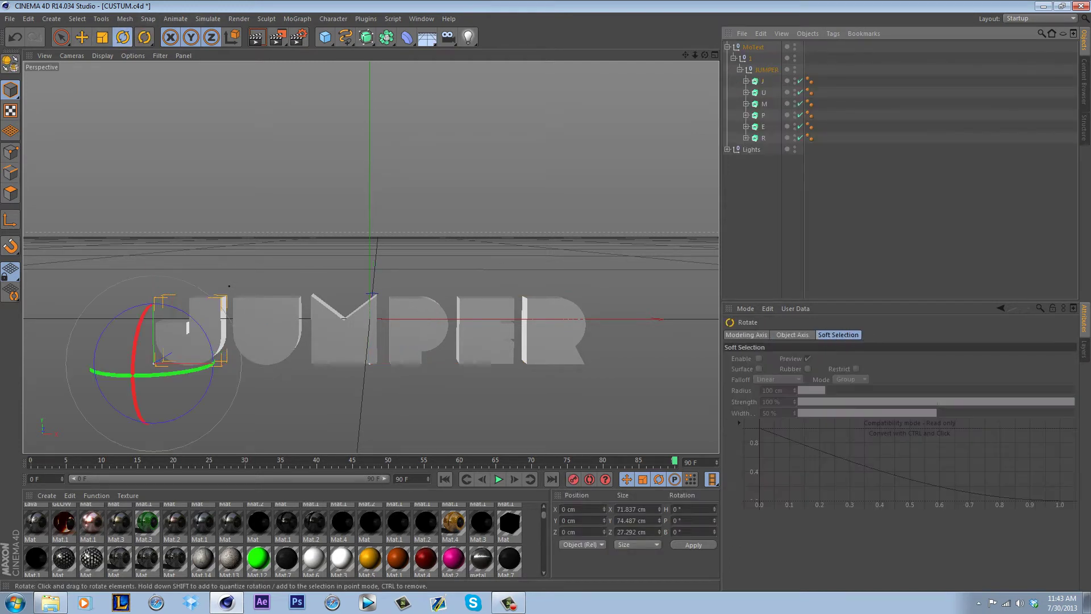
pyautogui.moveTo(179, 347); pyautogui.dragTo(188, 322)
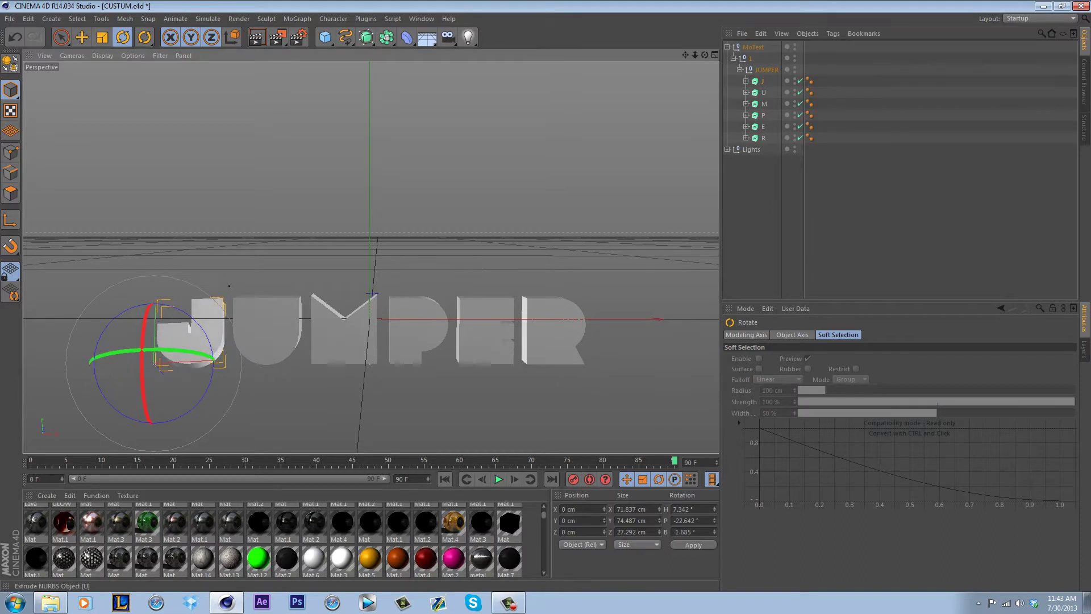
pyautogui.click(763, 92)
pyautogui.moveTo(257, 345); pyautogui.dragTo(268, 319)
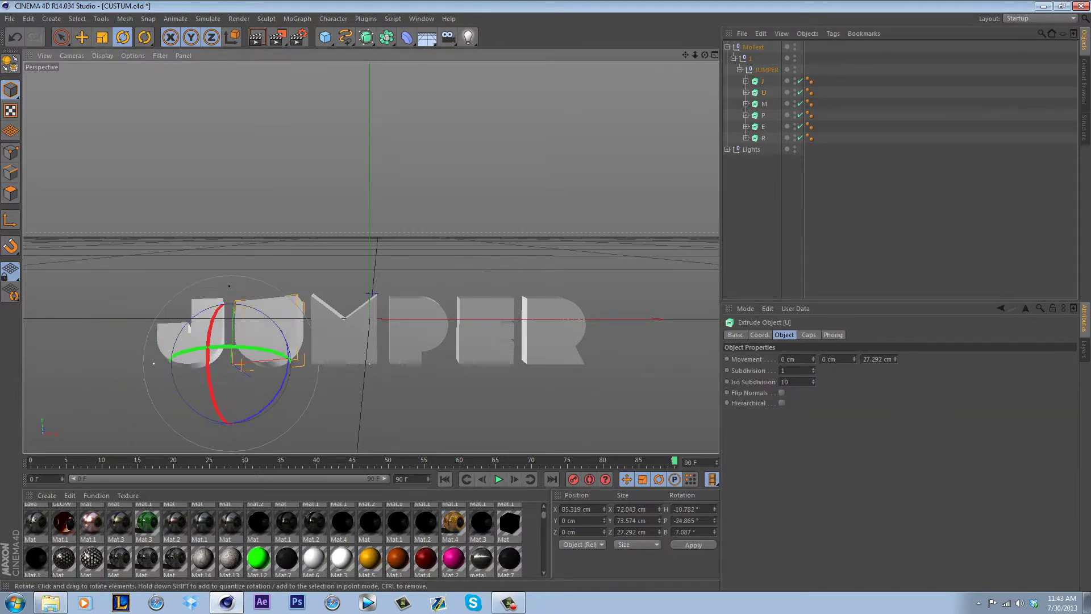
# Rotate the letters M, P, E and R individually by small amounts, turning R to about H -17.1°, P -3.5°, B 0°.
pyautogui.click(764, 104)
pyautogui.moveTo(328, 348)
pyautogui.mouseDown()
pyautogui.moveTo(340, 328)
pyautogui.moveTo(339, 336)
pyautogui.mouseUp()
pyautogui.click(763, 115)
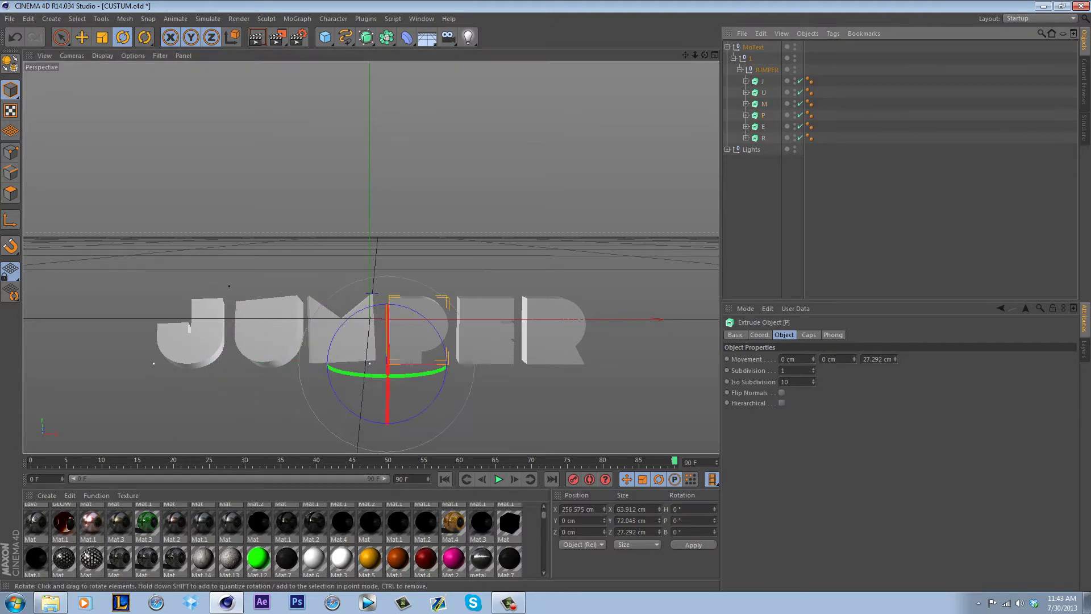
pyautogui.moveTo(407, 347)
pyautogui.mouseDown()
pyautogui.moveTo(392, 327)
pyautogui.moveTo(407, 336)
pyautogui.mouseUp()
pyautogui.click(763, 127)
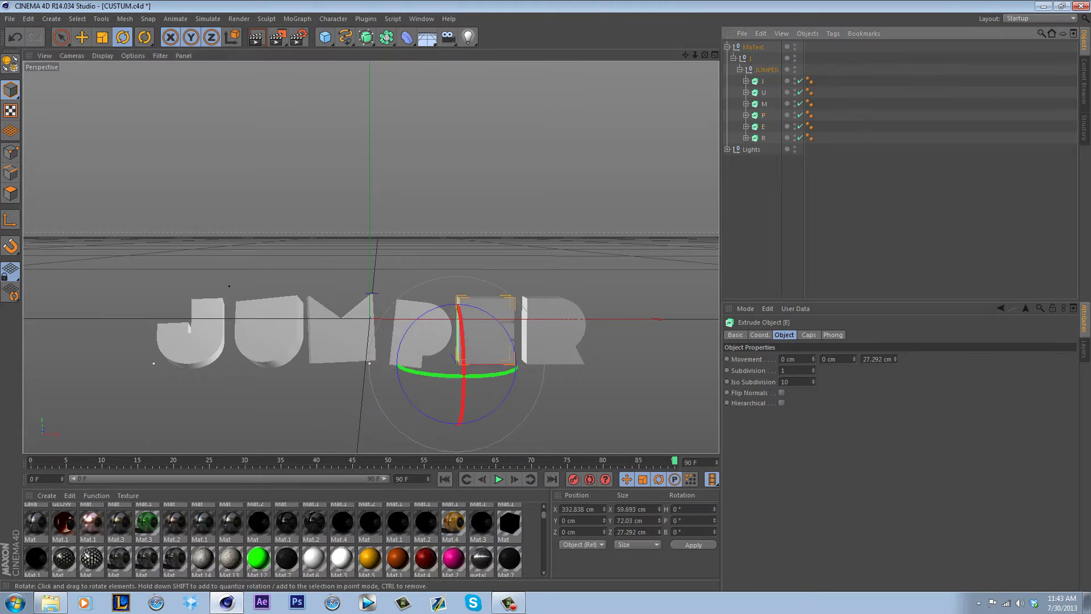
pyautogui.moveTo(477, 347); pyautogui.dragTo(525, 342)
pyautogui.click(763, 138)
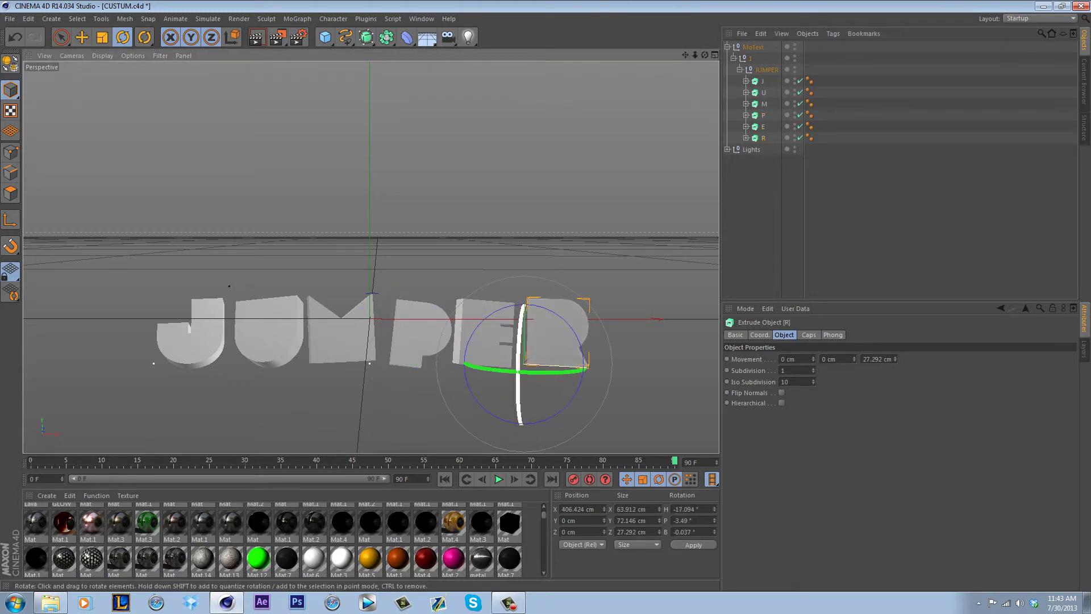
pyautogui.click(764, 183)
# Move all six letters out of the MoText hierarchy to the top level and delete the leftover MoText null.
pyautogui.click(153, 363)
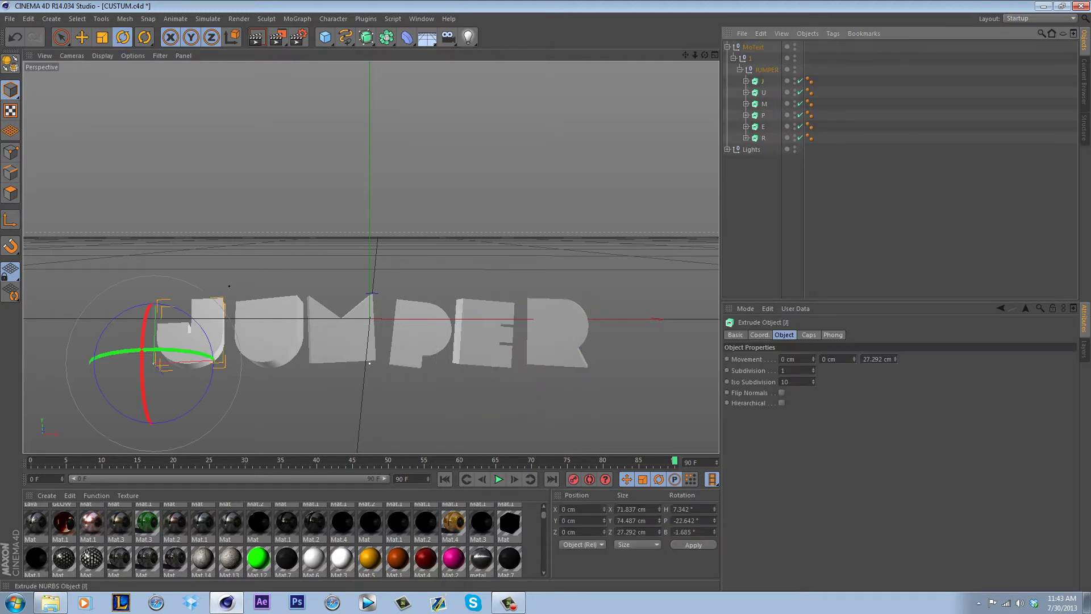
pyautogui.keyDown('shift'); pyautogui.click(763, 138); pyautogui.keyUp('shift')
pyautogui.moveTo(762, 81); pyautogui.dragTo(761, 171)
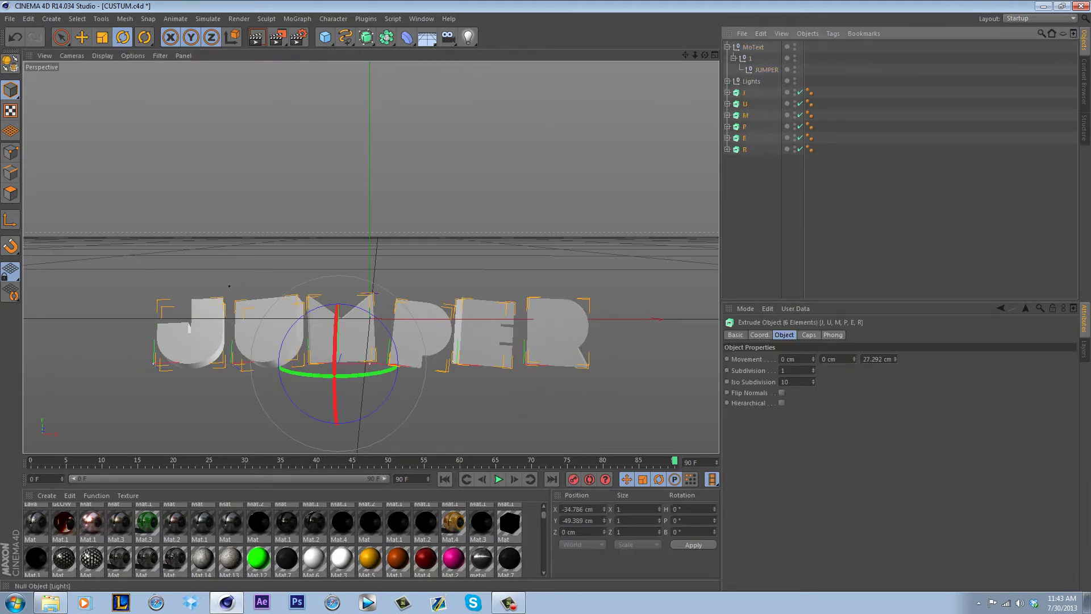
pyautogui.click(753, 47)
pyautogui.press('Delete')
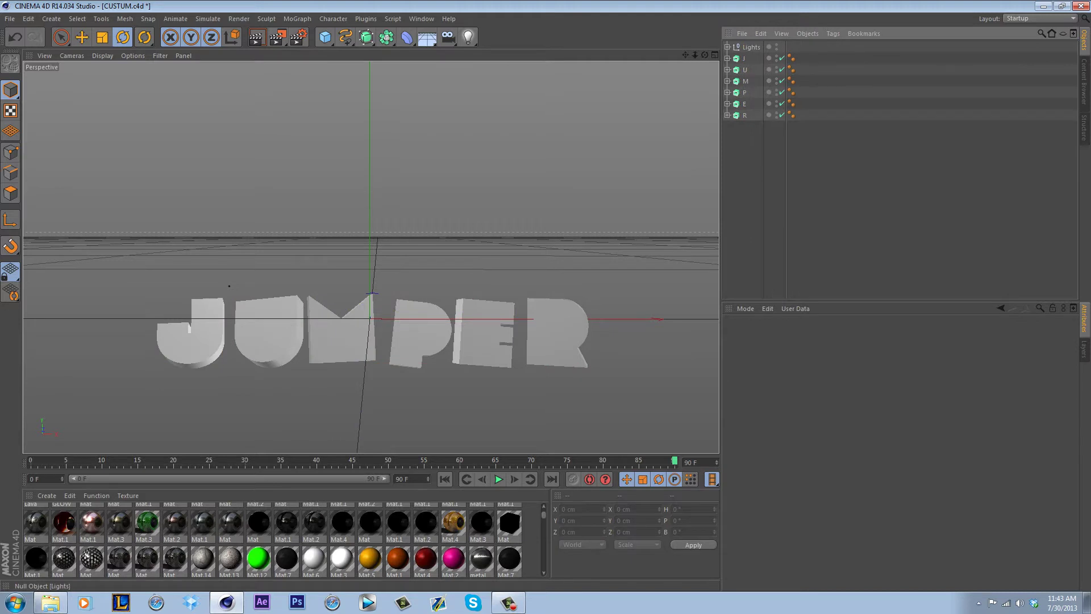
# Group the six letter objects J, U, M, P, E and R under one null.
pyautogui.click(743, 58)
pyautogui.keyDown('shift'); pyautogui.click(745, 115); pyautogui.keyUp('shift')
pyautogui.rightClick(745, 79)
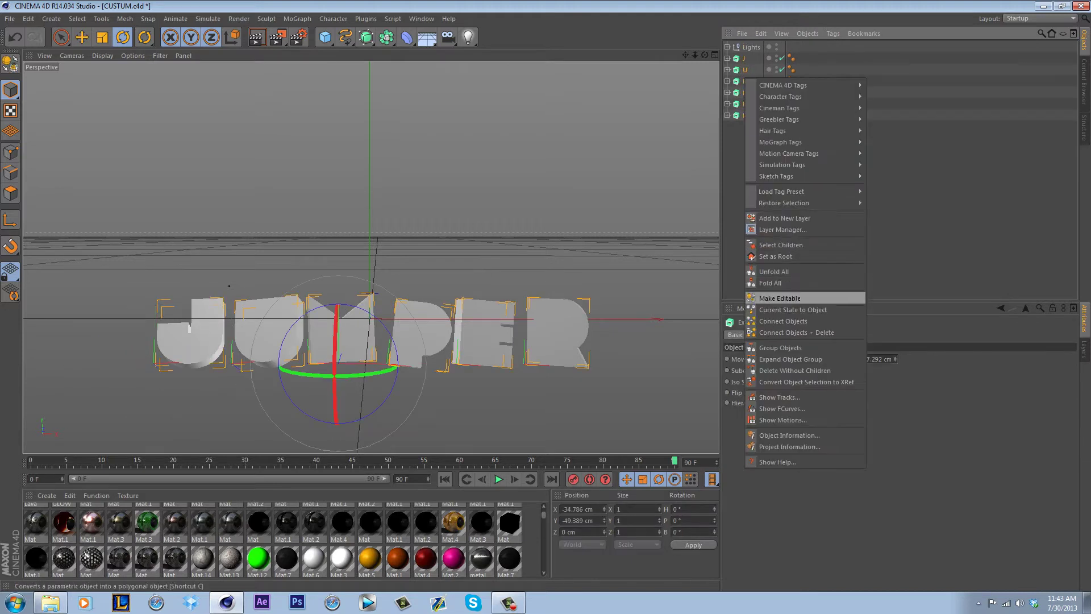
pyautogui.click(780, 348)
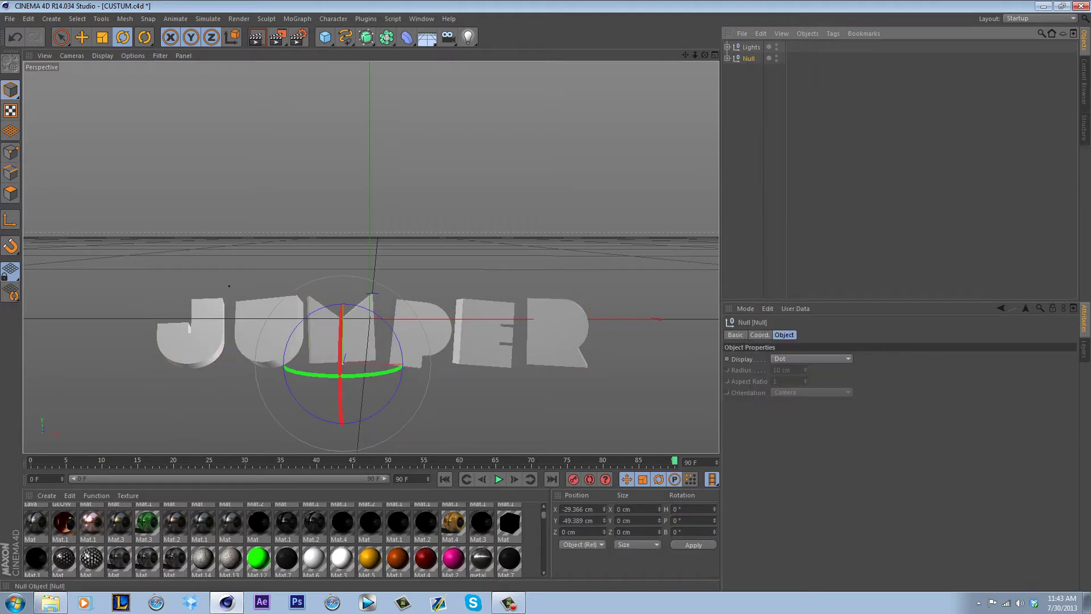
# Rename the null that holds the six letters as LETTERS.
pyautogui.rightClick(746, 59)
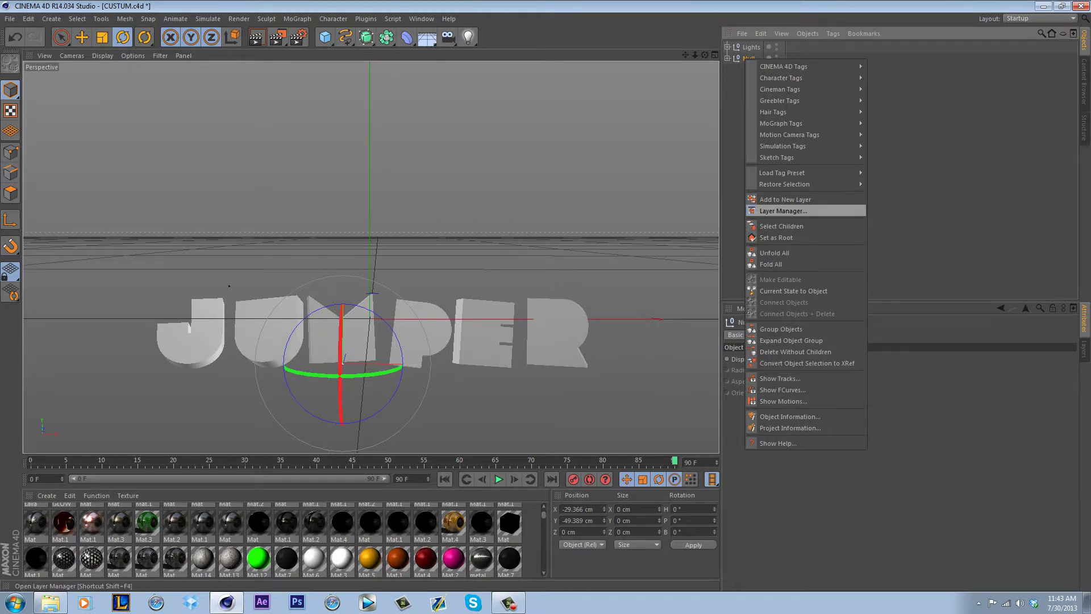
pyautogui.click(780, 226)
pyautogui.doubleClick(748, 59)
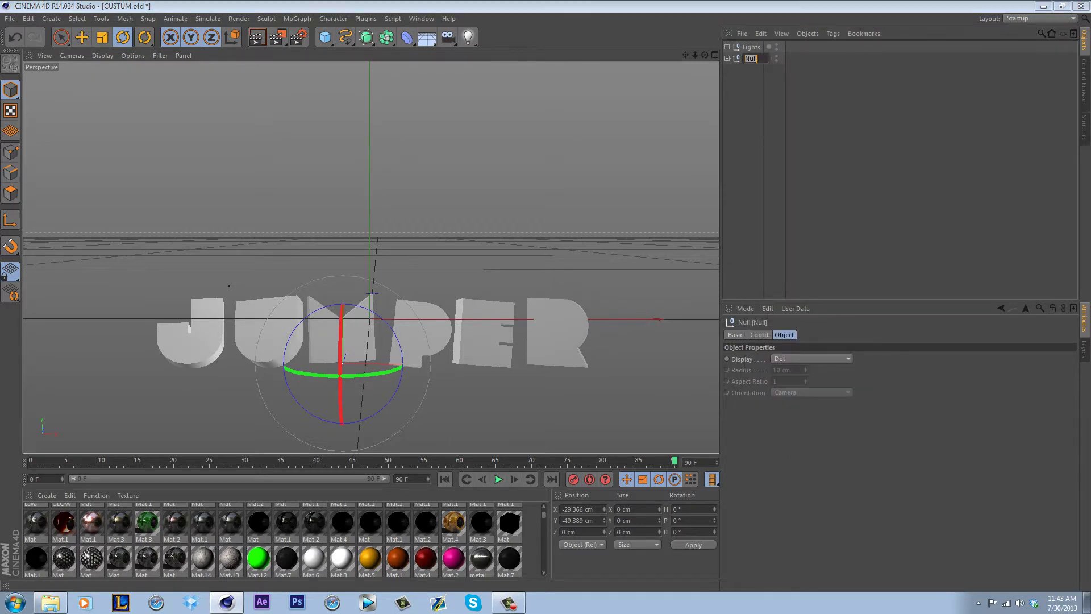
pyautogui.write('LETTERS')
pyautogui.press('Return')
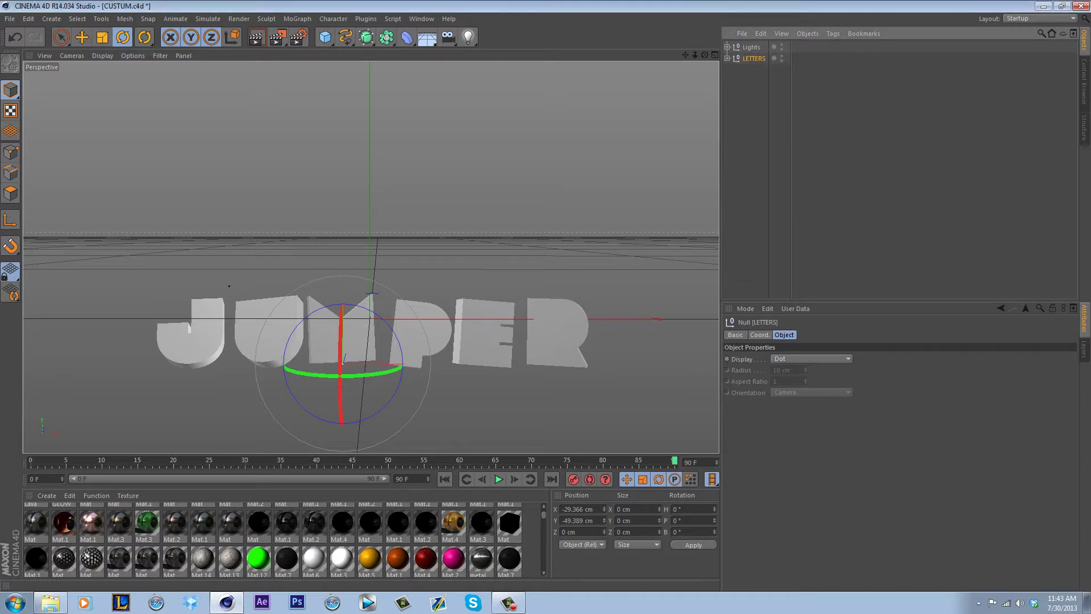
# Check the letters inside the LETTERS group and make a duplicate of the group.
pyautogui.click(727, 58)
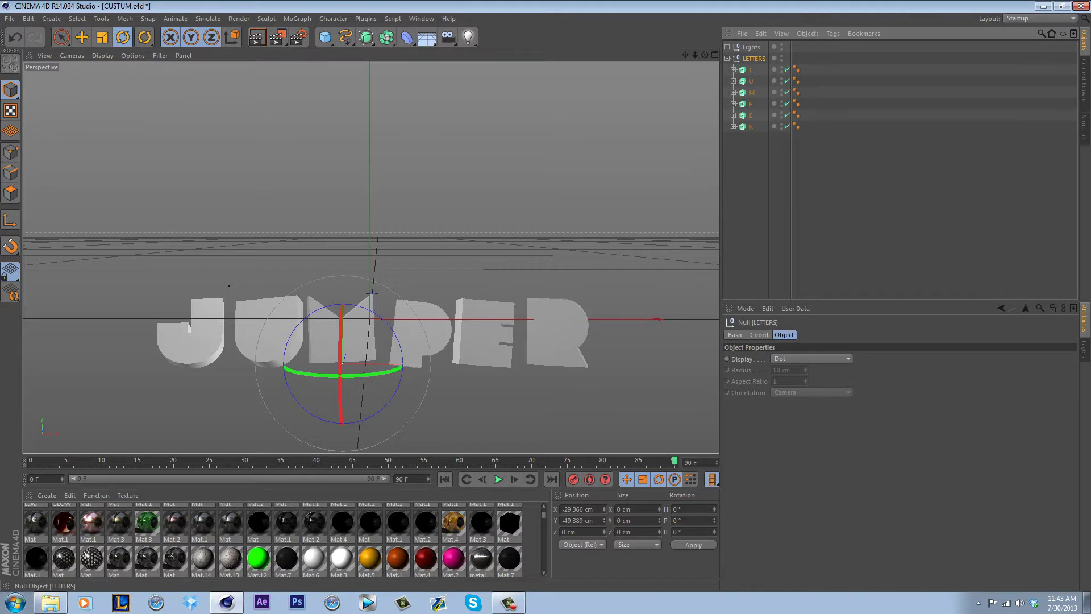
pyautogui.click(727, 58)
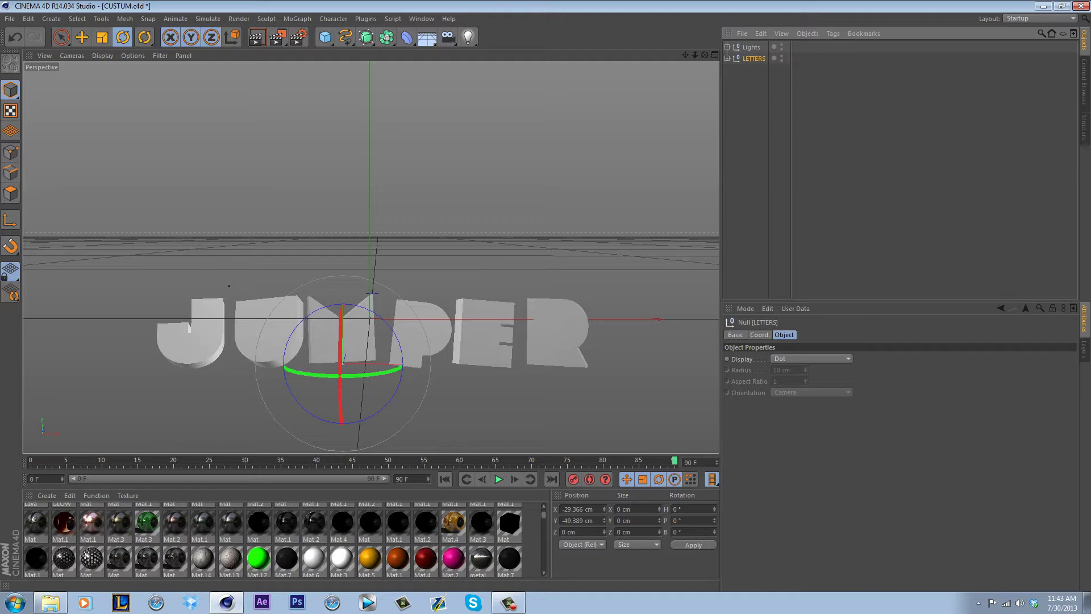
pyautogui.hotkey('ctrl', 'v')
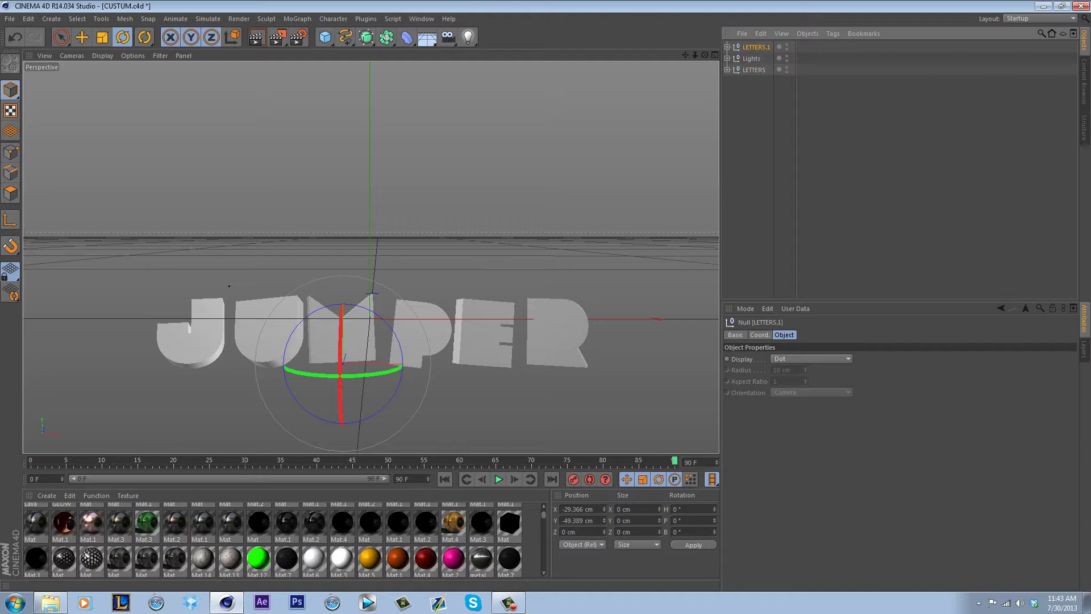
# Set both the start and end caps to Fillet for all six letters in the duplicated group.
pyautogui.click(727, 47)
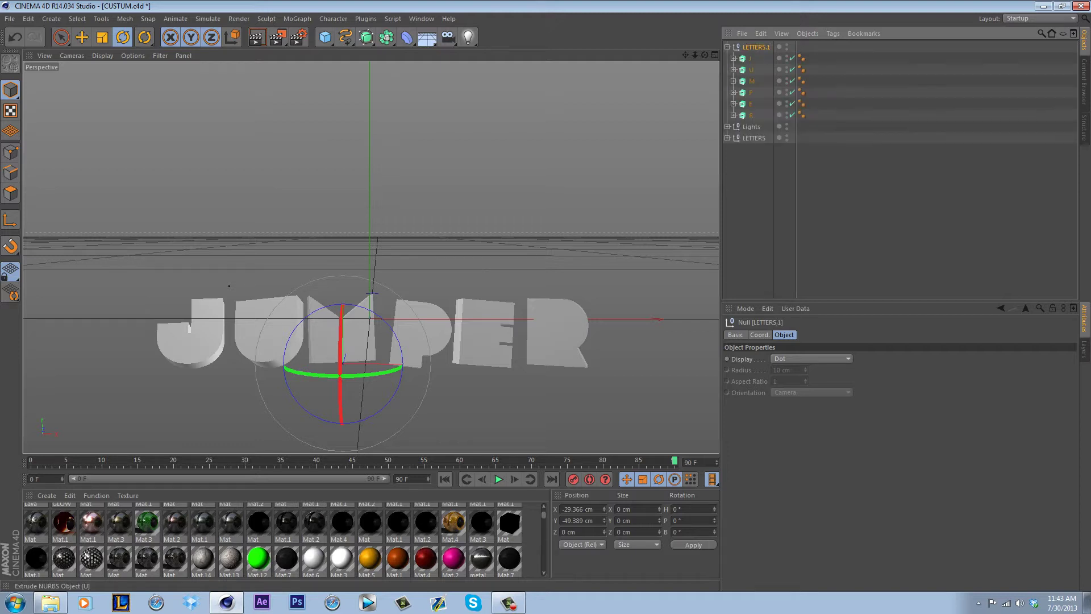
pyautogui.click(749, 58)
pyautogui.keyDown('shift'); pyautogui.click(750, 114); pyautogui.keyUp('shift')
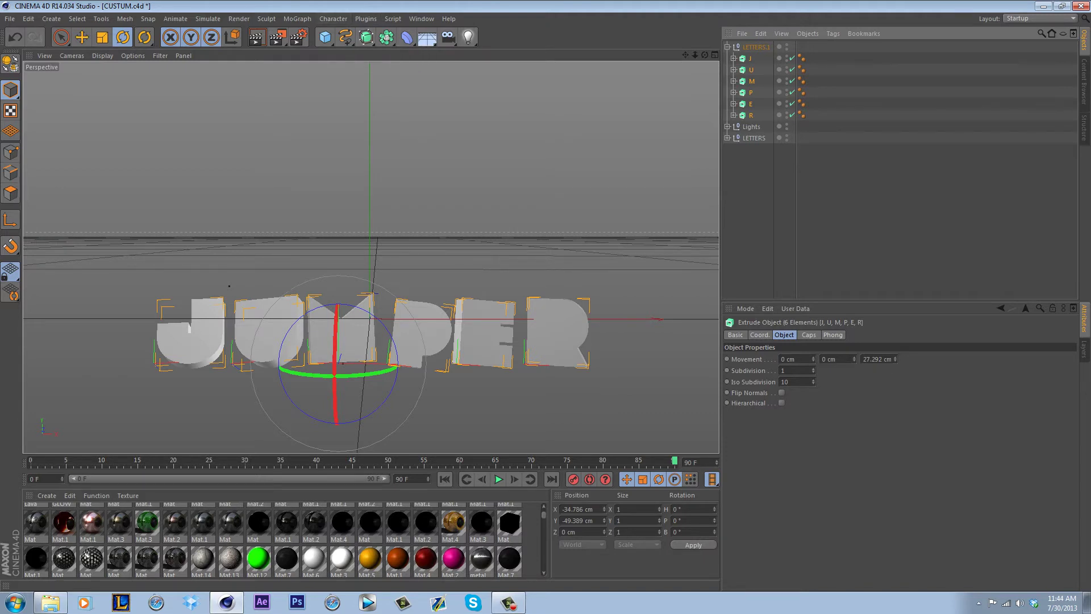
pyautogui.click(808, 334)
pyautogui.click(814, 359)
pyautogui.click(807, 392)
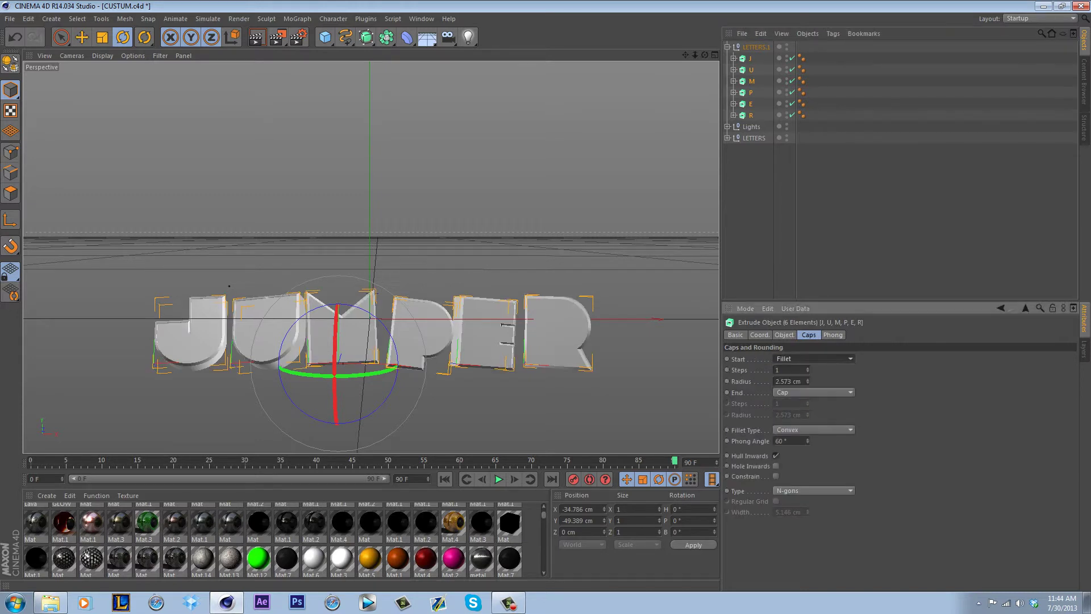
pyautogui.click(813, 393)
pyautogui.click(806, 426)
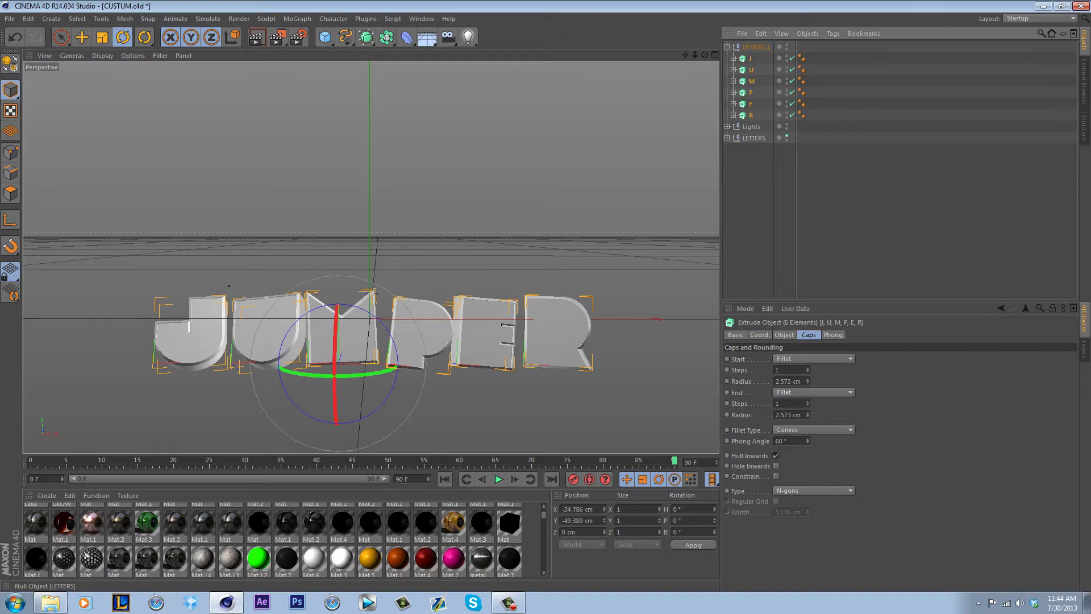
# Reset the original LETTERS group's visibility and set the start fillet radius of the duplicated letters to 1 cm.
pyautogui.click(786, 137)
pyautogui.moveTo(801, 381); pyautogui.dragTo(749, 381)
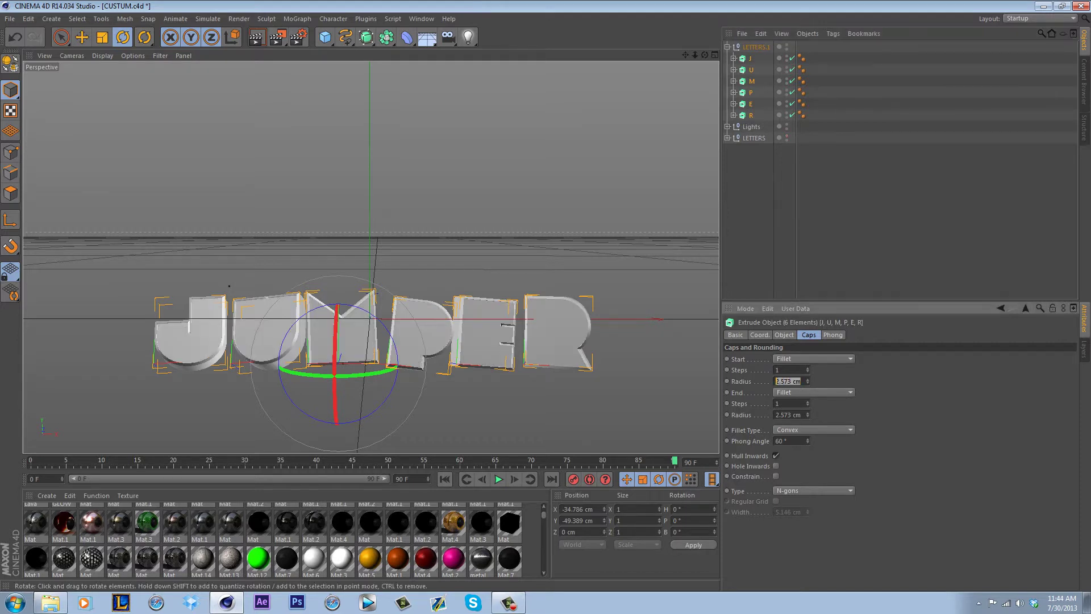
pyautogui.write('1')
pyautogui.press('Return')
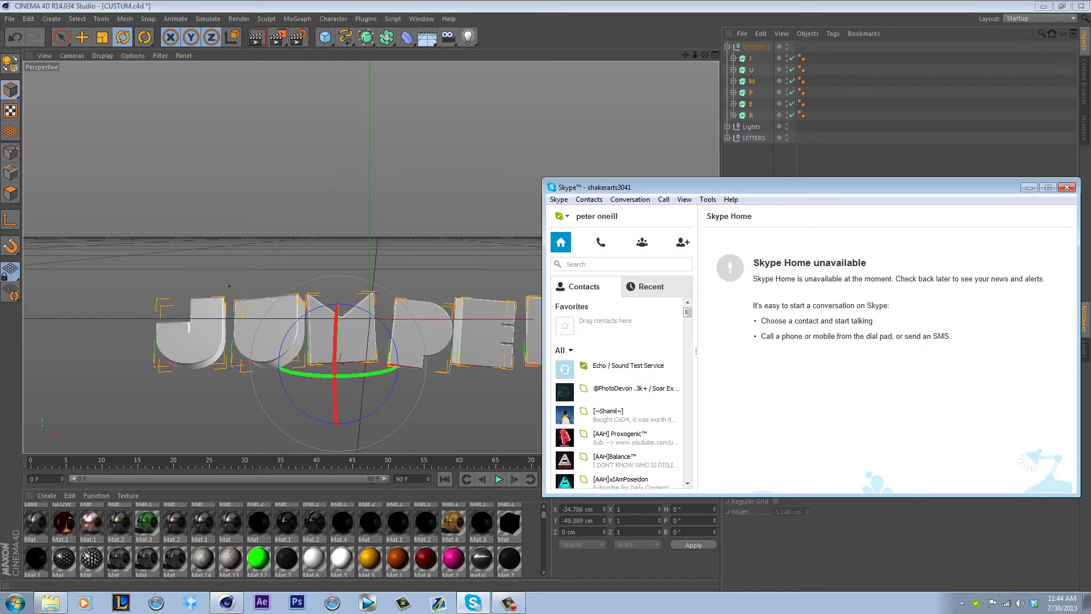
# In Skype, search the contacts for "jum" and send the matching contact the message "what color?".
pyautogui.write('jum')
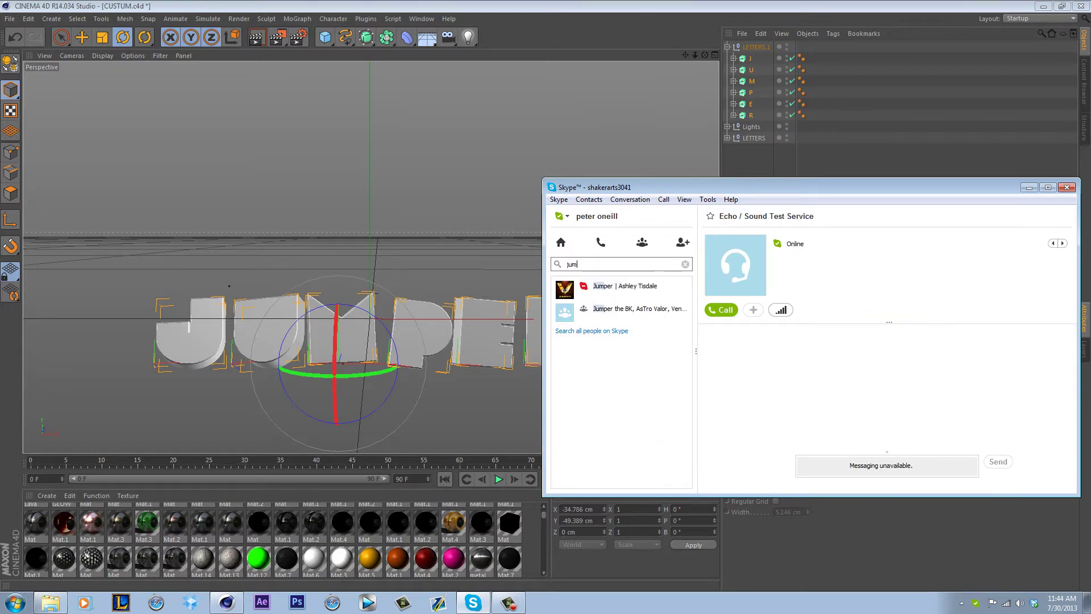
pyautogui.press('Return')
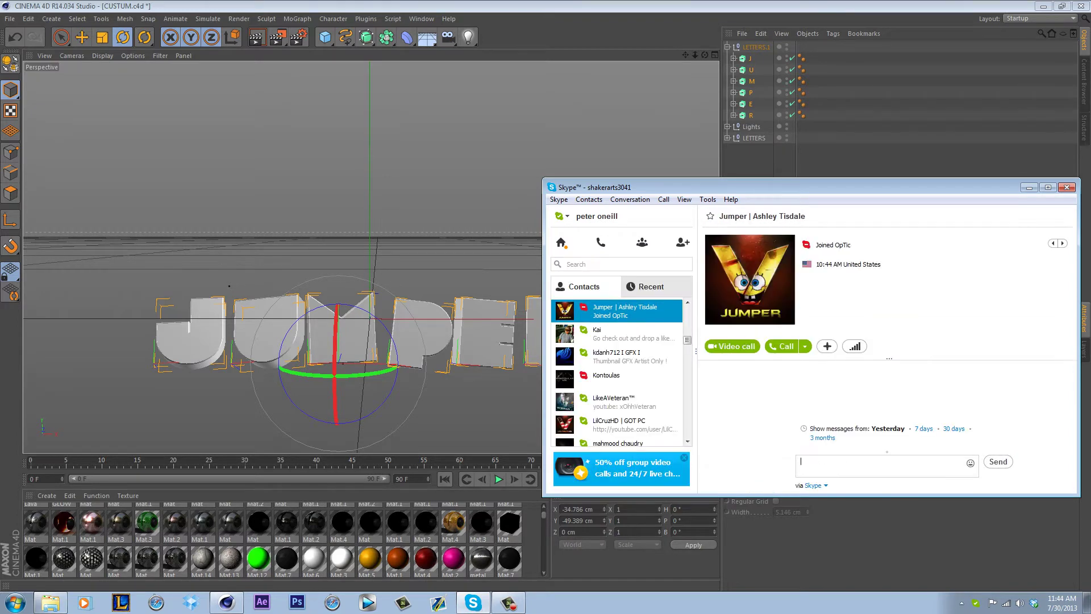
pyautogui.write('what color?')
pyautogui.press('Return')
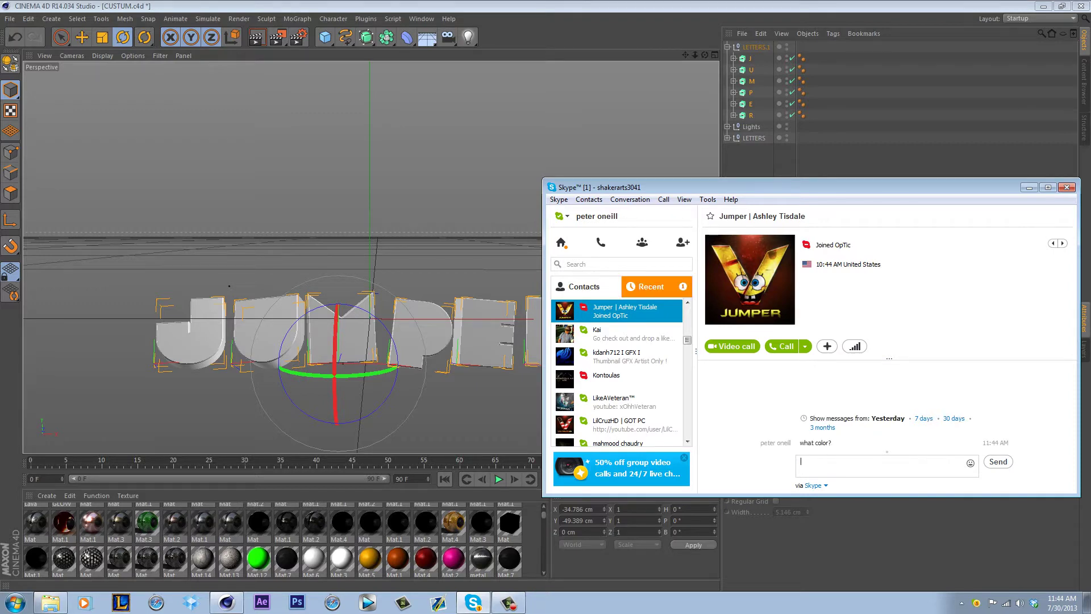
# Open the "Newest Video On Vengeance!" group conversation from the recent chats.
pyautogui.click(651, 286)
pyautogui.click(617, 363)
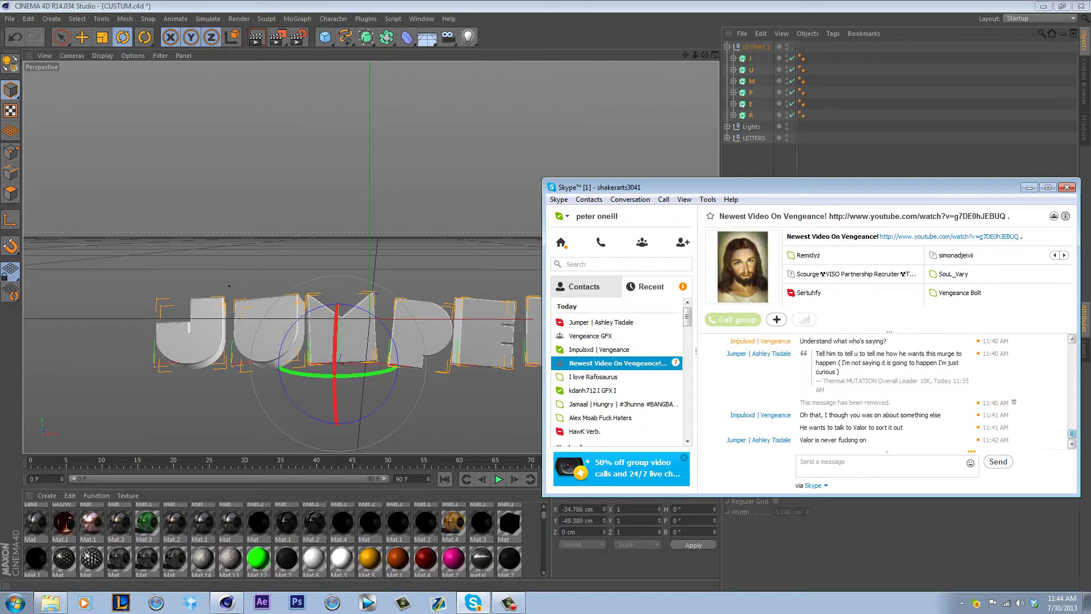
# Minimize the Skype window and collapse the duplicated letters group in the object hierarchy.
pyautogui.click(1029, 187)
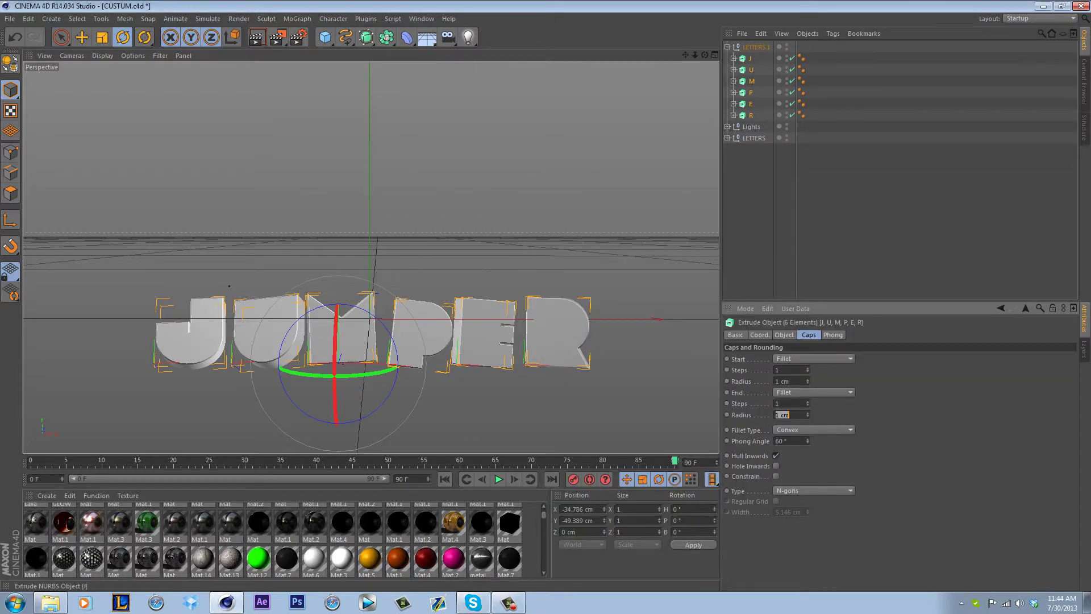
pyautogui.click(727, 48)
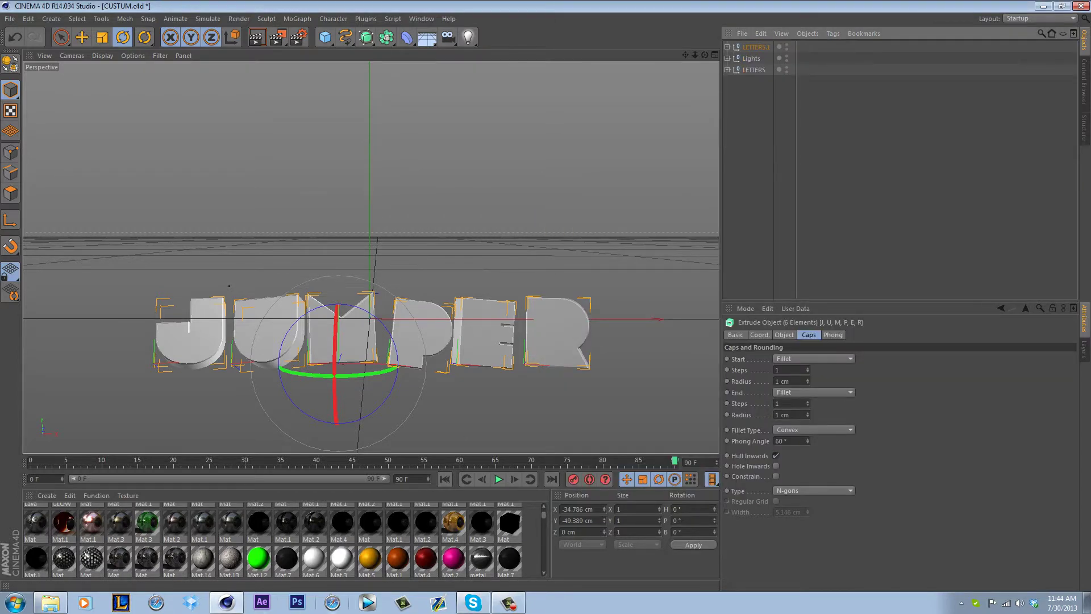
# Switch to Safari, go to twitter.com and open the signed-in account's profile page.
pyautogui.click(332, 603)
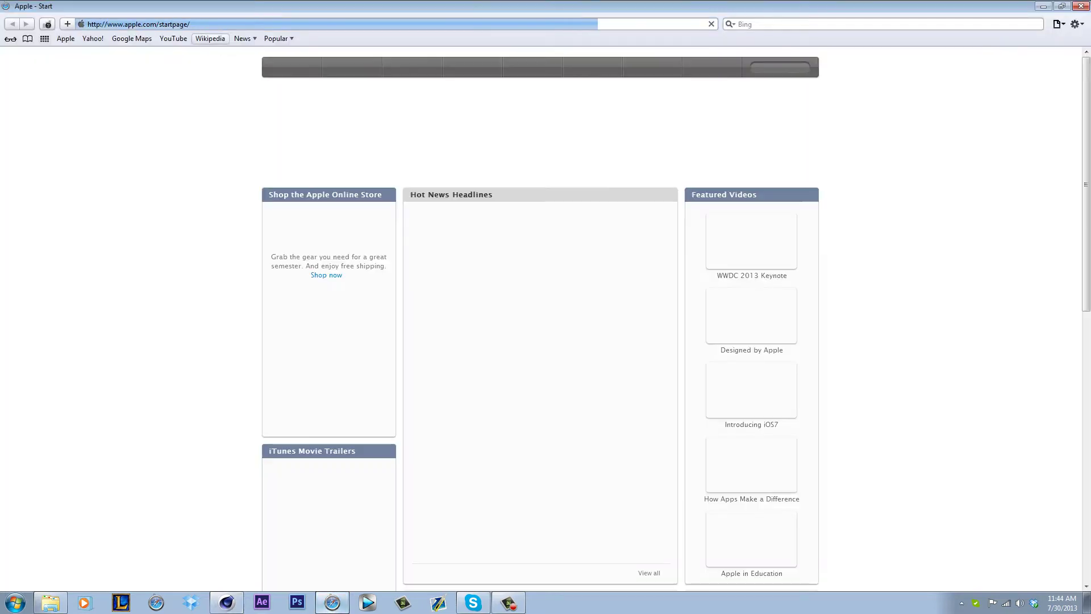
pyautogui.click(209, 24)
pyautogui.write('t')
pyautogui.click(209, 49)
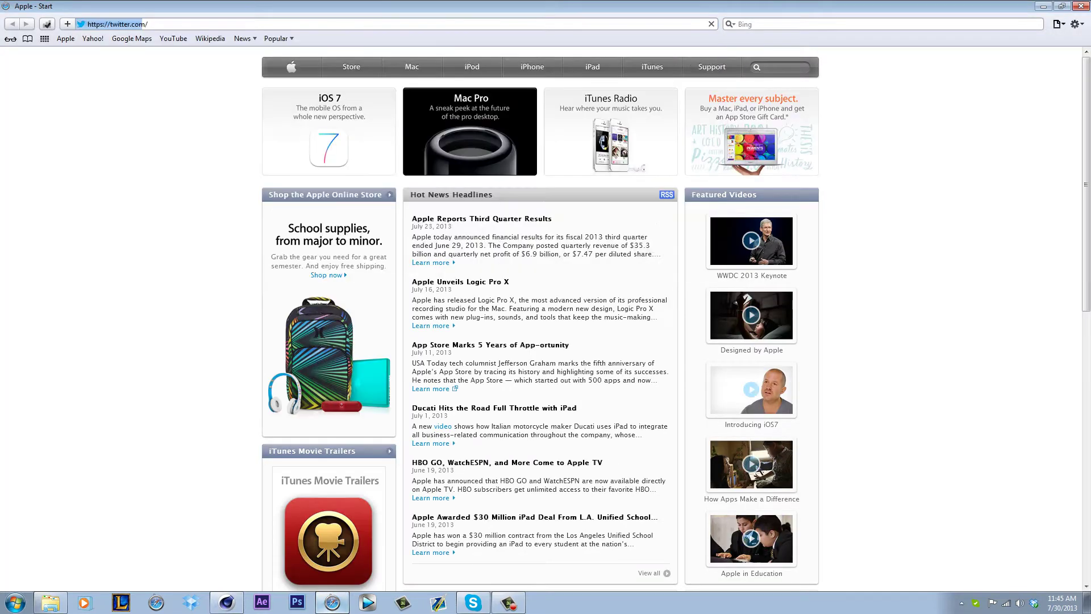
pyautogui.press('Return')
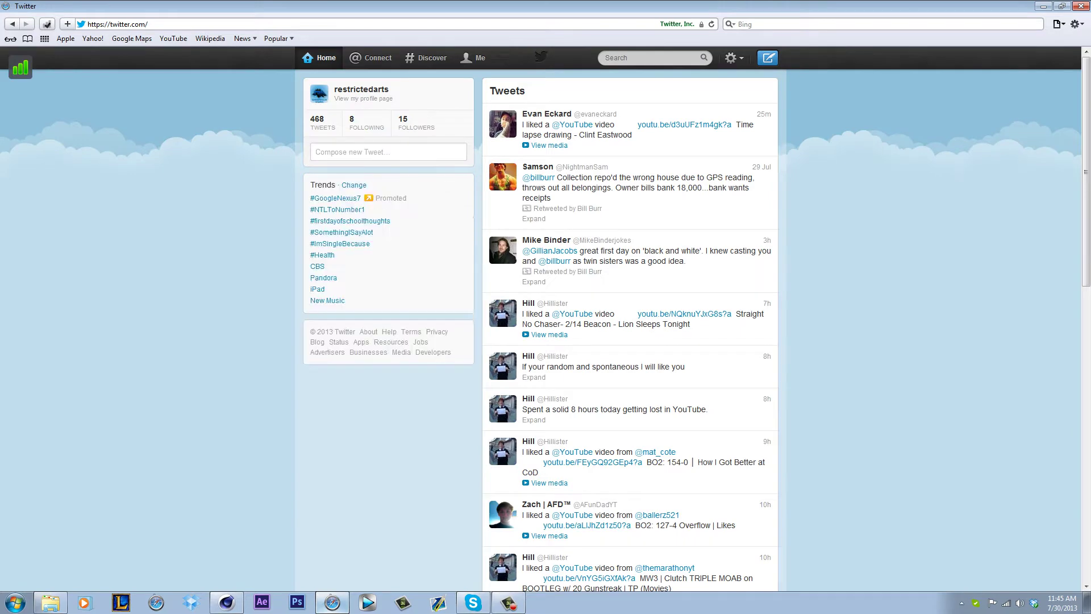
pyautogui.click(361, 90)
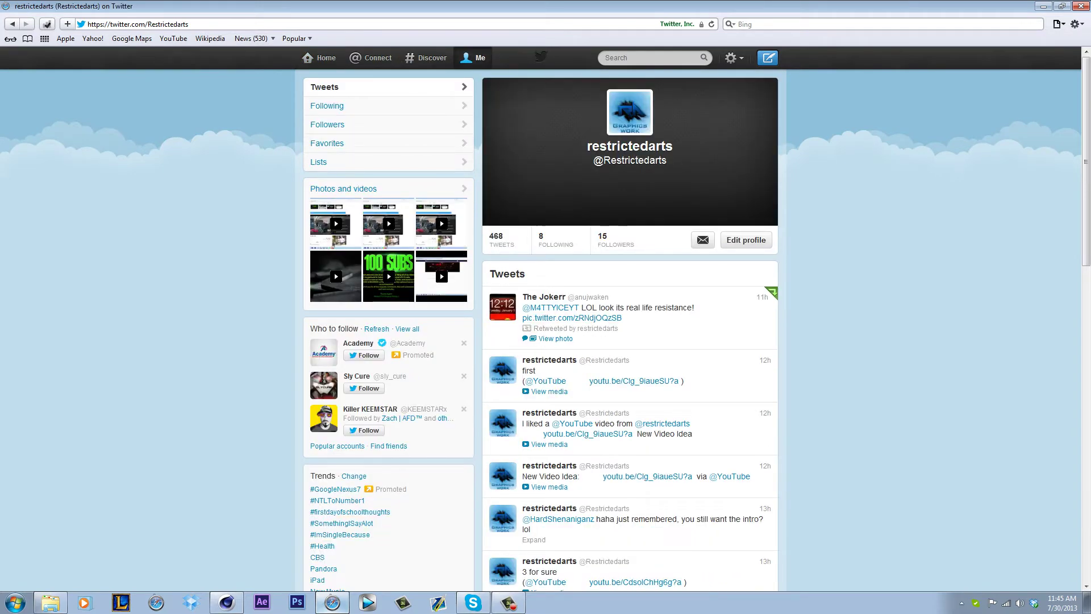
# Go to the restrictedartsYT YouTube channel, open the video "New Video Idea" and read its comments.
pyautogui.hotkey('ctrl', 'l')
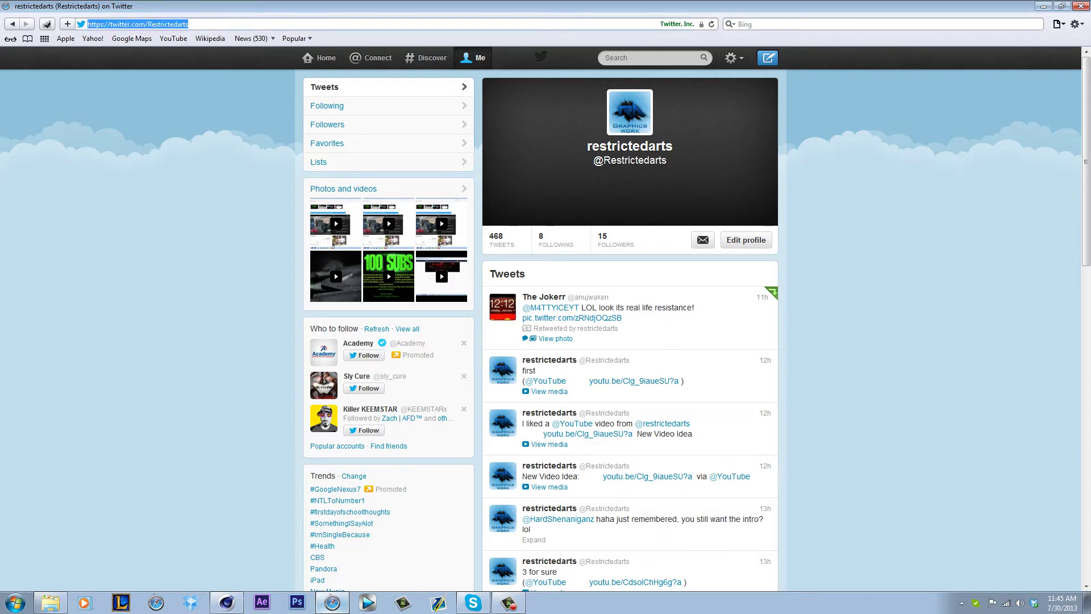
pyautogui.write('y')
pyautogui.press('Down')
pyautogui.press('Return')
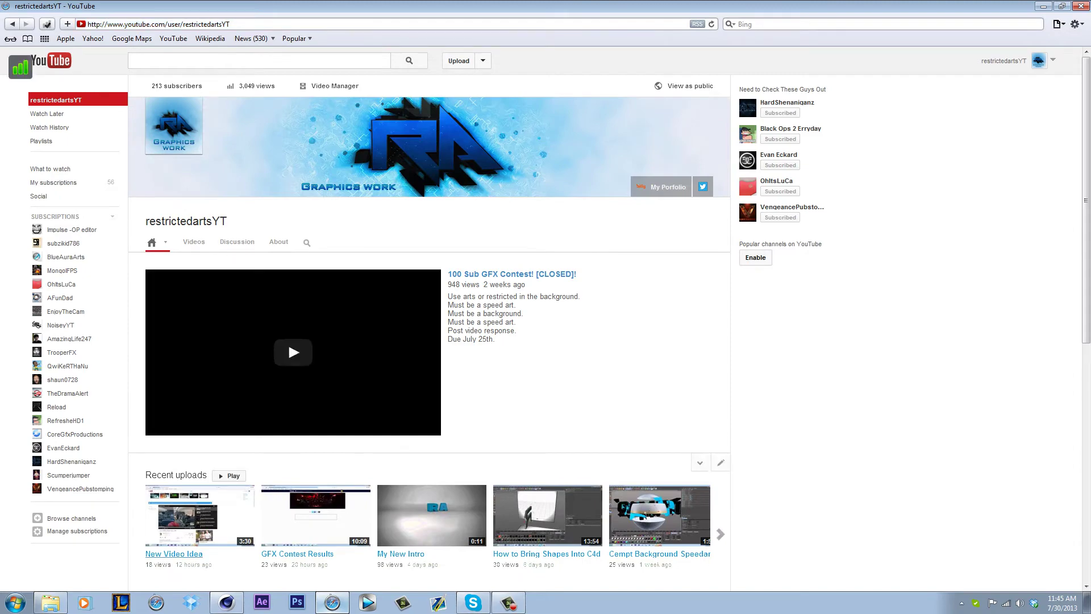
pyautogui.click(174, 554)
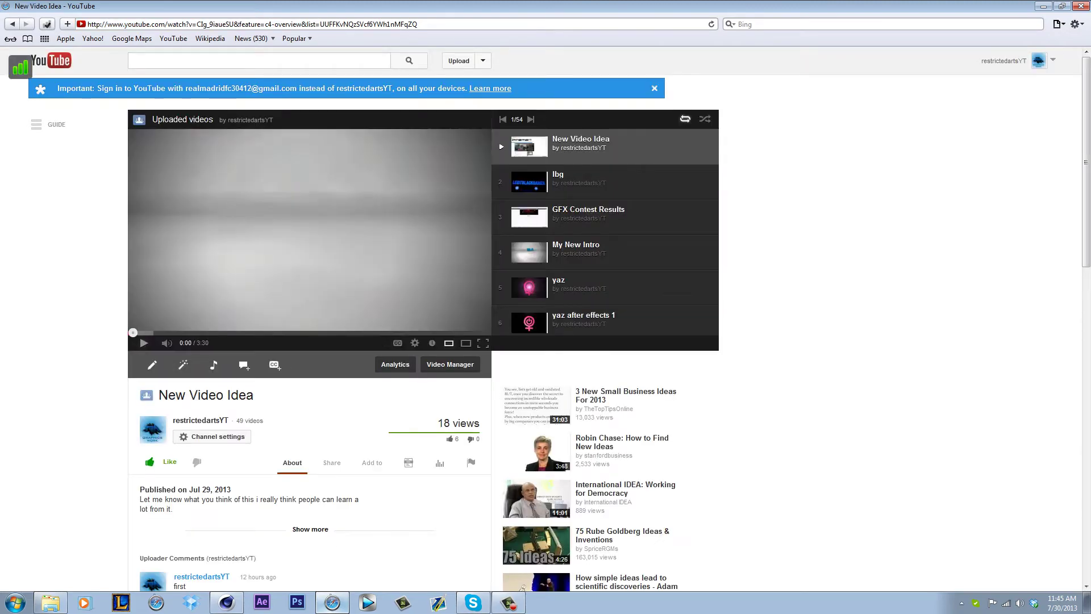
pyautogui.scroll(-3, 545, 319)
pyautogui.scroll(-8, 150, 414)
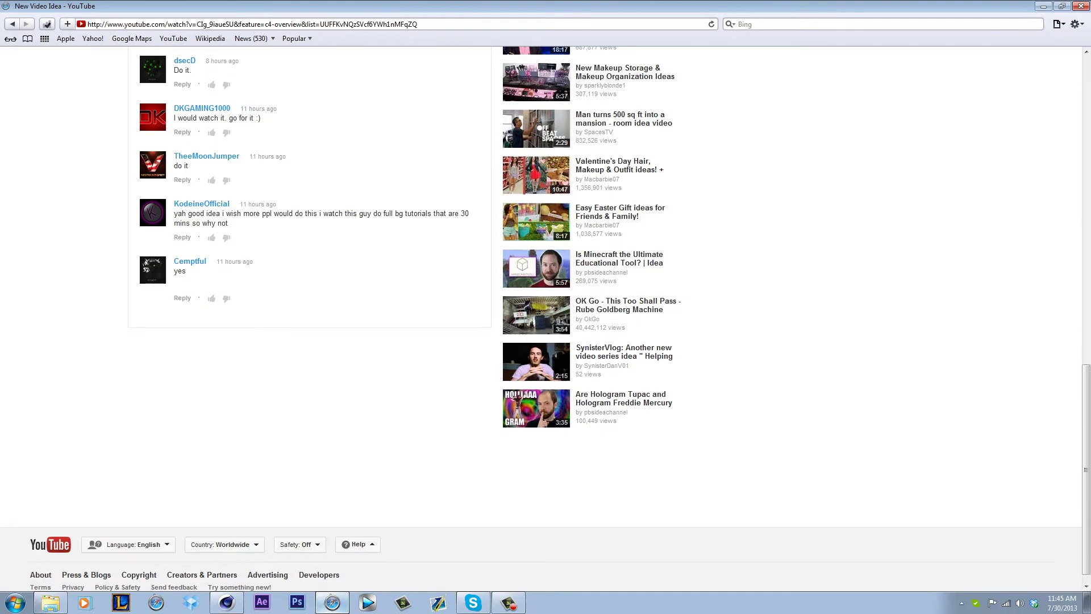
pyautogui.scroll(10, 150, 190)
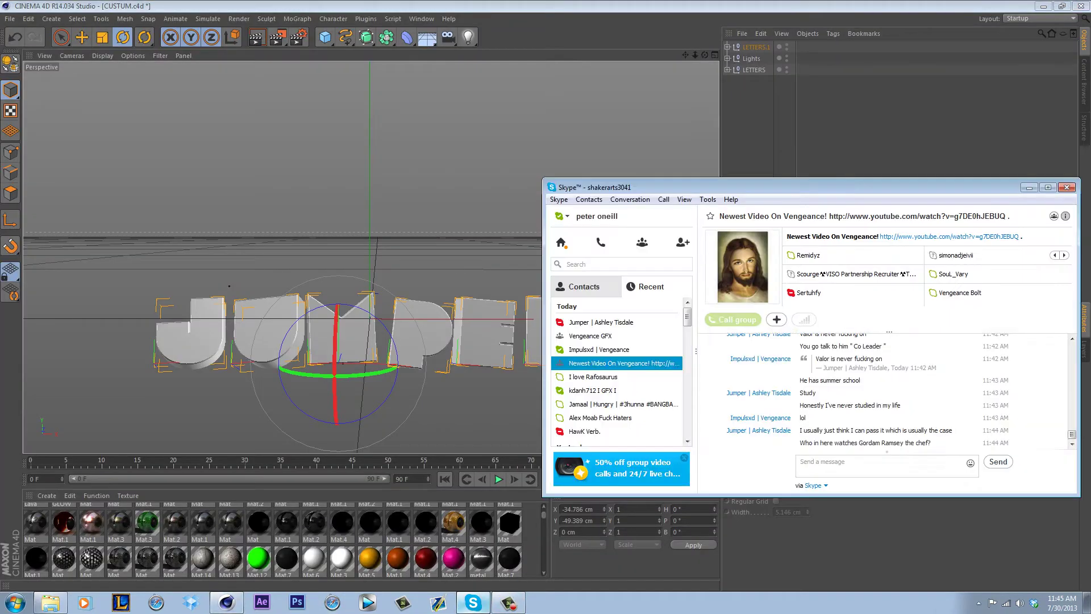
# Reopen Safari, check the unread Skype message from the contact asked about color, and minimize Skype.
pyautogui.click(473, 602)
pyautogui.click(332, 602)
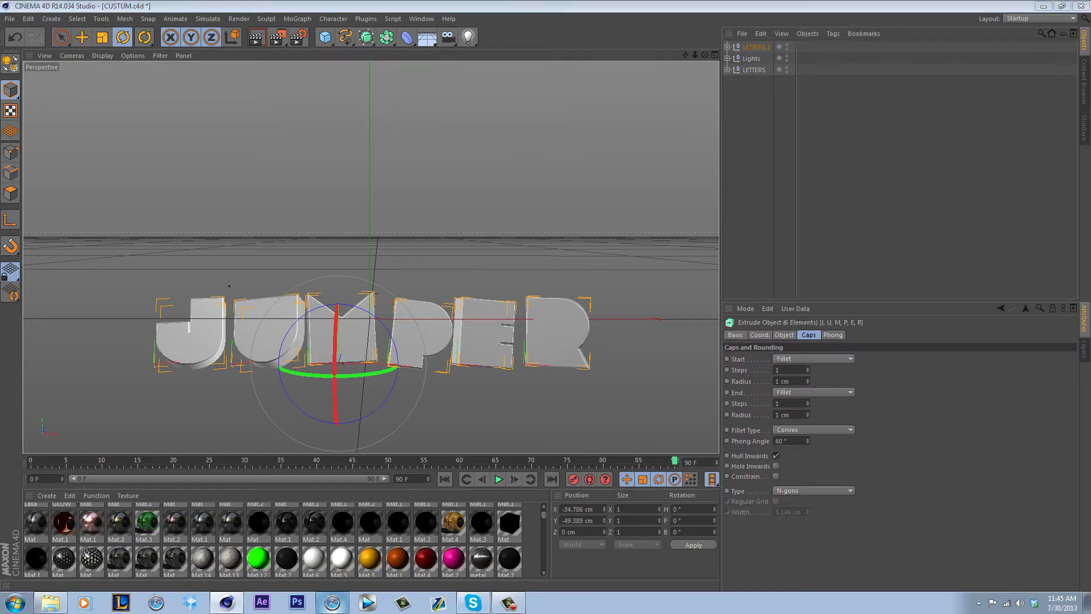
pyautogui.click(332, 602)
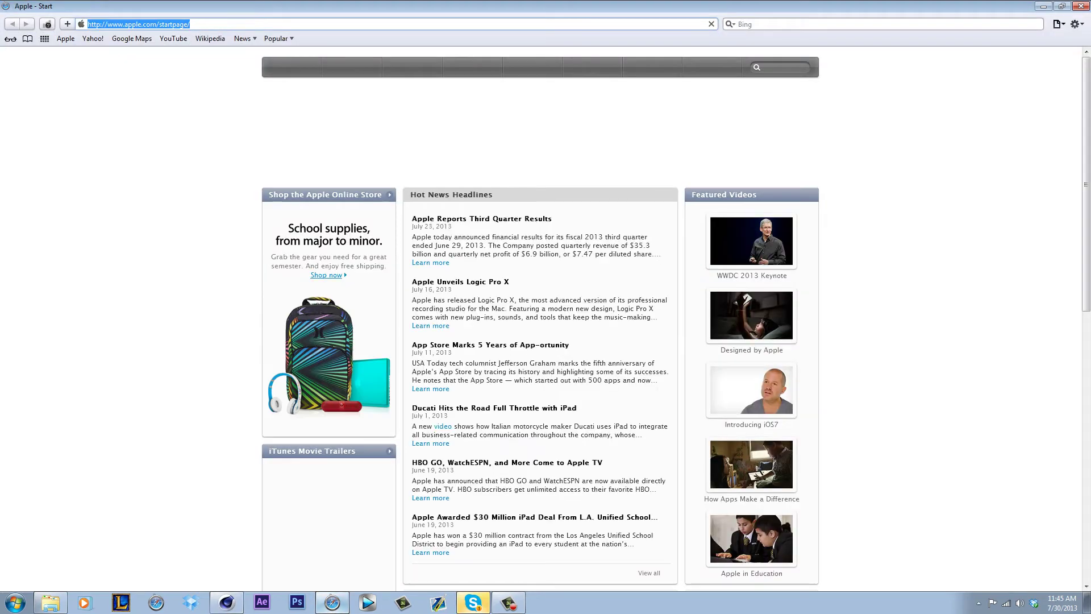
pyautogui.click(473, 602)
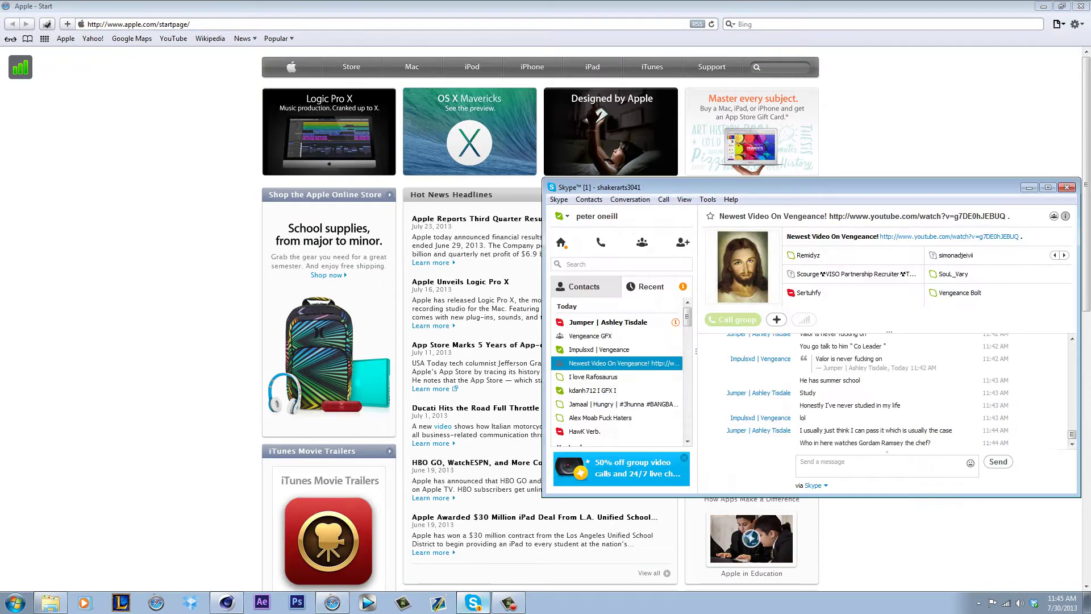
pyautogui.click(608, 322)
pyautogui.click(1029, 188)
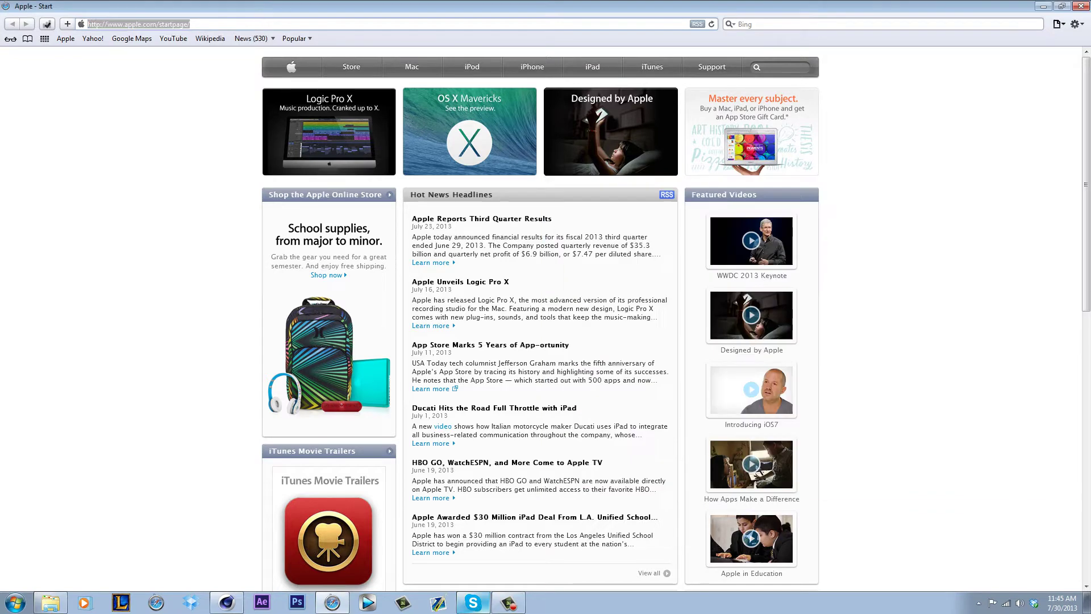
# View the VengeancePubstomping YouTube channel page in Safari, and close the browser.
pyautogui.write('youtube.com/ — YouTube')
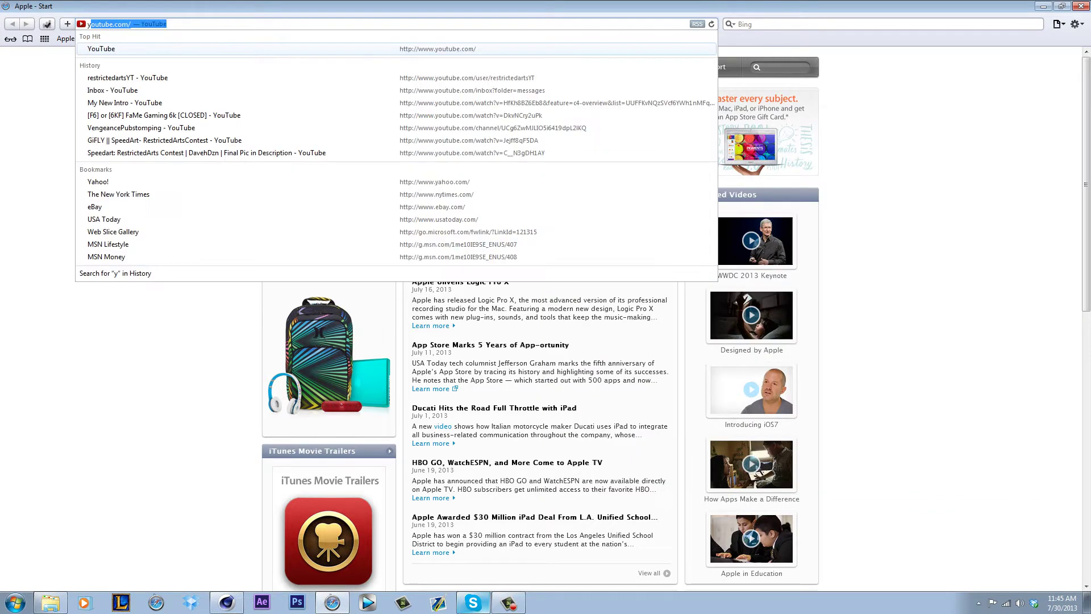
pyautogui.press('Down')
pyautogui.press('Return')
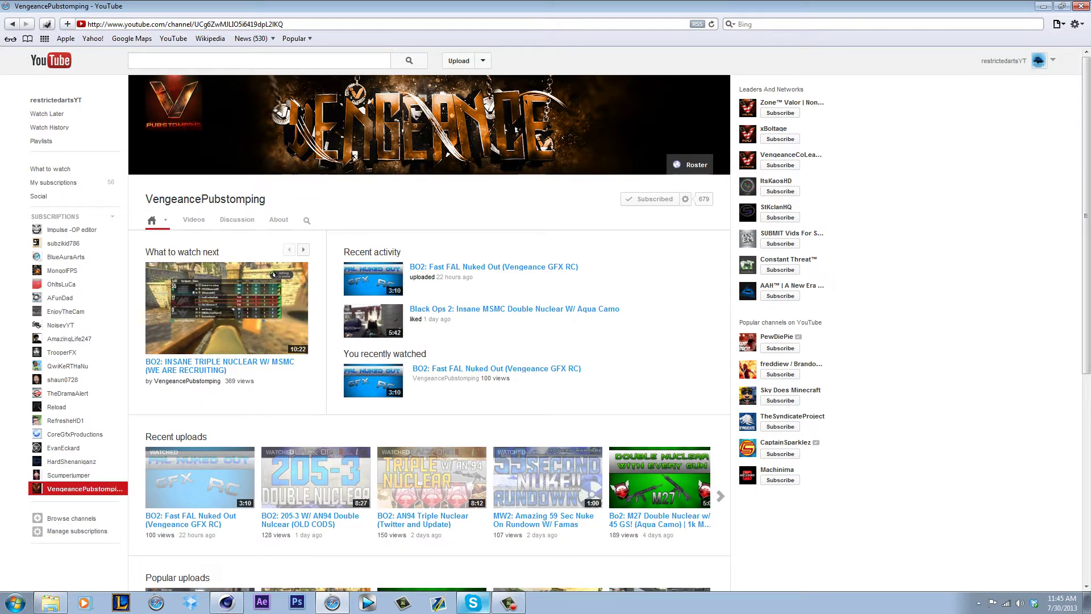
pyautogui.click(1081, 5)
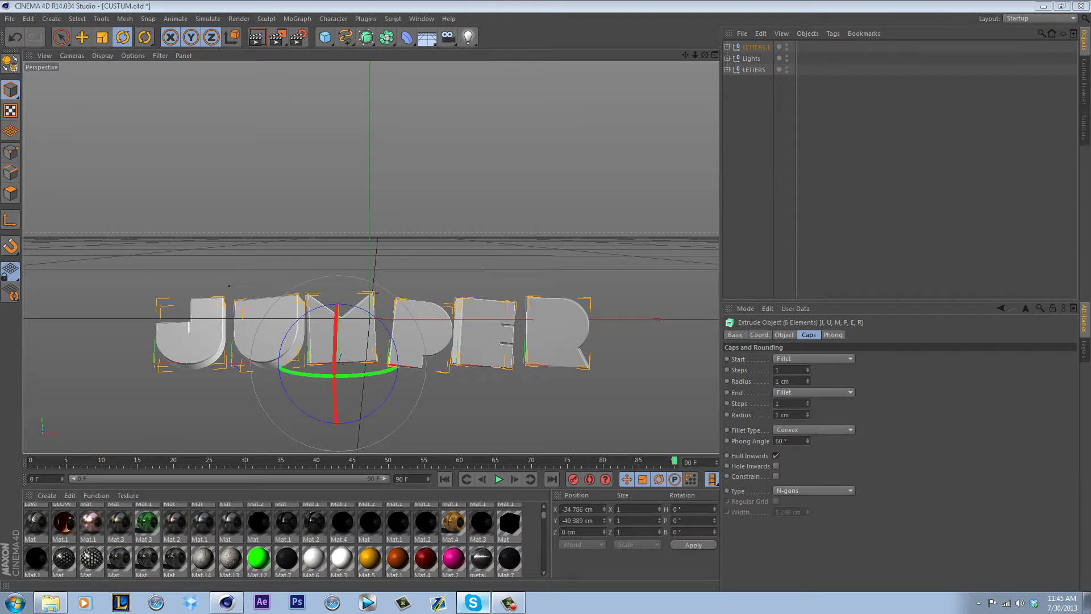
# Create a new material and set its color to black, with R, G and B at 0.
pyautogui.moveTo(544, 514); pyautogui.dragTo(544, 518)
pyautogui.scroll(-3, 272, 540)
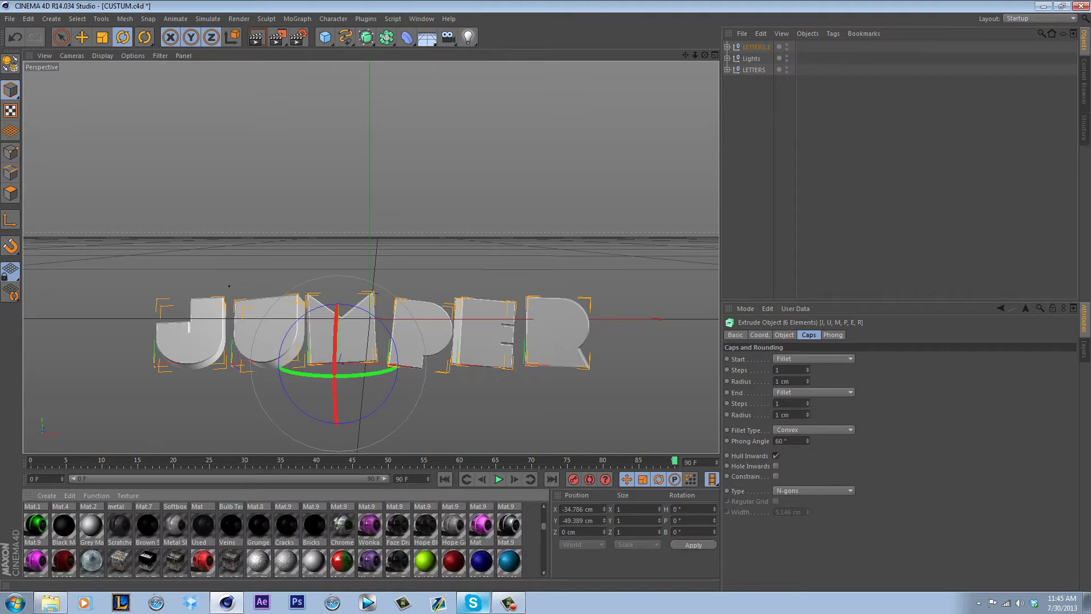
pyautogui.scroll(-5, 273, 540)
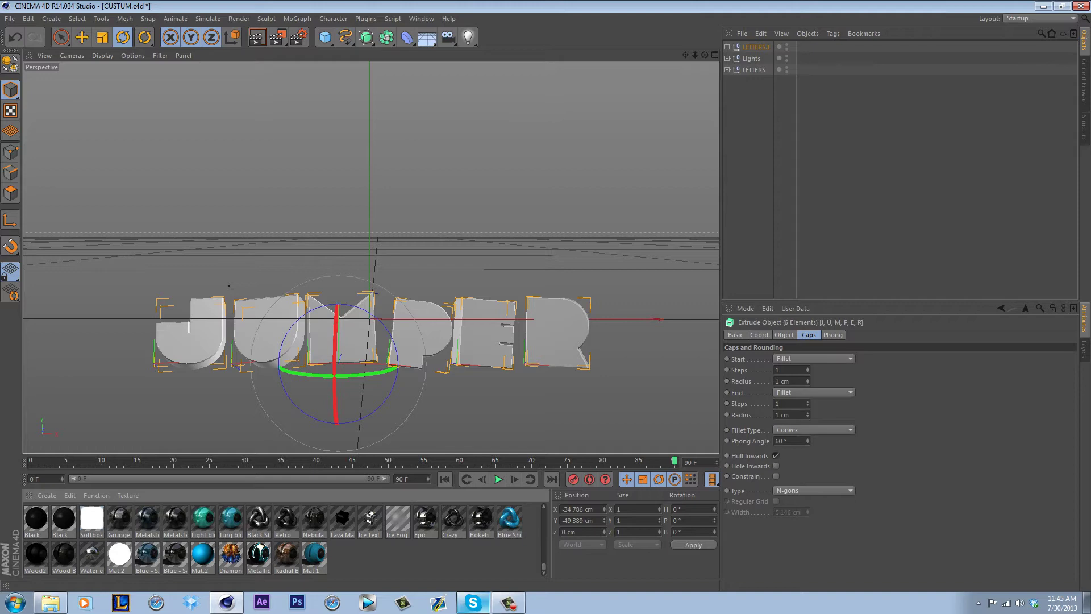
pyautogui.hotkey('ctrl', 'n')
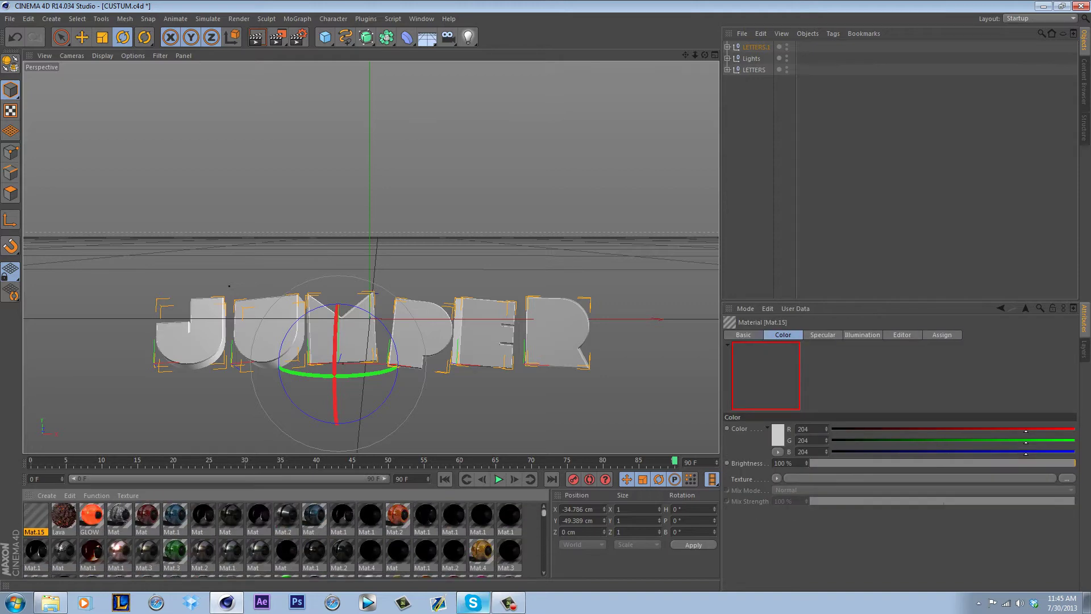
pyautogui.doubleClick(35, 516)
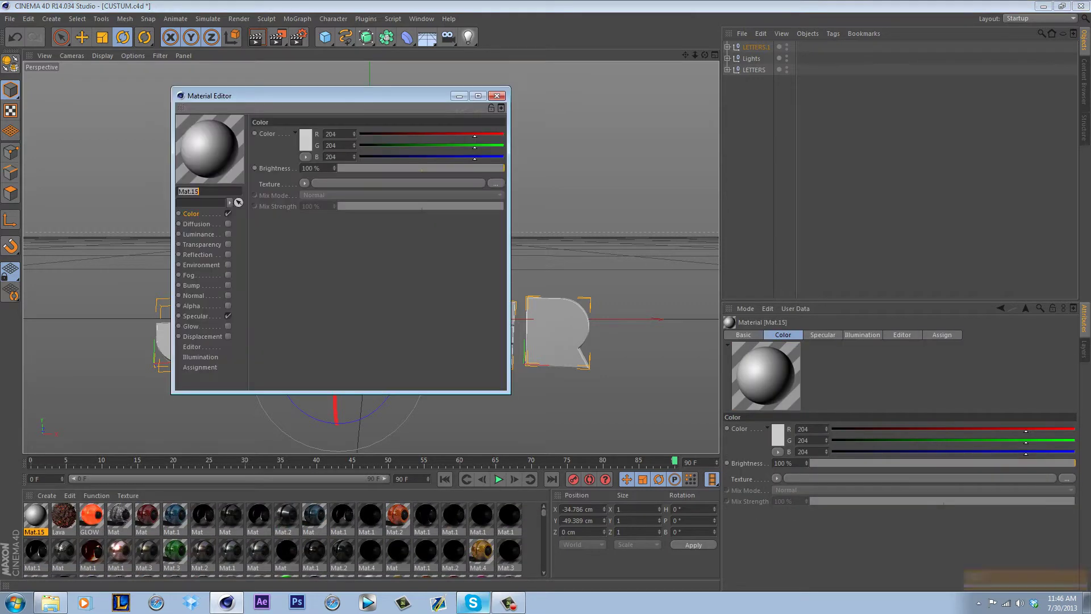
pyautogui.moveTo(474, 136); pyautogui.dragTo(359, 135)
pyautogui.moveTo(474, 147); pyautogui.dragTo(360, 158)
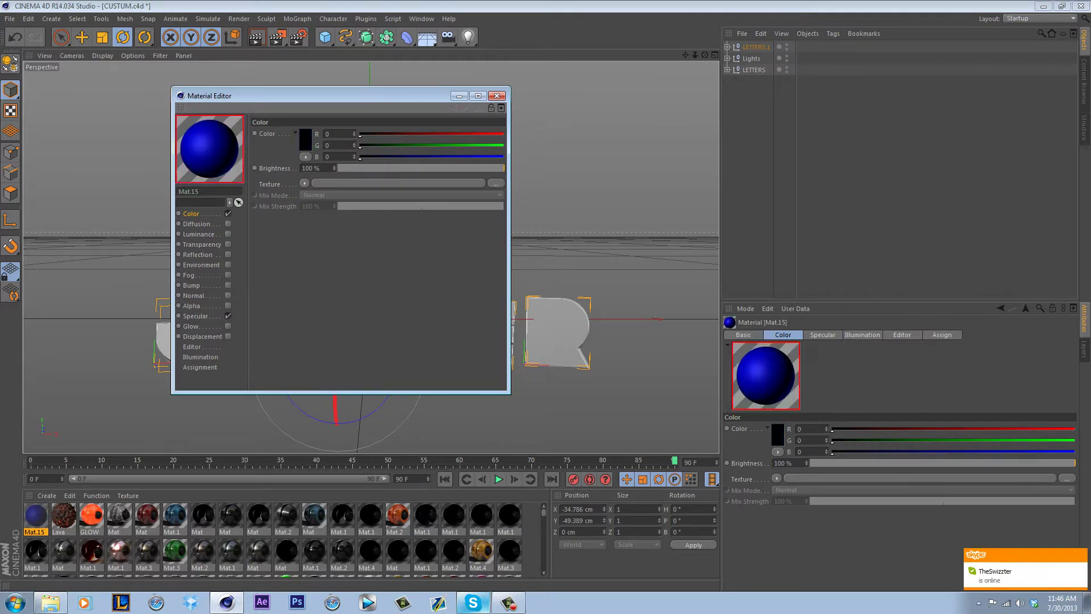
# Give the material a reflection with a Fresnel texture, 15% brightness and 16% mix strength.
pyautogui.click(197, 255)
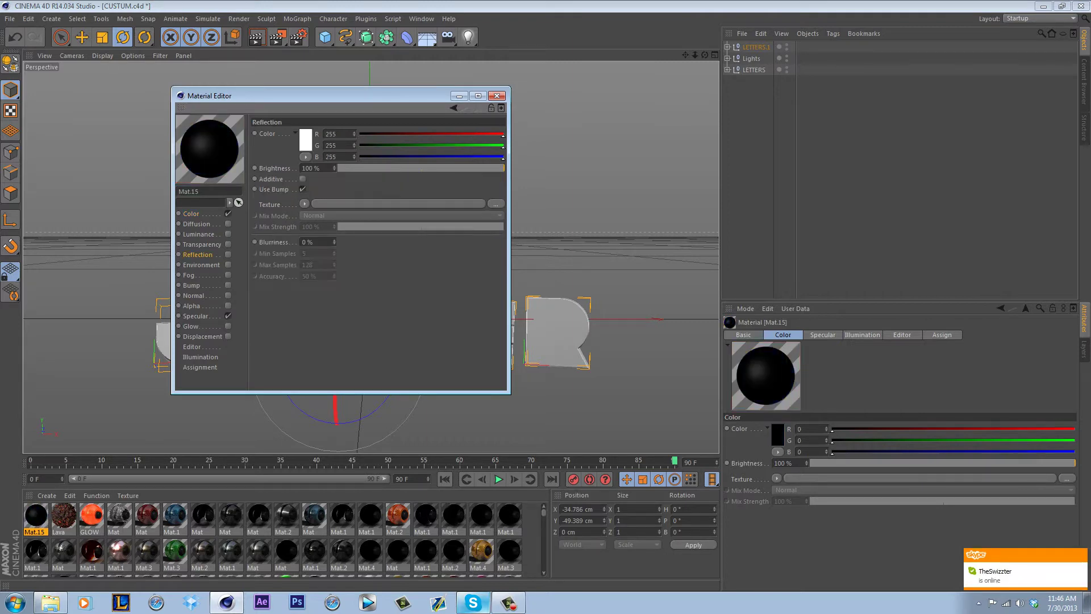
pyautogui.click(304, 203)
pyautogui.click(318, 330)
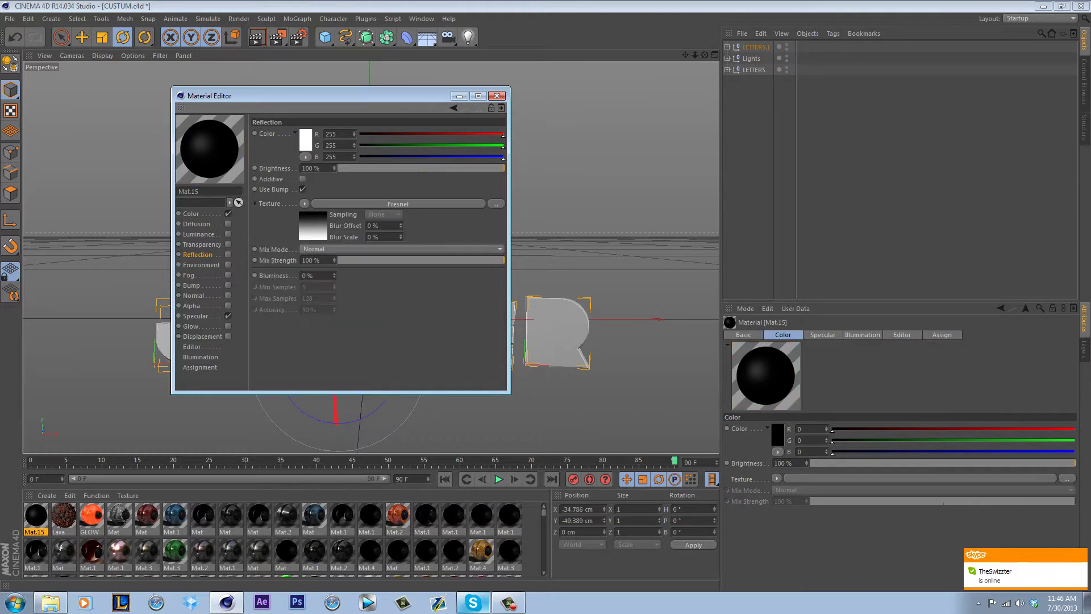
pyautogui.click(362, 168)
pyautogui.click(365, 260)
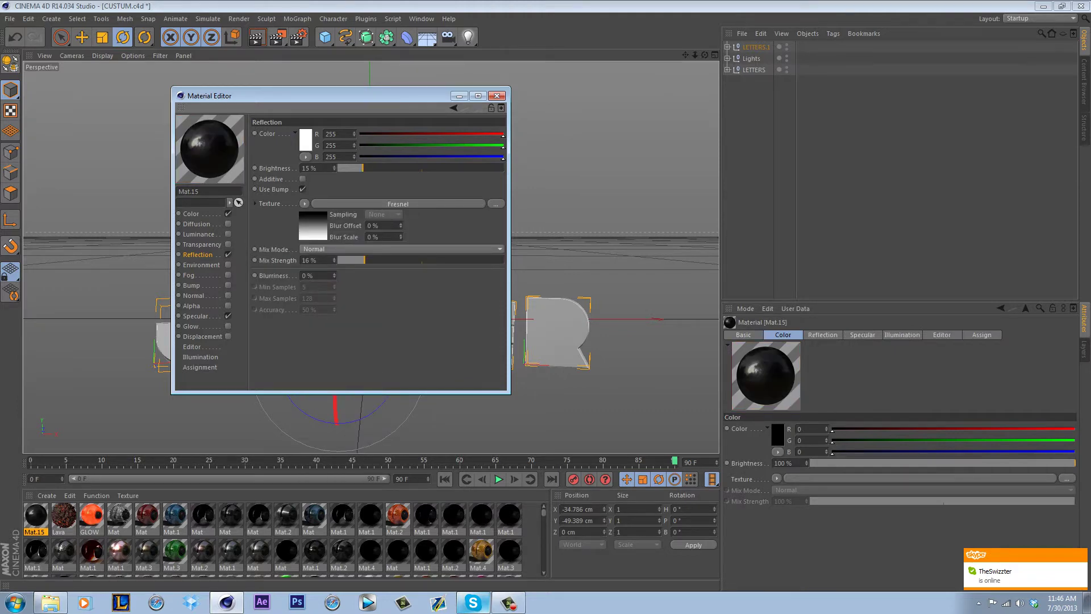
# Change the material preview to a knot shape and apply the black material to the LETTERS.1 group.
pyautogui.rightClick(222, 163)
pyautogui.click(239, 369)
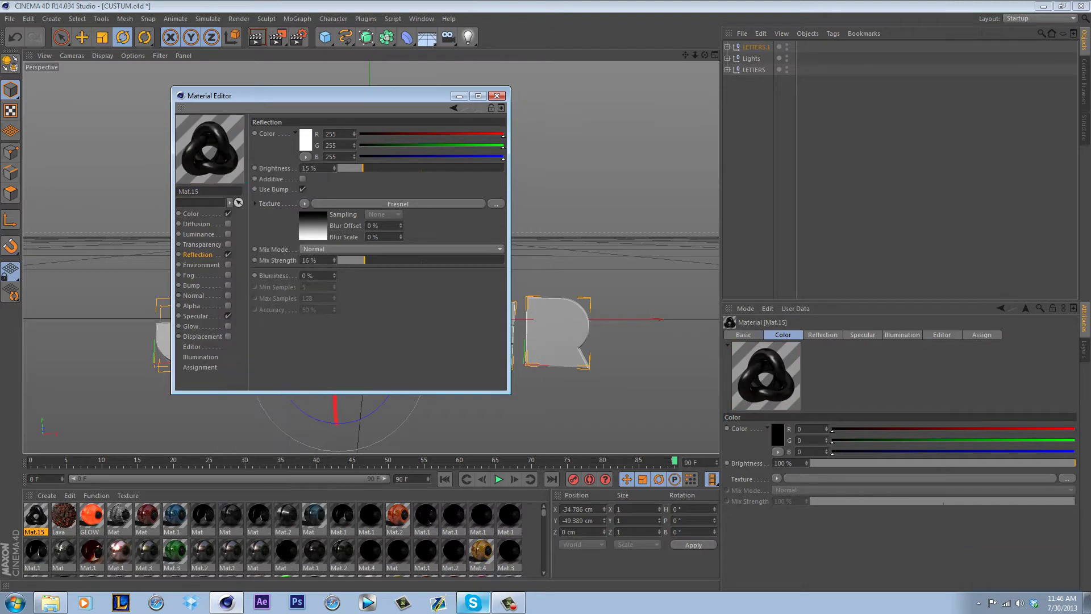
pyautogui.click(497, 95)
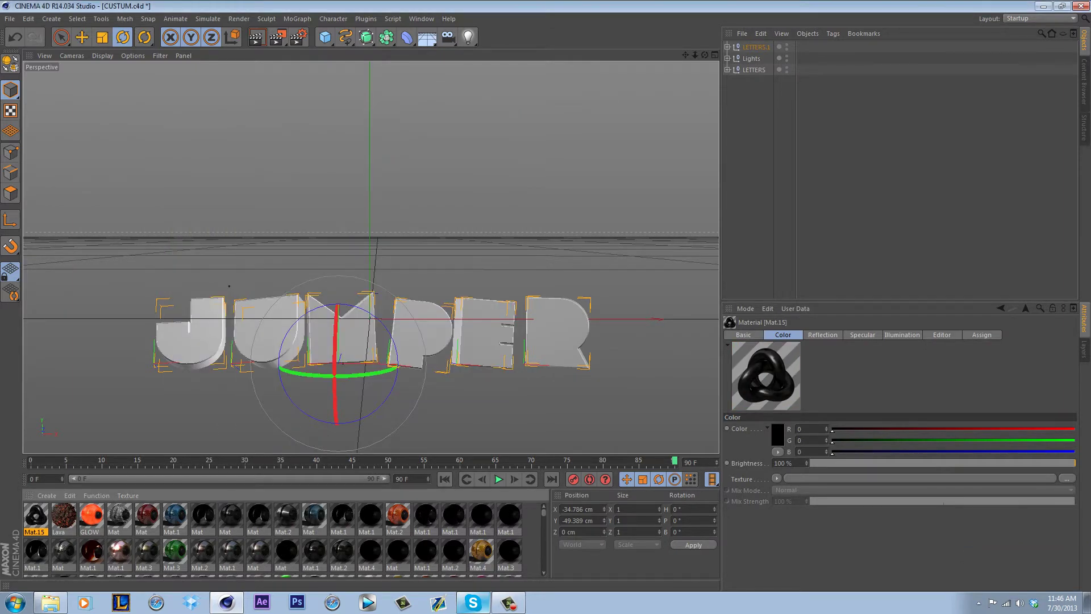
pyautogui.moveTo(35, 515); pyautogui.dragTo(755, 47)
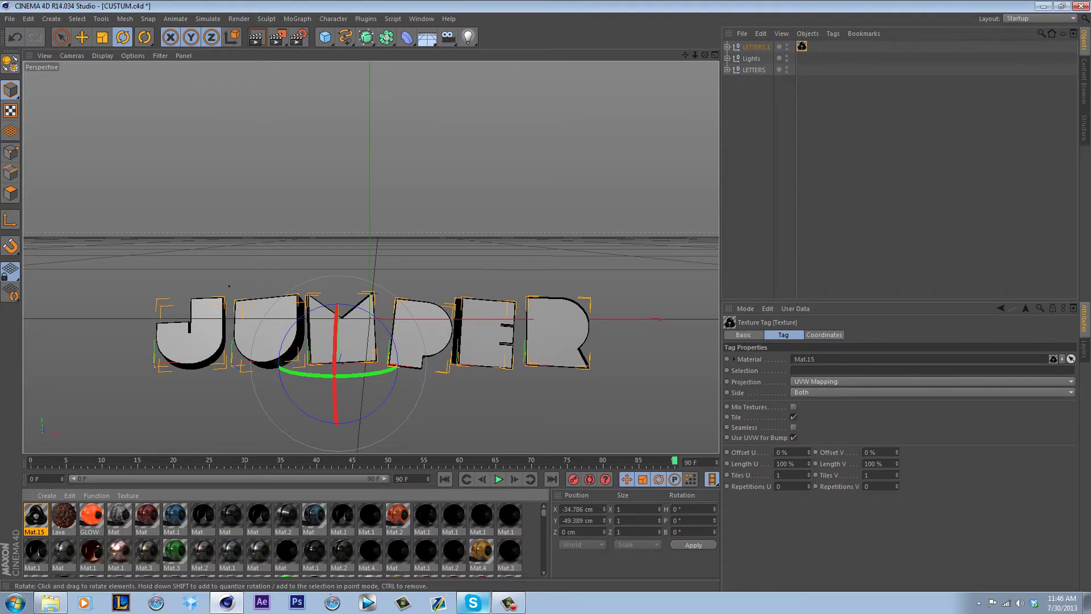
# Copy the original LETTERS group and paste a second duplicate of it into the scene.
pyautogui.click(754, 70)
pyautogui.hotkey('ctrl', 'c')
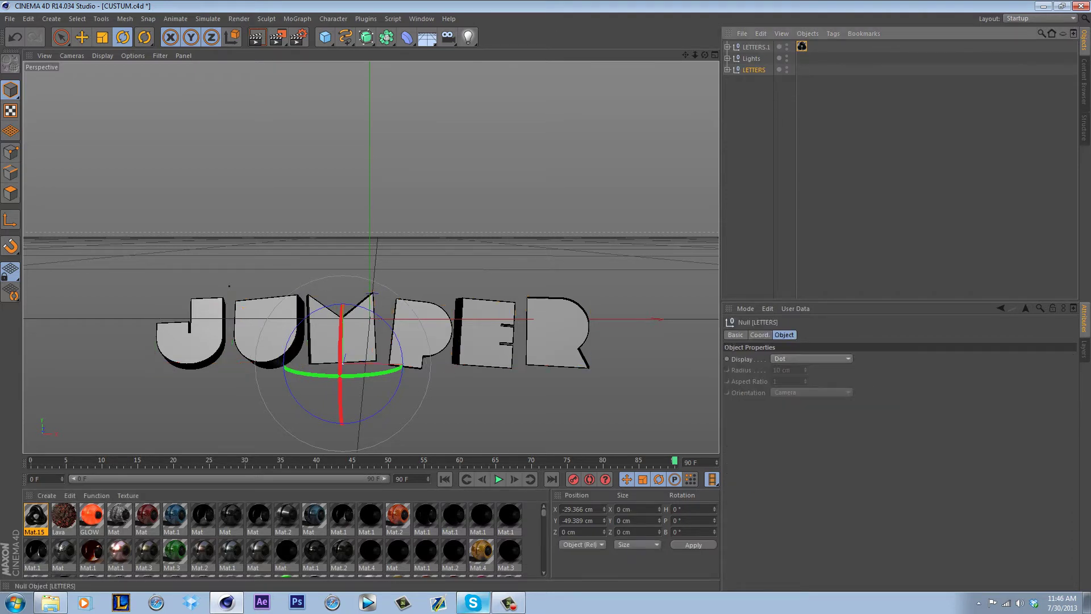
pyautogui.hotkey('ctrl', 'v')
# Move all six letters out of the newly pasted group to the hierarchy's top level and delete the emptied group.
pyautogui.click(727, 48)
pyautogui.click(749, 58)
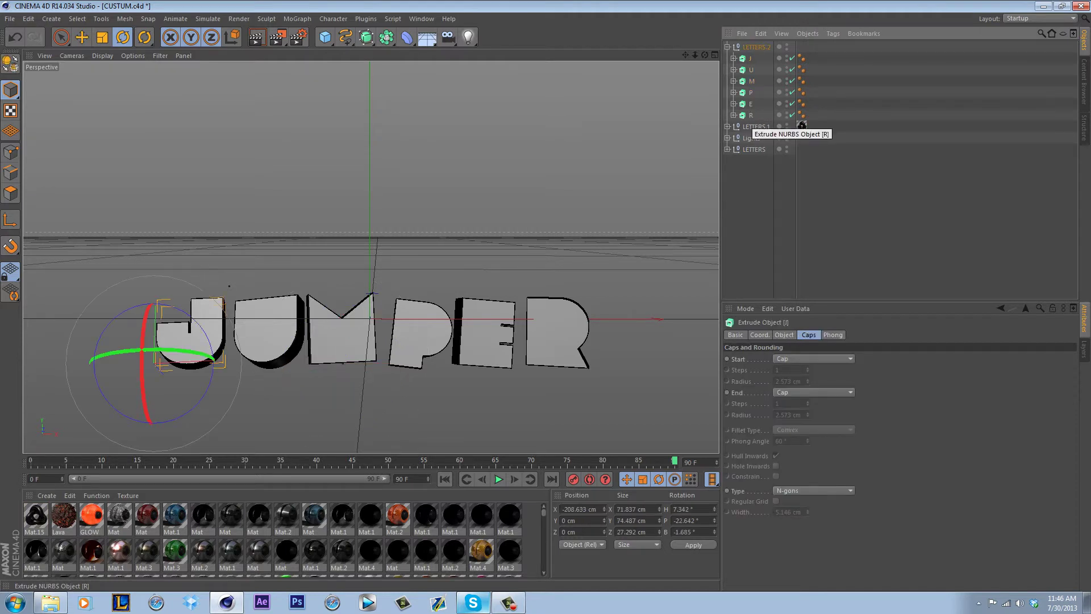
pyautogui.click(750, 116)
pyautogui.keyDown('shift'); pyautogui.click(749, 59); pyautogui.keyUp('shift')
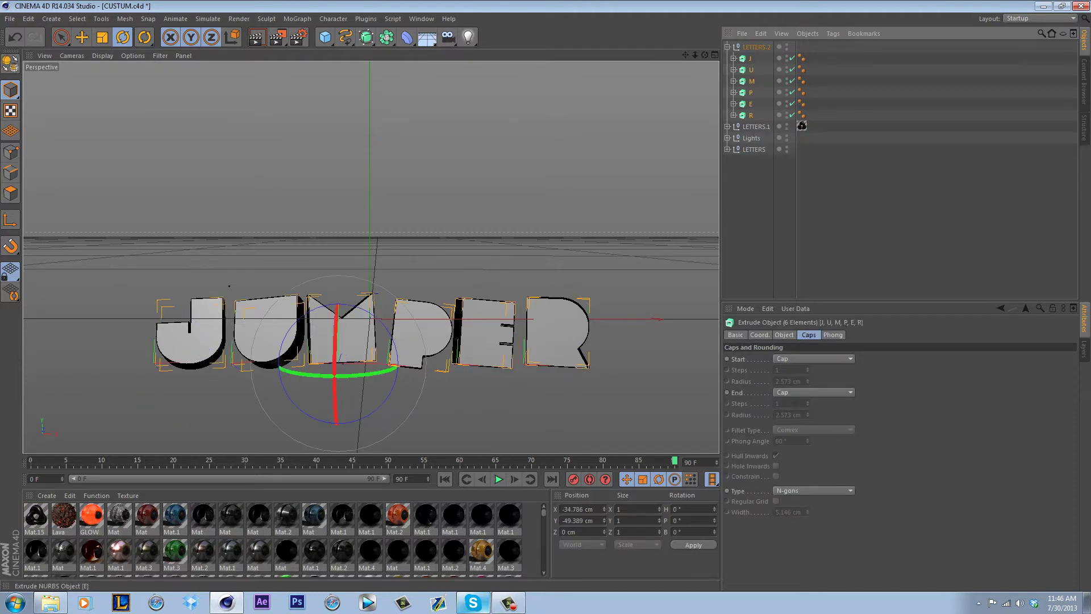
pyautogui.click(728, 47)
pyautogui.click(727, 47)
pyautogui.moveTo(750, 59); pyautogui.dragTo(751, 181)
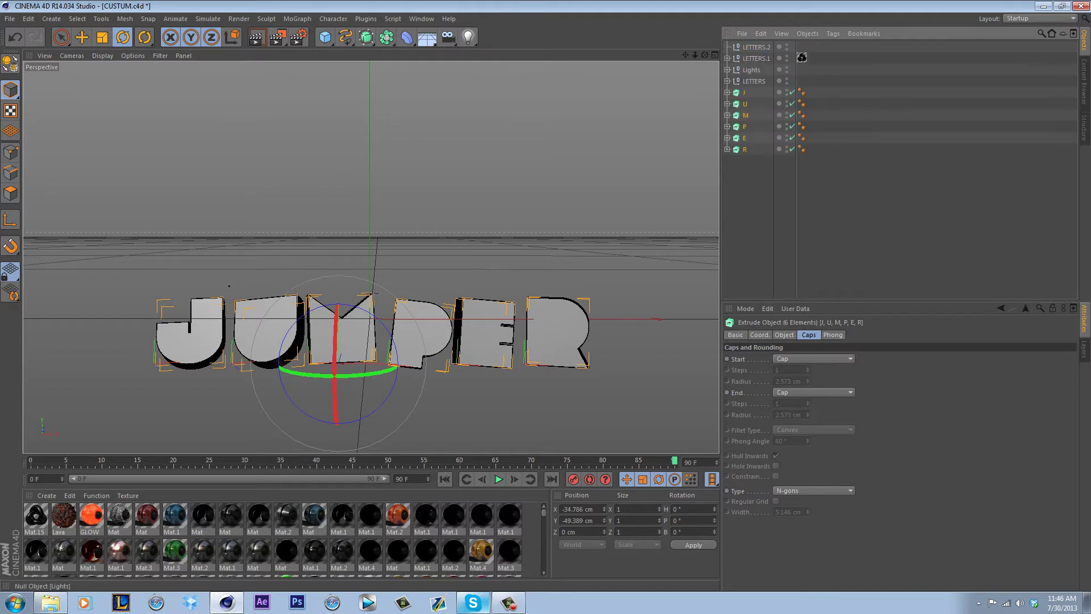
pyautogui.click(756, 47)
pyautogui.press('Delete')
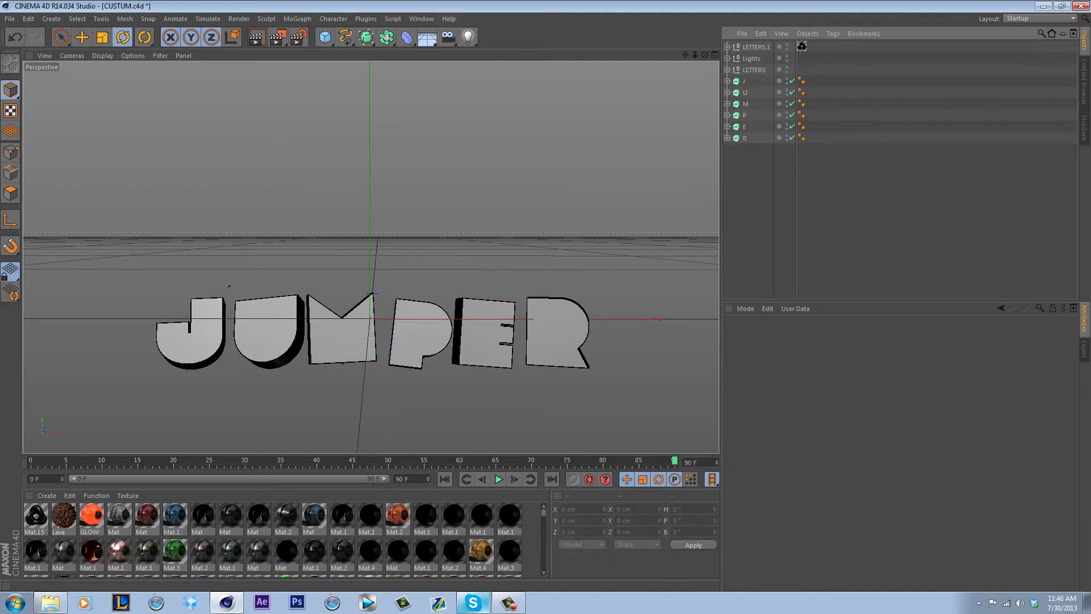
# Add a Greebler object to the scene and create five duplicates of it.
pyautogui.click(365, 18)
pyautogui.moveTo(379, 51)
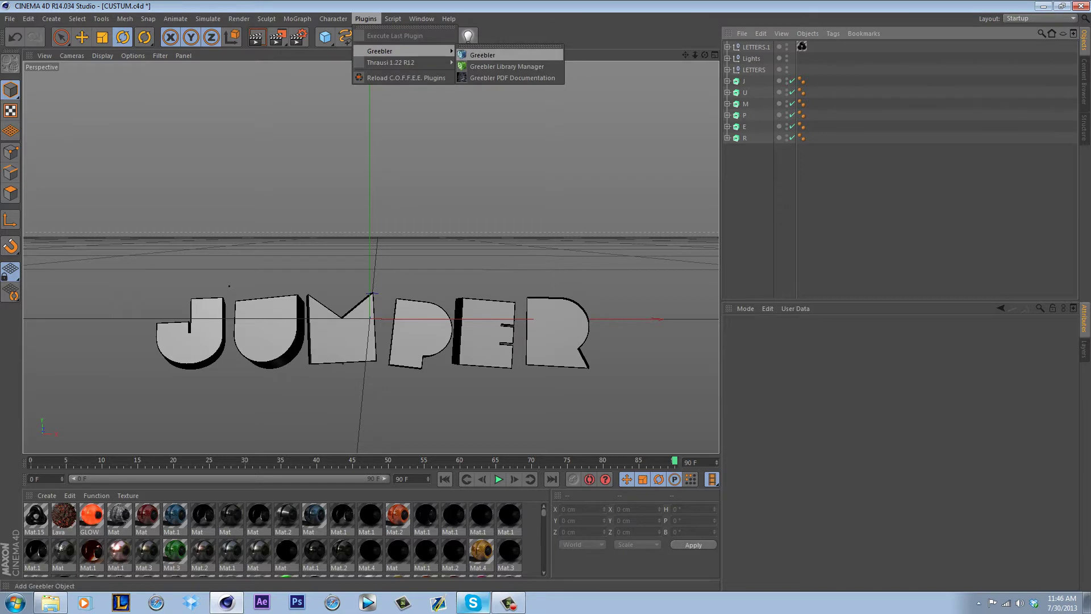
pyautogui.click(480, 50)
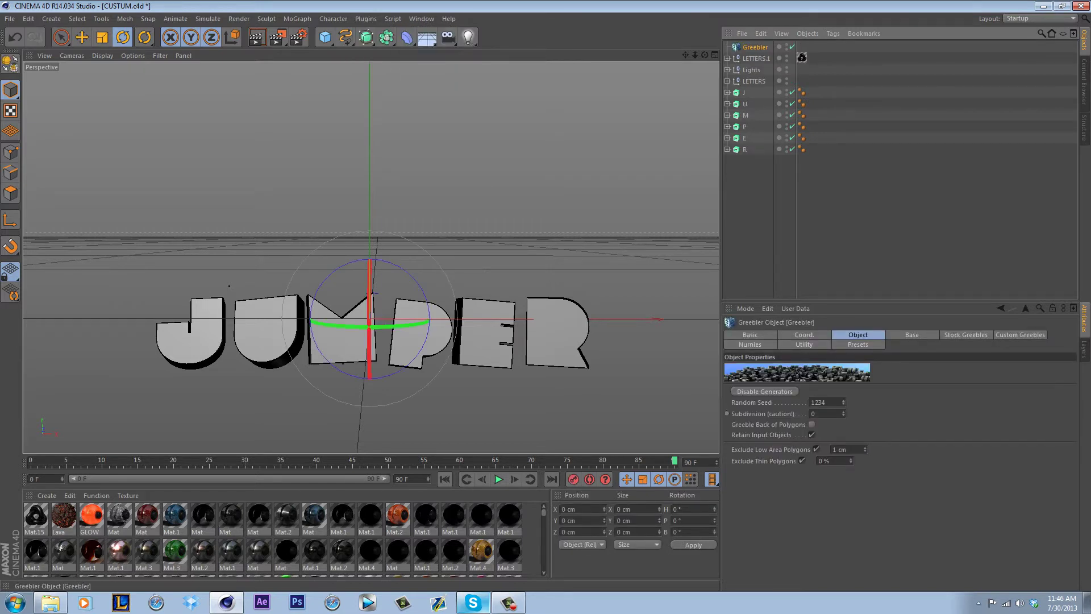
pyautogui.hotkey('ctrl', 'v')
pyautogui.hotkey('ctrl', 'v')
pyautogui.hotkey('ctrl', 'v')
pyautogui.hotkey('ctrl', 'v')
pyautogui.hotkey('ctrl', 'v')
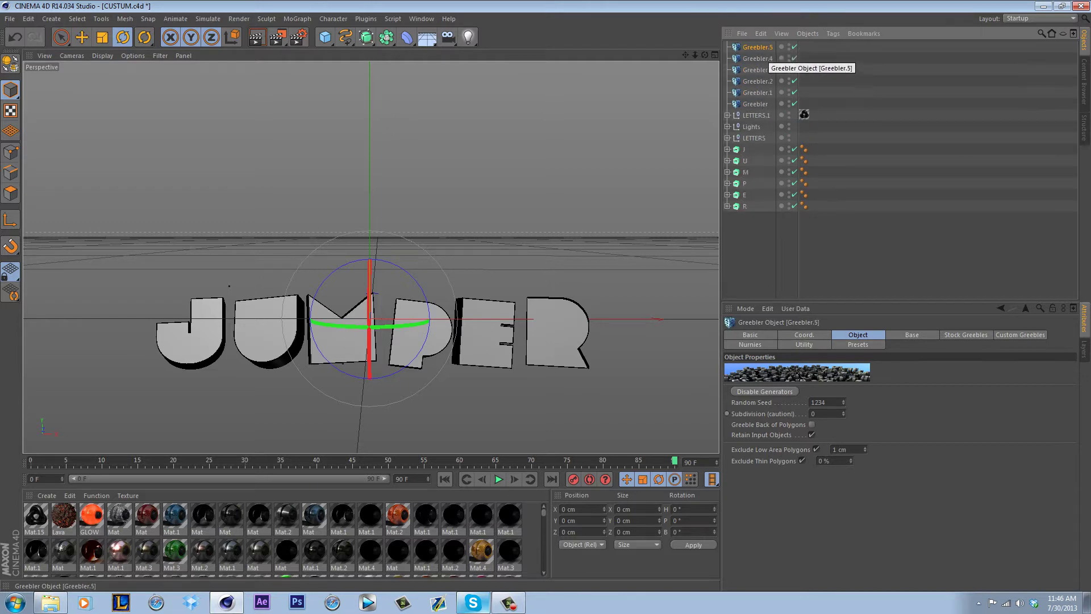
pyautogui.click(781, 245)
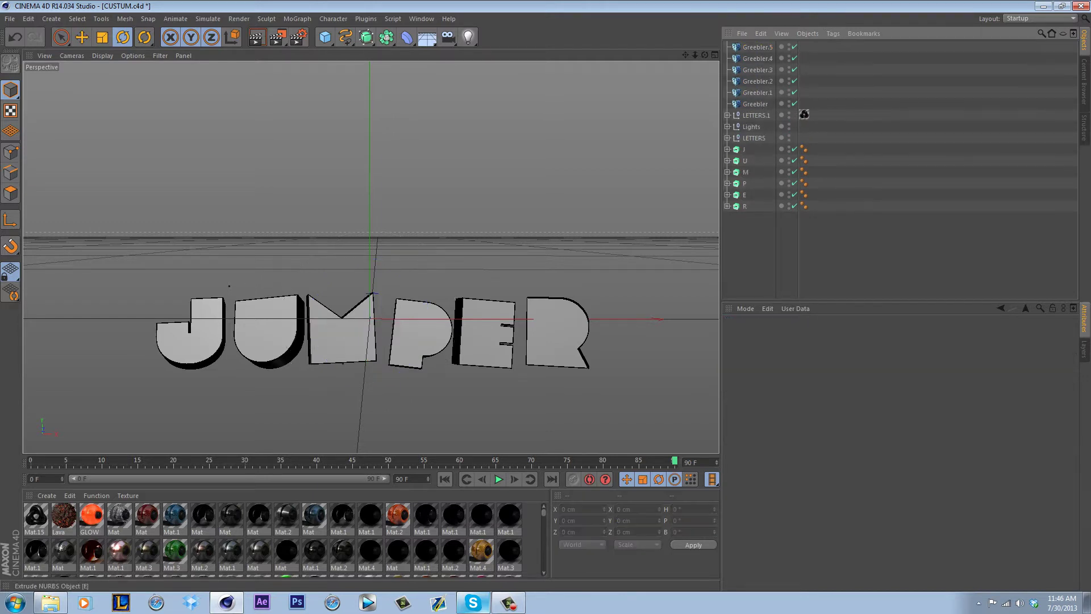
# Nest the loose letters J, U, M, P, E and R each under its own Greebler object, from Greebler up to Greebler.5.
pyautogui.moveTo(744, 150); pyautogui.dragTo(755, 105)
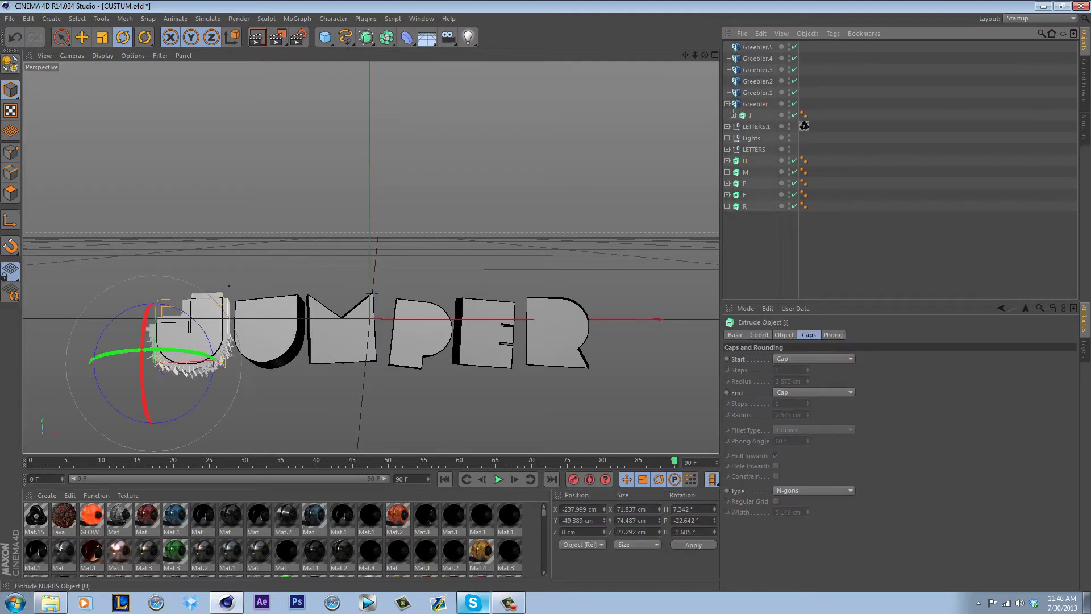
pyautogui.moveTo(745, 160); pyautogui.dragTo(756, 92)
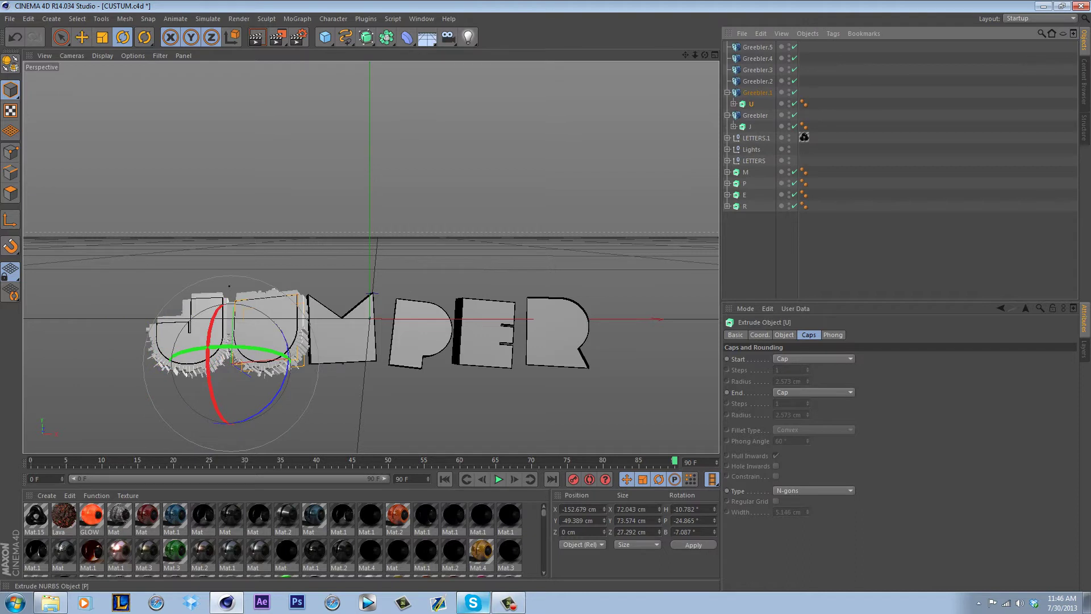
pyautogui.moveTo(744, 171); pyautogui.dragTo(756, 81)
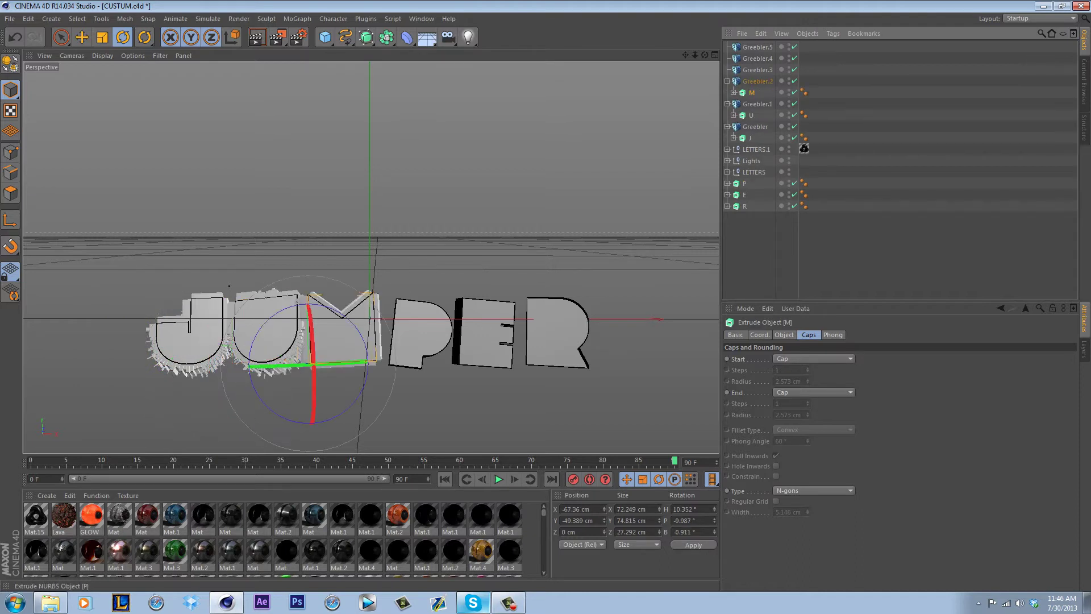
pyautogui.moveTo(744, 183); pyautogui.dragTo(756, 70)
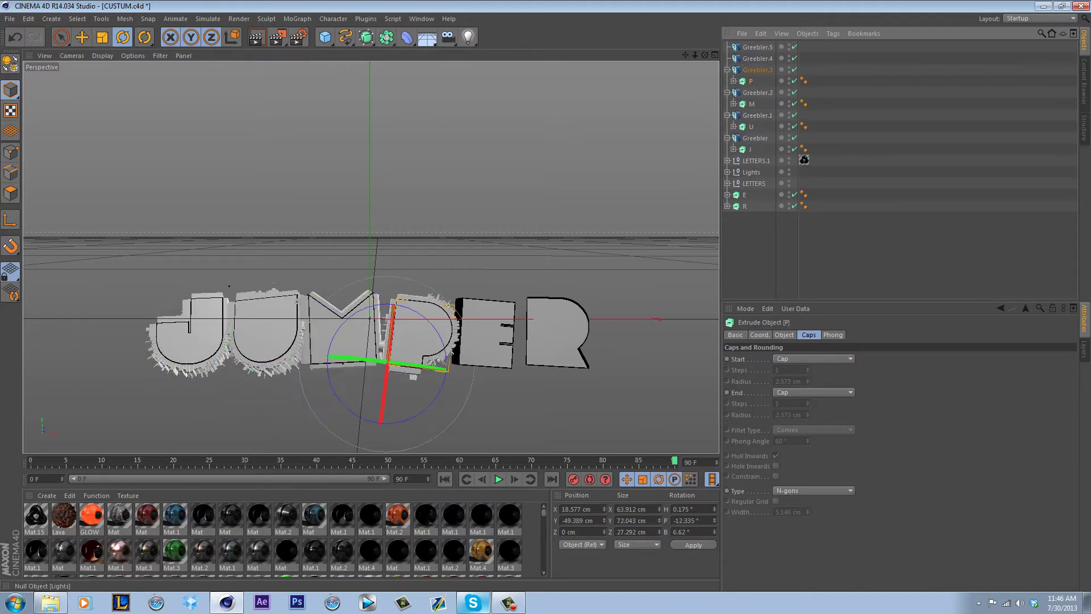
pyautogui.moveTo(744, 195); pyautogui.dragTo(756, 58)
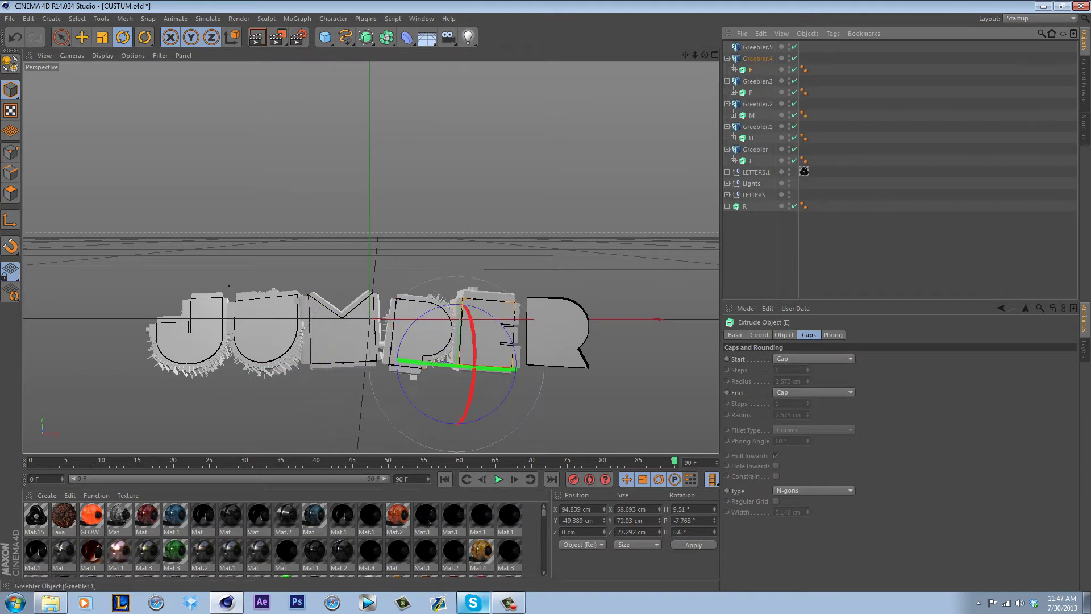
pyautogui.moveTo(744, 206); pyautogui.dragTo(756, 47)
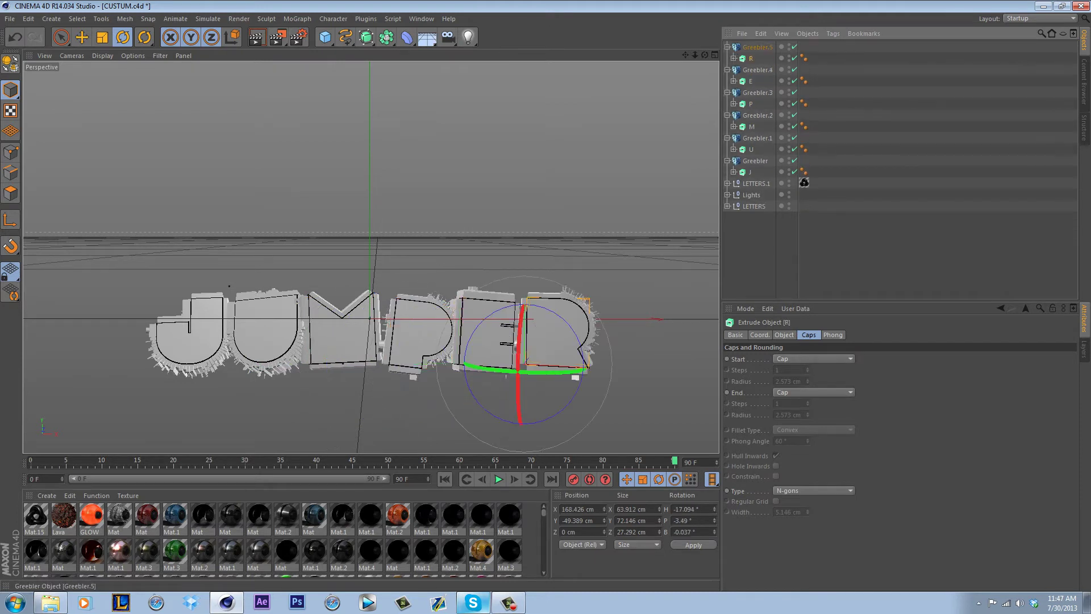
# Collapse all six Greebler objects in the hierarchy.
pyautogui.click(727, 47)
pyautogui.click(727, 59)
pyautogui.click(727, 80)
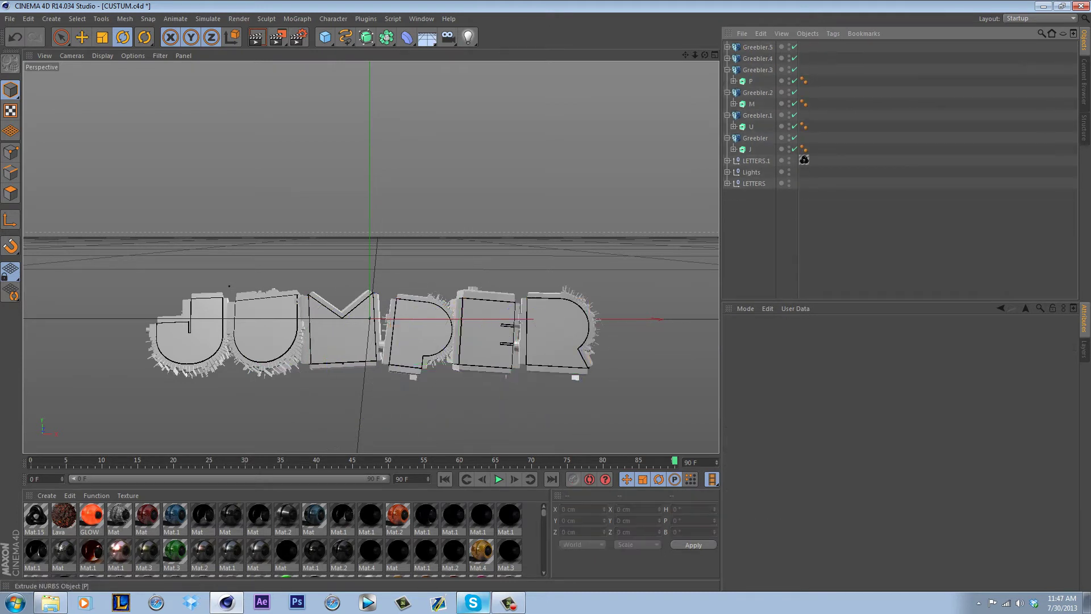
pyautogui.click(727, 70)
pyautogui.click(726, 80)
pyautogui.click(726, 92)
pyautogui.click(727, 103)
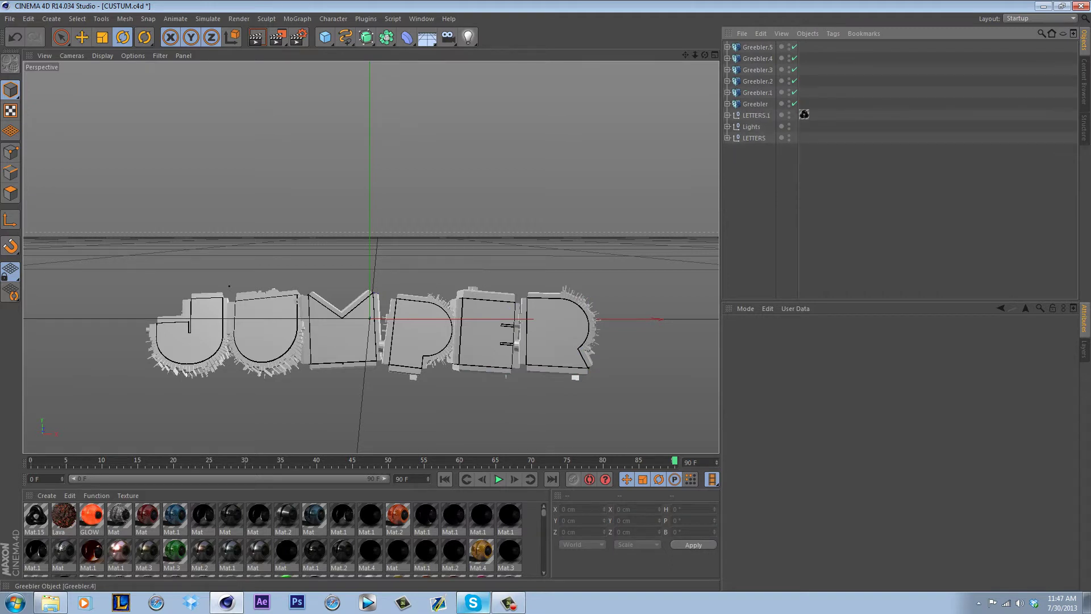
# Try the Greeble Back of Polygons option on all six Greebler objects and switch it back off.
pyautogui.click(757, 46)
pyautogui.keyDown('shift'); pyautogui.click(755, 104); pyautogui.keyUp('shift')
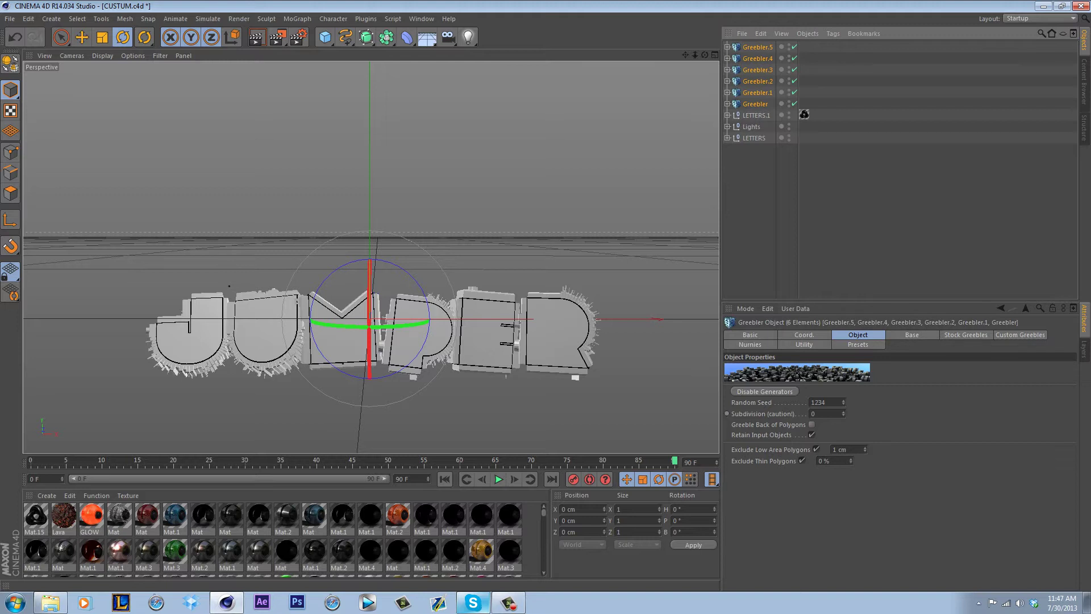
pyautogui.click(811, 424)
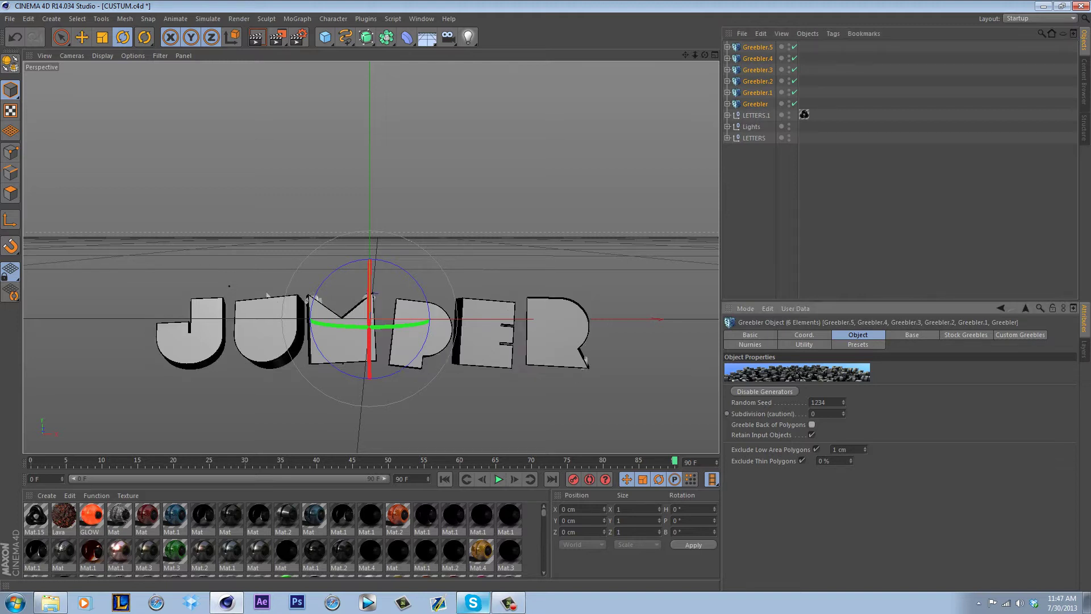
pyautogui.click(811, 424)
pyautogui.click(811, 425)
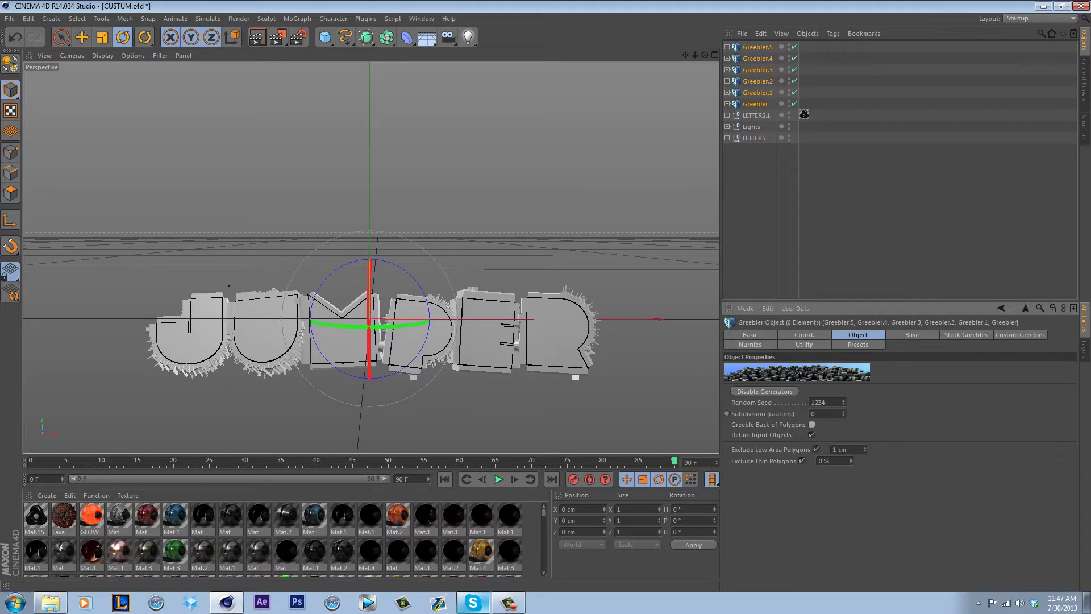
pyautogui.click(804, 335)
pyautogui.click(750, 334)
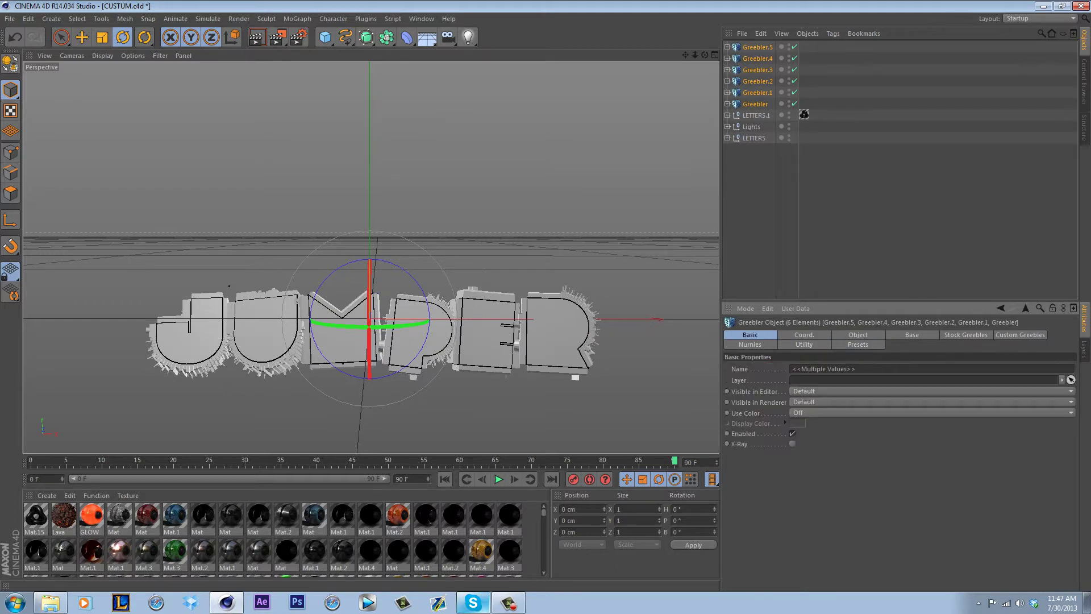
pyautogui.click(804, 335)
pyautogui.click(858, 334)
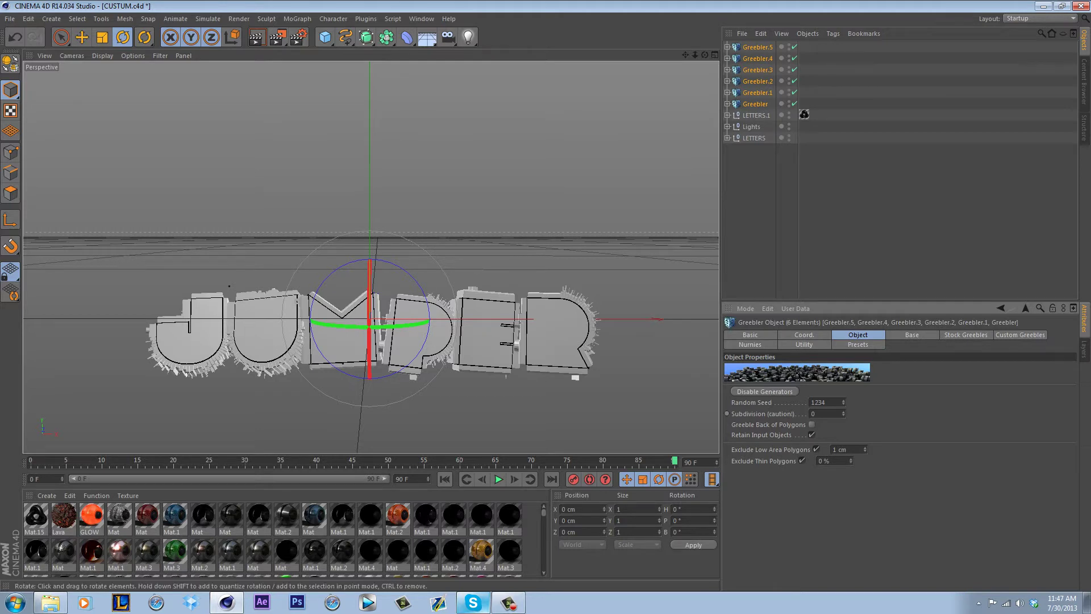
pyautogui.click(852, 212)
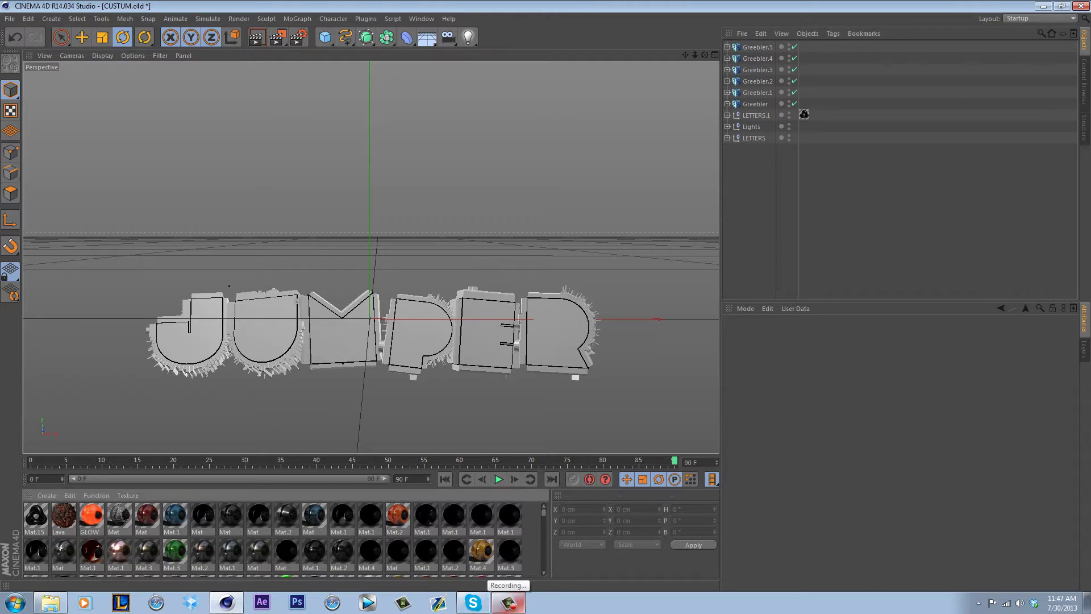
# Apply the orange-red Mat.2 material to all six Greebler objects and test-render the view.
pyautogui.moveTo(397, 516); pyautogui.dragTo(803, 103)
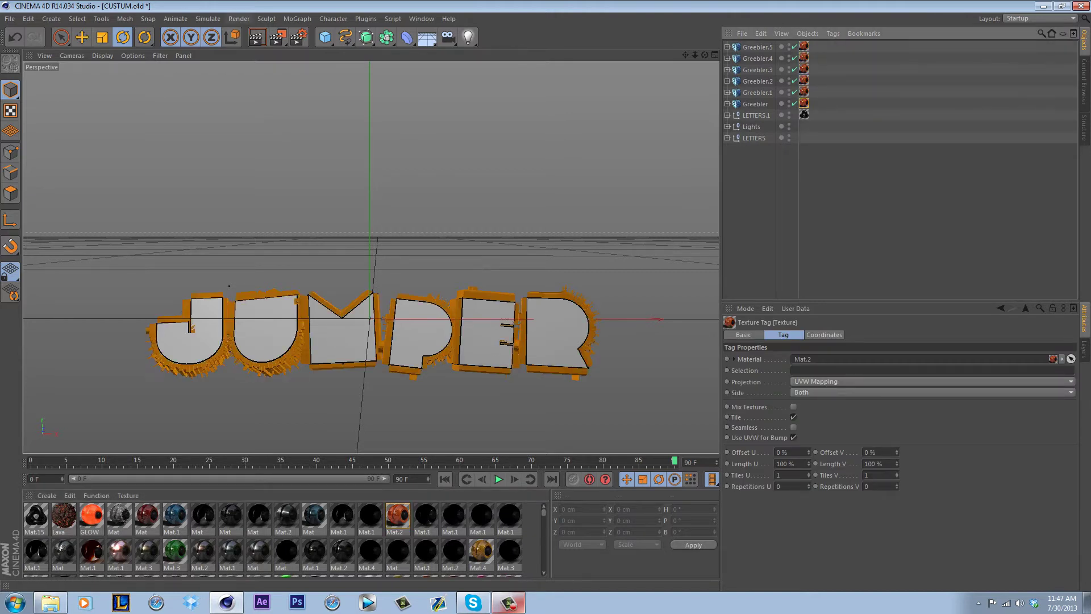
pyautogui.click(257, 38)
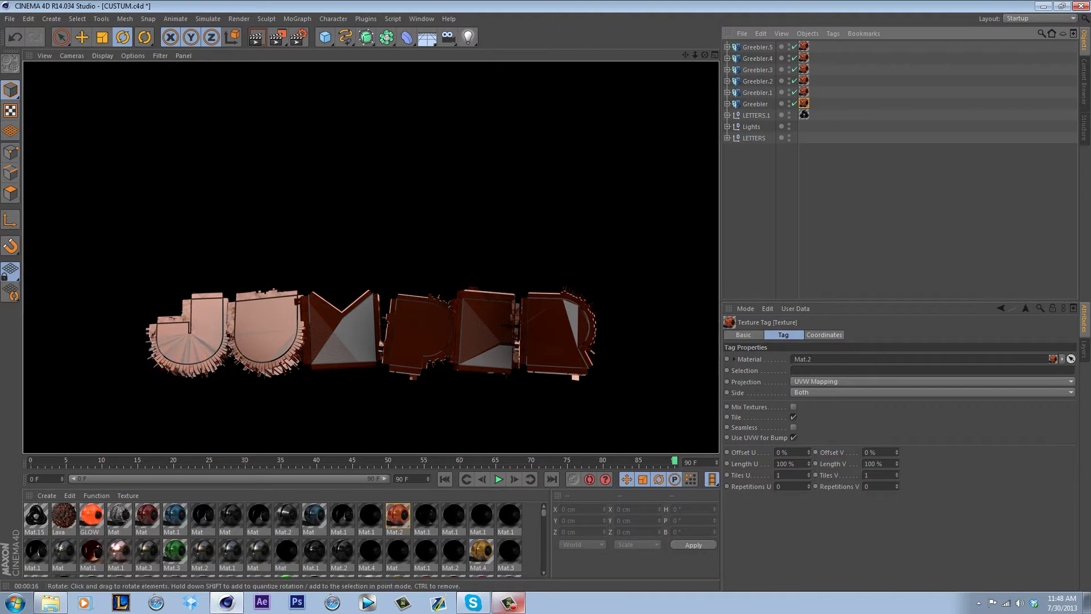
pyautogui.click(875, 210)
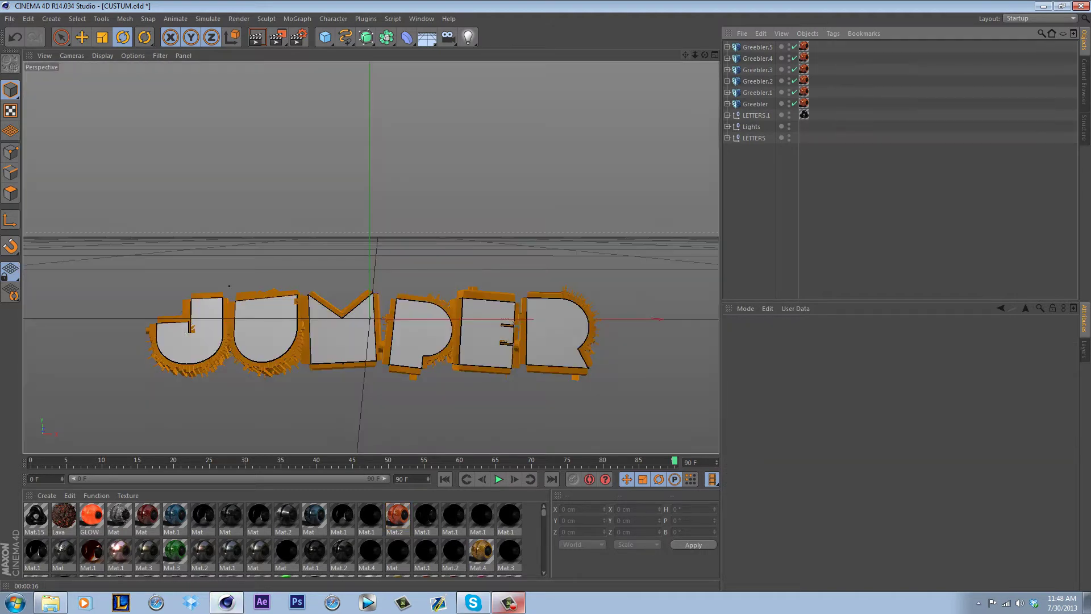
# Try raising the six Greebler objects by about 72.5 cm and undo the move.
pyautogui.moveTo(695, 56); pyautogui.dragTo(577, 55)
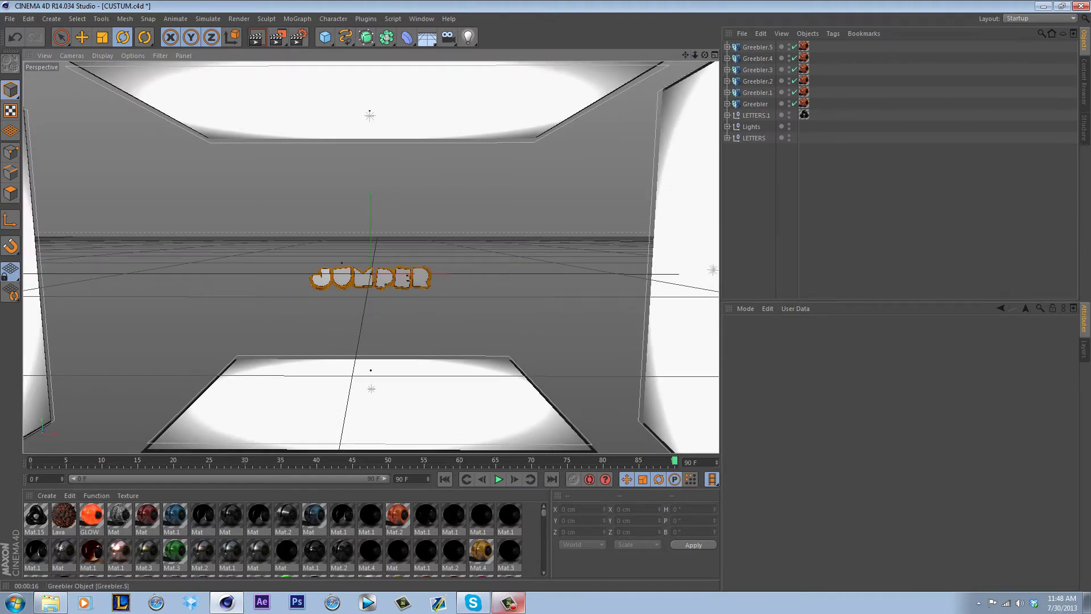
pyautogui.click(757, 47)
pyautogui.keyDown('shift'); pyautogui.click(755, 104); pyautogui.keyUp('shift')
pyautogui.press('e')
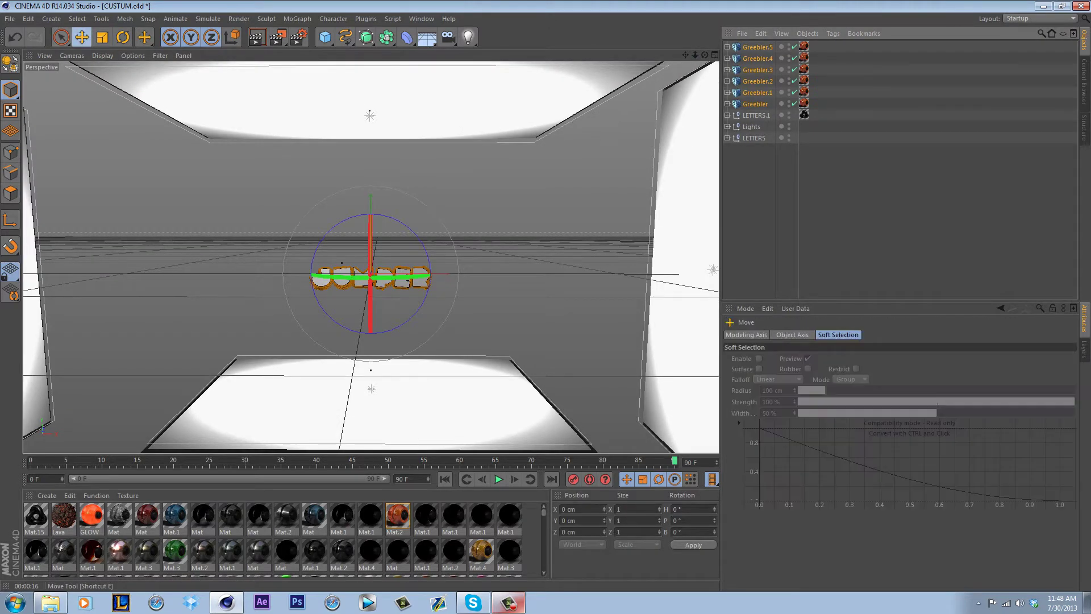
pyautogui.moveTo(370, 227); pyautogui.dragTo(370, 207)
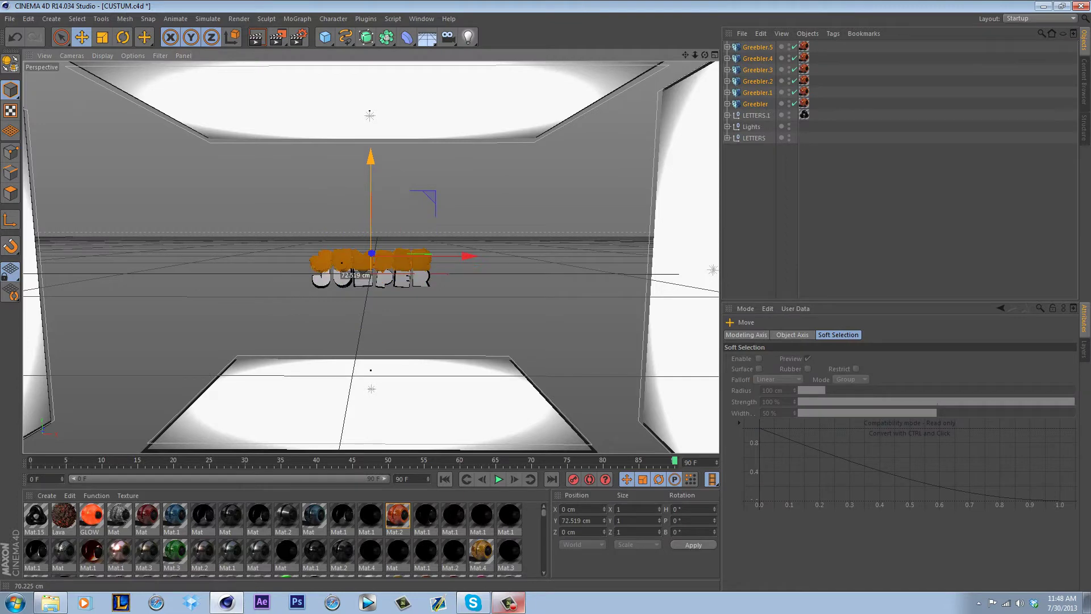
pyautogui.hotkey('ctrl', 'z')
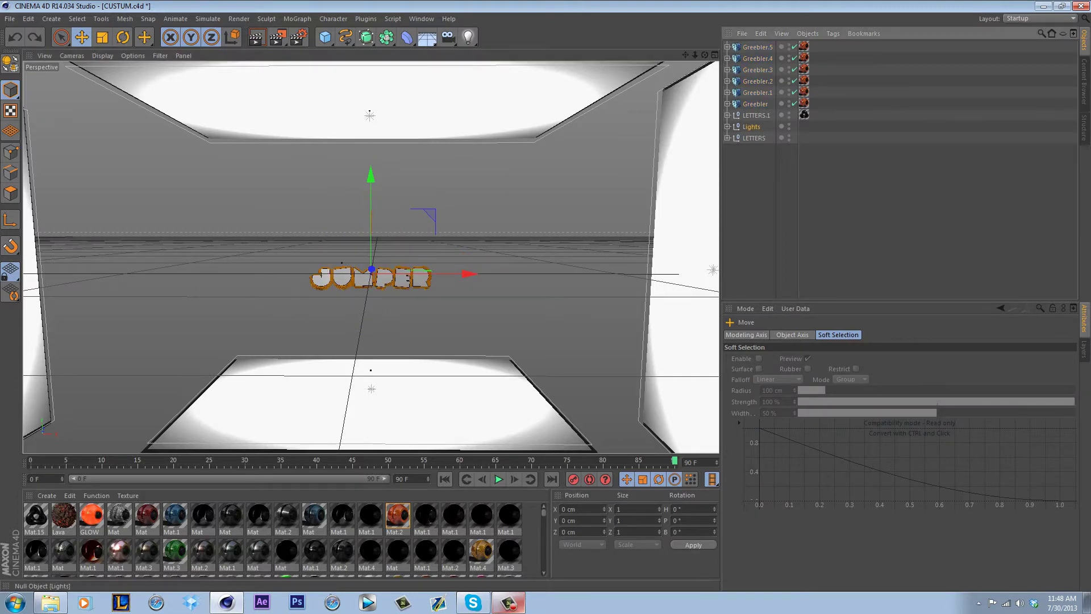
# Move Lights below LETTERS in the hierarchy, and raise all Greeblers with both letter groups to a Y position of about 136 cm, checking it in a render.
pyautogui.moveTo(751, 127); pyautogui.dragTo(751, 143)
pyautogui.click(754, 126)
pyautogui.keyDown('shift'); pyautogui.click(757, 47); pyautogui.keyUp('shift')
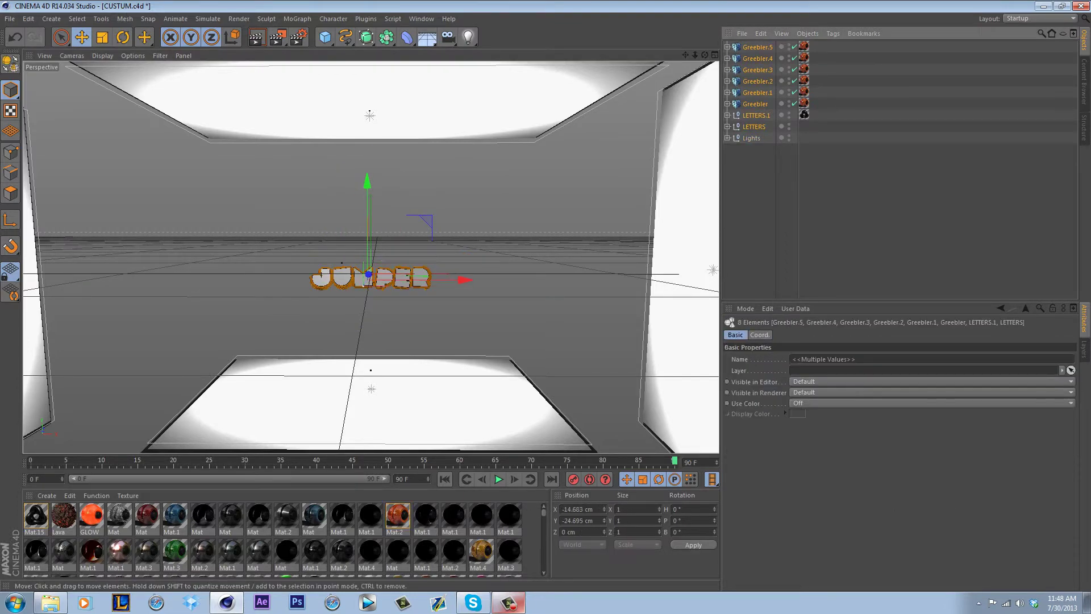
pyautogui.moveTo(368, 261)
pyautogui.mouseDown()
pyautogui.moveTo(368, 231)
pyautogui.moveTo(368, 240)
pyautogui.mouseUp()
pyautogui.scroll(5, 370, 257)
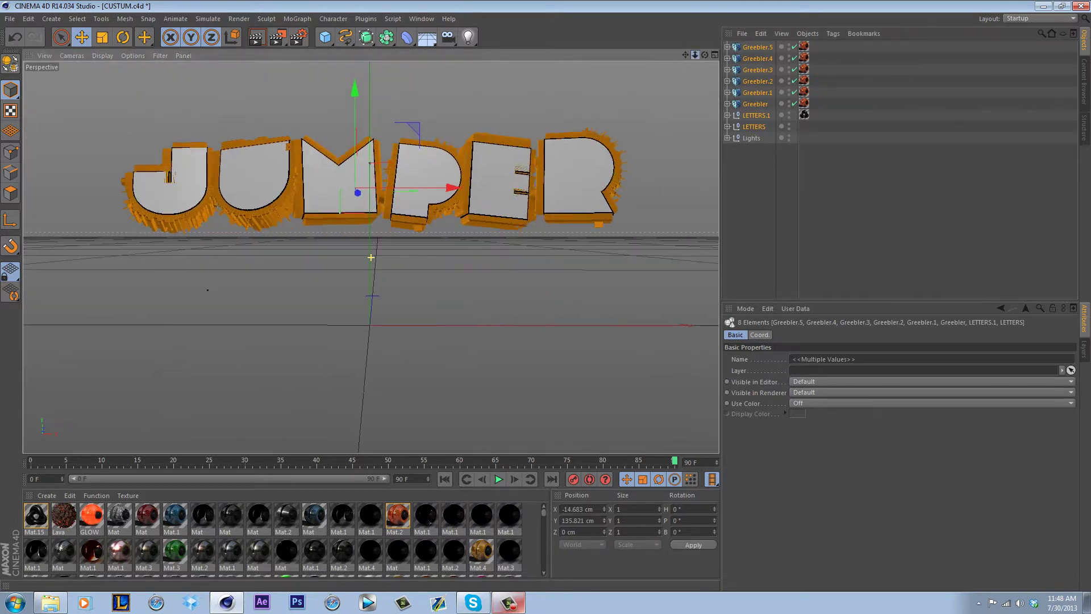
pyautogui.moveTo(371, 257); pyautogui.dragTo(370, 336, button='middle')
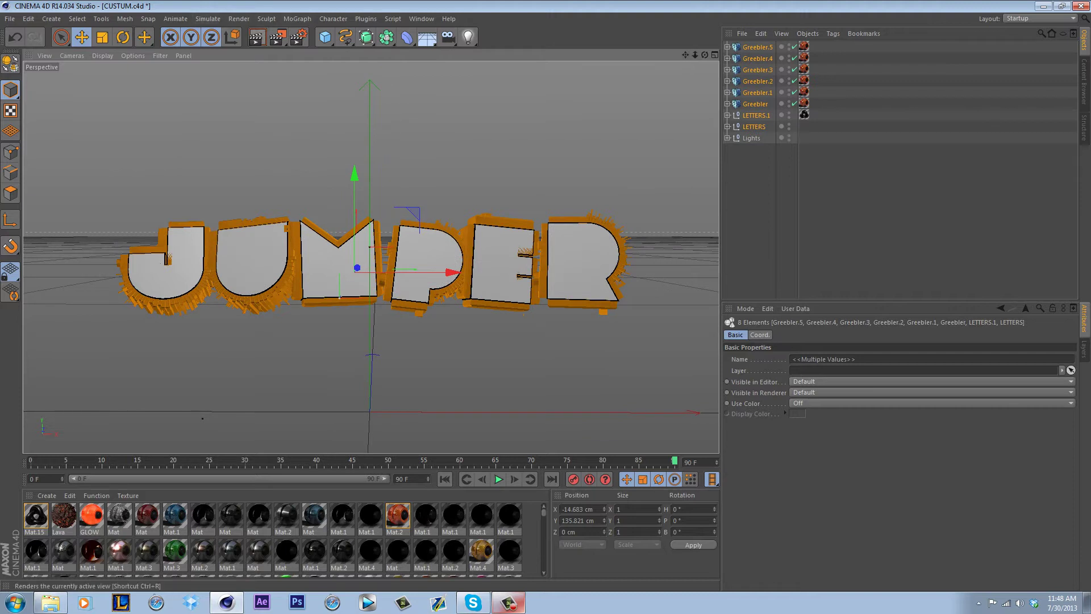
pyautogui.click(257, 37)
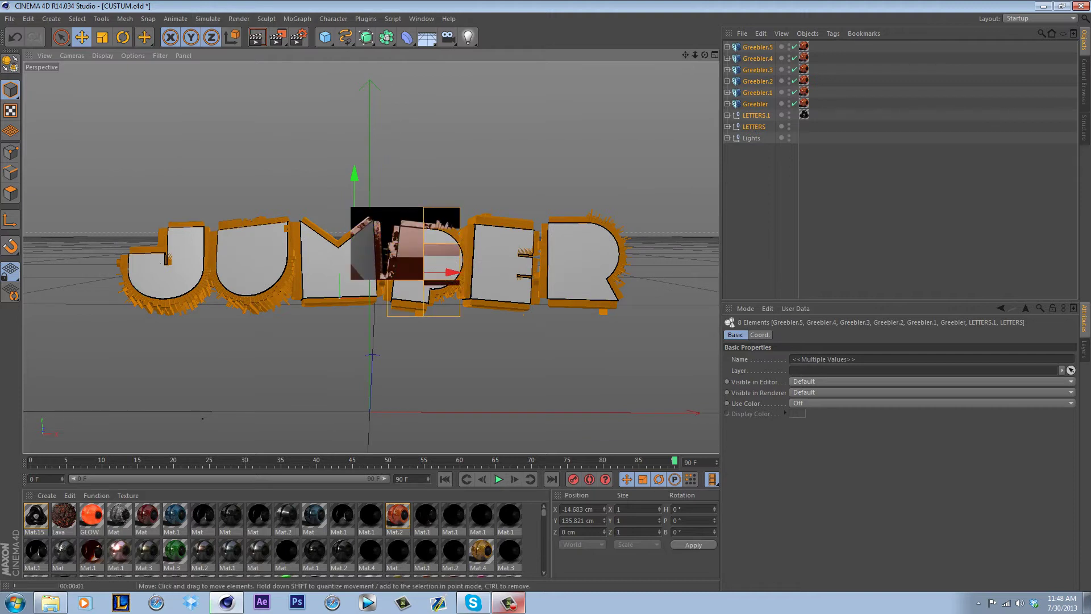
pyautogui.click(852, 213)
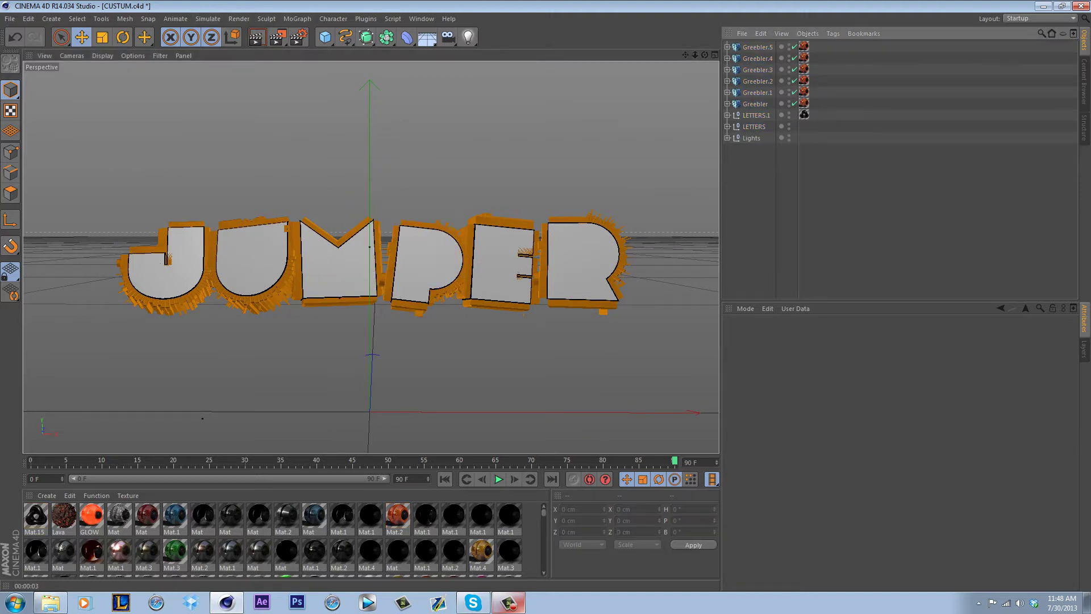
# Fit the Mat.2 textures of all six Greeblers to a region around the whole word with Flat projection and test-render the view.
pyautogui.click(804, 47)
pyautogui.keyDown('shift'); pyautogui.click(804, 92); pyautogui.keyUp('shift')
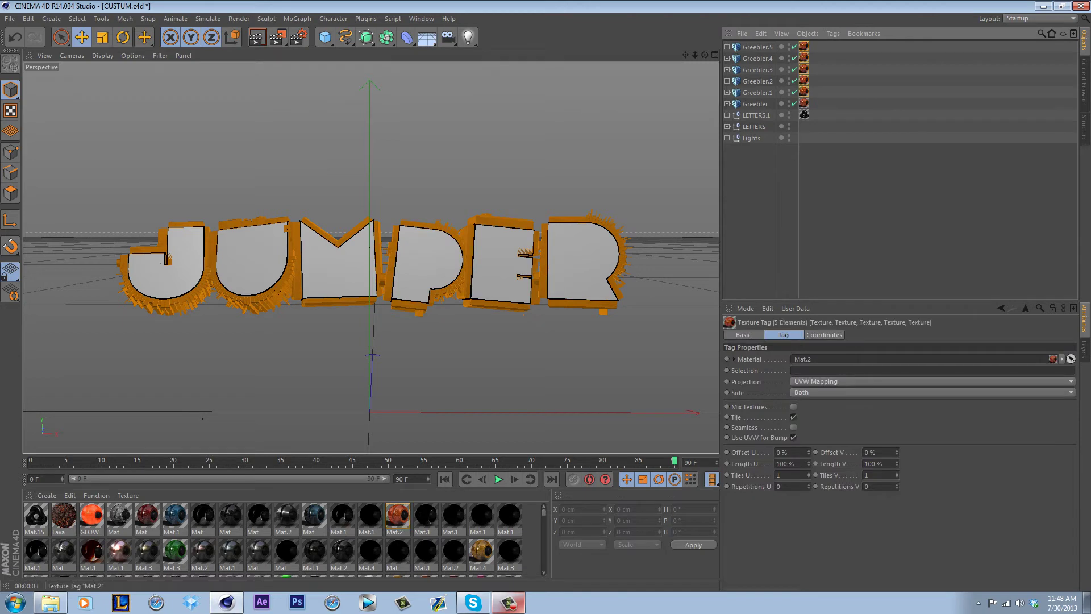
pyautogui.keyDown('shift'); pyautogui.click(804, 103); pyautogui.keyUp('shift')
pyautogui.rightClick(805, 66)
pyautogui.click(852, 241)
pyautogui.moveTo(62, 152); pyautogui.dragTo(682, 368)
pyautogui.click(257, 37)
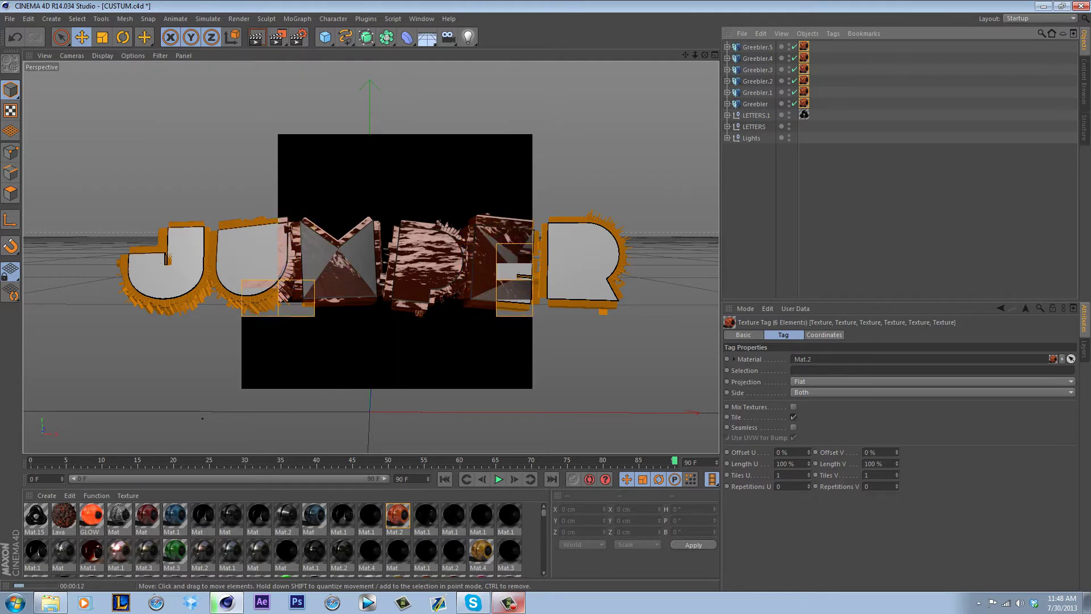
pyautogui.click(897, 216)
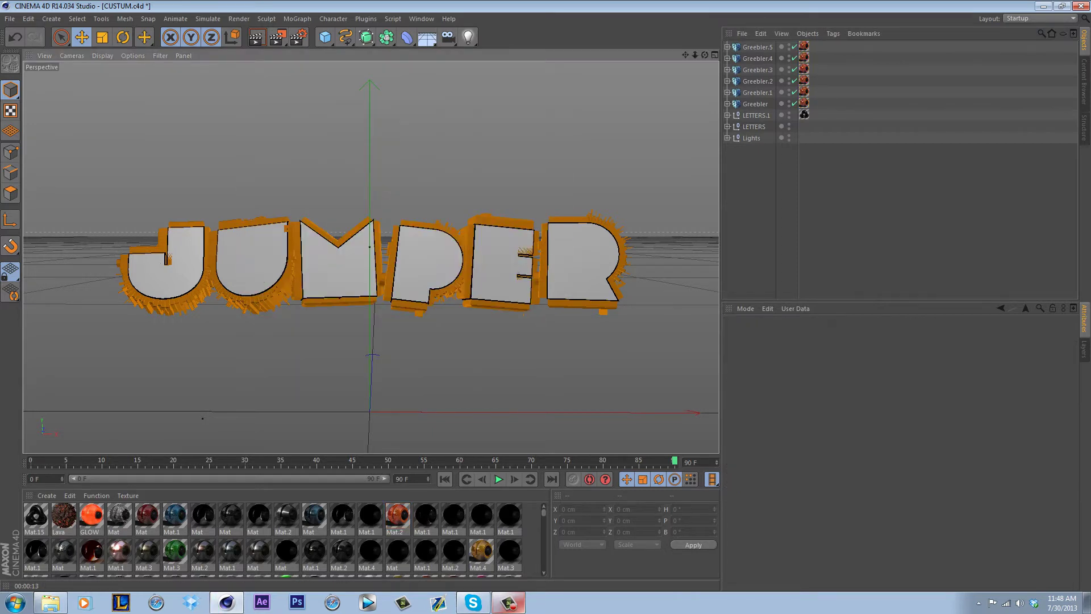
# Apply the red Mat.9 material to all six Greebler objects and test-render the view.
pyautogui.scroll(-7, 284, 539)
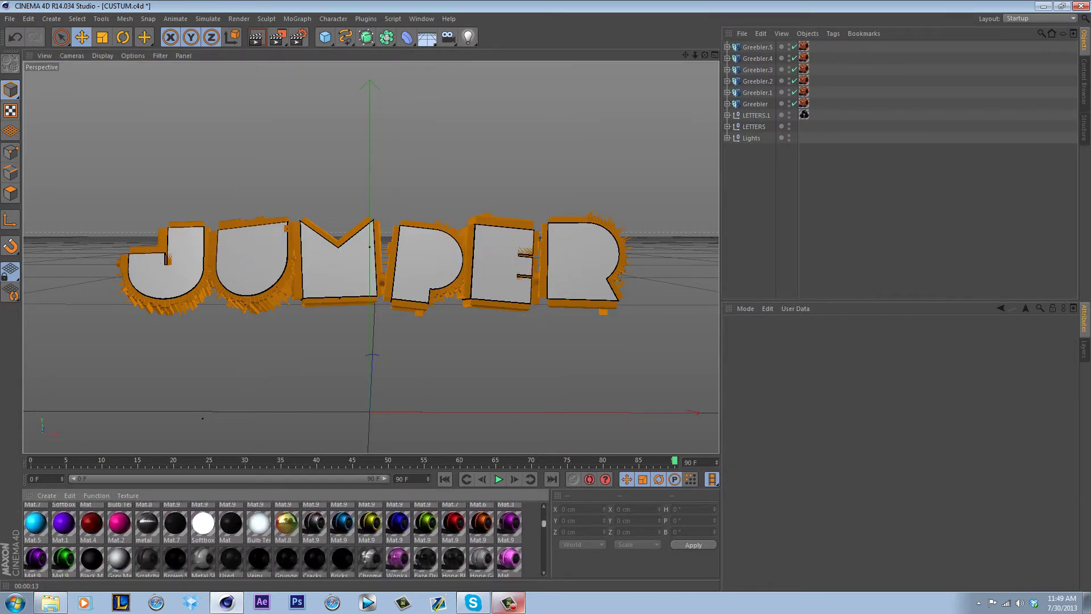
pyautogui.scroll(1, 272, 539)
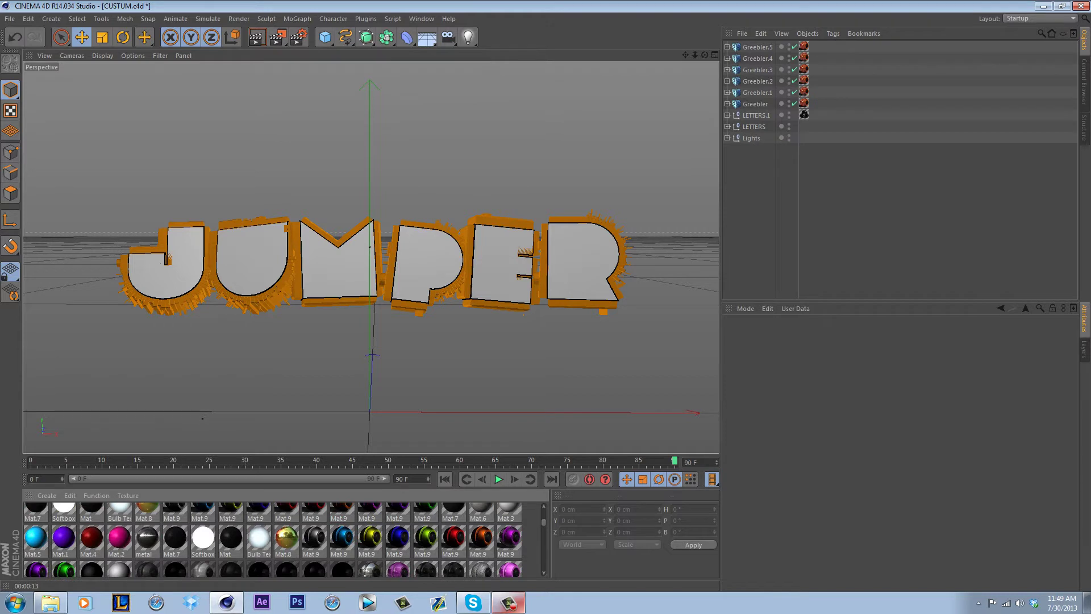
pyautogui.moveTo(453, 537); pyautogui.dragTo(816, 103)
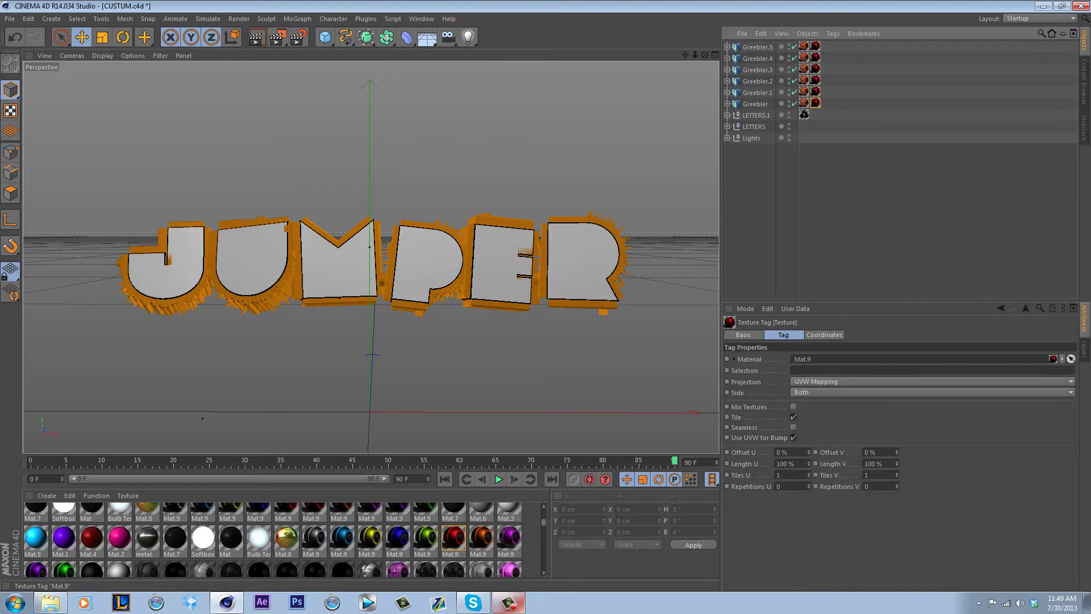
pyautogui.hotkey('ctrl', 'v')
pyautogui.keyDown('ctrl'); pyautogui.moveTo(827, 47); pyautogui.dragTo(828, 81); pyautogui.keyUp('ctrl')
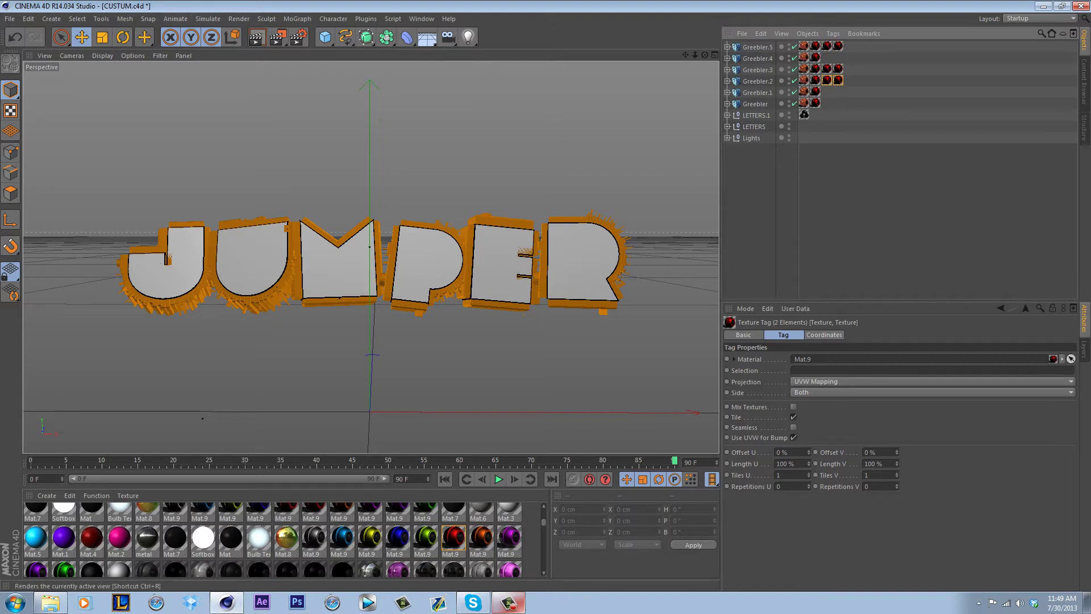
pyautogui.click(257, 37)
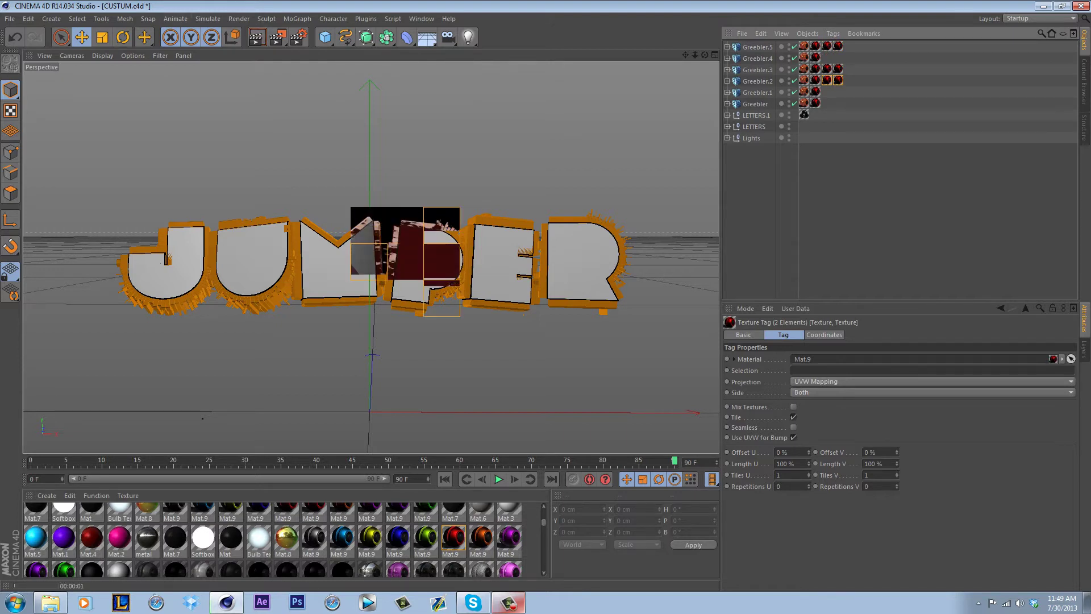
pyautogui.click(886, 176)
# Delete the Mat.2 texture tags from all six Greebler objects and test-render the view.
pyautogui.click(804, 46)
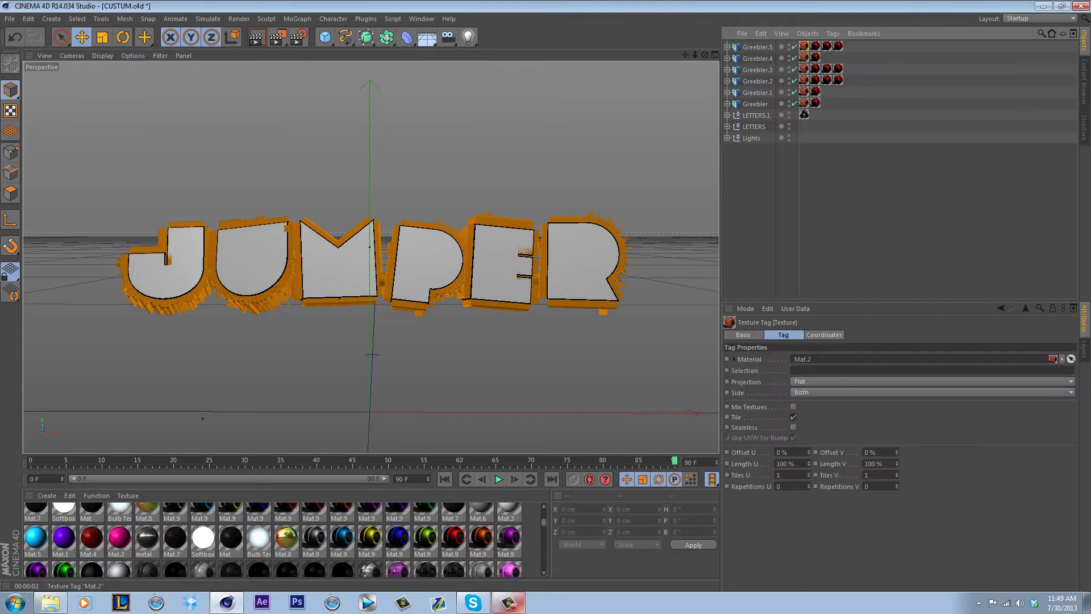
pyautogui.press('Delete')
pyautogui.click(804, 58)
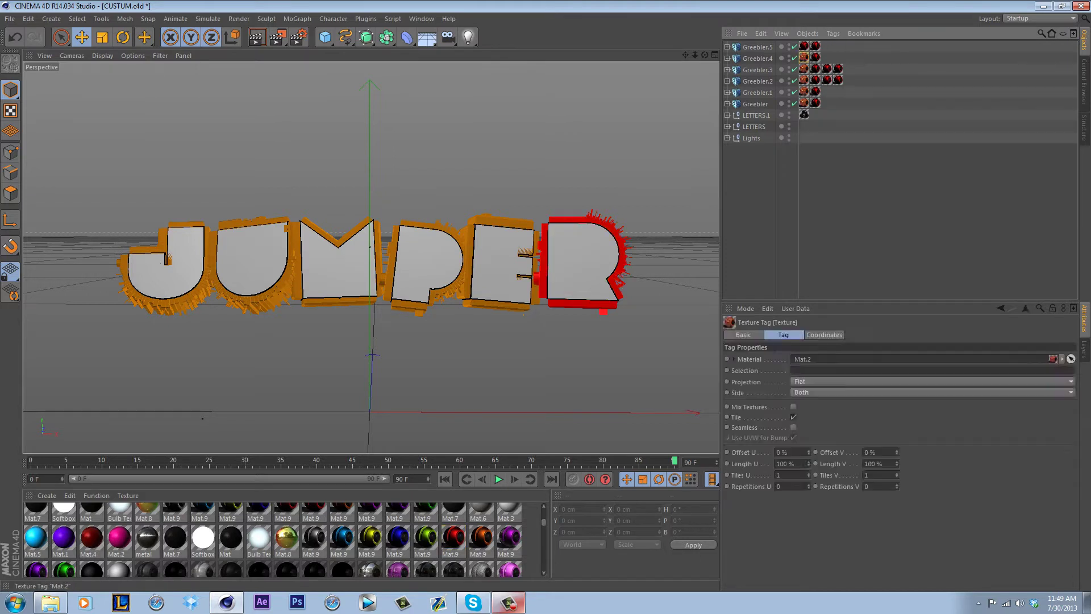
pyautogui.press('Delete')
pyautogui.click(804, 70)
pyautogui.press('Delete')
pyautogui.click(804, 81)
pyautogui.press('Delete')
pyautogui.click(804, 93)
pyautogui.press('Delete')
pyautogui.click(803, 103)
pyautogui.press('Delete')
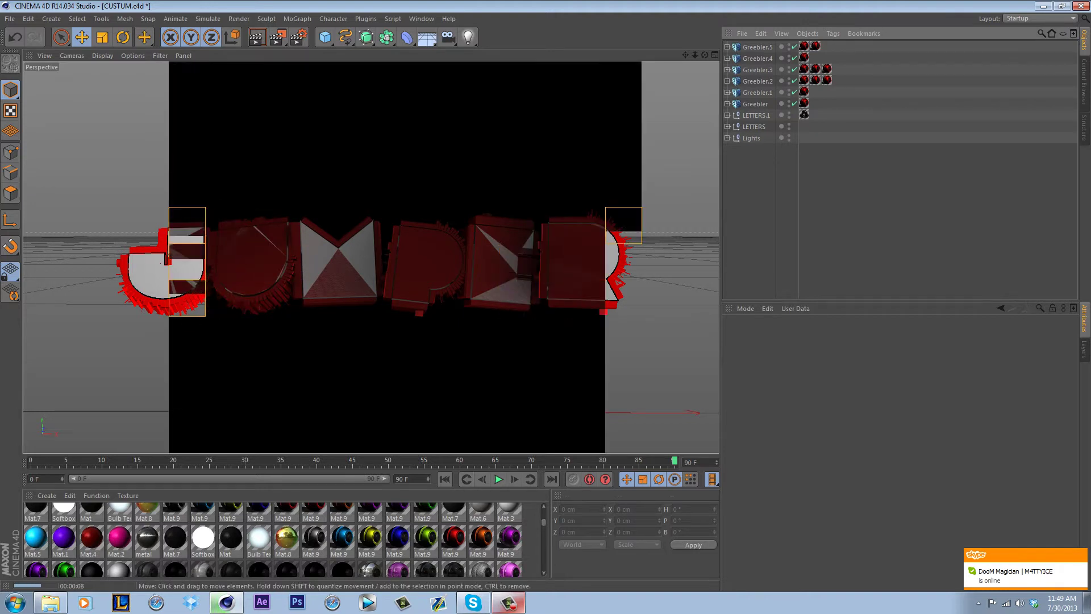
pyautogui.press('Escape')
# Hide the LETTERS group in both the viewport and the render, and start a test render of the view.
pyautogui.click(754, 127)
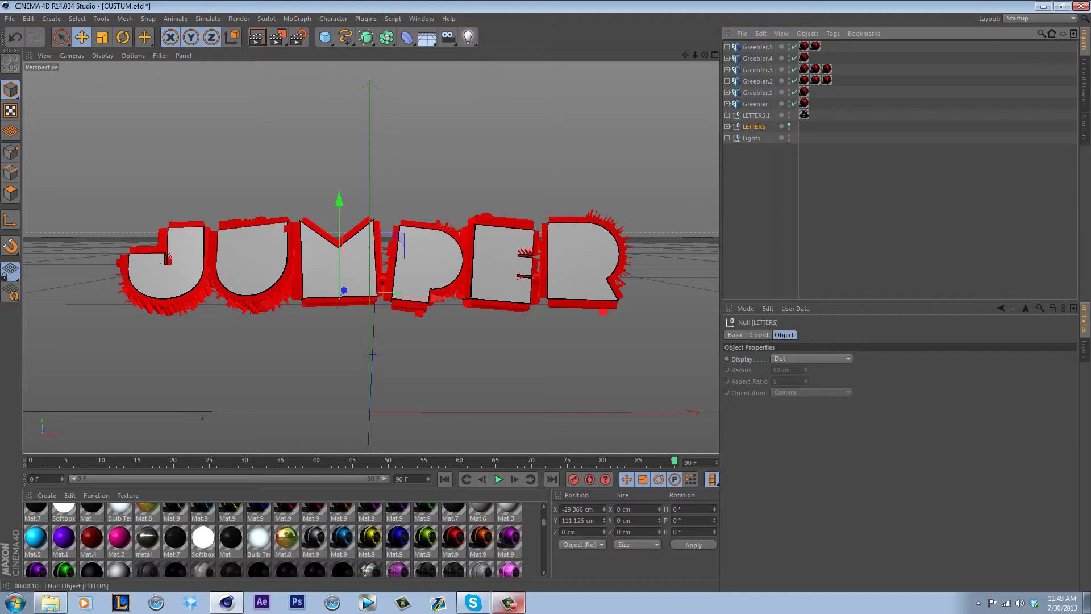
pyautogui.click(788, 124)
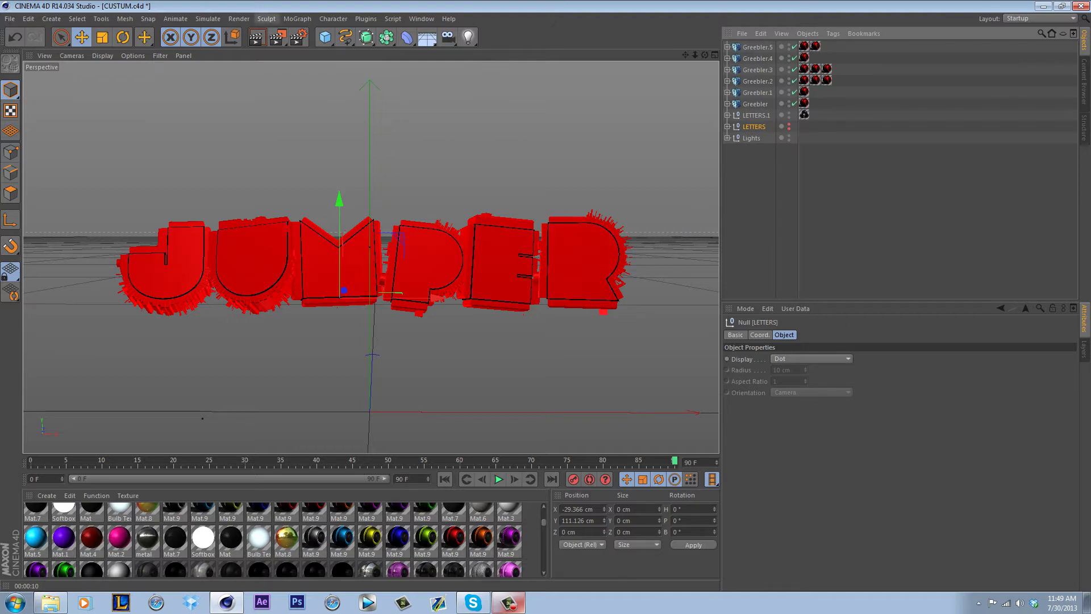
pyautogui.click(256, 37)
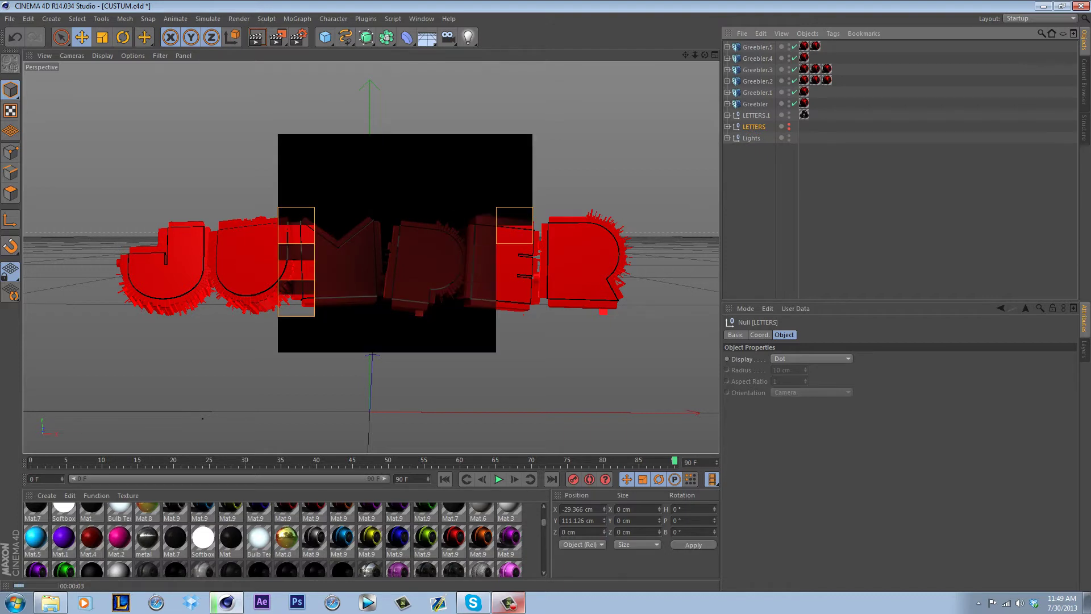
pyautogui.click(807, 187)
# Set the start and end cap fillet radius of all six extruded letters in LETTERS.1 to 2 cm.
pyautogui.click(756, 115)
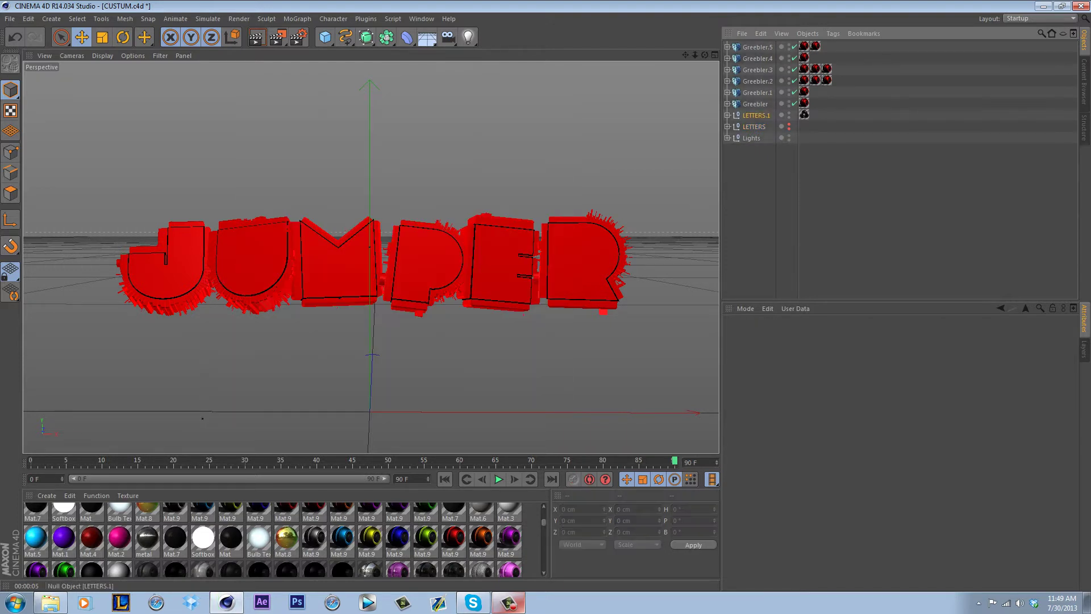
pyautogui.click(727, 115)
pyautogui.click(764, 245)
pyautogui.click(749, 127)
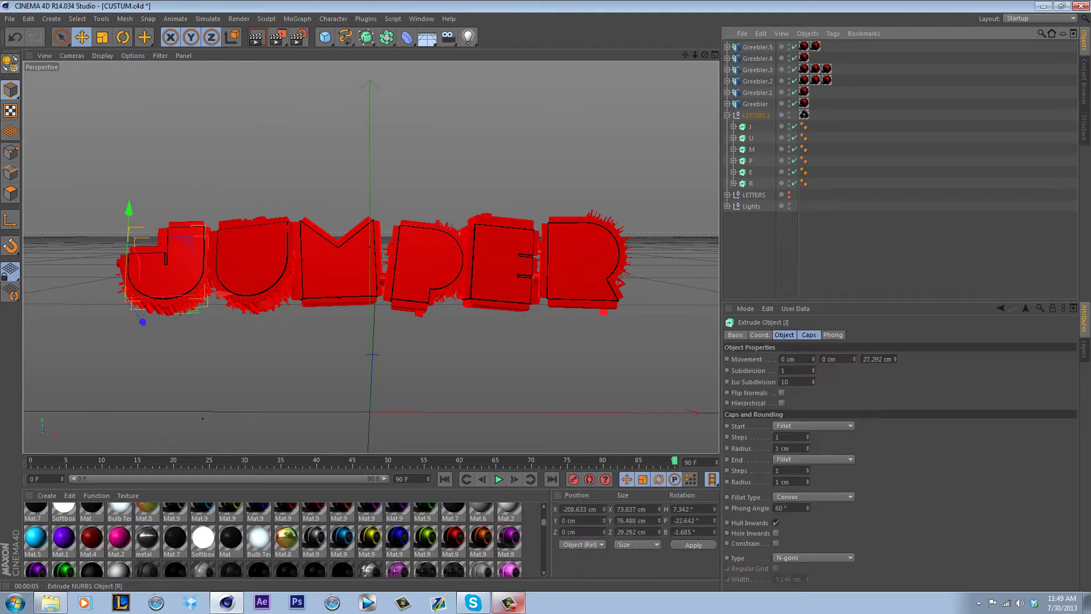
pyautogui.keyDown('shift'); pyautogui.click(753, 194); pyautogui.keyUp('shift')
pyautogui.keyDown('shift'); pyautogui.click(751, 183); pyautogui.keyUp('shift')
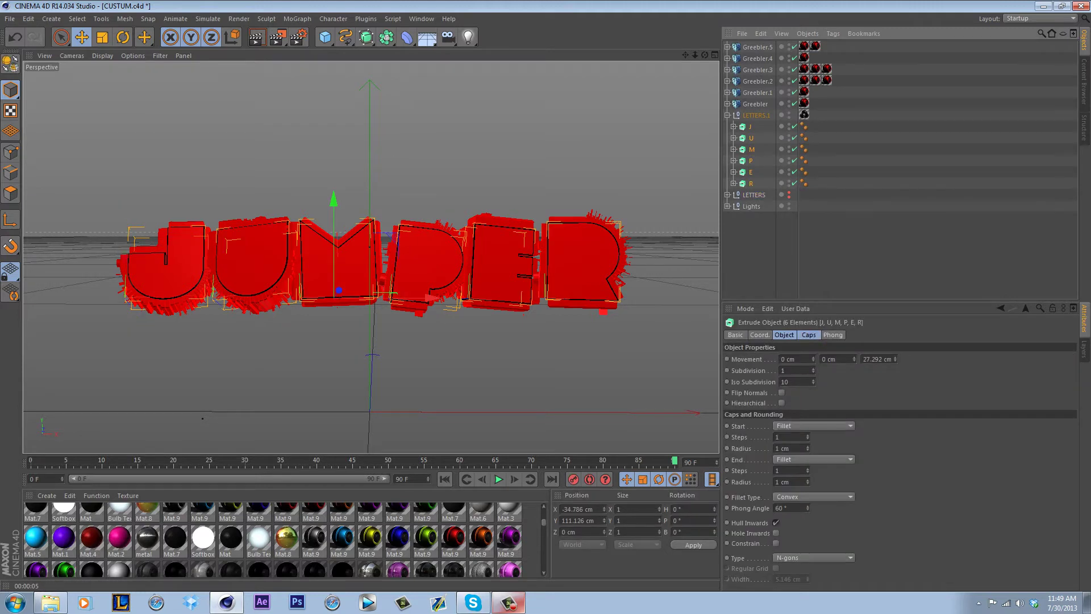
pyautogui.click(750, 127)
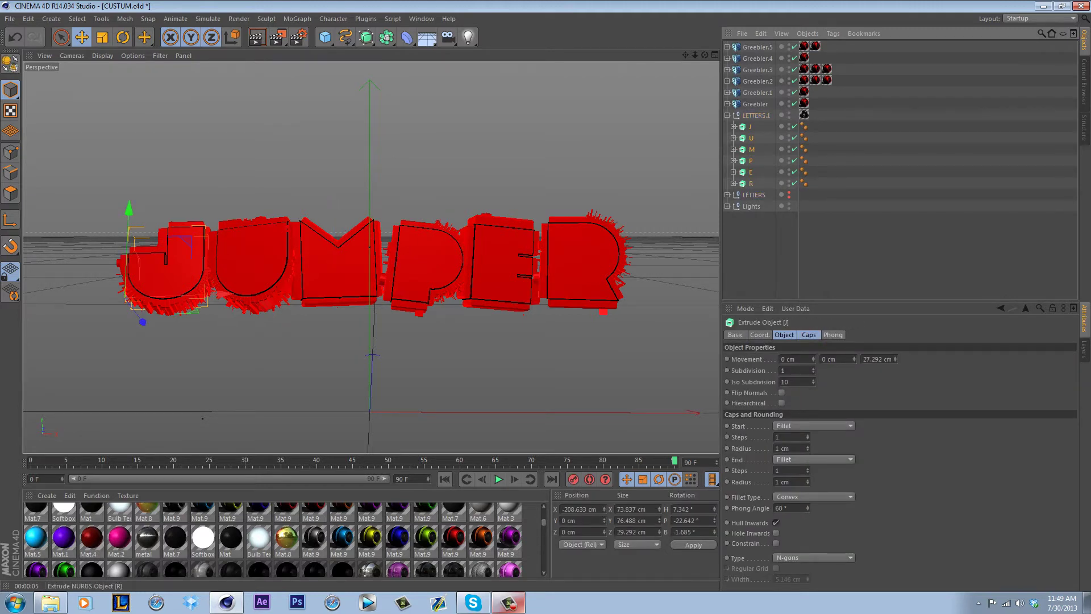
pyautogui.keyDown('shift'); pyautogui.click(751, 184); pyautogui.keyUp('shift')
pyautogui.click(808, 335)
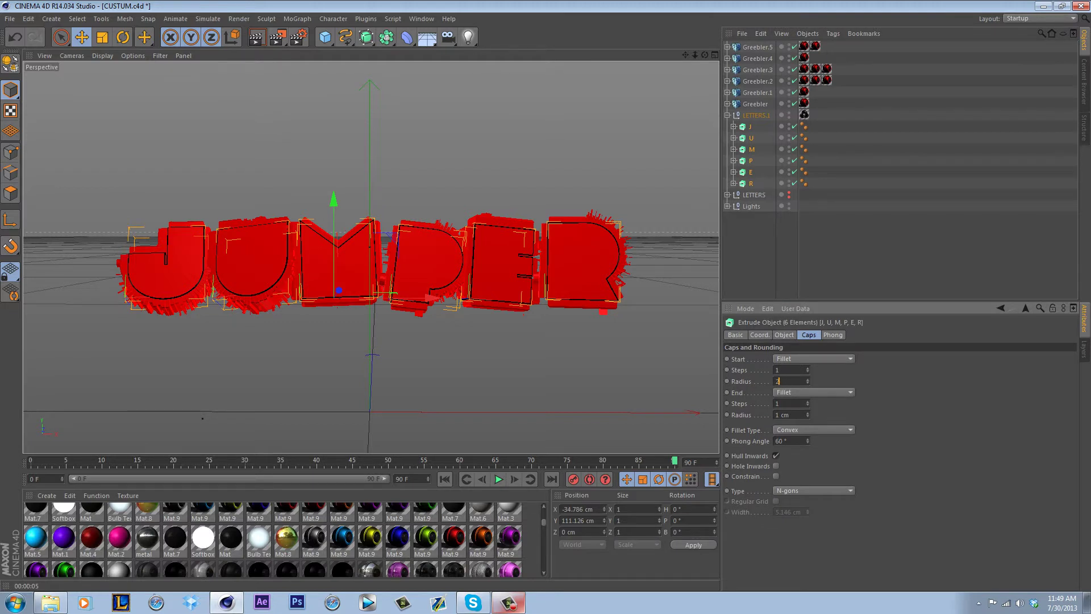
pyautogui.doubleClick(783, 414)
pyautogui.write('2')
pyautogui.press('Return')
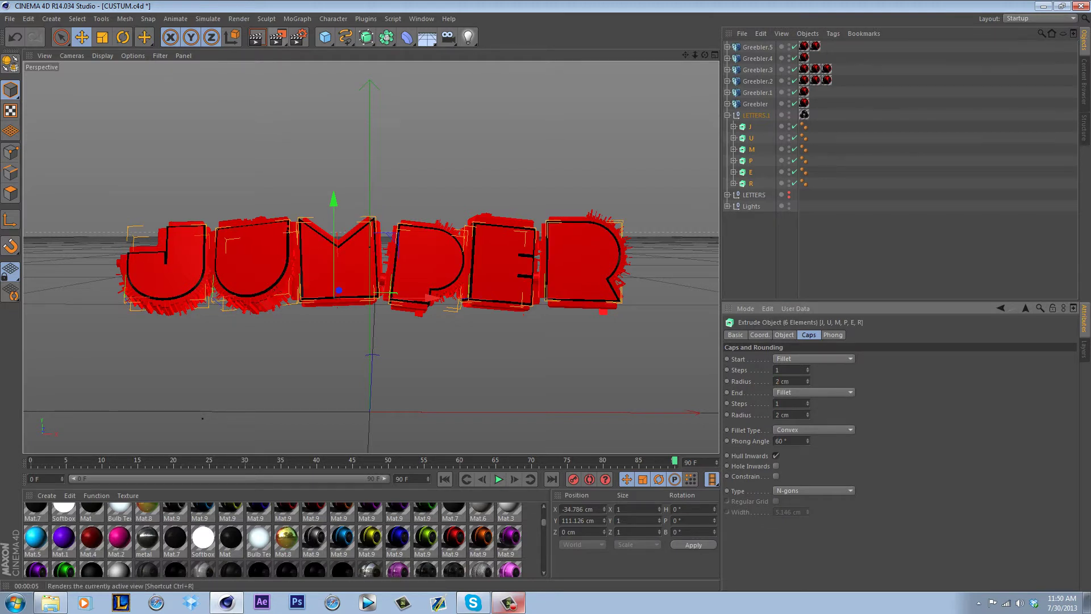
pyautogui.click(841, 250)
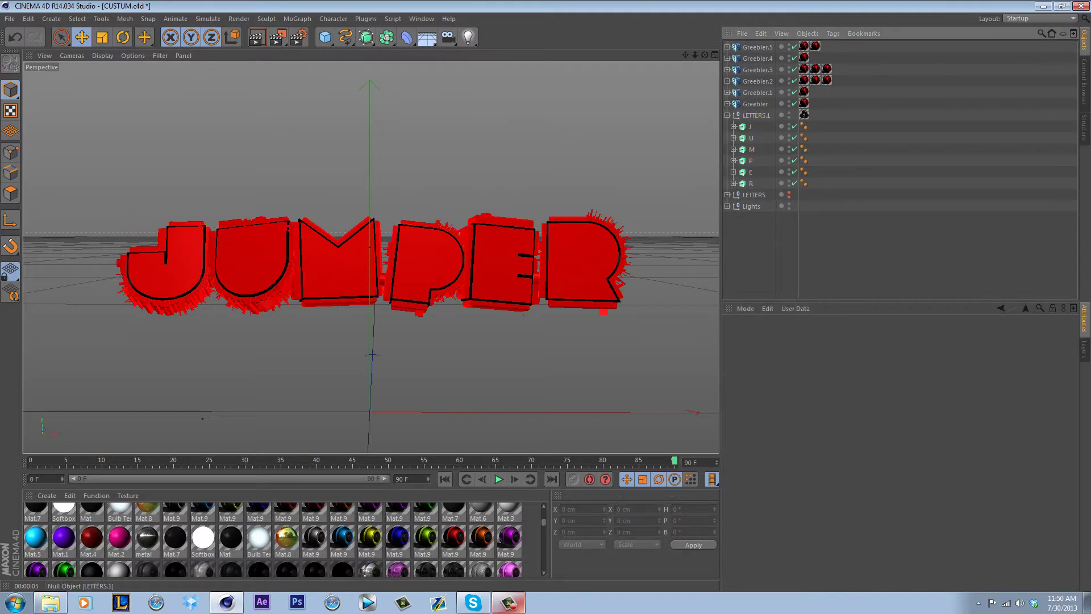
pyautogui.click(727, 115)
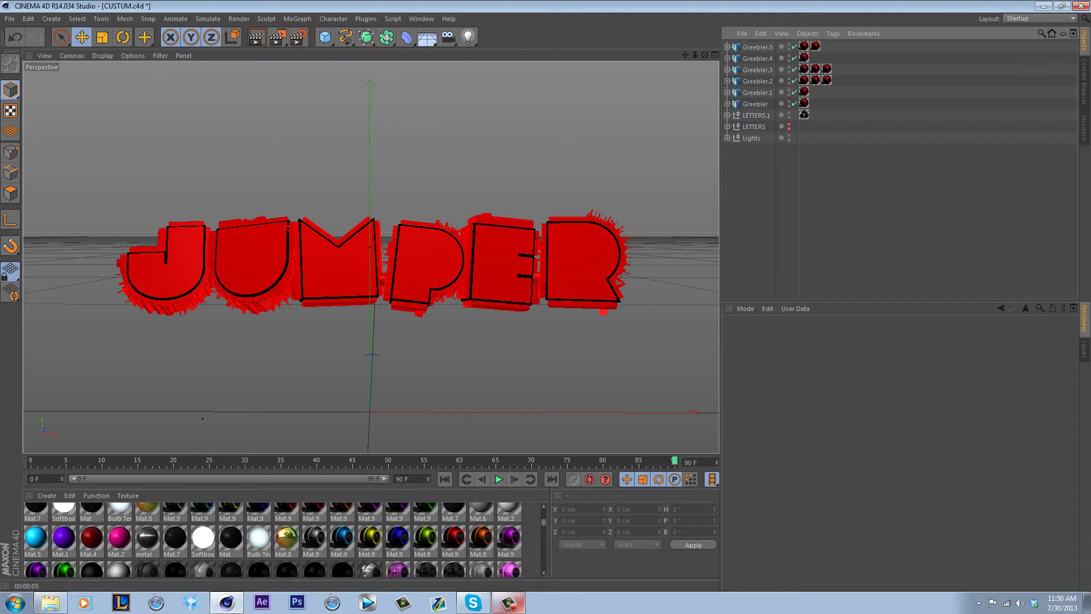
# Try a MoGraph Random effector as a child of Greebler.5 with its deformation enabled.
pyautogui.click(297, 19)
pyautogui.moveTo(318, 36)
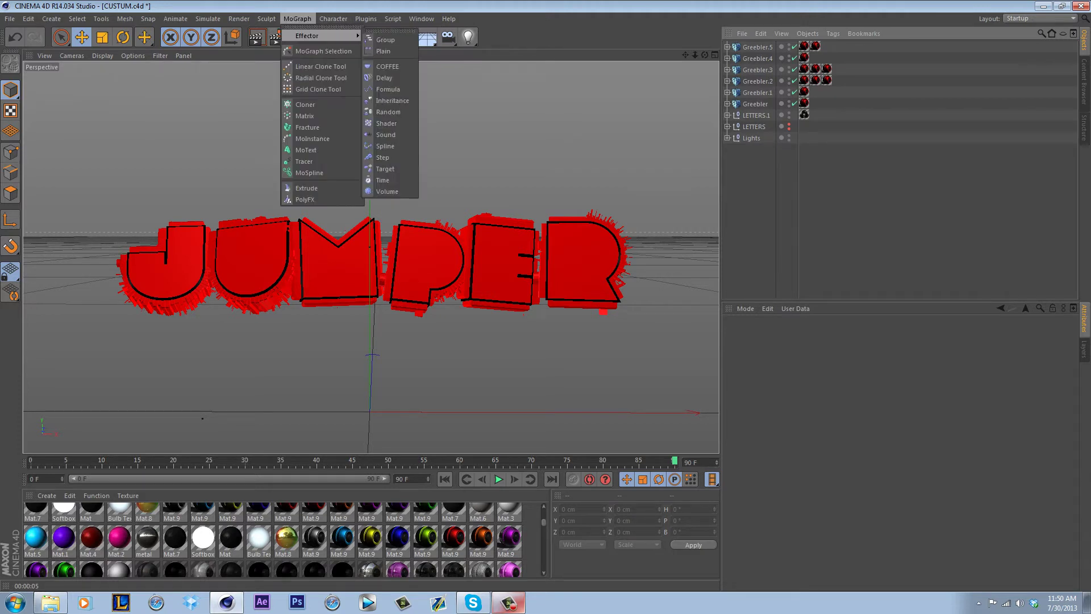
pyautogui.click(388, 112)
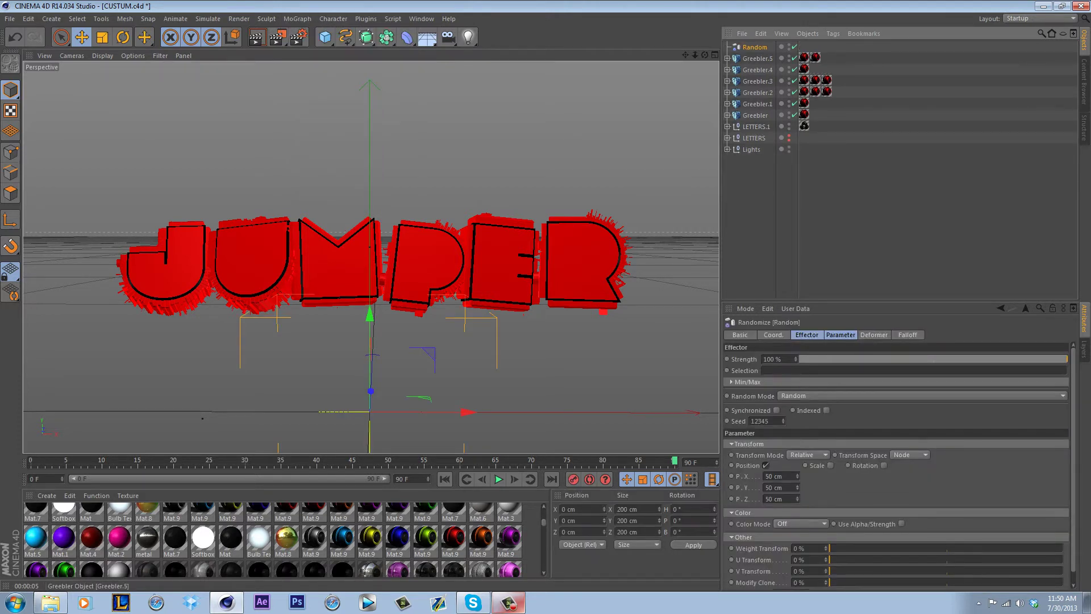
pyautogui.moveTo(755, 47); pyautogui.dragTo(756, 59)
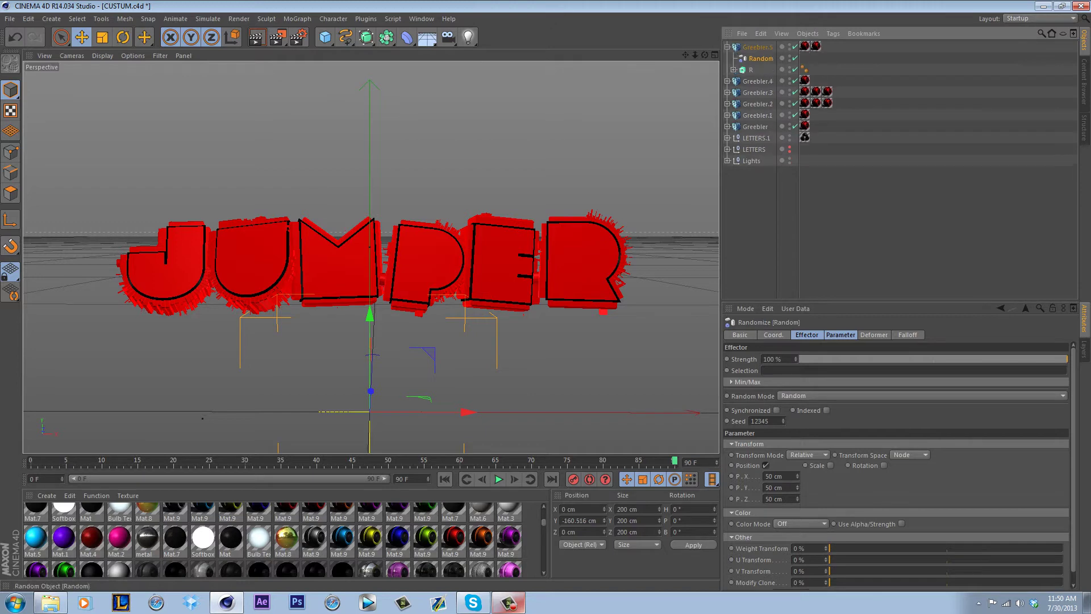
pyautogui.click(873, 335)
pyautogui.click(812, 358)
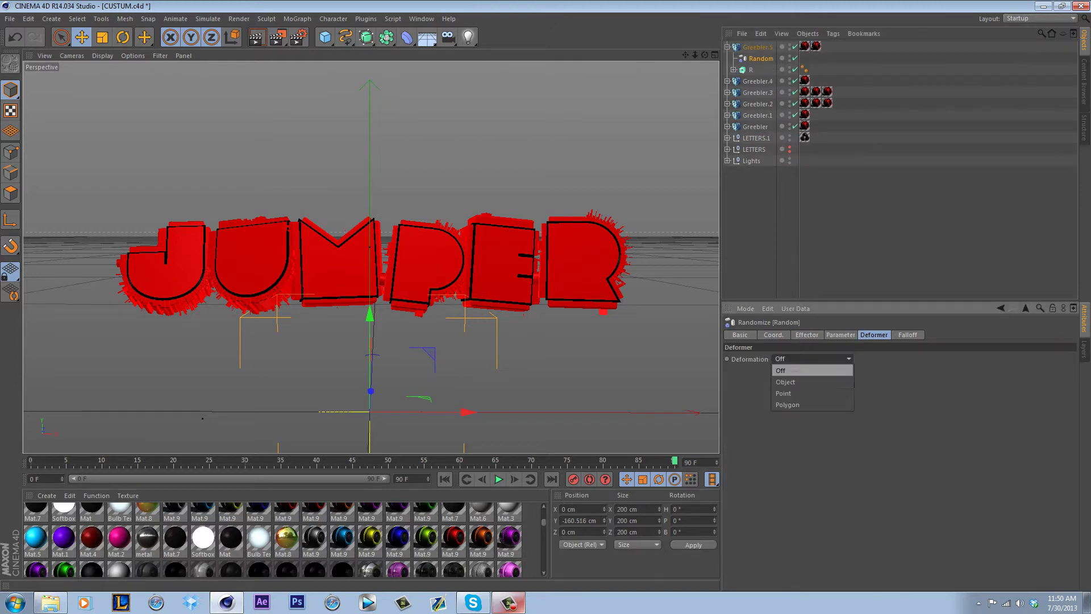
pyautogui.click(787, 375)
# Lower the Random effector's strength to 2% and test-render the view.
pyautogui.click(807, 335)
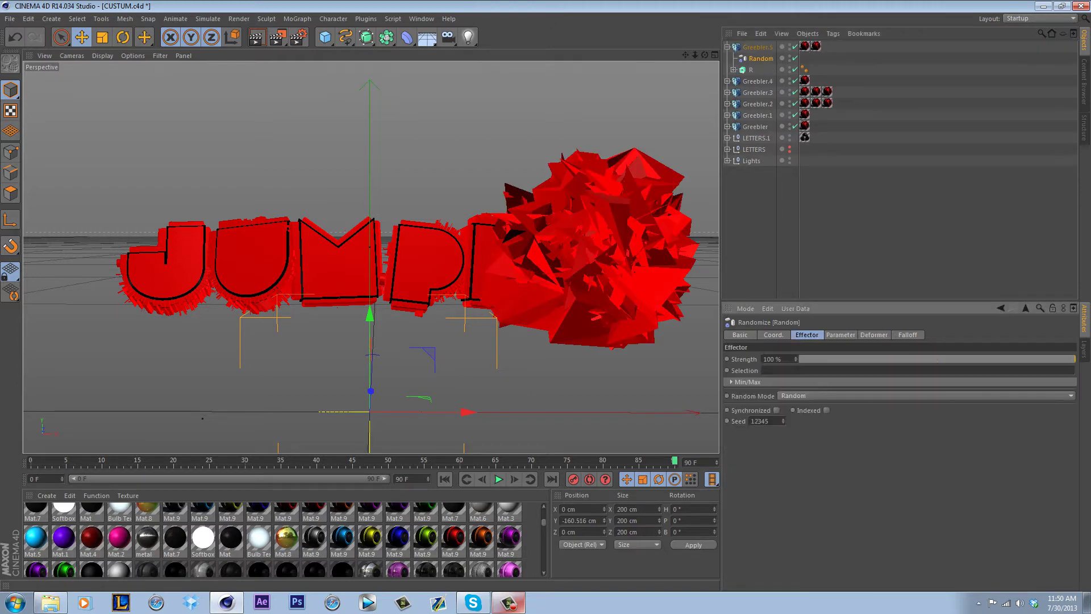
pyautogui.moveTo(809, 358)
pyautogui.mouseDown()
pyautogui.moveTo(821, 359)
pyautogui.moveTo(803, 359)
pyautogui.mouseUp()
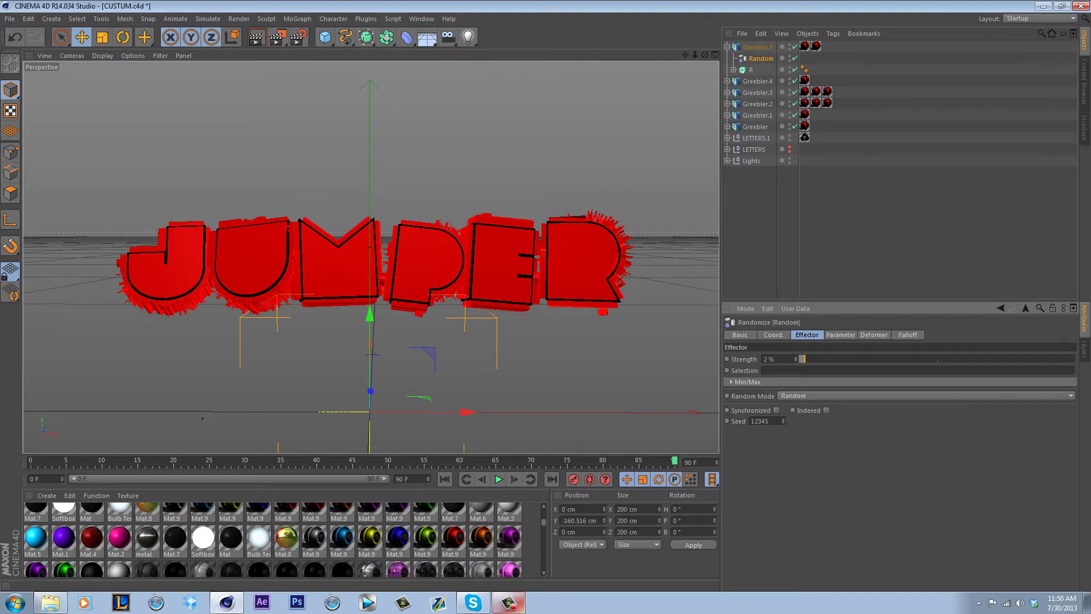
pyautogui.click(256, 37)
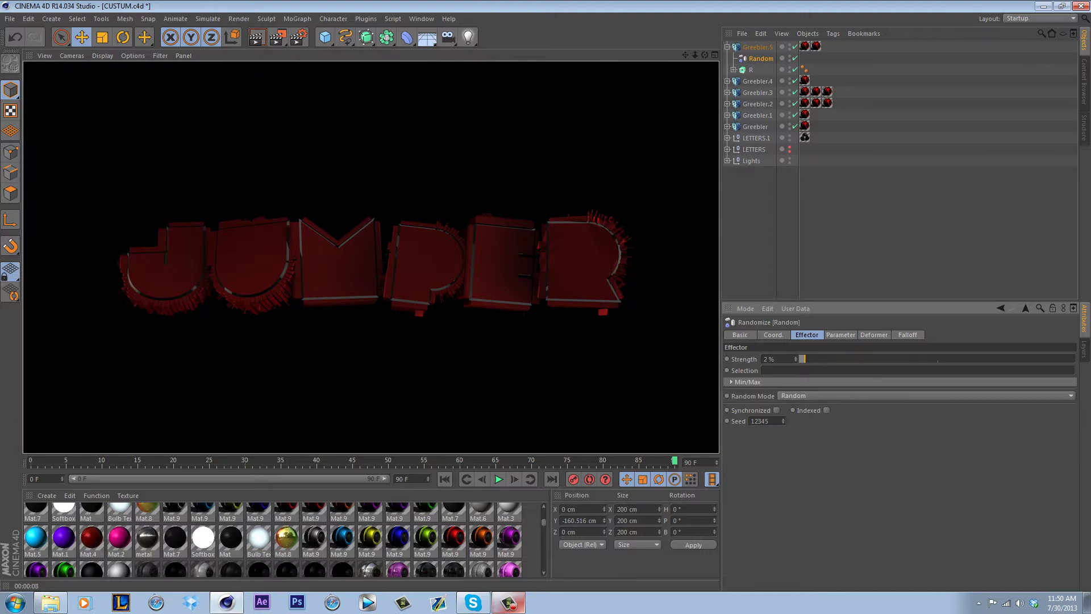
pyautogui.click(764, 216)
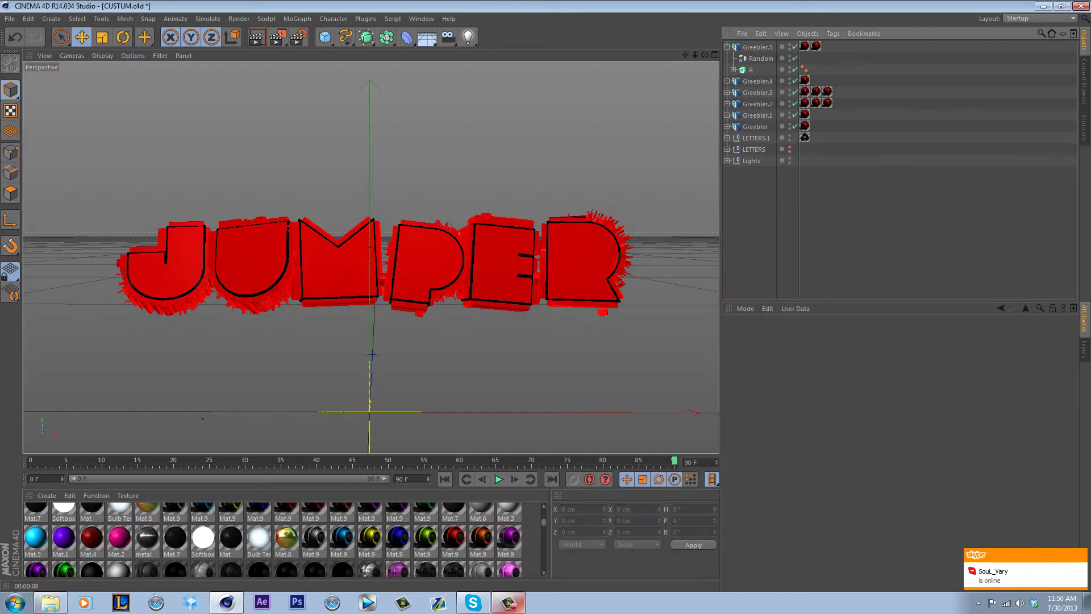
# Delete the Random effector from Greebler.5 and collapse that object's hierarchy.
pyautogui.click(761, 58)
pyautogui.press('Delete')
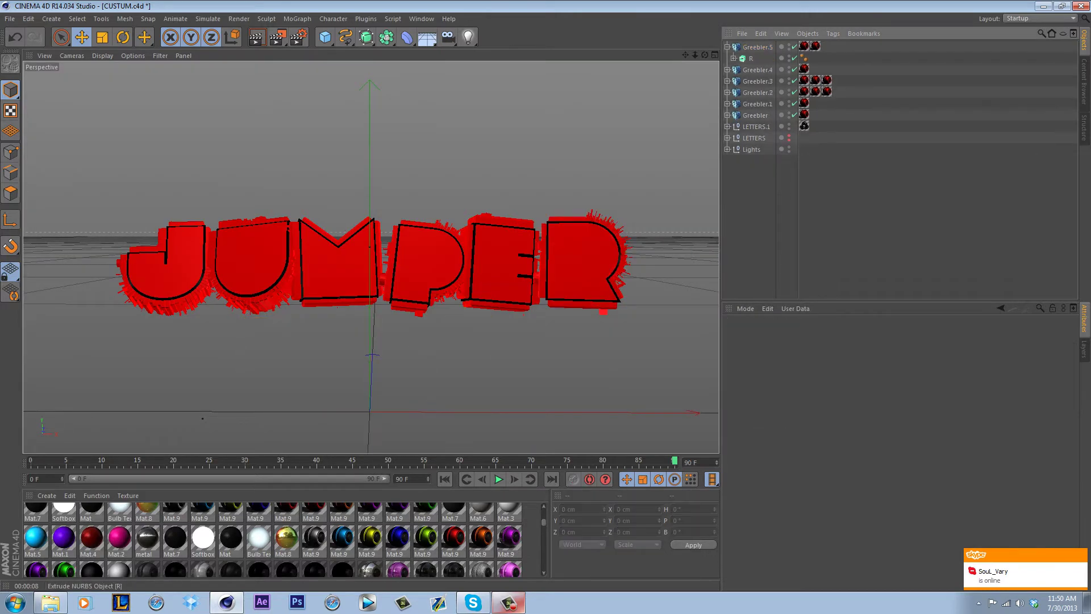
pyautogui.click(727, 47)
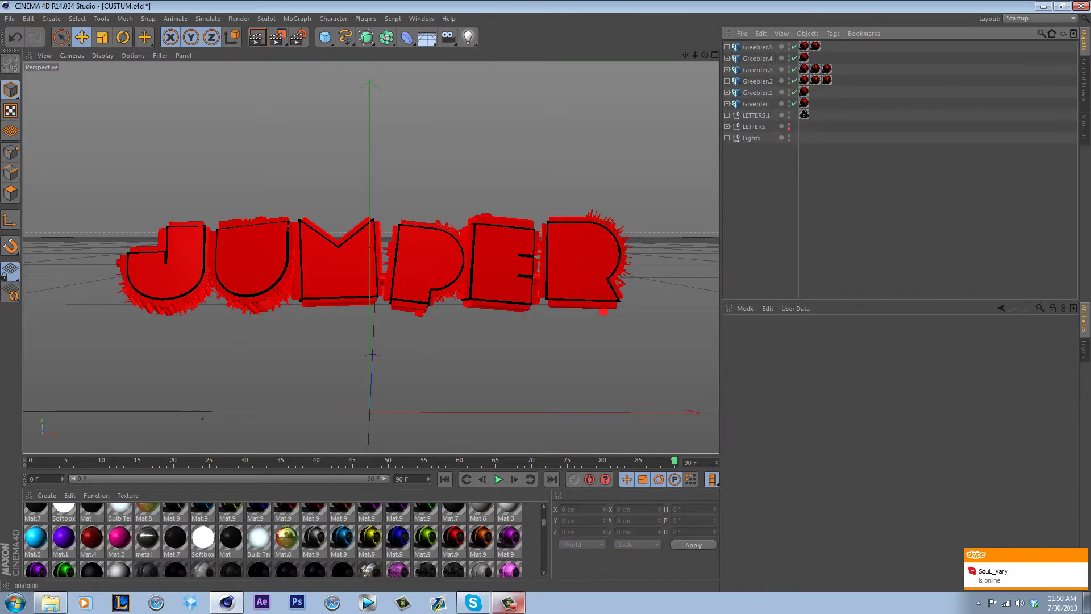
# Browse the existing materials and create a new default material.
pyautogui.scroll(-5, 272, 539)
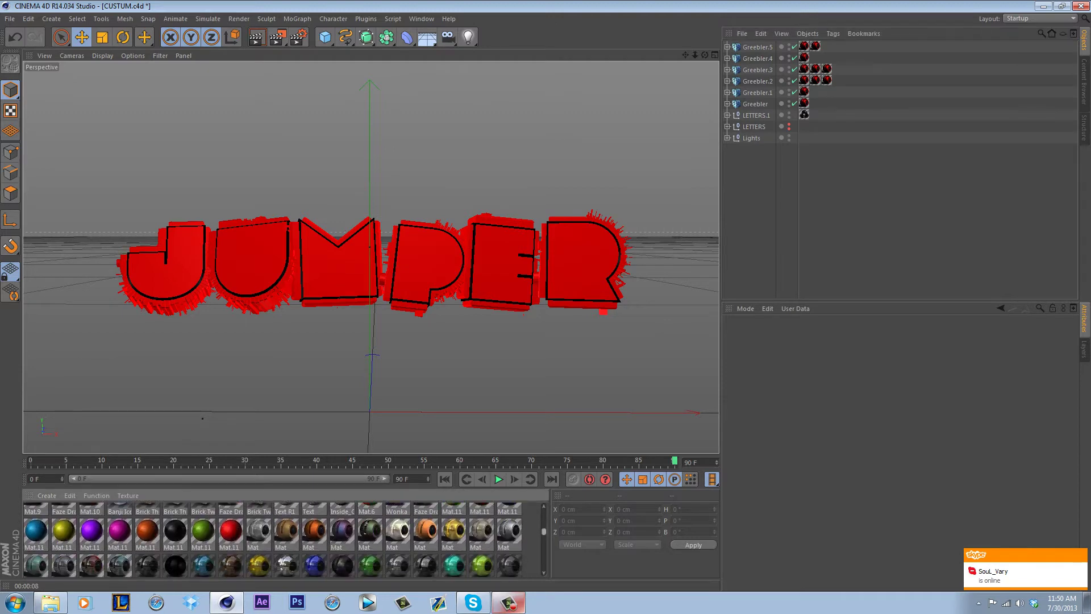
pyautogui.scroll(-10, 272, 539)
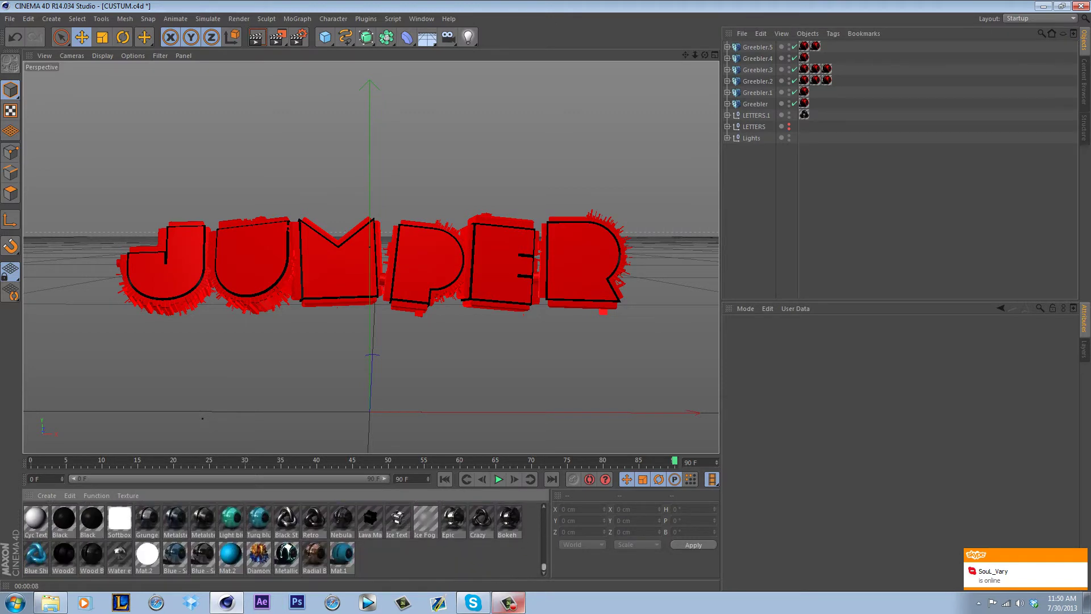
pyautogui.hotkey('ctrl', 'n')
pyautogui.scroll(8, 273, 540)
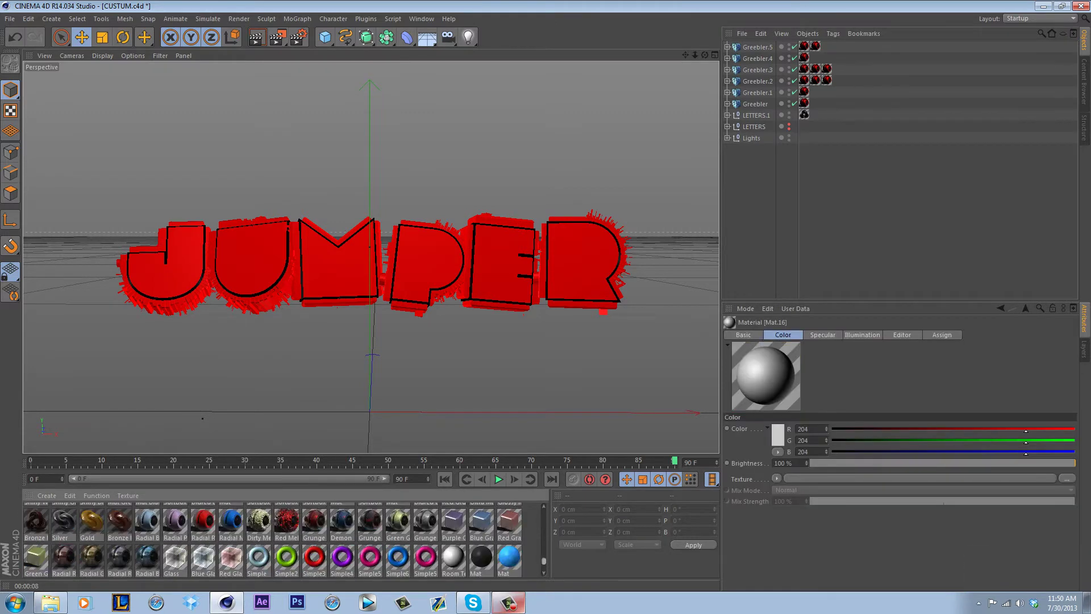
pyautogui.scroll(15, 284, 539)
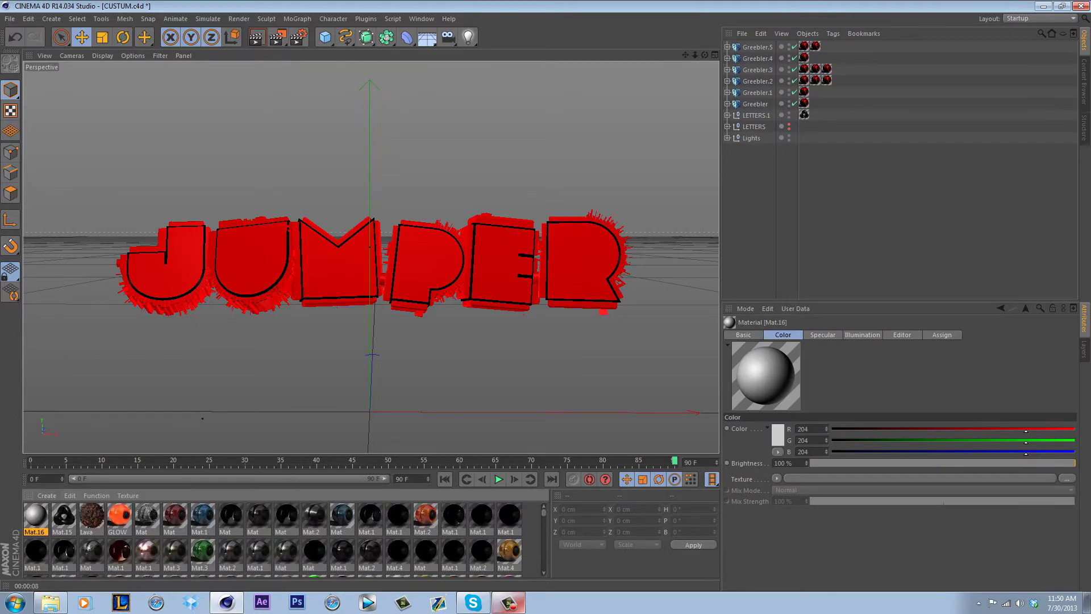
# Set Mat.16's reflection color to RGB 239, 239, 240 and its base color to pure red, RGB 255, 0, 0.
pyautogui.doubleClick(35, 516)
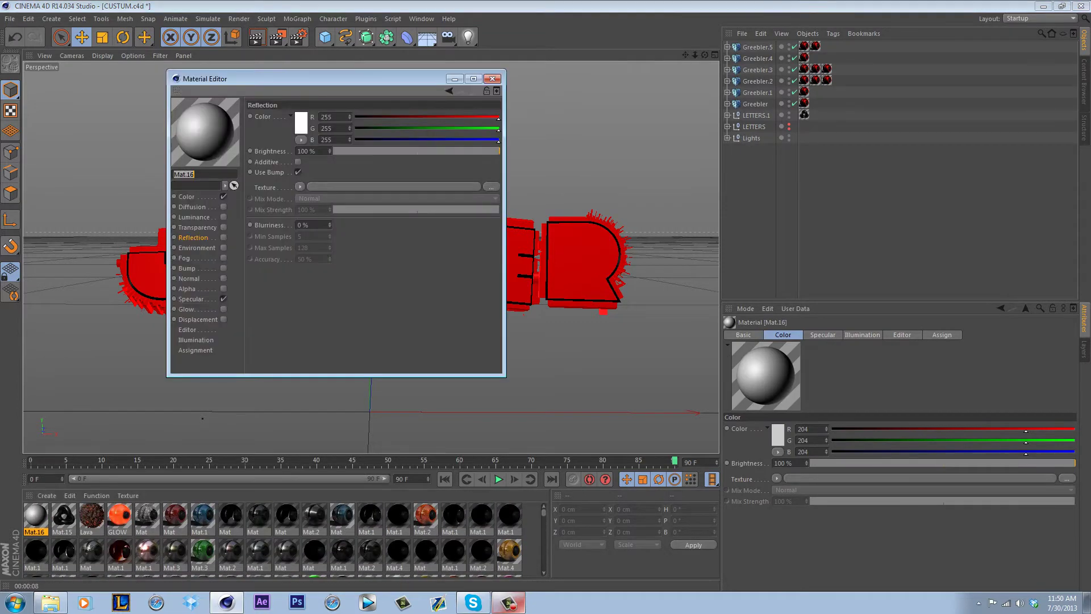
pyautogui.moveTo(497, 129)
pyautogui.mouseDown()
pyautogui.moveTo(355, 129)
pyautogui.moveTo(355, 140)
pyautogui.moveTo(499, 129)
pyautogui.moveTo(355, 129)
pyautogui.moveTo(498, 129)
pyautogui.mouseUp()
pyautogui.moveTo(356, 140); pyautogui.dragTo(490, 141)
pyautogui.click(187, 197)
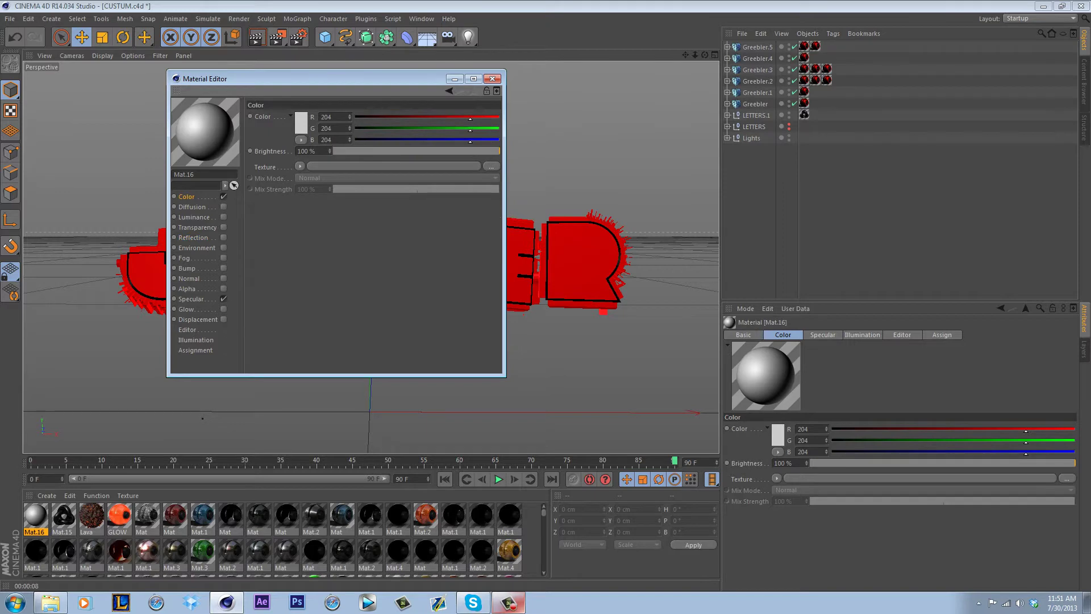
pyautogui.moveTo(469, 118); pyautogui.dragTo(355, 129)
pyautogui.moveTo(469, 140); pyautogui.dragTo(355, 141)
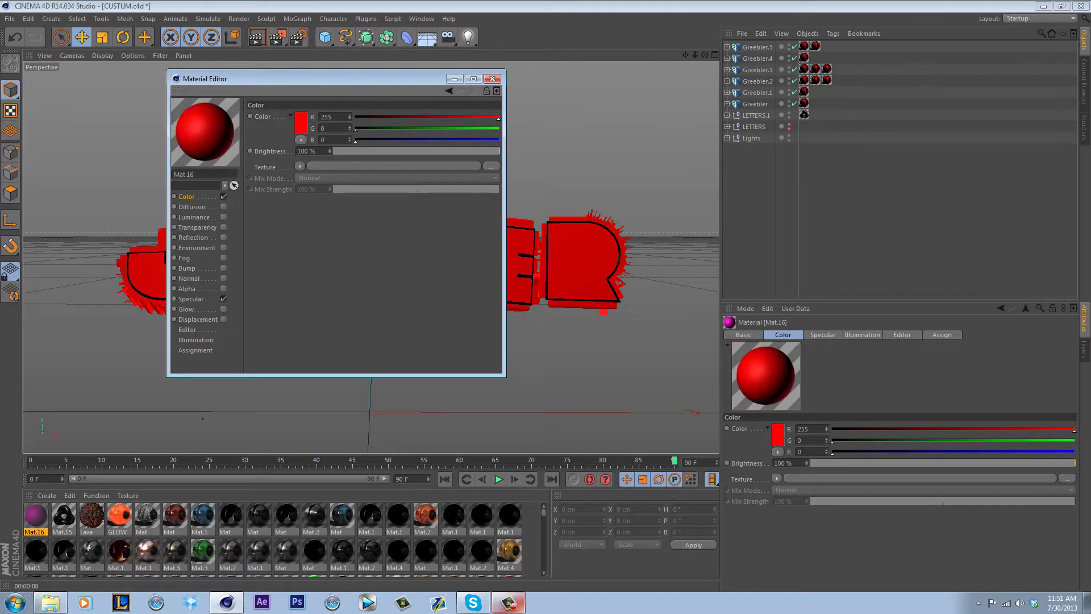
# Load a Fresnel texture into Mat.16's reflection with 21% mix strength and 16% reflection brightness.
pyautogui.click(193, 237)
pyautogui.click(299, 186)
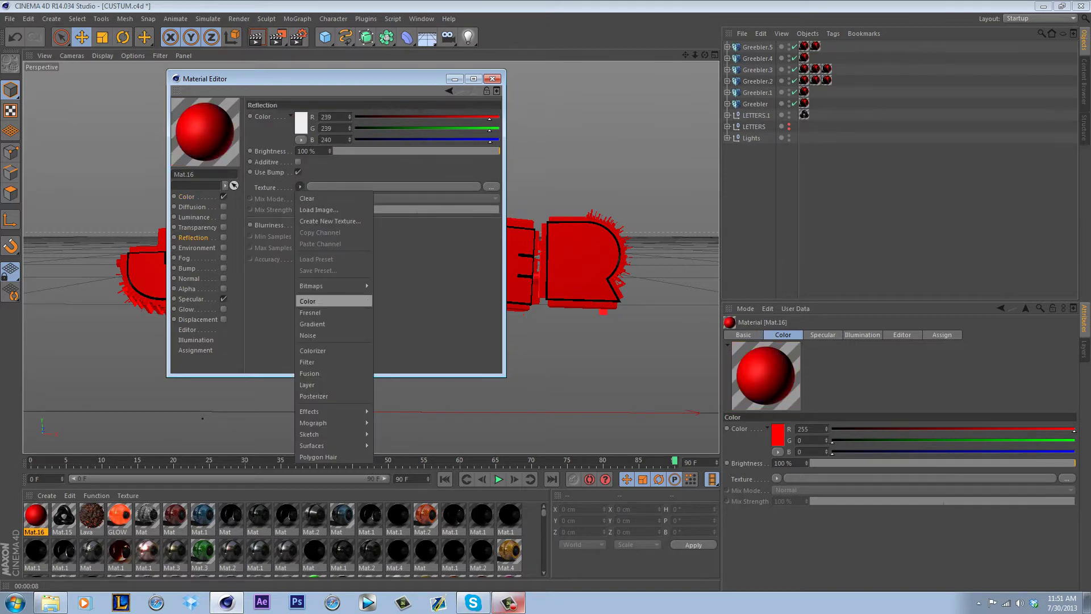
pyautogui.click(332, 312)
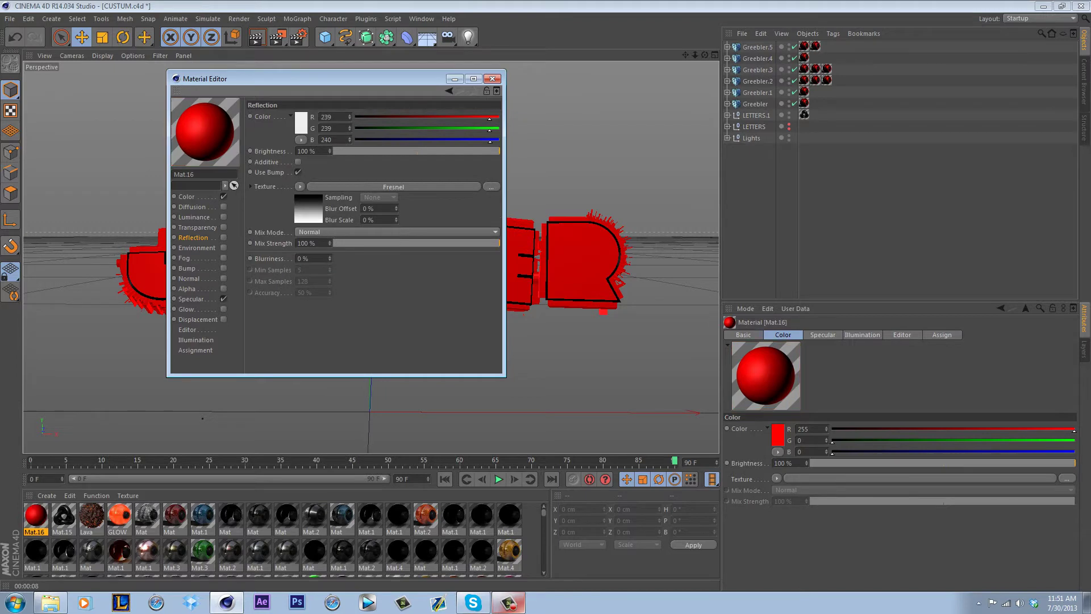
pyautogui.click(368, 243)
pyautogui.click(359, 151)
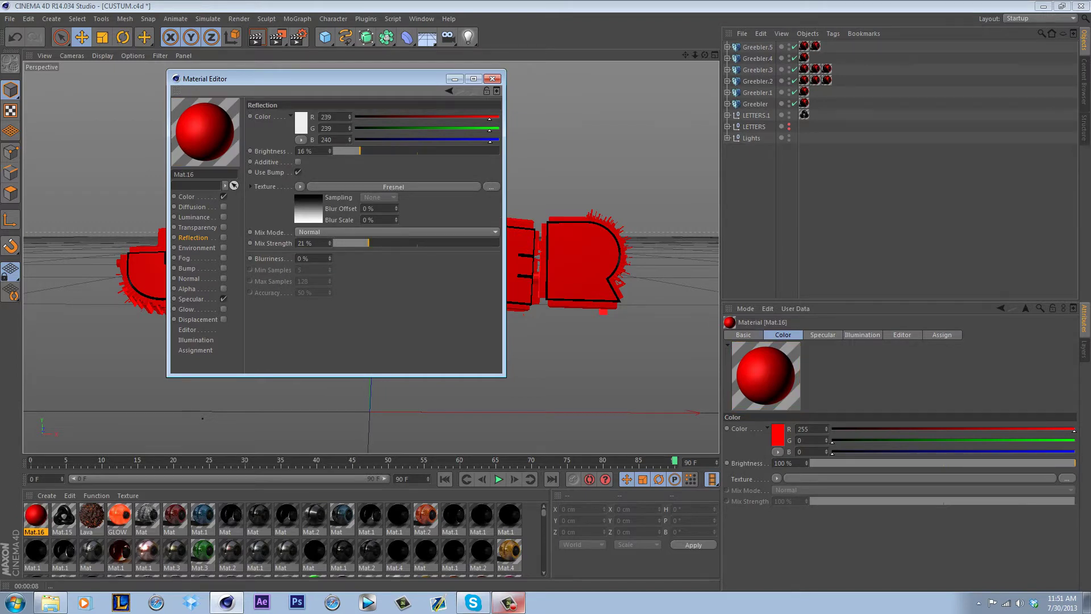
# Change Mat.16's preview shape to Knot and close the material editor.
pyautogui.click(496, 91)
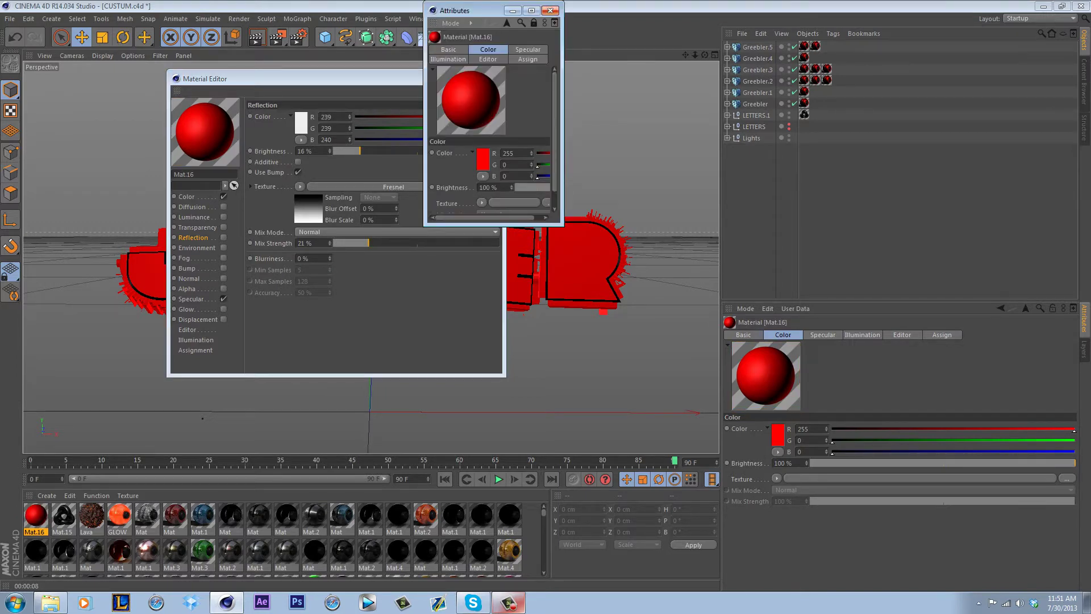
pyautogui.click(550, 11)
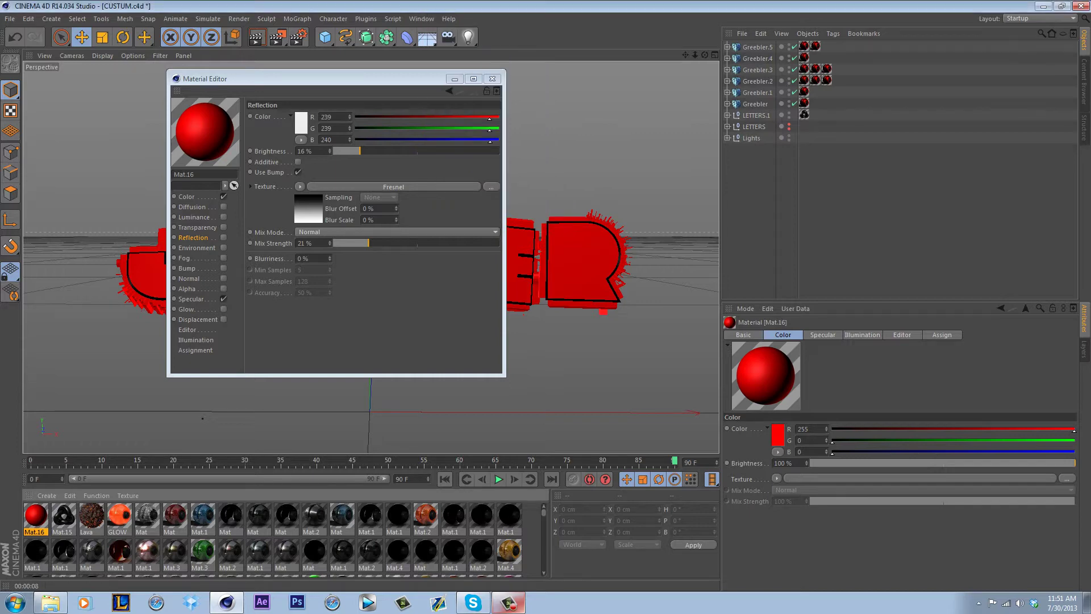
pyautogui.rightClick(209, 133)
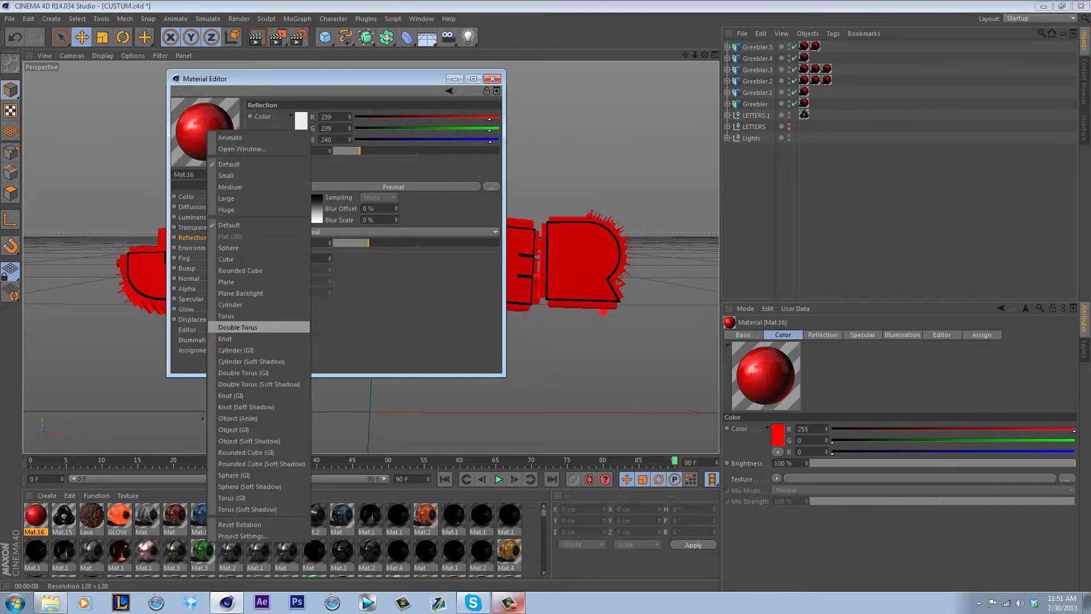
pyautogui.click(238, 339)
pyautogui.click(492, 79)
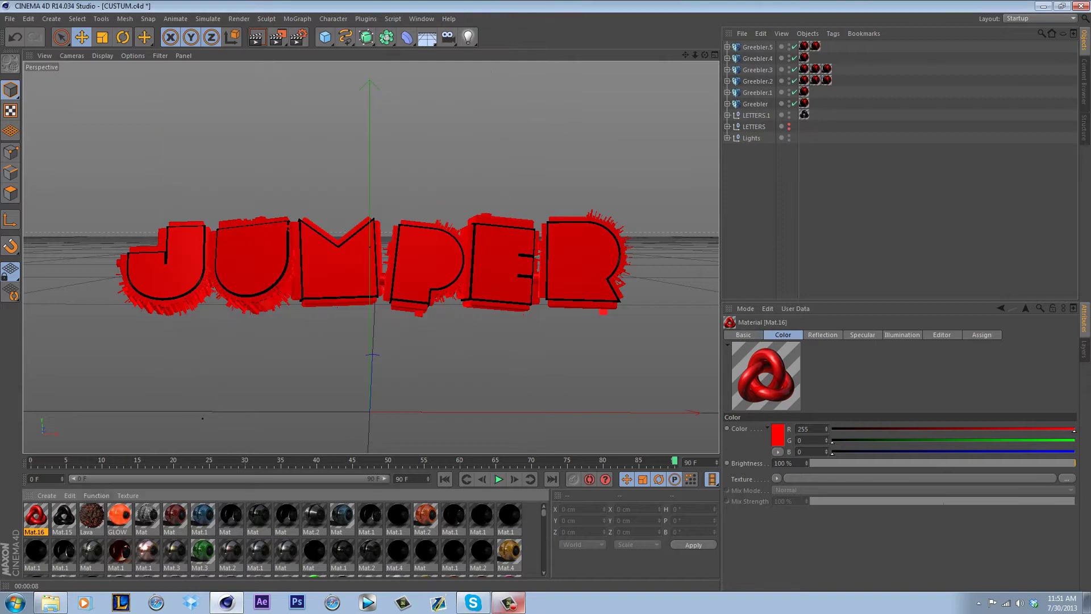
# Apply the Red Grunge Metal material to all six Greebler objects.
pyautogui.scroll(-10, 285, 540)
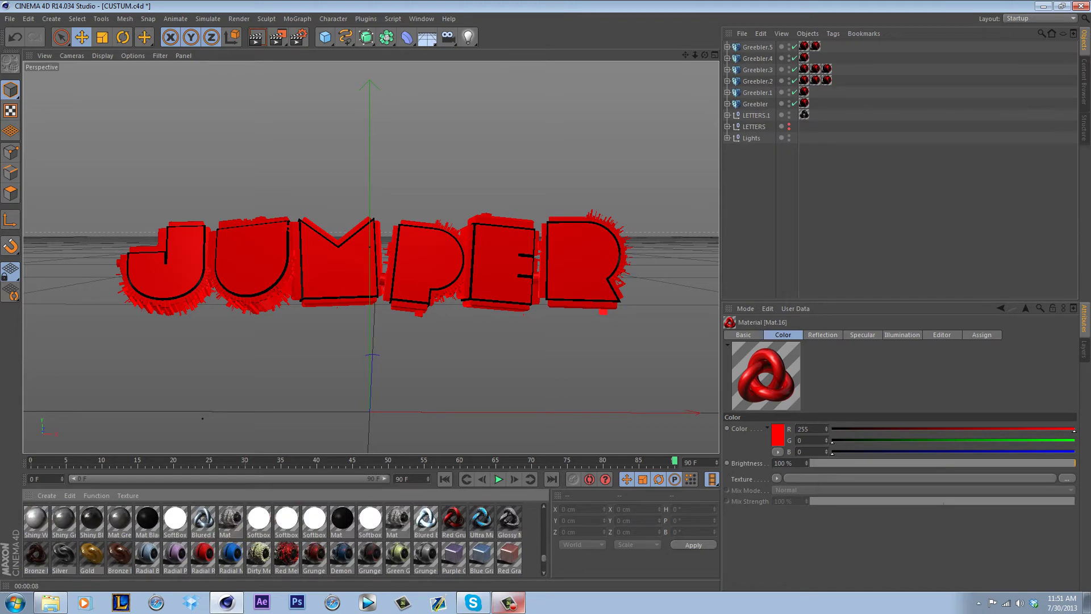
pyautogui.moveTo(453, 518); pyautogui.dragTo(757, 47)
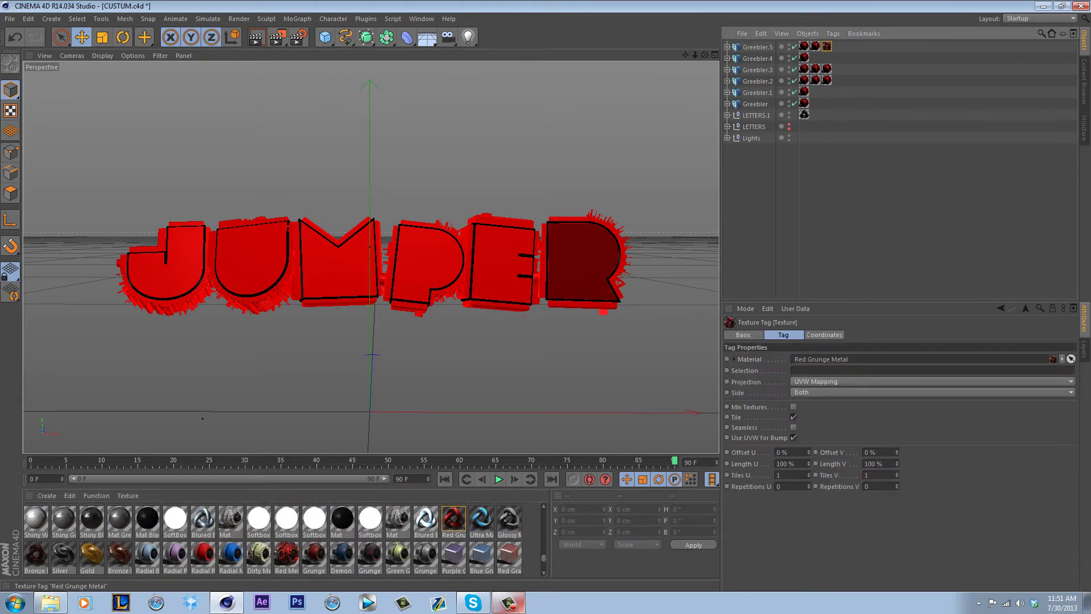
pyautogui.keyDown('ctrl'); pyautogui.moveTo(827, 46); pyautogui.dragTo(815, 58); pyautogui.keyUp('ctrl')
pyautogui.moveTo(453, 518); pyautogui.dragTo(426, 261)
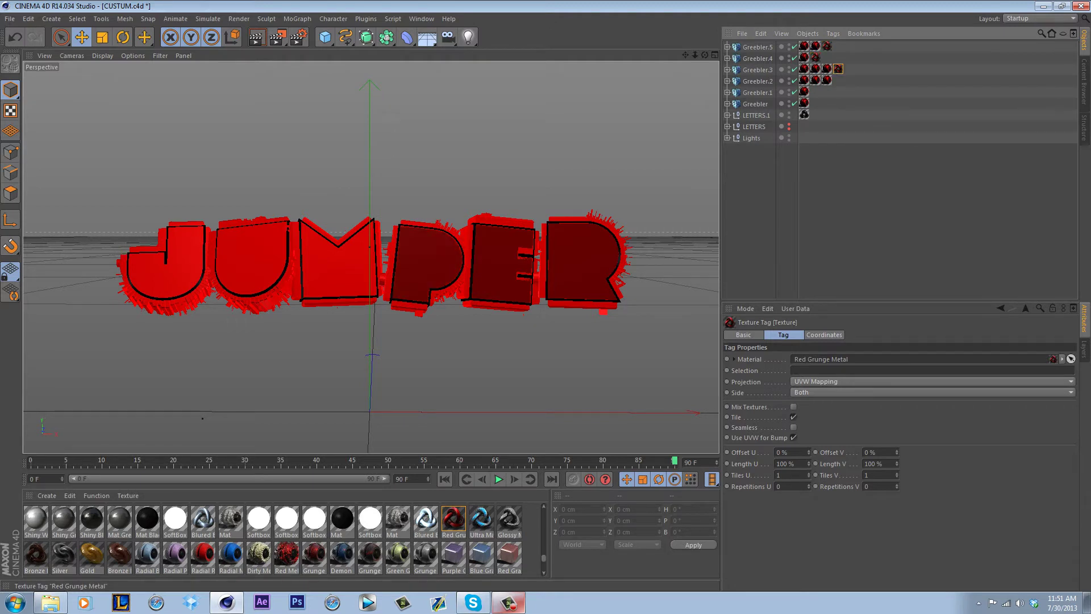
pyautogui.moveTo(454, 518); pyautogui.dragTo(338, 261)
pyautogui.keyDown('ctrl'); pyautogui.moveTo(838, 80); pyautogui.dragTo(815, 103); pyautogui.keyUp('ctrl')
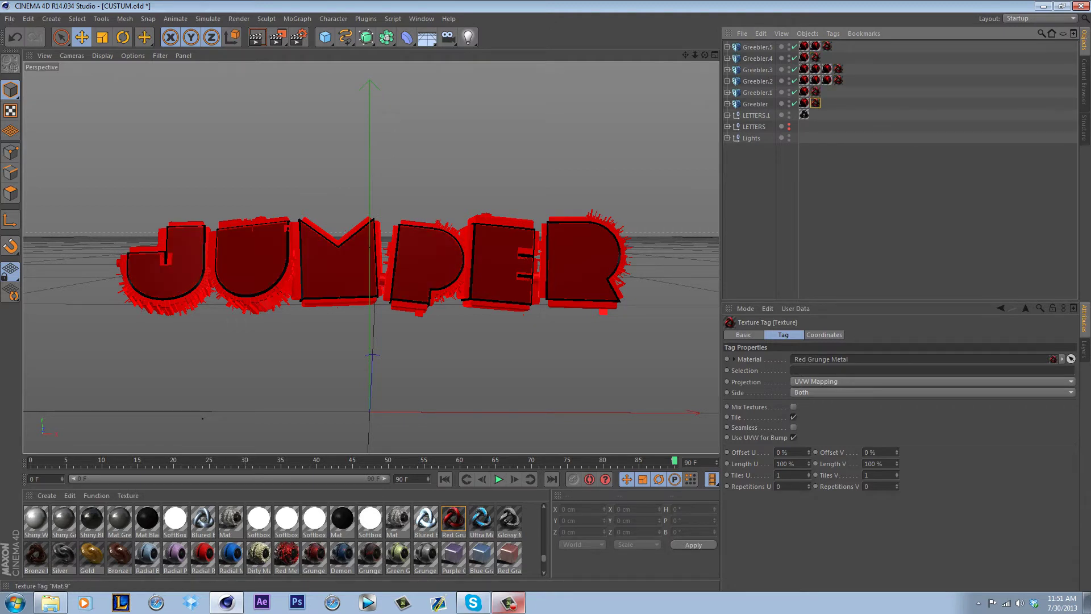
# Delete the older material tags from all six Greebler objects, keeping only Red Grunge Metal, and test-render the view.
pyautogui.click(804, 104)
pyautogui.press('Delete')
pyautogui.click(803, 92)
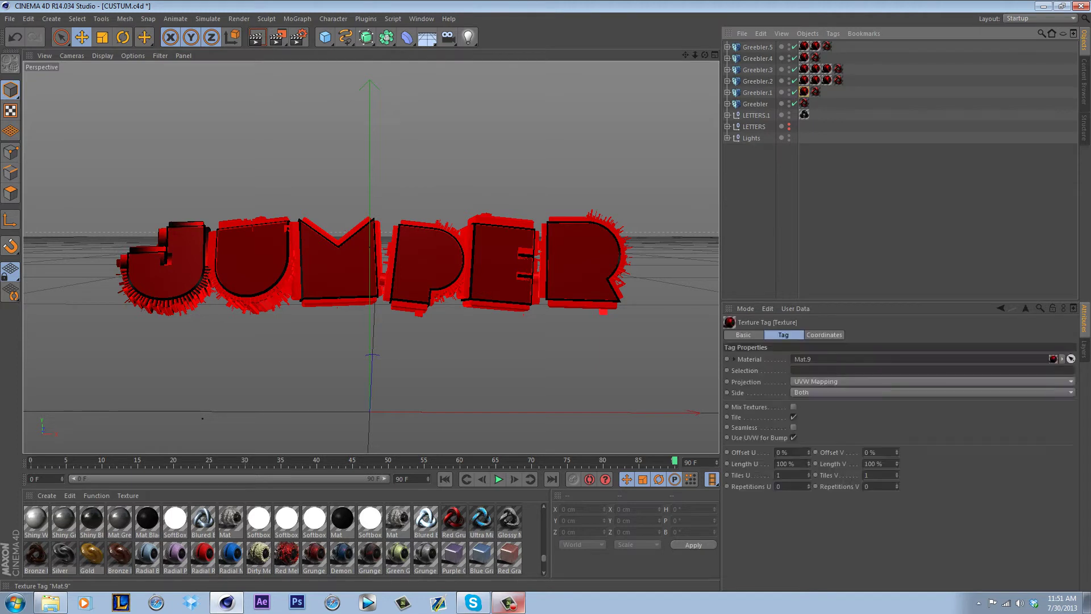
pyautogui.press('Delete')
pyautogui.click(827, 81)
pyautogui.press('Delete')
pyautogui.click(815, 80)
pyautogui.press('Delete')
pyautogui.click(804, 80)
pyautogui.press('Delete')
pyautogui.click(804, 69)
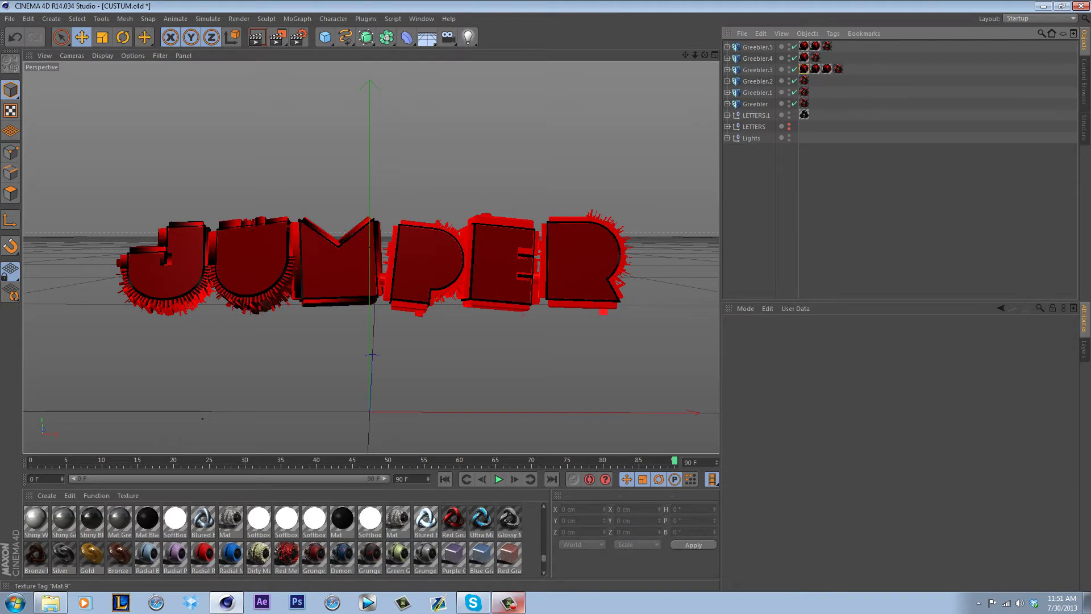
pyautogui.press('Delete')
pyautogui.click(804, 70)
pyautogui.press('Delete')
pyautogui.click(804, 69)
pyautogui.press('Delete')
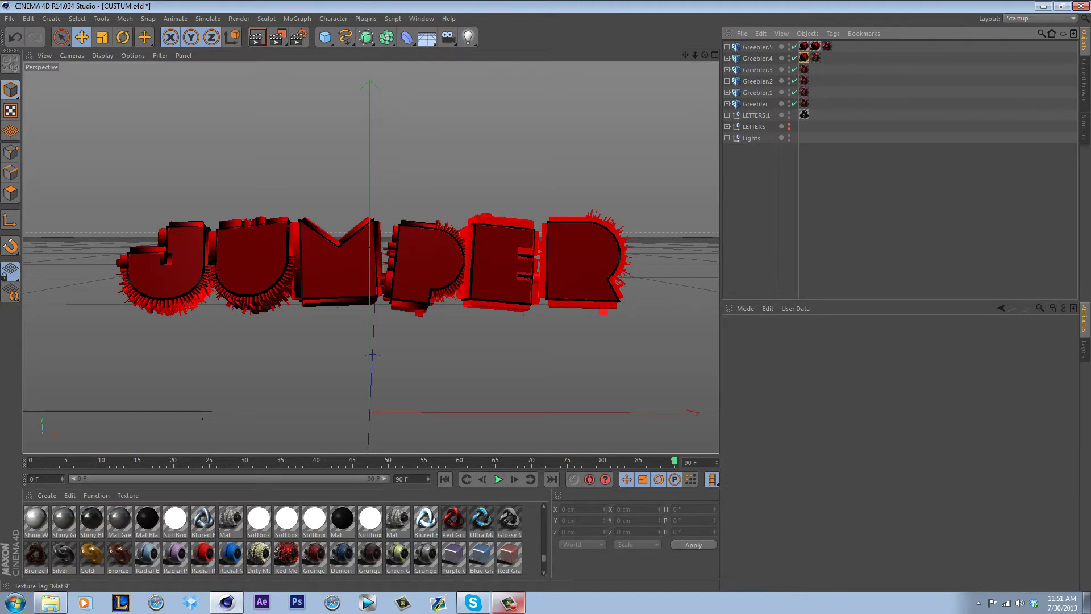
pyautogui.click(804, 58)
pyautogui.press('Delete')
pyautogui.click(804, 47)
pyautogui.press('Delete')
pyautogui.click(815, 46)
pyautogui.press('Delete')
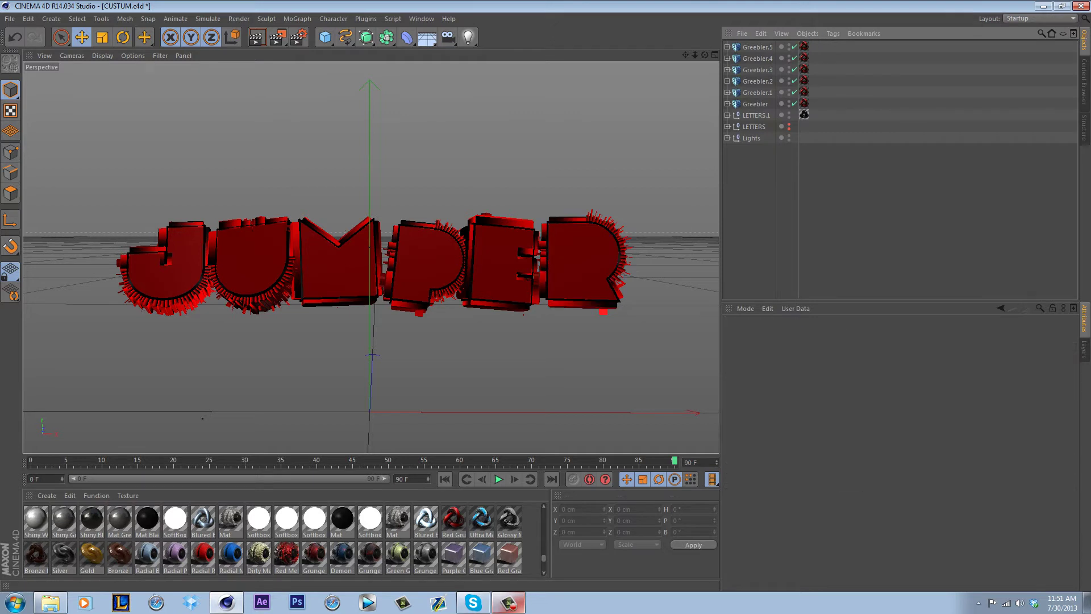
pyautogui.click(257, 38)
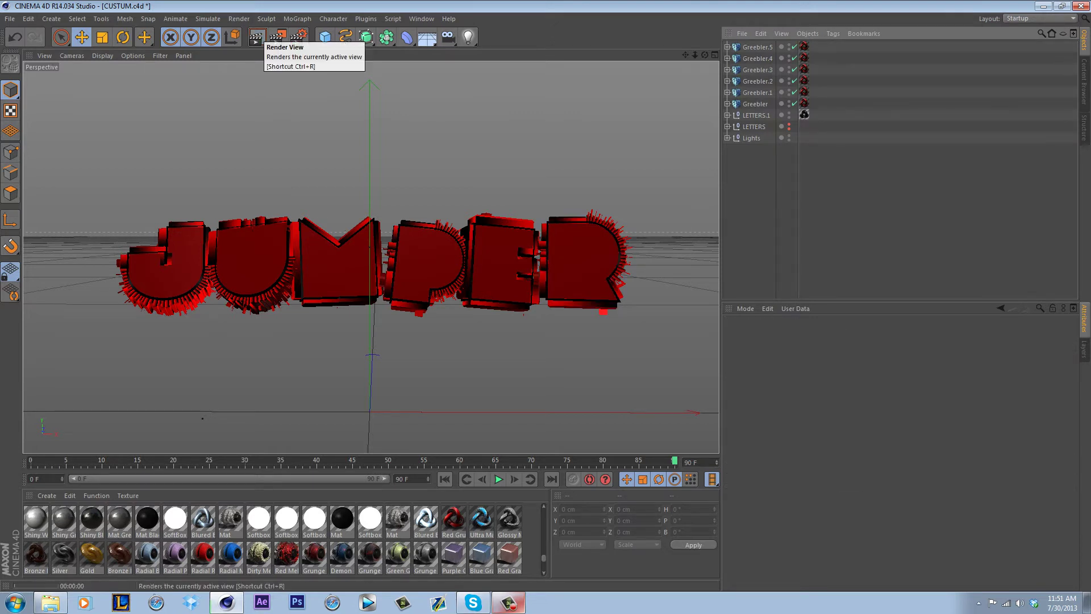
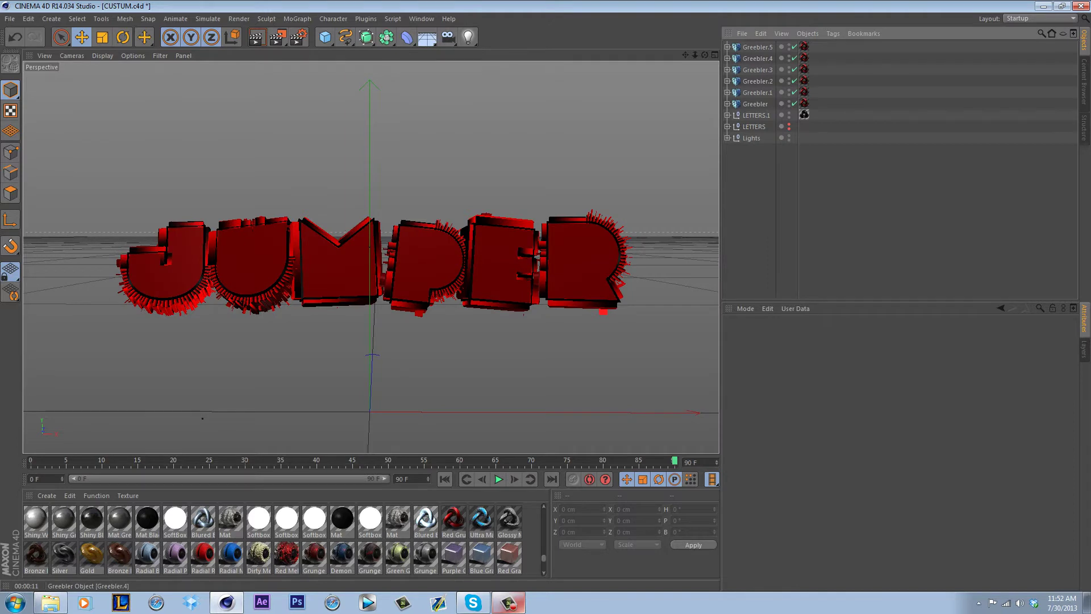
# Fit the six Red Grunge Metal texture tags to a region around the whole JUMPER text and test-render the view.
pyautogui.click(804, 47)
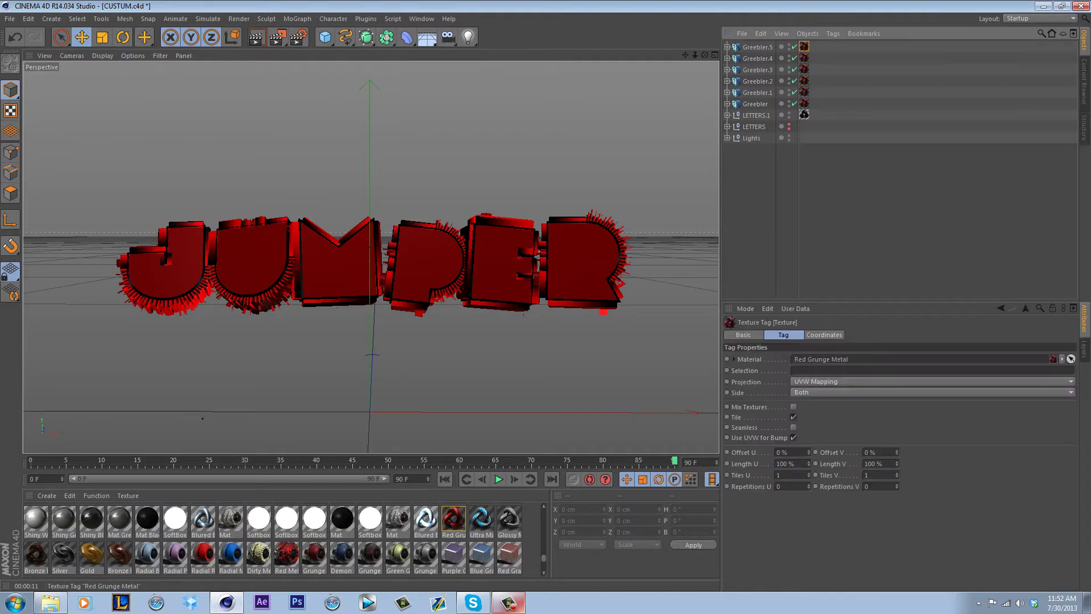
pyautogui.keyDown('shift'); pyautogui.click(804, 103); pyautogui.keyUp('shift')
pyautogui.rightClick(801, 46)
pyautogui.click(834, 221)
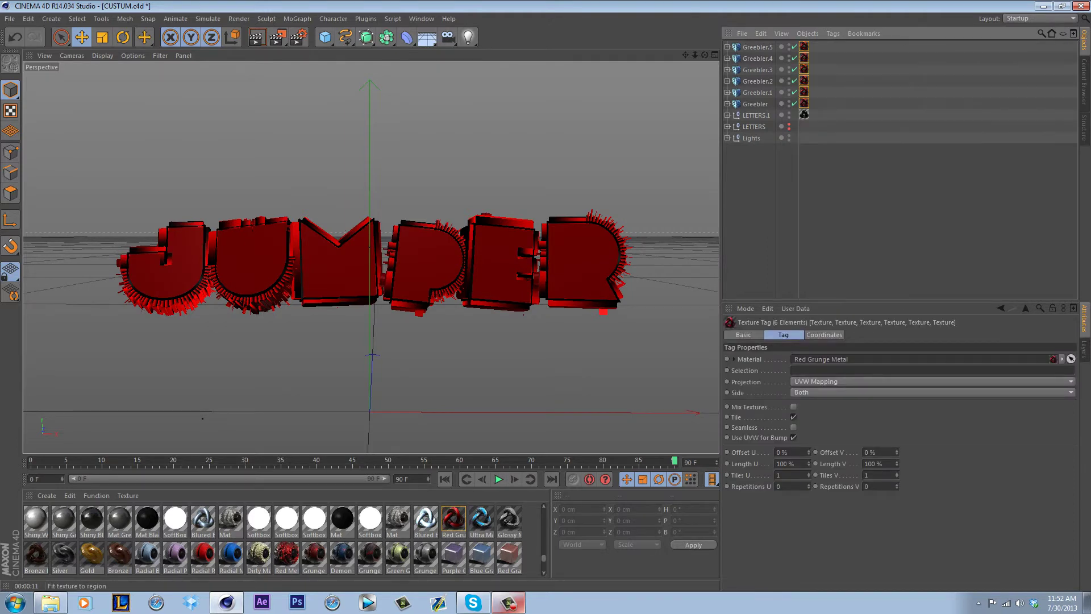
pyautogui.moveTo(75, 184); pyautogui.dragTo(654, 380)
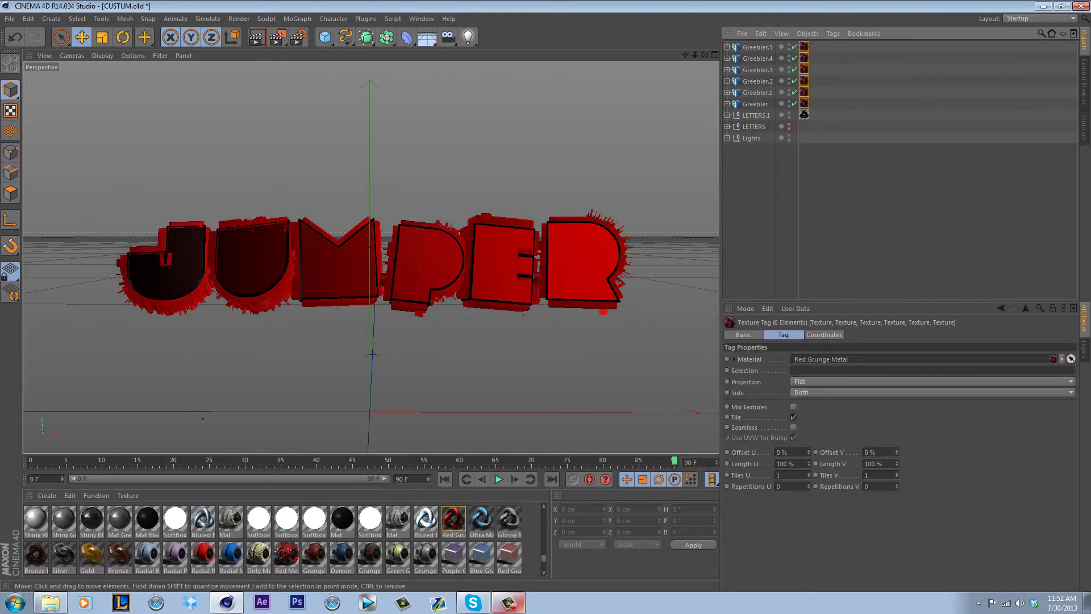
pyautogui.hotkey('ctrl', 'r')
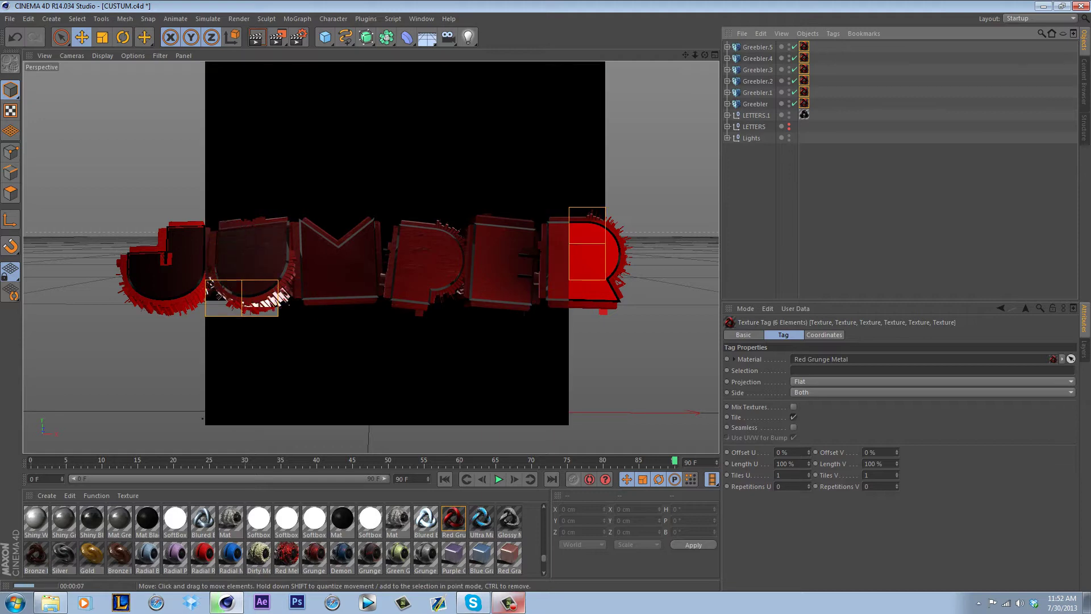
pyautogui.click(886, 216)
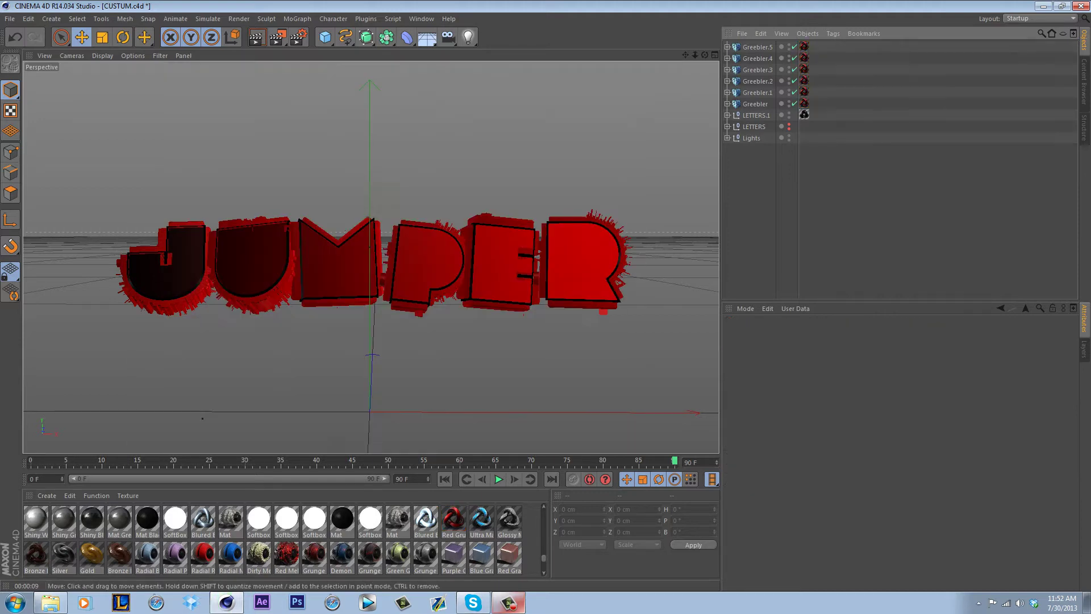
# Apply the Blue Shine material to Greebler.5 and delete the Red Grunge Metal tags from all six Greebler objects.
pyautogui.scroll(-15, 285, 540)
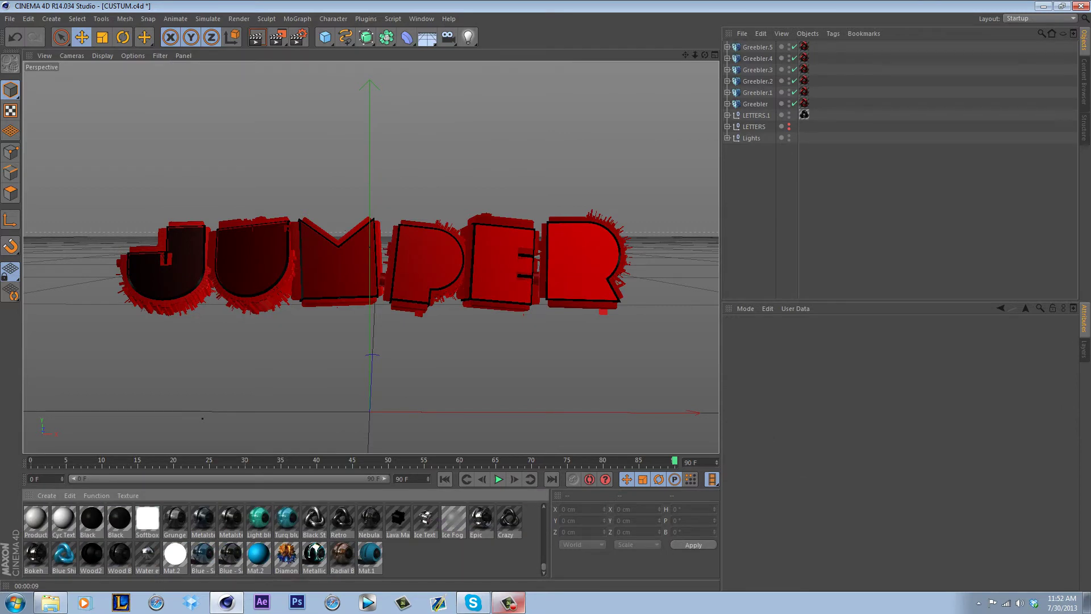
pyautogui.moveTo(64, 554); pyautogui.dragTo(757, 47)
pyautogui.click(804, 47)
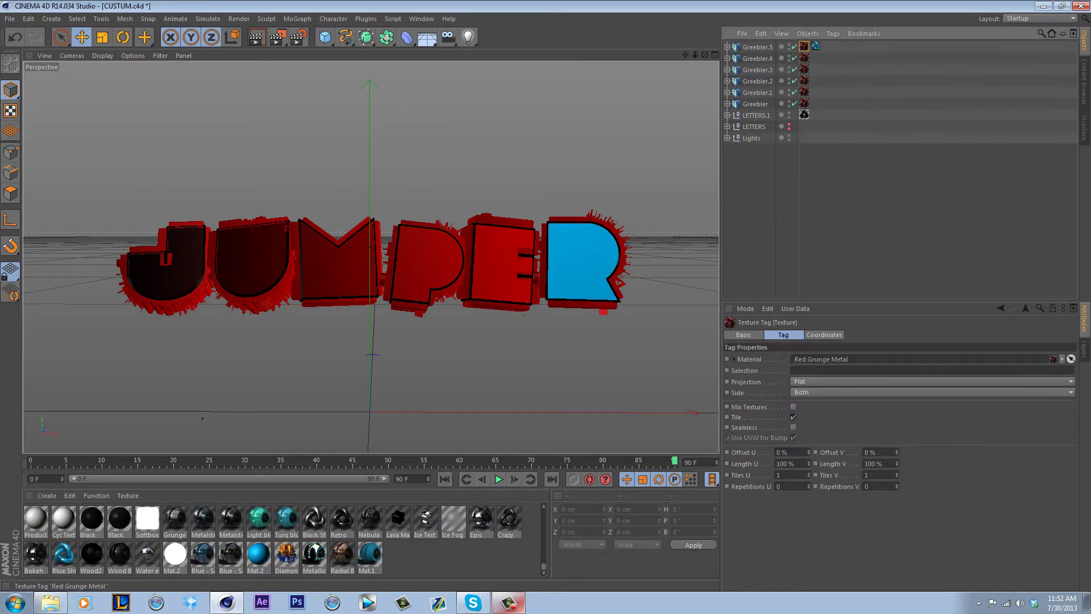
pyautogui.press('Delete')
pyautogui.click(804, 58)
pyautogui.press('Delete')
pyautogui.click(804, 69)
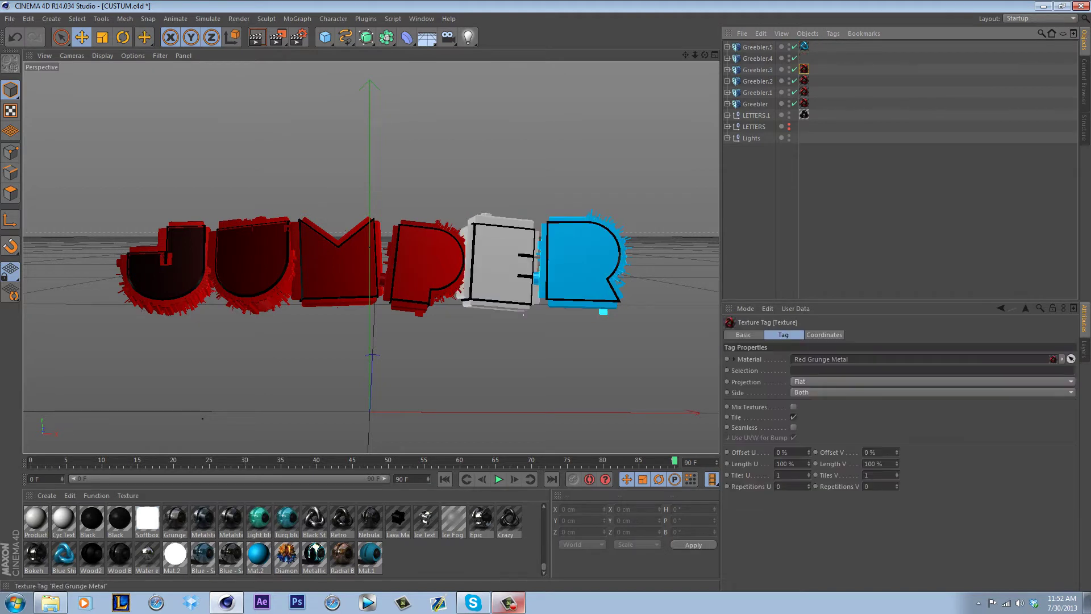
pyautogui.press('Delete')
pyautogui.click(804, 81)
pyautogui.press('Delete')
pyautogui.click(804, 92)
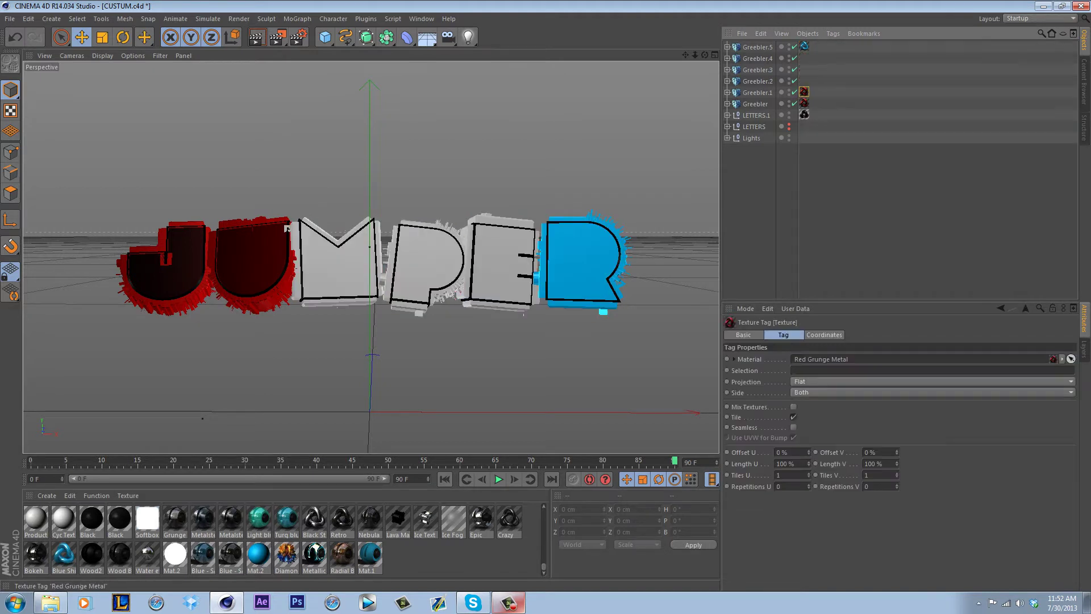
pyautogui.press('Delete')
pyautogui.click(804, 103)
pyautogui.press('Delete')
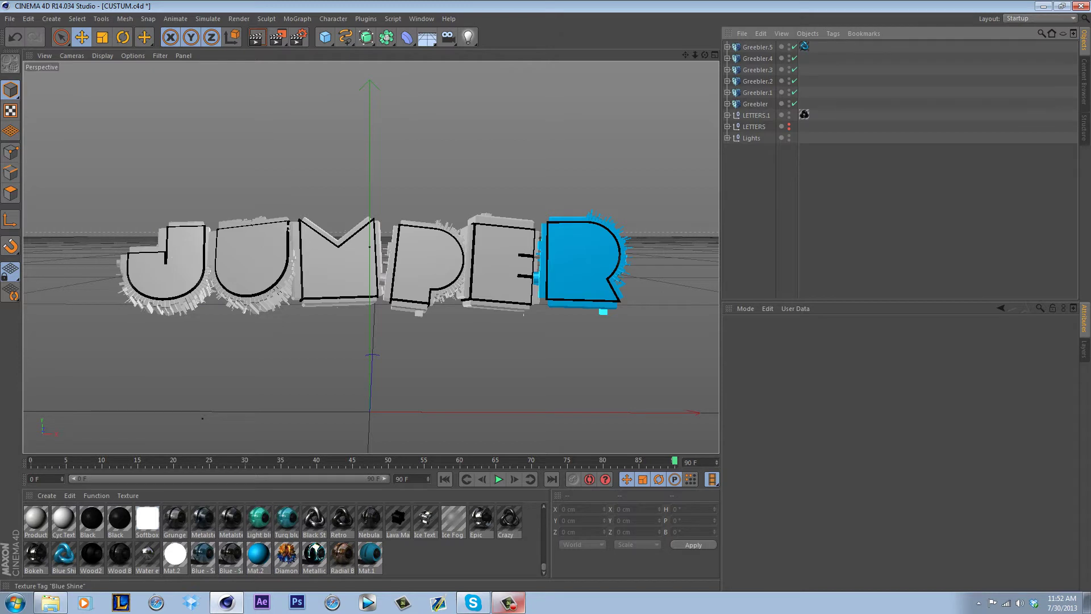
# Copy the Blue Shine texture tag from Greebler.5 to the other five Greebler objects and test-render the view.
pyautogui.keyDown('ctrl'); pyautogui.moveTo(804, 47); pyautogui.dragTo(804, 104); pyautogui.keyUp('ctrl')
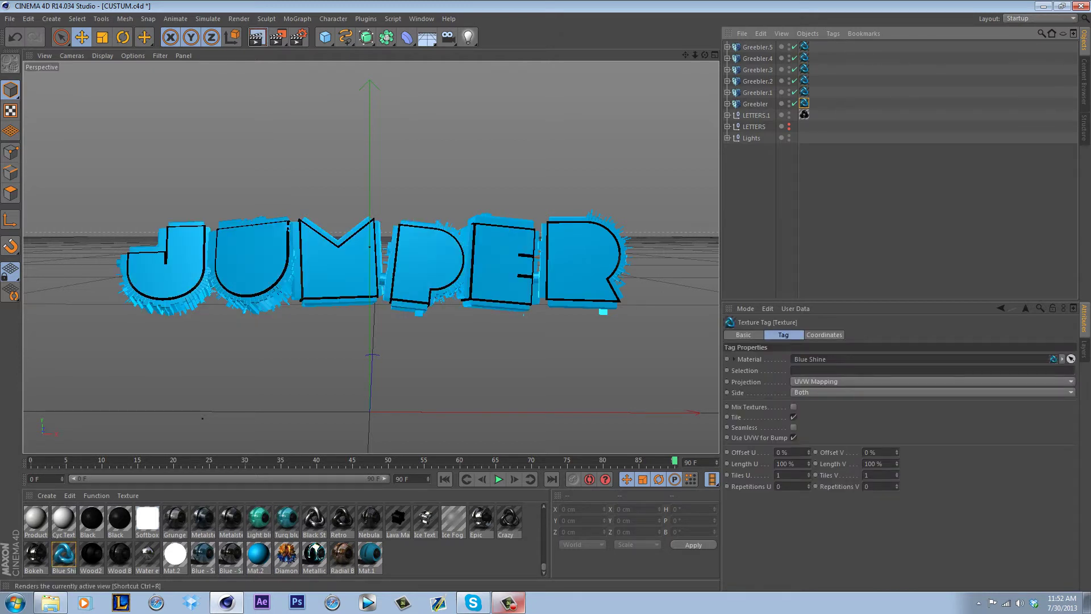
pyautogui.click(257, 37)
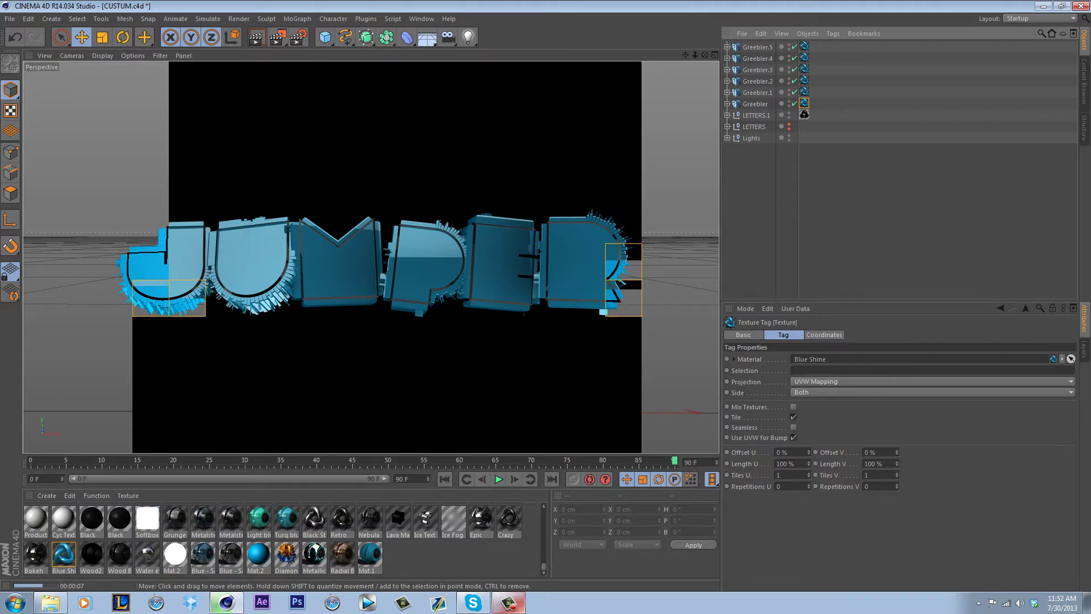
pyautogui.click(841, 104)
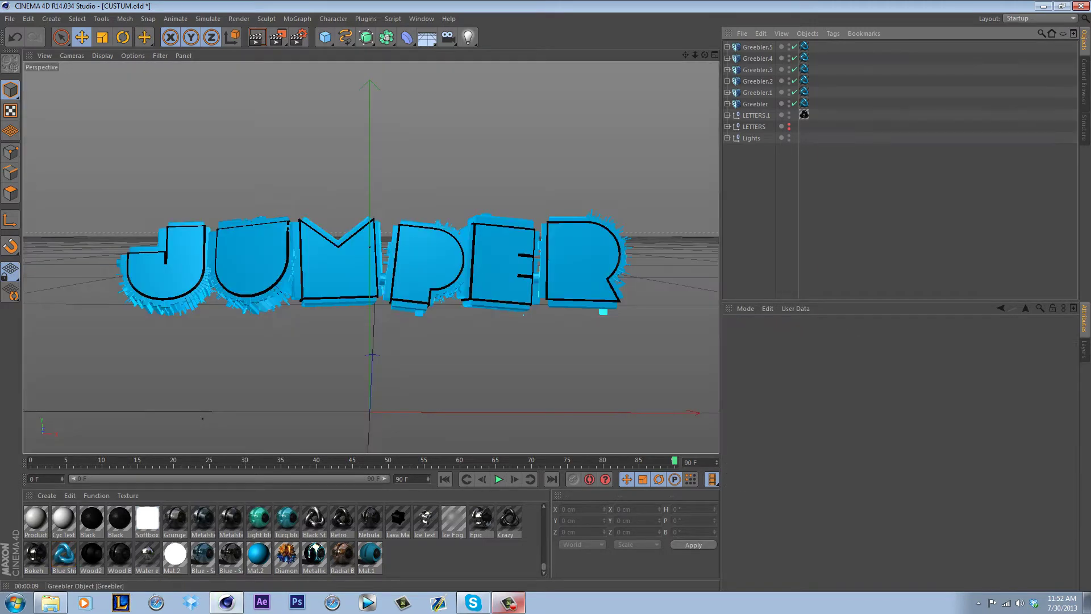
# Select the six Greebler objects, LETTERS.1 and LETTERS, and move them down to about Y 79 cm, between the softbox lights.
pyautogui.click(757, 47)
pyautogui.keyDown('shift'); pyautogui.click(755, 104); pyautogui.keyUp('shift')
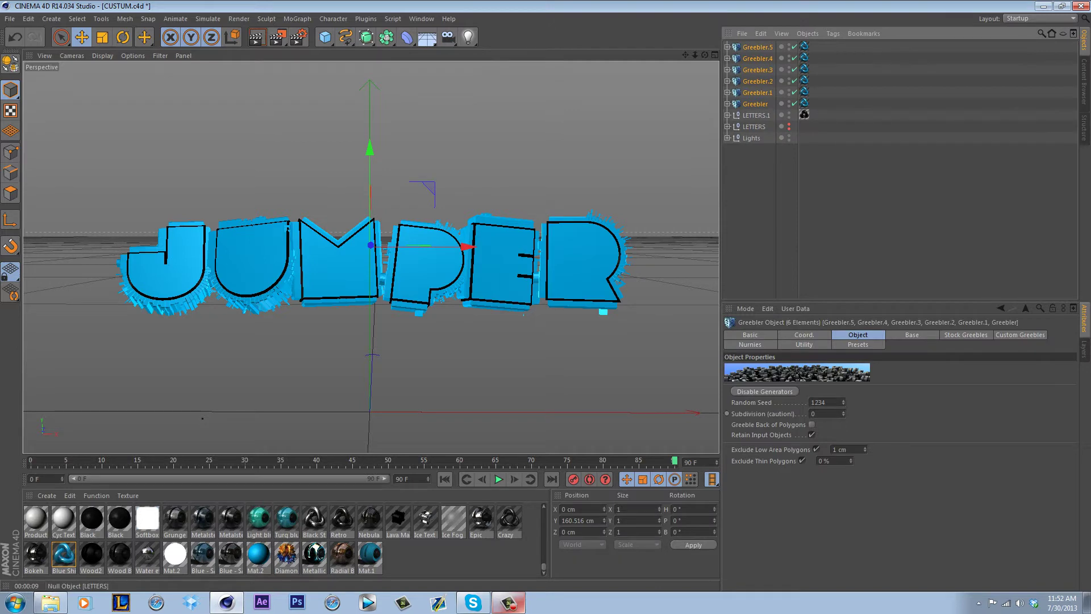
pyautogui.keyDown('shift'); pyautogui.click(754, 127); pyautogui.keyUp('shift')
pyautogui.scroll(-8, 292, 199)
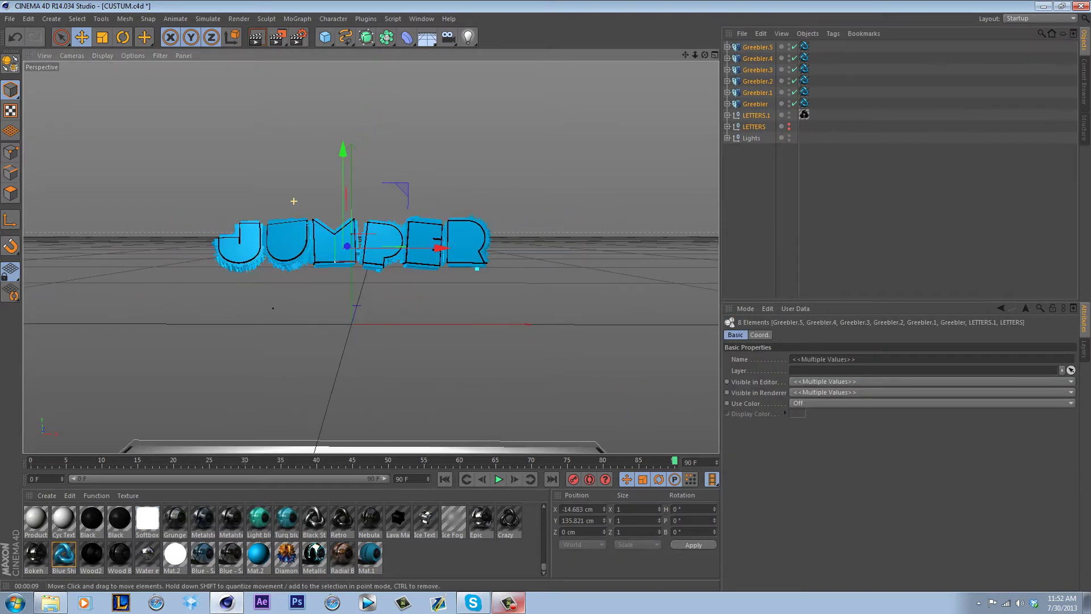
pyautogui.scroll(-3, 336, 151)
pyautogui.keyDown('alt'); pyautogui.moveTo(369, 256); pyautogui.dragTo(375, 261); pyautogui.keyUp('alt')
pyautogui.scroll(-2, 501, 115)
pyautogui.keyDown('alt'); pyautogui.moveTo(500, 114); pyautogui.dragTo(371, 257); pyautogui.keyUp('alt')
pyautogui.keyDown('alt'); pyautogui.moveTo(370, 257); pyautogui.dragTo(372, 259, button='middle'); pyautogui.keyUp('alt')
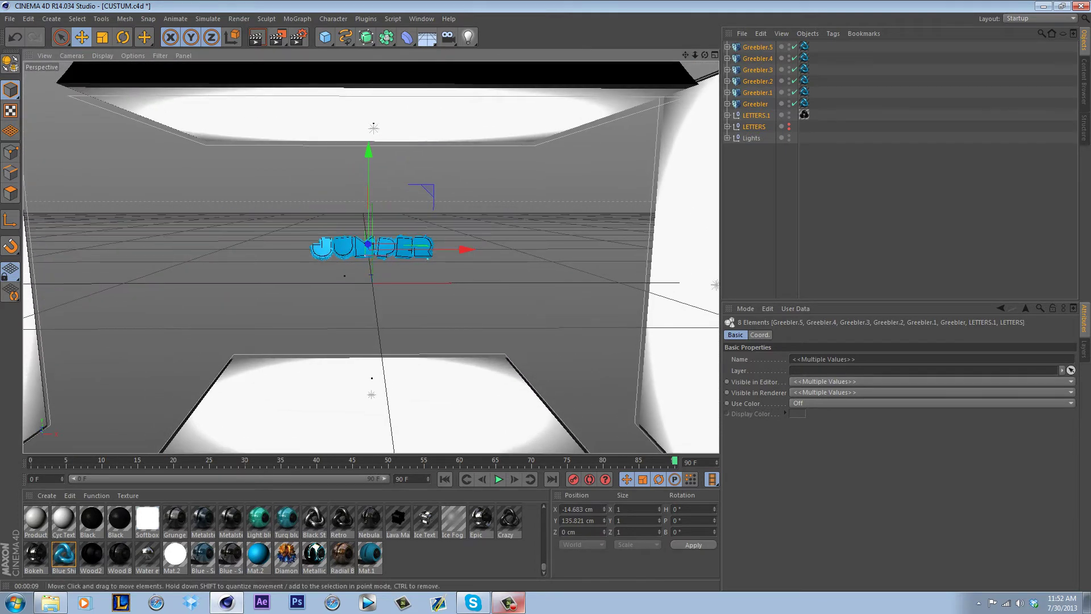
pyautogui.moveTo(368, 154); pyautogui.dragTo(369, 189)
# Scale the selected Greebler and LETTERS objects uniformly to 0.8 in X, Y and Z.
pyautogui.click(102, 37)
pyautogui.hotkey('ctrl', 'z')
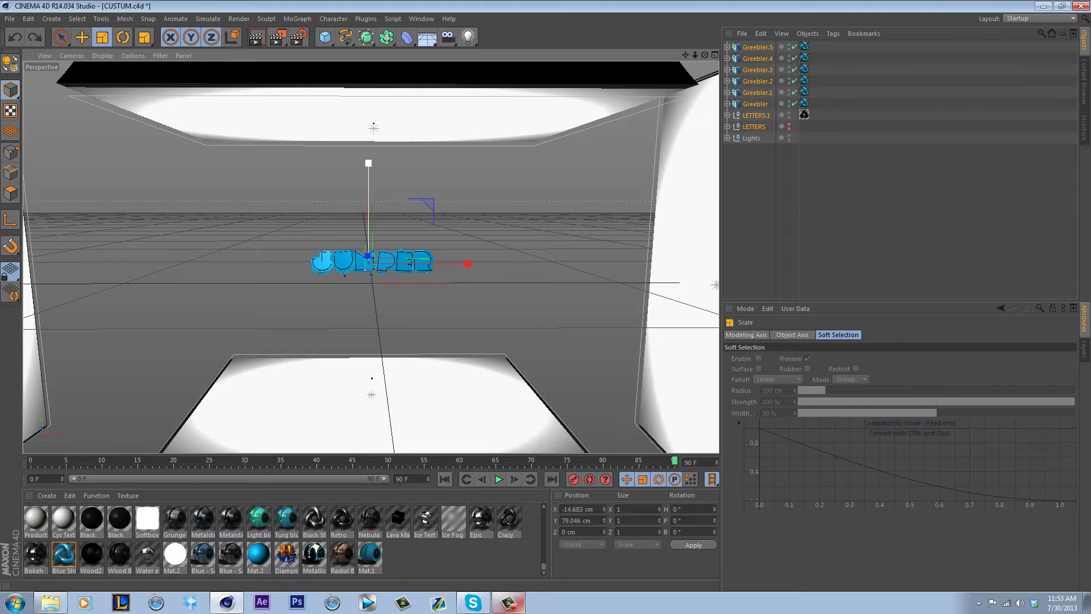
pyautogui.click(618, 509)
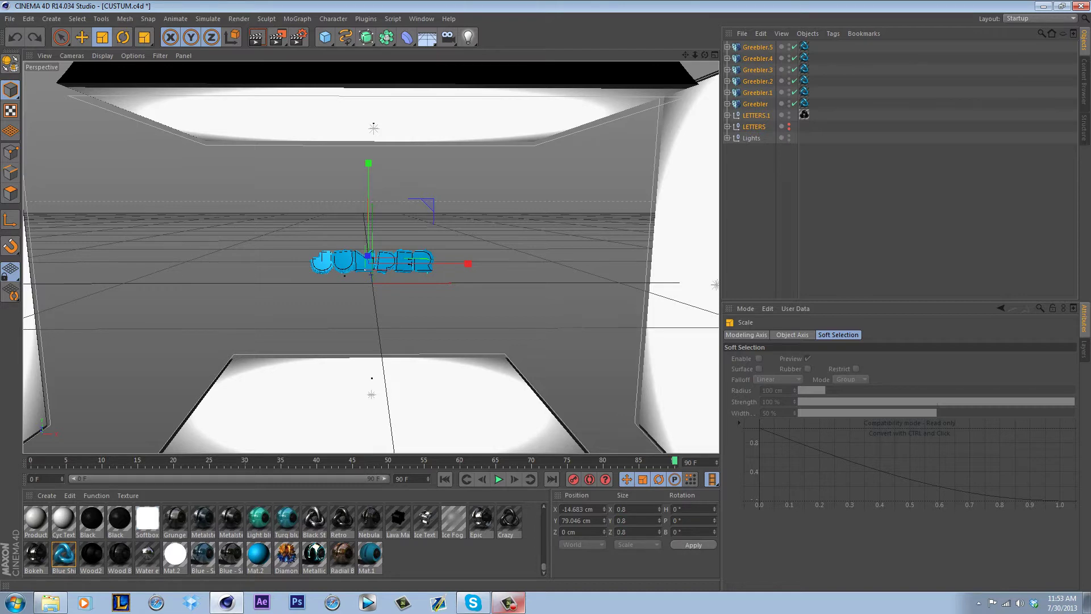
pyautogui.press('Return')
pyautogui.click(795, 210)
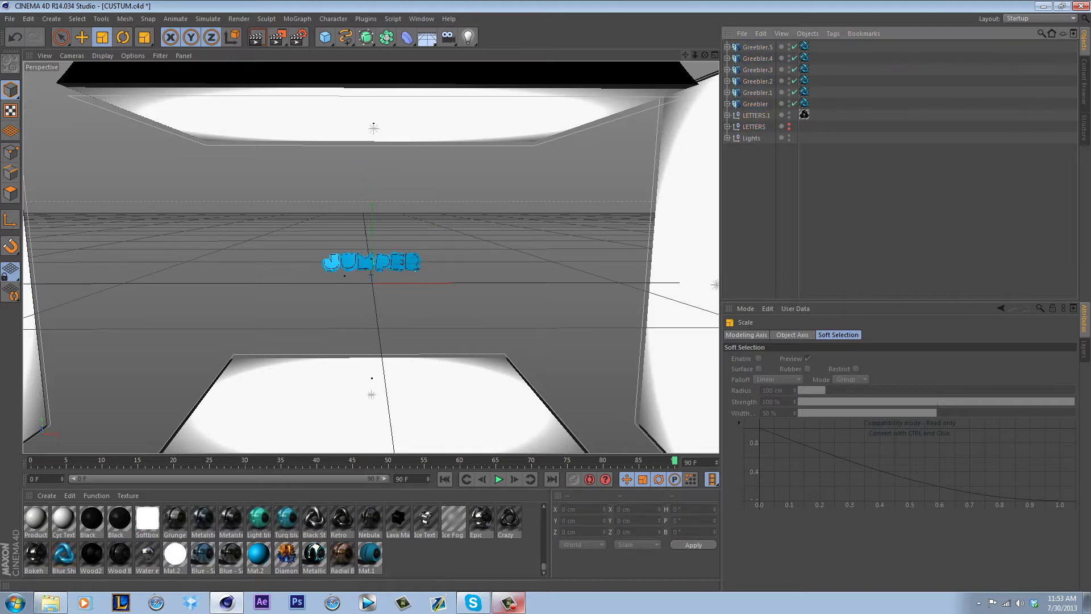
# Test-render a close view of the whole scaled JUMPER text.
pyautogui.moveTo(695, 55); pyautogui.dragTo(887, 55)
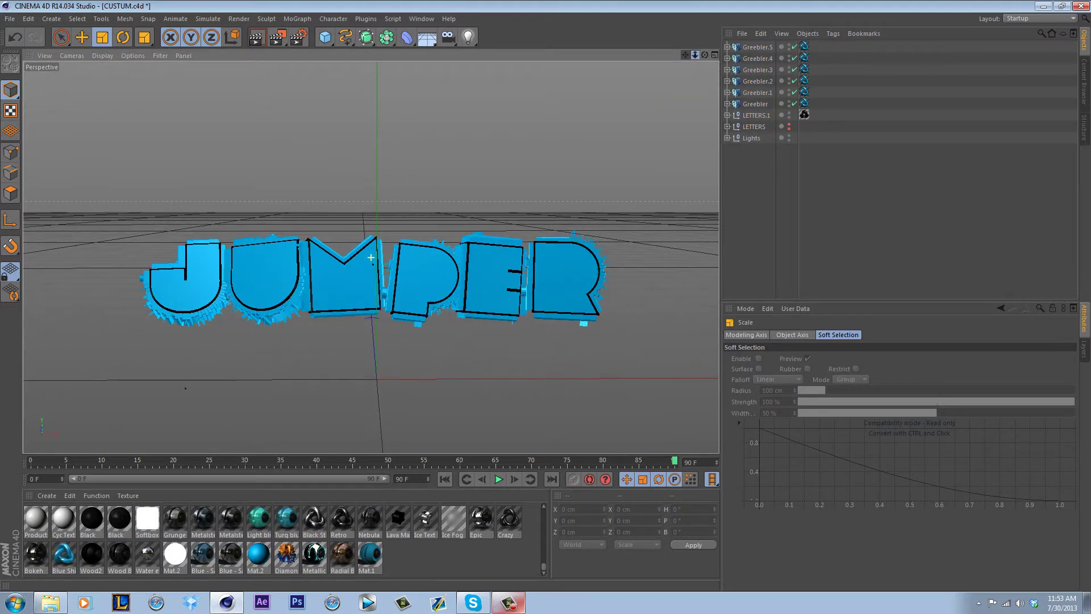
pyautogui.click(256, 36)
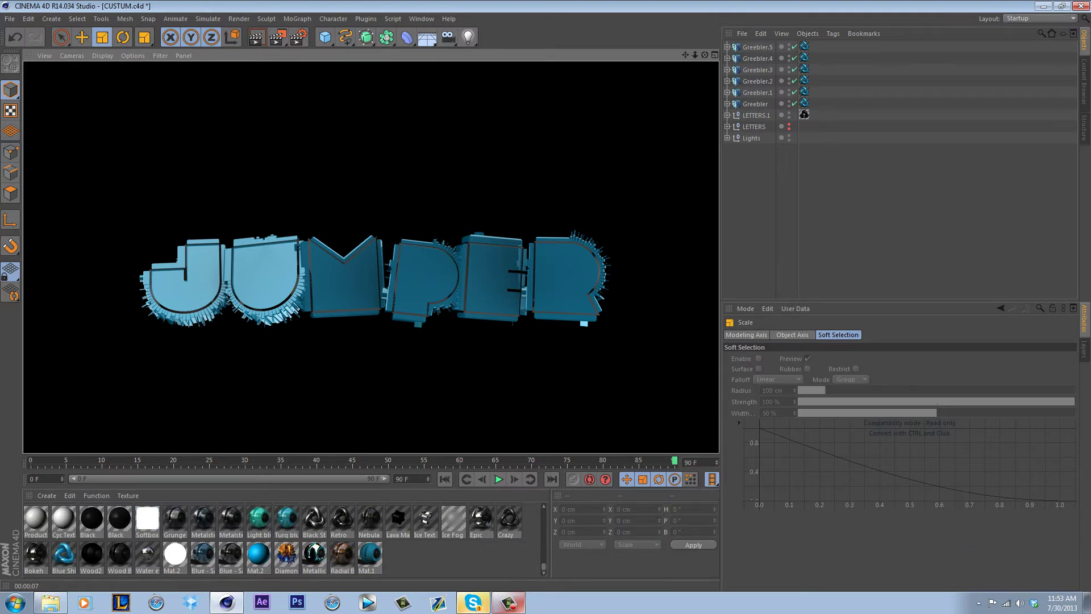
pyautogui.click(841, 216)
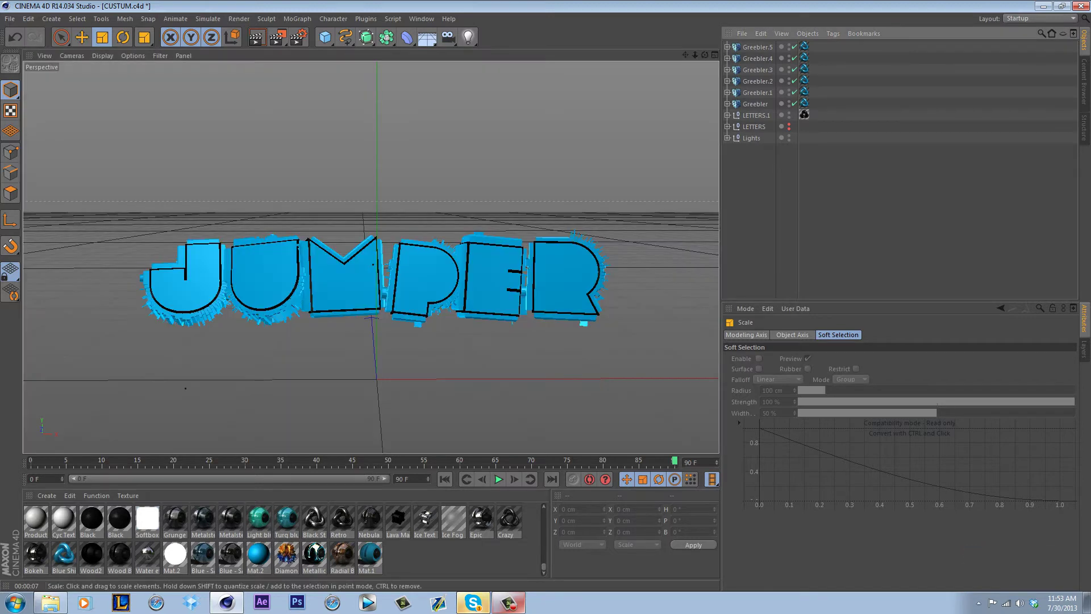
# Add a Tube primitive and rotate its pitch to about 90° so the opening faces the front.
pyautogui.moveTo(704, 55)
pyautogui.mouseDown()
pyautogui.moveTo(580, 93)
pyautogui.moveTo(685, 82)
pyautogui.moveTo(706, 56)
pyautogui.mouseUp()
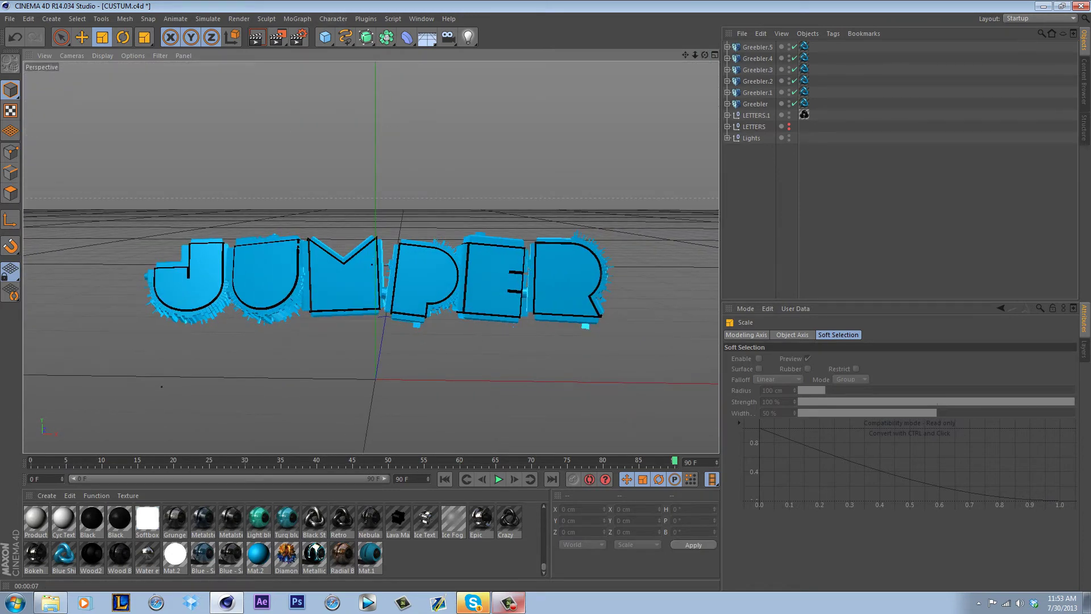
pyautogui.click(324, 37)
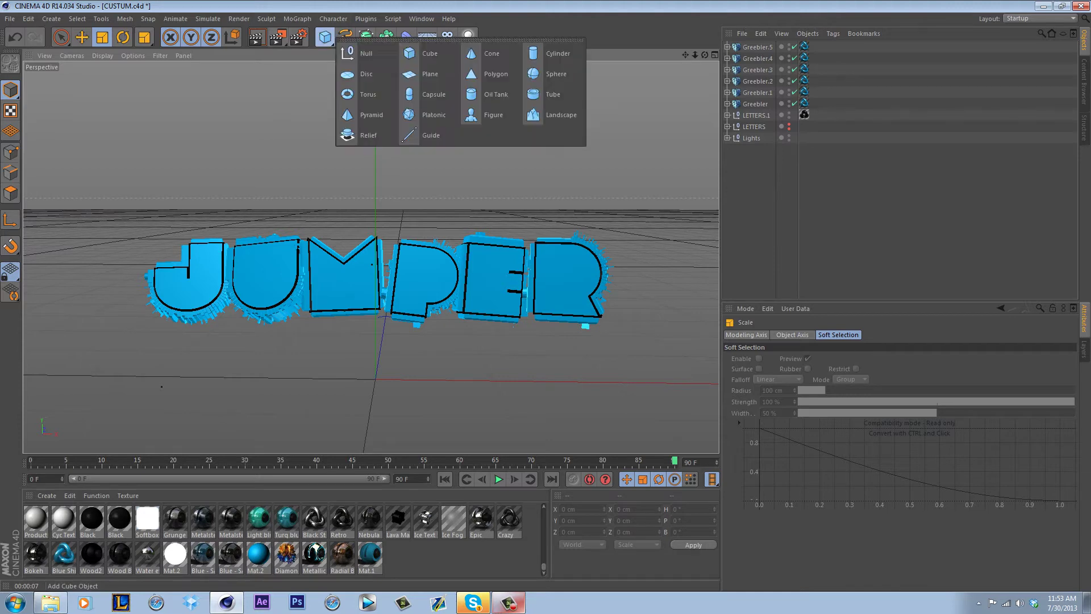
pyautogui.click(551, 94)
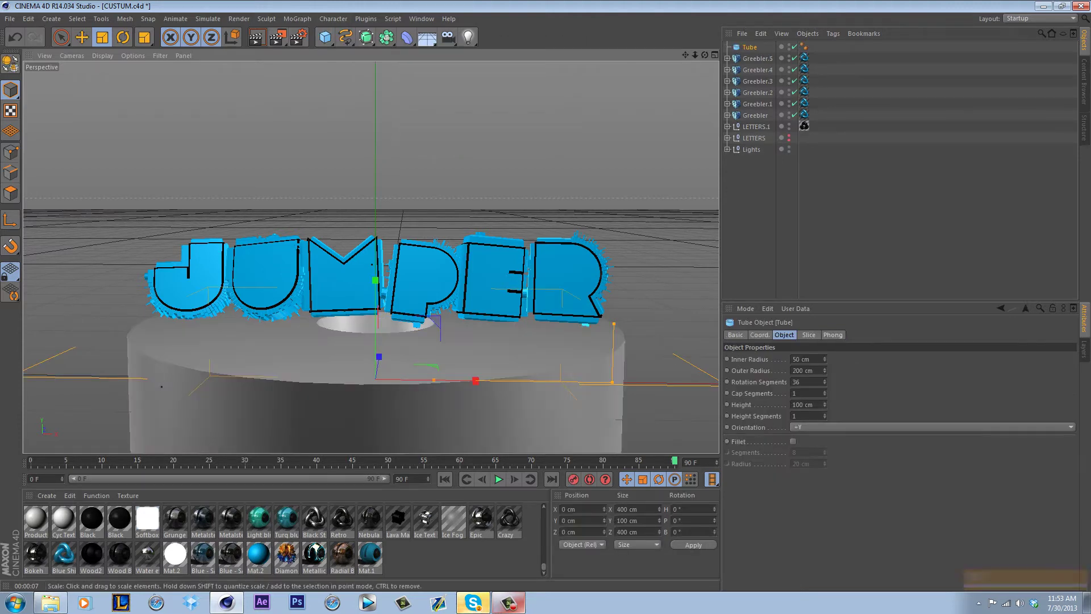
pyautogui.press('r')
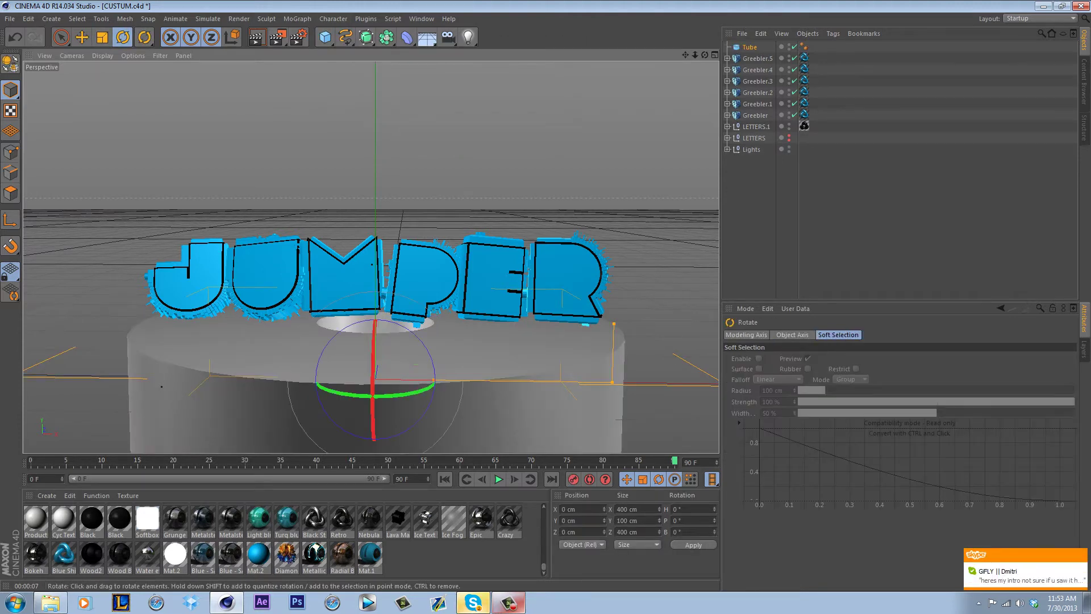
pyautogui.moveTo(374, 421); pyautogui.dragTo(372, 322)
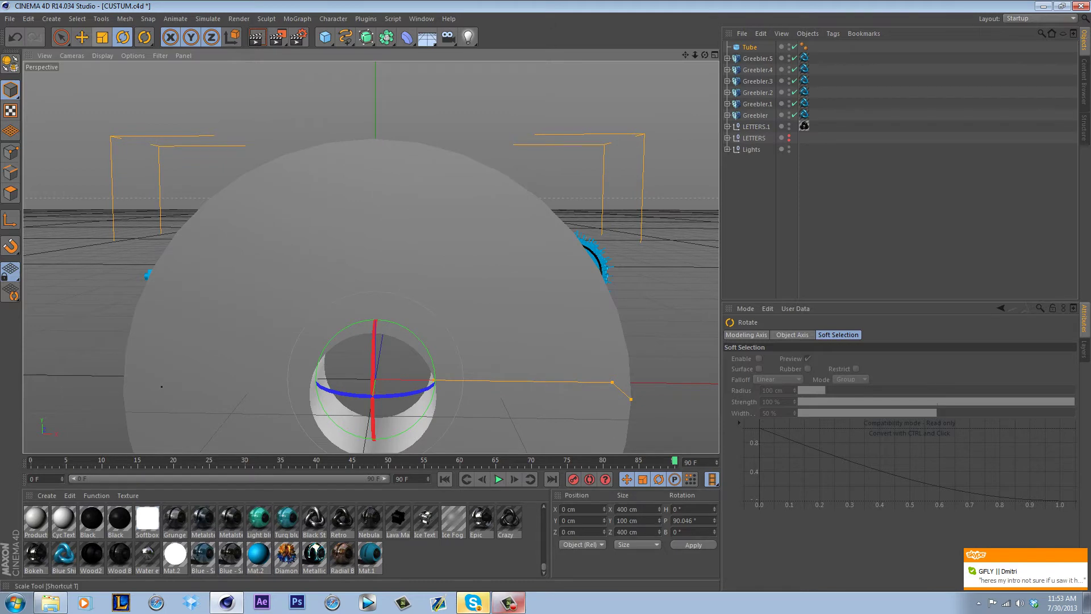
# Scale the tube down to about 140 cm across and set its rotation segments to 93.
pyautogui.press('t')
pyautogui.moveTo(374, 281); pyautogui.dragTo(440, 380)
pyautogui.click(750, 48)
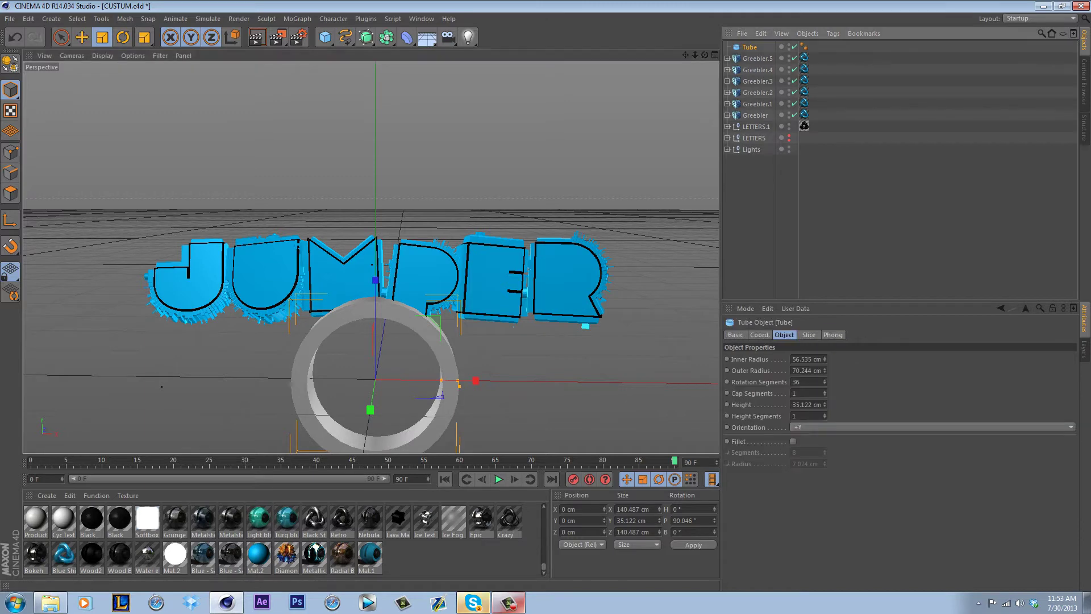
pyautogui.moveTo(824, 381); pyautogui.dragTo(825, 379)
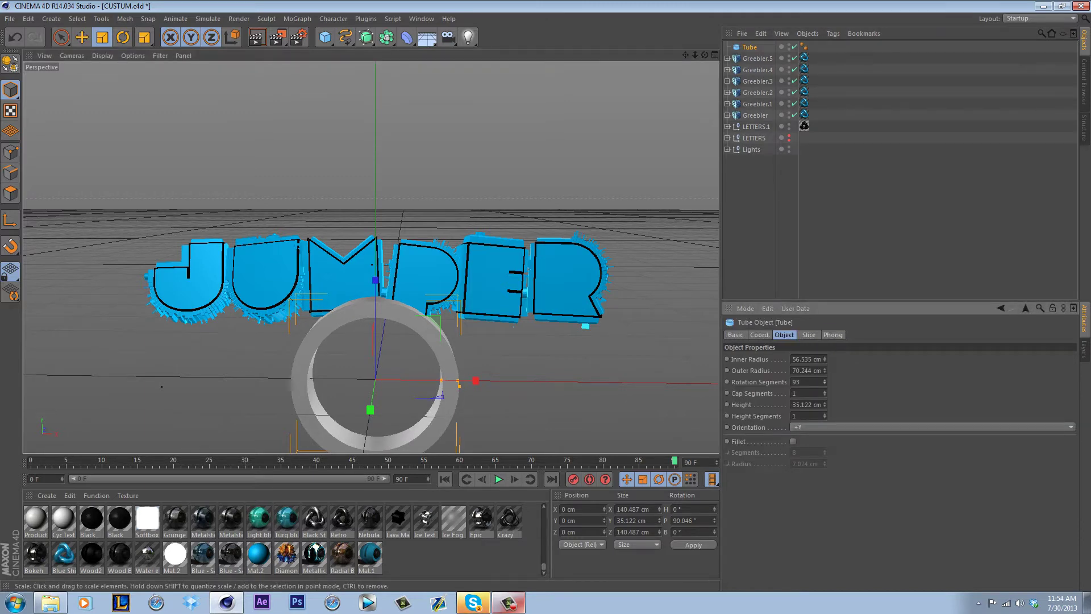
# Move the tube up to about Y 128.5 cm and scale it down to about 112 cm across.
pyautogui.click(81, 37)
pyautogui.moveTo(375, 292)
pyautogui.mouseDown()
pyautogui.moveTo(375, 139)
pyautogui.moveTo(382, 301)
pyautogui.mouseUp()
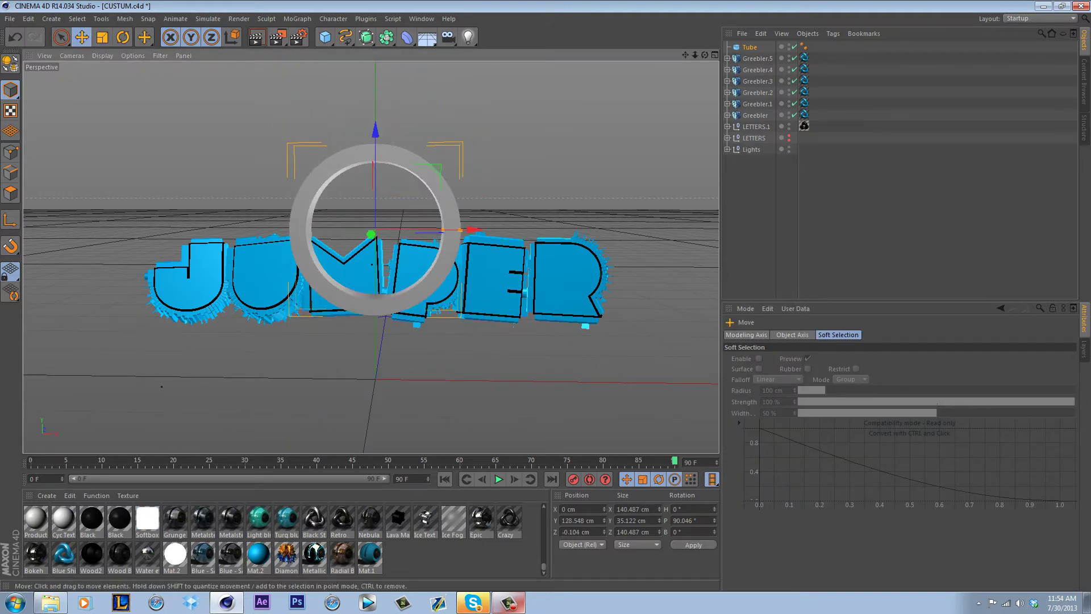
pyautogui.moveTo(705, 55)
pyautogui.mouseDown()
pyautogui.moveTo(522, 59)
pyautogui.moveTo(717, 62)
pyautogui.moveTo(696, 51)
pyautogui.mouseUp()
pyautogui.click(749, 47)
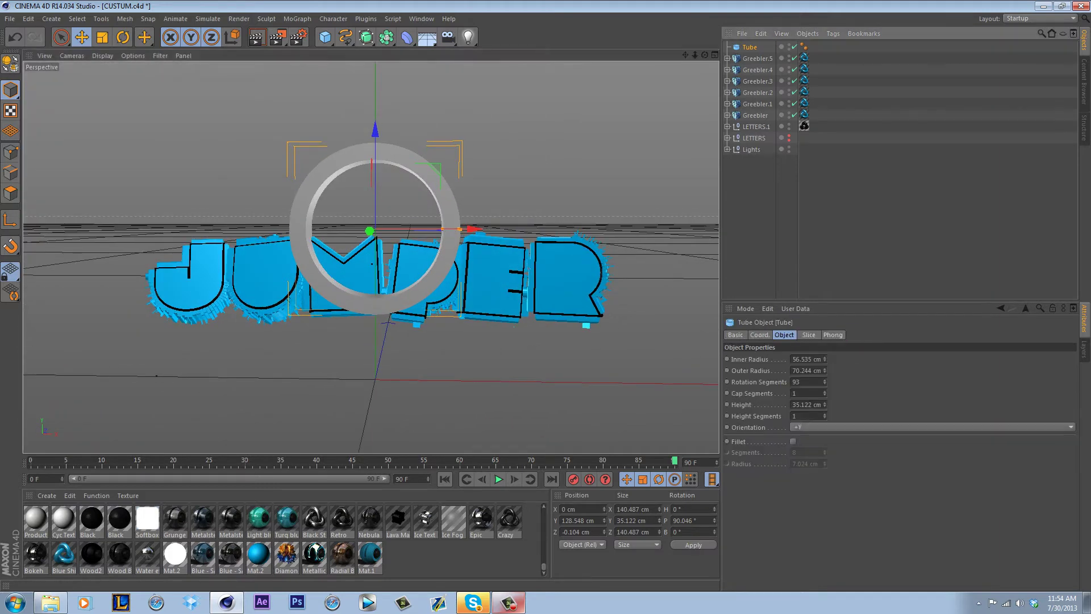
pyautogui.click(102, 37)
pyautogui.moveTo(375, 129); pyautogui.dragTo(374, 149)
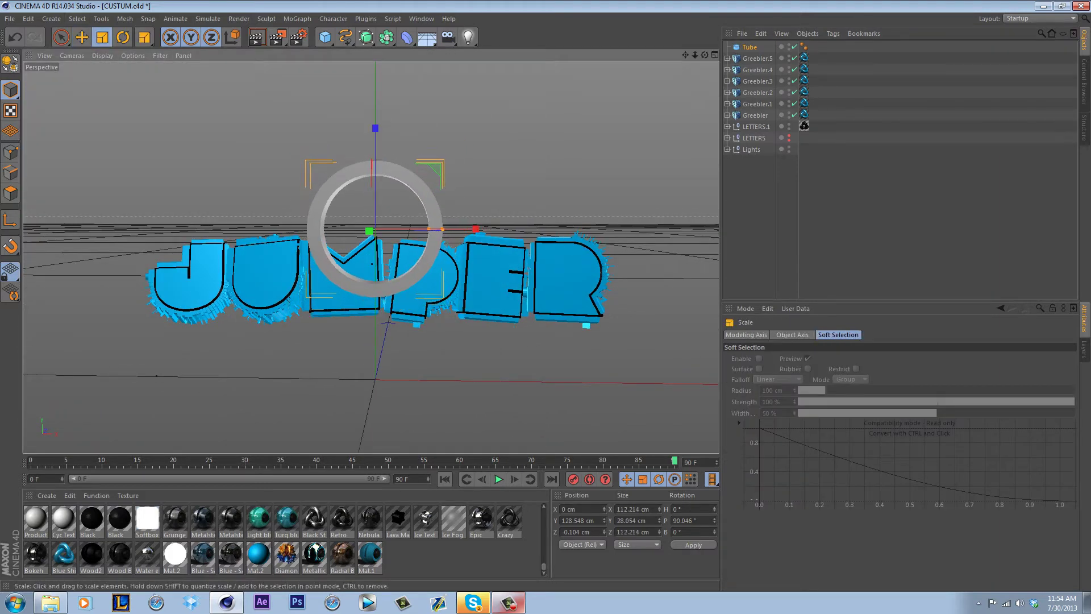
pyautogui.click(509, 603)
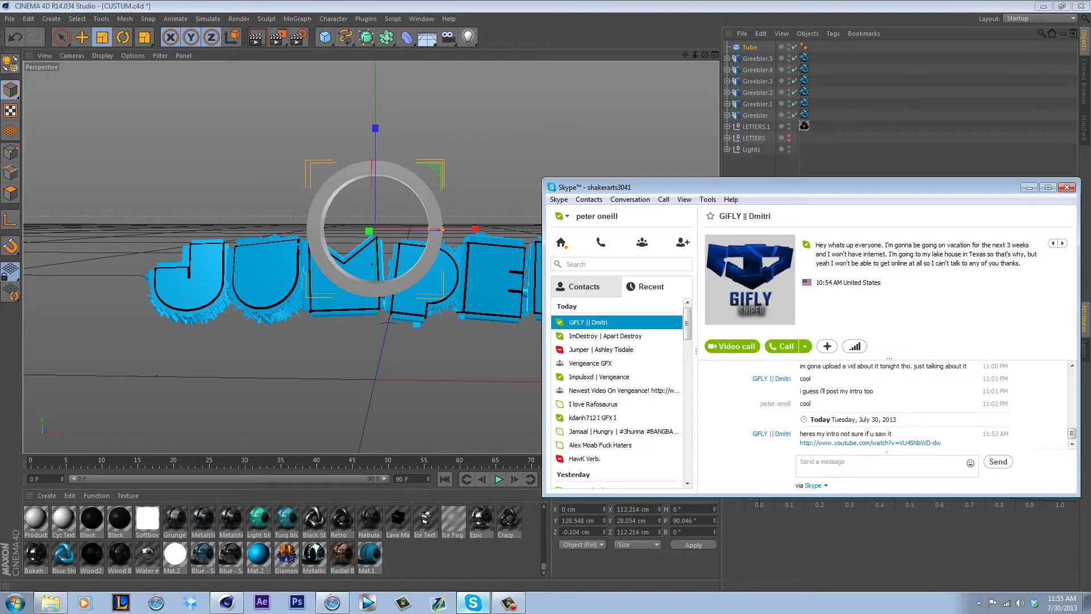
pyautogui.hotkey('alt', 'Tab')
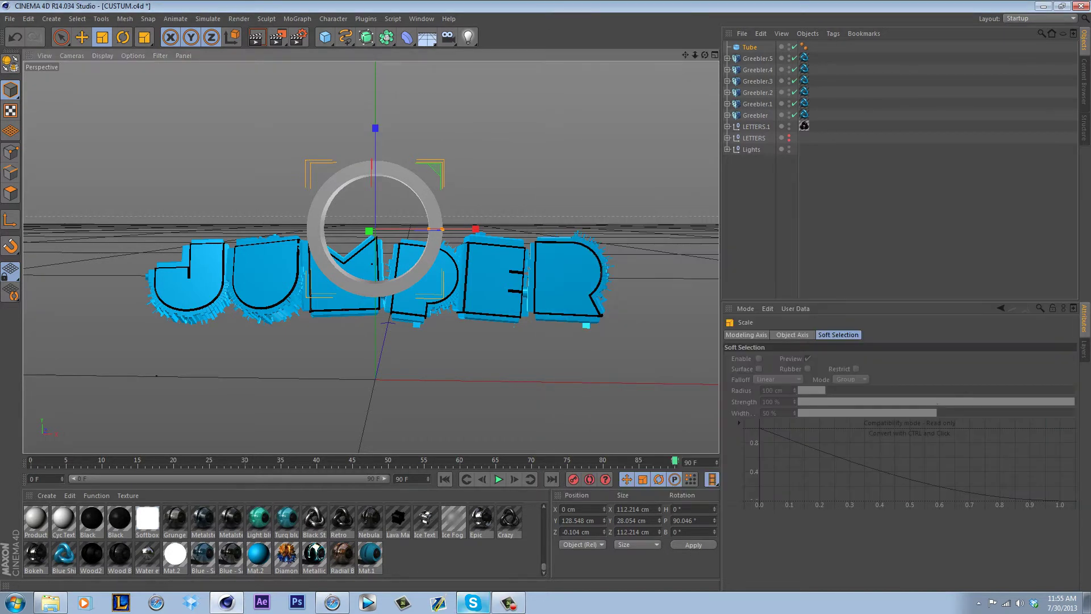
# Make the tube editable and switch to polygon mode.
pyautogui.moveTo(704, 55); pyautogui.dragTo(375, 70)
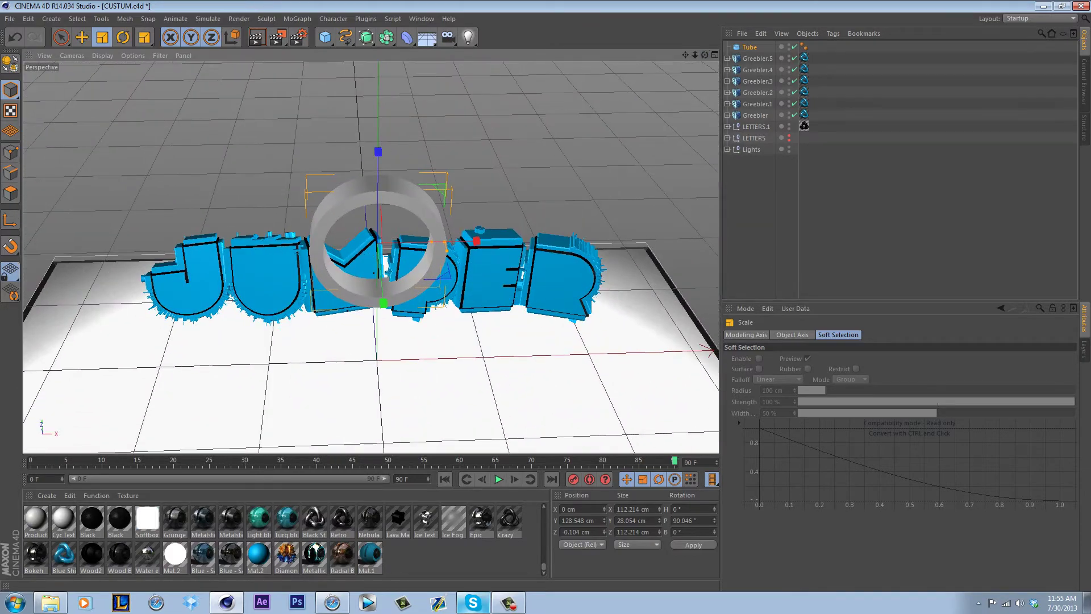
pyautogui.click(750, 47)
pyautogui.press('c')
pyautogui.click(10, 193)
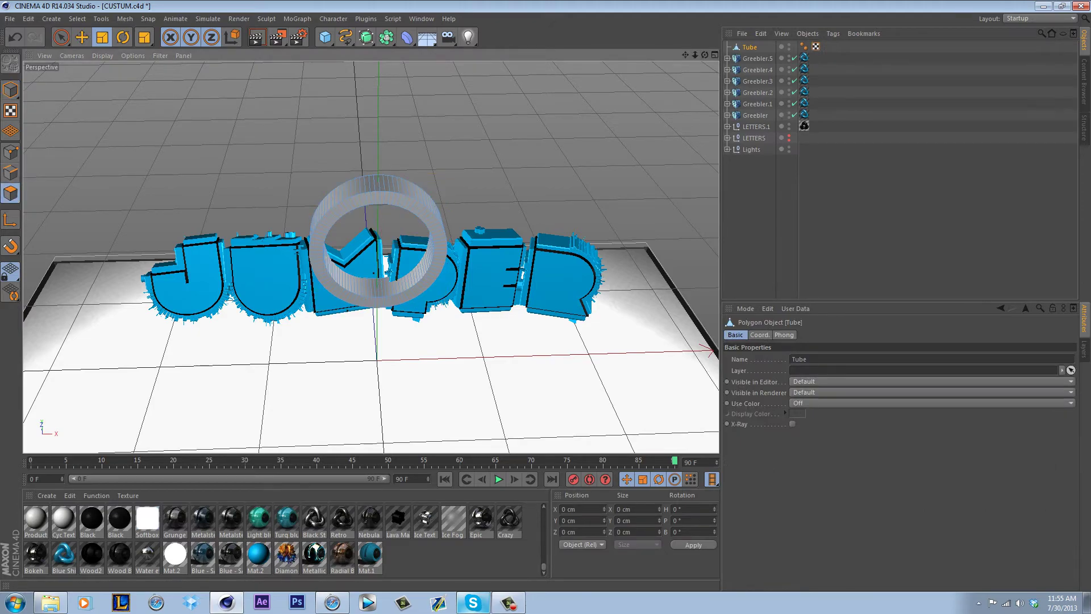
# Select the loop of polygons around the tube's outer surface with Loop Selection.
pyautogui.moveTo(705, 55); pyautogui.dragTo(630, 23)
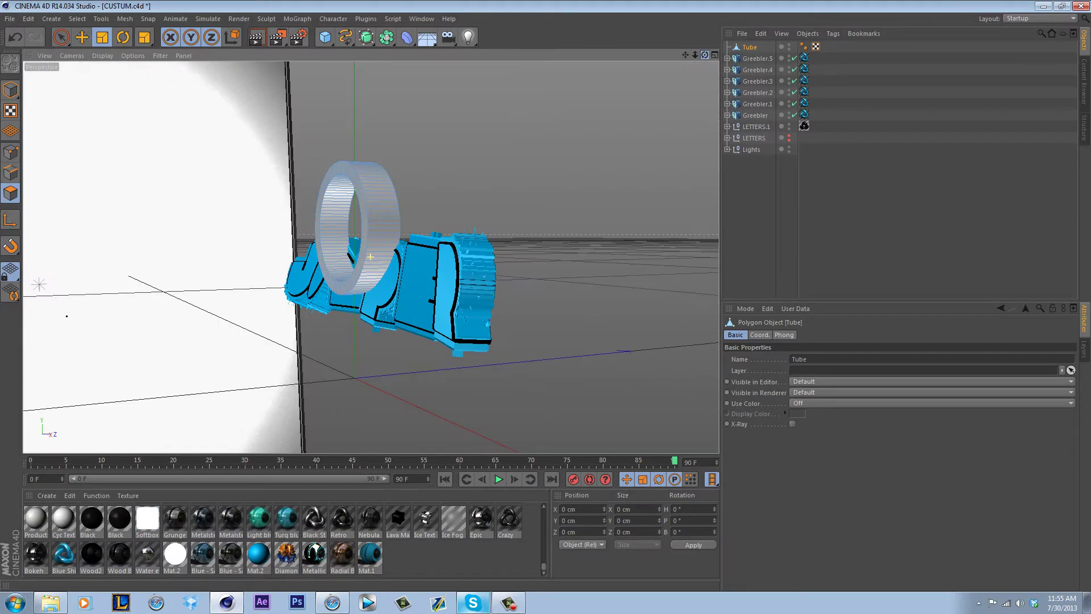
pyautogui.moveTo(528, 142); pyautogui.dragTo(449, 149)
pyautogui.click(77, 18)
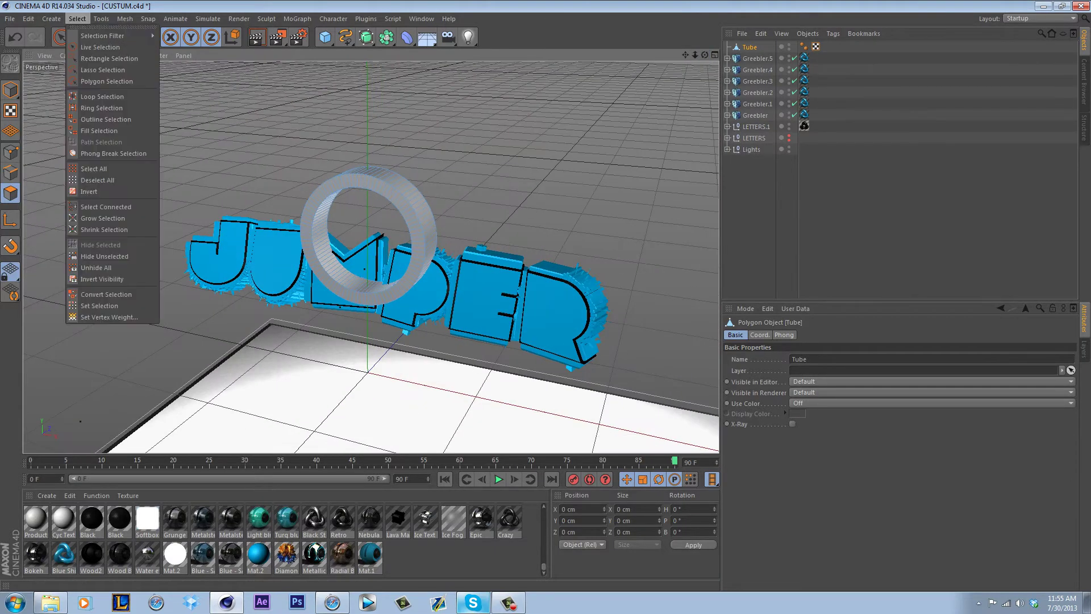
pyautogui.click(102, 97)
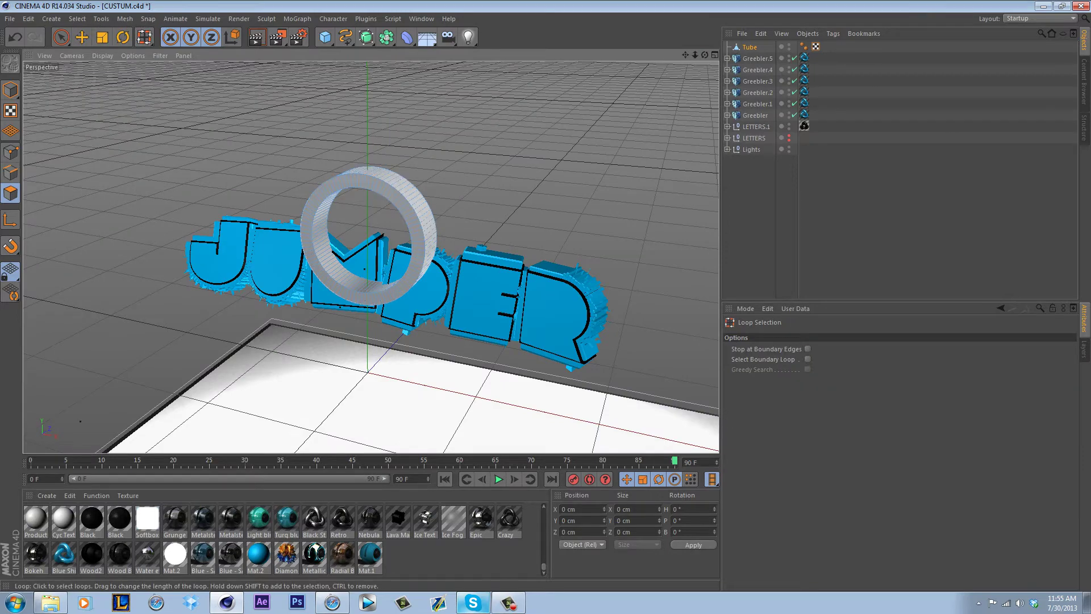
pyautogui.click(424, 213)
pyautogui.keyDown('alt'); pyautogui.moveTo(423, 213); pyautogui.dragTo(369, 233); pyautogui.keyUp('alt')
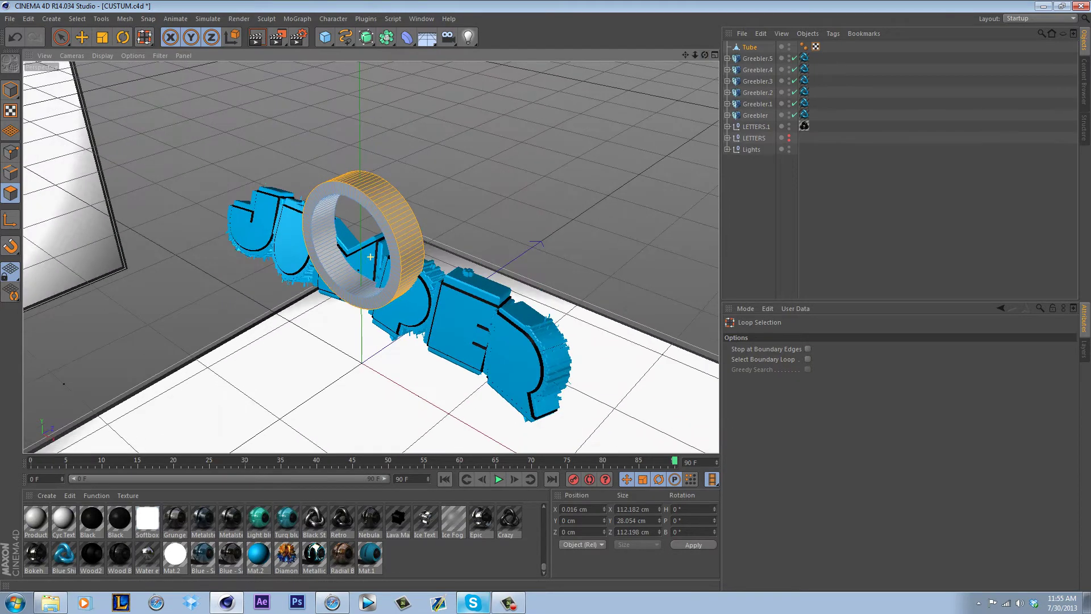
pyautogui.scroll(3, 370, 256)
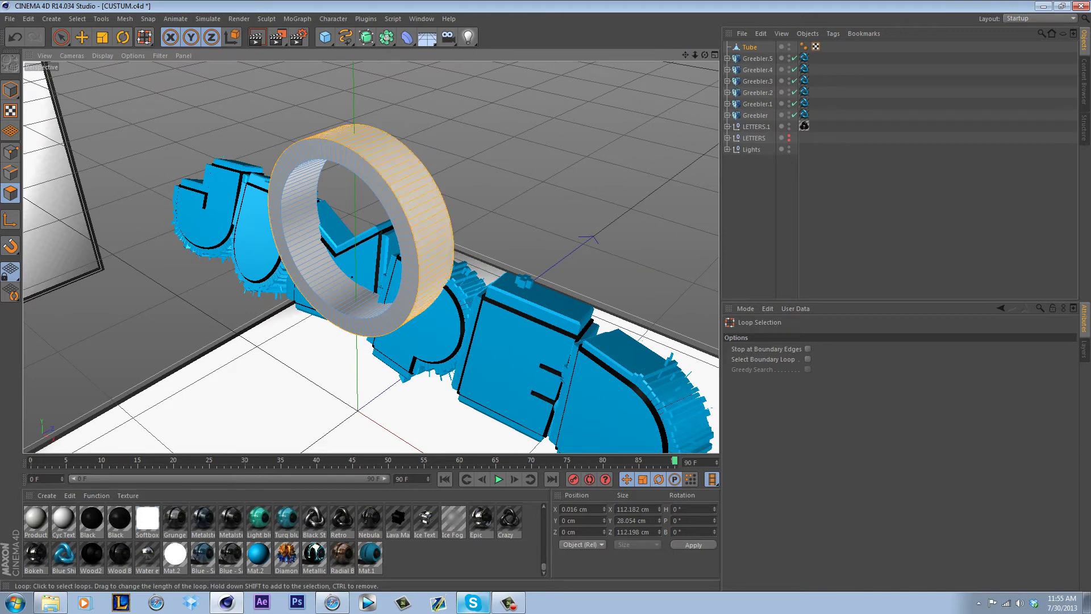
# Apply Extrude Inner to the tube's outer band with a 3.2 cm offset and Preserve Groups off, and test-render the view.
pyautogui.rightClick(409, 139)
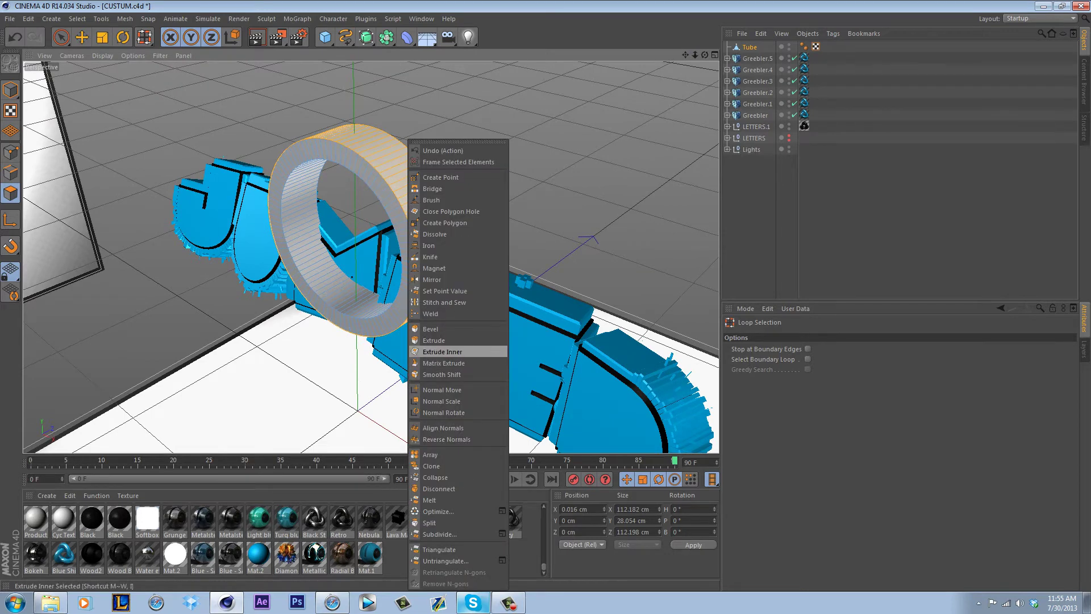
pyautogui.click(443, 351)
pyautogui.moveTo(443, 352); pyautogui.dragTo(445, 351)
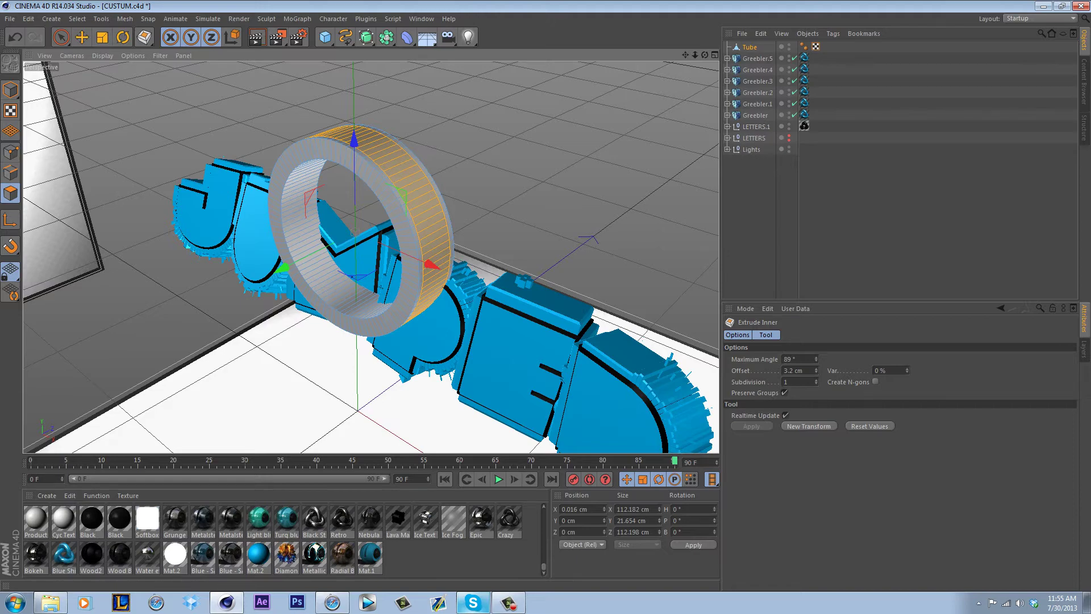
pyautogui.click(784, 393)
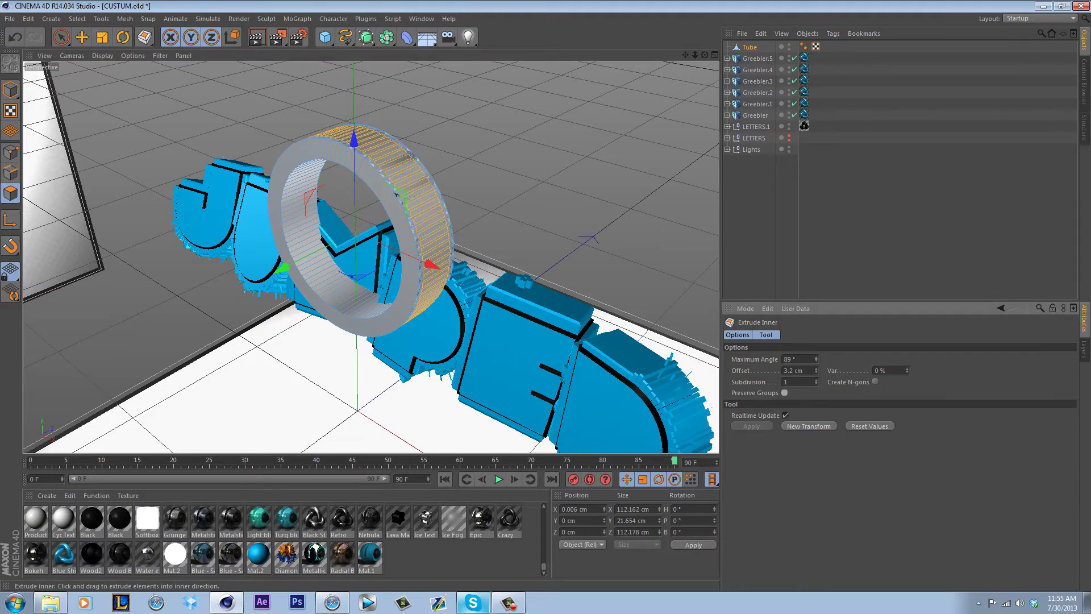
pyautogui.moveTo(704, 56); pyautogui.dragTo(676, 59)
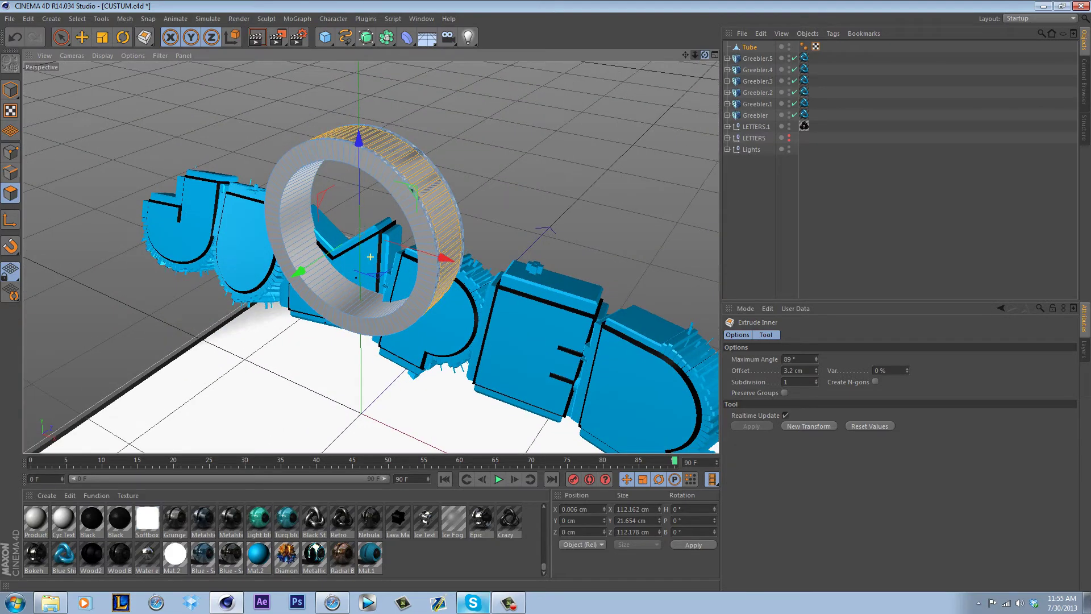
pyautogui.click(256, 37)
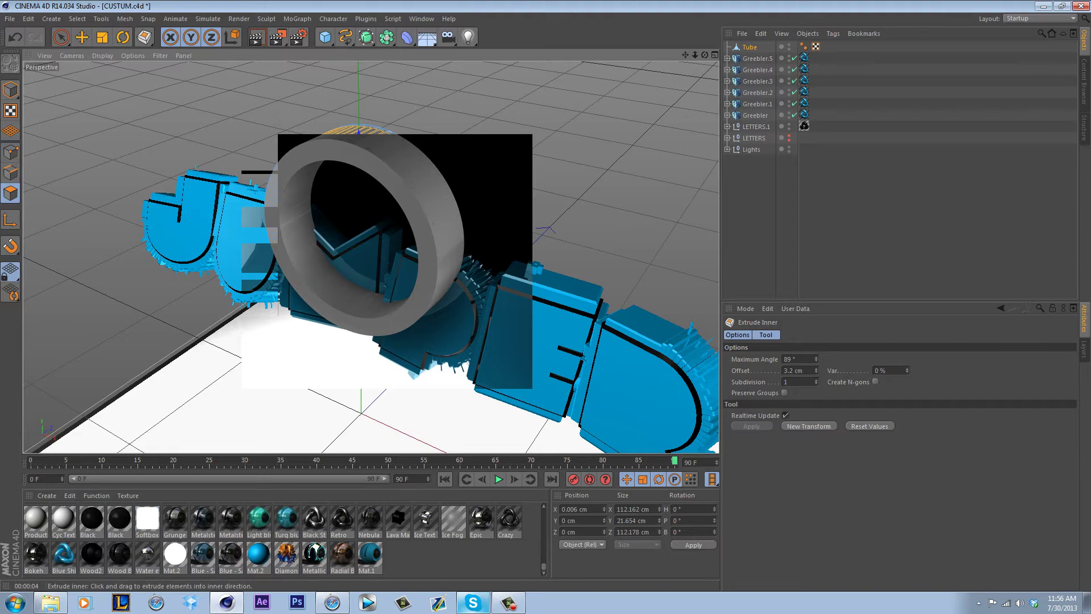
# Undo the last inner extrusion and inset the tube's outer band as one piece by 3.5 cm with Preserve Groups on.
pyautogui.hotkey('ctrl', 'shift', 'a')
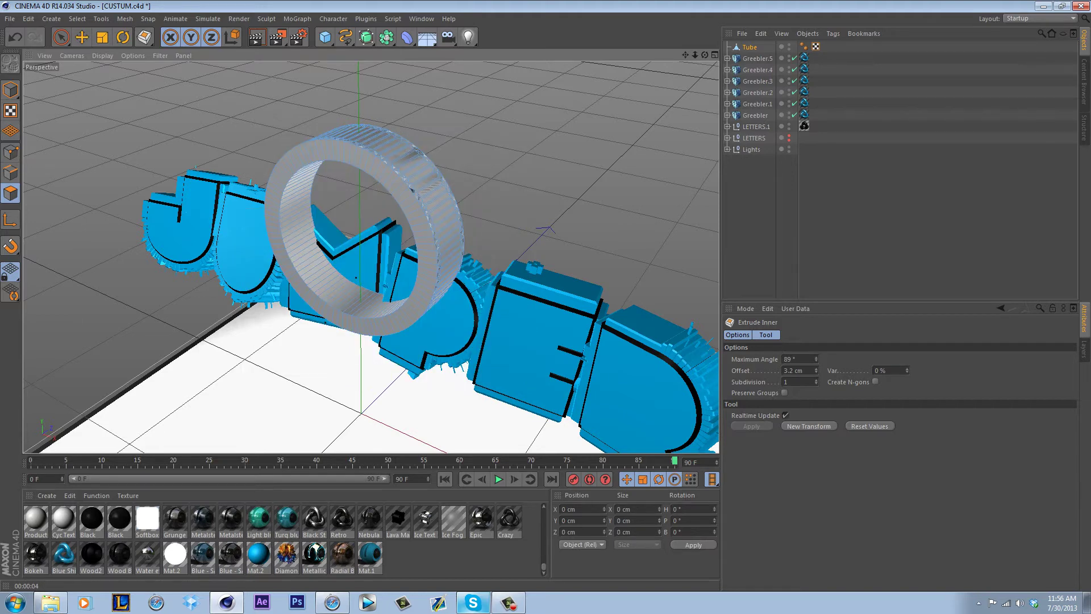
pyautogui.click(784, 393)
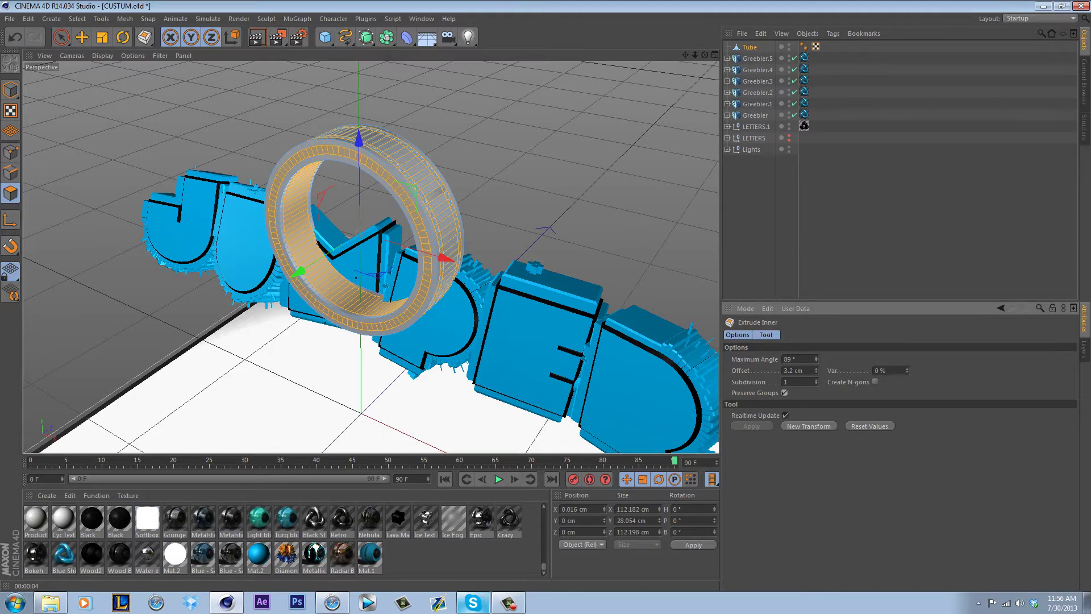
pyautogui.hotkey('ctrl', 'z')
pyautogui.hotkey('ctrl', 'z')
pyautogui.hotkey('ctrl', 'z')
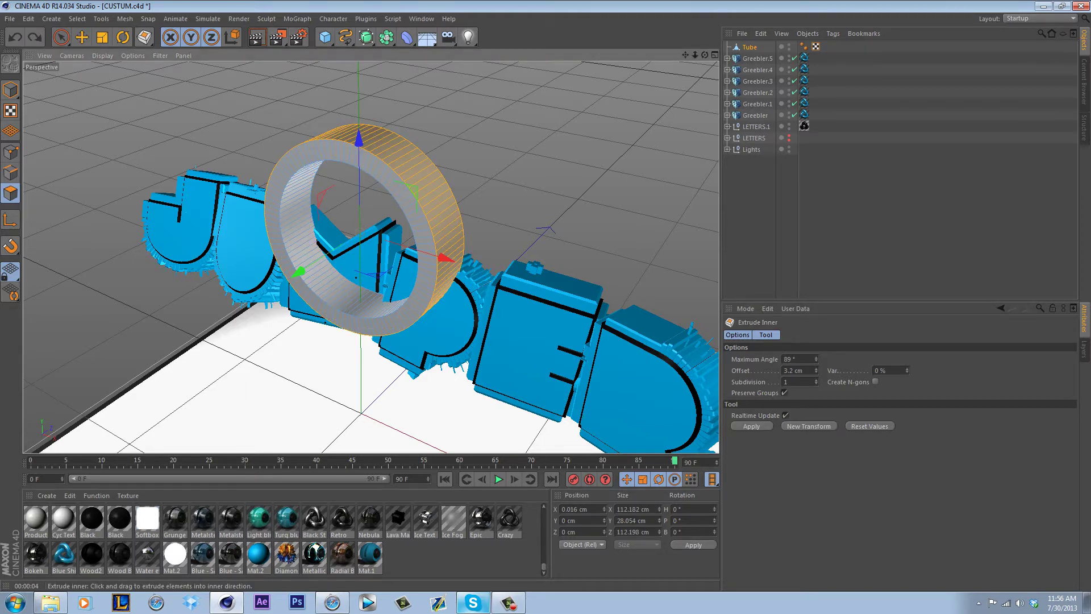
pyautogui.moveTo(432, 199); pyautogui.dragTo(435, 198)
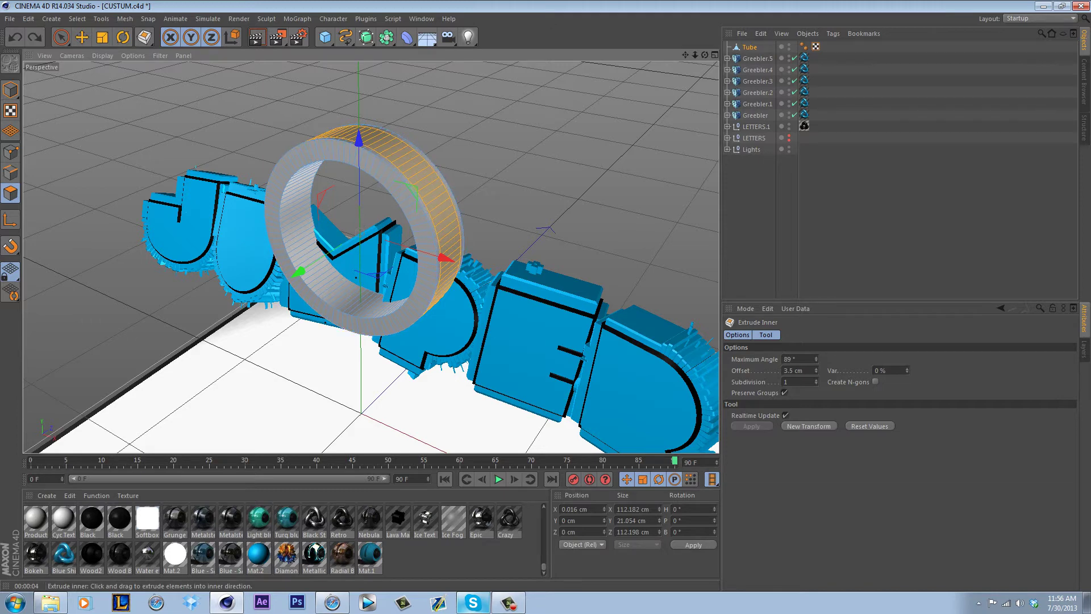
pyautogui.rightClick(528, 228)
pyautogui.click(511, 215)
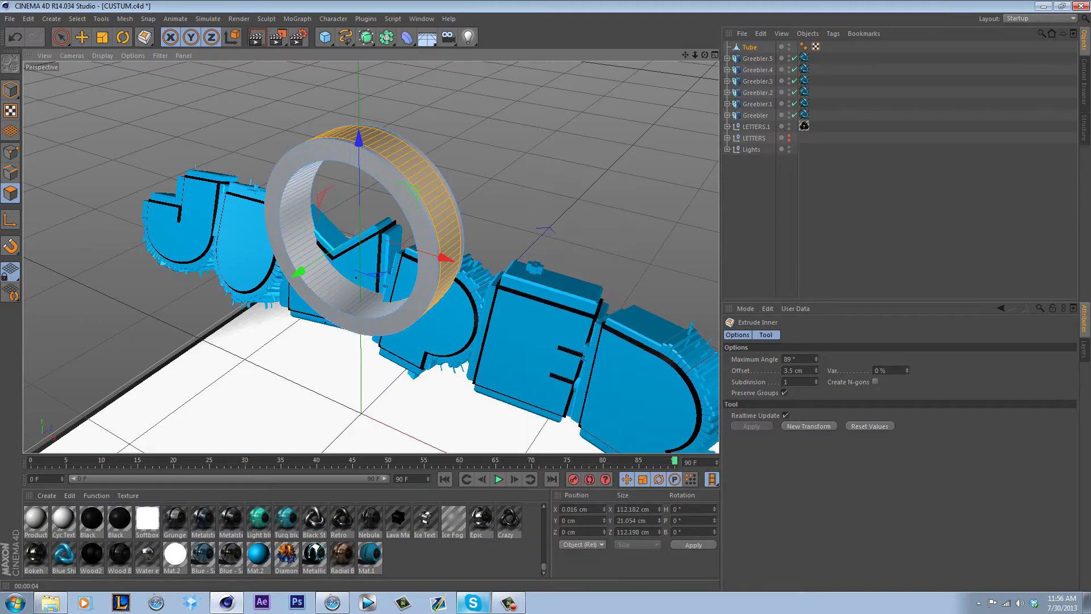
# Clear the selection and reselect the inset band of polygons on the tube's outer surface with Ring Selection.
pyautogui.click(81, 37)
pyautogui.click(191, 94)
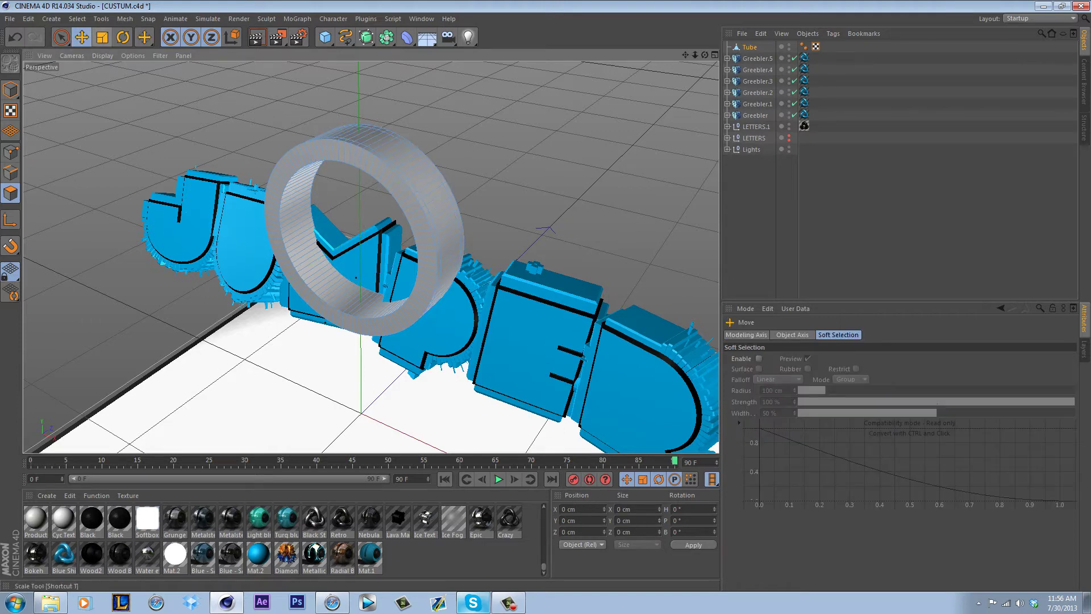
pyautogui.click(77, 19)
pyautogui.click(107, 107)
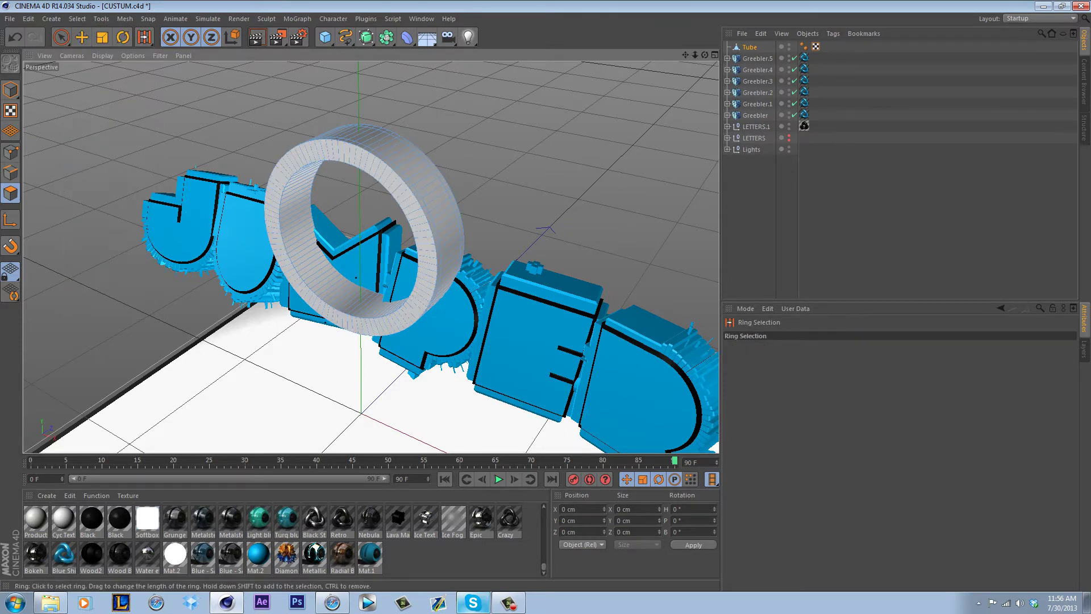
pyautogui.click(422, 173)
# Extrude the selected outer-band polygons individually into the tube with a -1.7 cm offset and Preserve Groups off.
pyautogui.rightClick(411, 140)
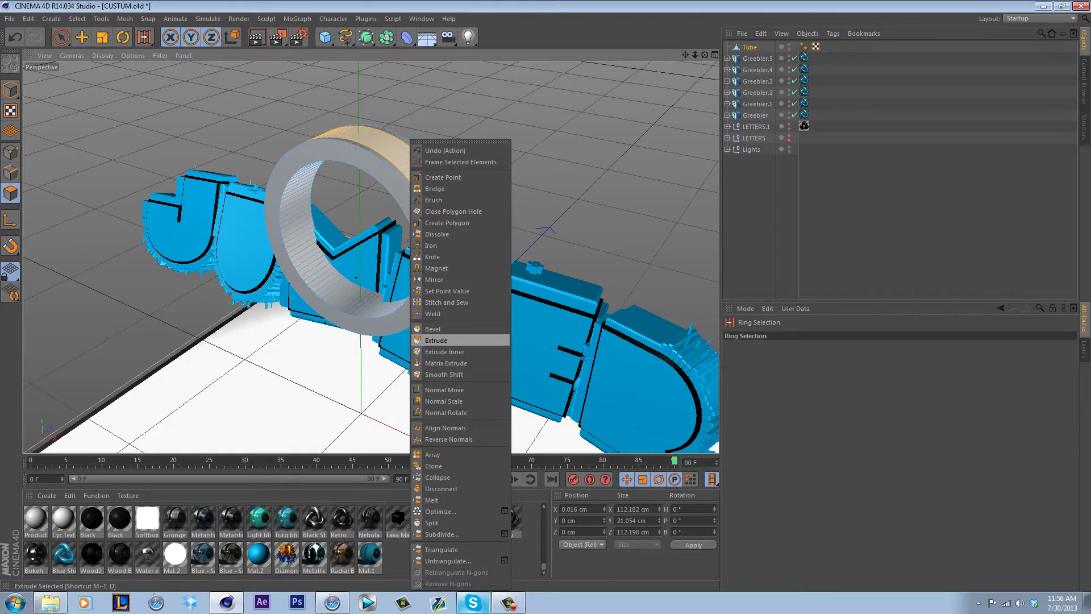
pyautogui.click(436, 340)
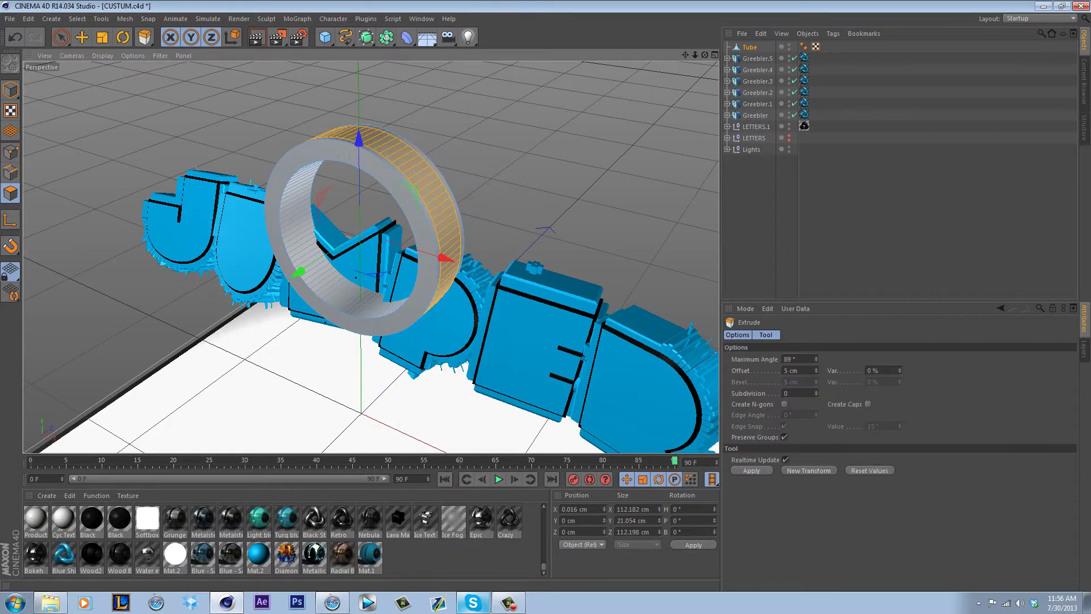
pyautogui.click(784, 436)
pyautogui.moveTo(488, 215); pyautogui.dragTo(504, 216)
pyautogui.moveTo(386, 255); pyautogui.dragTo(362, 256)
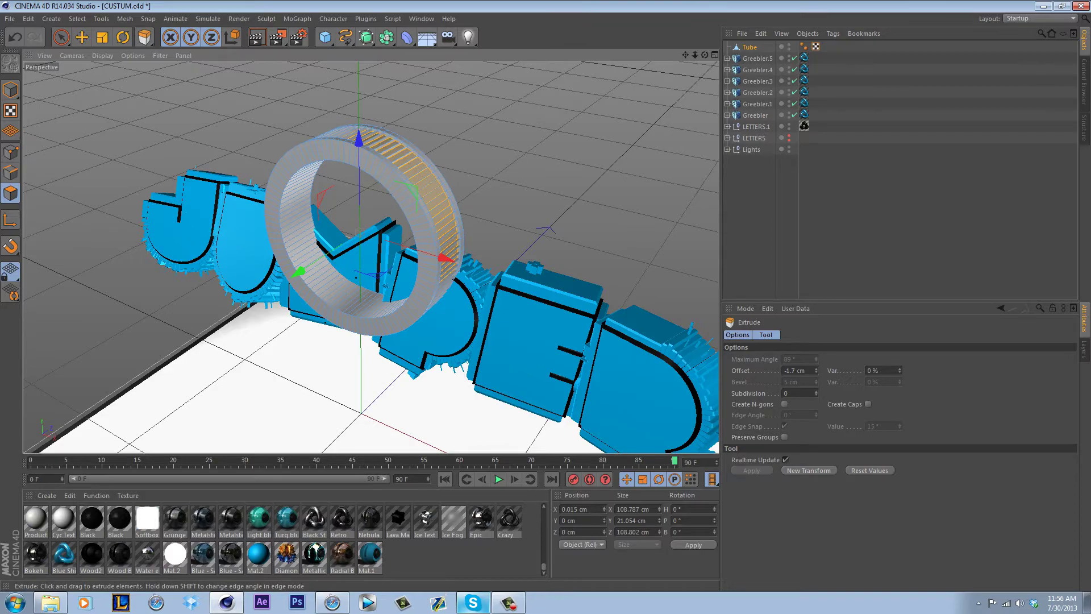
# Apply the Blue Shine material to the selected recessed polygons on the tube's outer band.
pyautogui.keyDown('alt'); pyautogui.moveTo(357, 276); pyautogui.dragTo(369, 257); pyautogui.keyUp('alt')
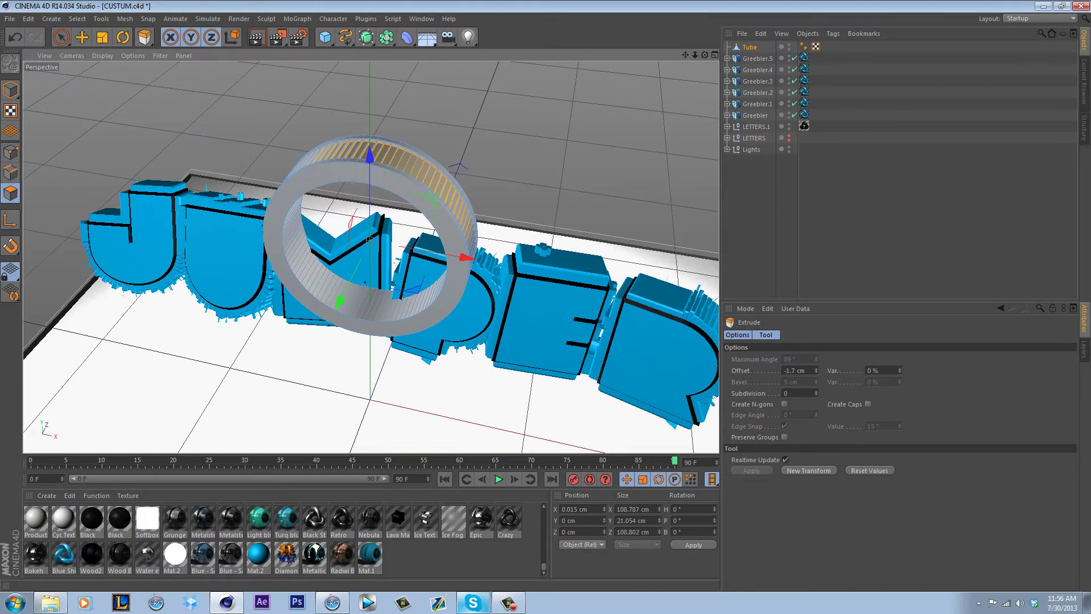
pyautogui.rightClick(64, 554)
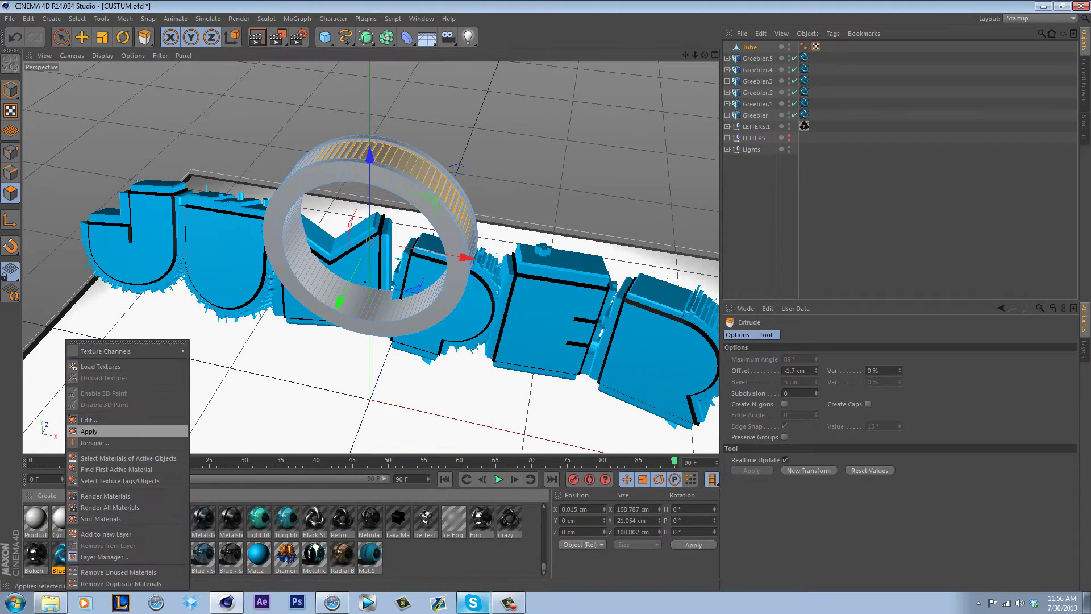
pyautogui.click(91, 430)
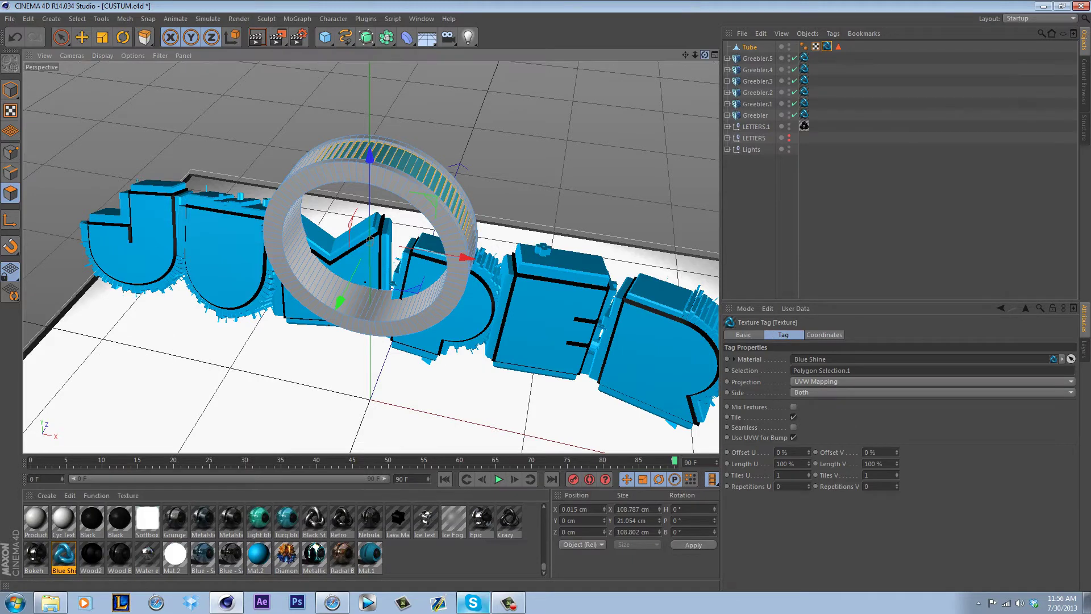
# Loop-select the polygons of the tube's front face and inset them by 1.4 cm with Extrude Inner, keeping groups preserved.
pyautogui.keyDown('alt'); pyautogui.moveTo(422, 209); pyautogui.dragTo(423, 173); pyautogui.keyUp('alt')
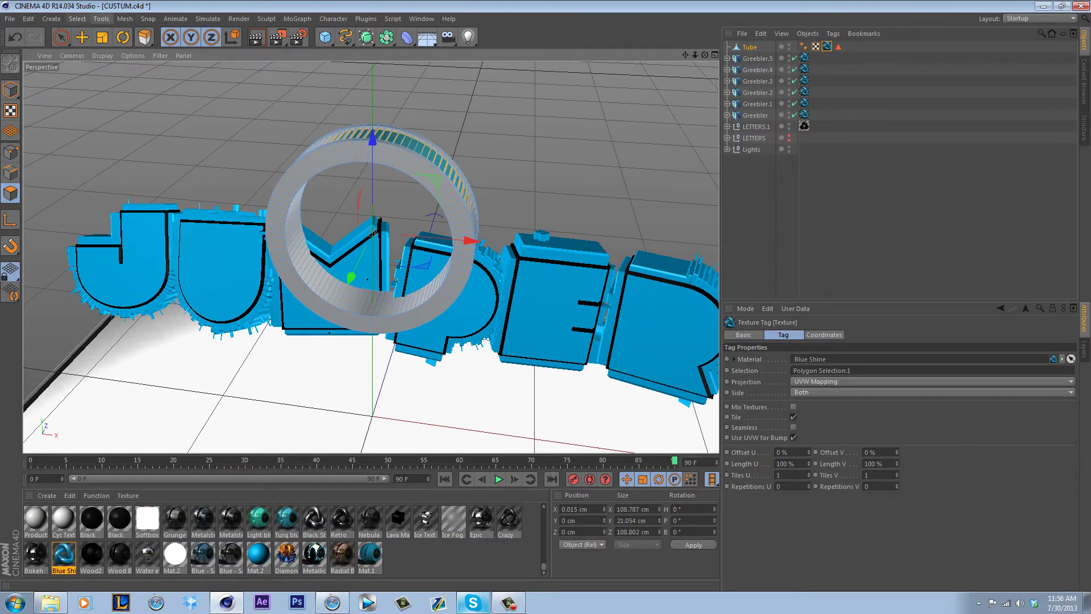
pyautogui.click(77, 18)
pyautogui.click(102, 96)
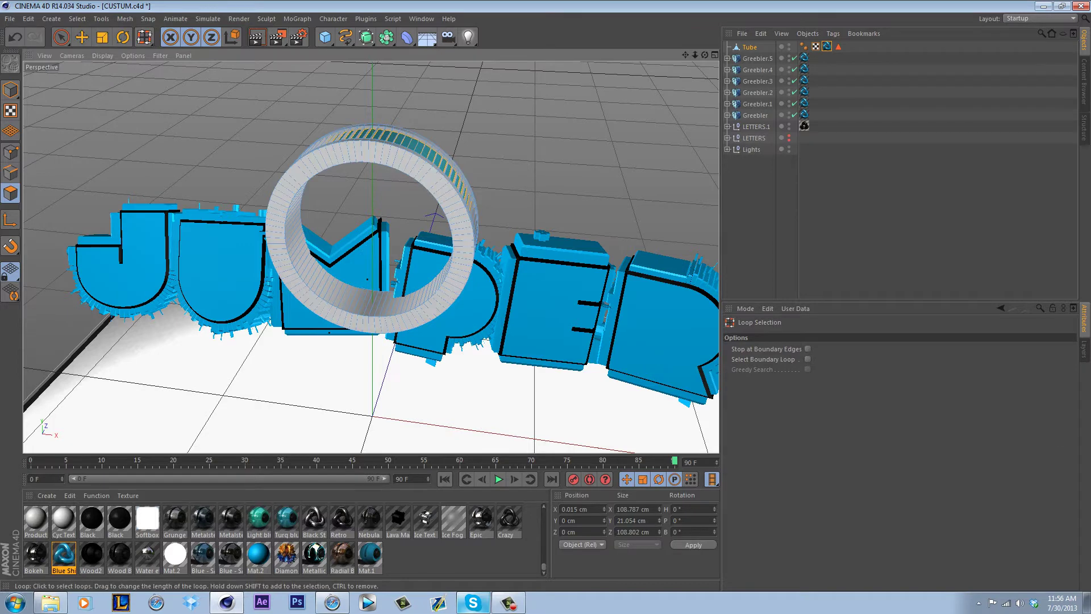
pyautogui.rightClick(371, 140)
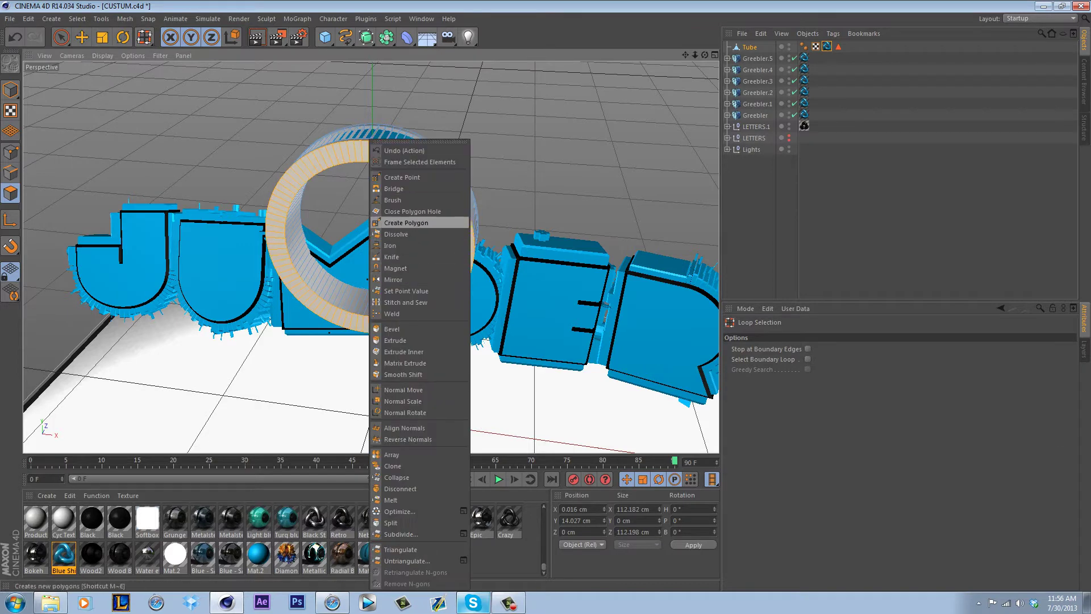
pyautogui.click(404, 351)
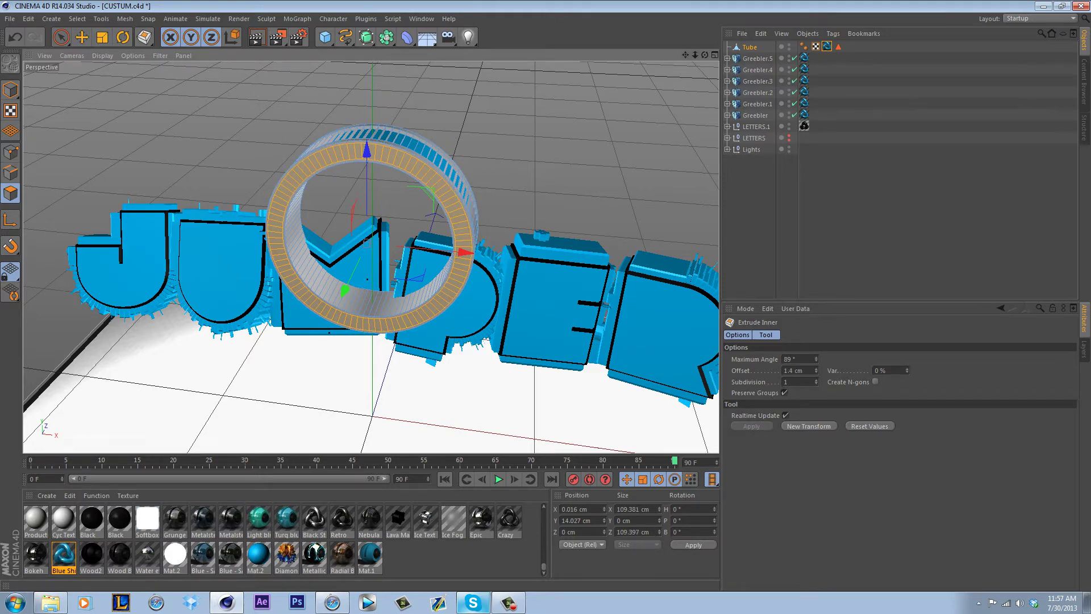
# Extrude the inset front-face polygons individually by -1.2 cm with Preserve Groups off and apply the Blue Shine material to them.
pyautogui.scroll(4, 367, 241)
pyautogui.keyDown('alt'); pyautogui.moveTo(415, 159); pyautogui.dragTo(401, 251, button='middle'); pyautogui.keyUp('alt')
pyautogui.rightClick(384, 139)
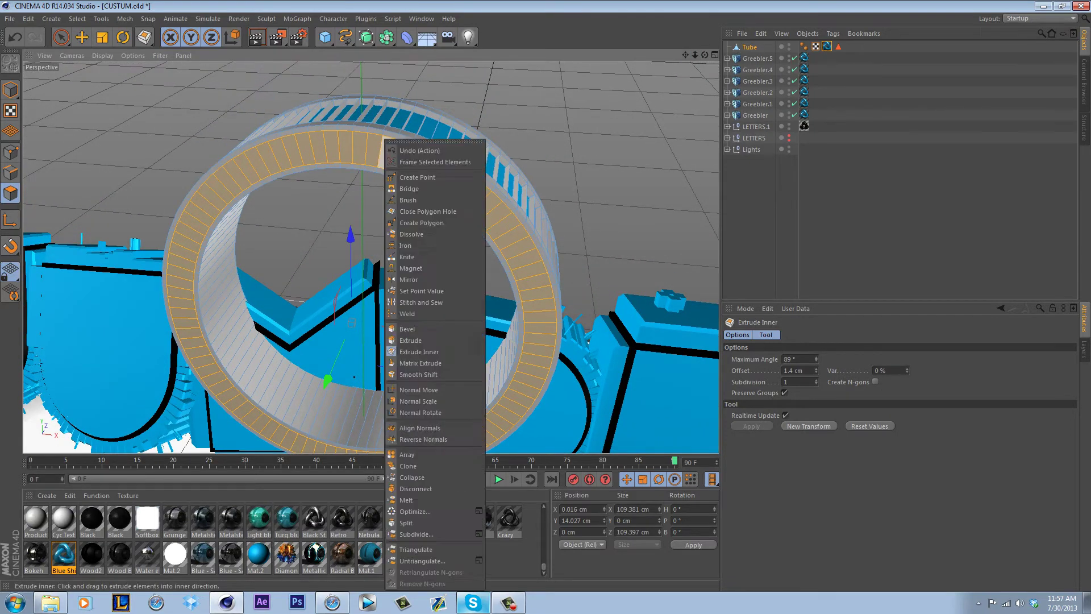
pyautogui.click(409, 336)
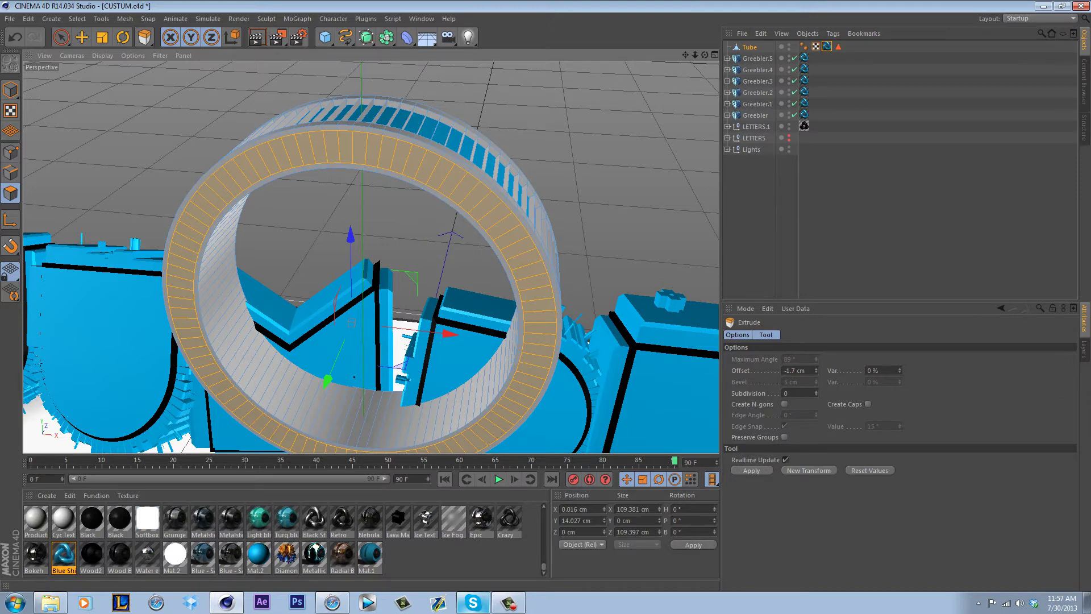
pyautogui.moveTo(462, 166); pyautogui.dragTo(456, 166)
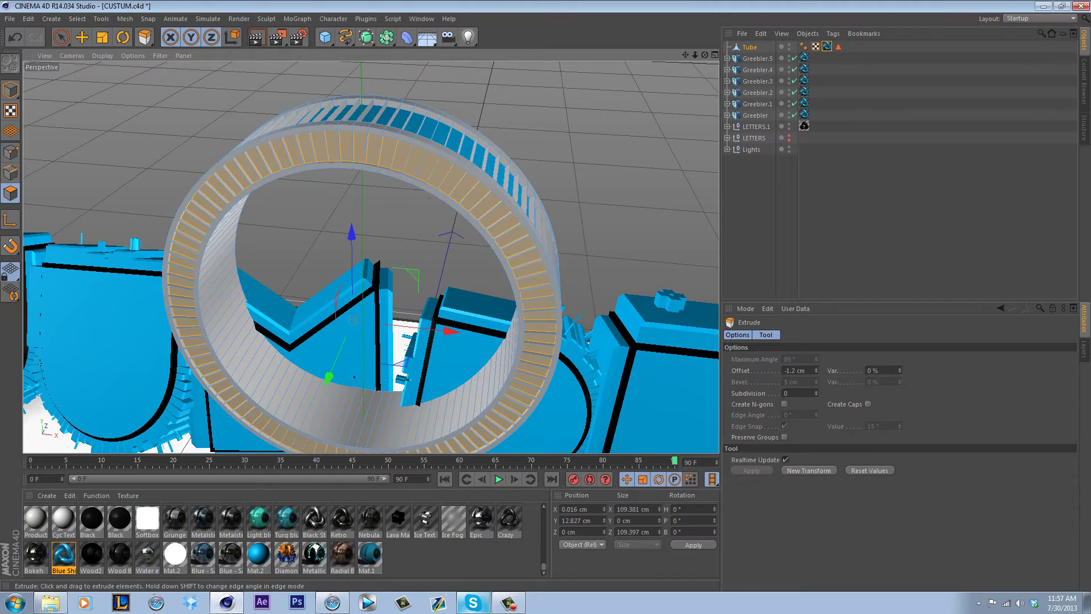
pyautogui.rightClick(64, 507)
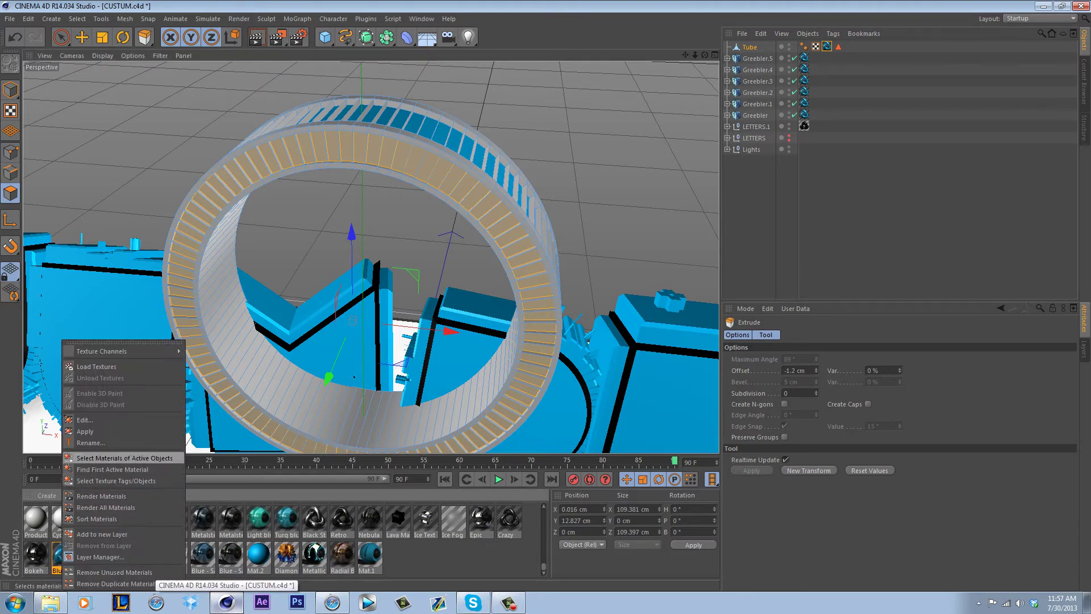
pyautogui.click(84, 431)
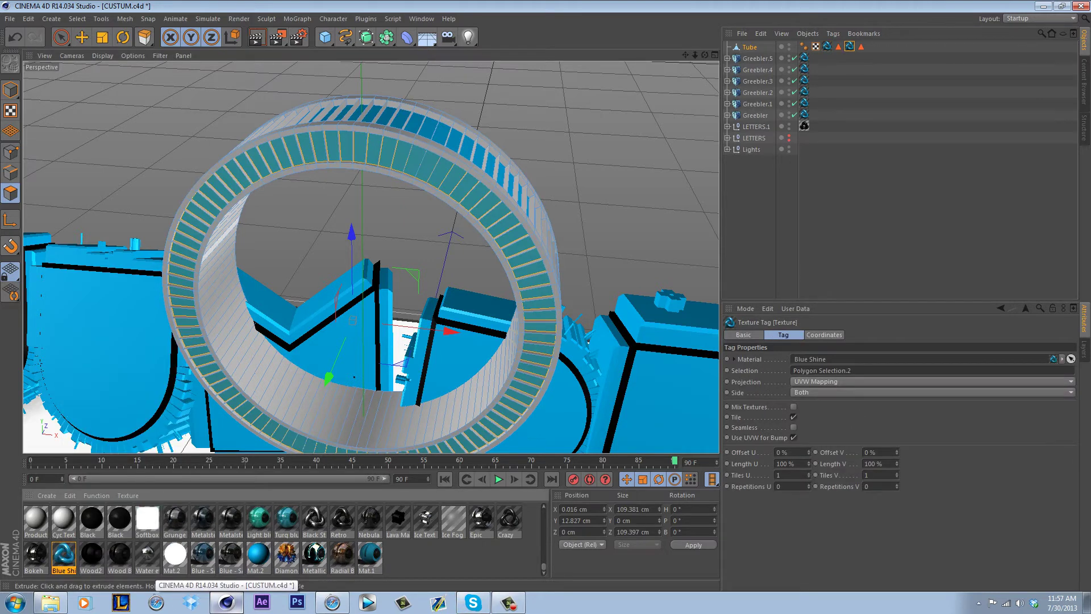
# Choose a selection tool for picking another band of polygons on the tube.
pyautogui.click(77, 19)
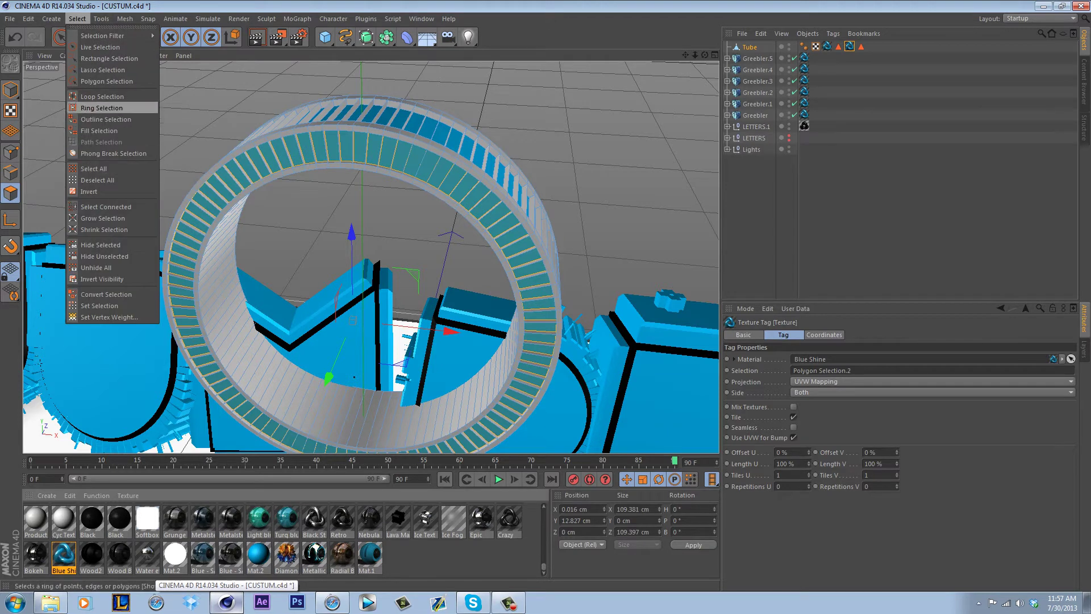
# Ring-select the polygons on the tube's inner wall and inset them 3.8 cm with Extrude Inner.
pyautogui.click(101, 108)
pyautogui.click(226, 278)
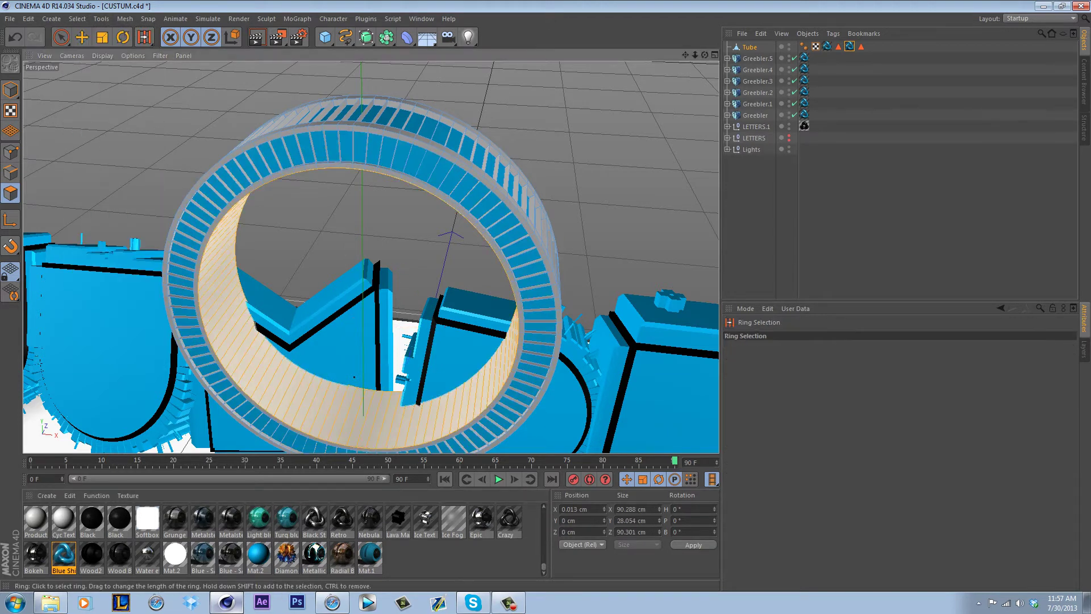
pyautogui.rightClick(215, 140)
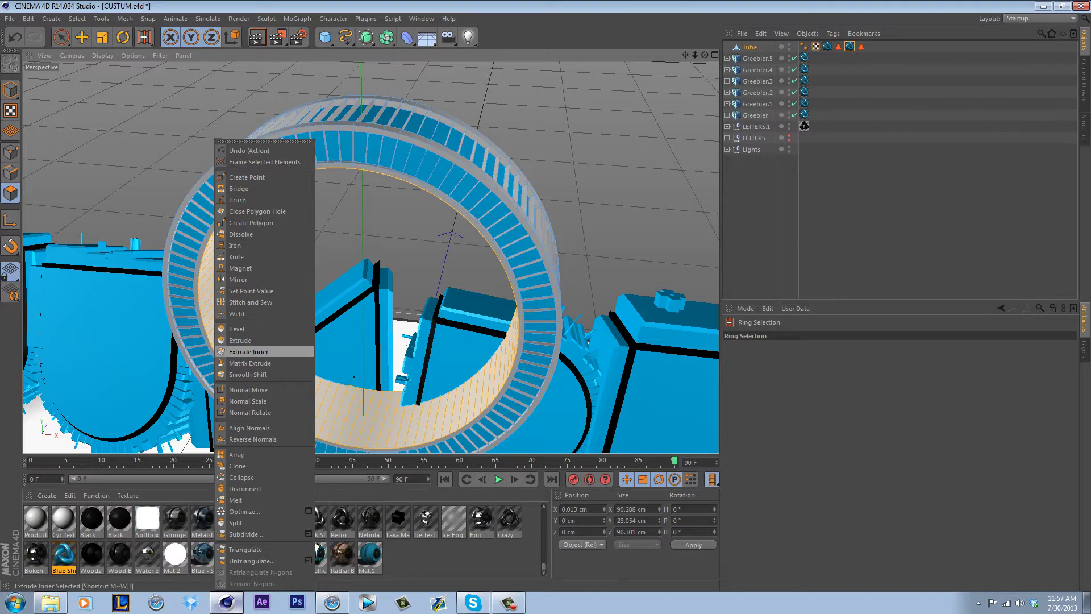
pyautogui.click(248, 351)
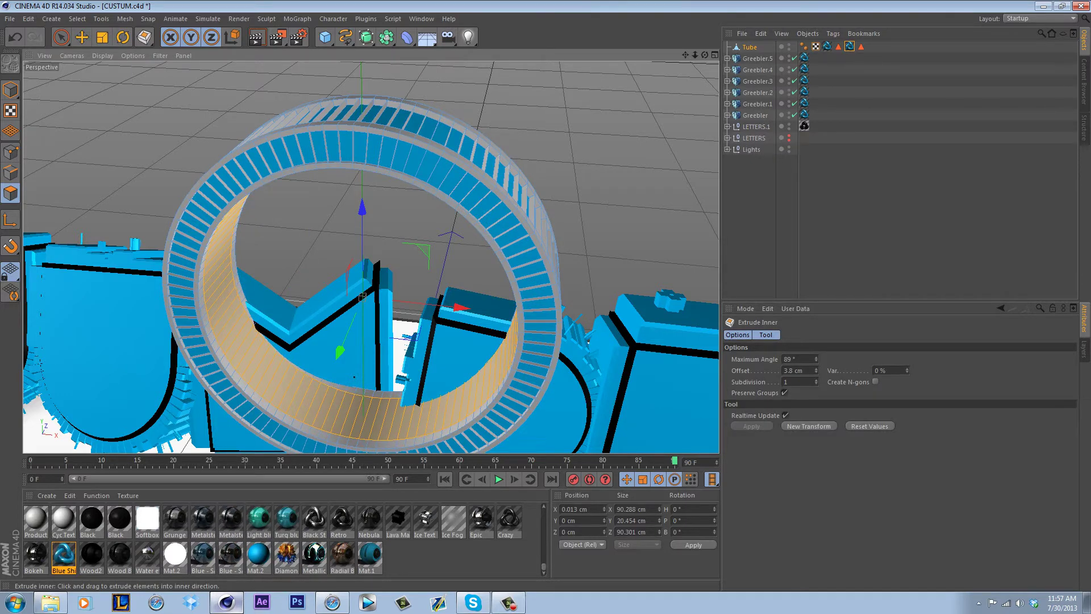
# Extrude the inset inner-wall polygons by -0.9 cm and apply the Blue Shine material to them.
pyautogui.rightClick(234, 140)
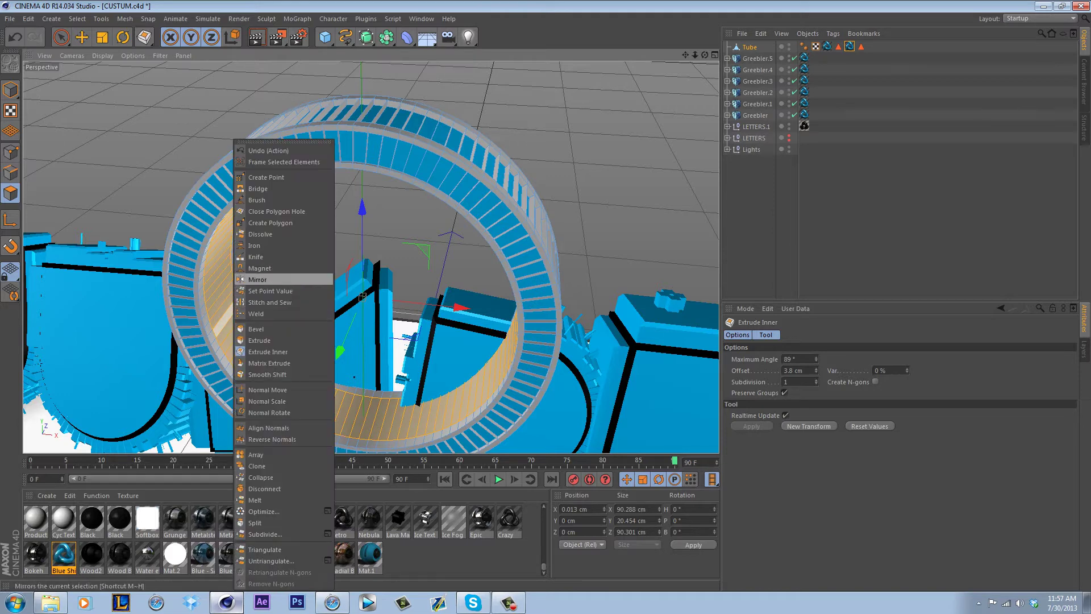
pyautogui.click(259, 340)
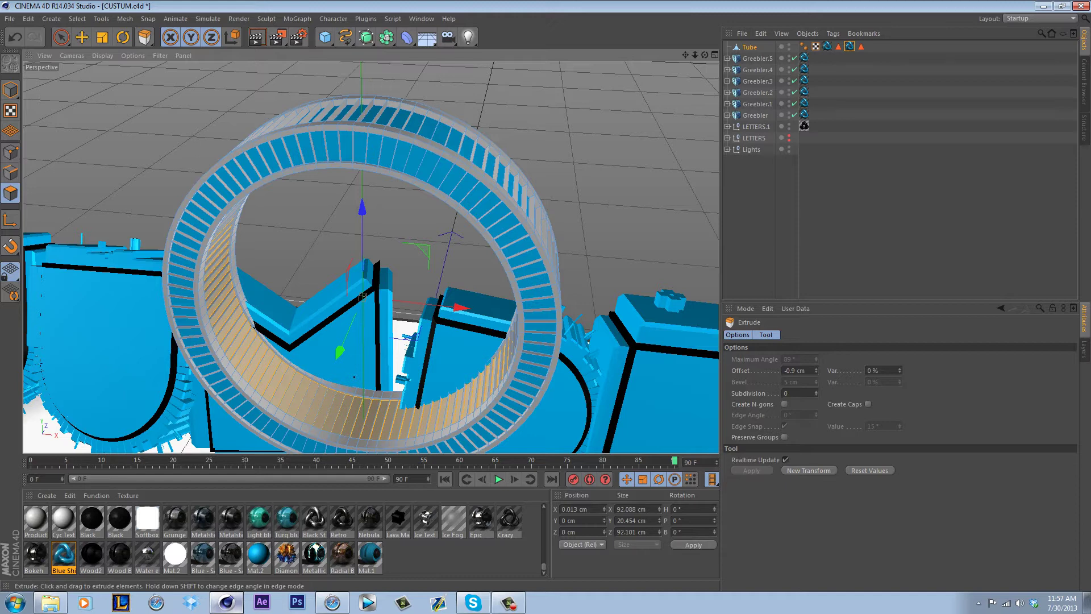
pyautogui.rightClick(63, 554)
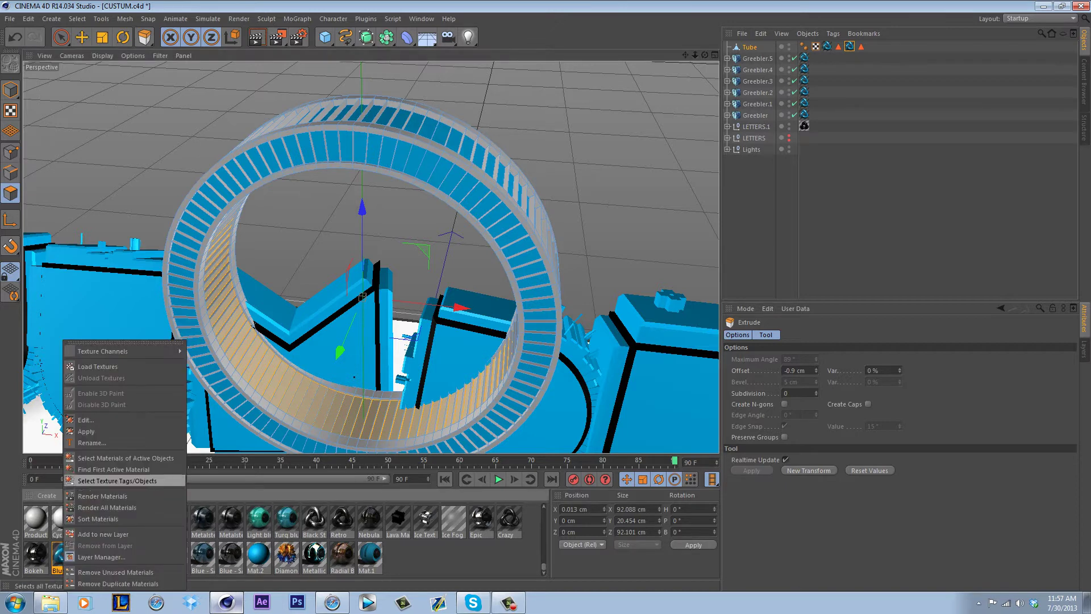
pyautogui.click(91, 430)
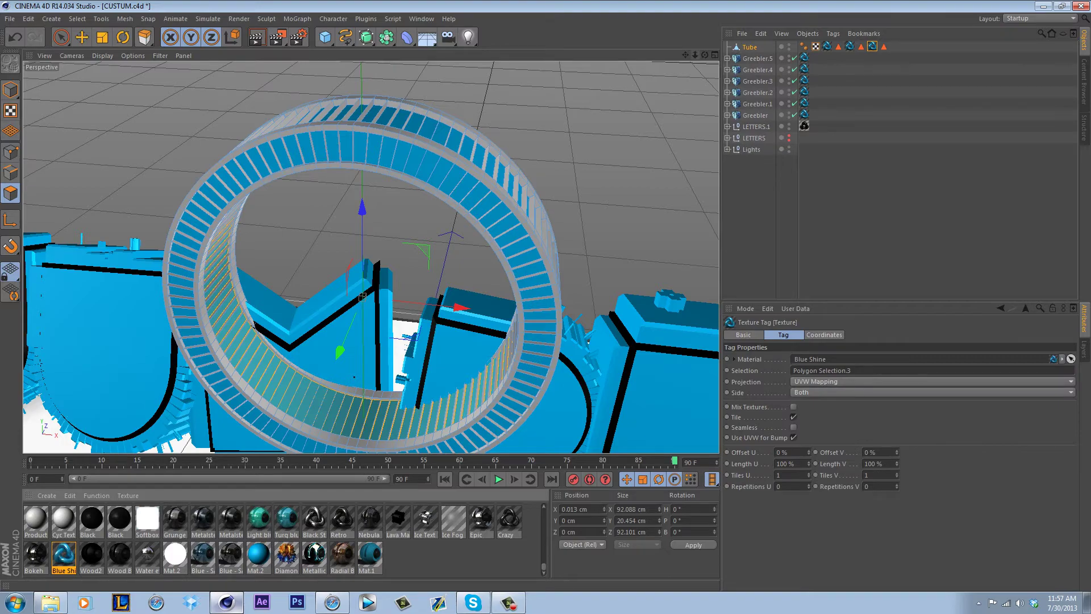
# Loop-select the polygons on the tube's back end face and inset them 1.3 cm with Extrude Inner.
pyautogui.moveTo(705, 55); pyautogui.dragTo(903, 54)
pyautogui.click(77, 19)
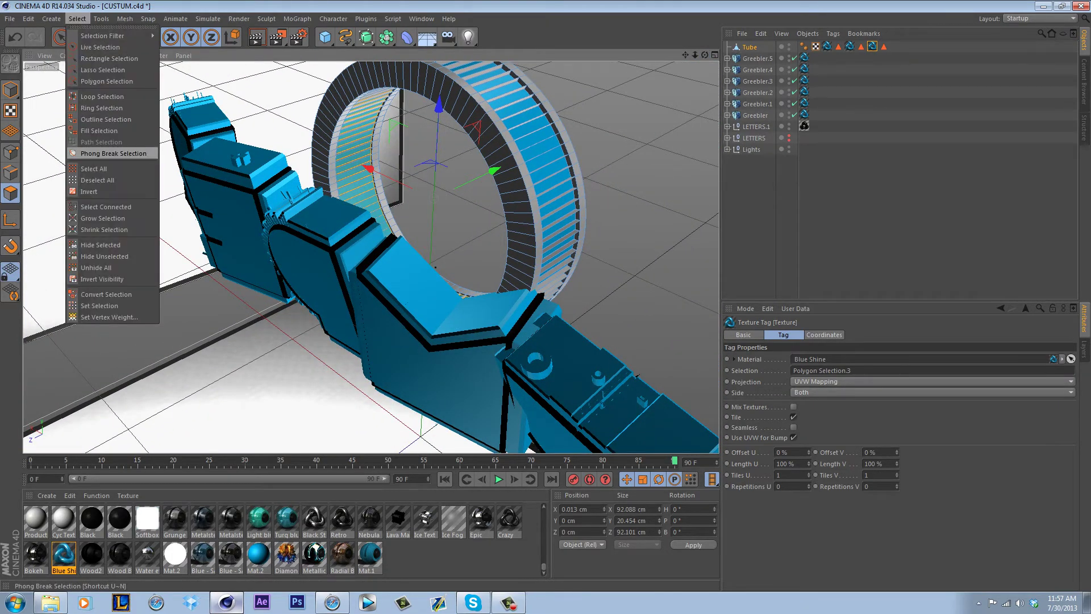
pyautogui.click(101, 97)
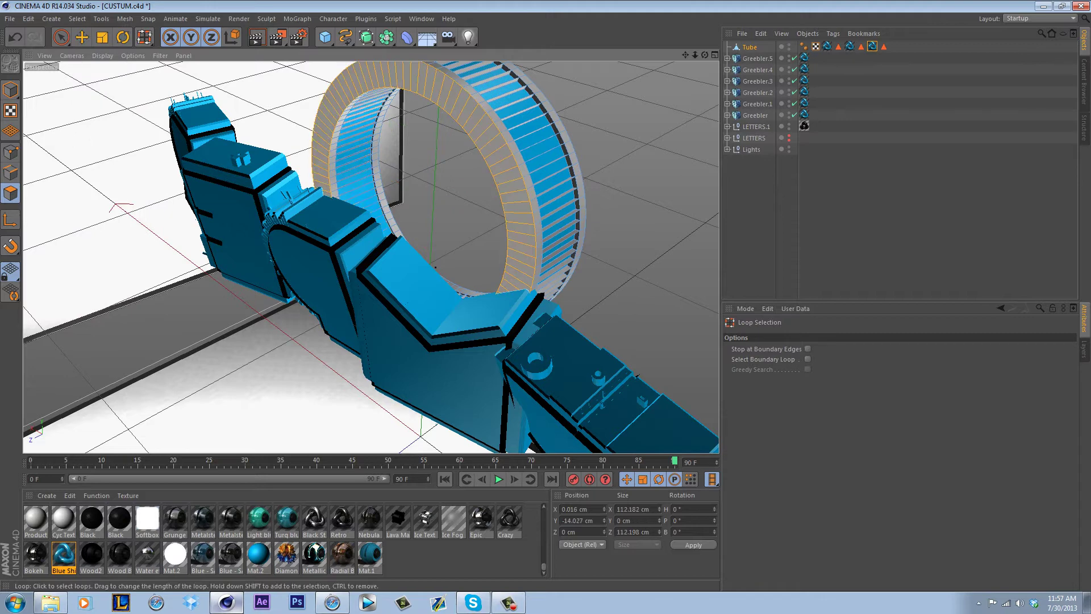
pyautogui.rightClick(480, 128)
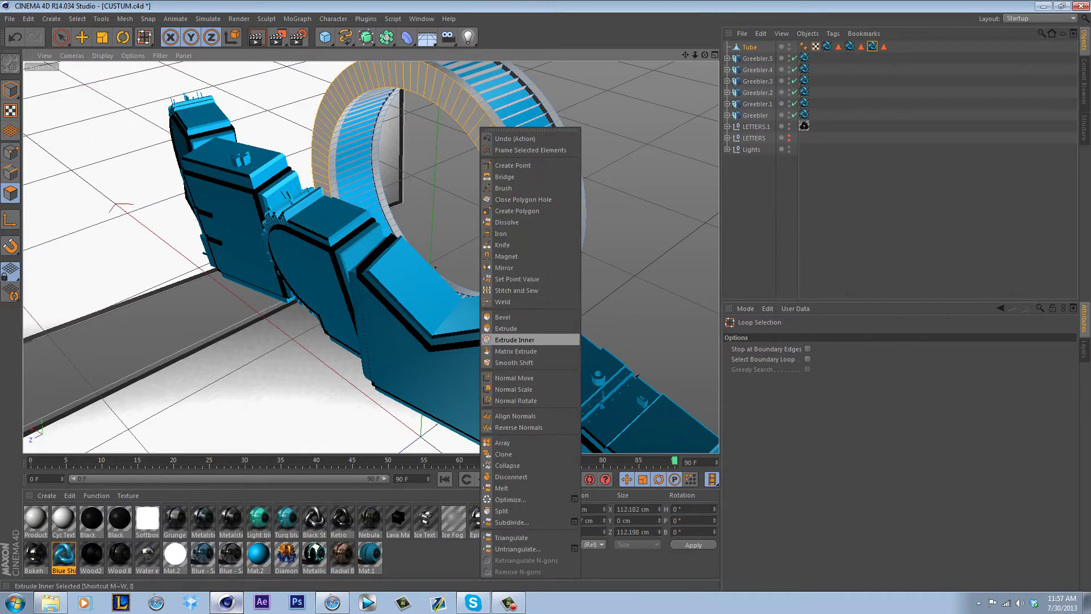
pyautogui.click(528, 338)
pyautogui.moveTo(501, 109); pyautogui.dragTo(493, 109)
# Extrude the inset back-face polygons by -0.7 cm and apply the Blue Shine material to them.
pyautogui.rightClick(474, 111)
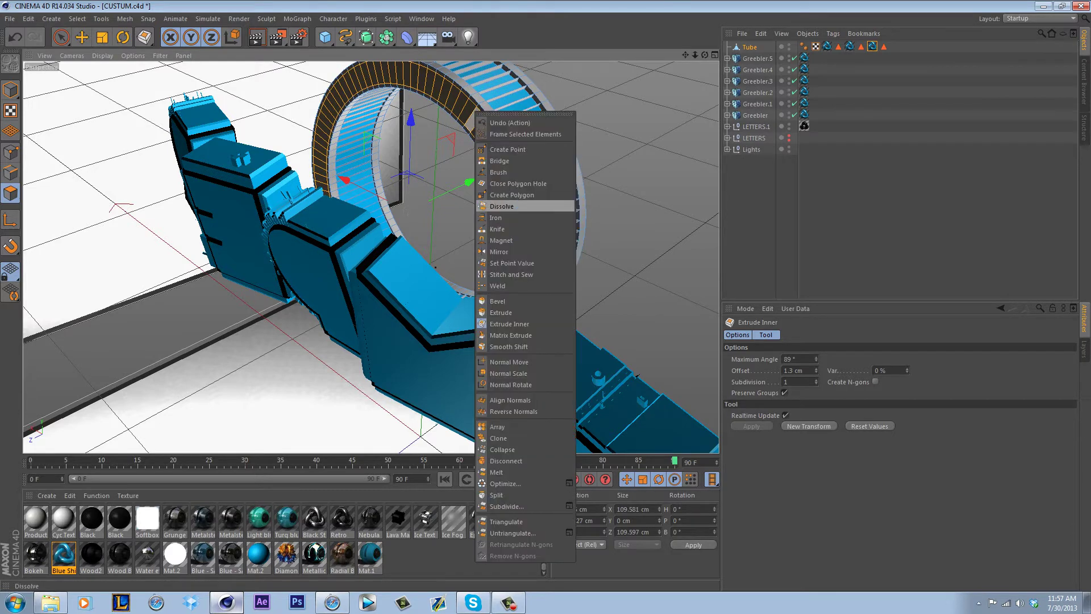
pyautogui.click(525, 310)
pyautogui.moveTo(500, 111); pyautogui.dragTo(497, 111)
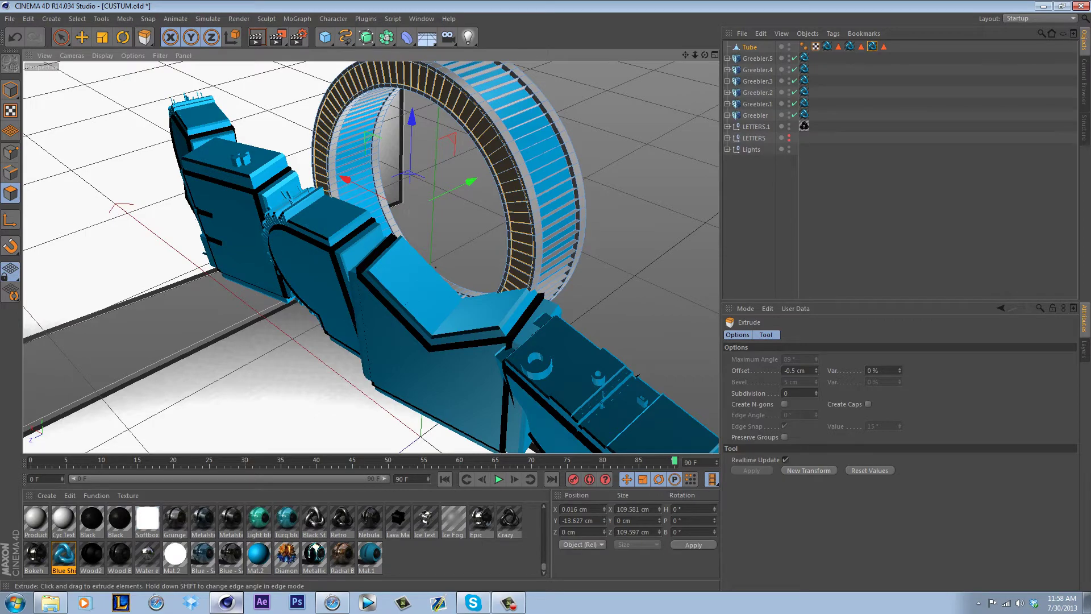
pyautogui.moveTo(506, 310); pyautogui.dragTo(501, 309)
pyautogui.rightClick(64, 554)
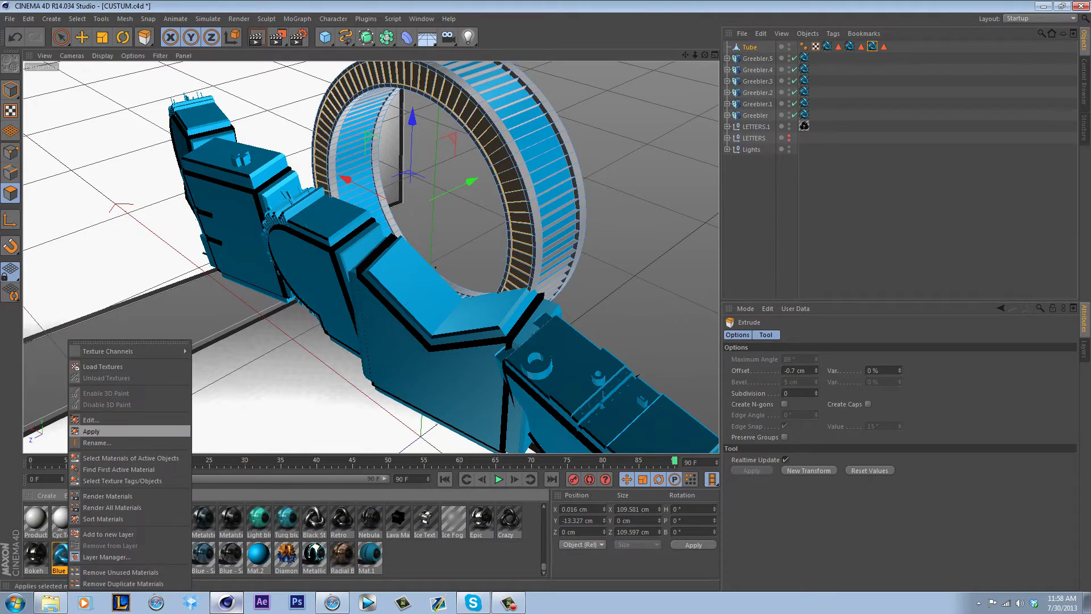
pyautogui.click(91, 431)
pyautogui.moveTo(370, 257)
pyautogui.keyDown('alt'); pyautogui.mouseDown()
pyautogui.moveTo(193, 224)
pyautogui.moveTo(370, 257)
pyautogui.mouseUp(); pyautogui.keyUp('alt')
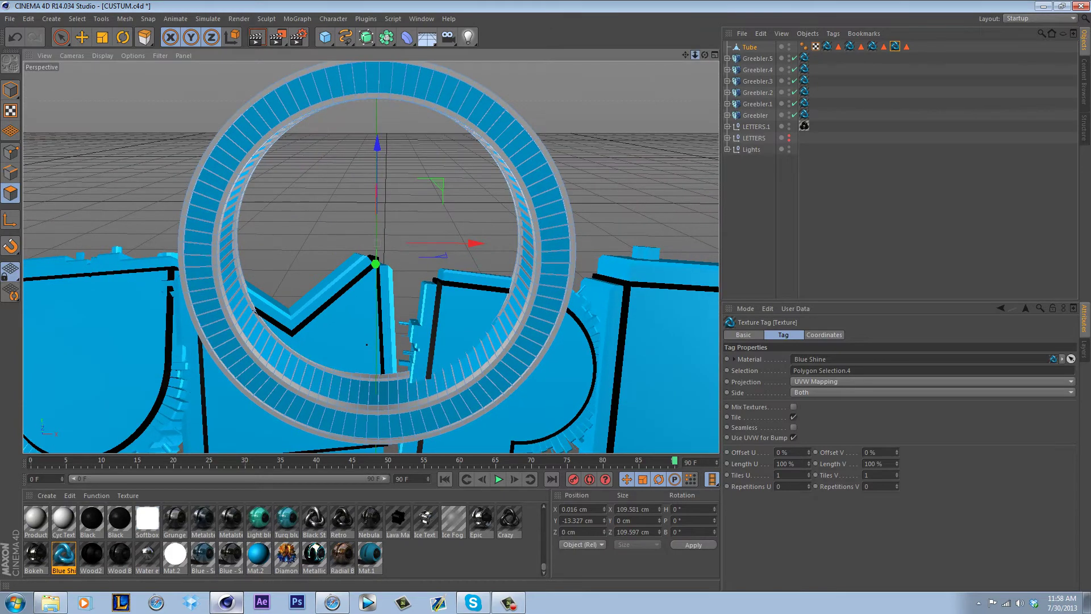
pyautogui.scroll(-3, 371, 257)
pyautogui.keyDown('alt'); pyautogui.moveTo(370, 257); pyautogui.dragTo(307, 301, button='middle'); pyautogui.keyUp('alt')
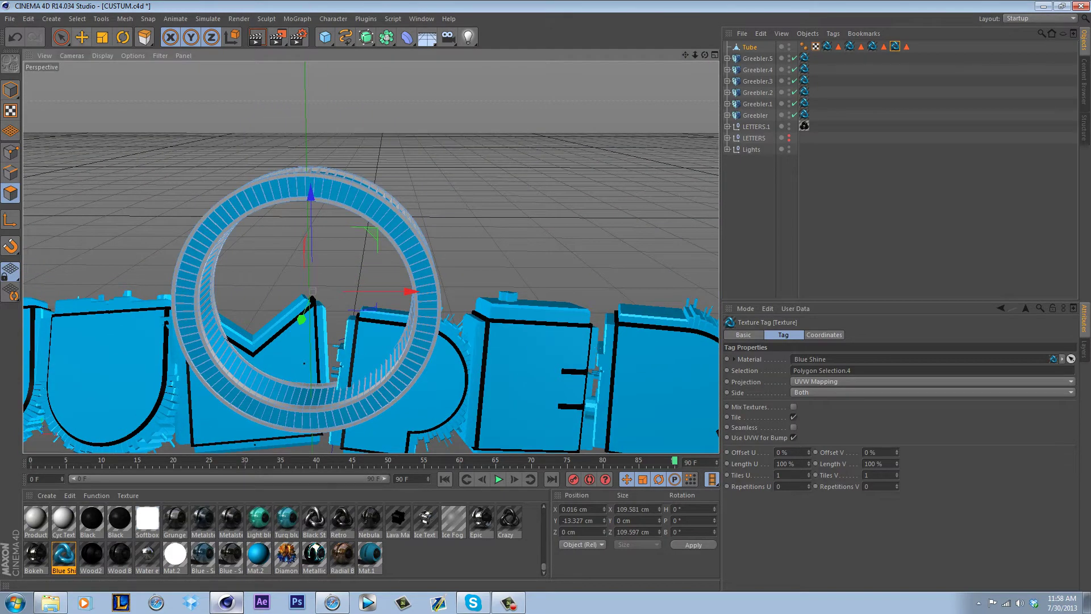
pyautogui.press('e')
pyautogui.moveTo(302, 319); pyautogui.dragTo(290, 349)
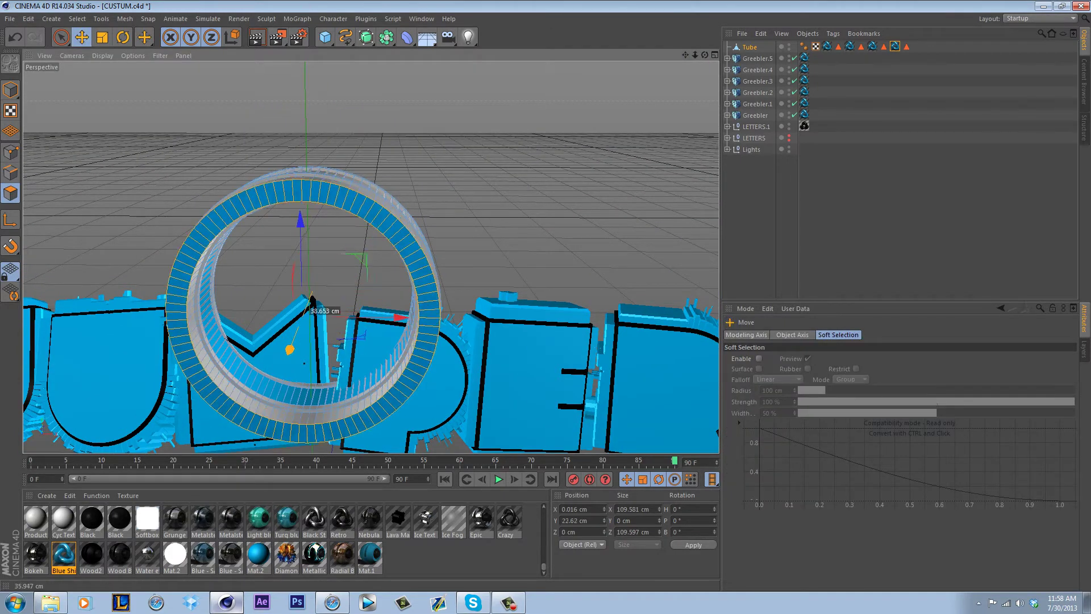
pyautogui.moveTo(312, 299); pyautogui.dragTo(310, 314)
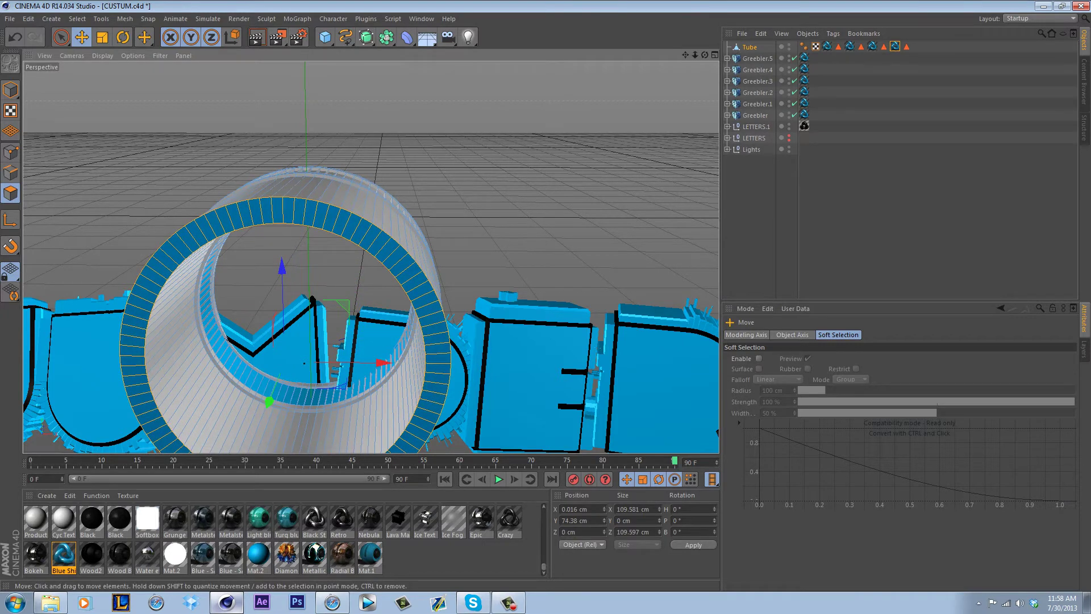
pyautogui.hotkey('ctrl', 'z')
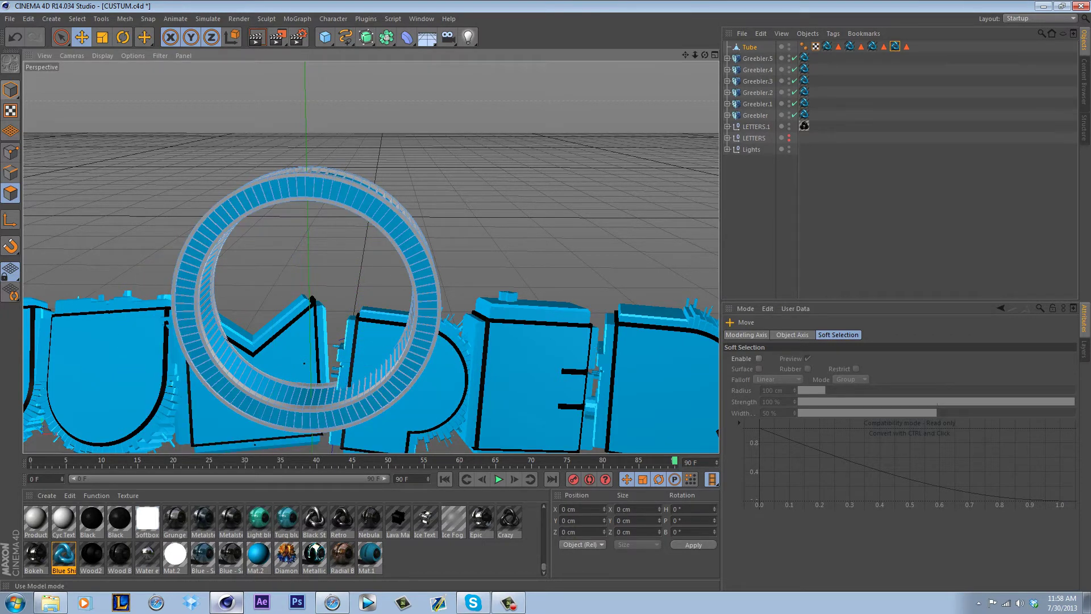
# Move the whole tube forward, away from the letters, to about Z -46.8 cm in Model mode.
pyautogui.click(11, 90)
pyautogui.moveTo(297, 329); pyautogui.dragTo(281, 370)
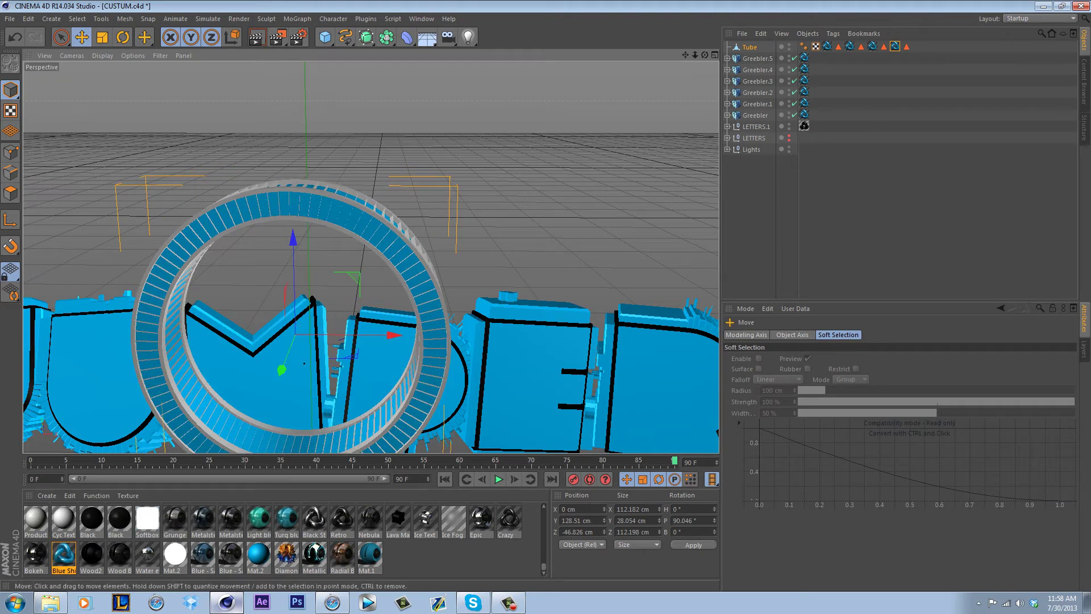
pyautogui.click(11, 194)
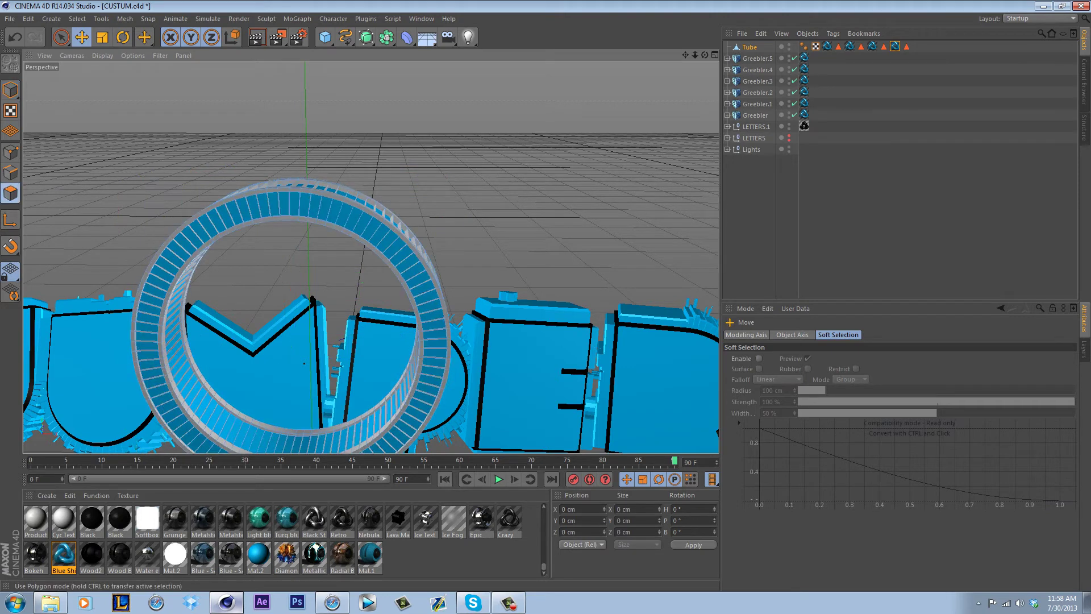
pyautogui.click(11, 90)
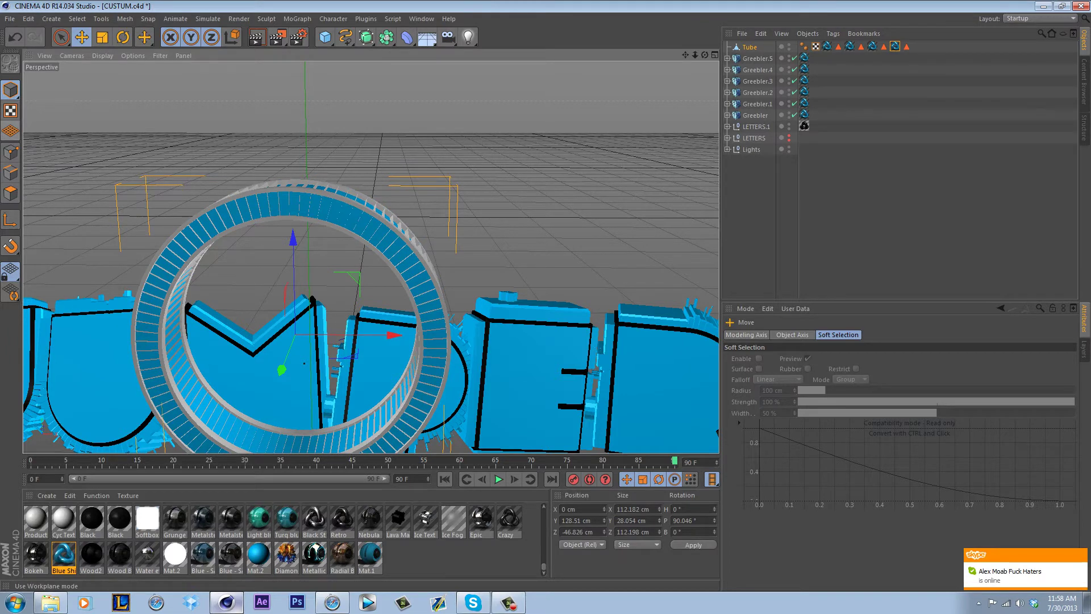
# Try moving a single point of the tube in Points mode and undo the move.
pyautogui.click(10, 152)
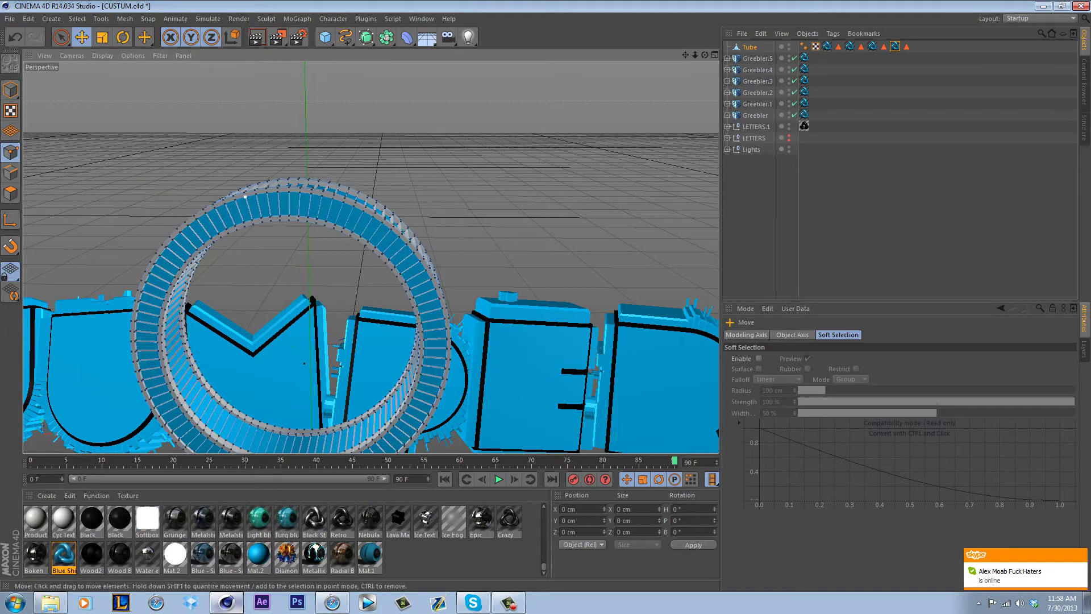
pyautogui.moveTo(245, 196); pyautogui.dragTo(285, 319)
pyautogui.hotkey('ctrl', 'z')
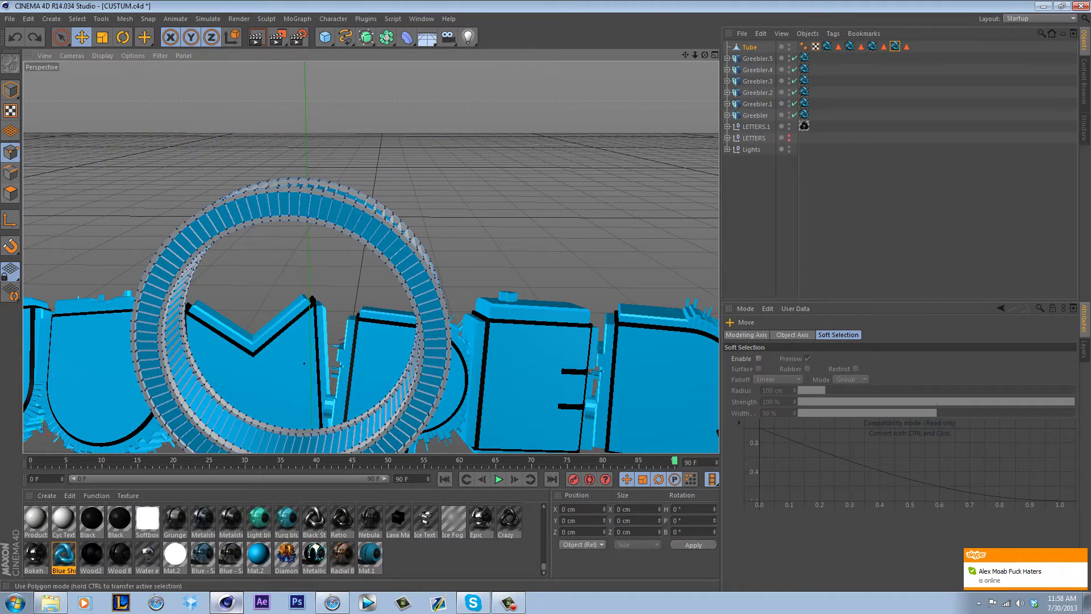
# Try moving a single edge of the tube in Edges mode and undo the move.
pyautogui.click(10, 172)
pyautogui.moveTo(240, 198); pyautogui.dragTo(359, 376)
pyautogui.moveTo(315, 287); pyautogui.dragTo(315, 287)
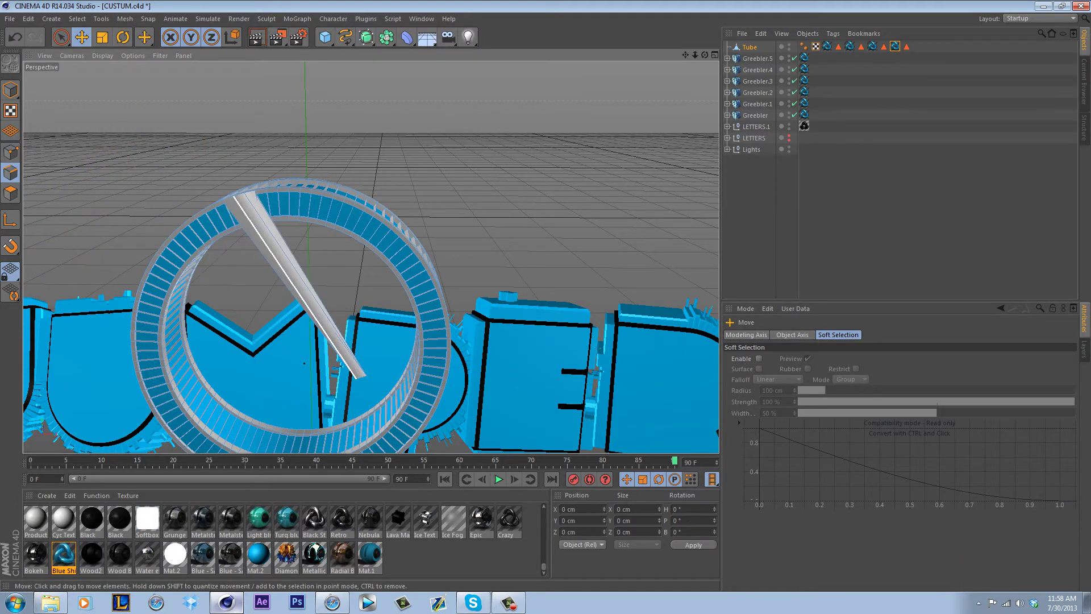
pyautogui.hotkey('ctrl', 'z')
# Try moving a single polygon of the tube in Polygons mode, undo the move and return to Model mode.
pyautogui.click(10, 193)
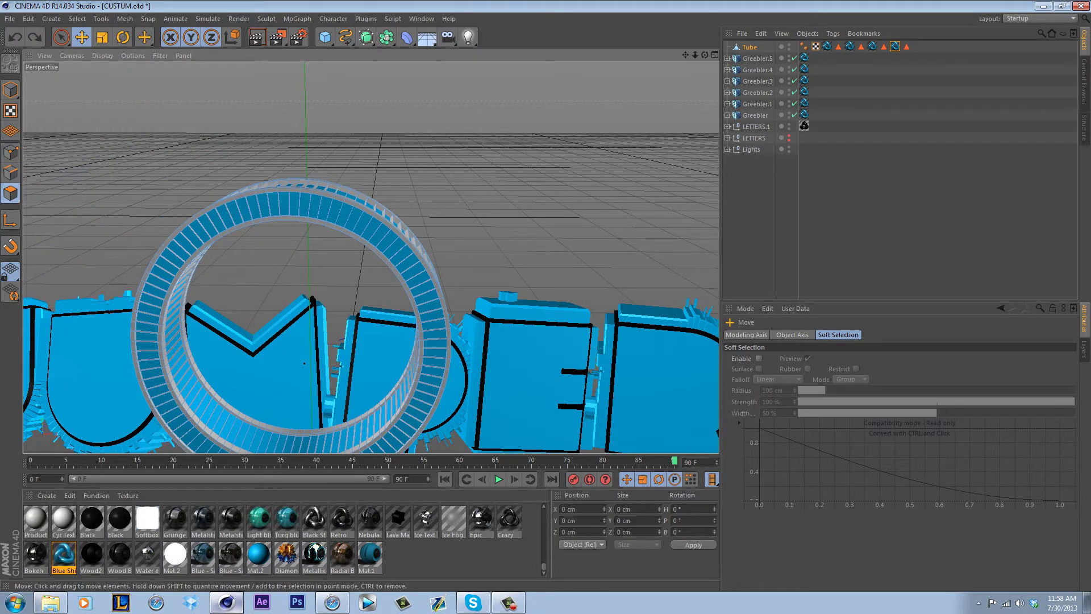
pyautogui.moveTo(199, 230); pyautogui.dragTo(229, 215)
pyautogui.hotkey('ctrl', 'z')
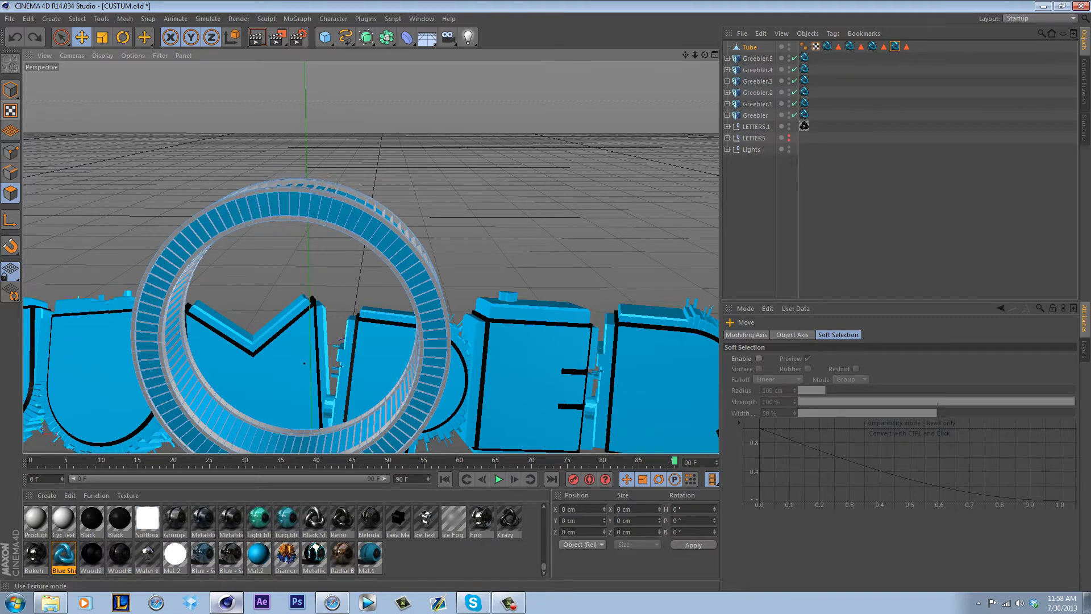
pyautogui.click(10, 90)
# Apply the Grunge Silver material to the Tube and place its texture tag ahead of the Blue Shine tags.
pyautogui.scroll(-3, 370, 257)
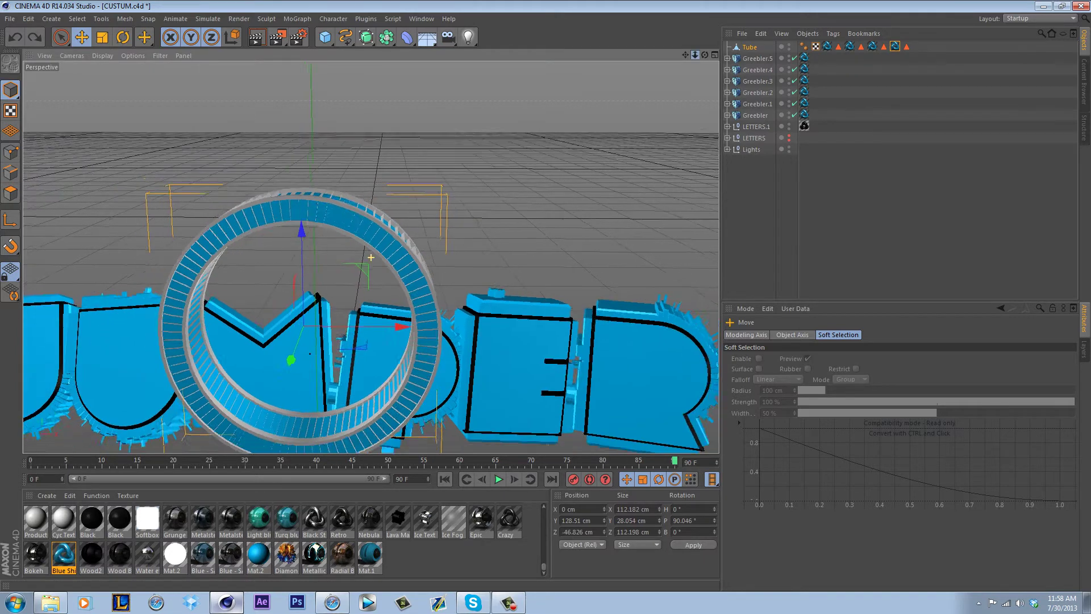
pyautogui.moveTo(370, 257)
pyautogui.keyDown('alt'); pyautogui.mouseDown()
pyautogui.moveTo(187, 309)
pyautogui.moveTo(259, 238)
pyautogui.moveTo(324, 236)
pyautogui.moveTo(381, 252)
pyautogui.mouseUp(); pyautogui.keyUp('alt')
pyautogui.moveTo(625, 82); pyautogui.dragTo(608, 78)
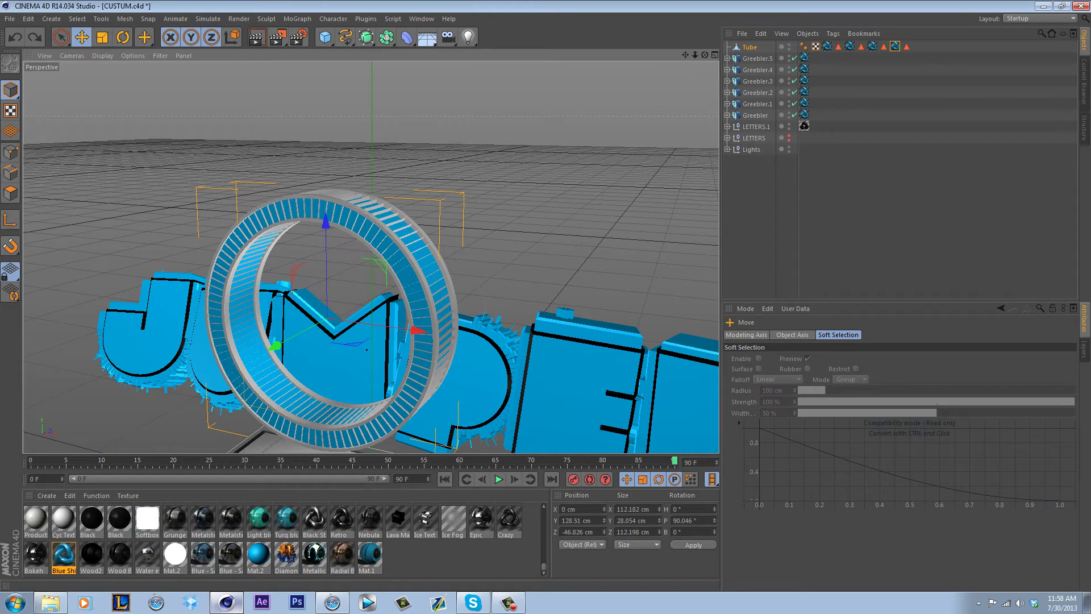
pyautogui.scroll(5, 286, 539)
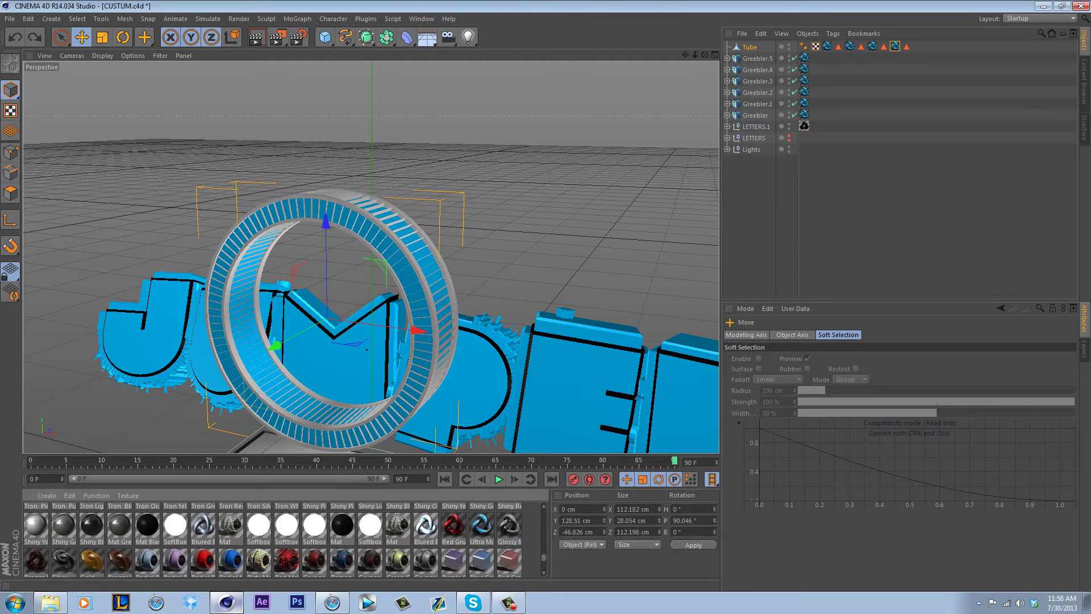
pyautogui.moveTo(426, 560); pyautogui.dragTo(749, 47)
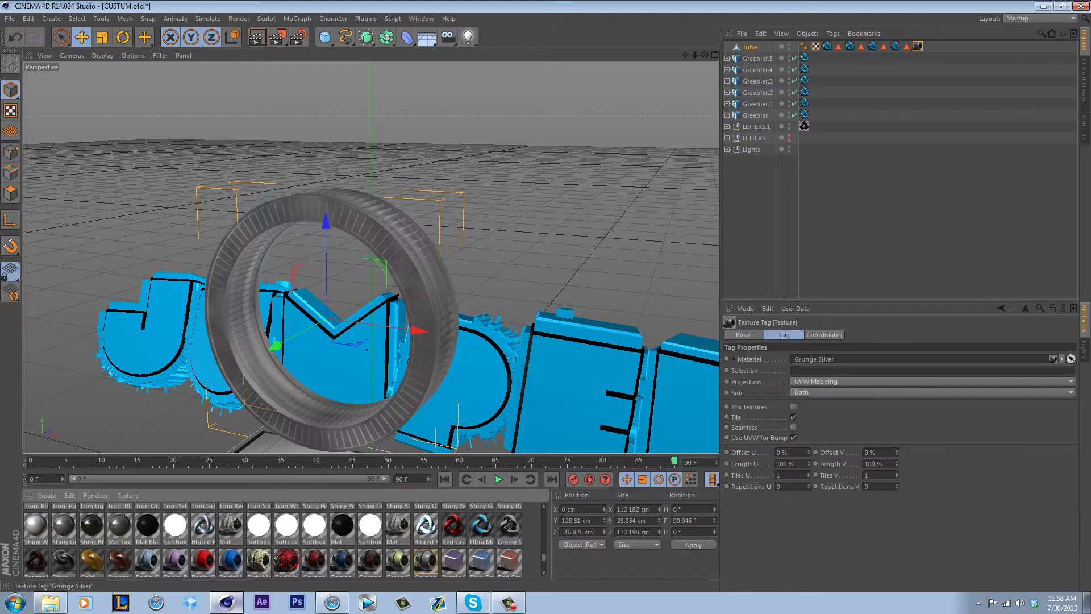
pyautogui.moveTo(918, 46); pyautogui.dragTo(811, 46)
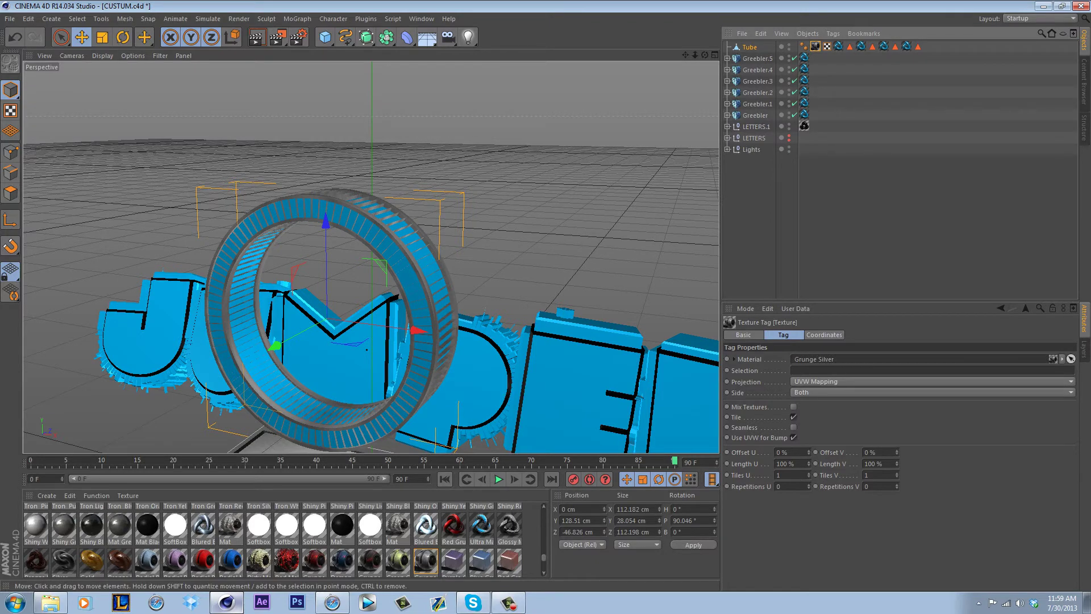
# Preview-render the view and replace the Grunge Silver material on the Tube's first texture tag with Mat.15.
pyautogui.click(257, 38)
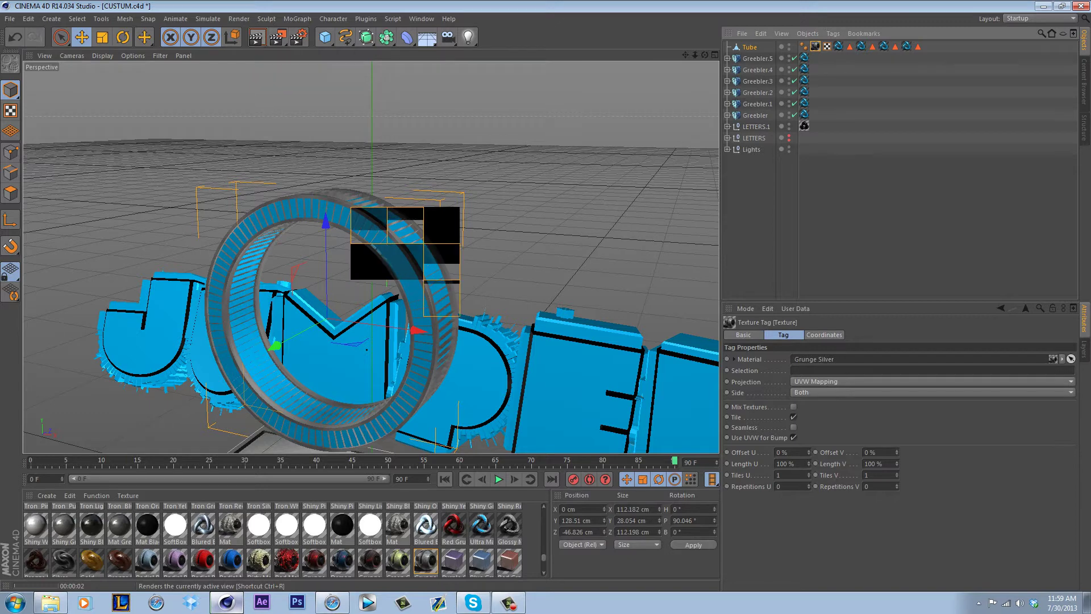
pyautogui.click(869, 216)
pyautogui.scroll(12, 284, 538)
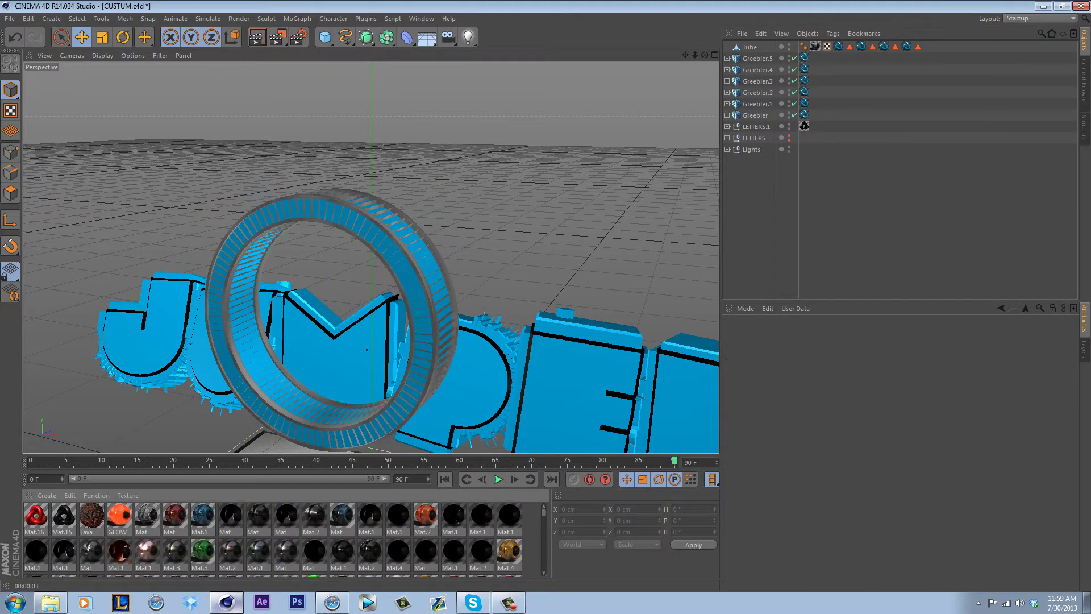
pyautogui.moveTo(64, 516); pyautogui.dragTo(816, 46)
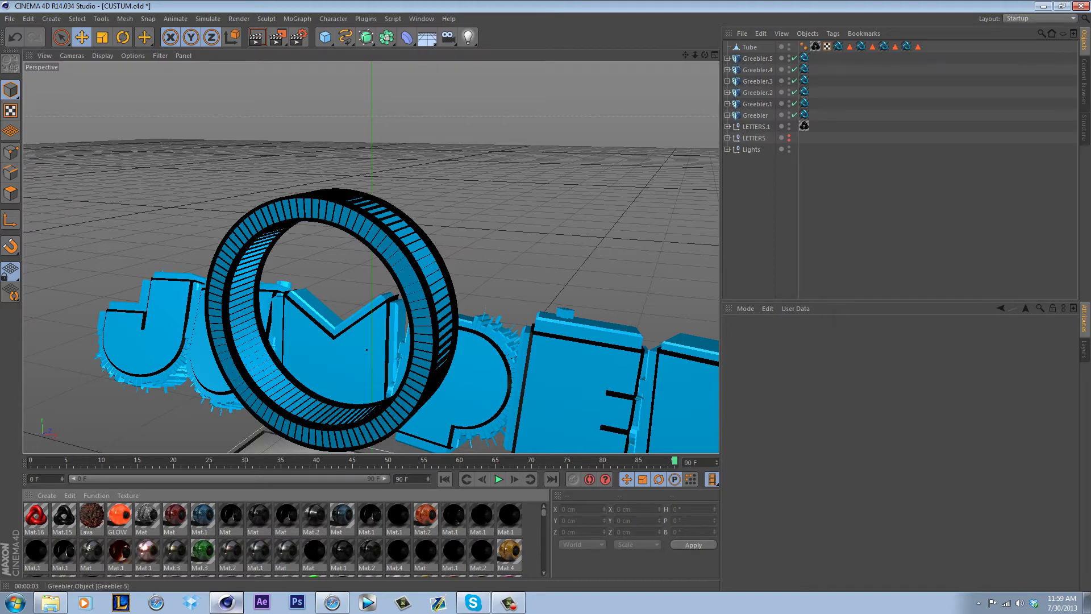
pyautogui.moveTo(704, 55); pyautogui.dragTo(778, 53)
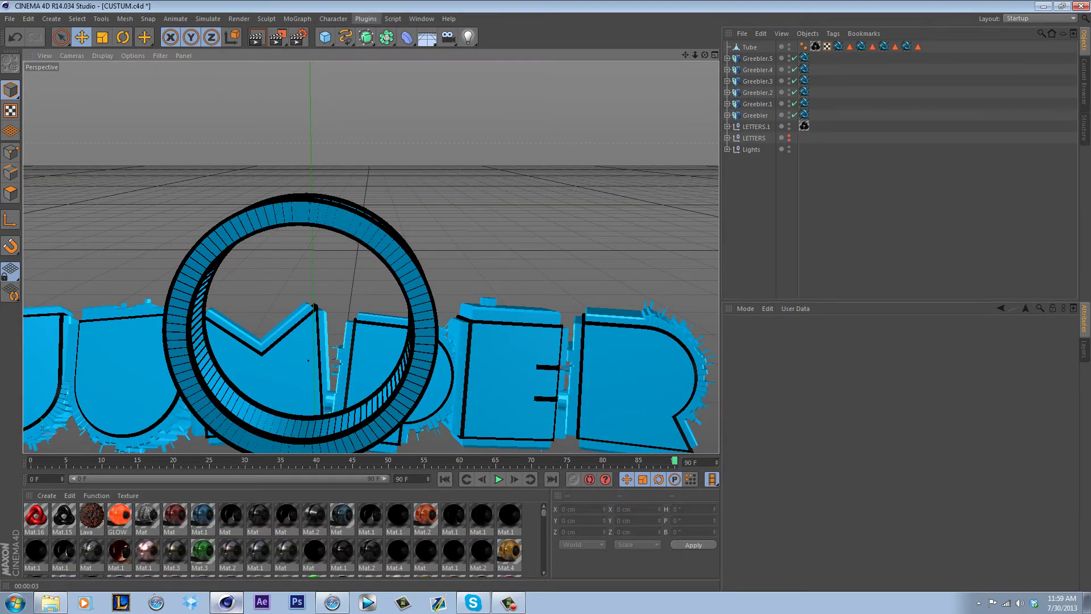
# Add a Greebler object from the Greebler plugin and make the Tube its child.
pyautogui.click(366, 19)
pyautogui.moveTo(397, 35)
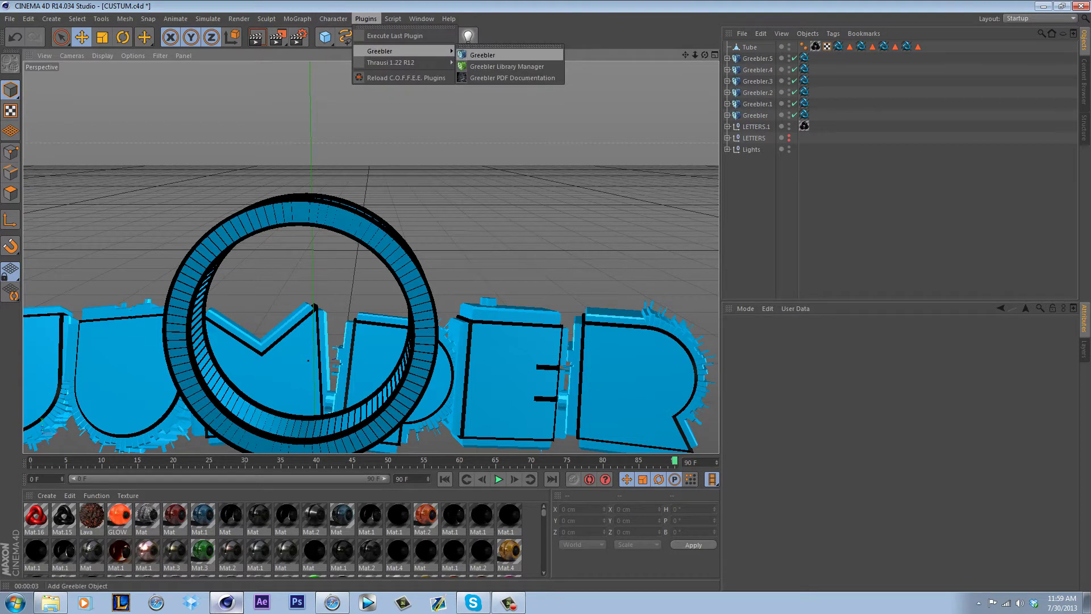
pyautogui.click(488, 55)
pyautogui.moveTo(749, 59); pyautogui.dragTo(756, 48)
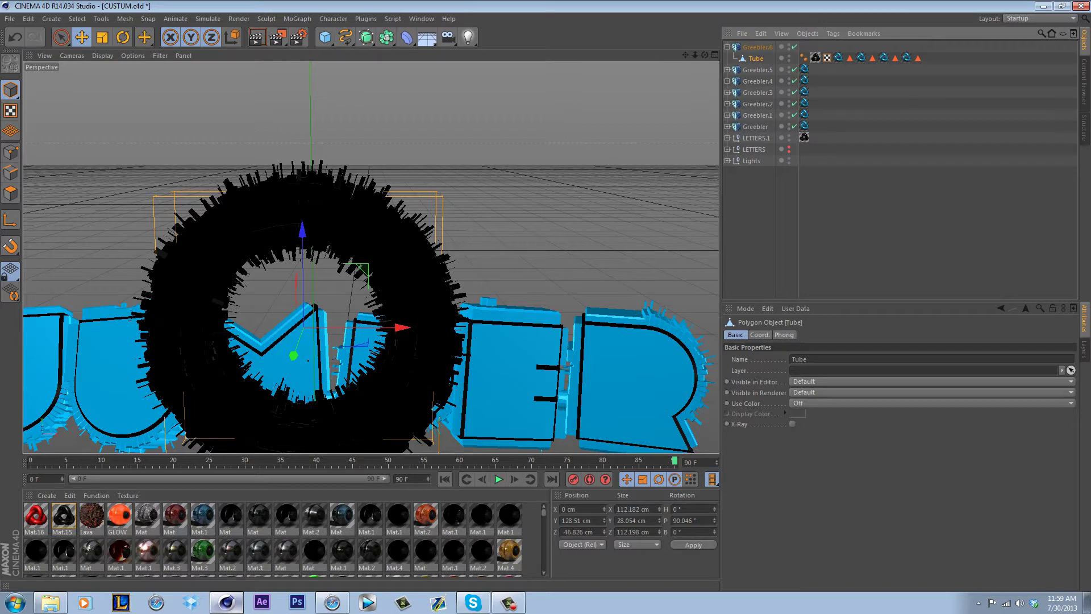
pyautogui.click(756, 47)
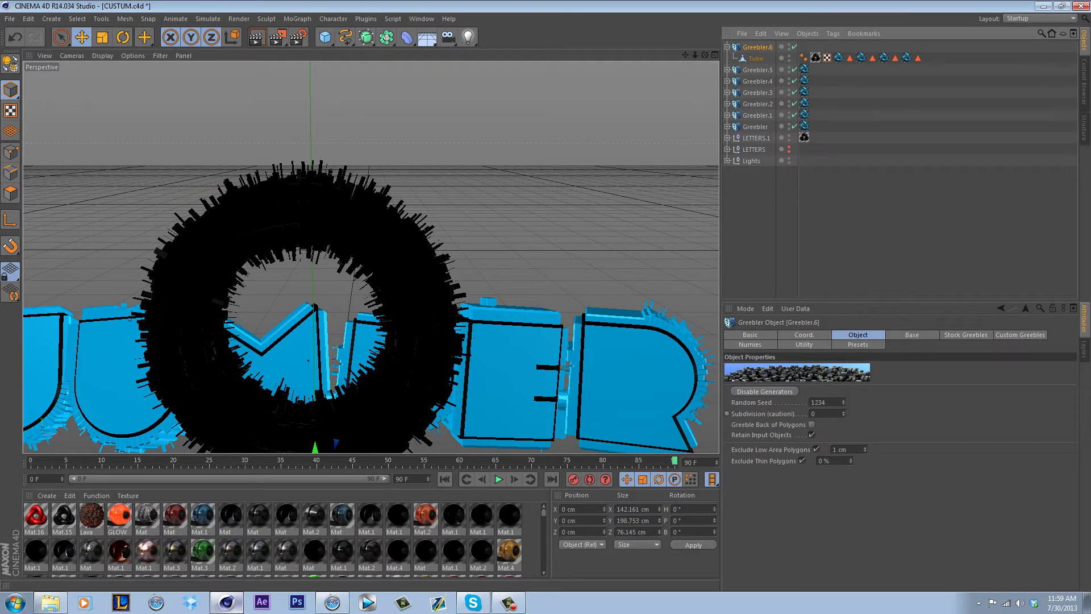
# Review the new Greebler's object, base, stock greebles, nurnies, utility, basic and coordinate settings.
pyautogui.click(804, 334)
pyautogui.click(858, 335)
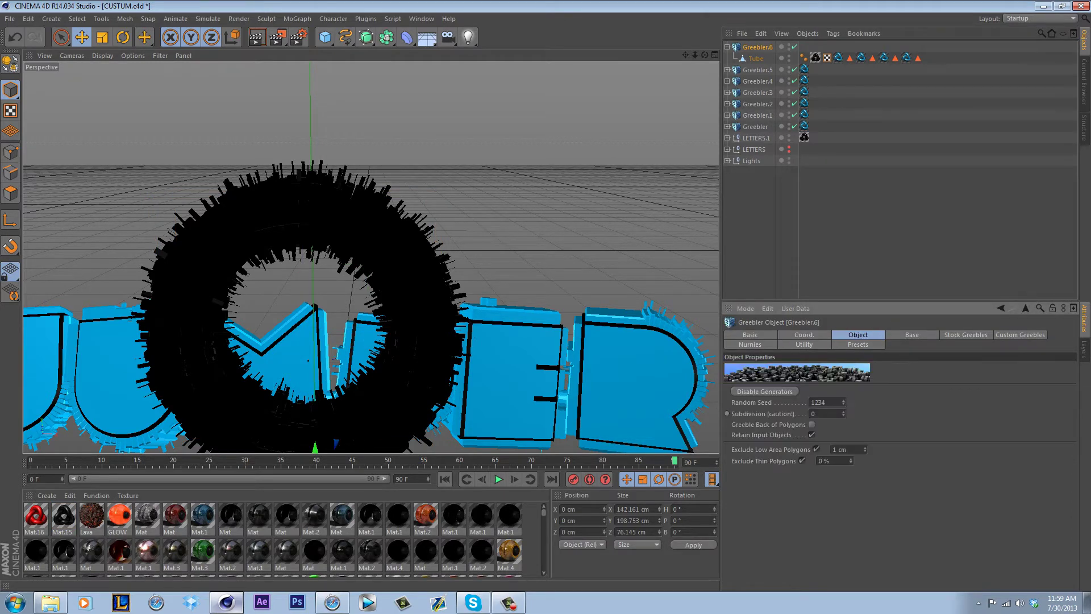
pyautogui.click(912, 335)
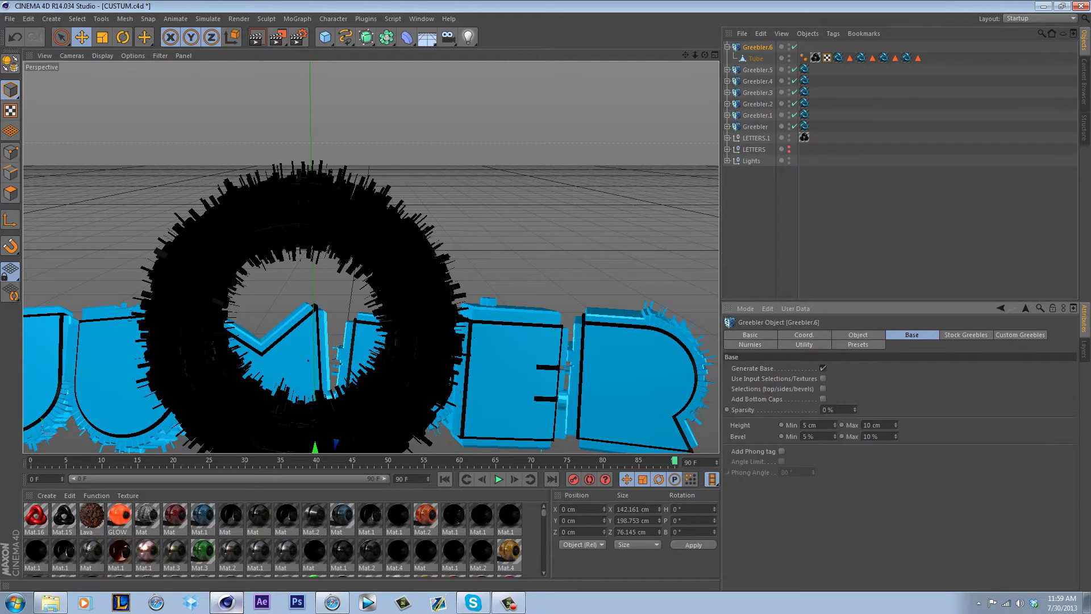
pyautogui.click(966, 334)
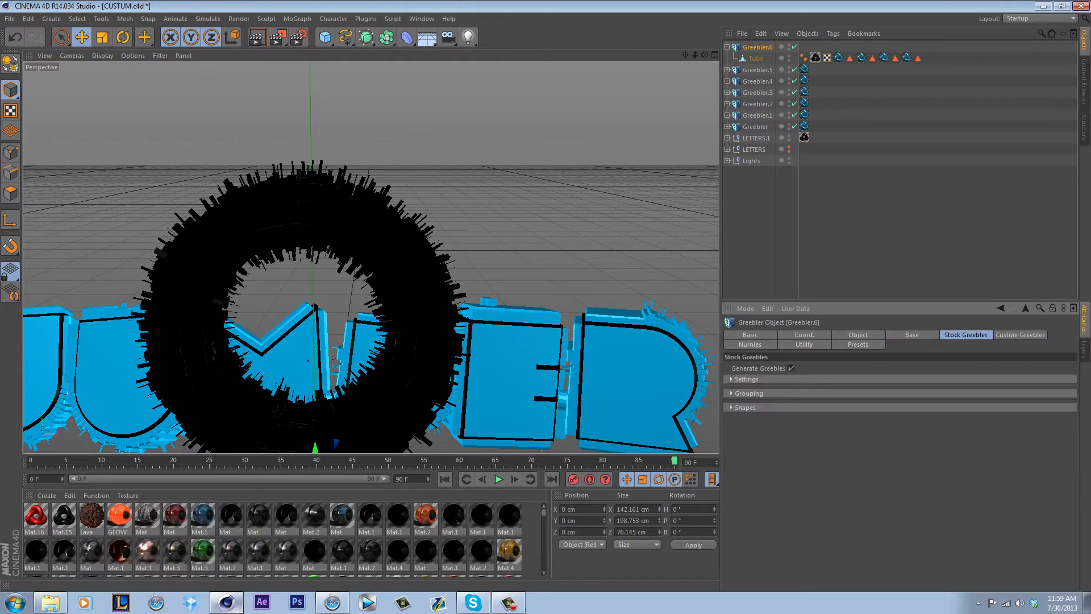
pyautogui.keyDown('shift'); pyautogui.click(1020, 335); pyautogui.keyUp('shift')
pyautogui.click(858, 334)
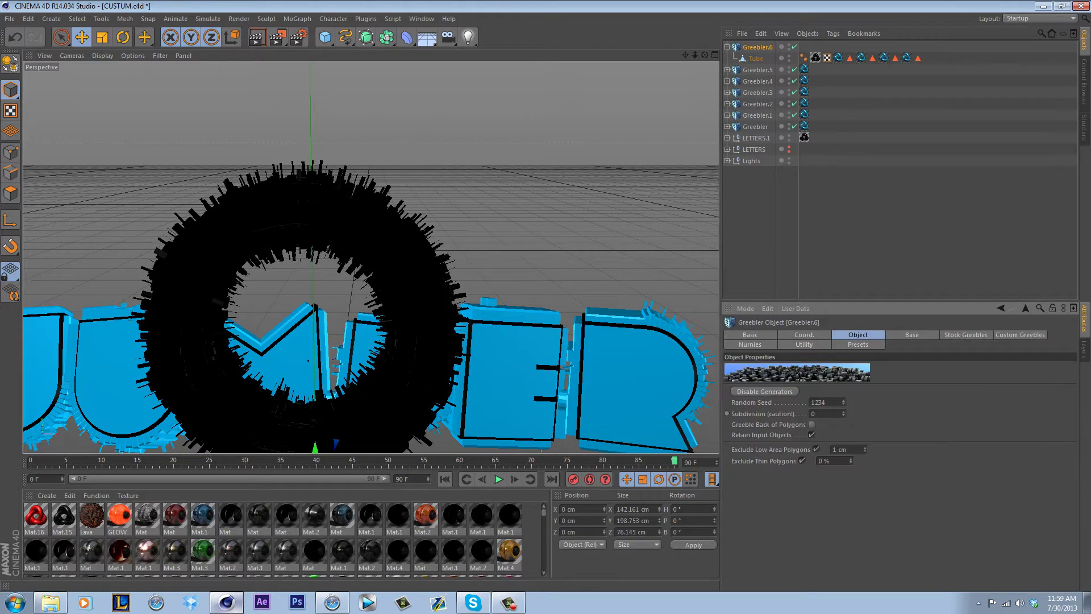
pyautogui.click(804, 344)
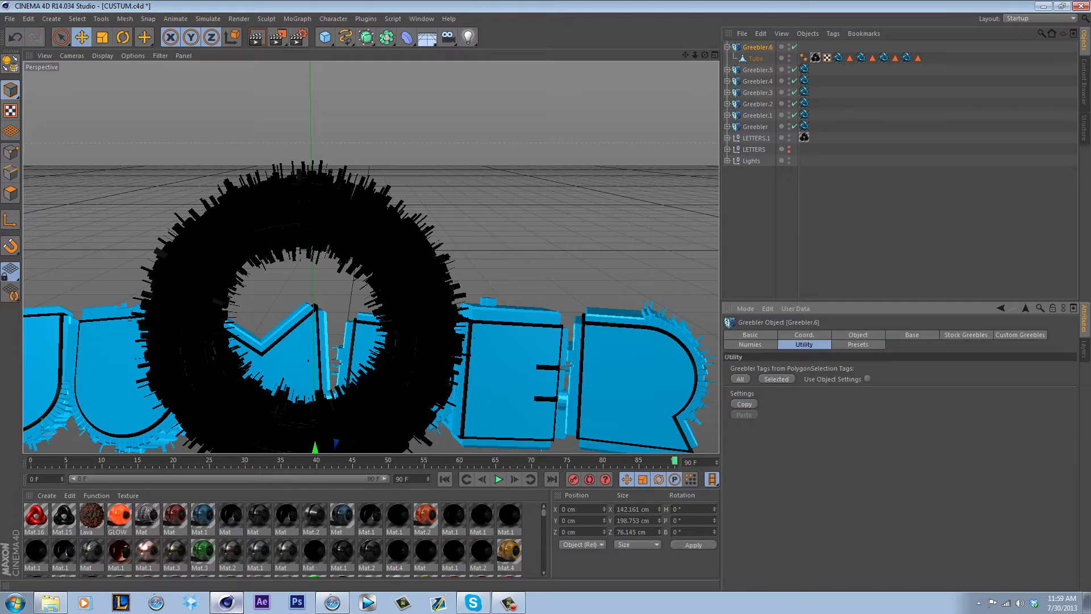
pyautogui.click(750, 344)
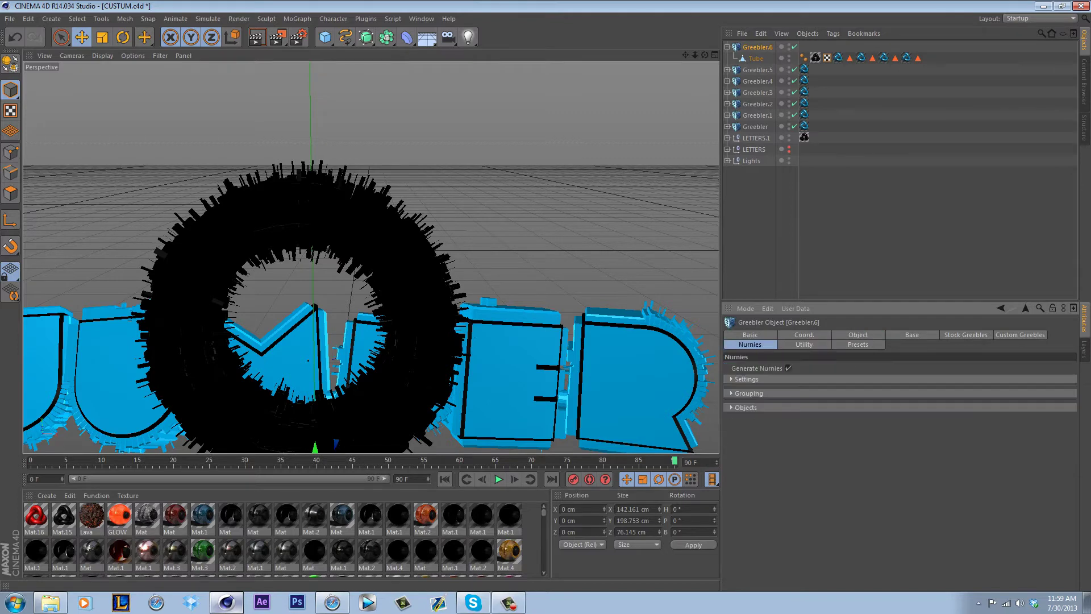
pyautogui.click(746, 379)
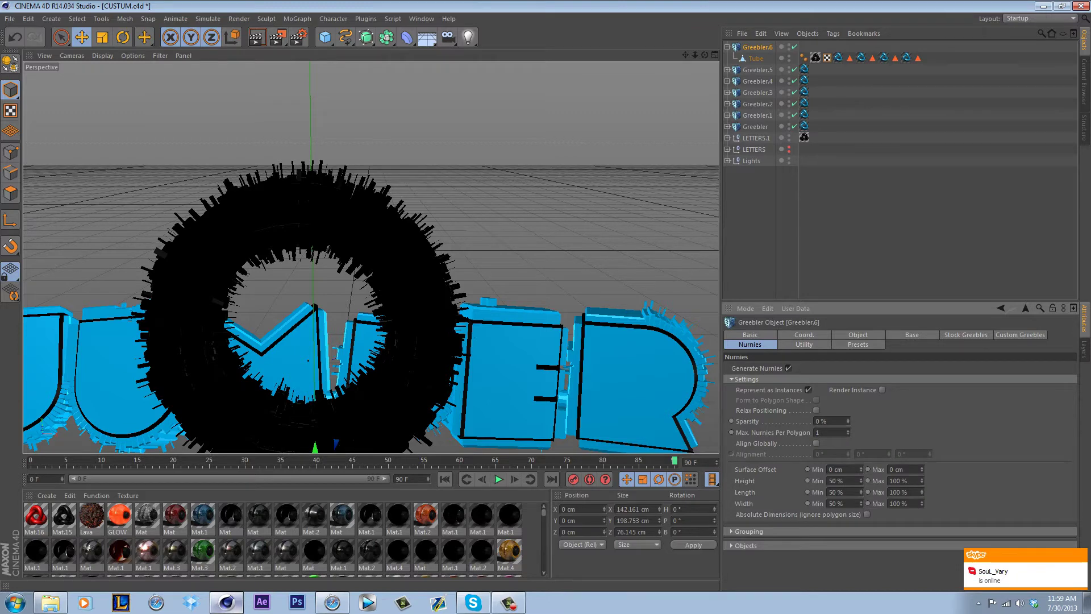
pyautogui.click(745, 379)
pyautogui.click(750, 334)
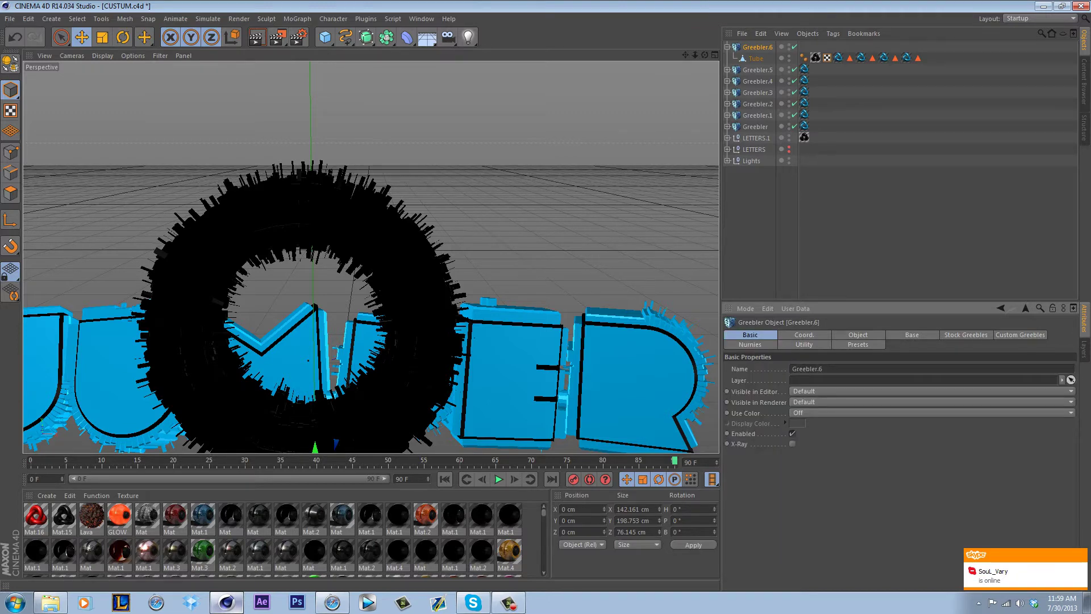
pyautogui.click(803, 334)
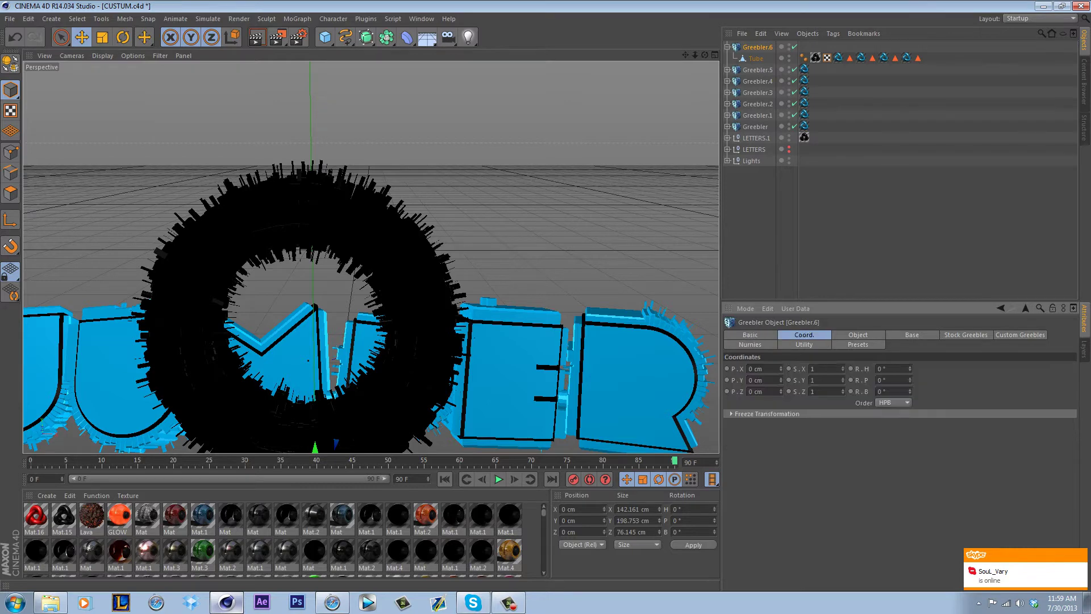
pyautogui.click(858, 335)
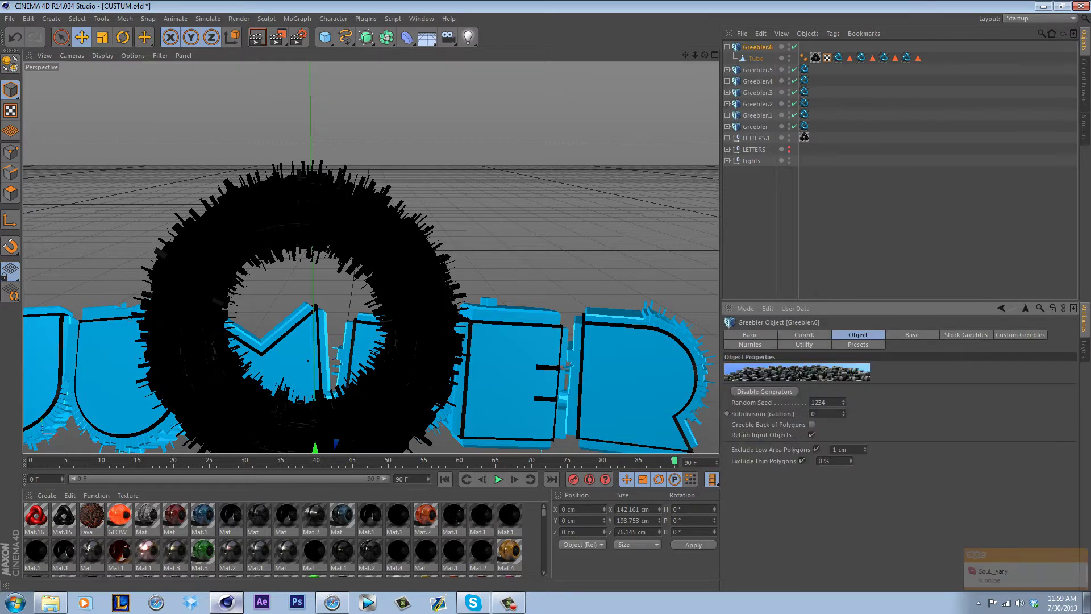
# Enable Use Input Selections/Textures for the Greebler's base and check the ring from another angle.
pyautogui.click(911, 334)
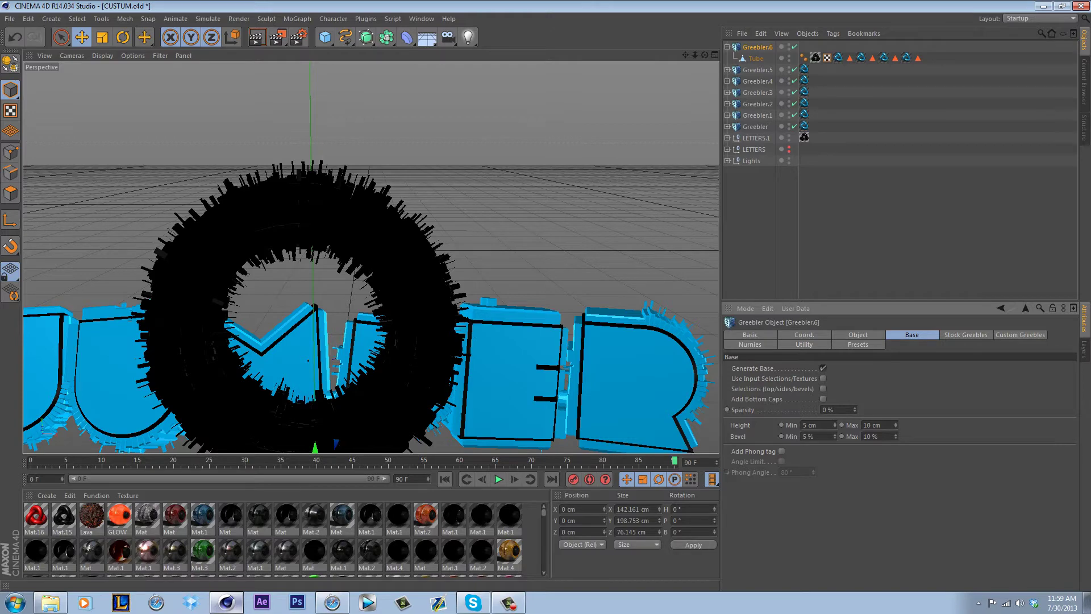
pyautogui.click(823, 378)
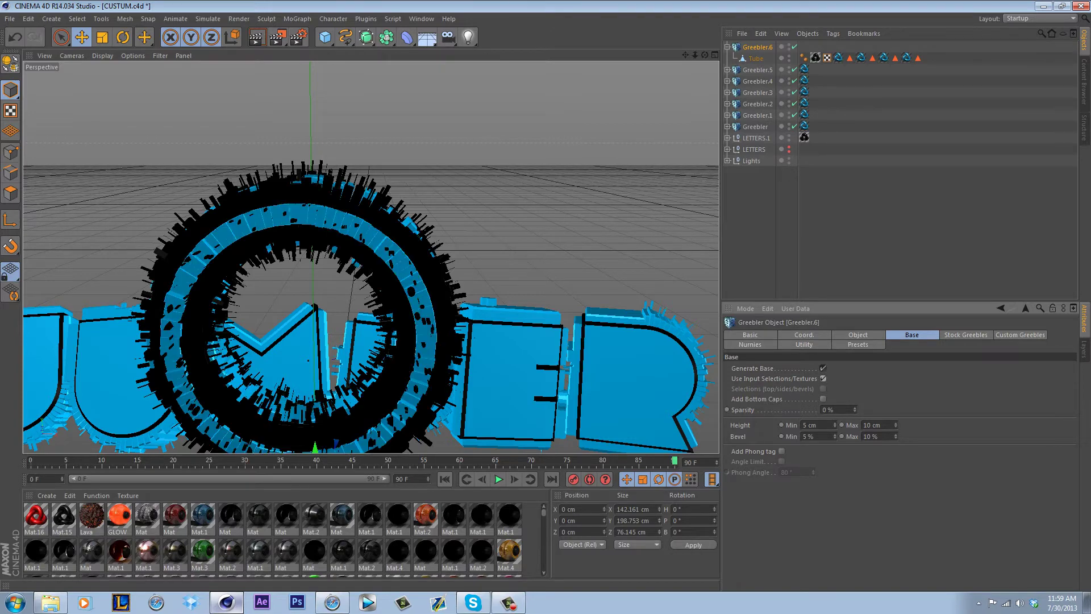
pyautogui.moveTo(704, 55)
pyautogui.mouseDown()
pyautogui.moveTo(619, 34)
pyautogui.moveTo(653, 23)
pyautogui.moveTo(636, 28)
pyautogui.moveTo(597, 178)
pyautogui.moveTo(512, 187)
pyautogui.mouseUp()
pyautogui.moveTo(370, 256)
pyautogui.keyDown('alt'); pyautogui.mouseDown()
pyautogui.moveTo(318, 255)
pyautogui.moveTo(341, 244)
pyautogui.moveTo(370, 257)
pyautogui.moveTo(318, 256)
pyautogui.moveTo(397, 250)
pyautogui.moveTo(329, 257)
pyautogui.moveTo(364, 255)
pyautogui.mouseUp(); pyautogui.keyUp('alt')
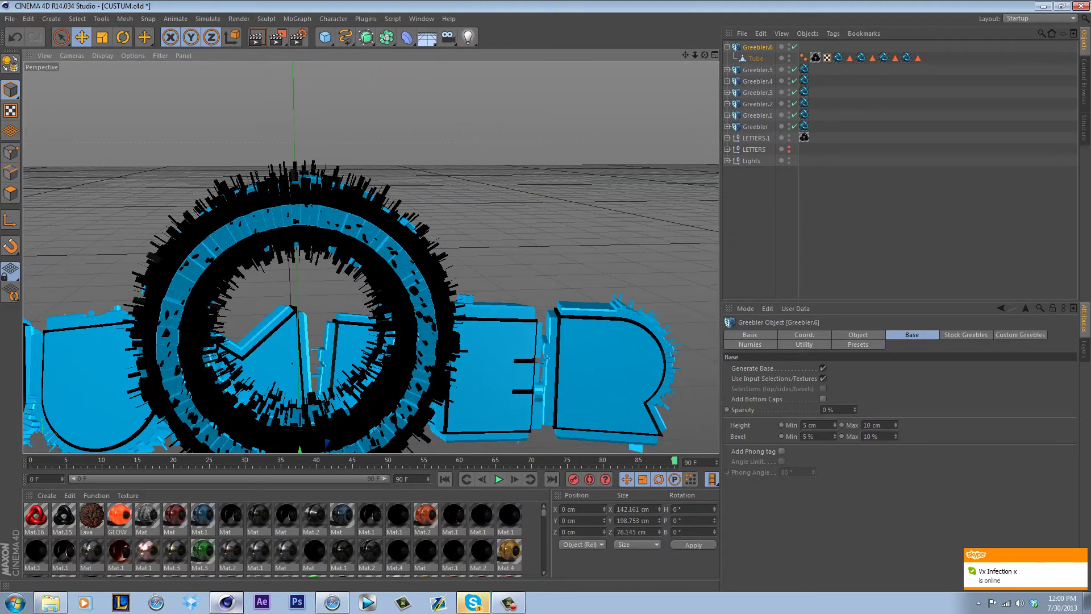
# Try scaling the ring's Greebler down along its vertical axis and undo the change.
pyautogui.scroll(-5, 370, 257)
pyautogui.click(102, 38)
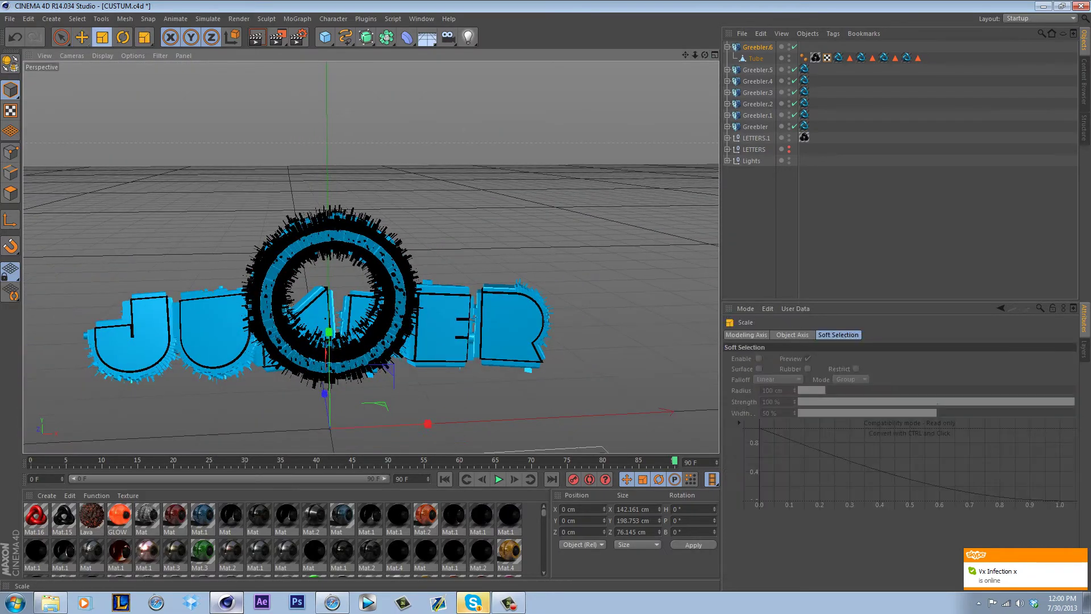
pyautogui.click(727, 48)
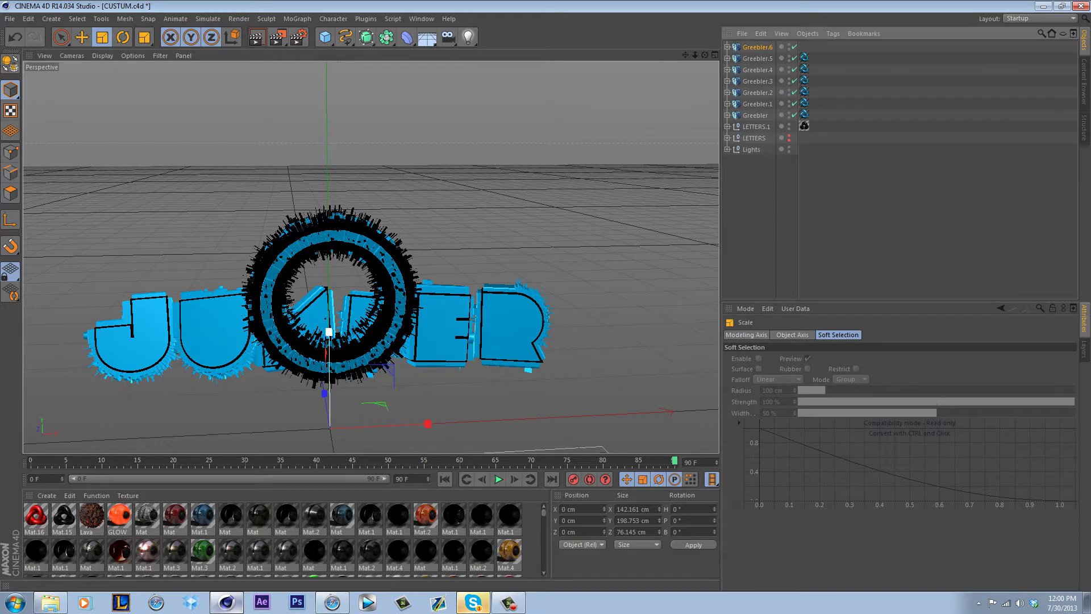
pyautogui.moveTo(329, 332); pyautogui.dragTo(329, 359)
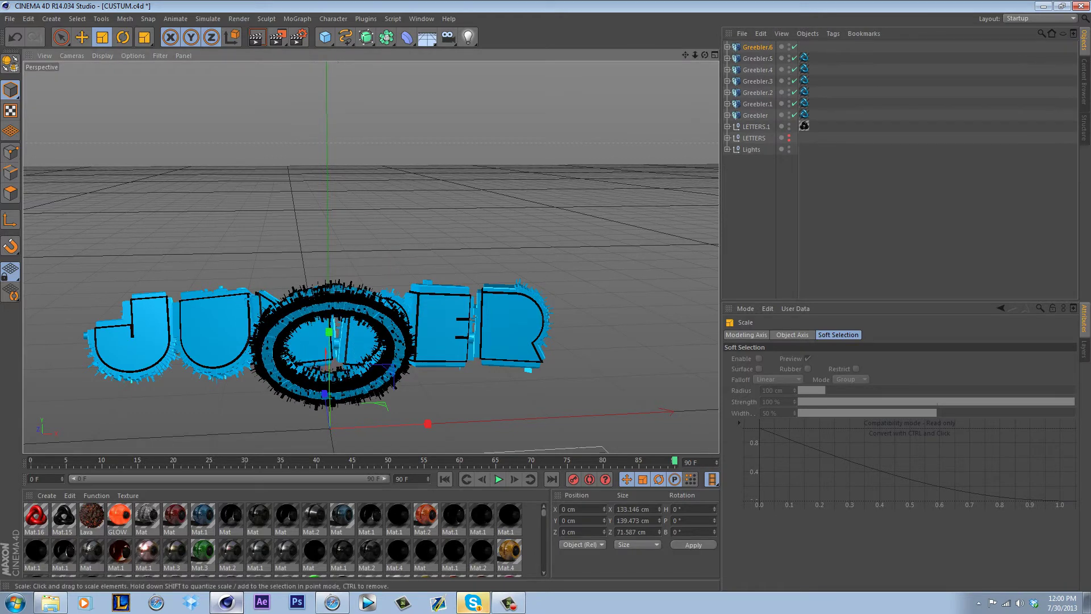
pyautogui.hotkey('ctrl', 'z')
# Set the ring Greebler's X, Y and Z scale to 0.2.
pyautogui.click(758, 47)
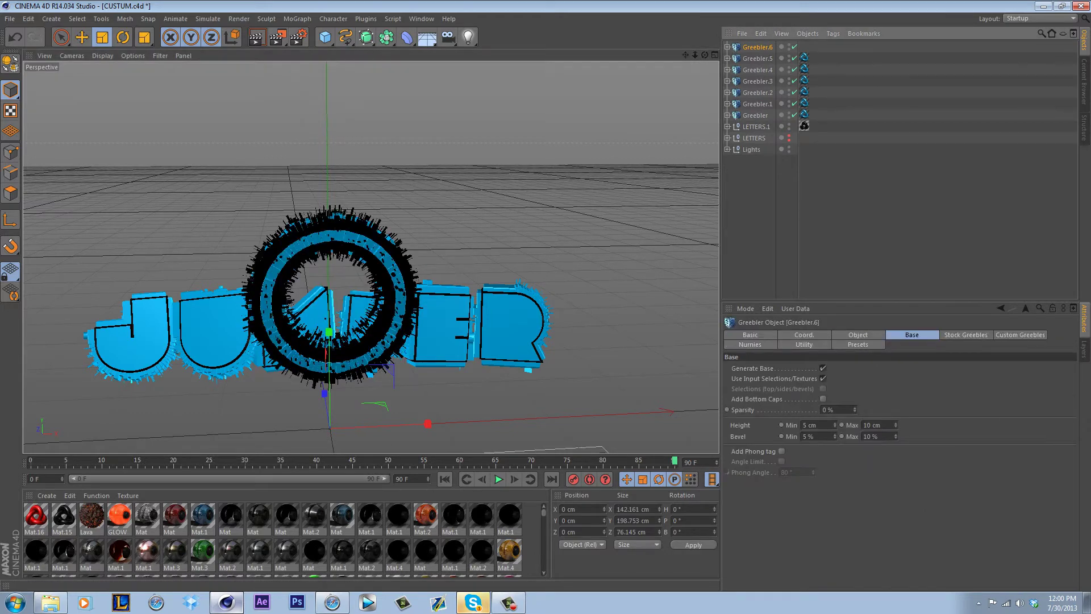
pyautogui.click(803, 334)
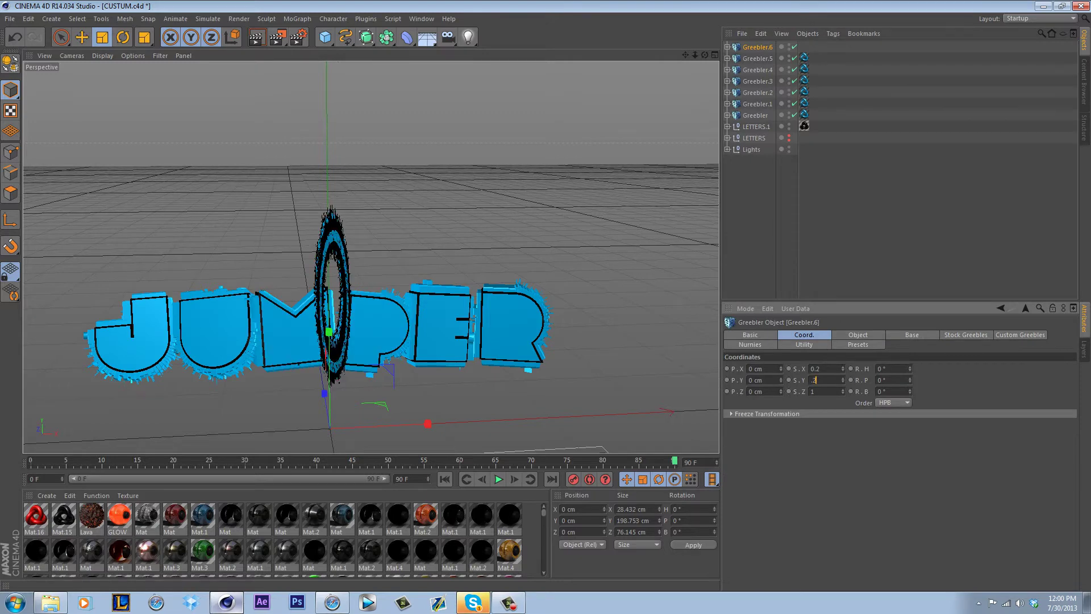
pyautogui.write('.2')
pyautogui.press('Tab')
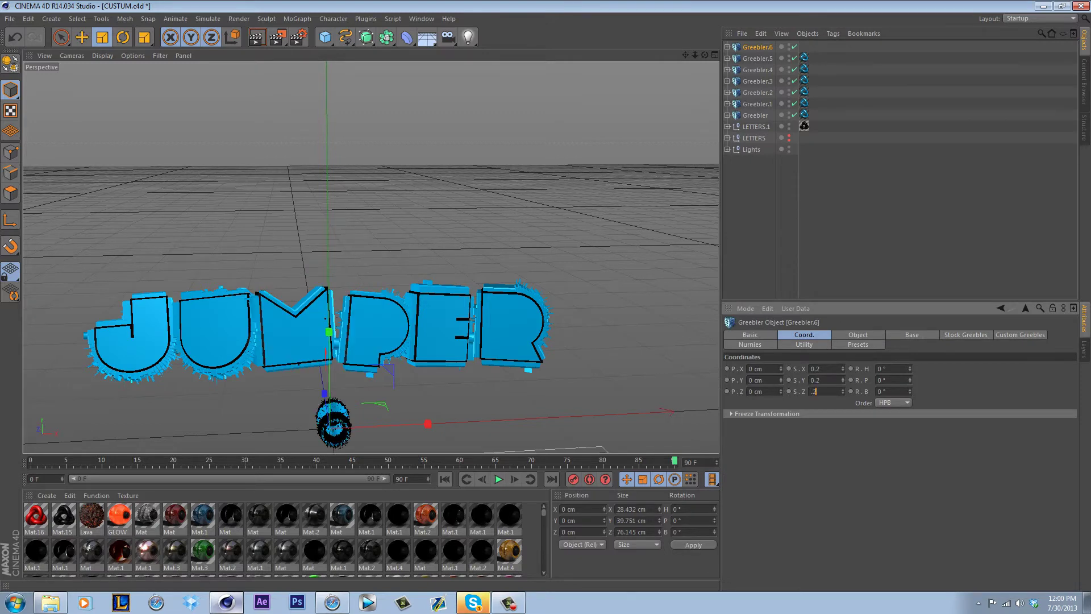
pyautogui.click(853, 227)
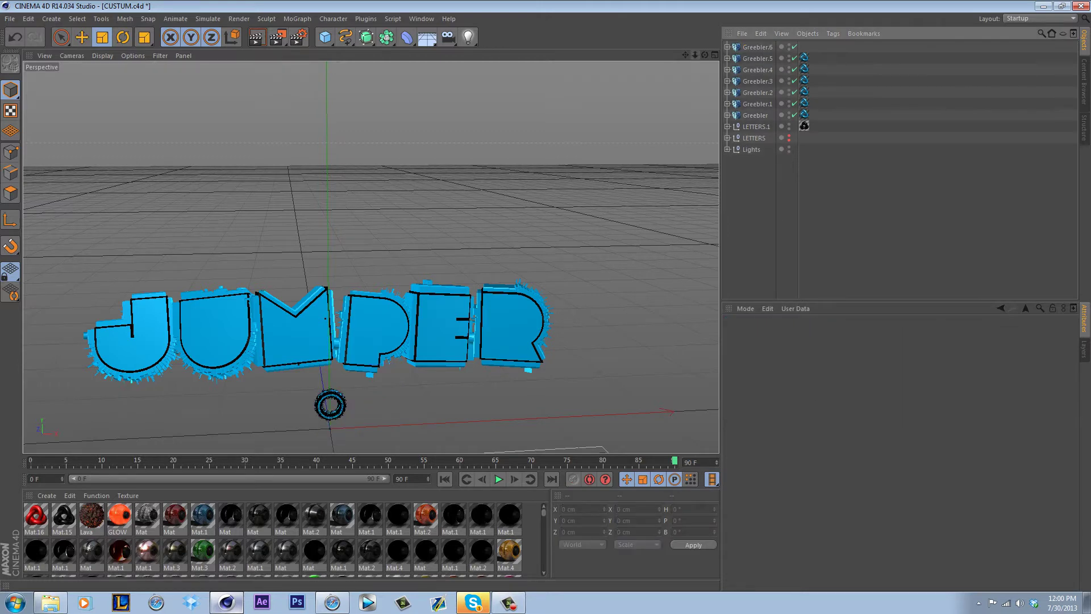
# Move the ring in front of the letter R, to about X 154.8 cm and Y 61.9 cm.
pyautogui.moveTo(705, 55); pyautogui.dragTo(697, 35)
pyautogui.click(82, 37)
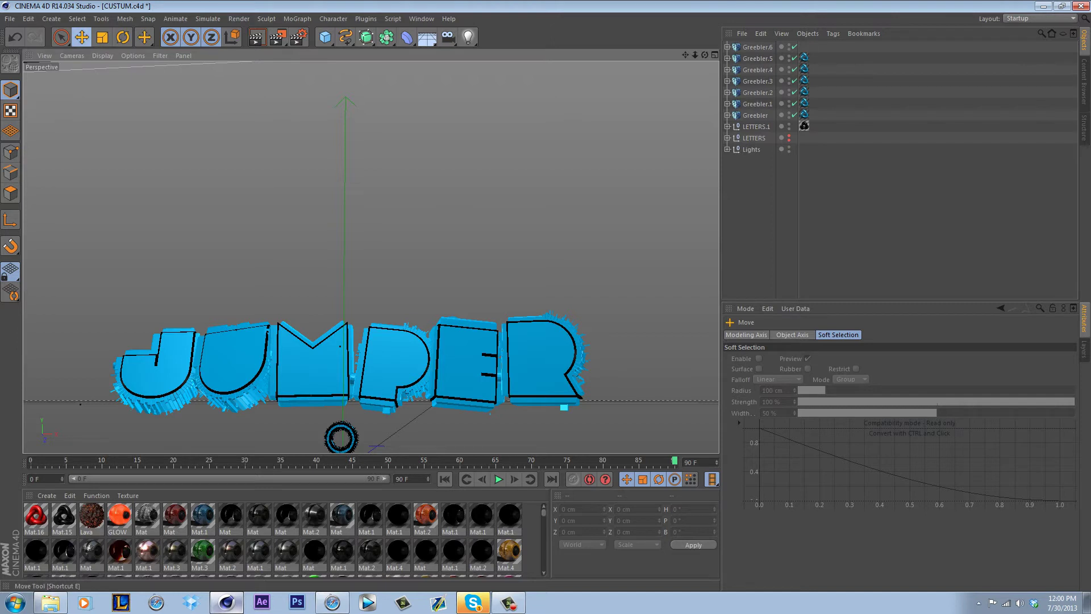
pyautogui.click(341, 425)
pyautogui.moveTo(343, 372); pyautogui.dragTo(343, 294)
pyautogui.moveTo(441, 392); pyautogui.dragTo(637, 392)
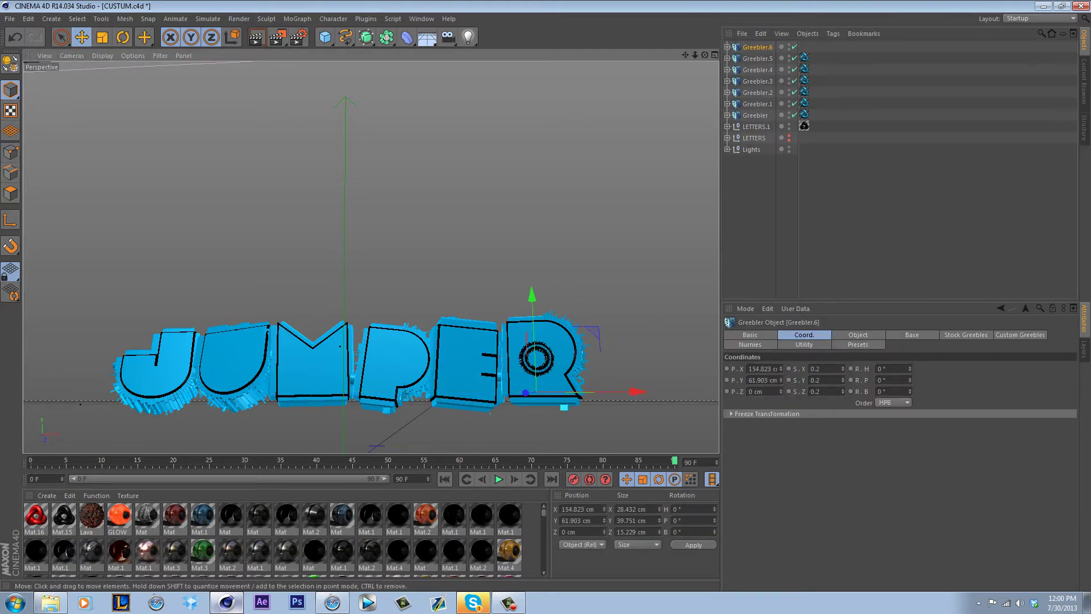
# Set the ring Greebler's X, Y and Z scale to 0.28.
pyautogui.moveTo(704, 55); pyautogui.dragTo(694, 91)
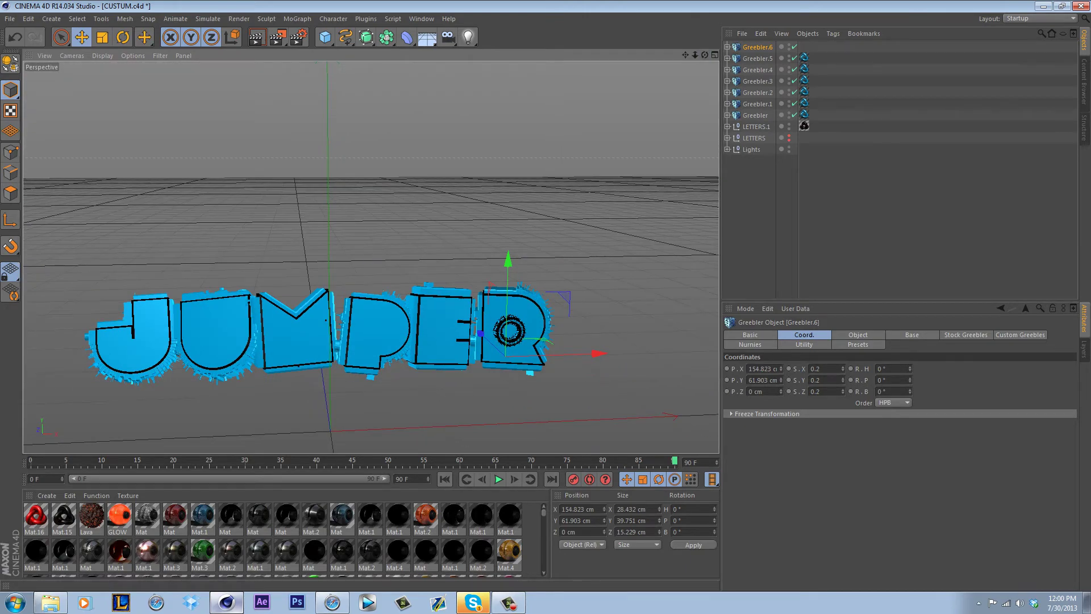
pyautogui.click(819, 369)
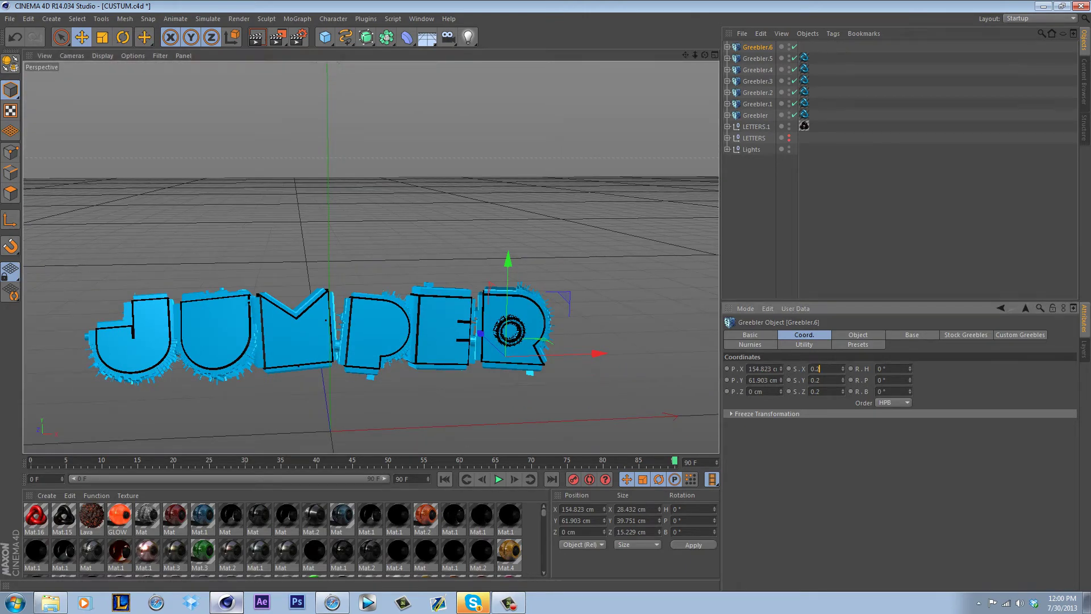
pyautogui.click(820, 380)
pyautogui.write('8')
pyautogui.click(829, 233)
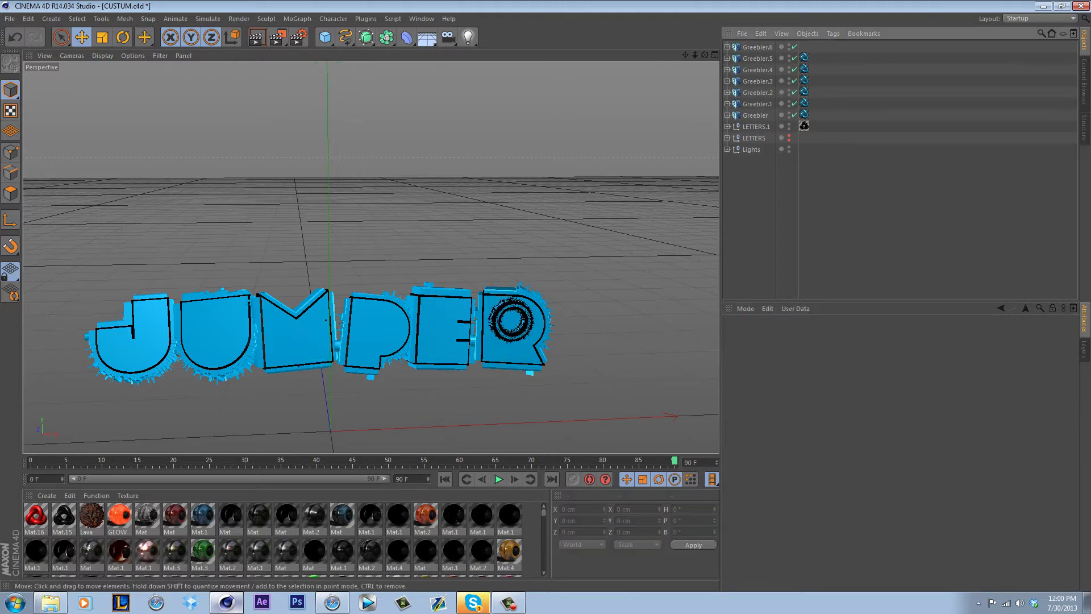
# Rotate the ring to match the R's front face, at about H -17.3°, P -2.2° and B -10.3°.
pyautogui.click(757, 47)
pyautogui.moveTo(704, 55); pyautogui.dragTo(625, 34)
pyautogui.keyDown('alt'); pyautogui.moveTo(370, 257); pyautogui.dragTo(370, 256); pyautogui.keyUp('alt')
pyautogui.press('r')
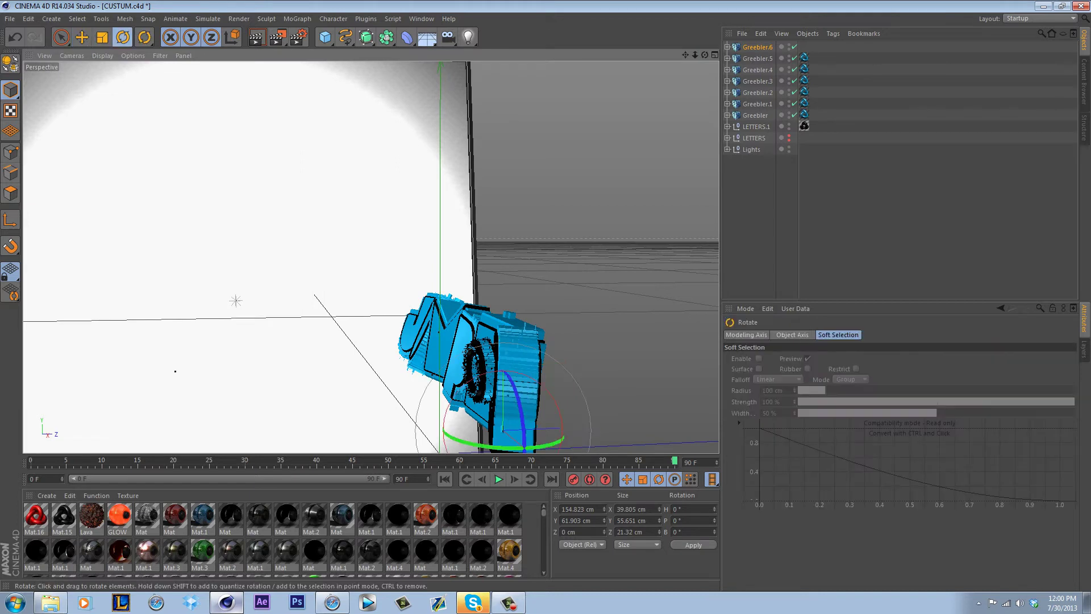
pyautogui.moveTo(524, 448); pyautogui.dragTo(505, 437)
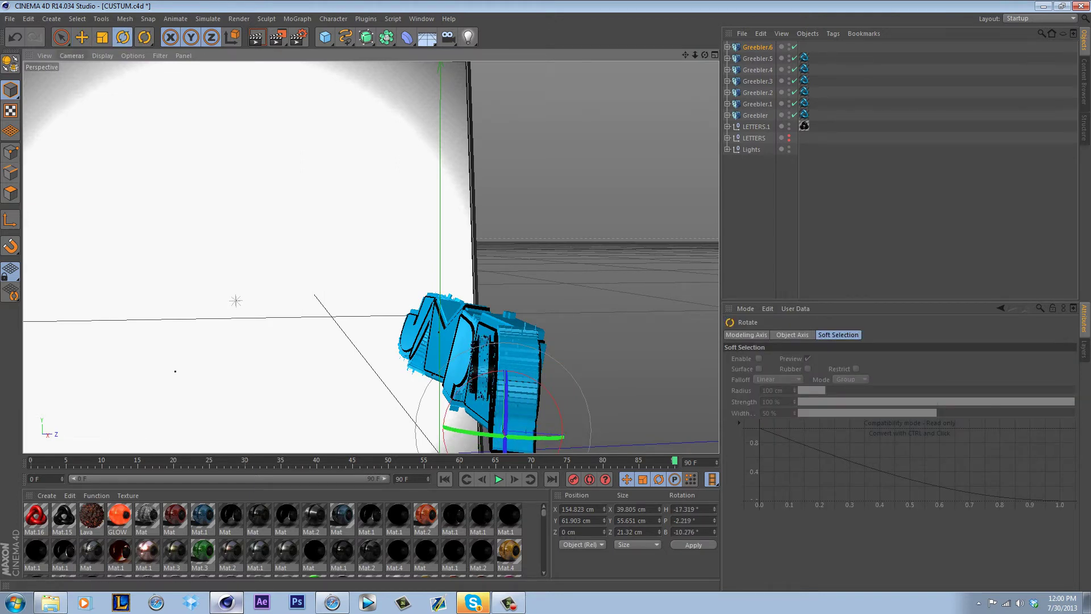
# Move the ring over the R's upper bowl, to about X 163.7 cm, Y 60 cm and Z -2.8 cm.
pyautogui.press('e')
pyautogui.moveTo(705, 55); pyautogui.dragTo(727, 56)
pyautogui.moveTo(598, 296); pyautogui.dragTo(612, 303)
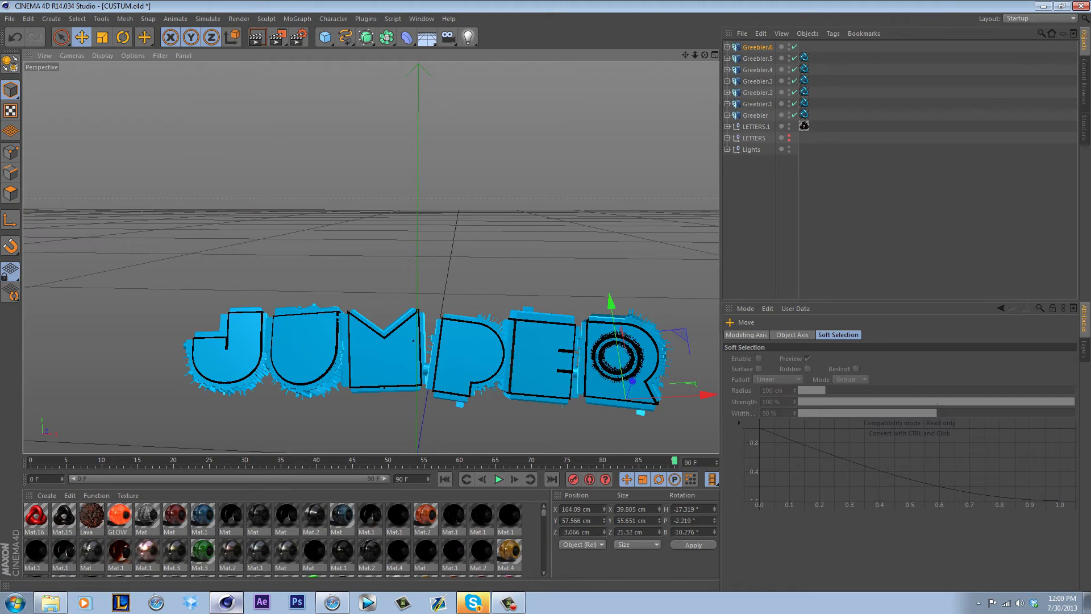
pyautogui.moveTo(704, 55); pyautogui.dragTo(1054, 29)
pyautogui.moveTo(705, 55); pyautogui.dragTo(778, 55)
pyautogui.moveTo(625, 237); pyautogui.dragTo(625, 234)
# Set the ring Greebler's X and Y scale to 0.25.
pyautogui.click(758, 48)
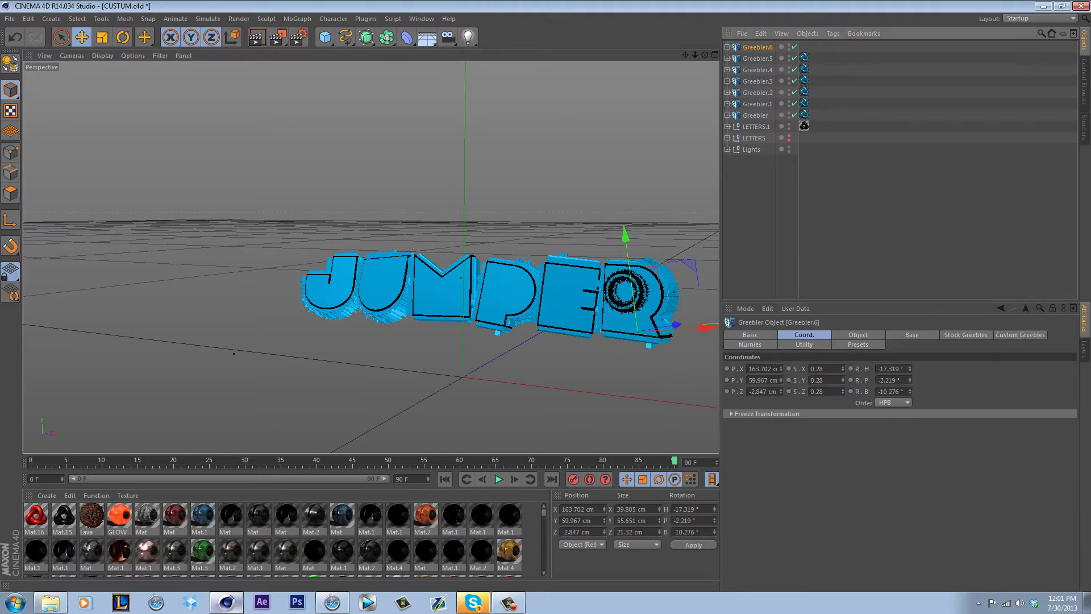
pyautogui.click(824, 368)
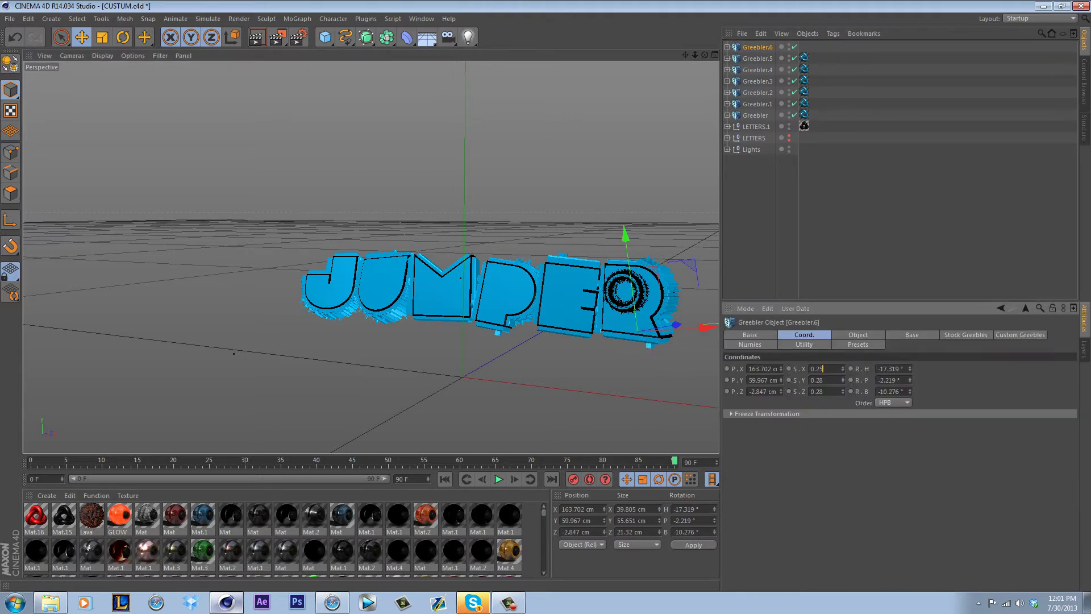
pyautogui.write('5')
pyautogui.press('Tab')
pyautogui.write('5')
pyautogui.press('Tab')
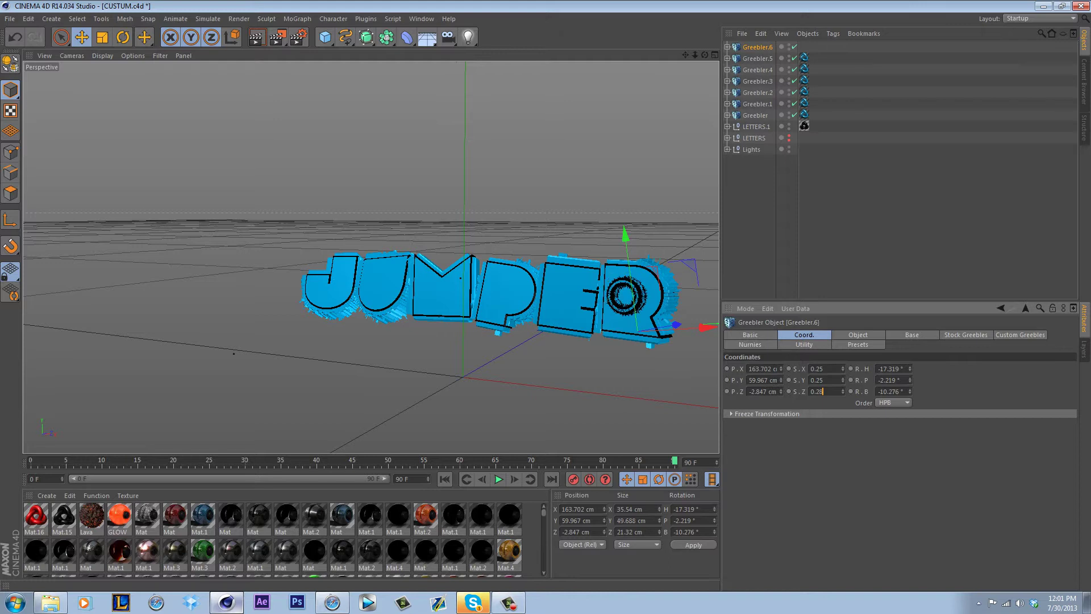
pyautogui.click(767, 227)
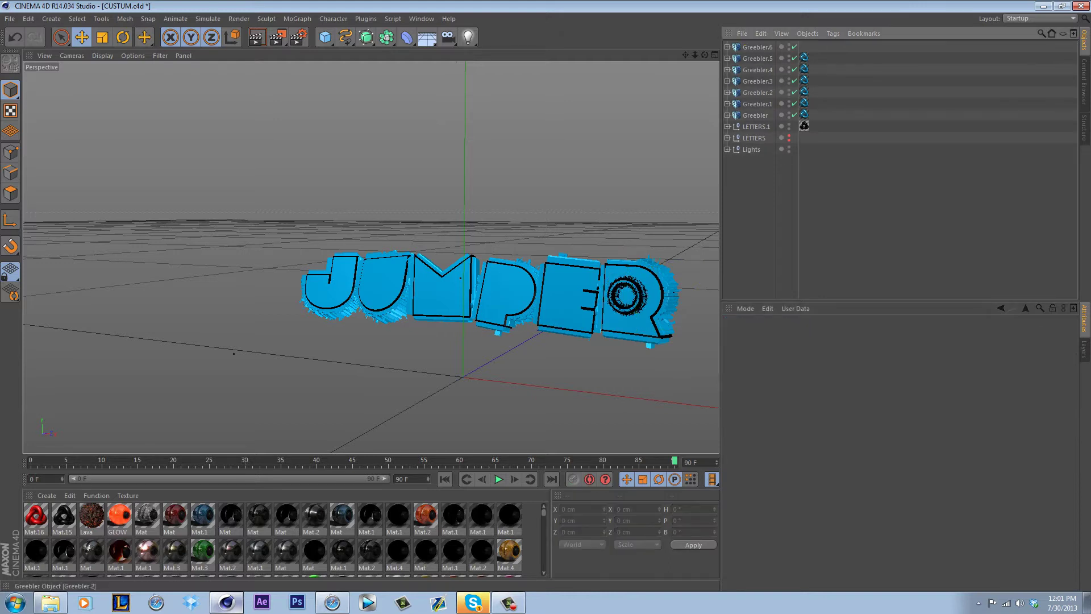
# Fine-tune the ring's position on the R's bowl to about X 164.8 cm, Y 63.6 cm and Z 3.1 cm.
pyautogui.click(758, 47)
pyautogui.moveTo(625, 234); pyautogui.dragTo(624, 230)
pyautogui.moveTo(675, 321); pyautogui.dragTo(677, 321)
pyautogui.moveTo(705, 55); pyautogui.dragTo(727, 46)
# Duplicate the R's ring Greebler and move the copy over the P's bowl, to about X 48.3 cm, Y 61.8 cm, Z 4.2 cm.
pyautogui.hotkey('ctrl', 'c')
pyautogui.hotkey('ctrl', 'v')
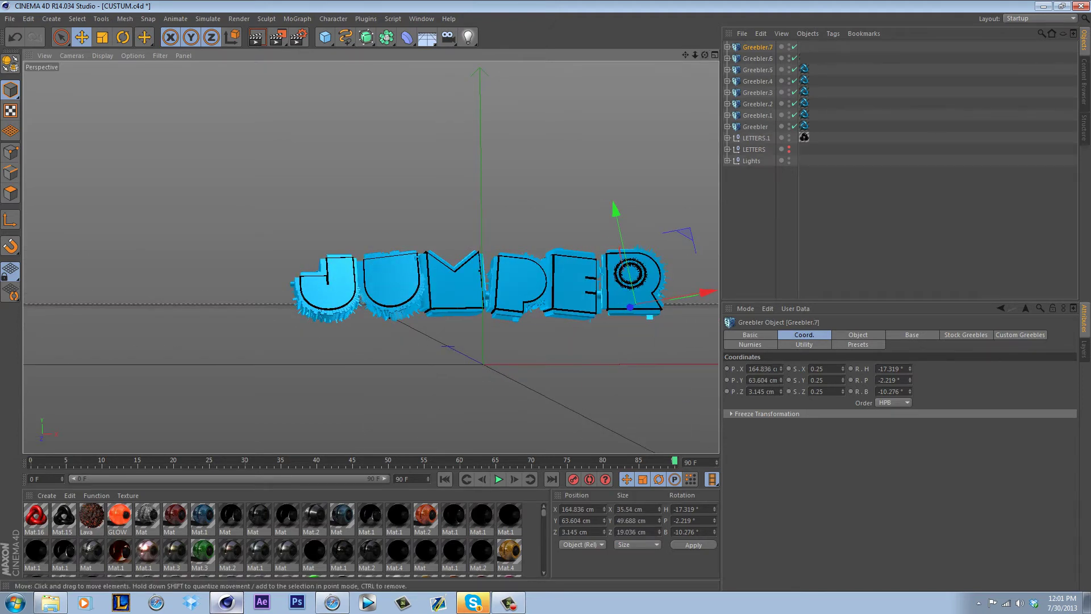
pyautogui.moveTo(630, 273); pyautogui.dragTo(520, 275)
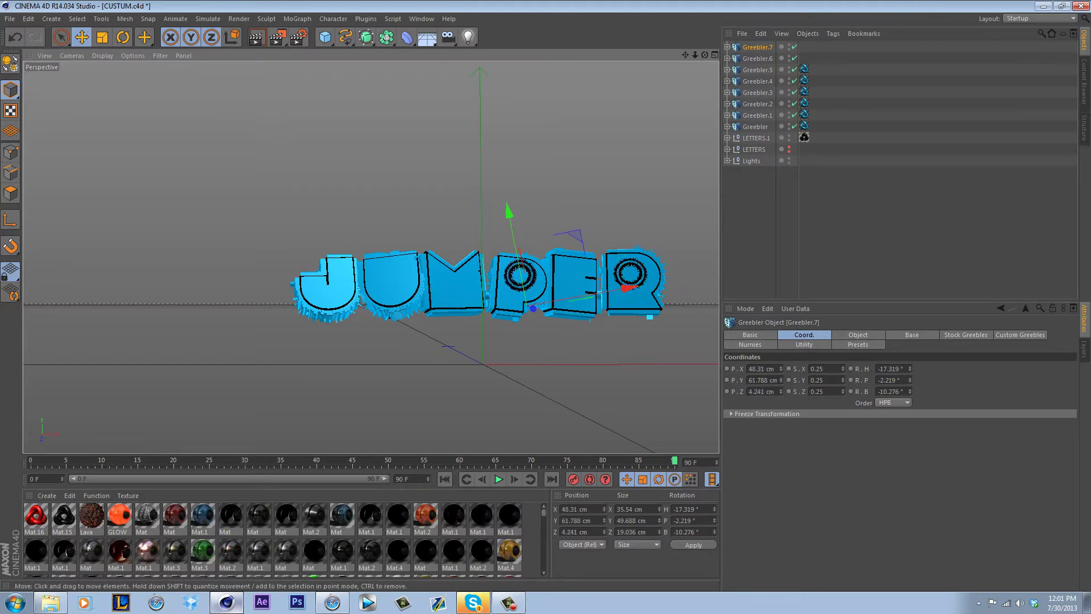
# Rotate the copied ring to match the P's front face, at about H -1.8°, P -8.4° and B -13.1°.
pyautogui.moveTo(705, 55); pyautogui.dragTo(568, 92)
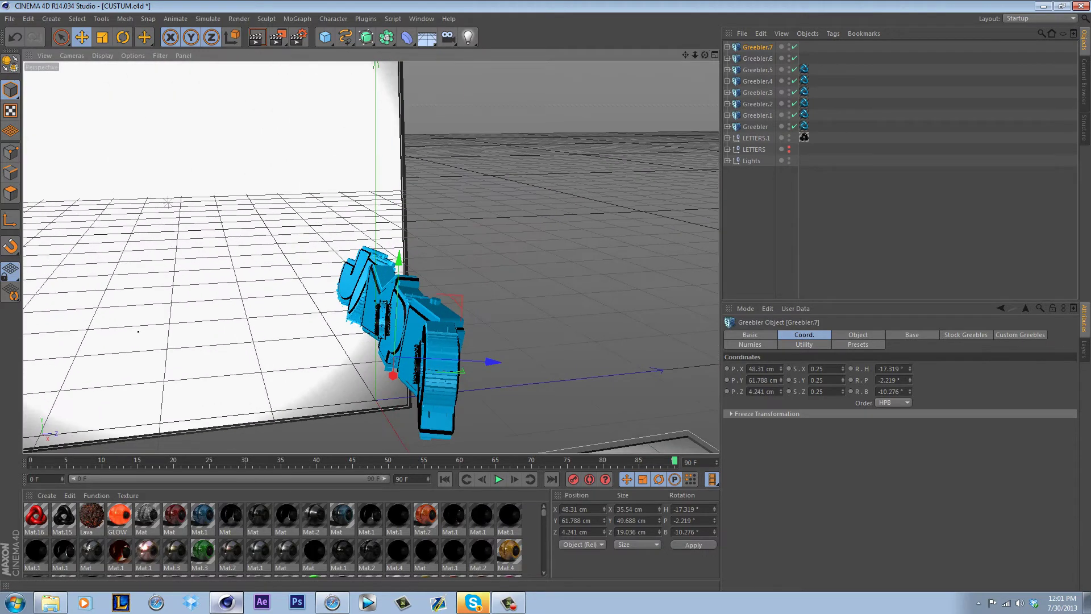
pyautogui.click(122, 37)
pyautogui.moveTo(384, 362); pyautogui.dragTo(407, 364)
pyautogui.click(82, 37)
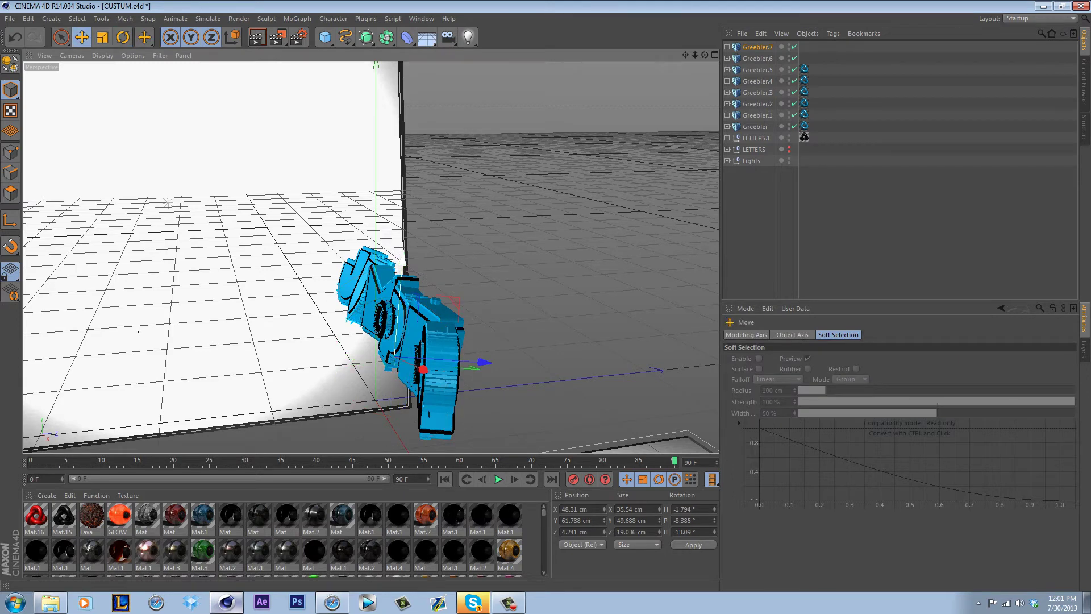
# Centre the copied ring on the P's bowl and bring it against the face, at about X 49 cm, Y 59 cm, Z 15 cm.
pyautogui.moveTo(423, 369); pyautogui.dragTo(624, 364)
pyautogui.moveTo(631, 306); pyautogui.dragTo(624, 307)
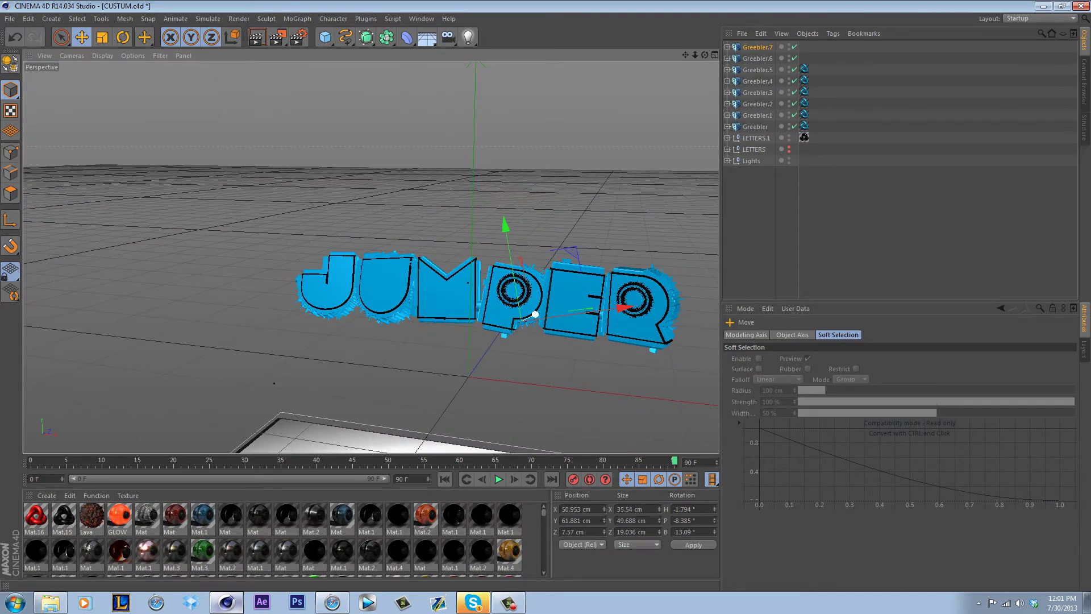
pyautogui.moveTo(535, 314)
pyautogui.mouseDown()
pyautogui.moveTo(510, 329)
pyautogui.moveTo(531, 314)
pyautogui.mouseUp()
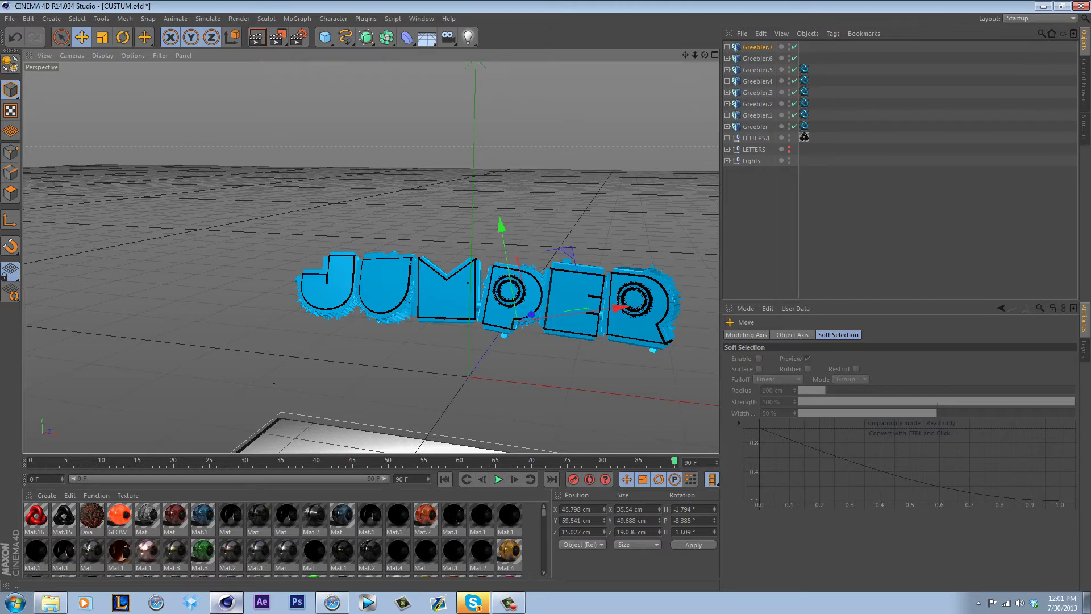
pyautogui.moveTo(620, 308); pyautogui.dragTo(623, 308)
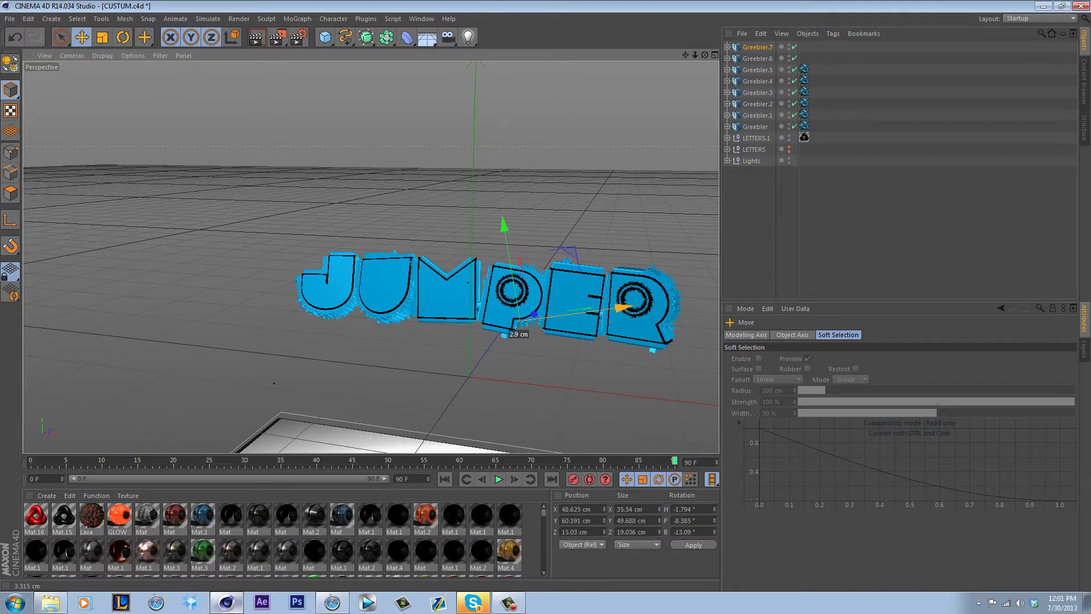
pyautogui.moveTo(504, 225); pyautogui.dragTo(505, 226)
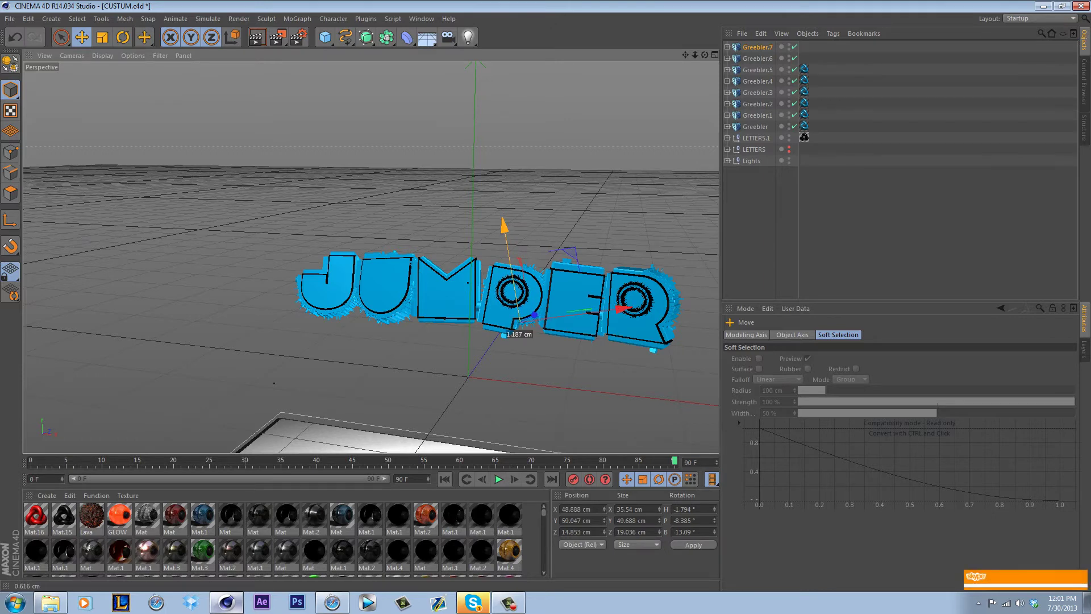
pyautogui.click(853, 227)
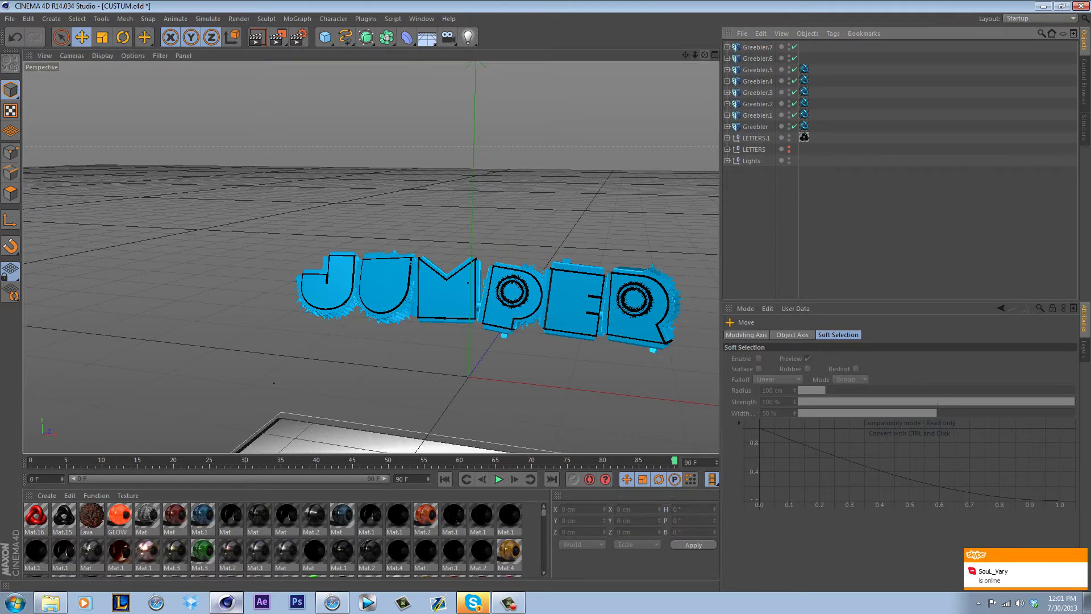
pyautogui.moveTo(704, 55)
pyautogui.mouseDown()
pyautogui.moveTo(714, 24)
pyautogui.moveTo(670, 63)
pyautogui.moveTo(733, 69)
pyautogui.moveTo(693, 57)
pyautogui.mouseUp()
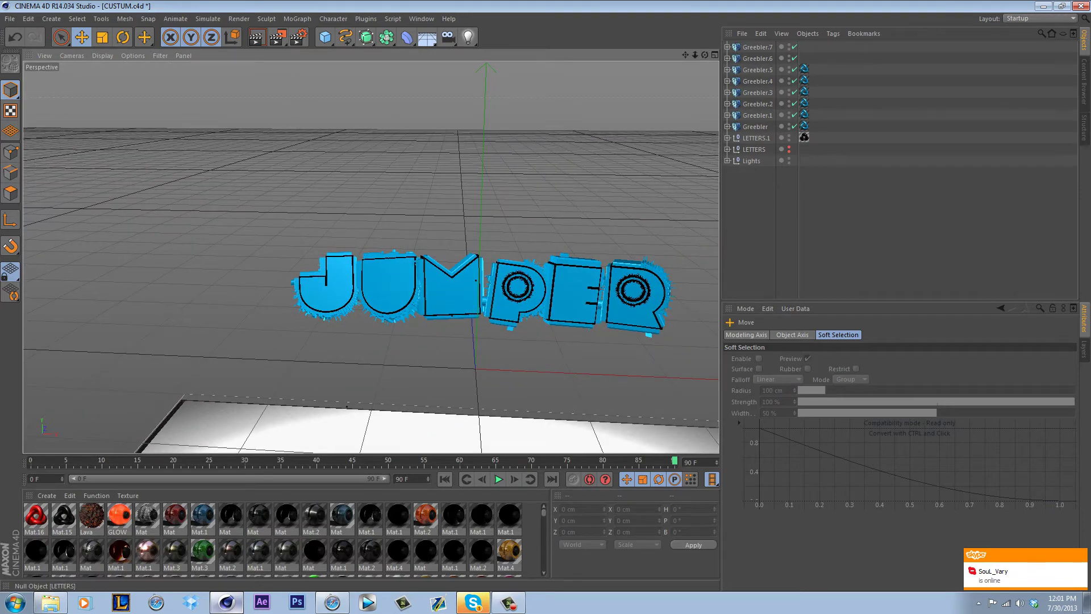
# Duplicate the hidden LETTERS group, leaving the copy visible and the original hidden.
pyautogui.click(788, 149)
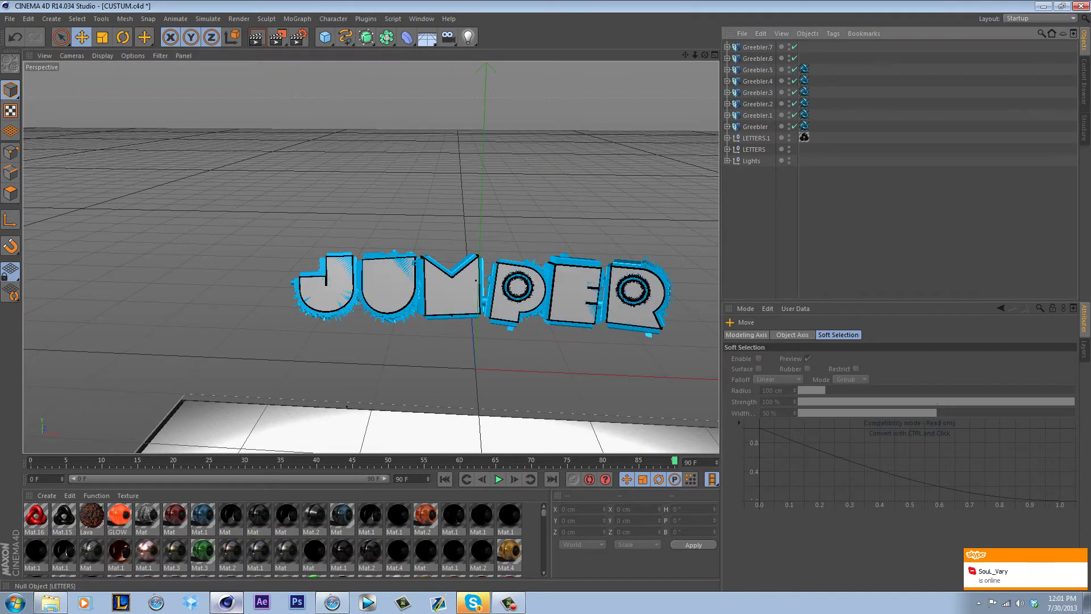
pyautogui.click(753, 149)
pyautogui.hotkey('ctrl', 'c')
pyautogui.hotkey('ctrl', 'v')
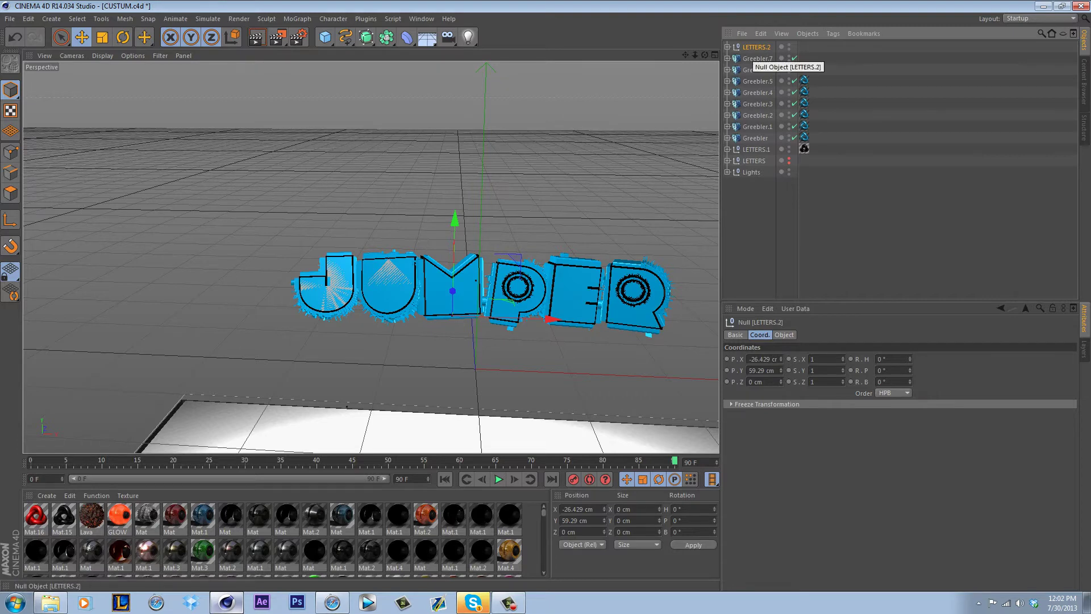
# Break the six letters J to R in the copied LETTERS group into 35 random pieces each with Thrausi.
pyautogui.click(727, 47)
pyautogui.click(750, 58)
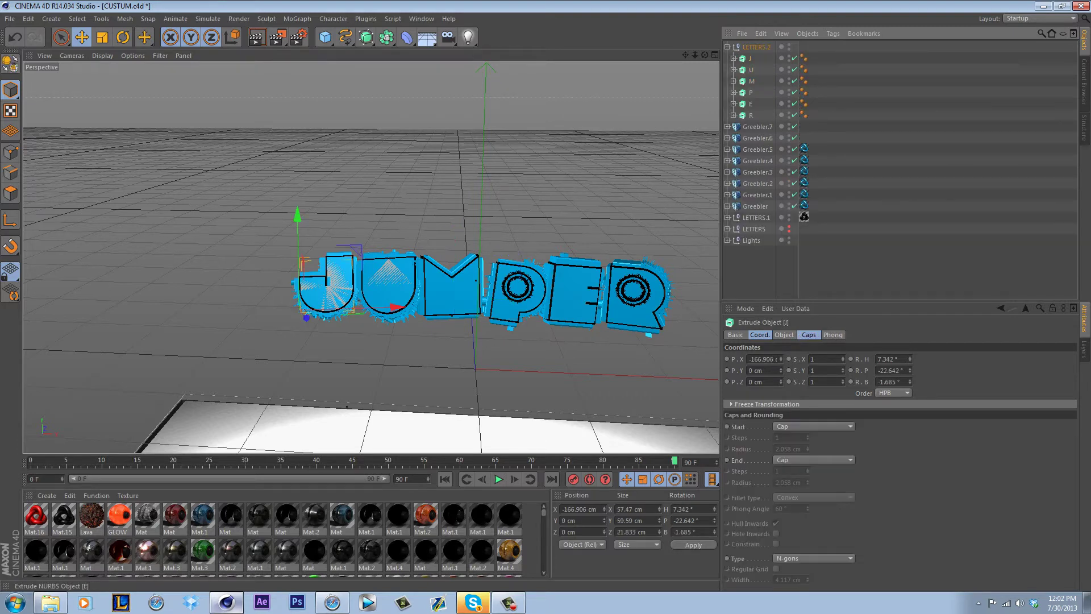
pyautogui.keyDown('shift'); pyautogui.click(751, 116); pyautogui.keyUp('shift')
pyautogui.click(366, 18)
pyautogui.moveTo(398, 46)
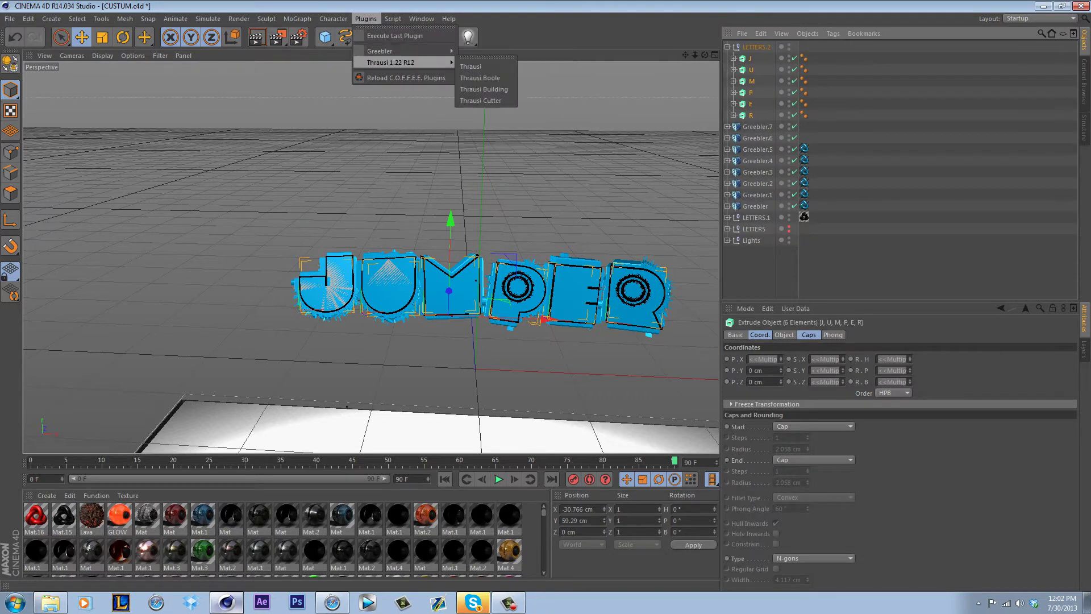
pyautogui.click(483, 65)
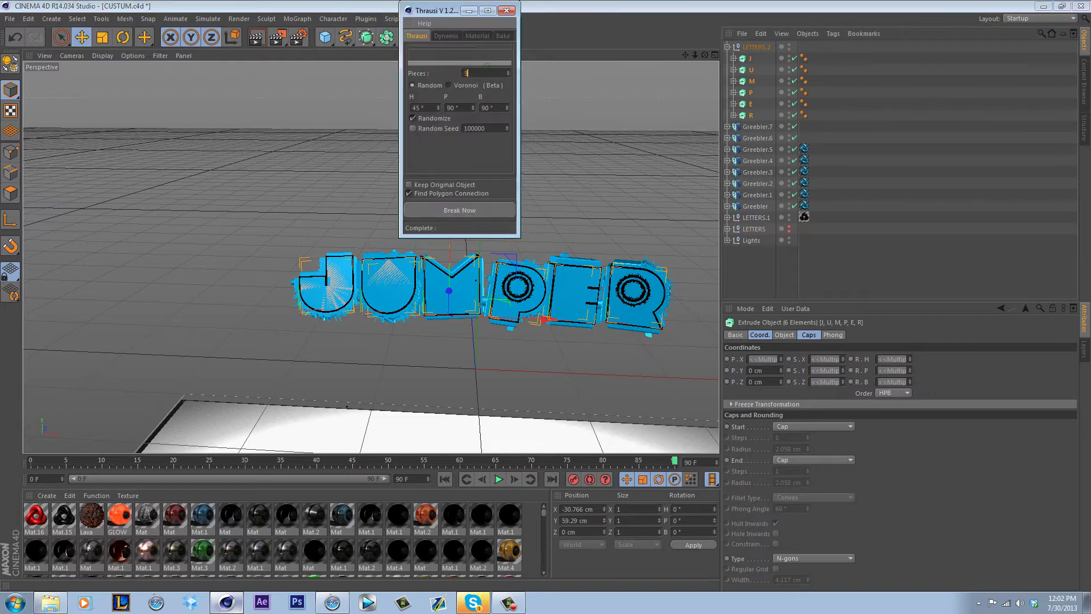
pyautogui.click(459, 211)
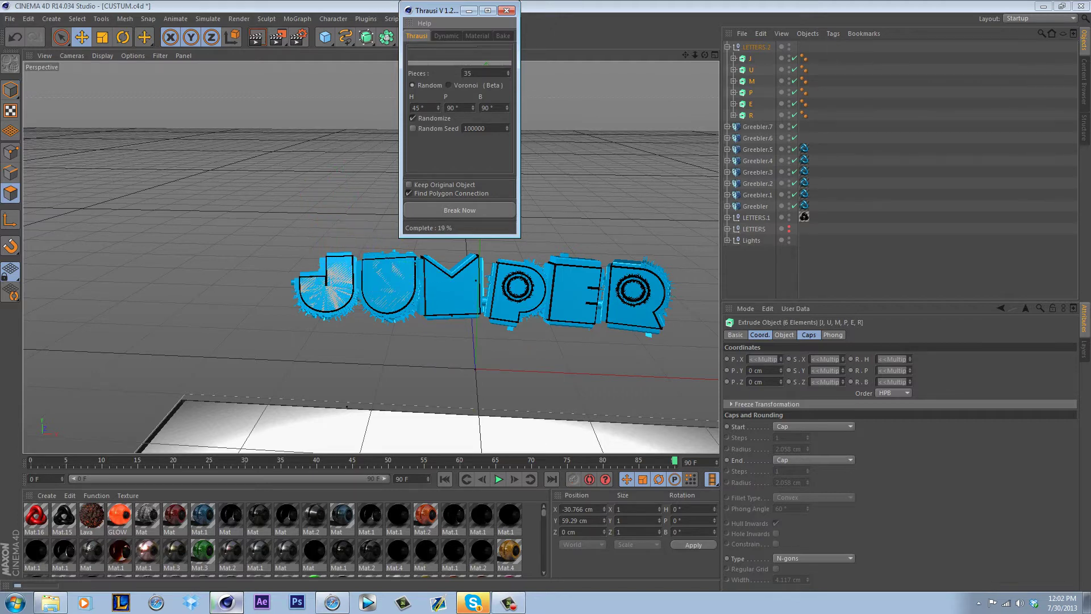
# Switch to Skype, view the unread group chat and return to Cinema 4D.
pyautogui.click(472, 602)
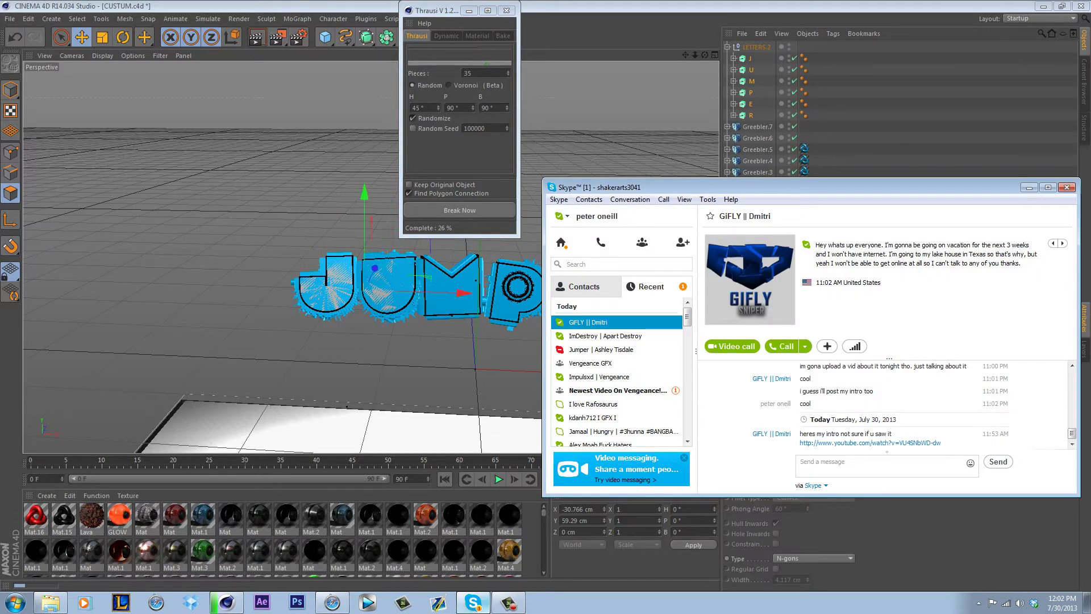
pyautogui.click(618, 390)
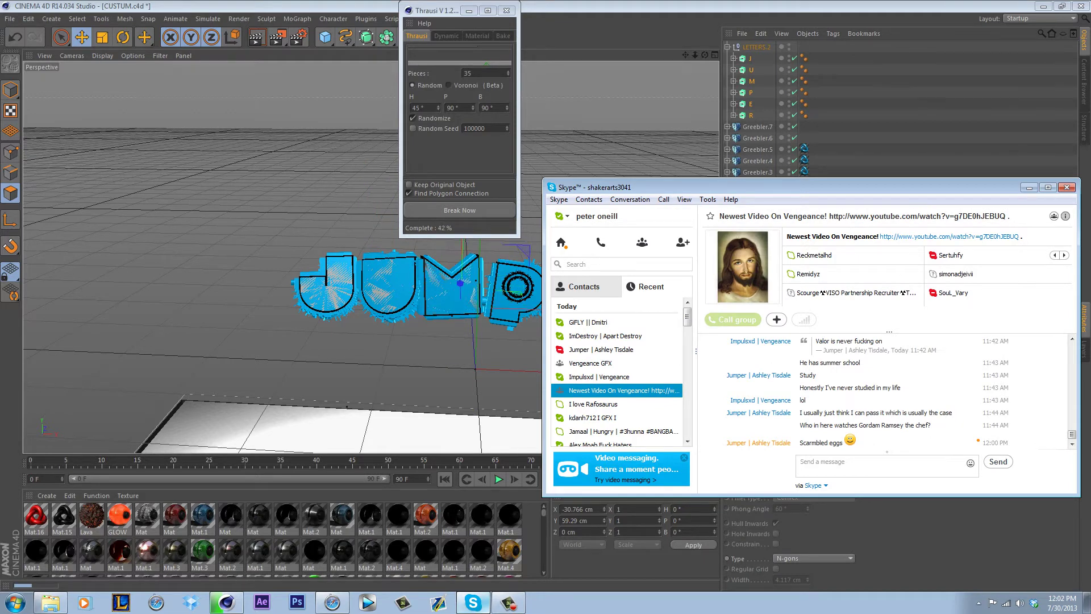
pyautogui.click(1029, 187)
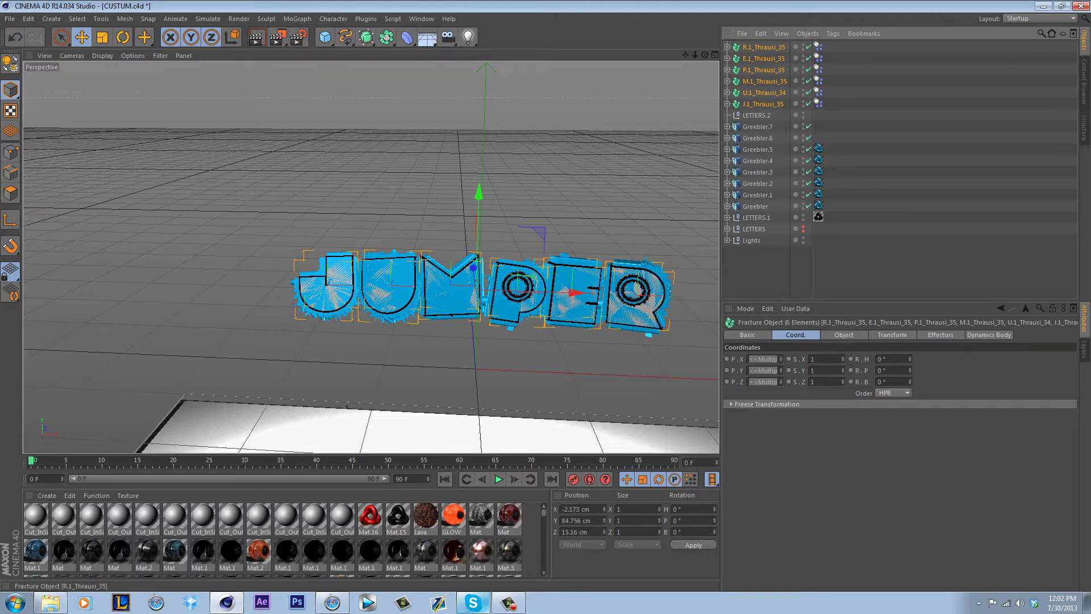
# Add a Random effector to the six Thrausi fracture objects and reduce its strength so the pieces scatter less.
pyautogui.click(297, 19)
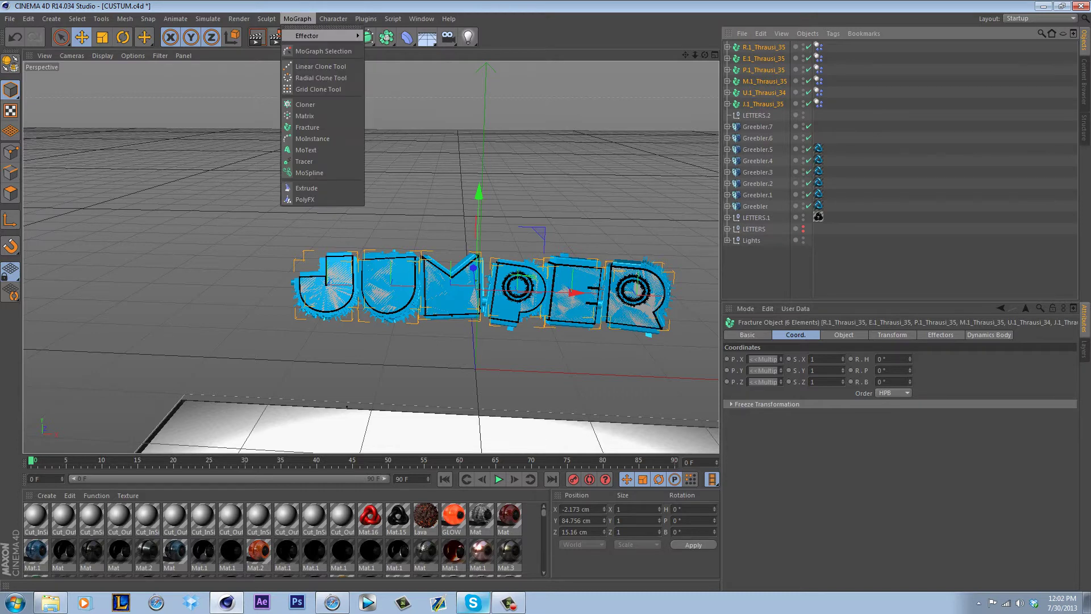
pyautogui.moveTo(324, 36)
pyautogui.click(388, 112)
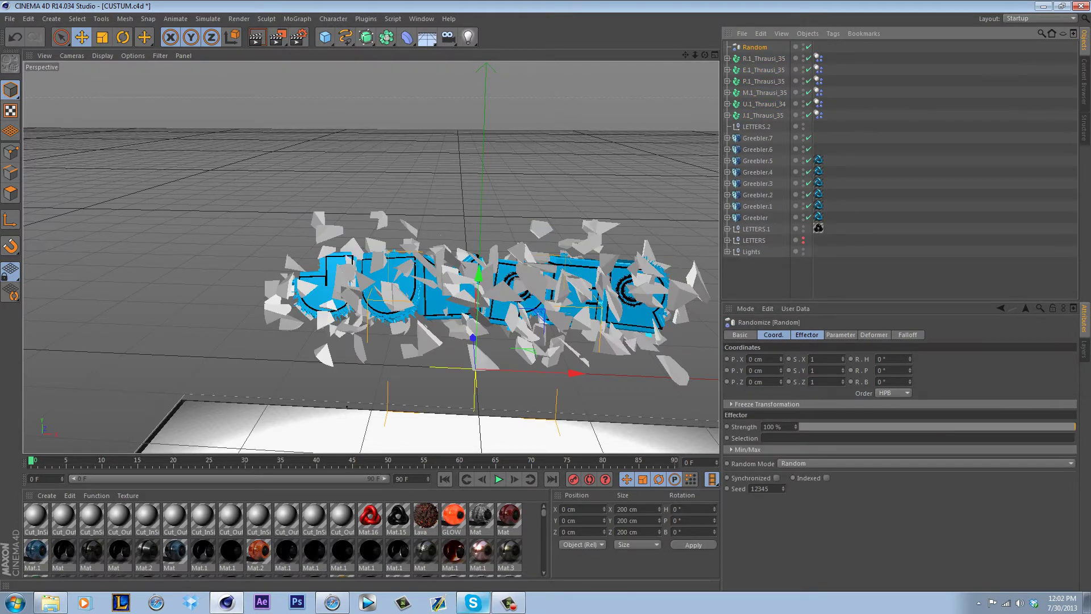
pyautogui.click(806, 335)
pyautogui.moveTo(809, 359); pyautogui.dragTo(1007, 358)
# Select all six Thrausi fracture objects, from R to J, and view them from the side.
pyautogui.click(764, 59)
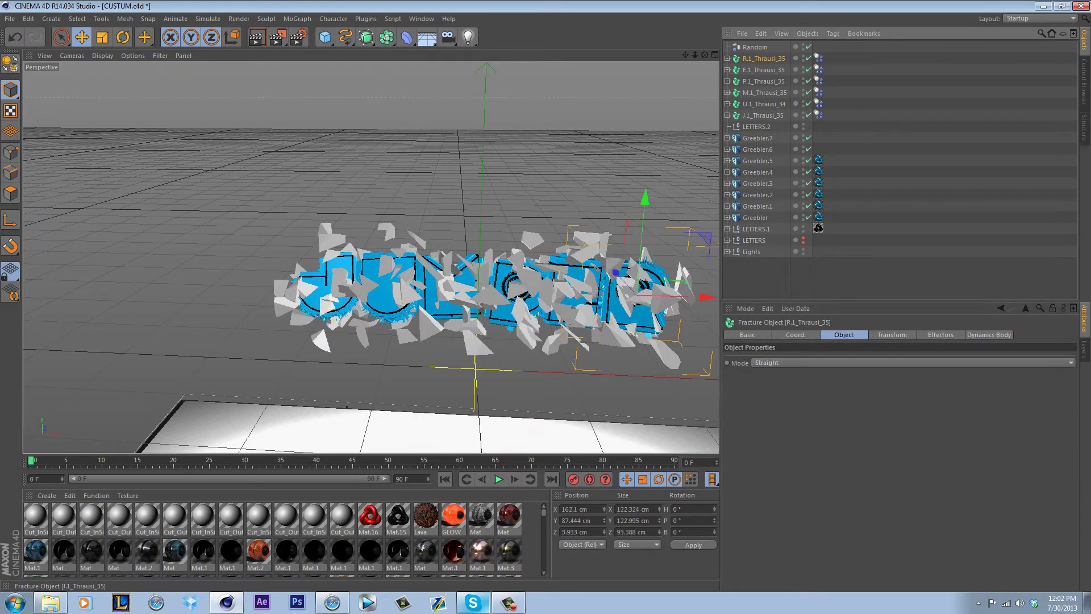
pyautogui.keyDown('shift'); pyautogui.click(763, 115); pyautogui.keyUp('shift')
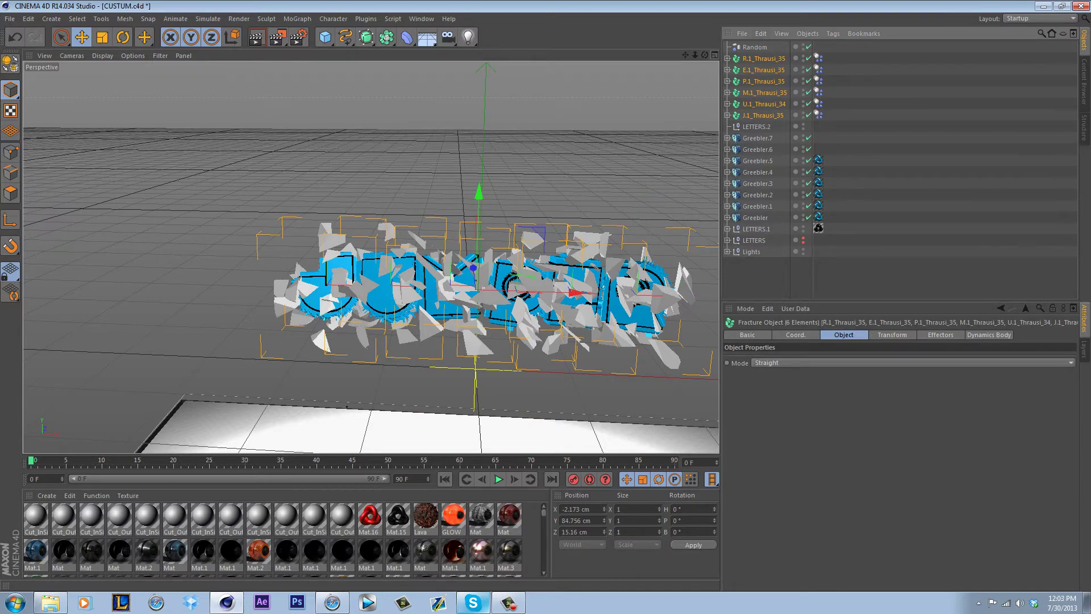
pyautogui.keyDown('alt'); pyautogui.moveTo(568, 273); pyautogui.dragTo(480, 297); pyautogui.keyUp('alt')
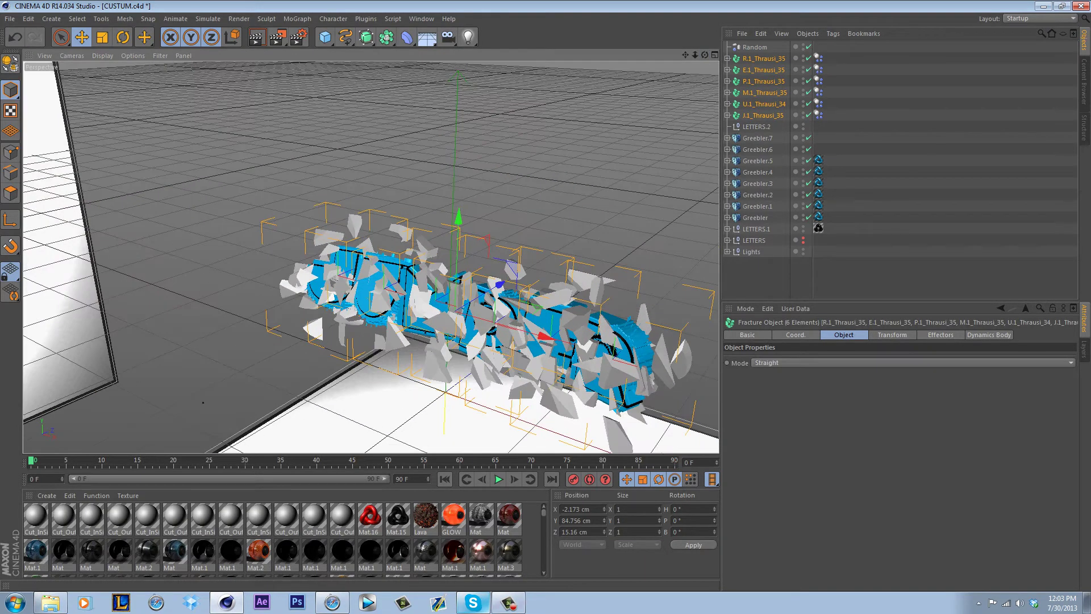
pyautogui.click(509, 602)
pyautogui.press('F9')
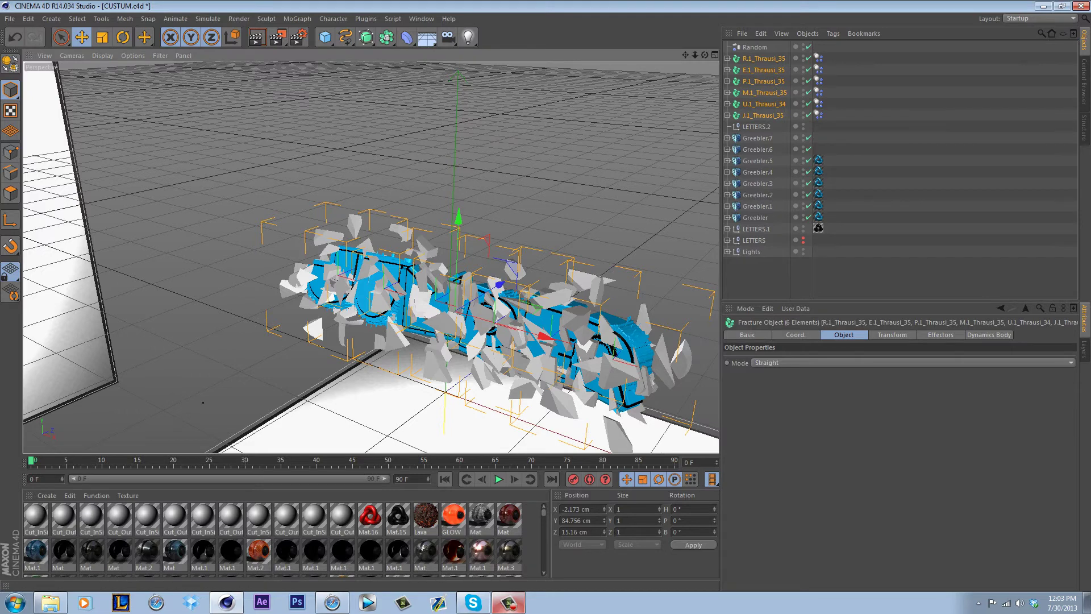
pyautogui.press('F9')
pyautogui.click(508, 602)
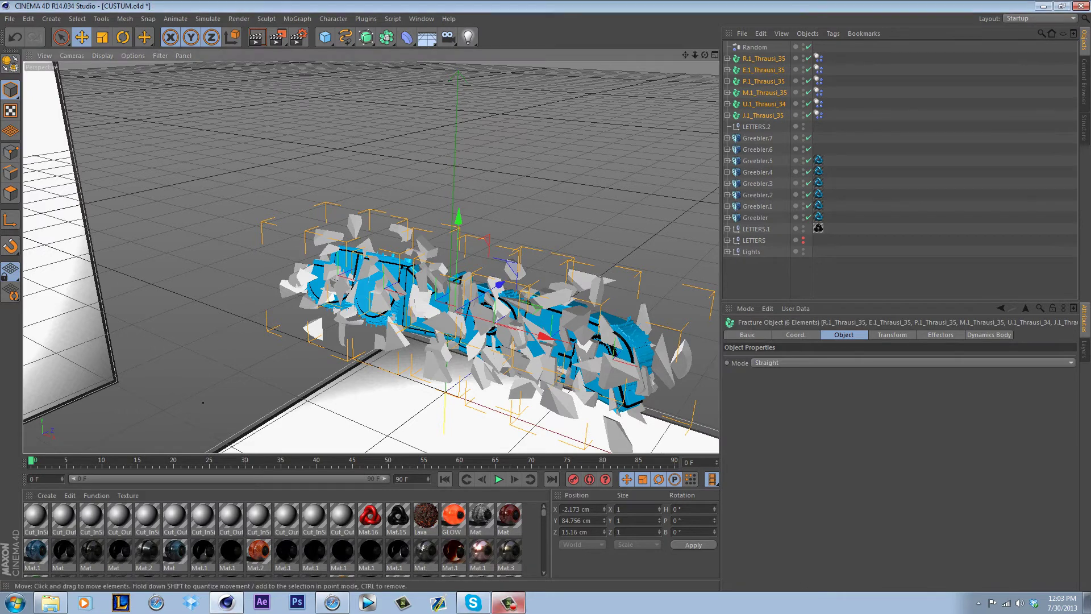
# Move the six fracture objects back behind the lettering and slightly down, to about Y 81.7 cm and Z 38.7 cm.
pyautogui.moveTo(499, 284); pyautogui.dragTo(510, 278)
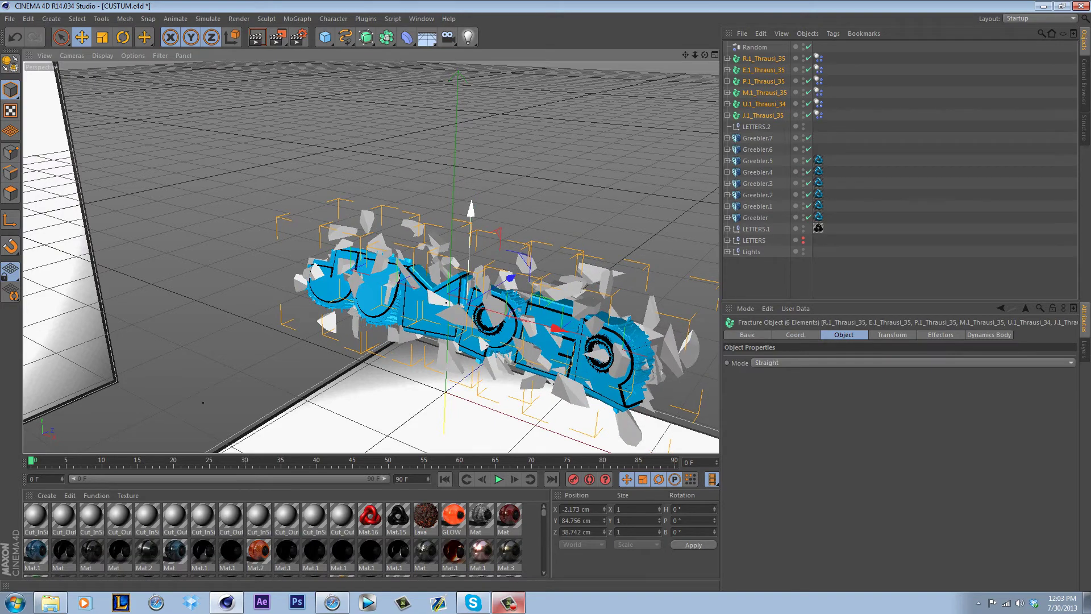
pyautogui.moveTo(471, 210); pyautogui.dragTo(471, 212)
pyautogui.moveTo(704, 55); pyautogui.dragTo(736, 45)
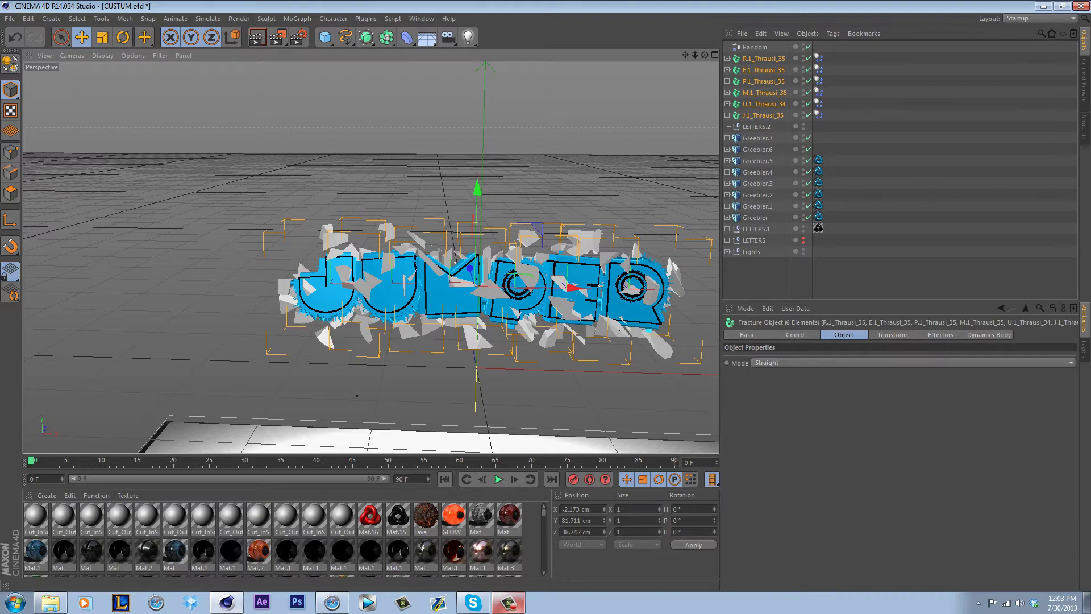
# Apply the black material Mat.15 to the R's Thrausi fracture object.
pyautogui.click(728, 58)
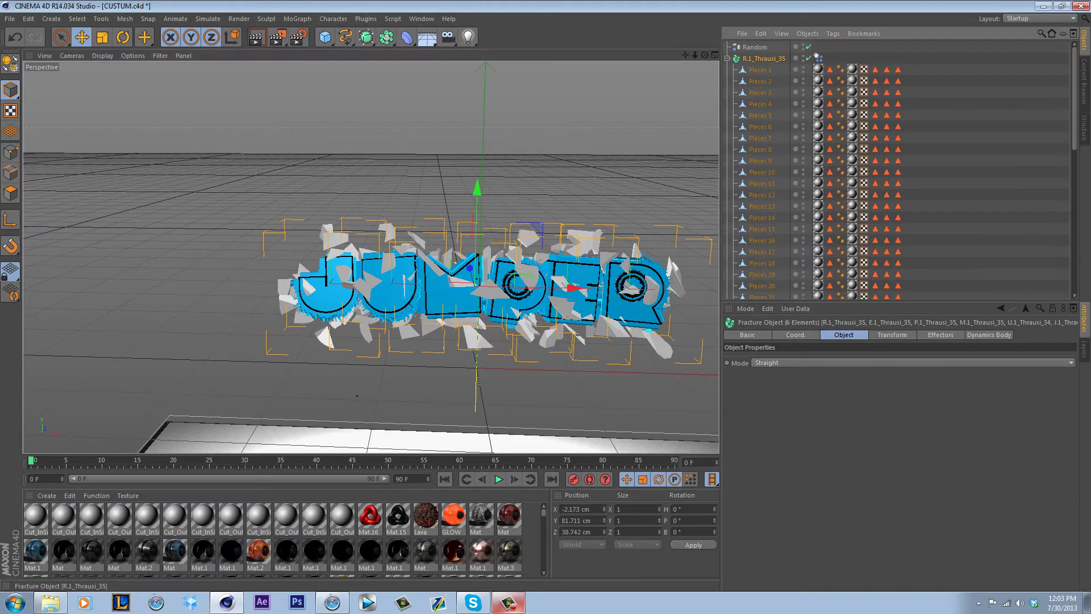
pyautogui.click(727, 59)
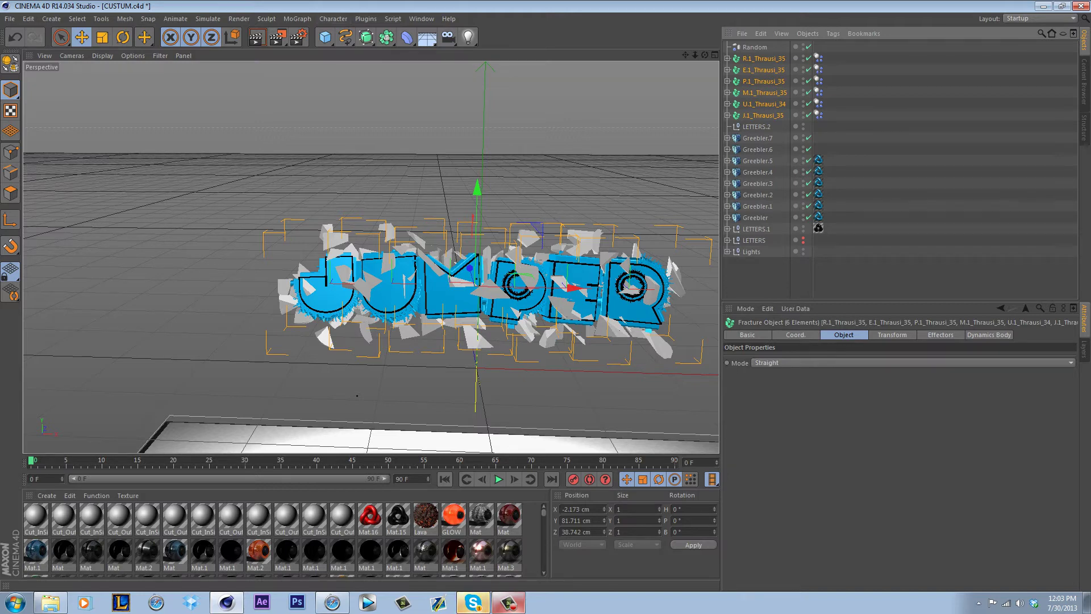
pyautogui.scroll(-10, 284, 539)
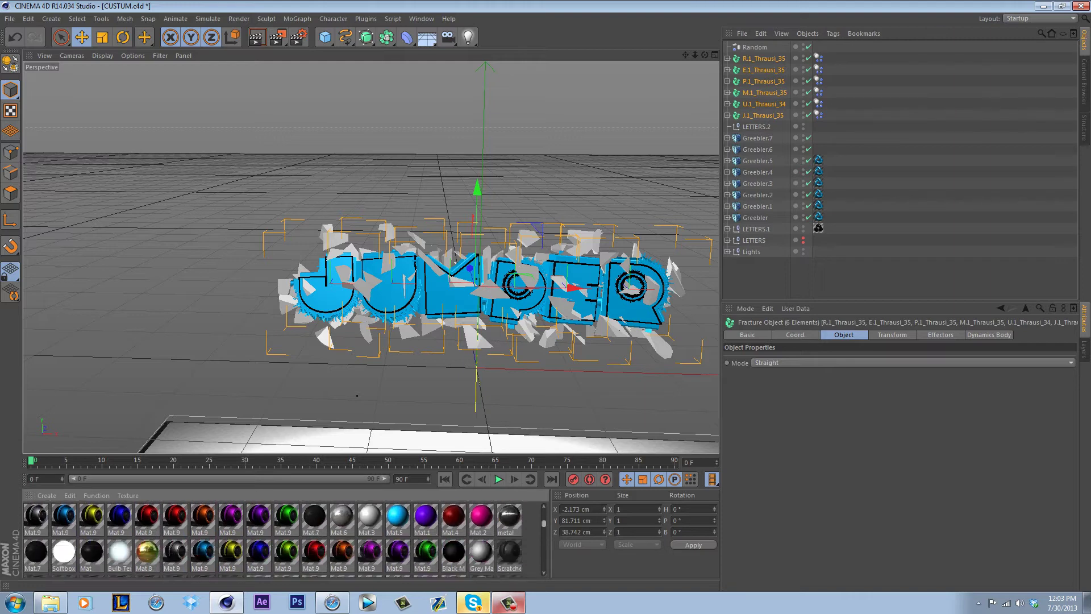
pyautogui.scroll(-2, 273, 539)
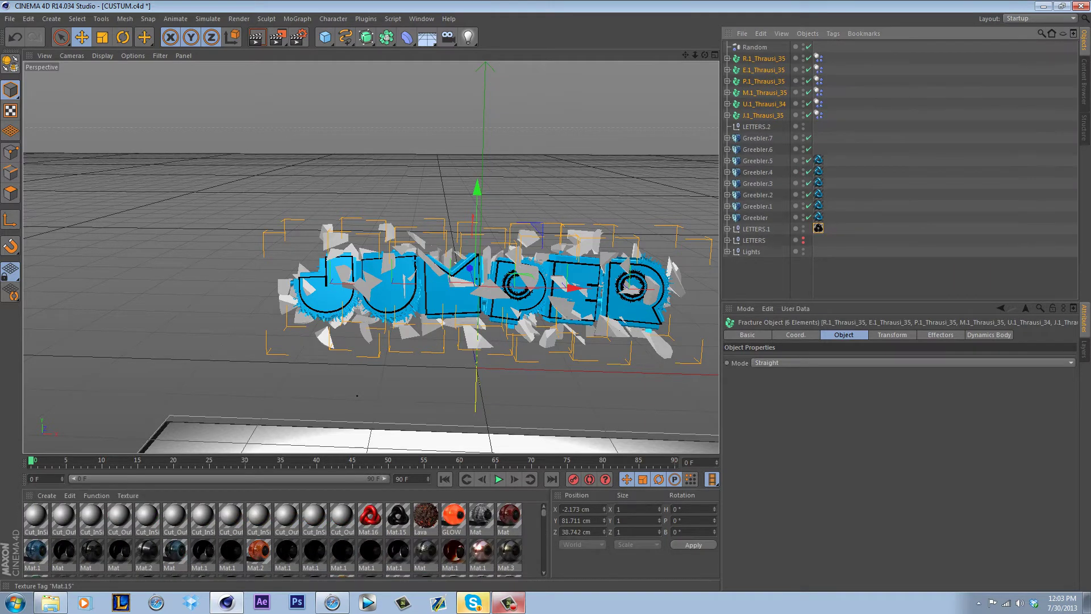
pyautogui.moveTo(397, 517); pyautogui.dragTo(818, 58)
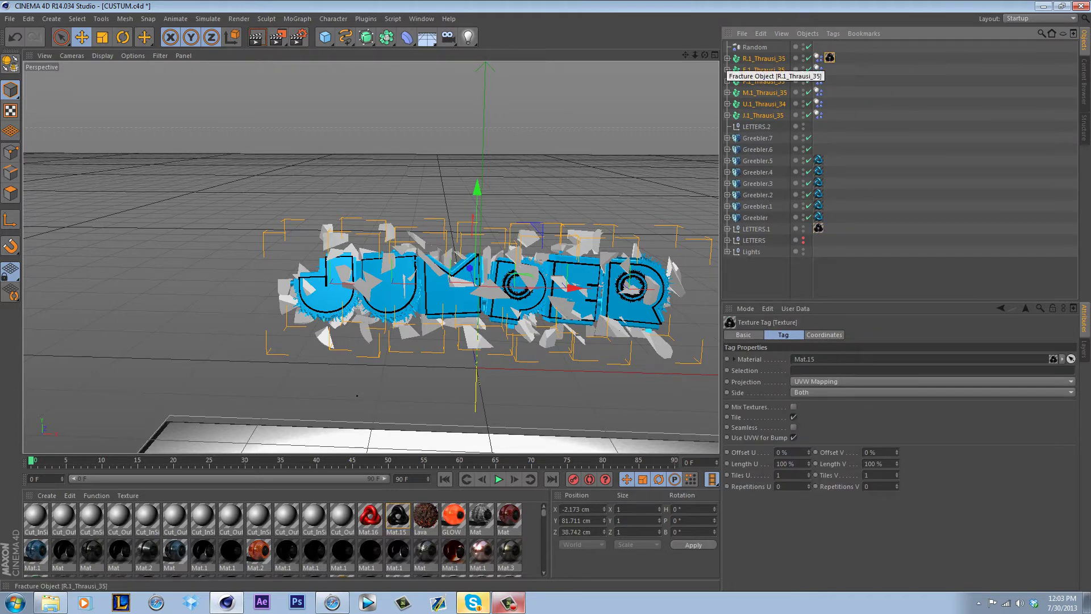
# Delete all the material, selection and other tags from the individual pieces inside the R's fracture object.
pyautogui.click(727, 59)
pyautogui.moveTo(909, 70); pyautogui.dragTo(812, 296)
pyautogui.press('Delete')
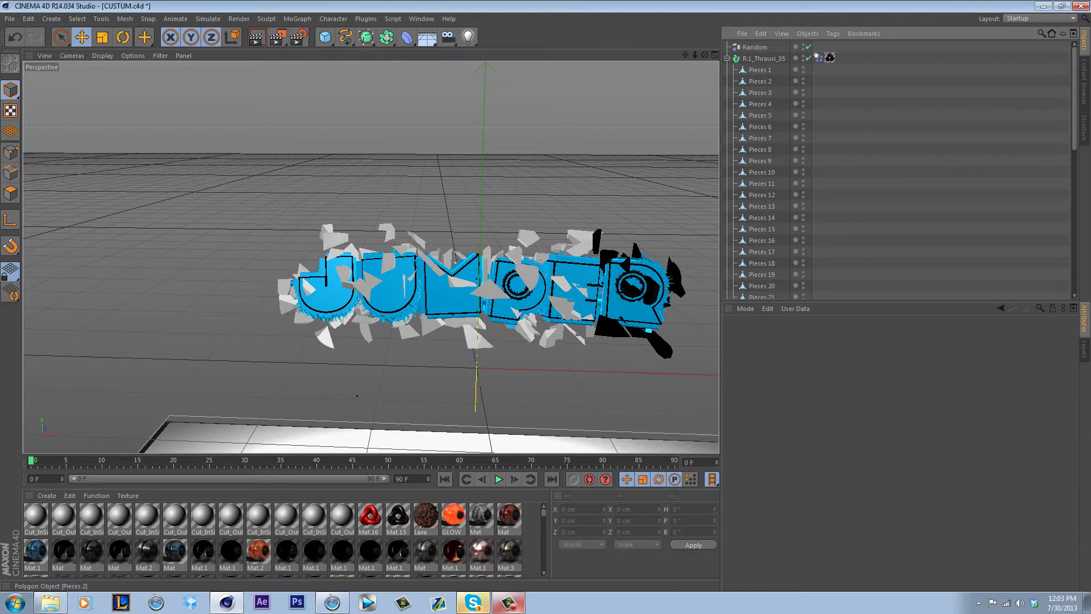
pyautogui.click(727, 58)
# Delete all material, selection and other tags from the individual pieces inside the E's and P's fracture objects.
pyautogui.click(727, 70)
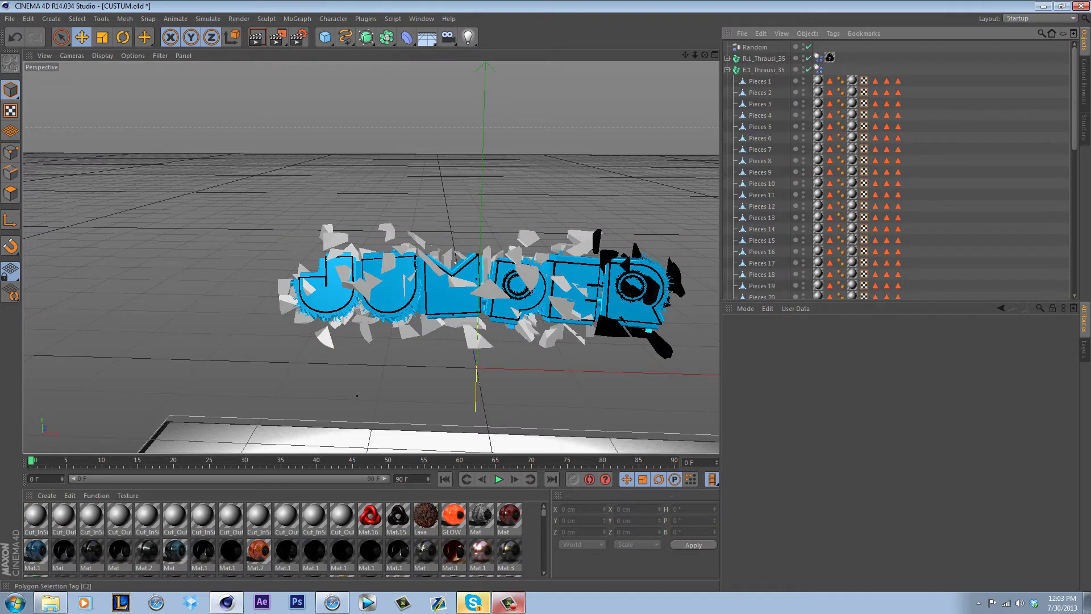
pyautogui.moveTo(911, 80); pyautogui.dragTo(813, 192)
pyautogui.press('Delete')
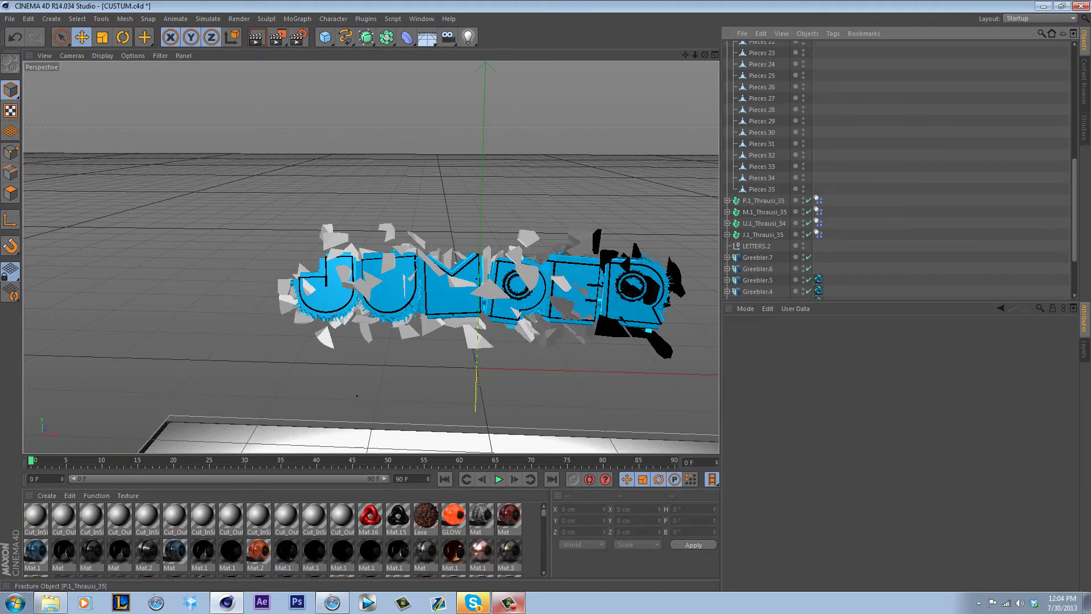
pyautogui.click(727, 200)
pyautogui.scroll(-9, 898, 171)
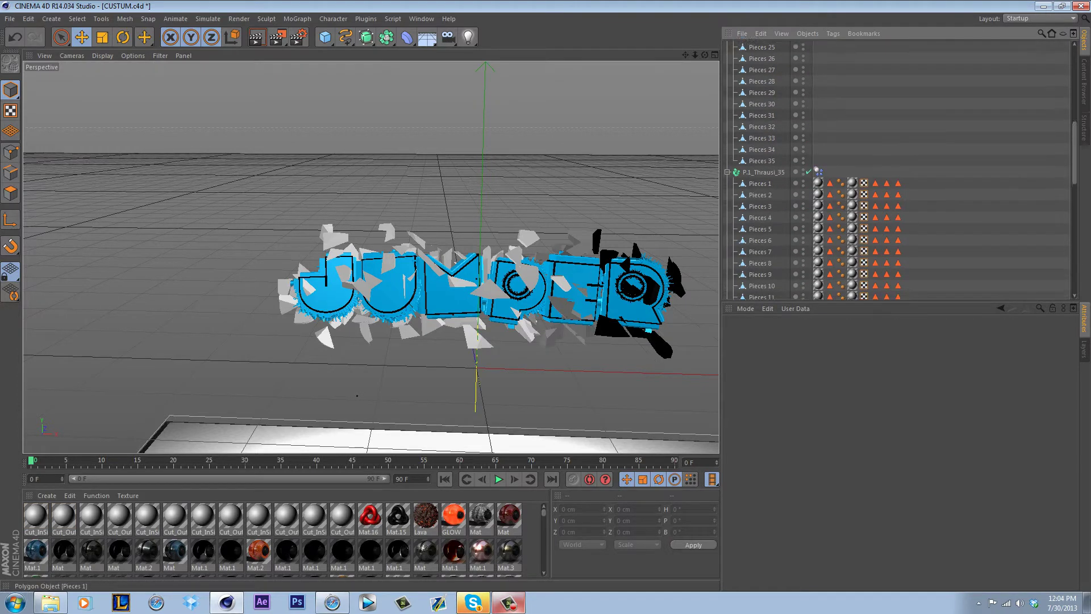
pyautogui.moveTo(817, 301); pyautogui.dragTo(818, 227)
pyautogui.press('Delete')
# Delete all the tags from the individual pieces inside the M's and U's fracture objects.
pyautogui.click(727, 223)
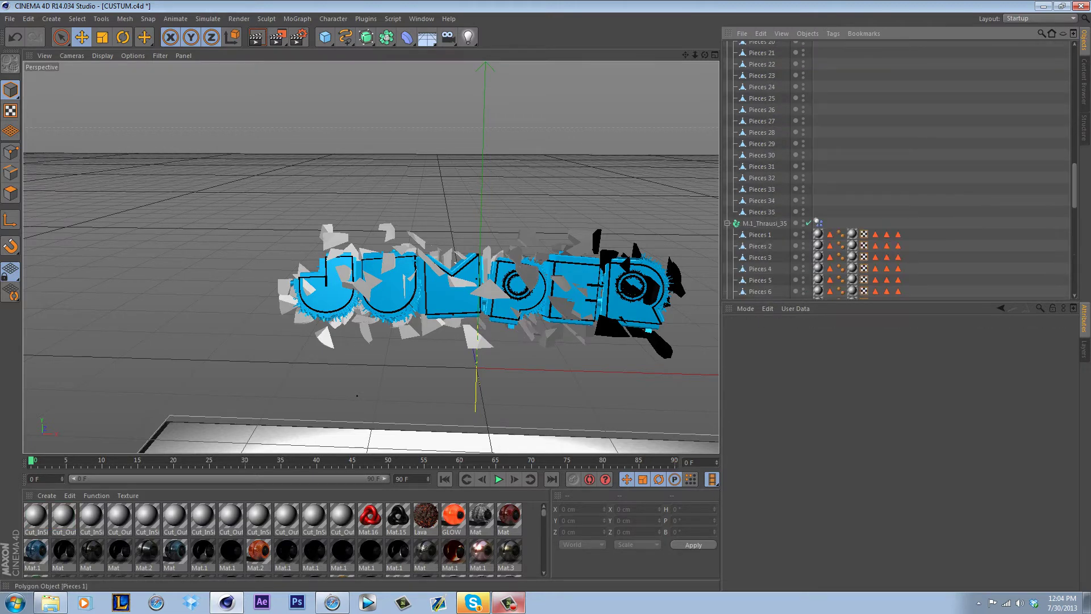
pyautogui.scroll(-10, 898, 171)
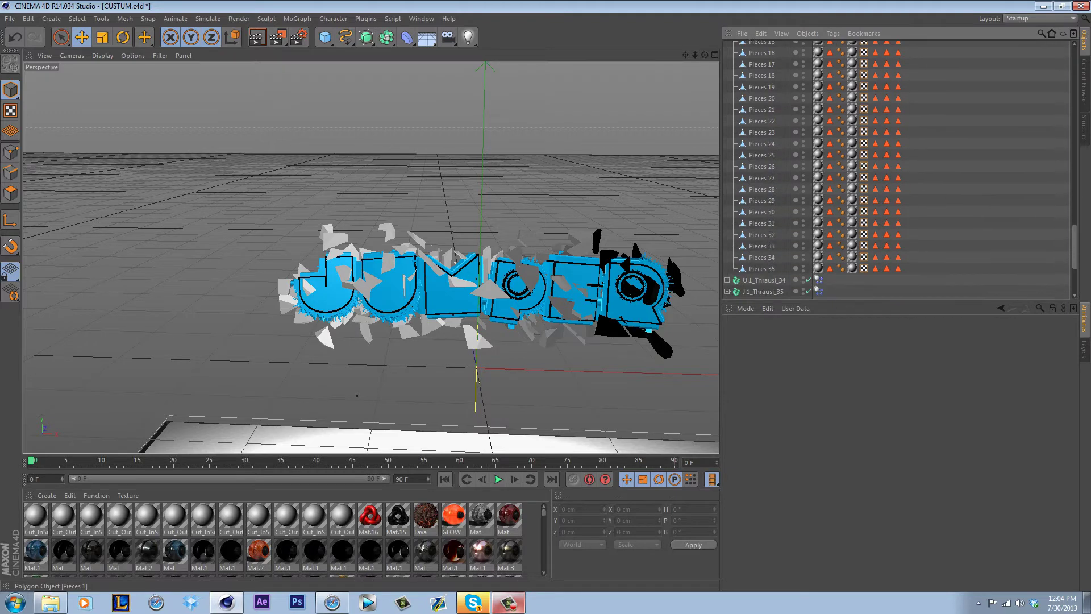
pyautogui.moveTo(817, 300); pyautogui.dragTo(815, 273)
pyautogui.press('Delete')
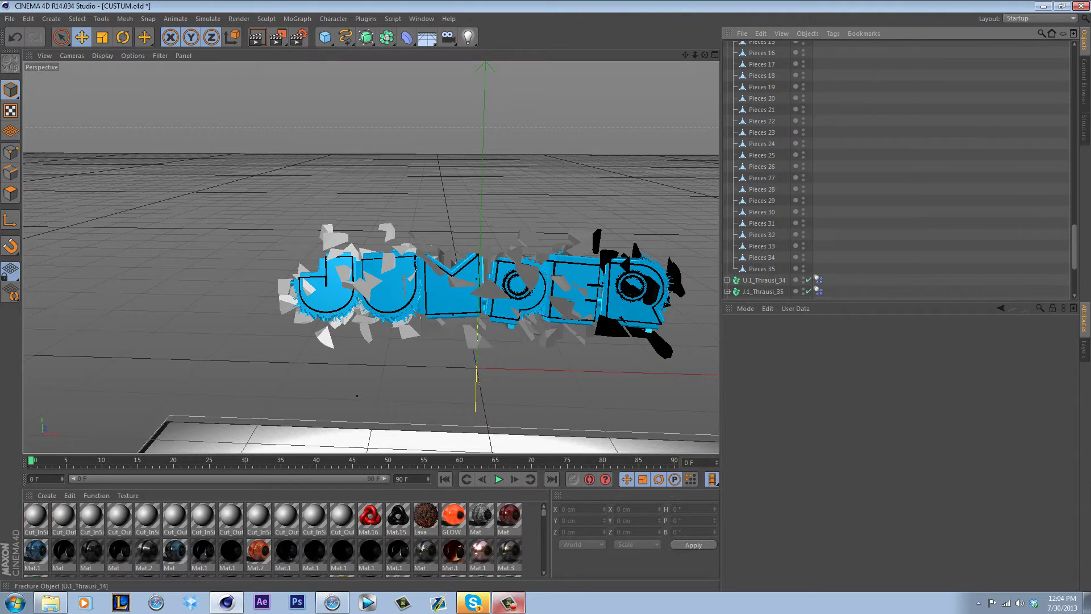
pyautogui.click(763, 280)
pyautogui.click(727, 280)
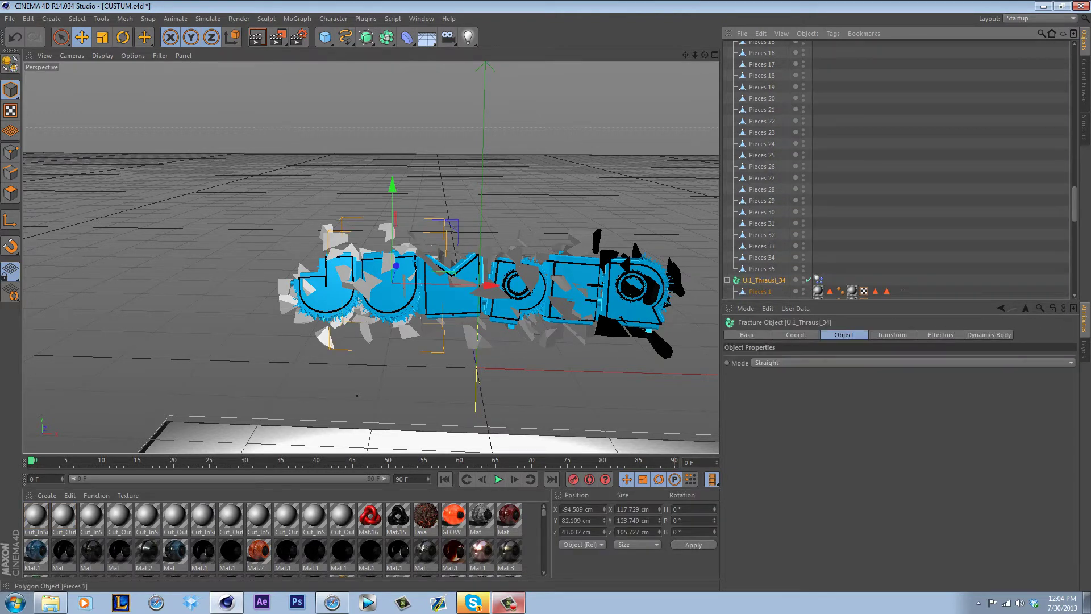
pyautogui.moveTo(901, 290); pyautogui.dragTo(828, 282)
pyautogui.press('Delete')
# Delete all the tags from the individual pieces inside the J's fracture object.
pyautogui.click(727, 274)
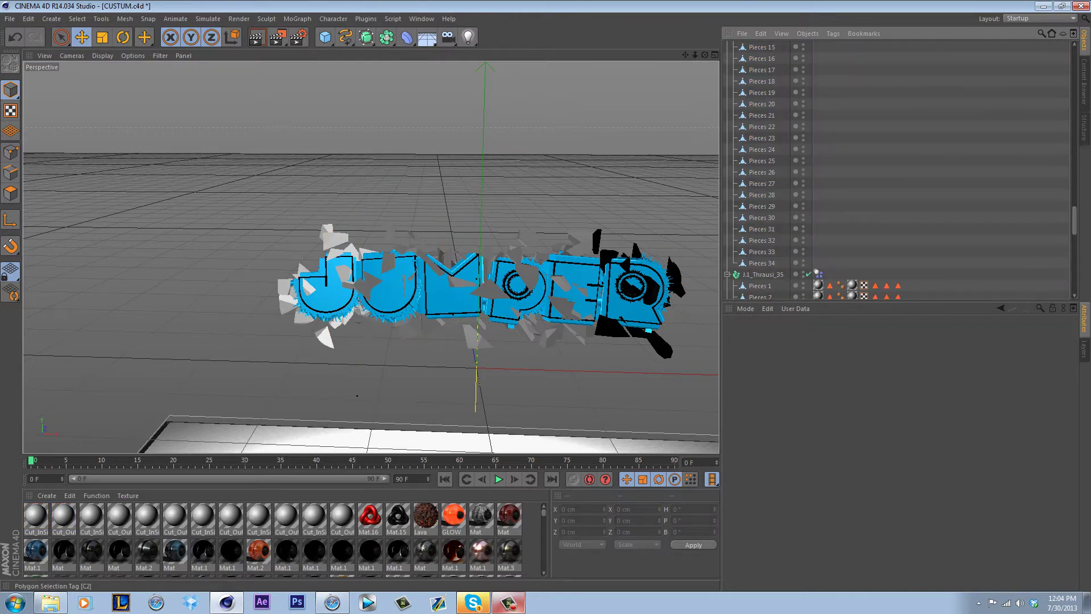
pyautogui.moveTo(896, 298); pyautogui.dragTo(819, 245)
pyautogui.press('Delete')
# Collapse the piece hierarchies of the E, P, M, U and J fracture objects and return to the full perspective view.
pyautogui.scroll(20, 820, 241)
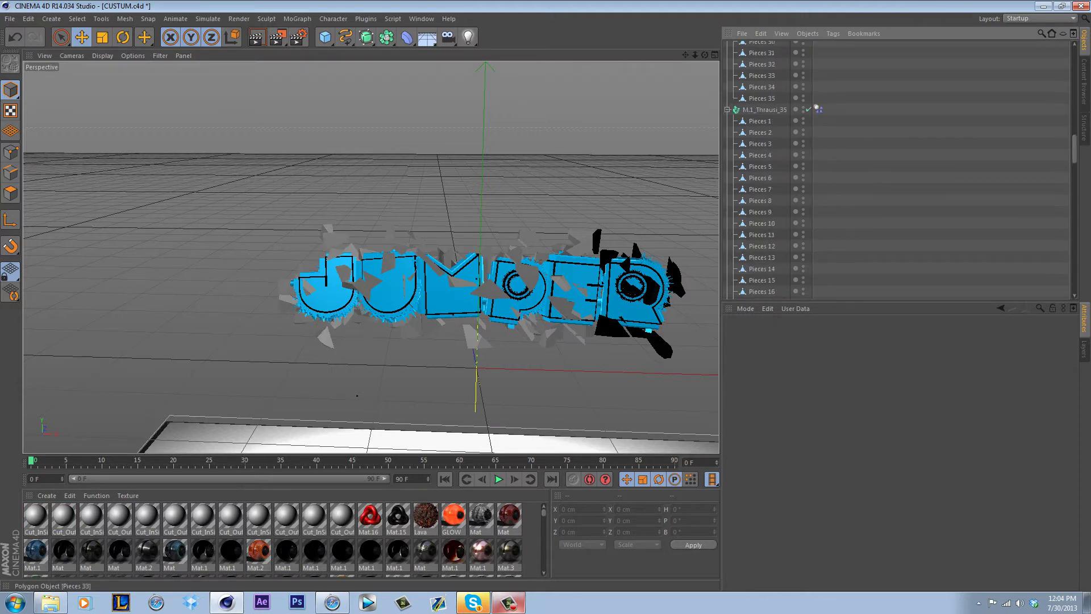
pyautogui.press('F5')
pyautogui.click(727, 69)
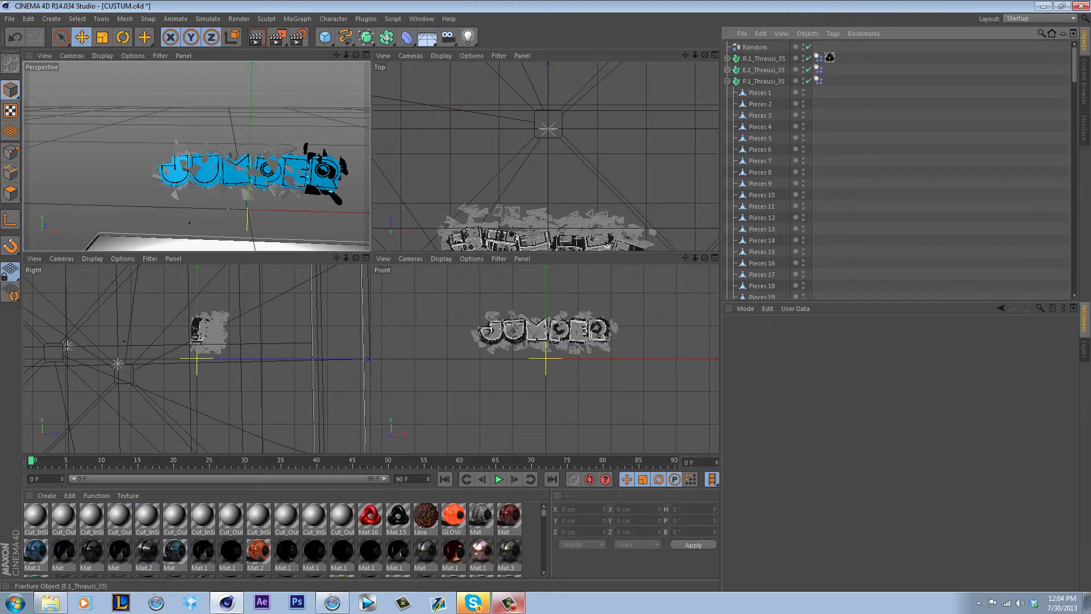
pyautogui.click(728, 81)
pyautogui.click(727, 93)
pyautogui.click(727, 104)
pyautogui.click(727, 115)
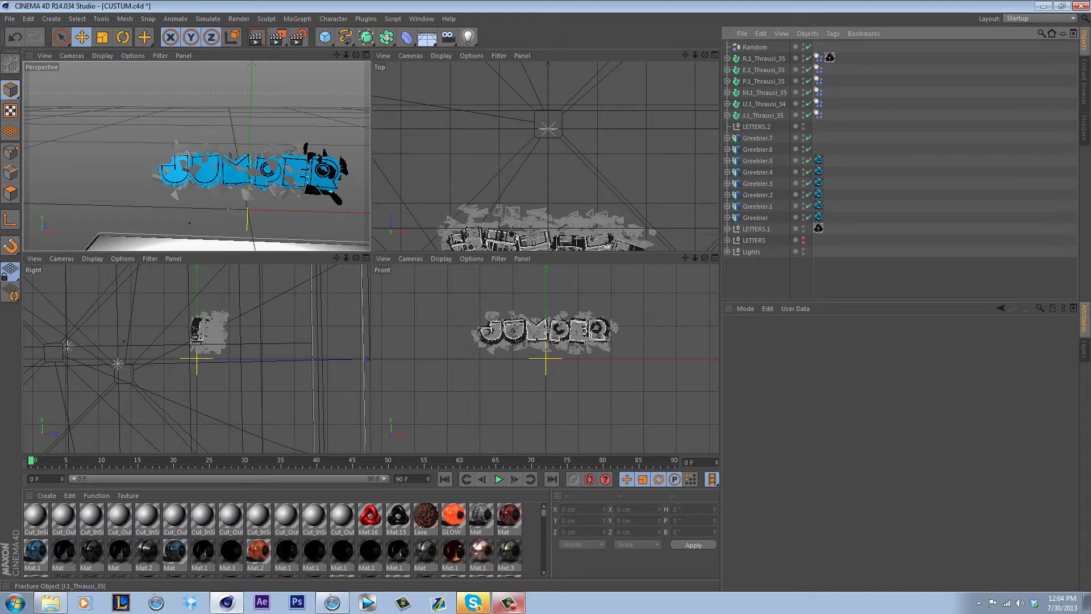
pyautogui.press('F1')
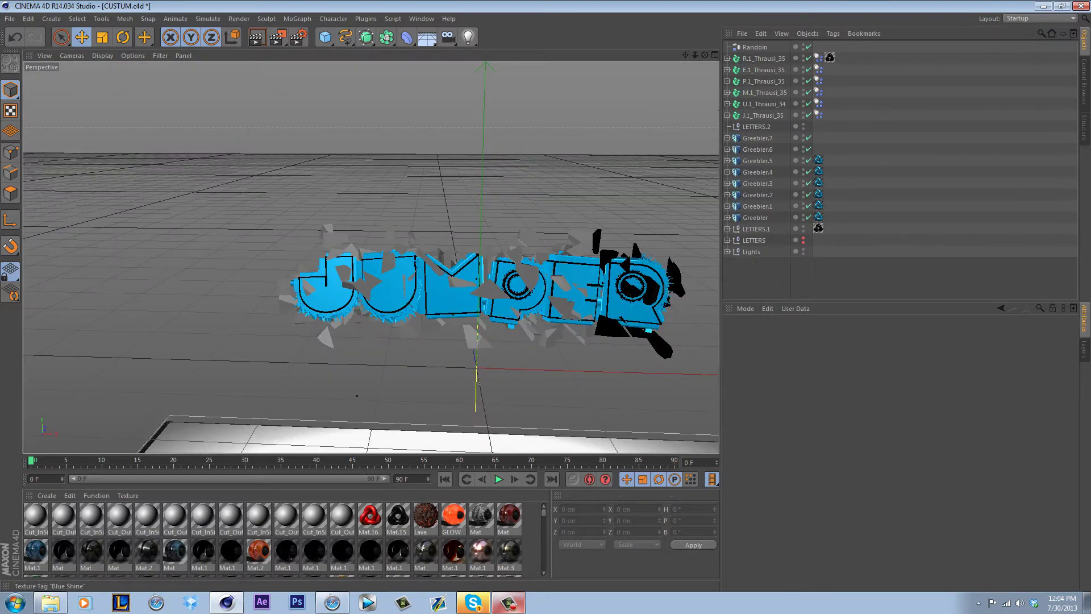
# Copy the Blue Shine material to the E's fracture object and the R's black material to the P's, removing Blue Shine from the P's.
pyautogui.keyDown('ctrl'); pyautogui.moveTo(818, 160); pyautogui.dragTo(830, 80); pyautogui.keyUp('ctrl')
pyautogui.keyDown('ctrl'); pyautogui.click(830, 58); pyautogui.keyUp('ctrl')
pyautogui.click(829, 80)
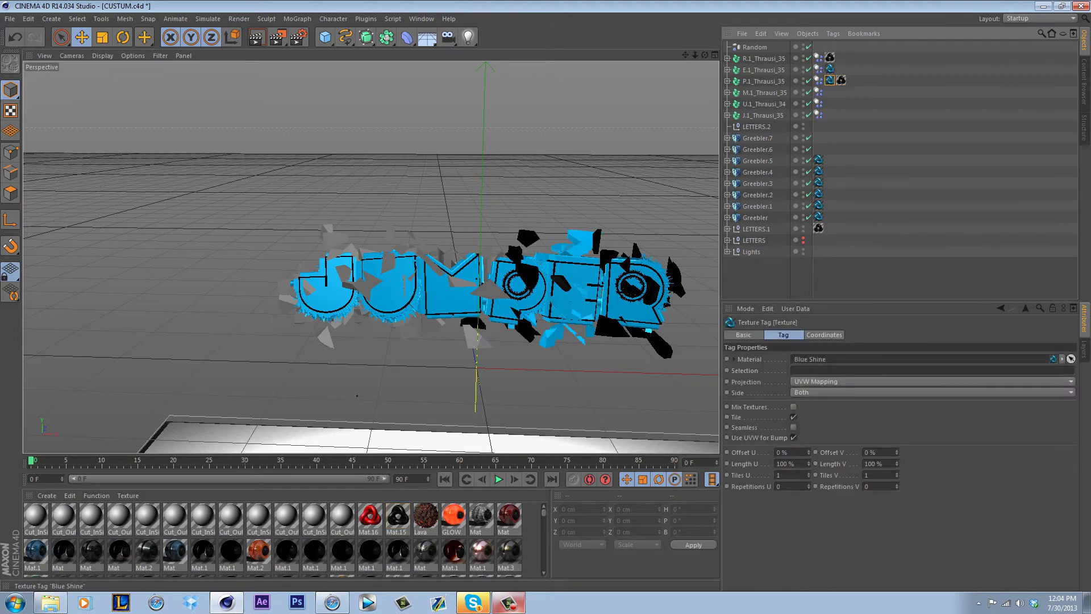
pyautogui.press('Delete')
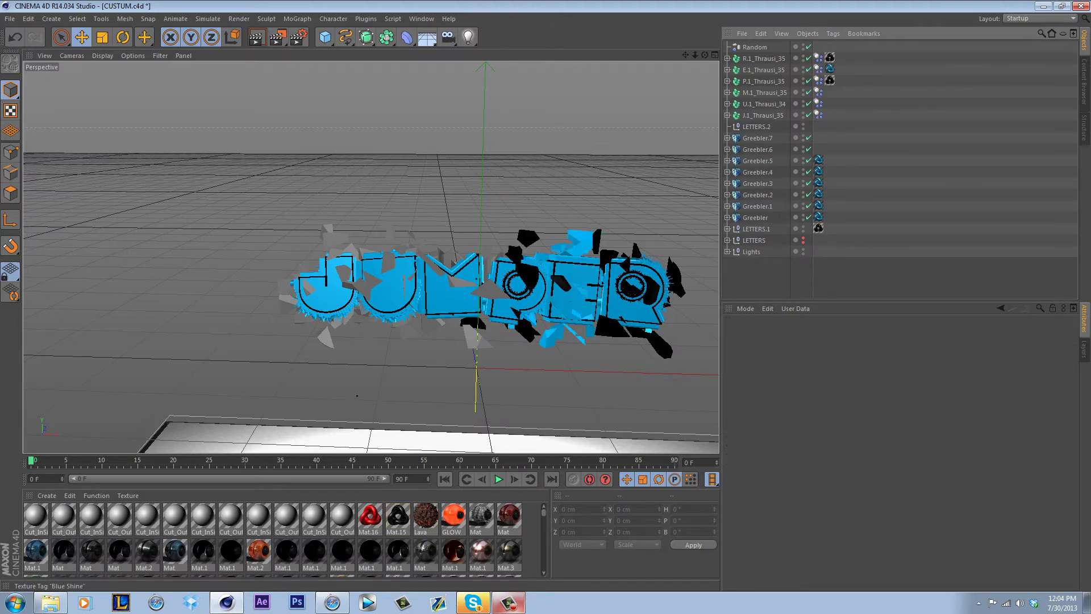
# Copy the Blue Shine material to the M's and J's fracture objects and the black material to the U's.
pyautogui.keyDown('ctrl'); pyautogui.moveTo(830, 68); pyautogui.dragTo(829, 115); pyautogui.keyUp('ctrl')
pyautogui.click(829, 80)
pyautogui.click(830, 92)
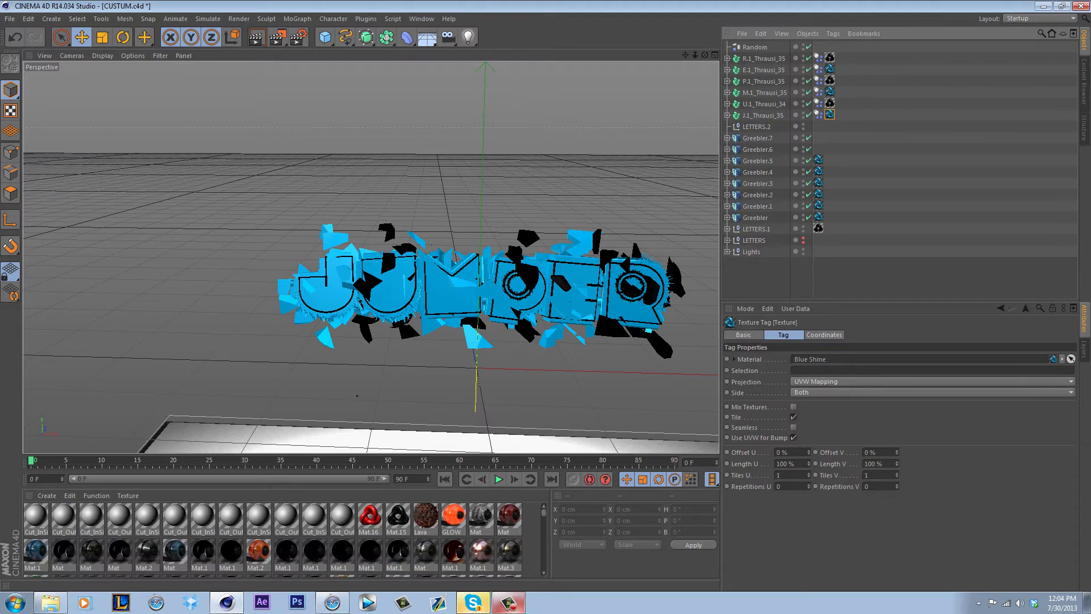
# Render a close-up preview of the lettering with its blue and black shattered pieces in the perspective view.
pyautogui.keyDown('alt'); pyautogui.moveTo(476, 284); pyautogui.dragTo(395, 269, button='middle'); pyautogui.keyUp('alt')
pyautogui.scroll(5, 370, 258)
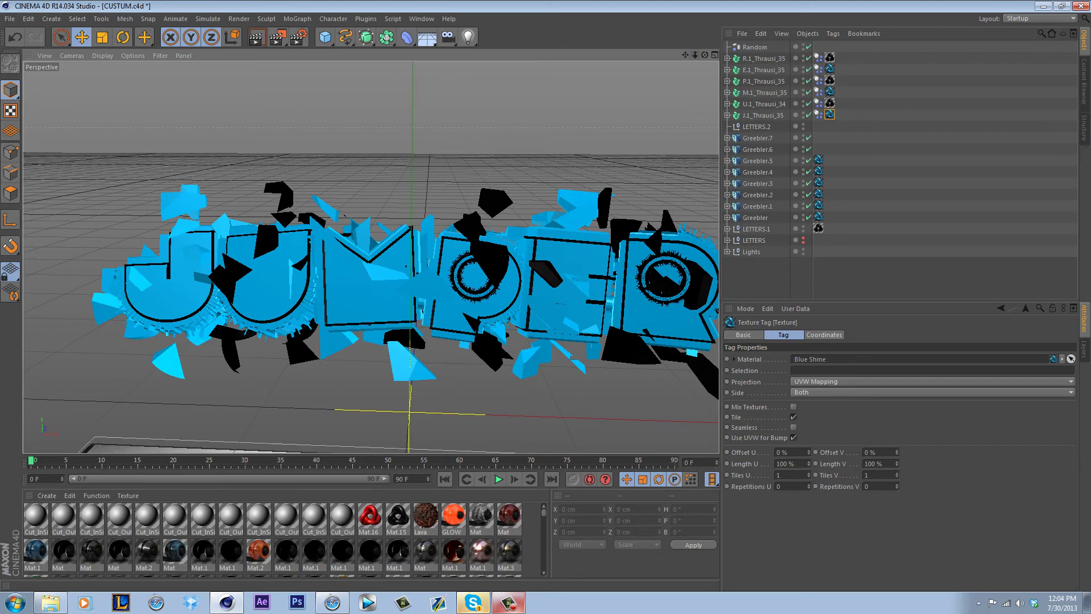
pyautogui.click(256, 38)
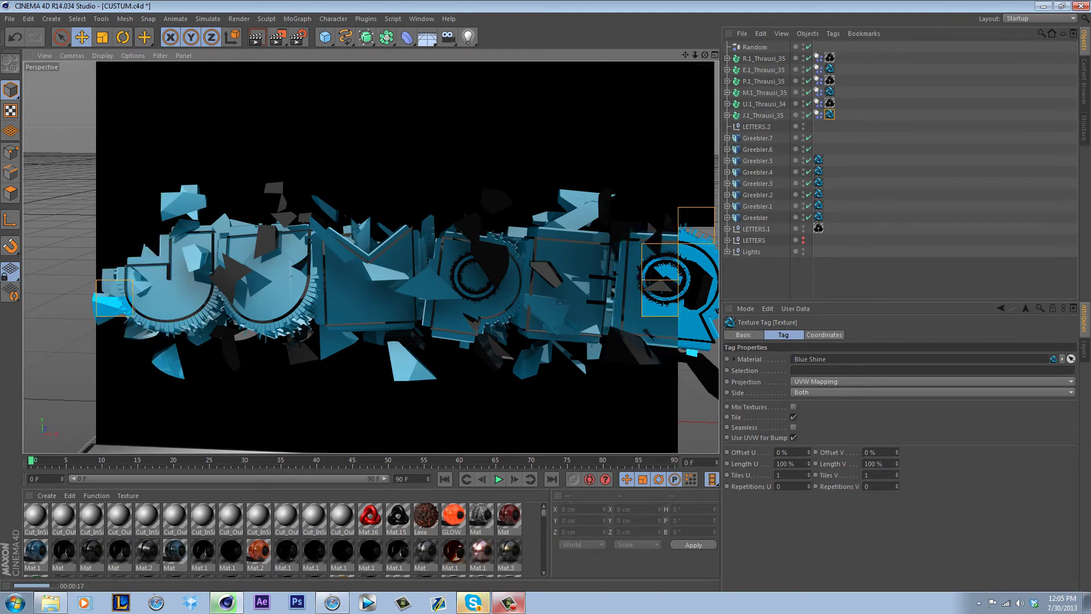
pyautogui.click(909, 277)
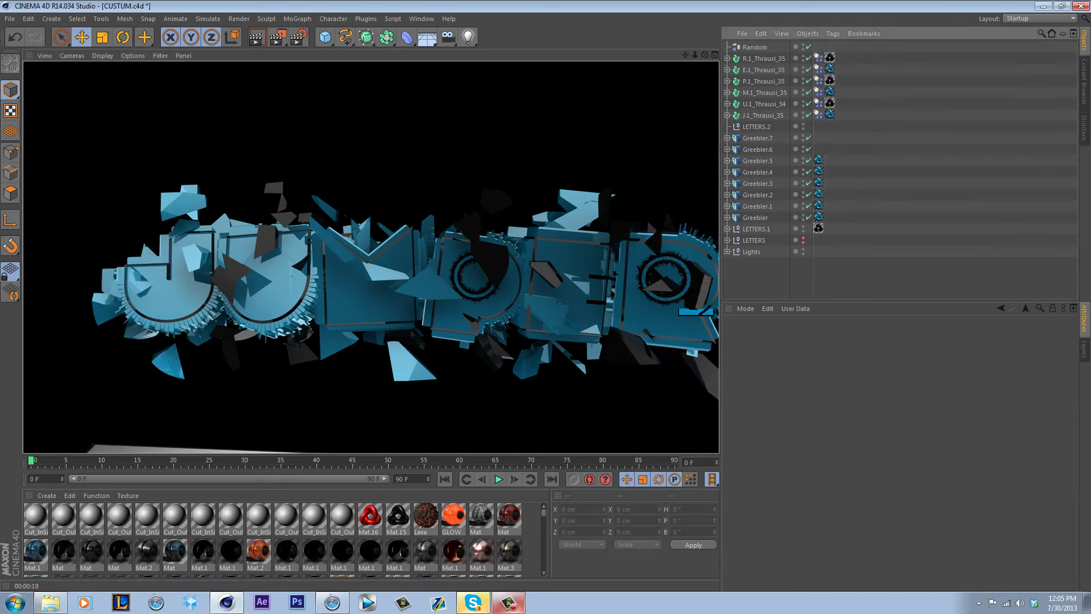
# Add a sphere to the scene and set its segments to 44.
pyautogui.moveTo(705, 55)
pyautogui.mouseDown()
pyautogui.moveTo(732, 55)
pyautogui.moveTo(723, 55)
pyautogui.mouseUp()
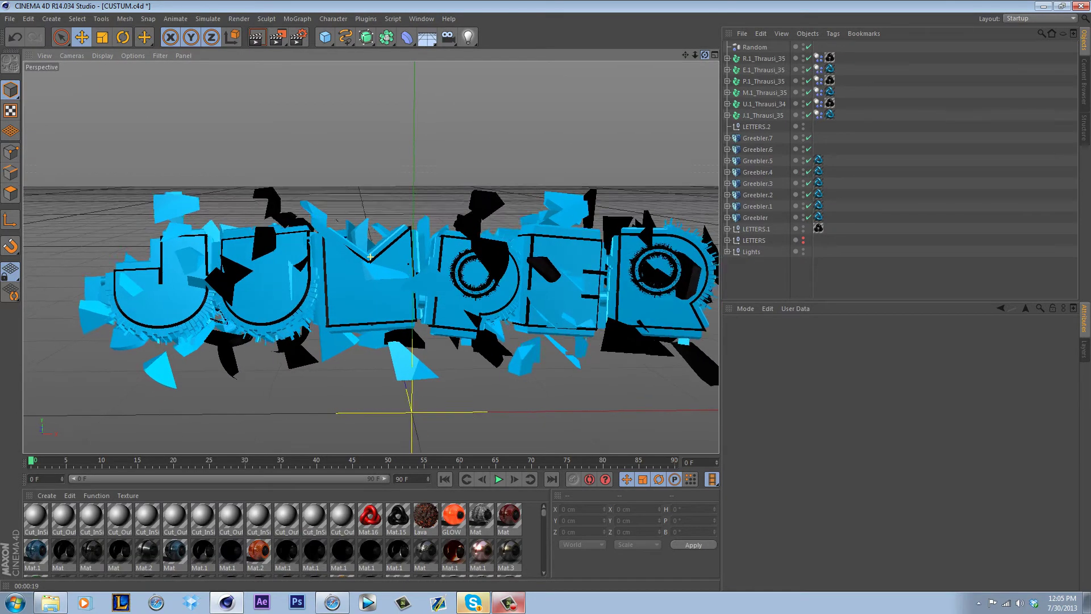
pyautogui.scroll(-10, 370, 257)
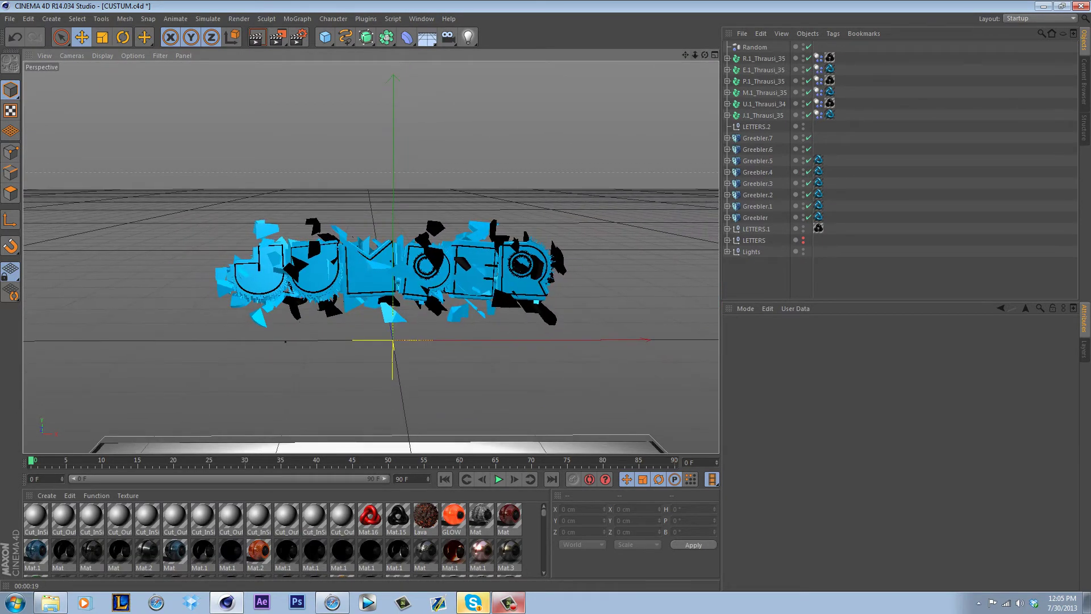
pyautogui.click(325, 37)
pyautogui.click(487, 51)
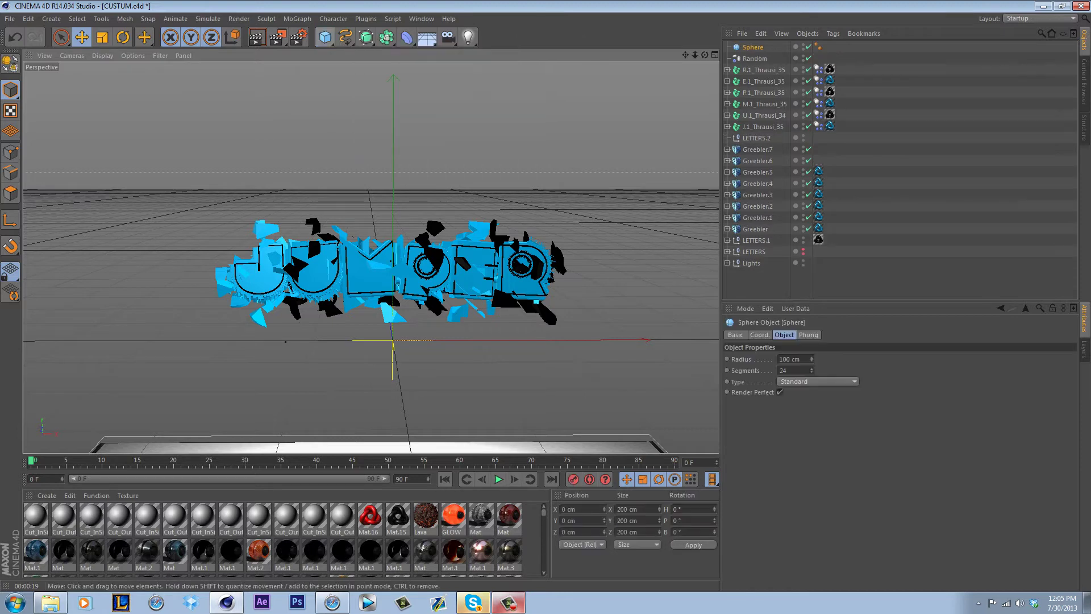
pyautogui.moveTo(812, 370); pyautogui.dragTo(811, 368)
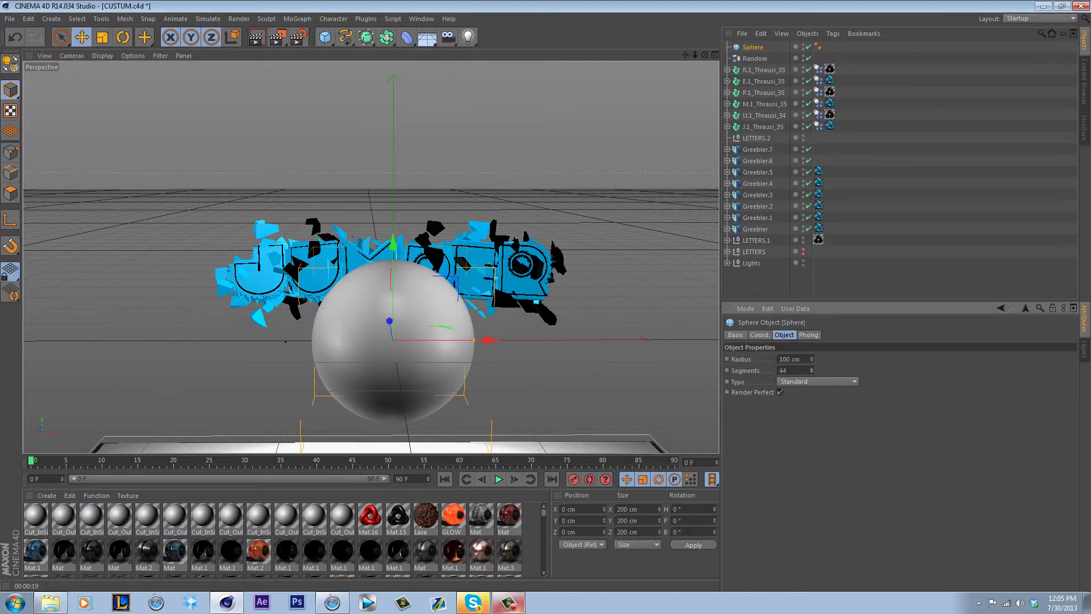
# Add a Greebler object and place the sphere inside it.
pyautogui.click(365, 19)
pyautogui.moveTo(398, 50)
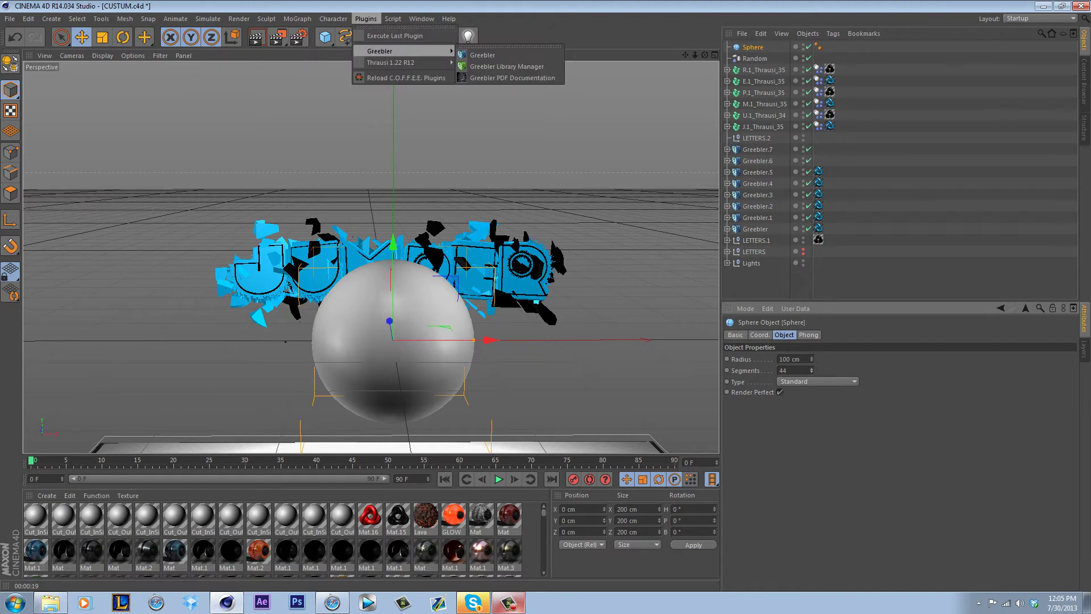
pyautogui.click(500, 53)
pyautogui.moveTo(752, 59); pyautogui.dragTo(703, 73)
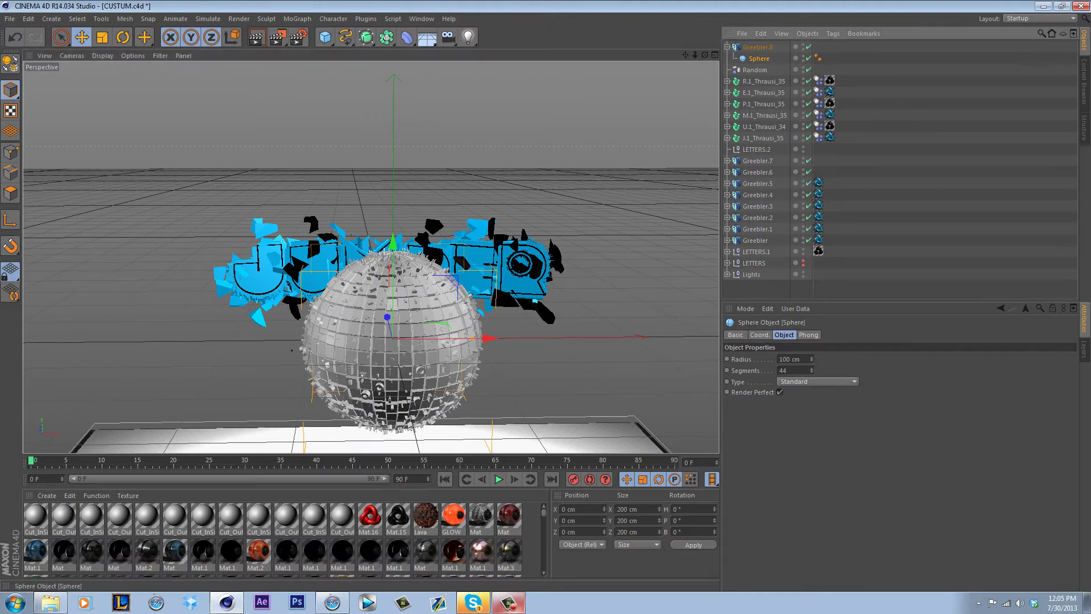
# Take the sphere out of the Greebler object and make it editable for polygon editing.
pyautogui.moveTo(759, 58); pyautogui.dragTo(756, 288)
pyautogui.press('c')
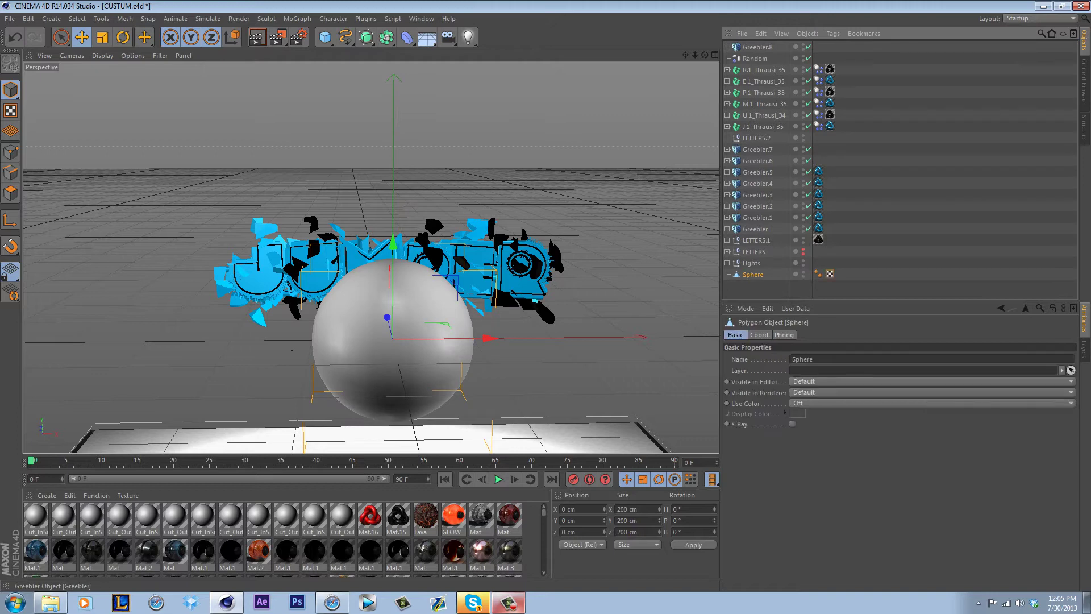
pyautogui.click(11, 193)
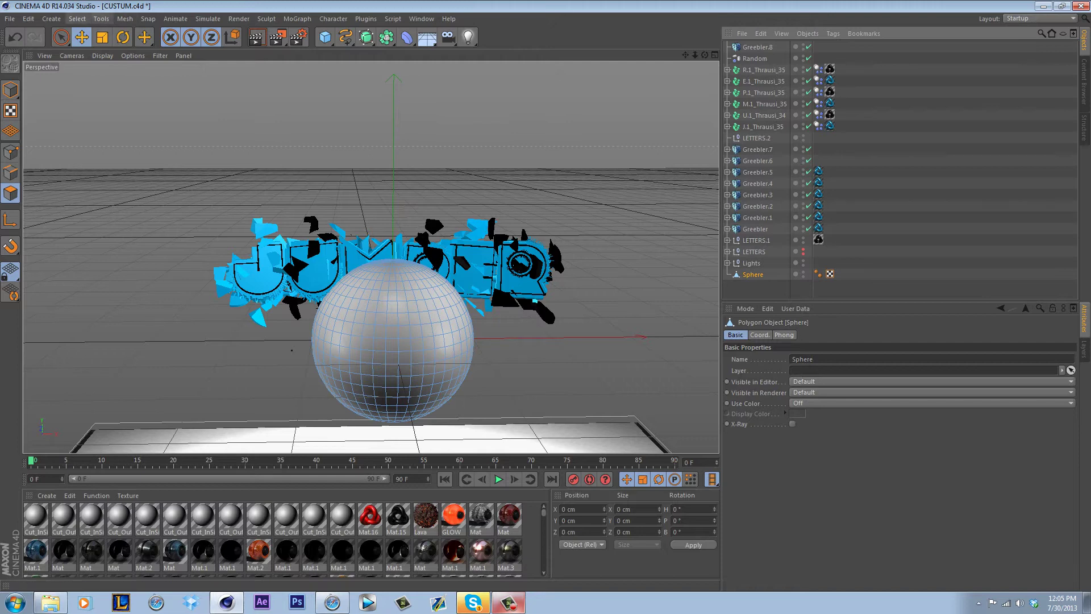
# Loop-select alternating horizontal bands of polygons on the upper part of the sphere.
pyautogui.click(76, 19)
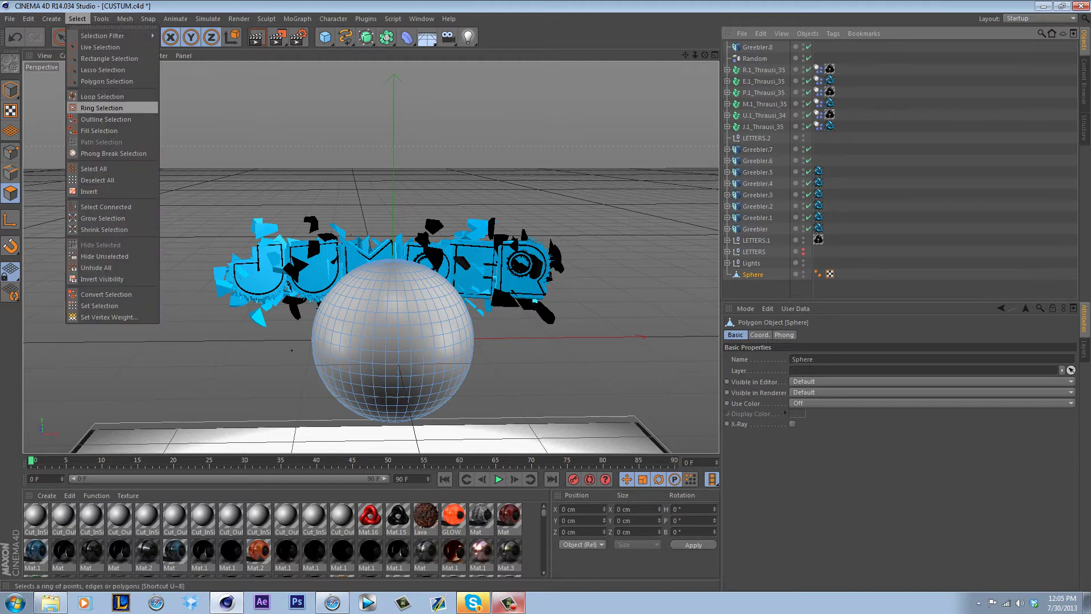
pyautogui.click(102, 97)
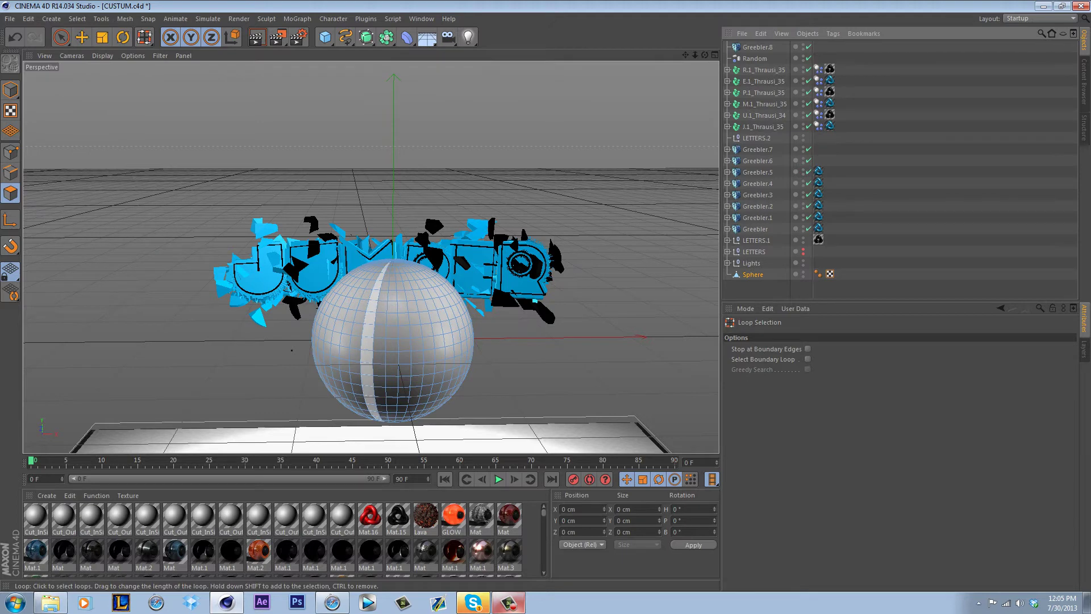
pyautogui.click(393, 319)
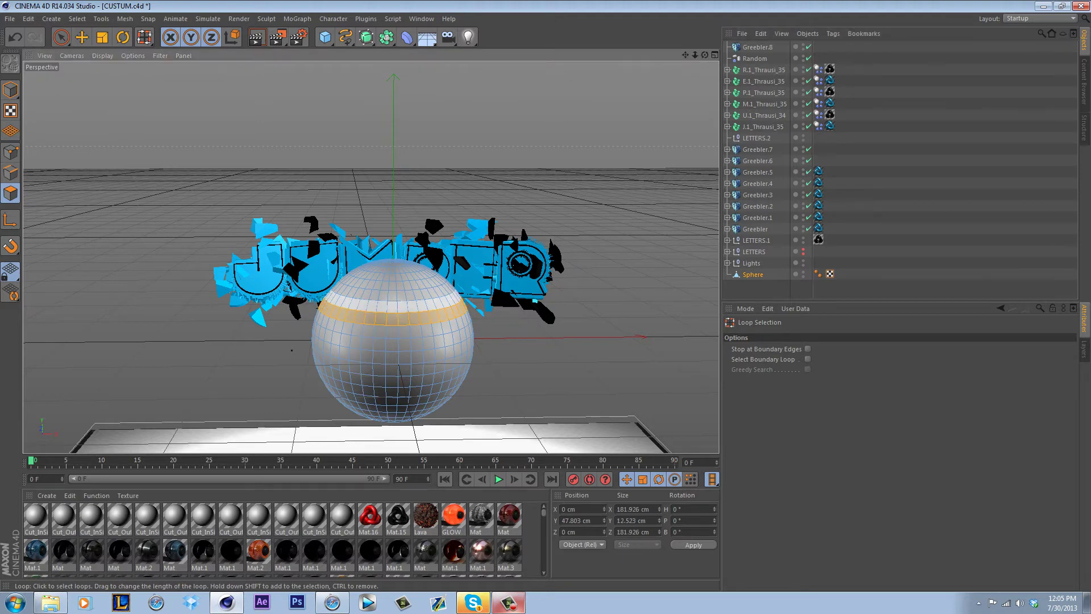
pyautogui.keyDown('shift'); pyautogui.click(393, 295); pyautogui.keyUp('shift')
pyautogui.keyDown('shift'); pyautogui.click(393, 278); pyautogui.keyUp('shift')
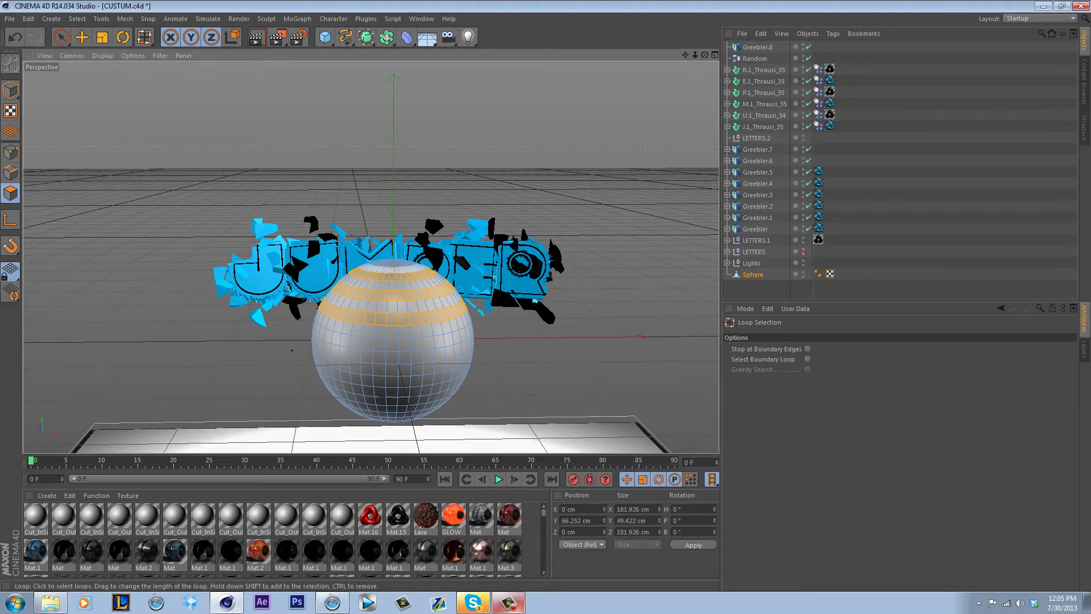
pyautogui.keyDown('alt'); pyautogui.moveTo(291, 350); pyautogui.dragTo(287, 423); pyautogui.keyUp('alt')
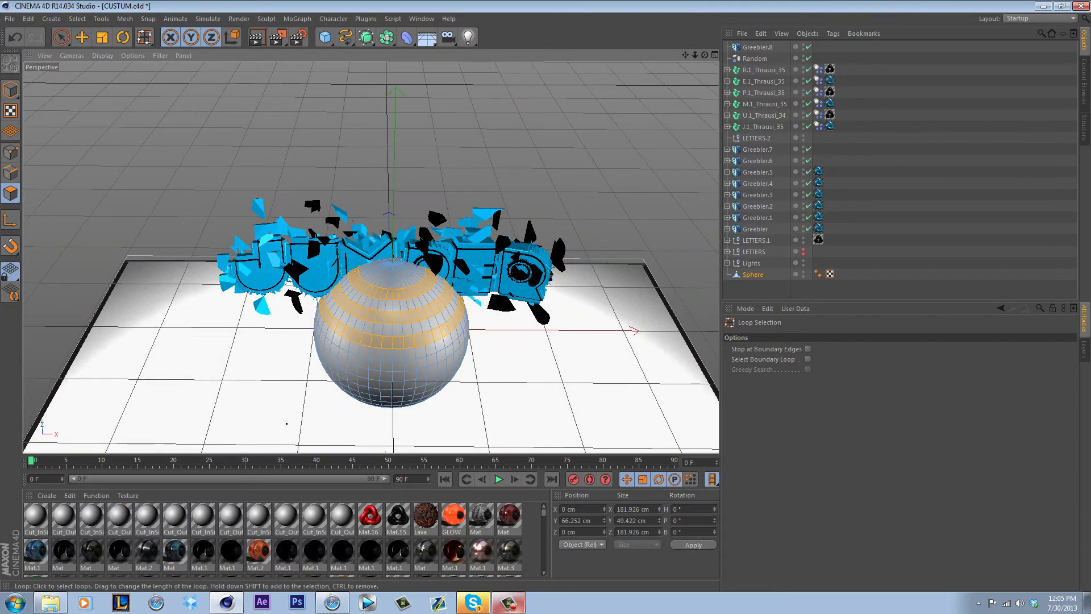
pyautogui.keyDown('shift'); pyautogui.click(393, 274); pyautogui.keyUp('shift')
pyautogui.keyDown('alt'); pyautogui.moveTo(287, 423); pyautogui.dragTo(372, 241); pyautogui.keyUp('alt')
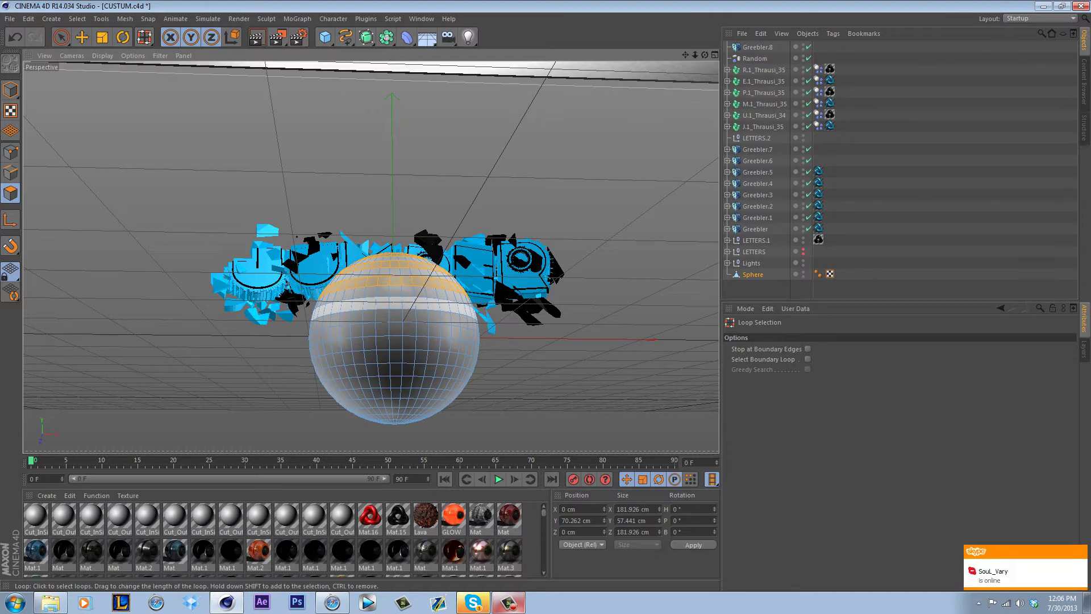
# Add every other horizontal polygon band from the sphere's middle down to near its lower pole to the loop selection.
pyautogui.keyDown('shift'); pyautogui.click(394, 303); pyautogui.keyUp('shift')
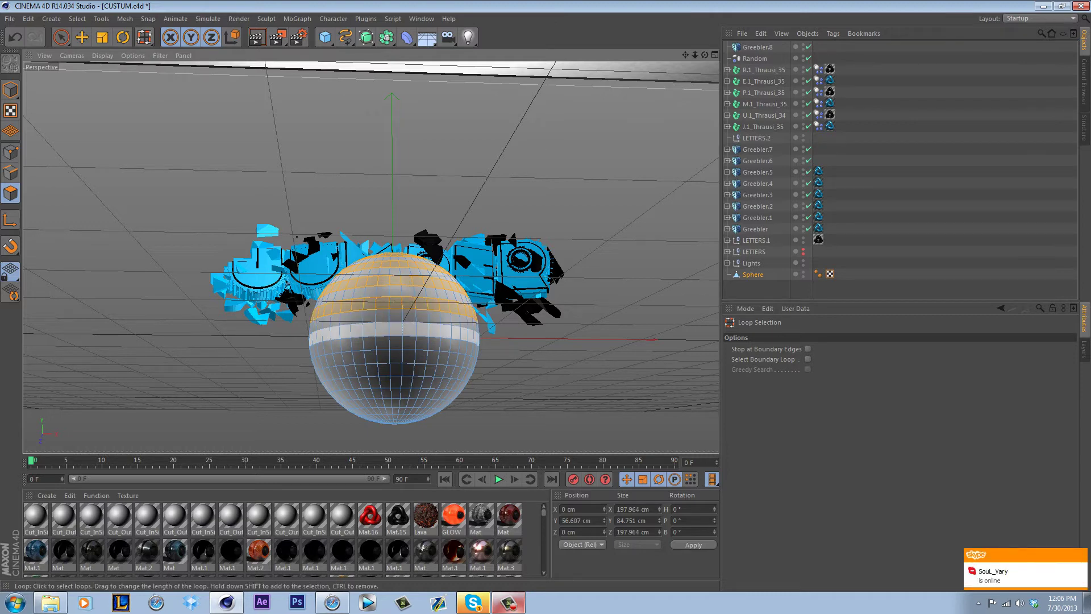
pyautogui.keyDown('shift'); pyautogui.click(394, 329); pyautogui.keyUp('shift')
pyautogui.keyDown('shift'); pyautogui.click(394, 357); pyautogui.keyUp('shift')
pyautogui.keyDown('shift'); pyautogui.click(394, 382); pyautogui.keyUp('shift')
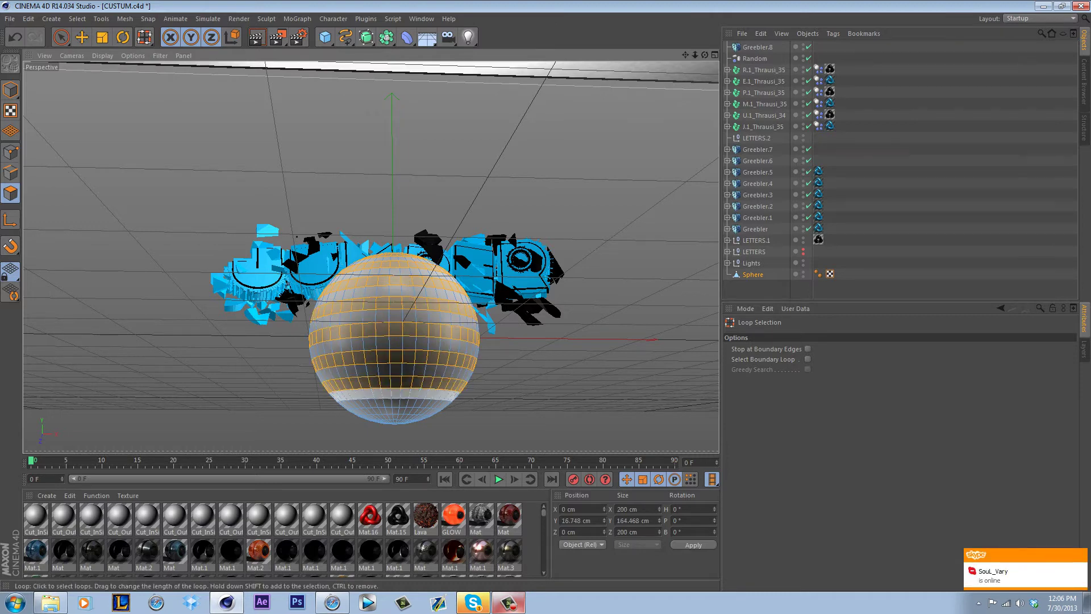
pyautogui.keyDown('shift'); pyautogui.click(394, 403); pyautogui.keyUp('shift')
pyautogui.moveTo(704, 55); pyautogui.dragTo(705, 17)
pyautogui.keyDown('shift'); pyautogui.click(394, 377); pyautogui.keyUp('shift')
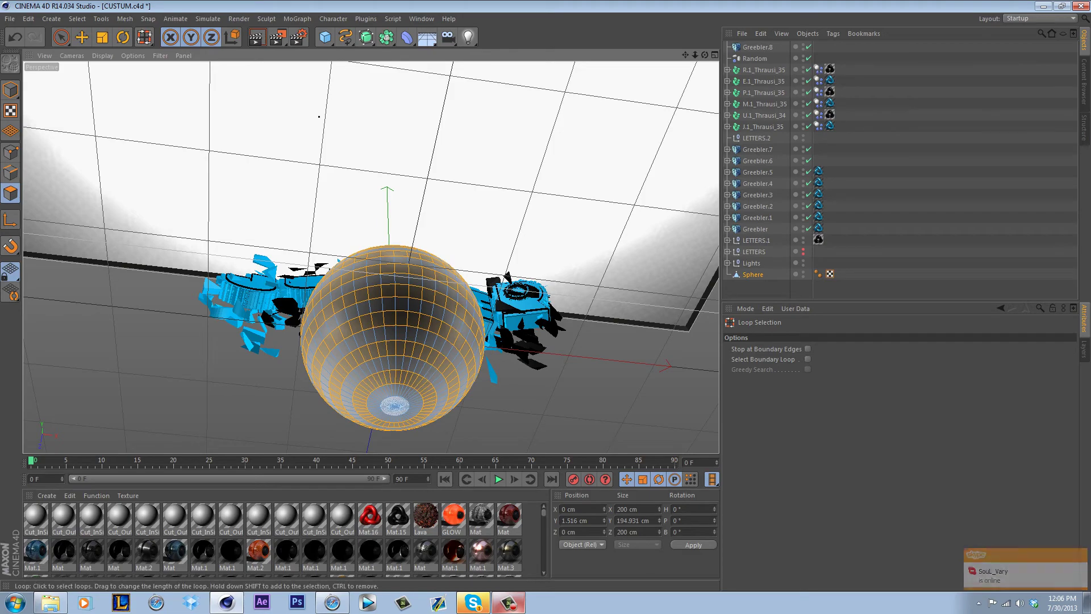
# Add the sphere's lower pole cap to the loop selection and apply the Blue Shine material to the selected polygons.
pyautogui.keyDown('shift'); pyautogui.click(395, 405); pyautogui.keyUp('shift')
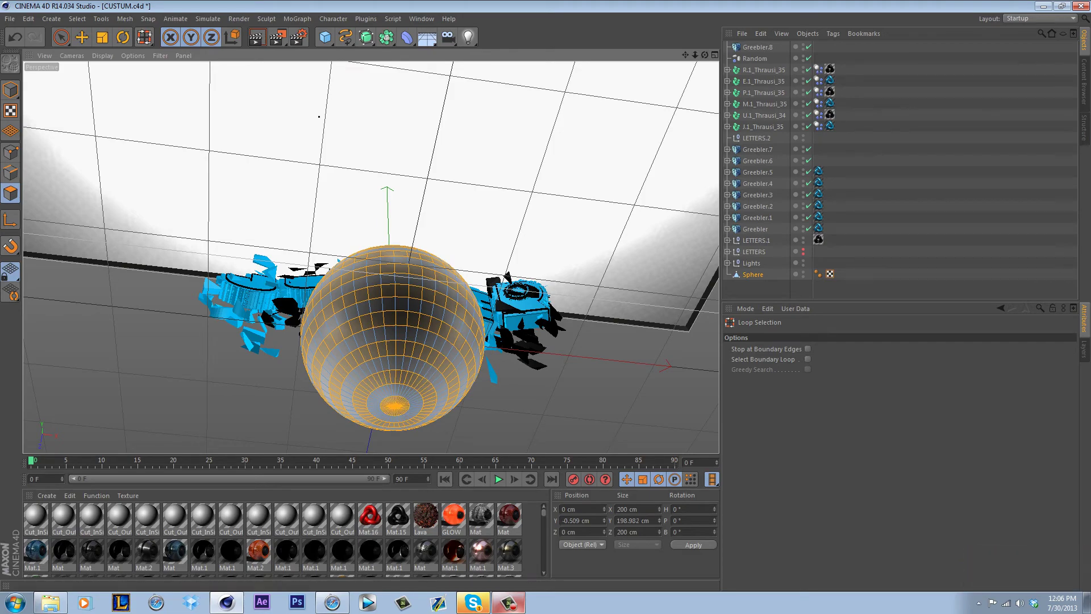
pyautogui.moveTo(704, 55); pyautogui.dragTo(705, 66)
pyautogui.keyDown('alt'); pyautogui.moveTo(370, 257); pyautogui.dragTo(369, 257); pyautogui.keyUp('alt')
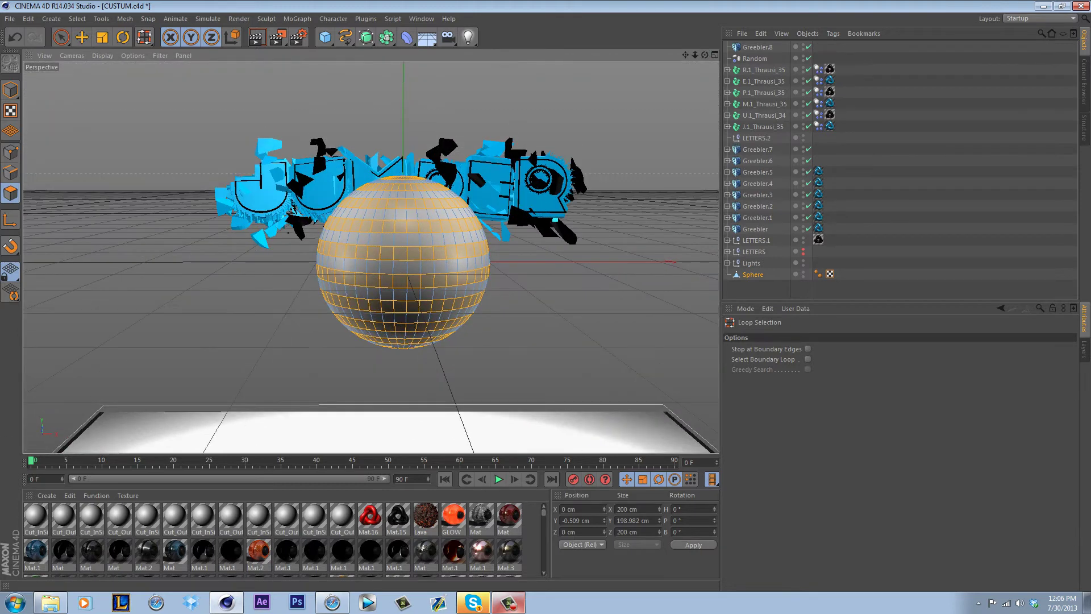
pyautogui.moveTo(544, 513); pyautogui.dragTo(543, 533)
pyautogui.scroll(-5, 284, 537)
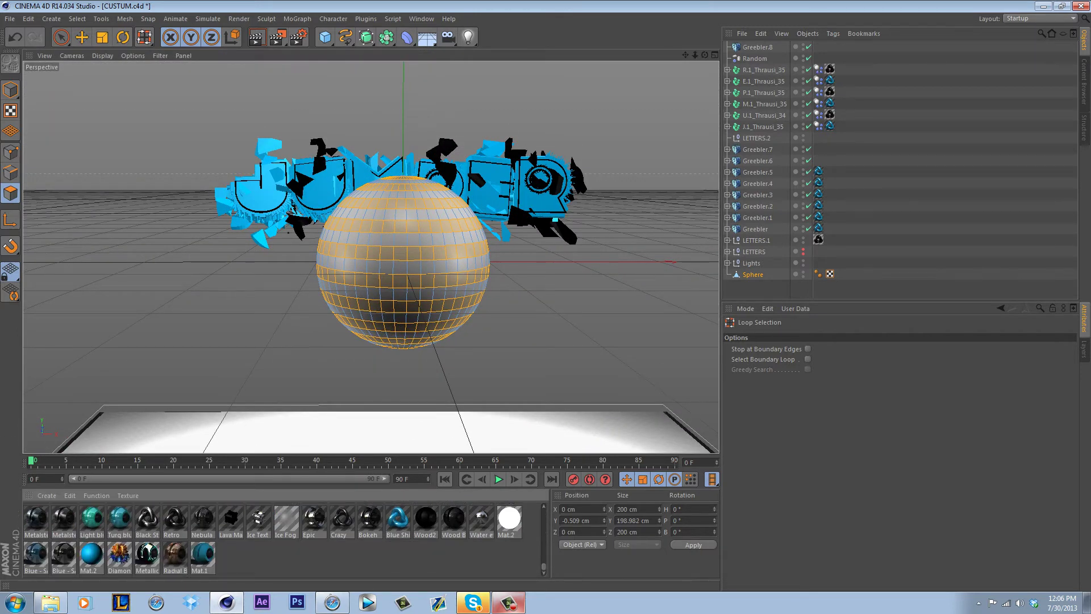
pyautogui.rightClick(401, 518)
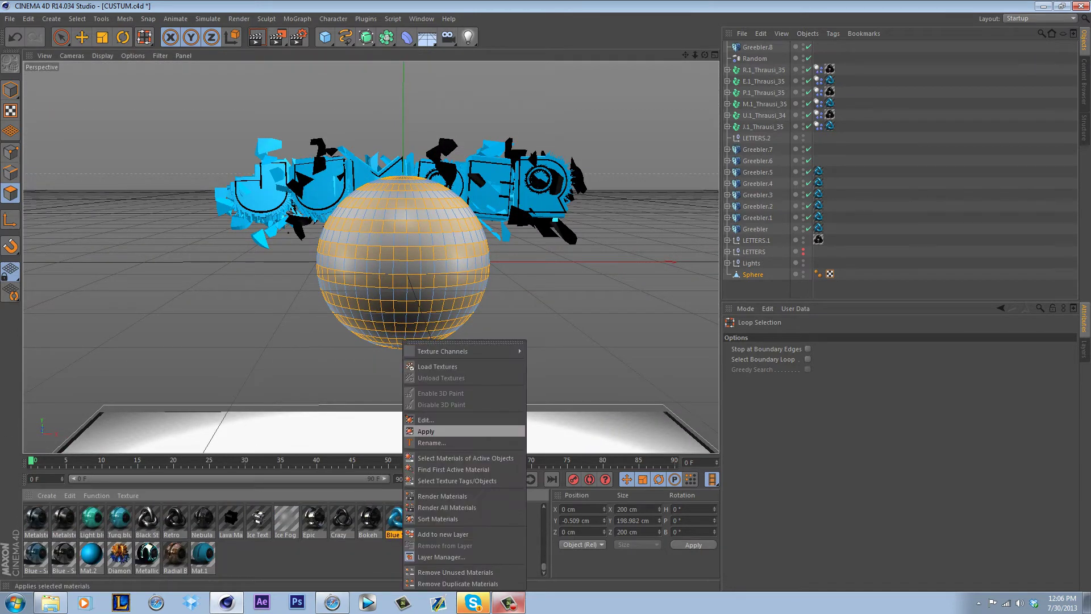
pyautogui.click(426, 431)
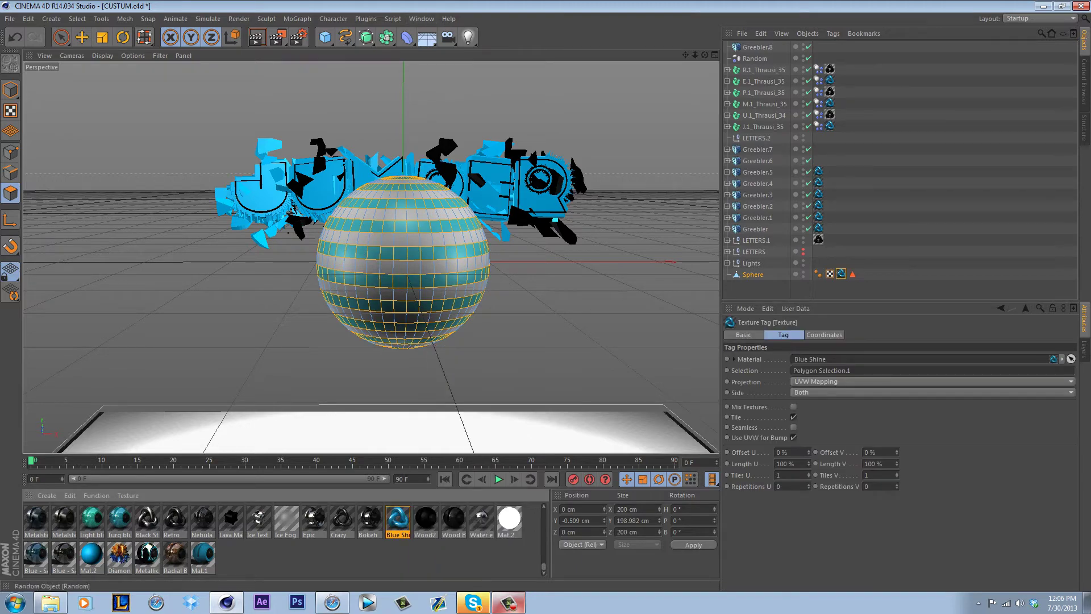
# Extrude the selected blue polygon bands of the sphere inward with an offset of -2.3 cm.
pyautogui.moveTo(705, 55); pyautogui.dragTo(639, 94)
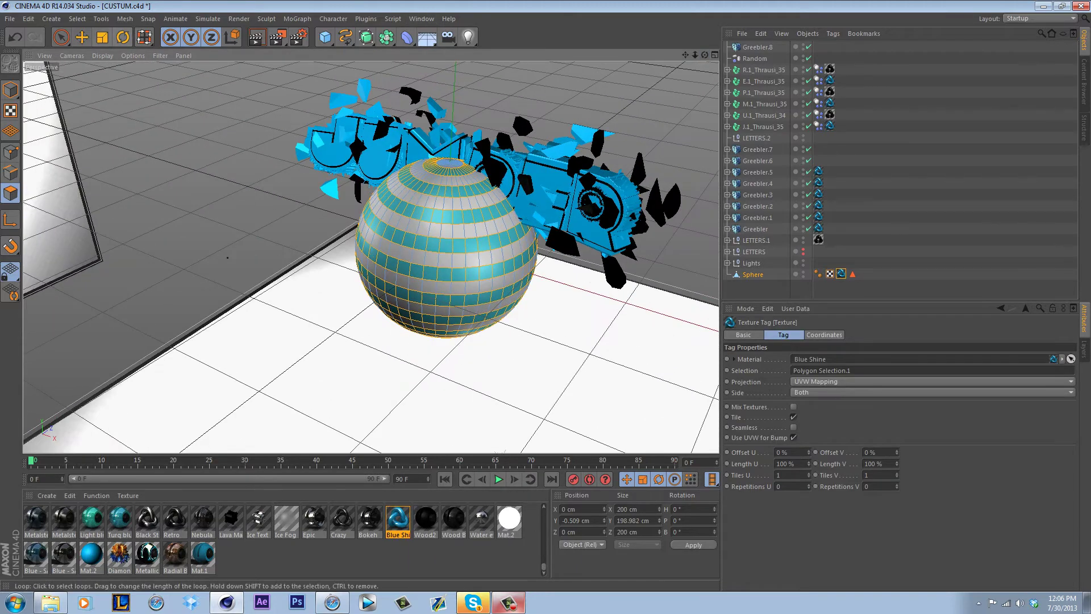
pyautogui.rightClick(410, 140)
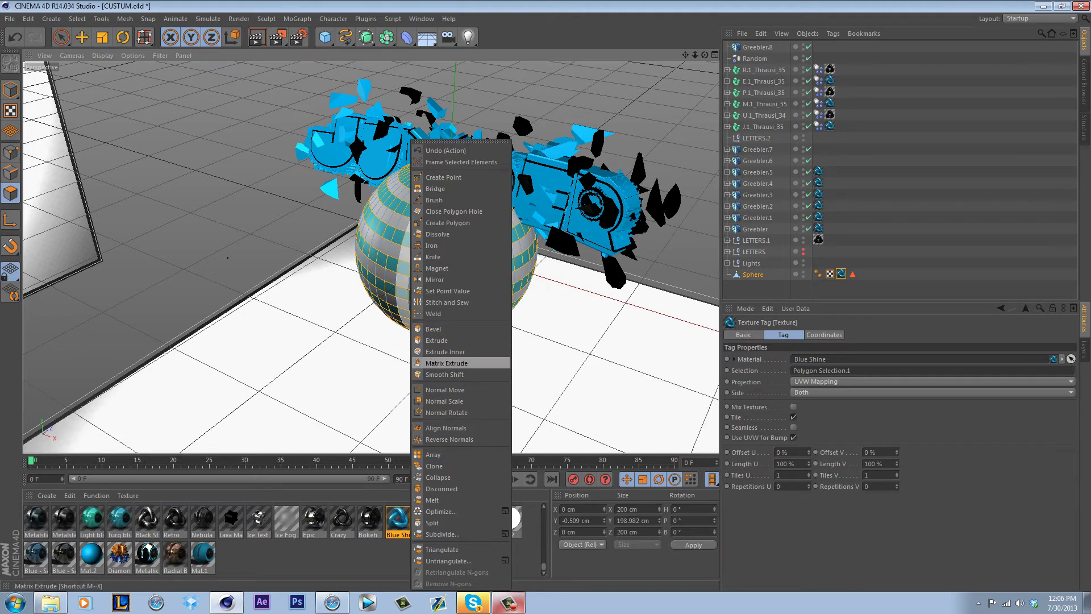
pyautogui.click(436, 341)
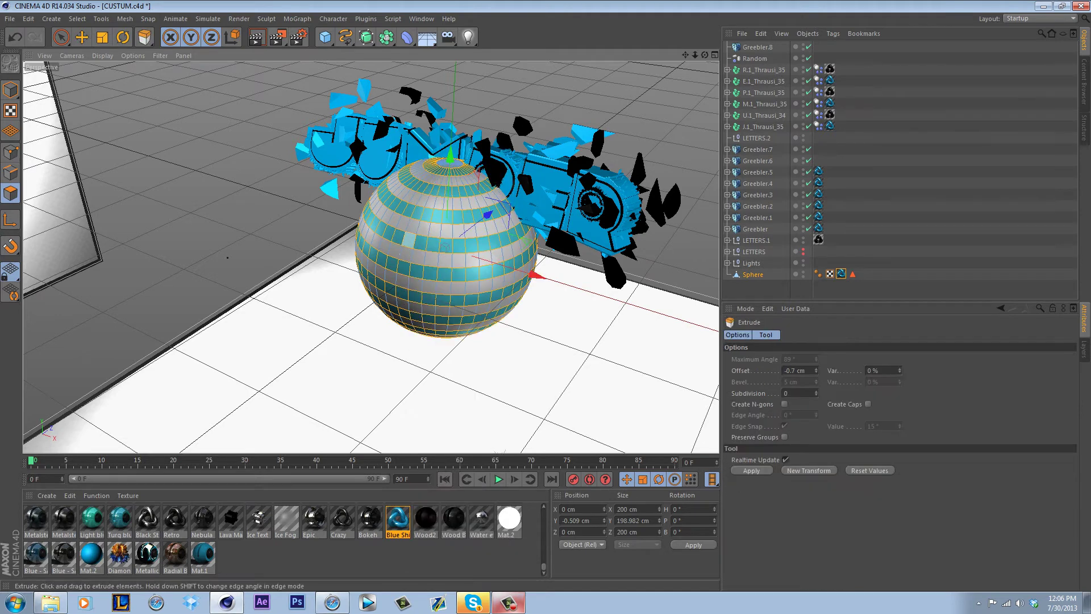
pyautogui.moveTo(408, 239); pyautogui.dragTo(398, 239)
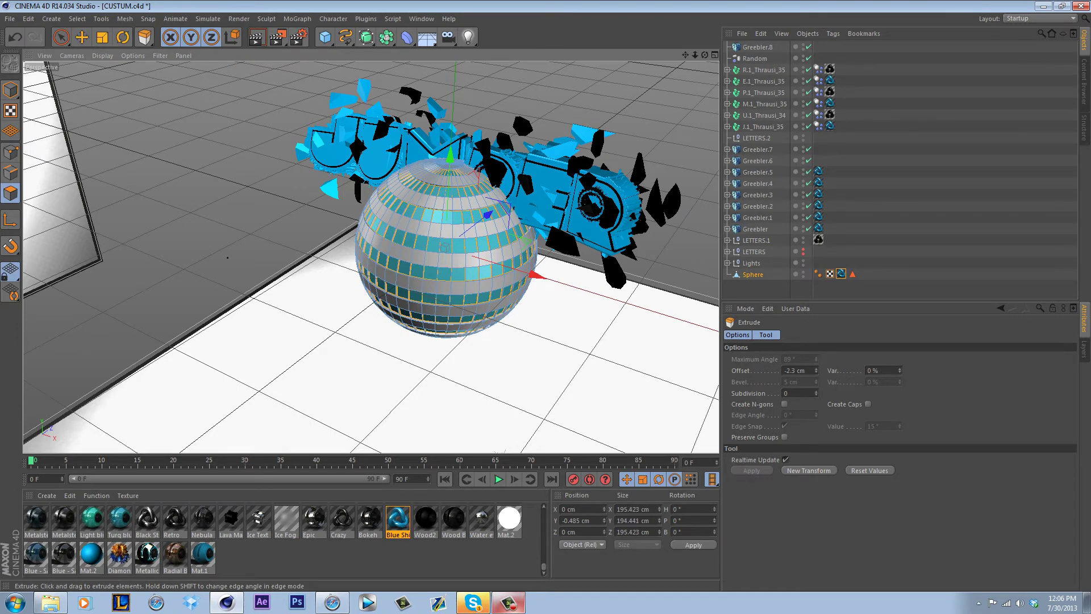
# Place the sphere inside Greebler.8 and enable Use Input Selections/Textures for the Greebler's base.
pyautogui.moveTo(705, 55); pyautogui.dragTo(730, 55)
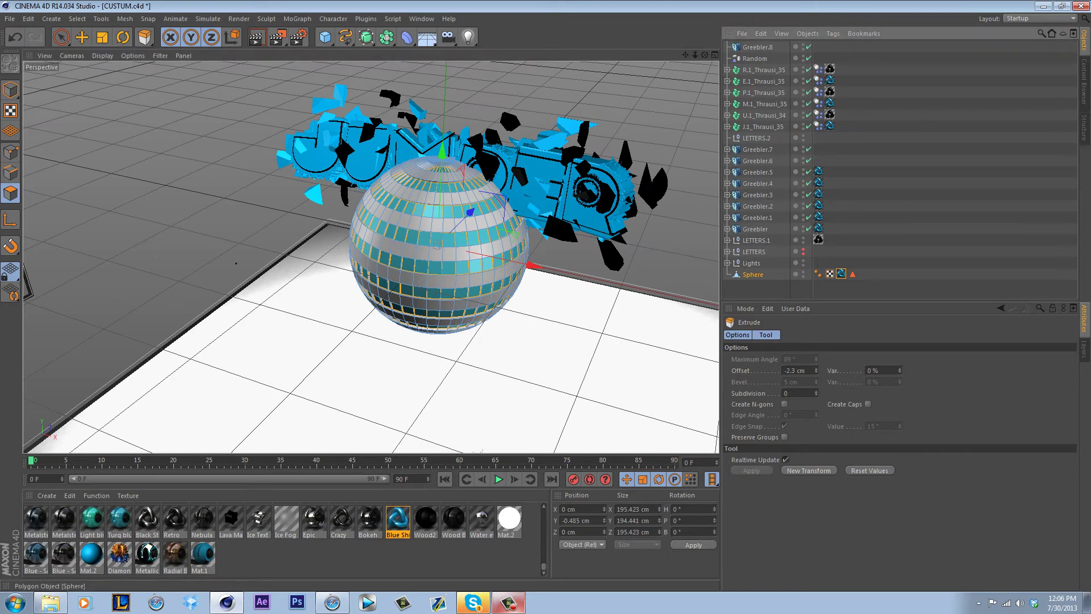
pyautogui.moveTo(753, 274); pyautogui.dragTo(757, 47)
pyautogui.click(757, 47)
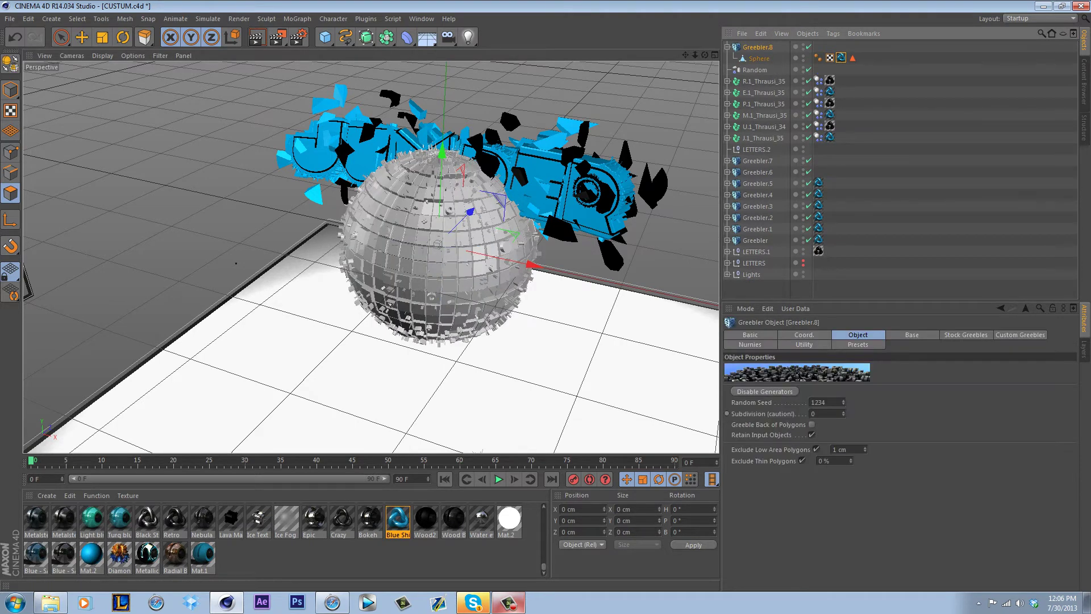
pyautogui.click(858, 344)
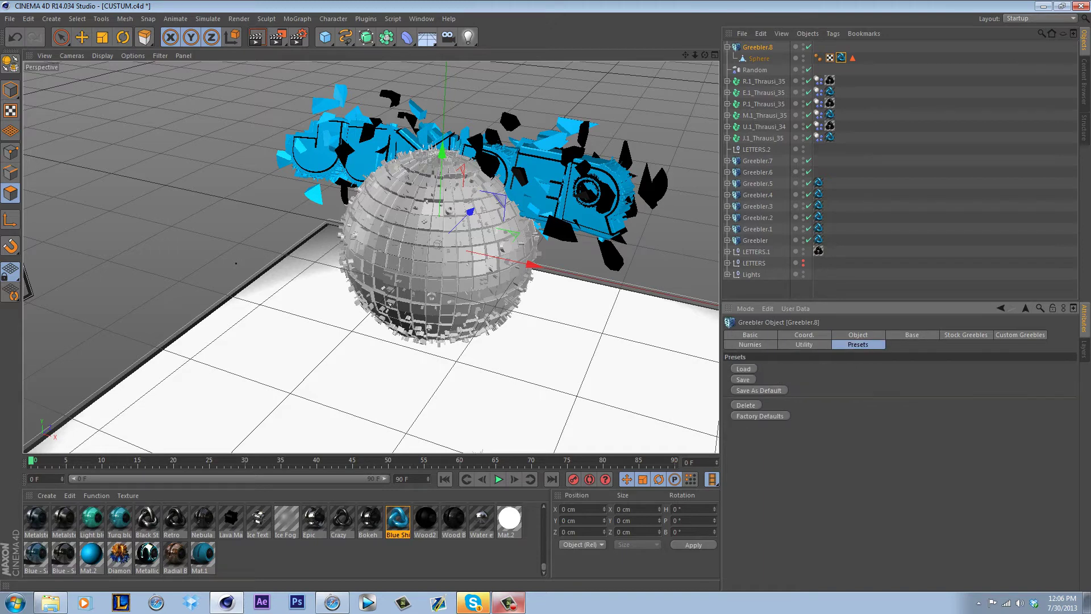
pyautogui.click(858, 334)
pyautogui.click(912, 335)
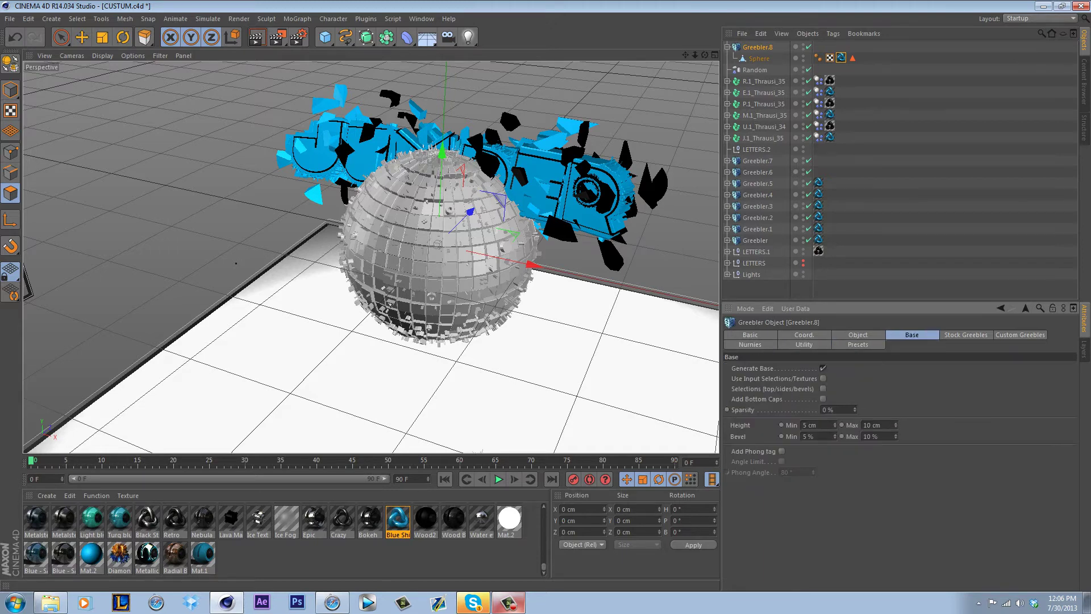
pyautogui.click(823, 378)
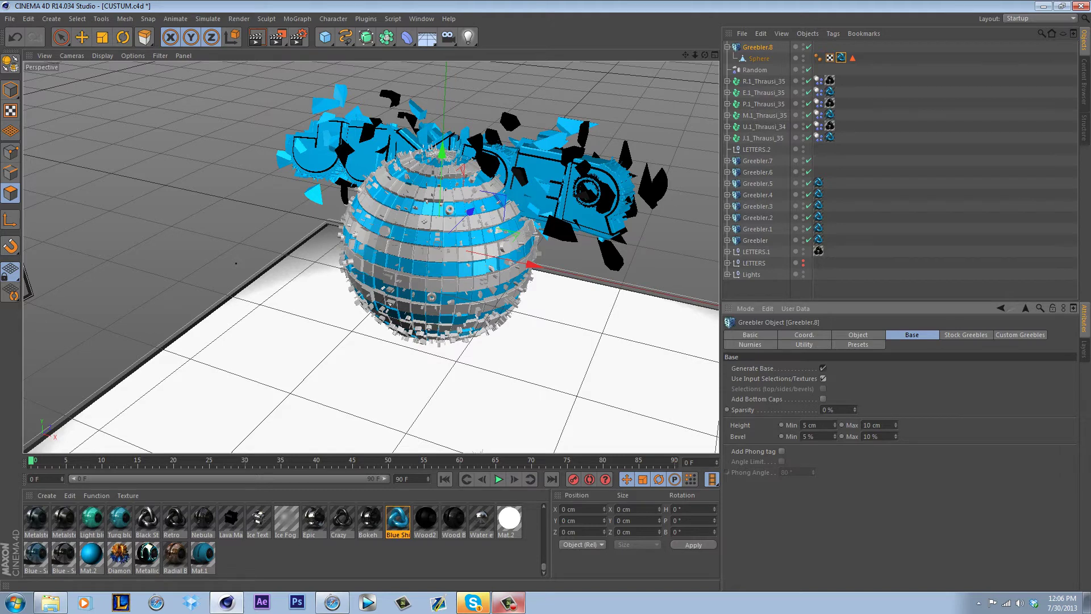
# Apply the black Mat.15 to the Greebler object and to the temporarily unparented sphere, with the sphere nested back inside.
pyautogui.scroll(10, 285, 538)
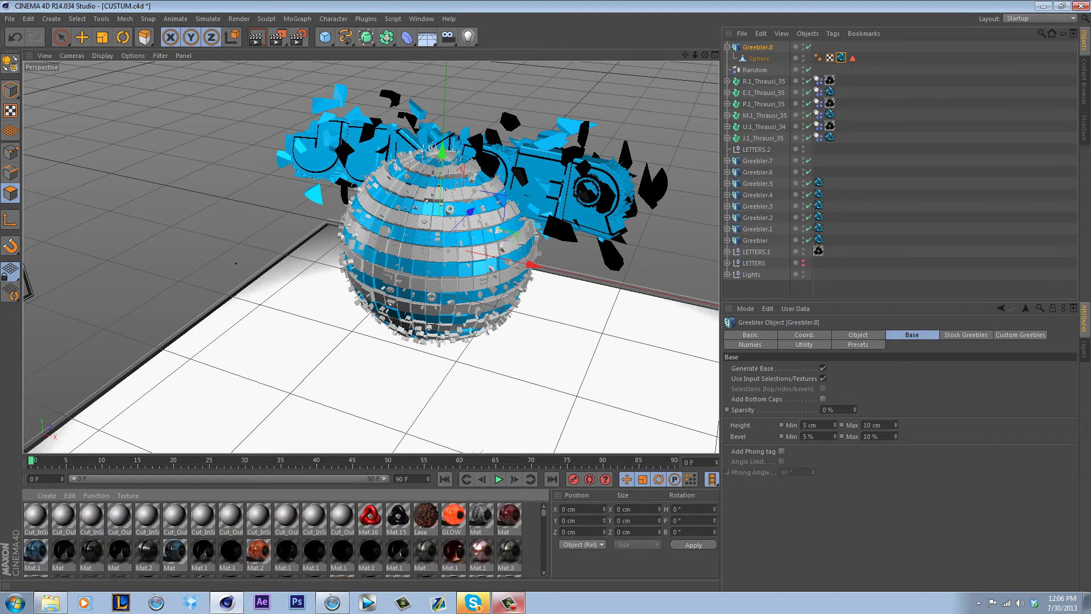
pyautogui.moveTo(398, 516); pyautogui.dragTo(818, 46)
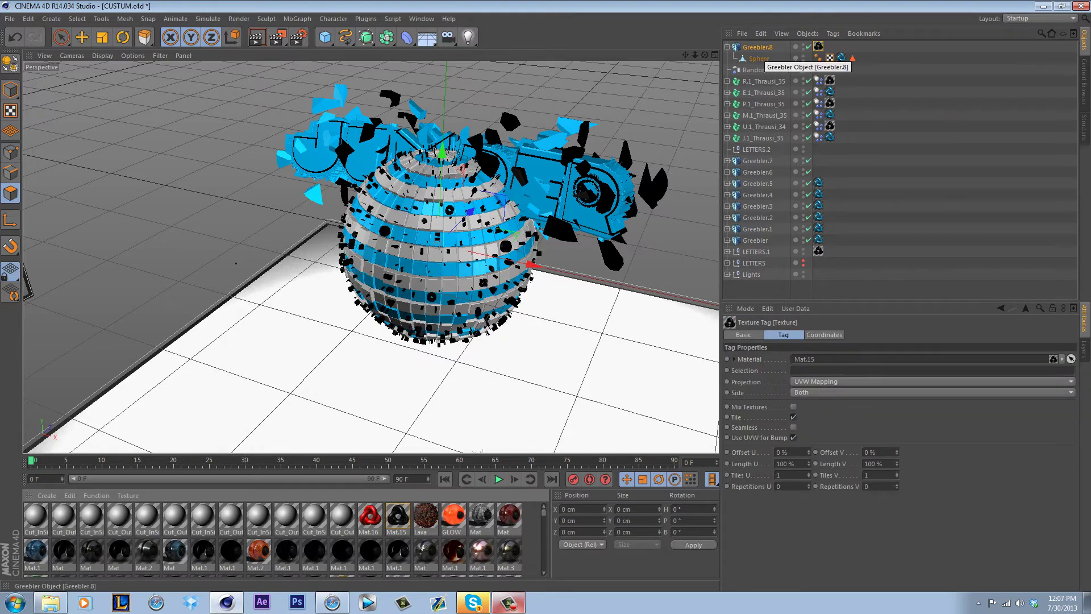
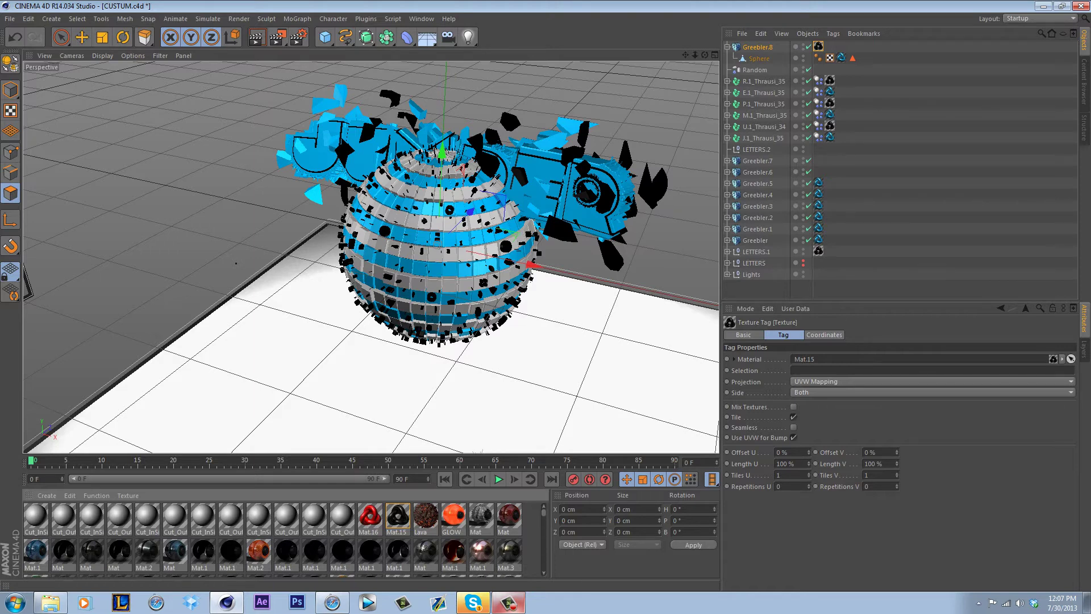
pyautogui.click(758, 58)
pyautogui.click(398, 516)
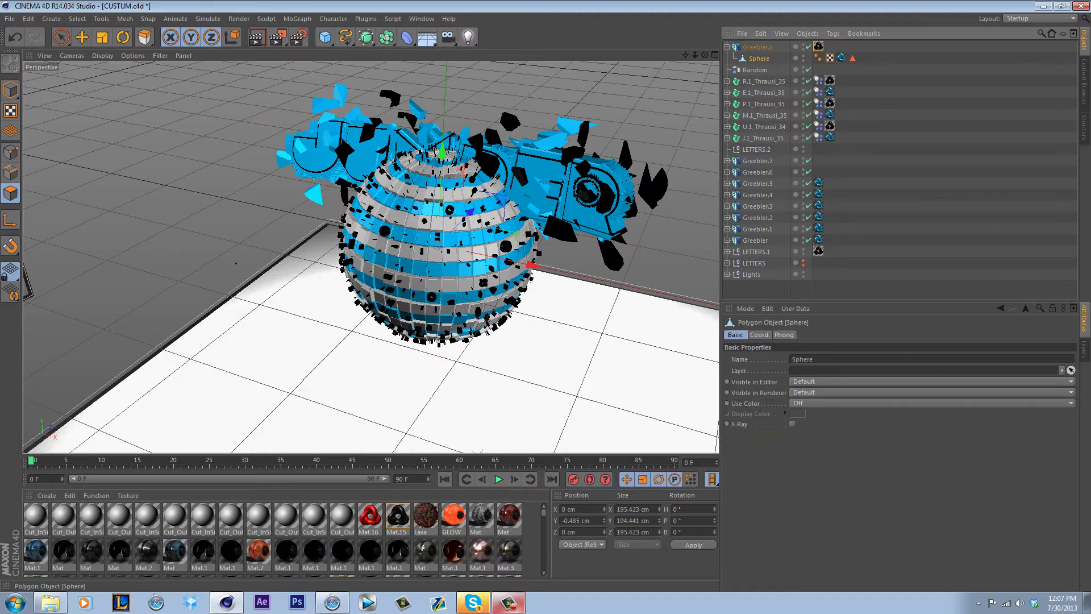
pyautogui.moveTo(758, 59); pyautogui.dragTo(756, 43)
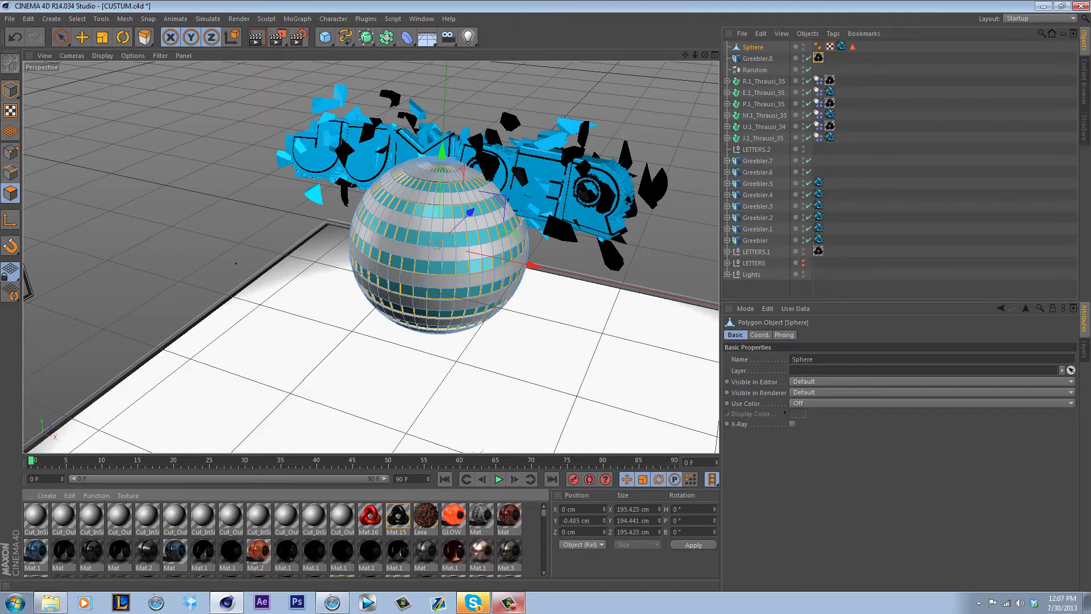
pyautogui.moveTo(436, 245); pyautogui.dragTo(437, 245)
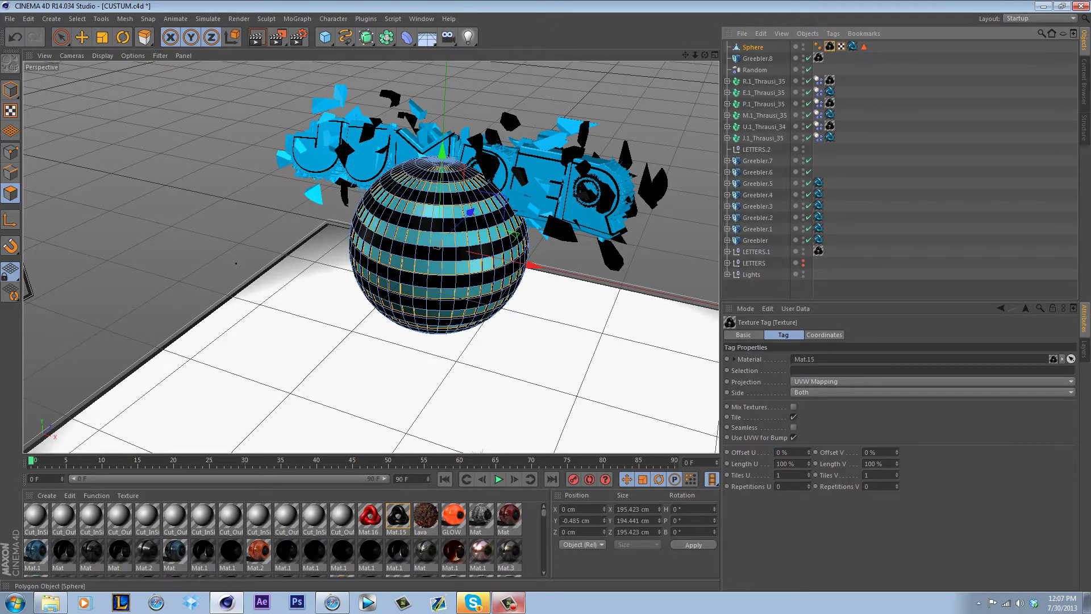
pyautogui.click(318, 349)
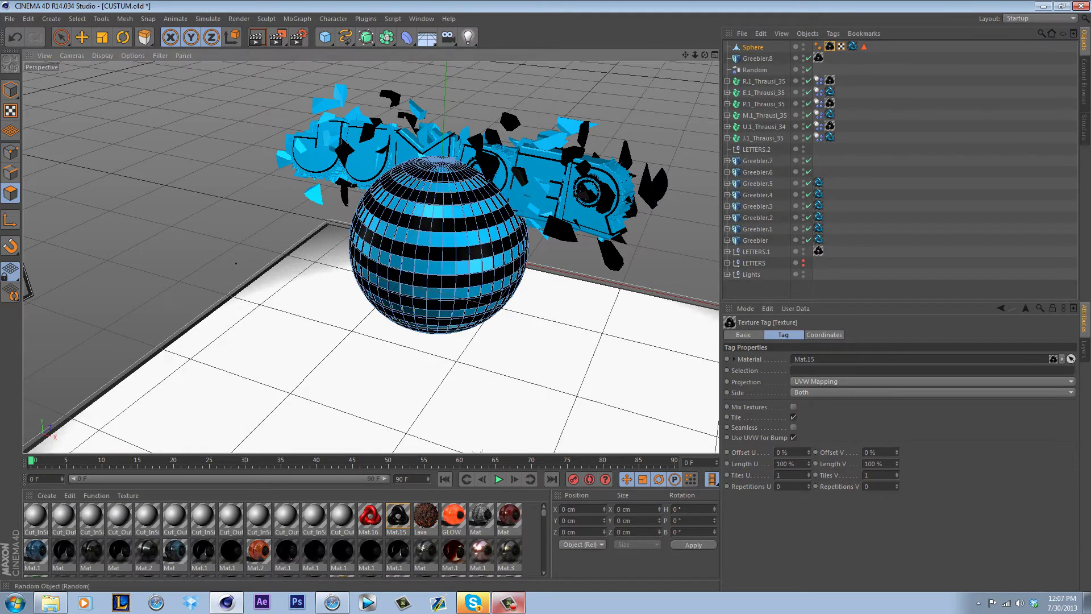
pyautogui.moveTo(753, 48); pyautogui.dragTo(752, 58)
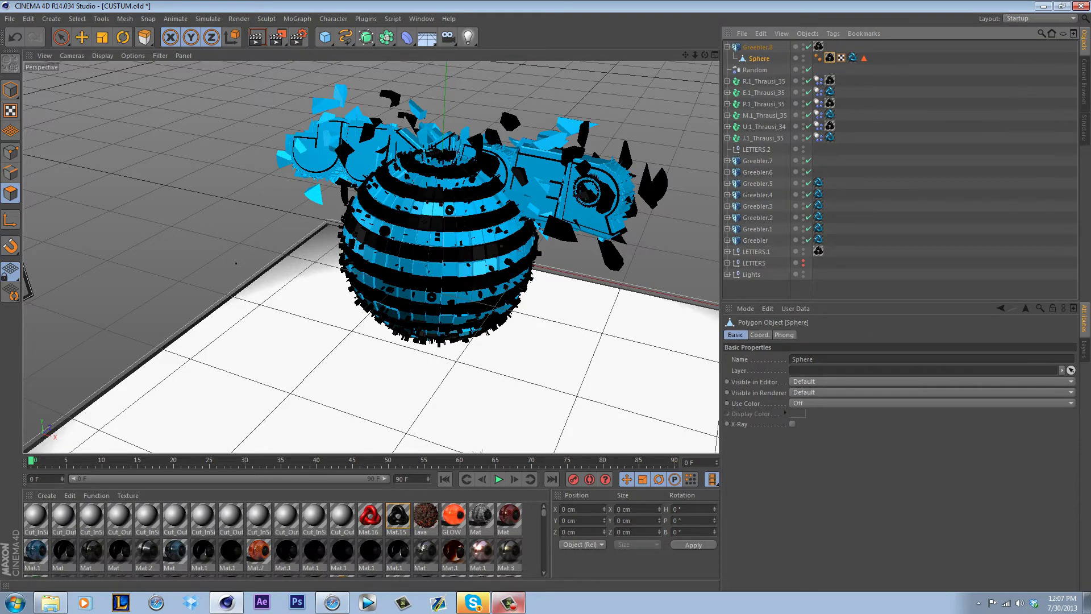
# Scale the Greebler object holding the sphere to 0.1 on X, Y and Z, and deselect it.
pyautogui.click(102, 38)
pyautogui.click(757, 47)
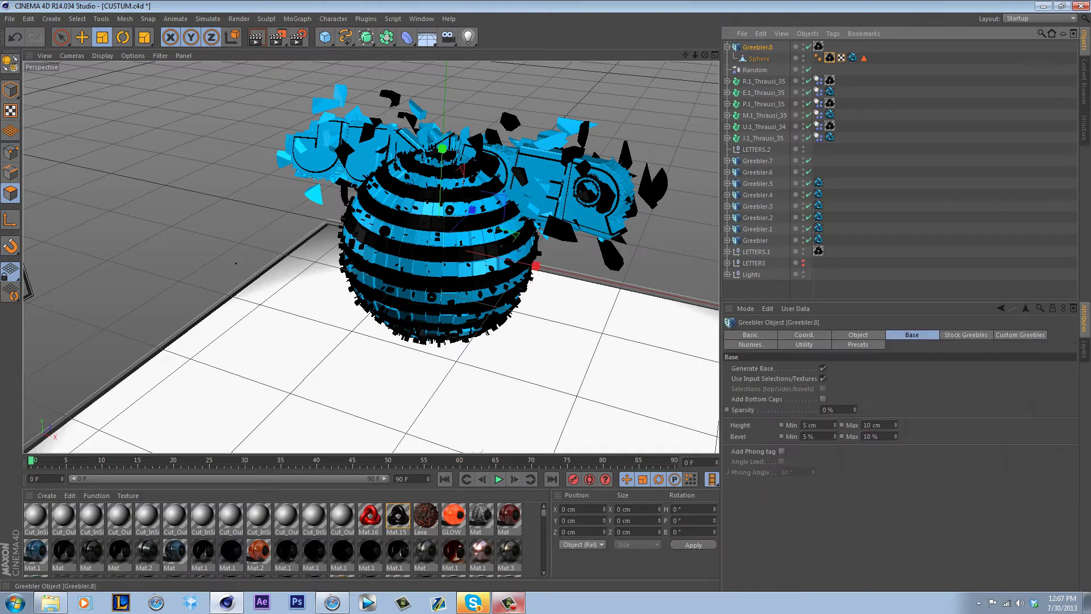
pyautogui.click(756, 58)
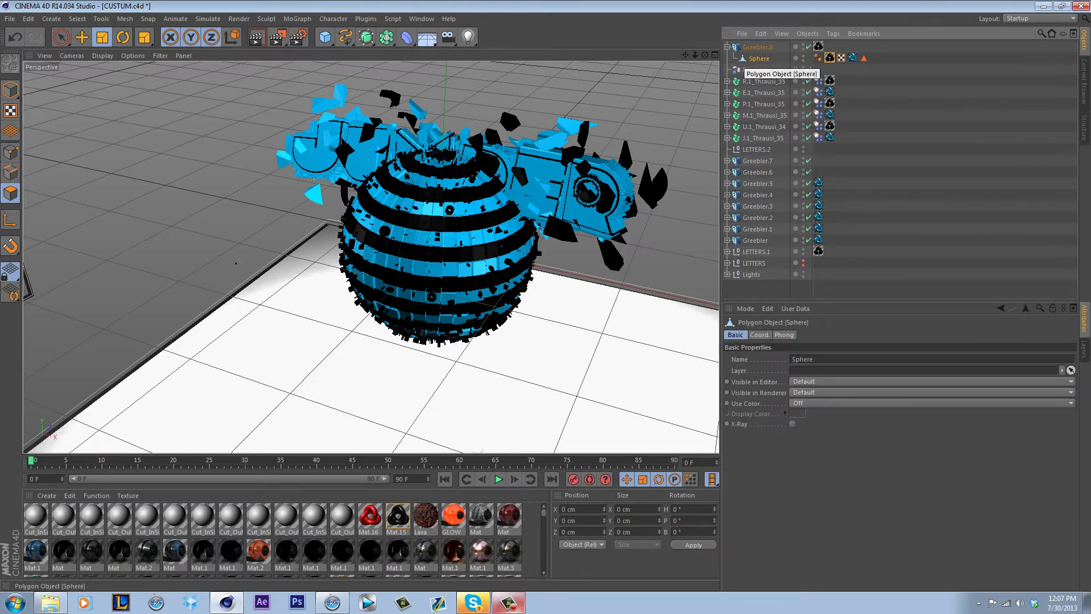
pyautogui.click(755, 47)
pyautogui.click(804, 335)
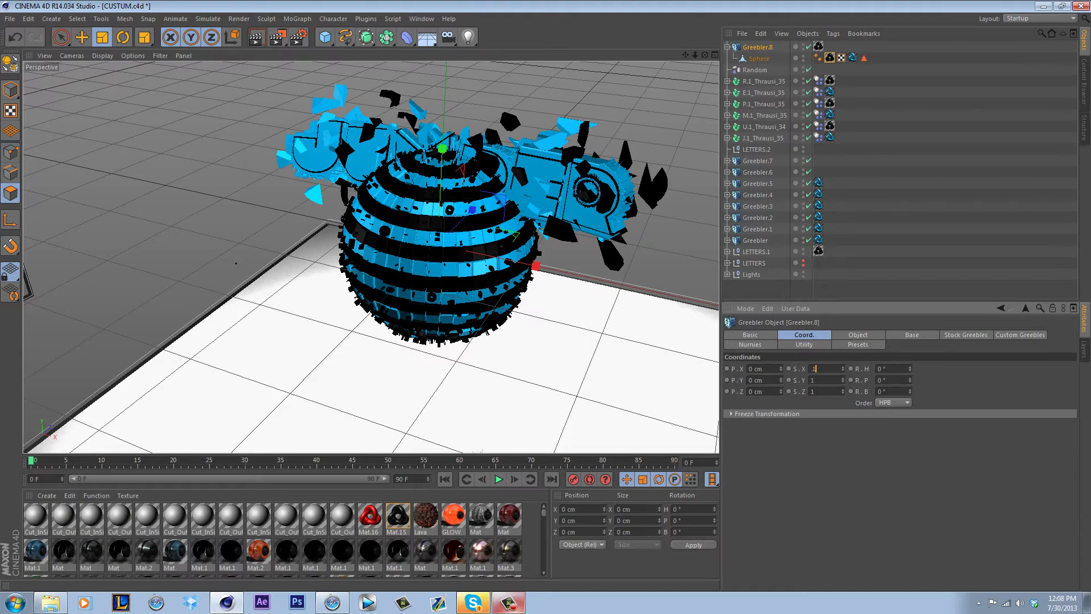
pyautogui.write('0.1')
pyautogui.press('Tab')
pyautogui.write('.1')
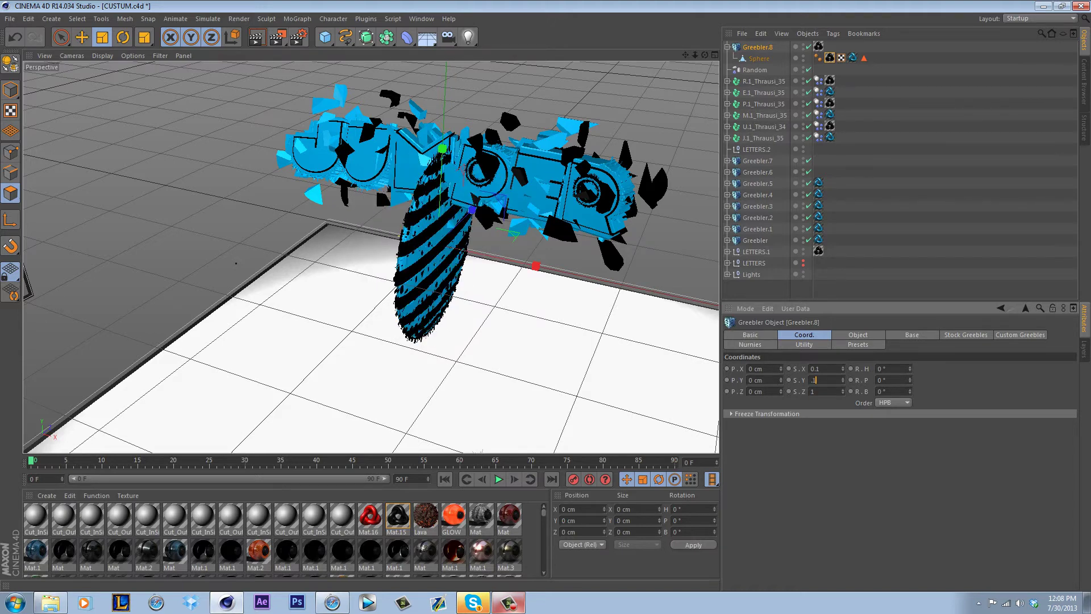
pyautogui.press('Return')
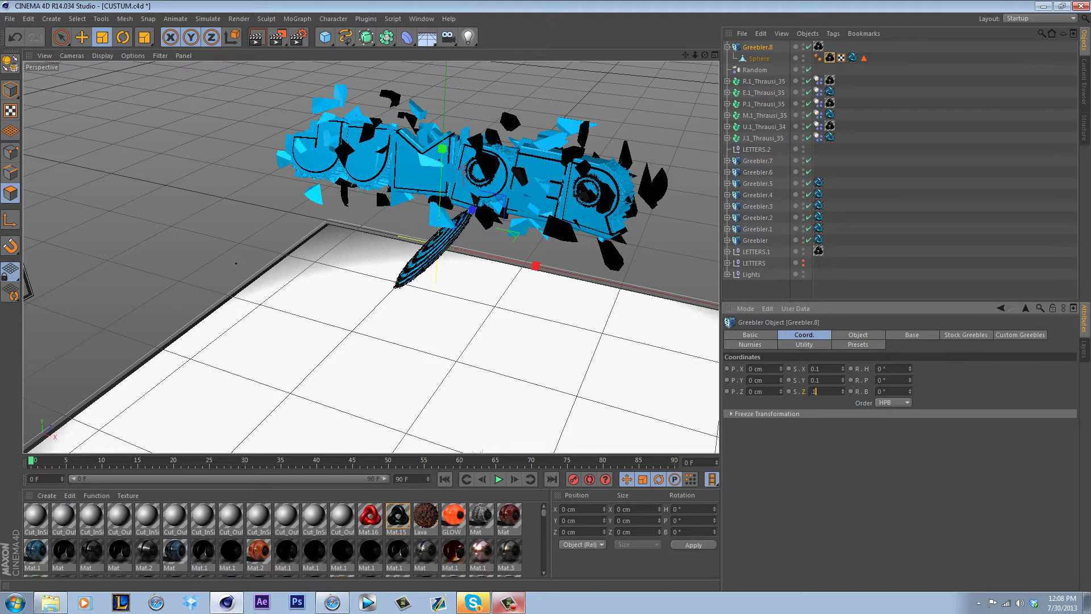
pyautogui.click(880, 261)
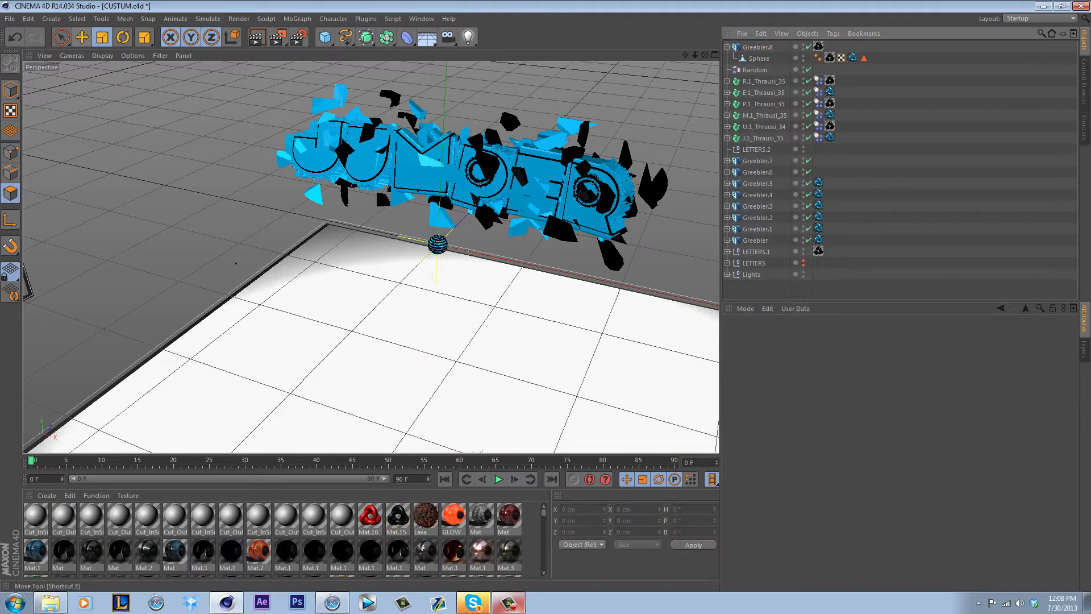
# Move the small greebled sphere to about 47 cm on Y and 9.6 cm on Z, near the lettering's lower edge.
pyautogui.click(82, 37)
pyautogui.click(757, 47)
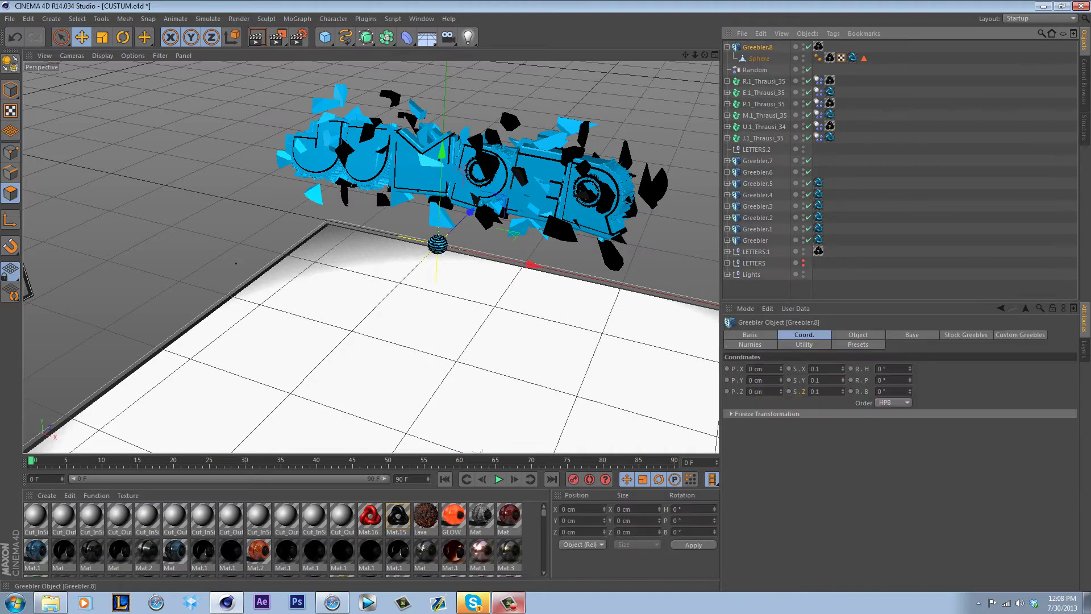
pyautogui.click(727, 47)
pyautogui.moveTo(442, 152); pyautogui.dragTo(444, 110)
pyautogui.moveTo(471, 177); pyautogui.dragTo(476, 174)
# Try cloning the small greebled sphere by adding a MoGraph Cloner and nesting Greebler.8 inside it.
pyautogui.moveTo(704, 55); pyautogui.dragTo(733, 49)
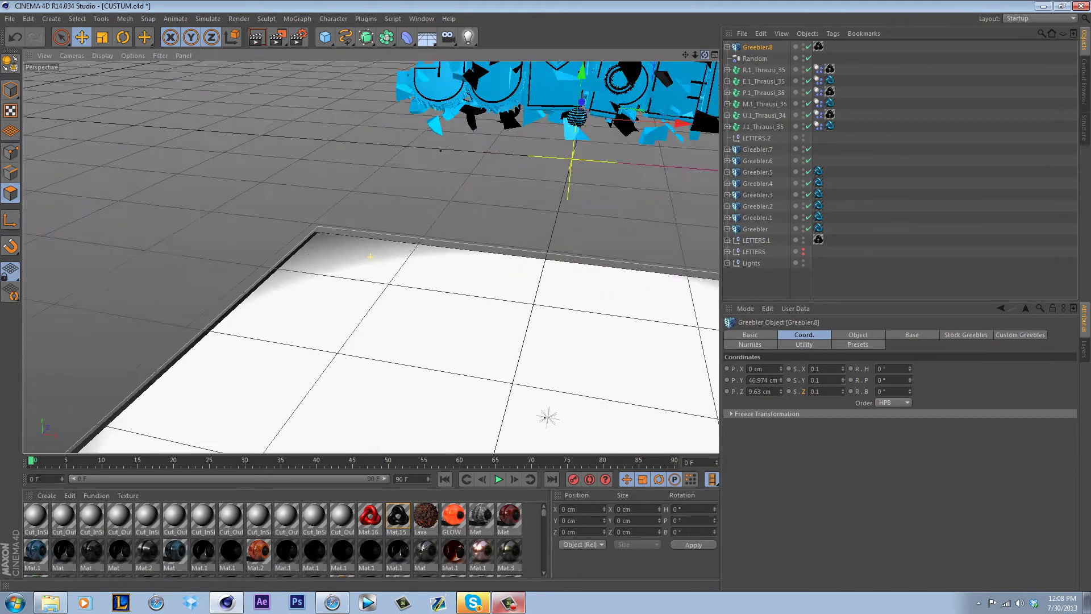
pyautogui.keyDown('alt'); pyautogui.moveTo(544, 417); pyautogui.dragTo(559, 409); pyautogui.keyUp('alt')
pyautogui.moveTo(685, 56); pyautogui.dragTo(512, 120)
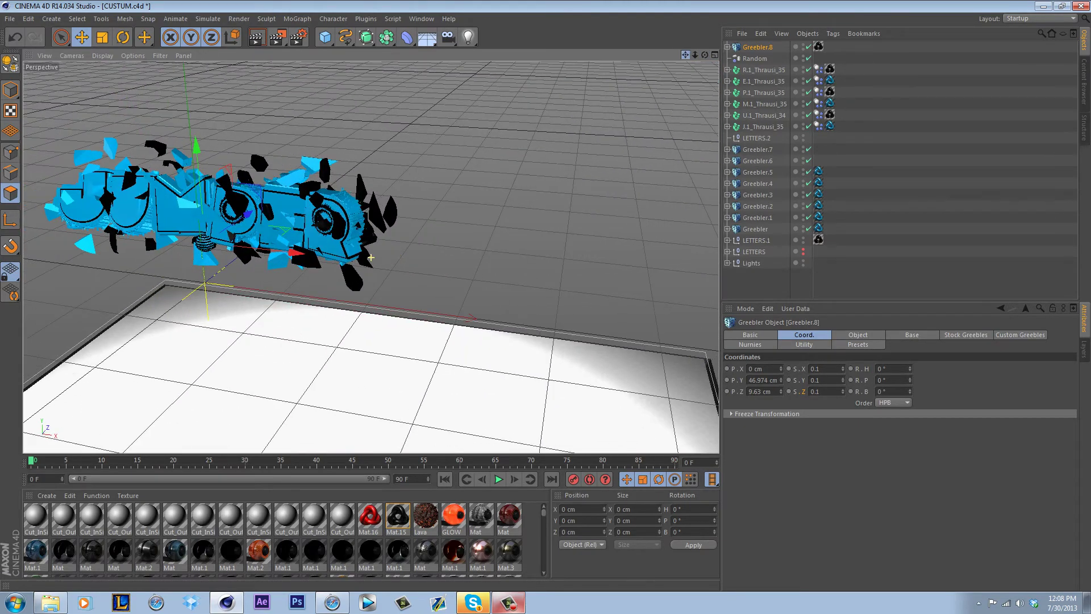
pyautogui.moveTo(704, 55); pyautogui.dragTo(752, 34)
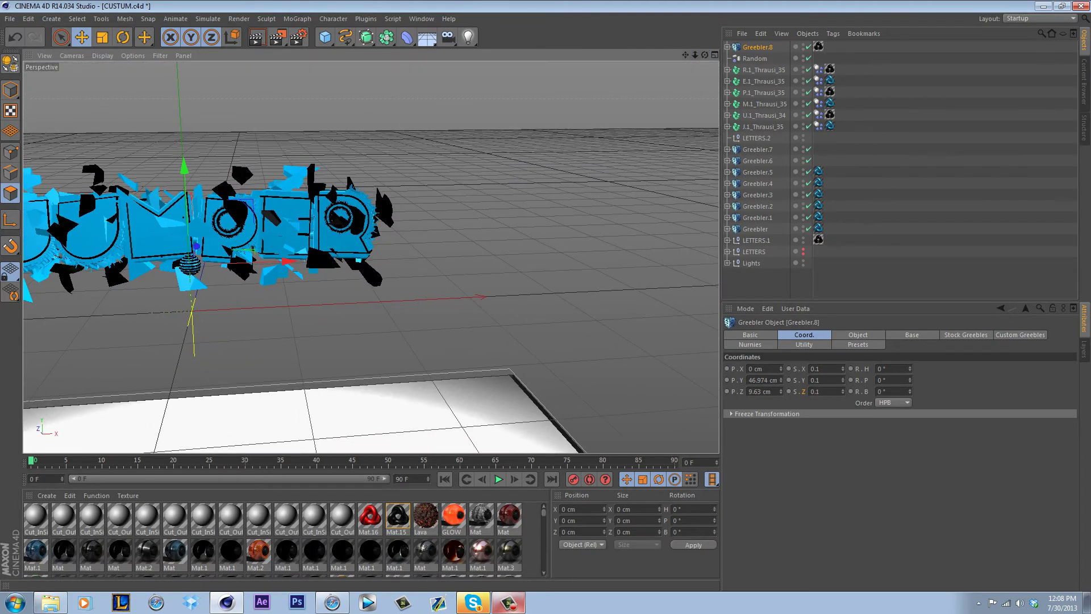
pyautogui.moveTo(686, 55); pyautogui.dragTo(897, 53)
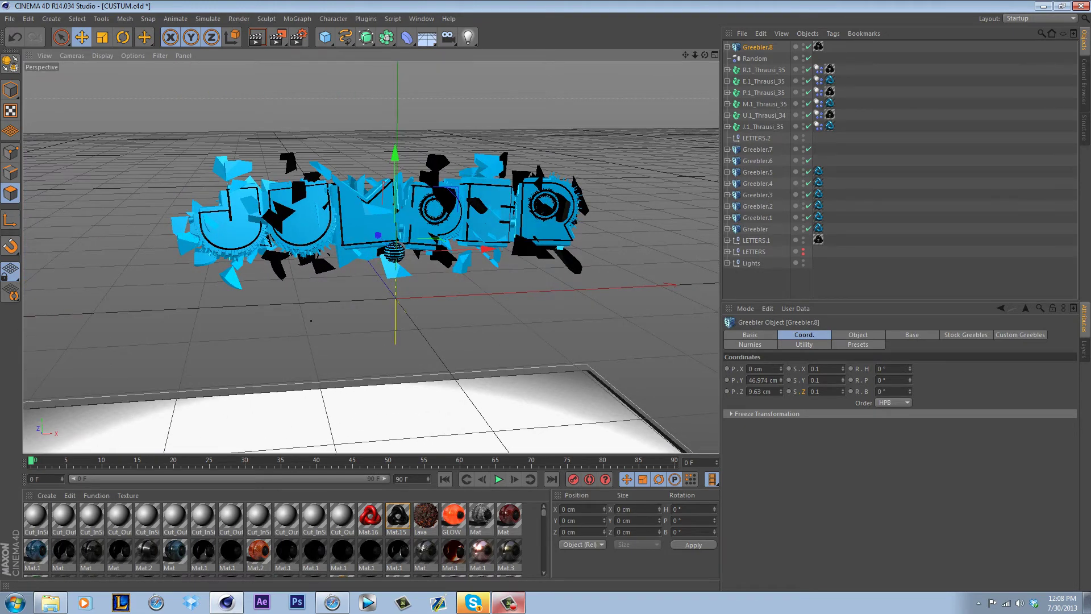
pyautogui.click(297, 19)
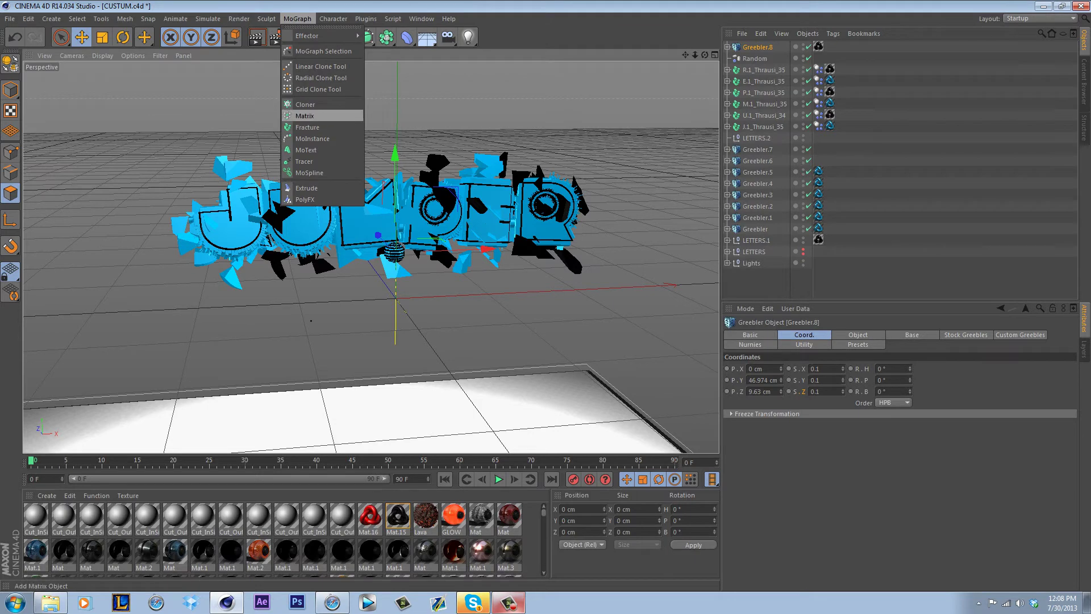
pyautogui.click(310, 103)
pyautogui.click(757, 59)
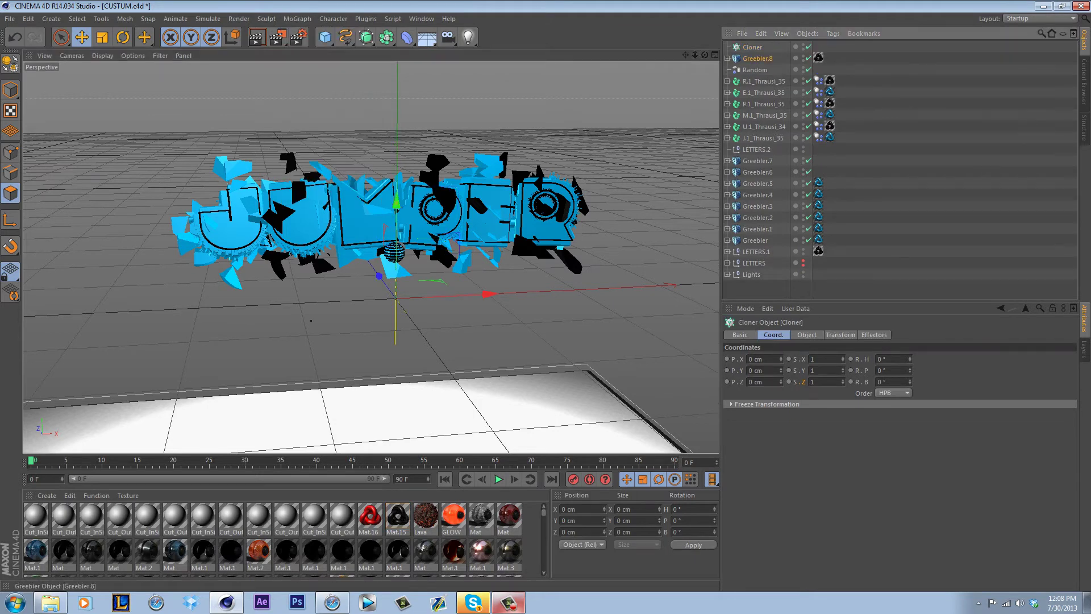
pyautogui.moveTo(757, 58); pyautogui.dragTo(751, 49)
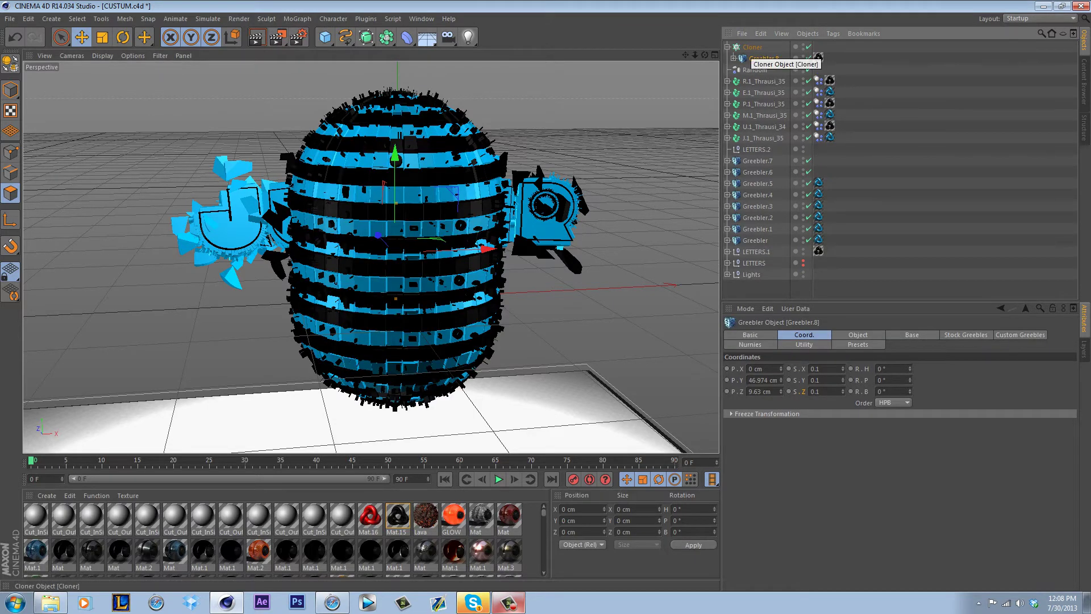
pyautogui.click(751, 47)
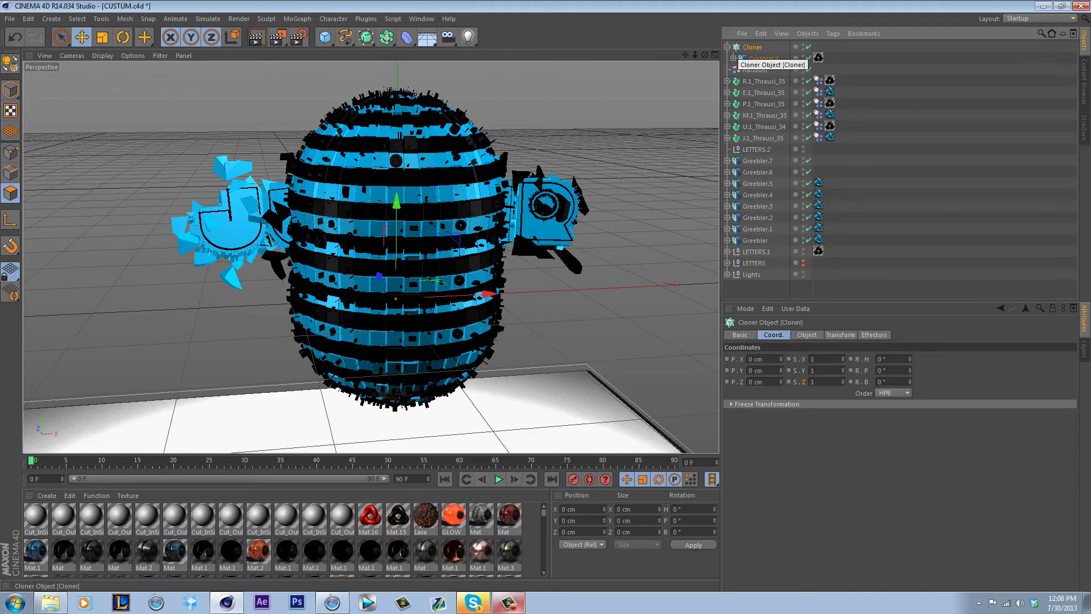
pyautogui.click(756, 59)
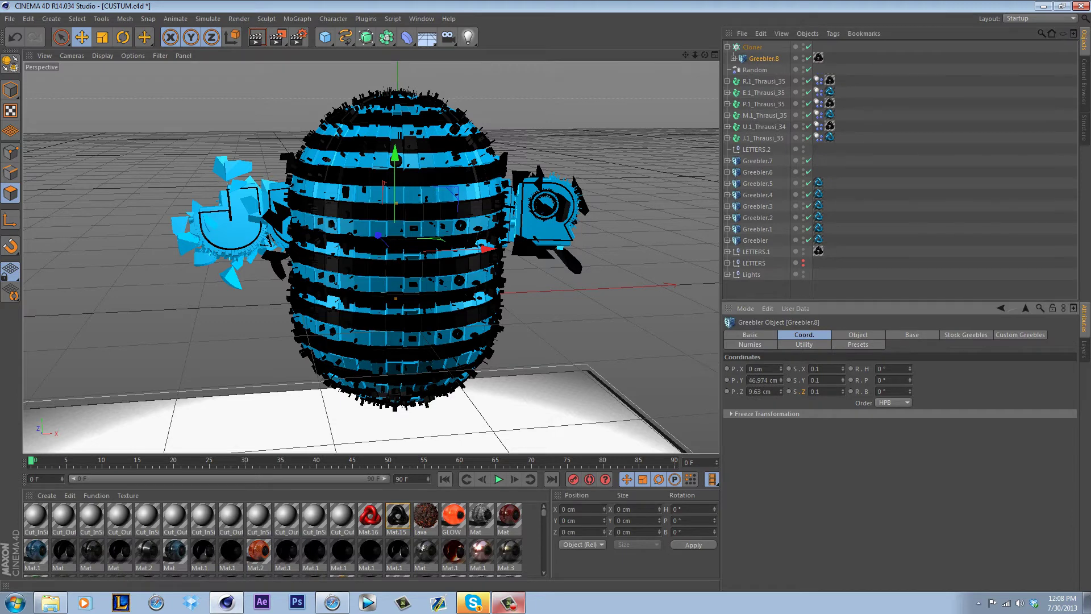
# Try setting the Cloner's Clones option to Random and its Mode to Radial.
pyautogui.click(752, 47)
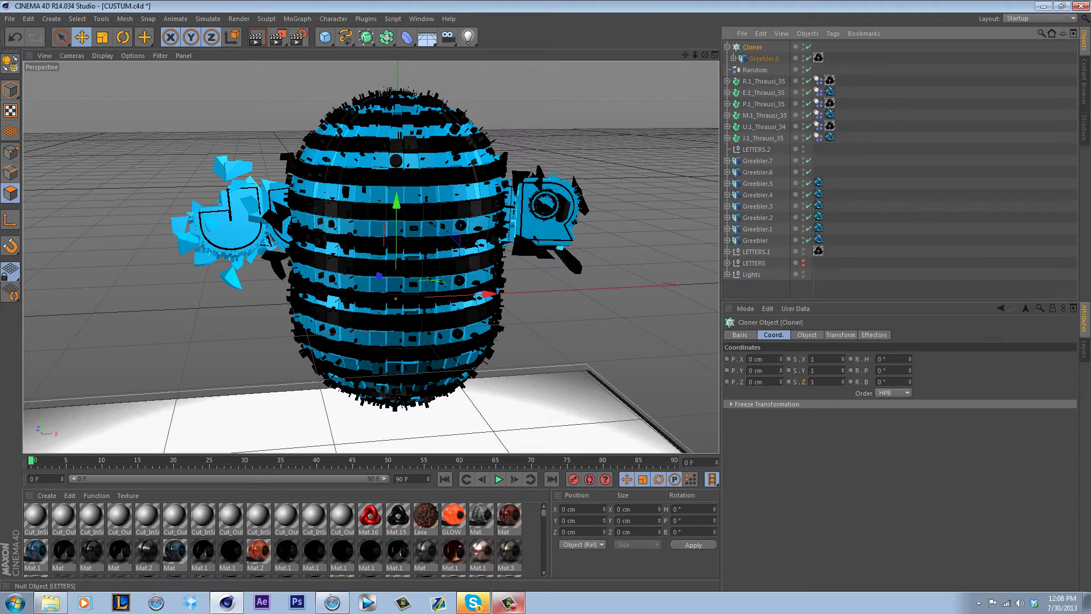
pyautogui.click(740, 335)
pyautogui.click(806, 336)
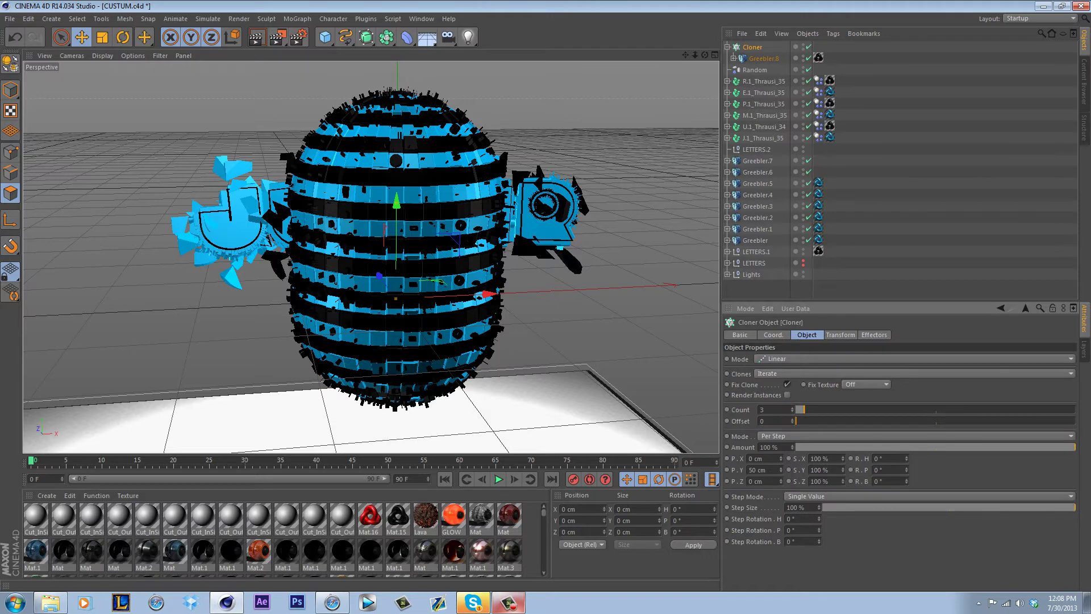
pyautogui.click(795, 373)
pyautogui.click(790, 394)
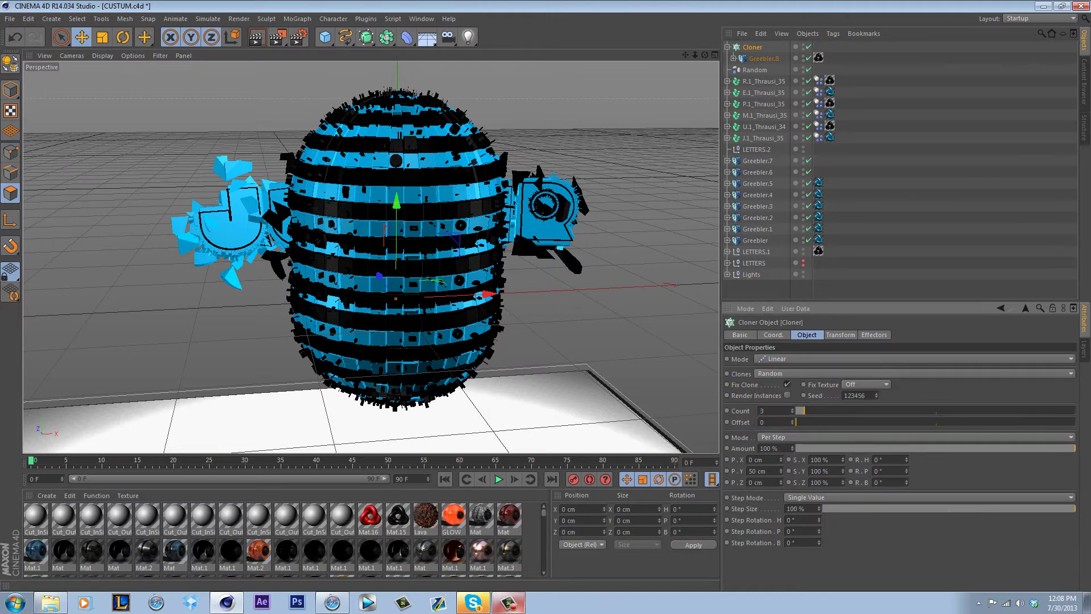
pyautogui.click(911, 358)
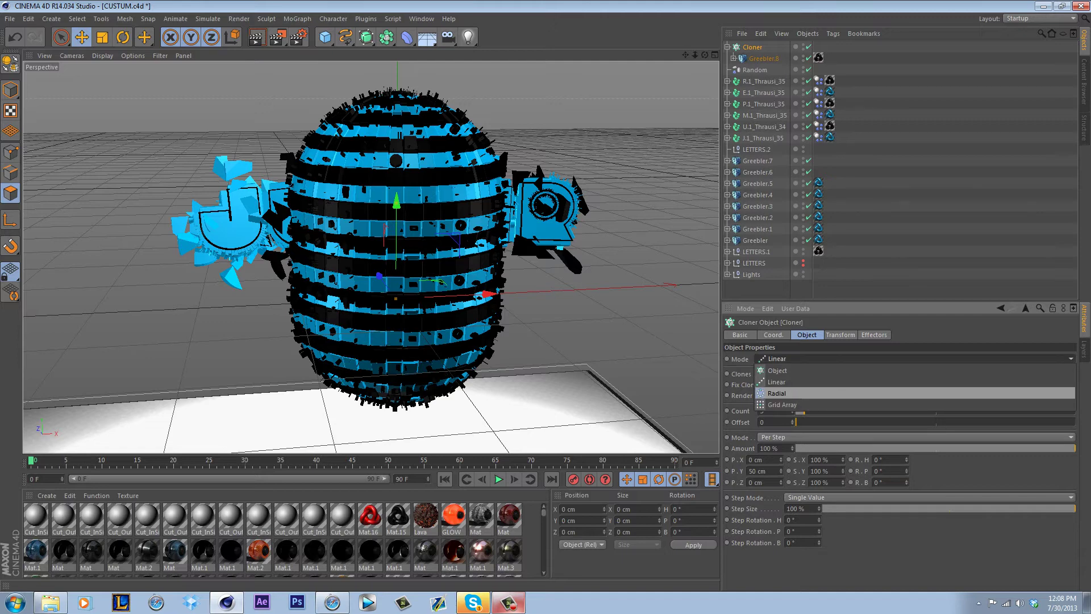
pyautogui.click(776, 393)
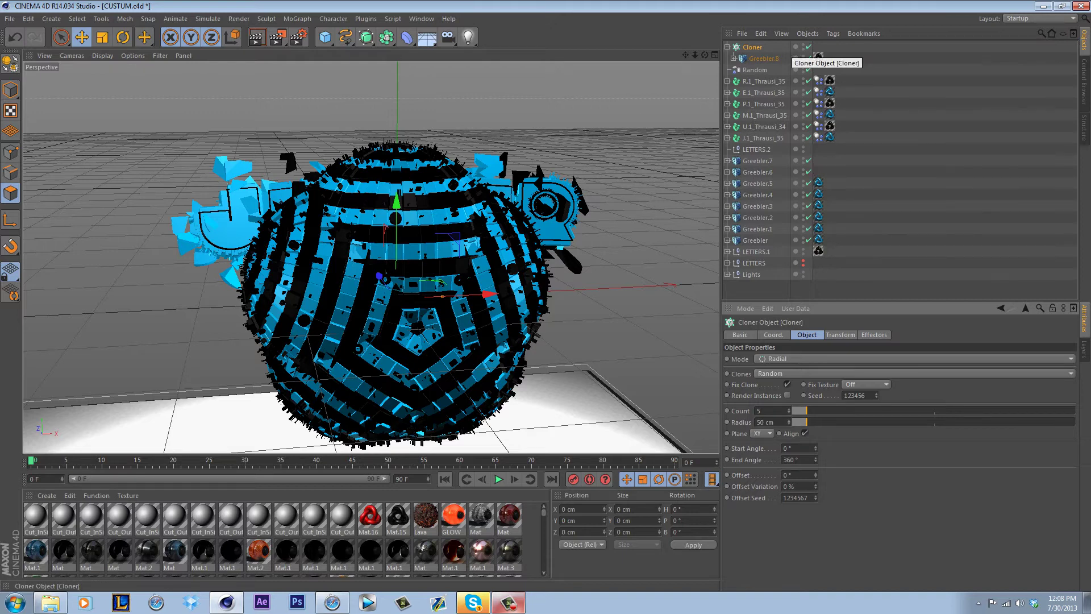
# Take Greebler.8 out of the Cloner and delete the Cloner.
pyautogui.click(761, 59)
pyautogui.moveTo(762, 59); pyautogui.dragTo(759, 43)
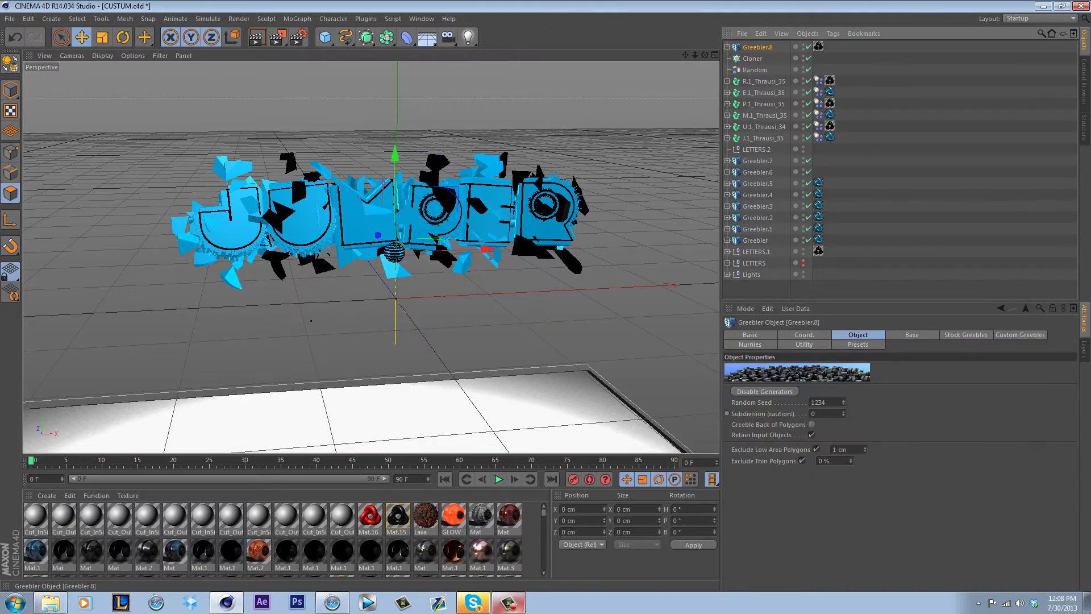
pyautogui.click(752, 58)
pyautogui.press('Delete')
# Duplicate the small greebled sphere and position the copy near the upper part of the letter J.
pyautogui.click(757, 48)
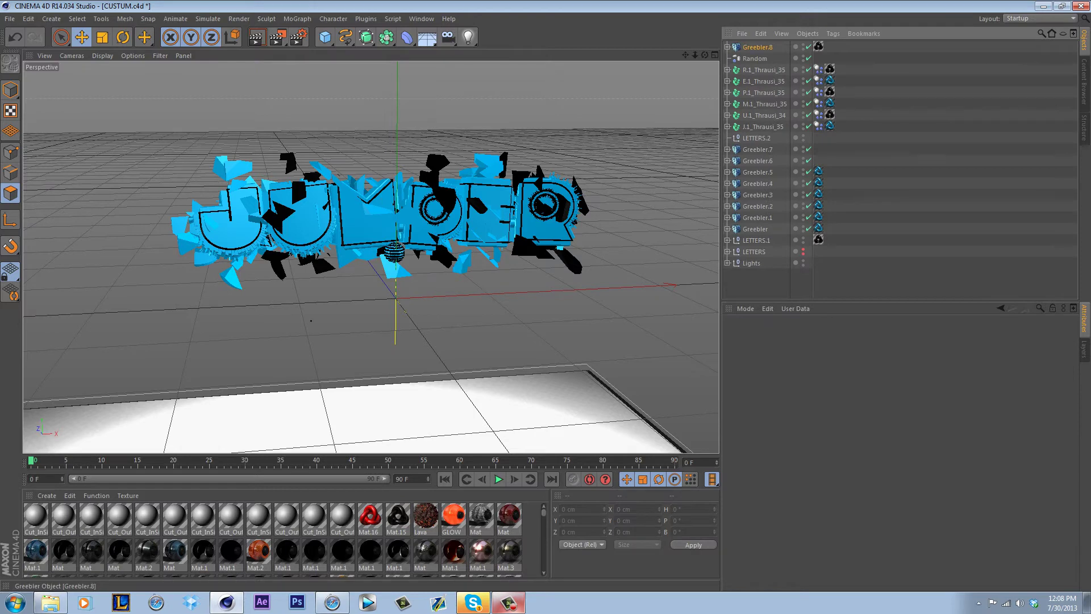
pyautogui.keyDown('ctrl'); pyautogui.moveTo(378, 234); pyautogui.dragTo(349, 205); pyautogui.keyUp('ctrl')
pyautogui.moveTo(362, 119); pyautogui.dragTo(363, 80)
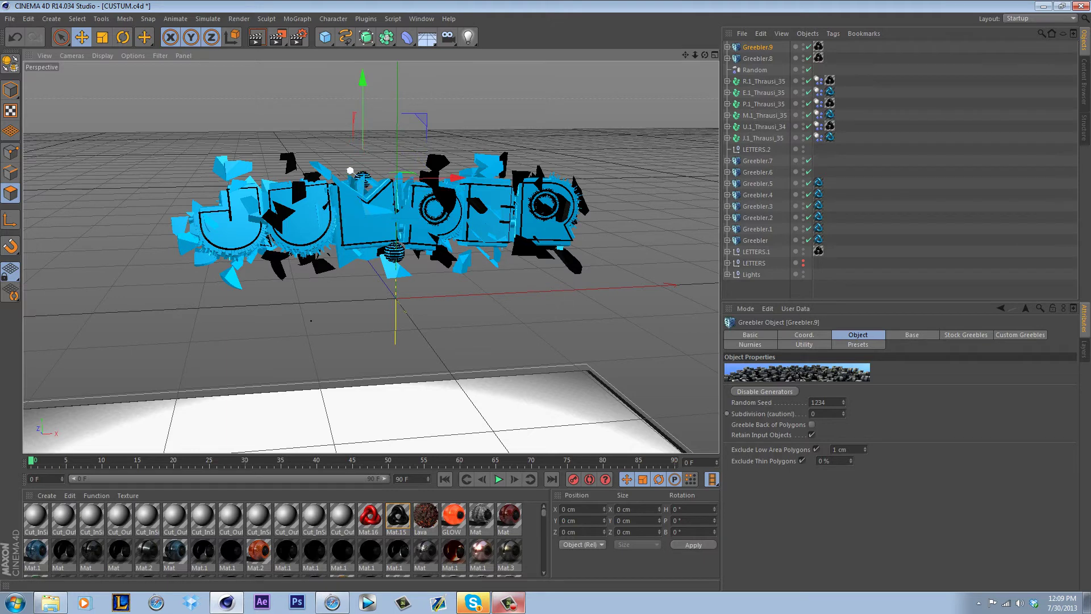
pyautogui.moveTo(350, 172); pyautogui.dragTo(377, 189)
pyautogui.moveTo(393, 101); pyautogui.dragTo(393, 88)
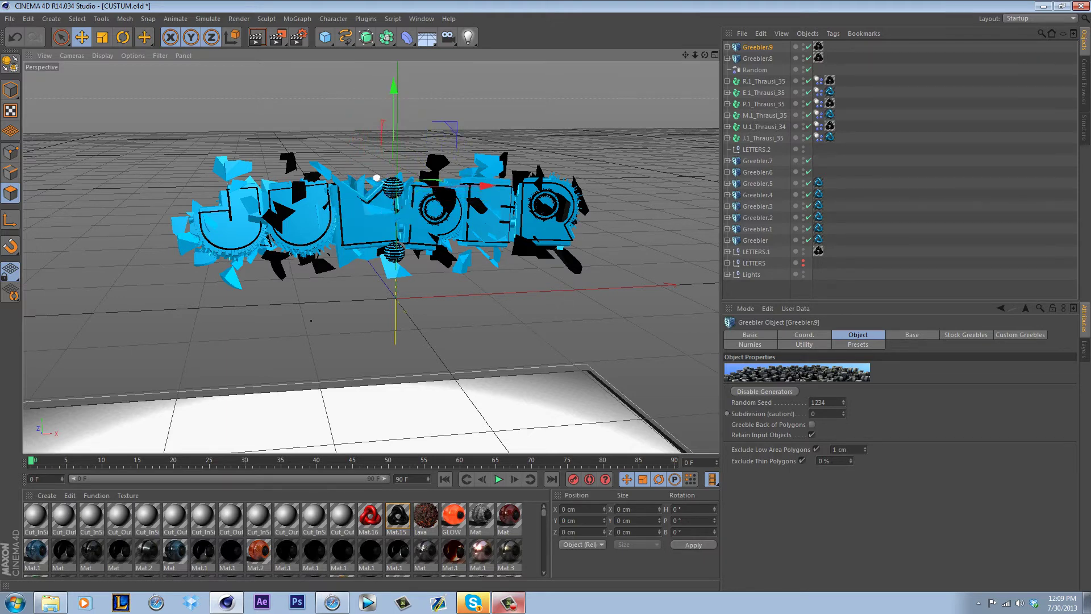
pyautogui.moveTo(377, 178); pyautogui.dragTo(374, 177)
pyautogui.moveTo(484, 184); pyautogui.dragTo(340, 187)
# Copy and paste that sphere, lowering the new copy onto the middle of the letter J.
pyautogui.hotkey('ctrl', 'c')
pyautogui.hotkey('ctrl', 'v')
pyautogui.moveTo(245, 175); pyautogui.dragTo(244, 208)
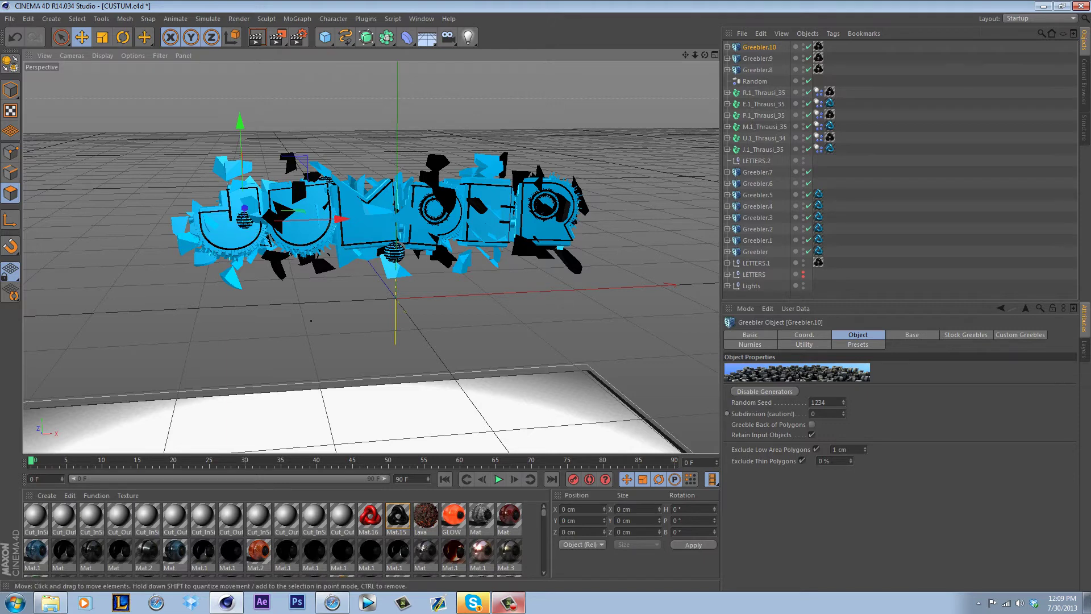
# Copy and paste the sphere from the J and place the new copy between the letters E and R.
pyautogui.hotkey('ctrl', 'c')
pyautogui.hotkey('ctrl', 'v')
pyautogui.moveTo(340, 218); pyautogui.dragTo(591, 211)
pyautogui.moveTo(472, 202); pyautogui.dragTo(478, 201)
# Duplicate the sphere between E and R and place the copy at the lower right corner of the letter R.
pyautogui.moveTo(705, 55); pyautogui.dragTo(647, 37)
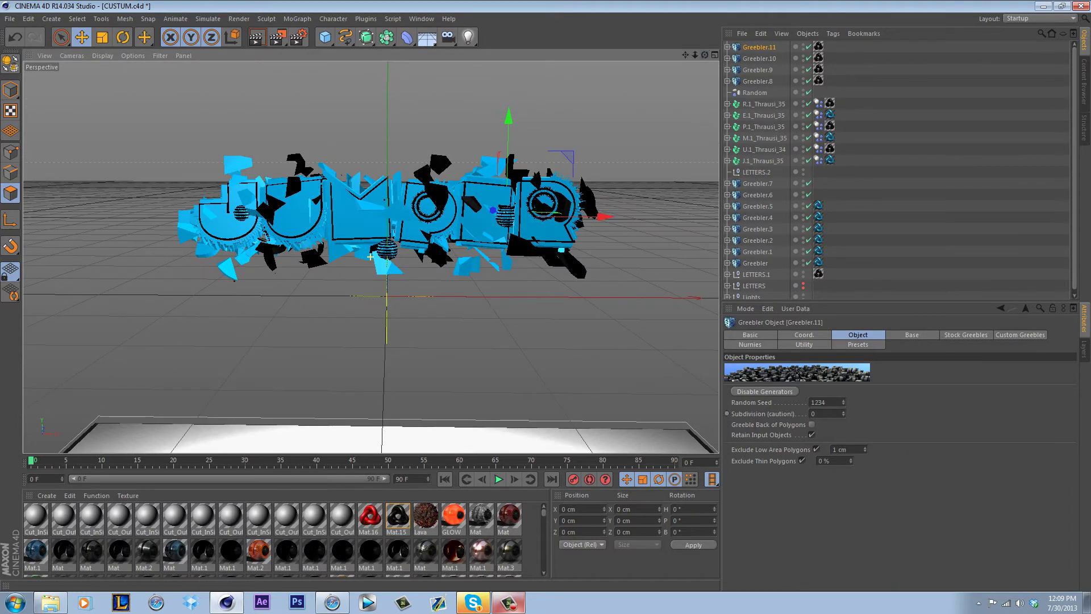
pyautogui.hotkey('ctrl', 'c')
pyautogui.hotkey('ctrl', 'v')
pyautogui.moveTo(508, 118); pyautogui.dragTo(509, 88)
pyautogui.moveTo(605, 187); pyautogui.dragTo(637, 187)
pyautogui.moveTo(520, 186); pyautogui.dragTo(549, 185)
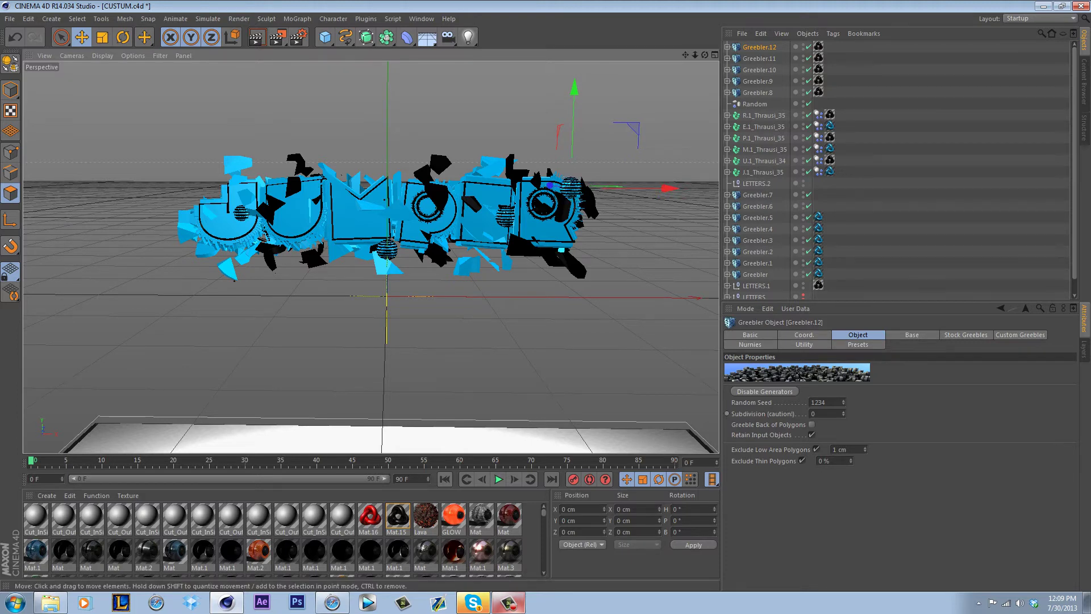
pyautogui.moveTo(573, 113); pyautogui.dragTo(572, 160)
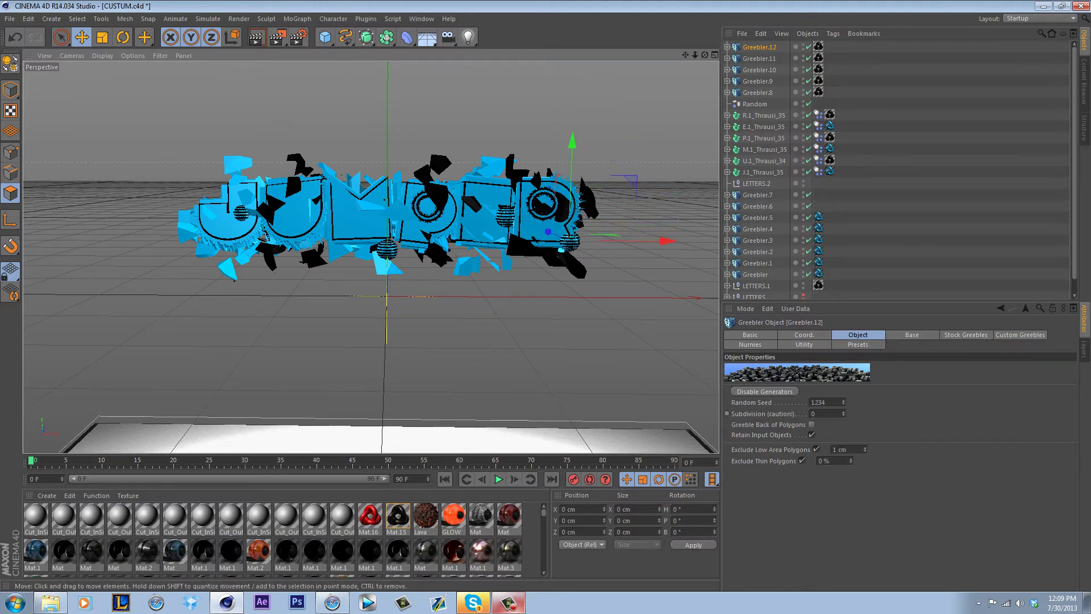
# Duplicate the sphere further and place copies along the lettering's upper edge, near the U and between the M and P.
pyautogui.hotkey('ctrl', 'c')
pyautogui.hotkey('ctrl', 'v')
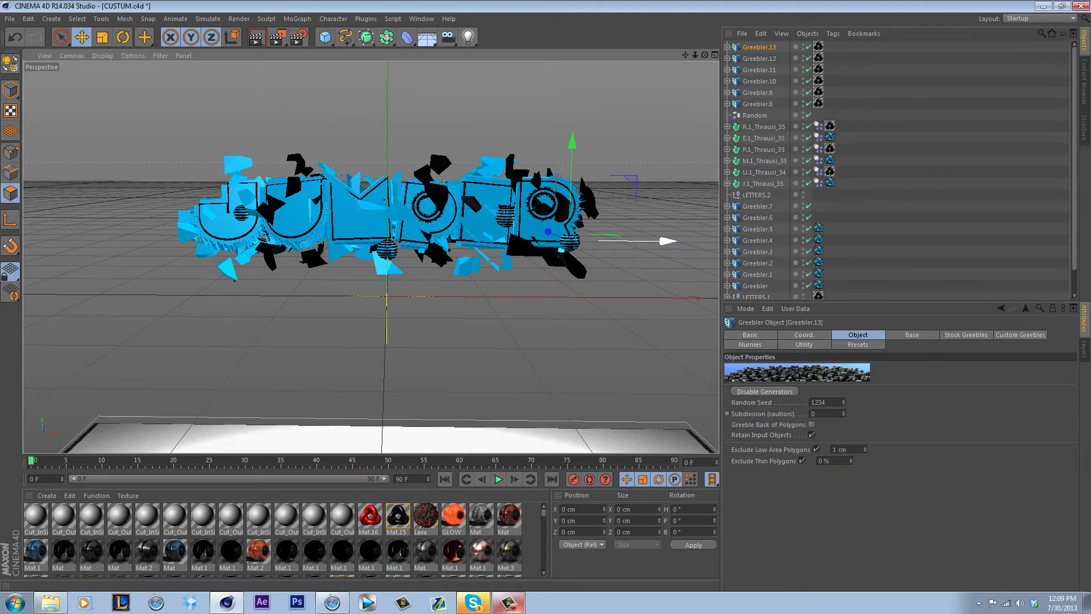
pyautogui.moveTo(665, 241); pyautogui.dragTo(401, 241)
pyautogui.moveTo(314, 231); pyautogui.dragTo(317, 179)
pyautogui.moveTo(406, 181); pyautogui.dragTo(410, 182)
pyautogui.moveTo(322, 179); pyautogui.dragTo(321, 179)
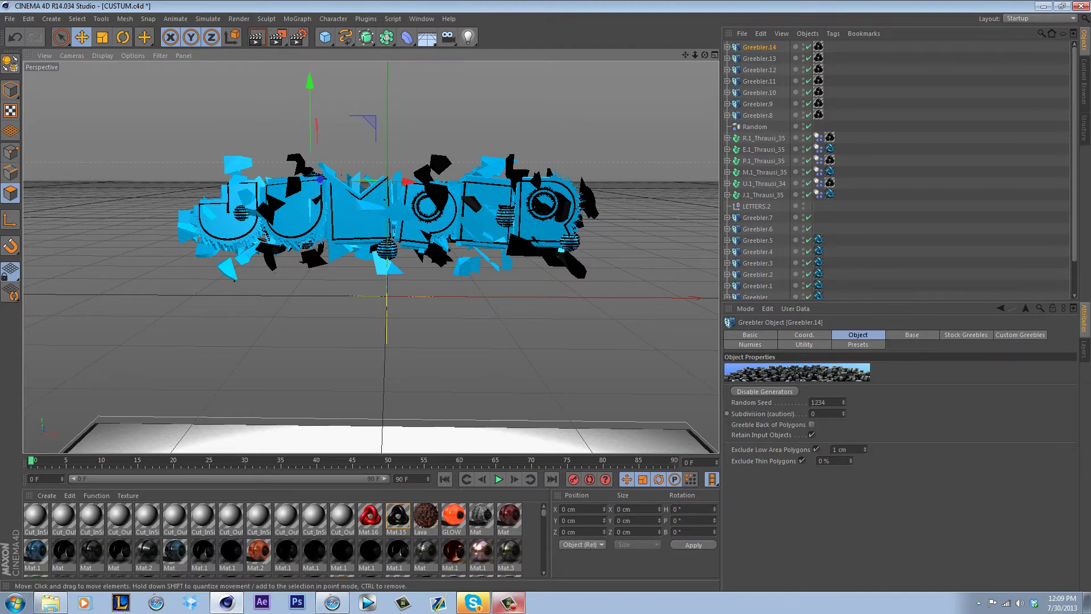
pyautogui.keyDown('ctrl'); pyautogui.moveTo(322, 179); pyautogui.dragTo(397, 179); pyautogui.keyUp('ctrl')
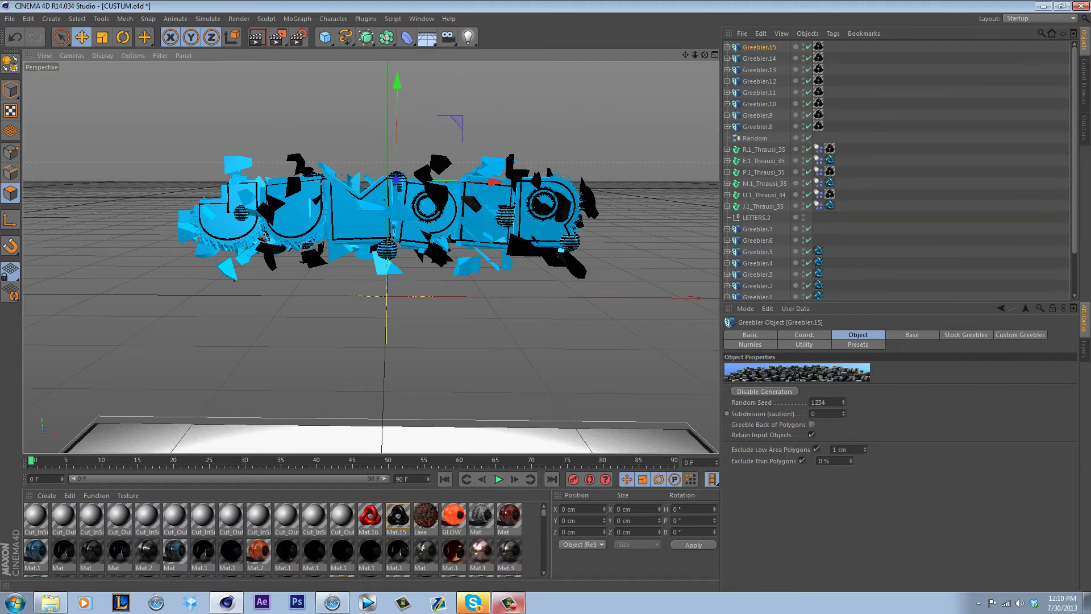
# Copy the black Mat.15 texture tag onto the blue shattered E, M and J Thrausi objects.
pyautogui.moveTo(704, 55); pyautogui.dragTo(702, 56)
pyautogui.moveTo(685, 55); pyautogui.dragTo(686, 89)
pyautogui.moveTo(829, 149)
pyautogui.keyDown('ctrl'); pyautogui.mouseDown()
pyautogui.moveTo(830, 183)
pyautogui.moveTo(852, 205)
pyautogui.mouseUp(); pyautogui.keyUp('ctrl')
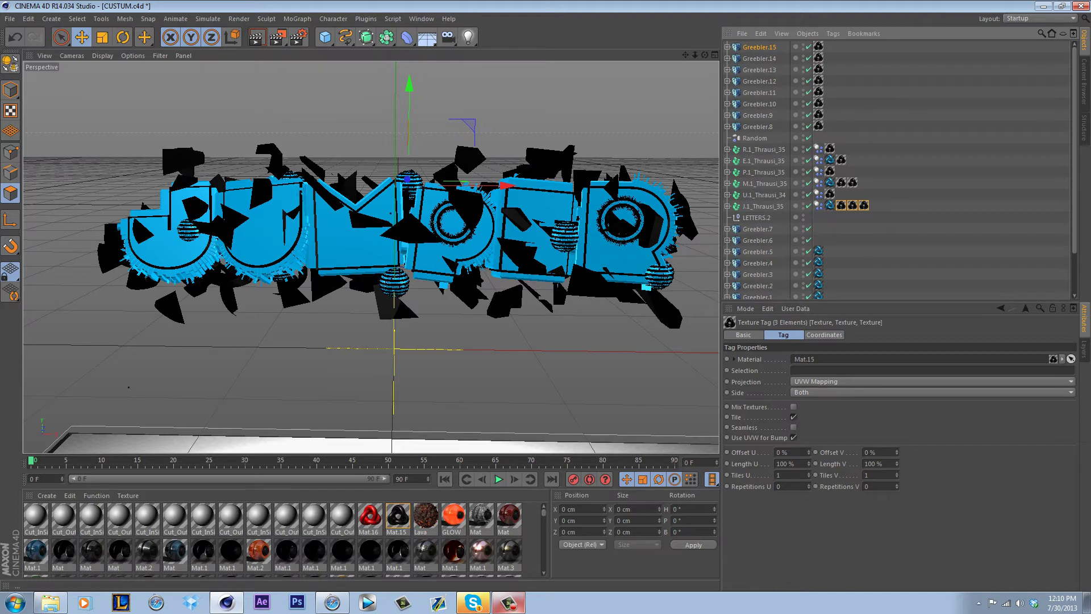
# Try adding a Circle spline scaled down to a very small size, and delete it.
pyautogui.click(345, 37)
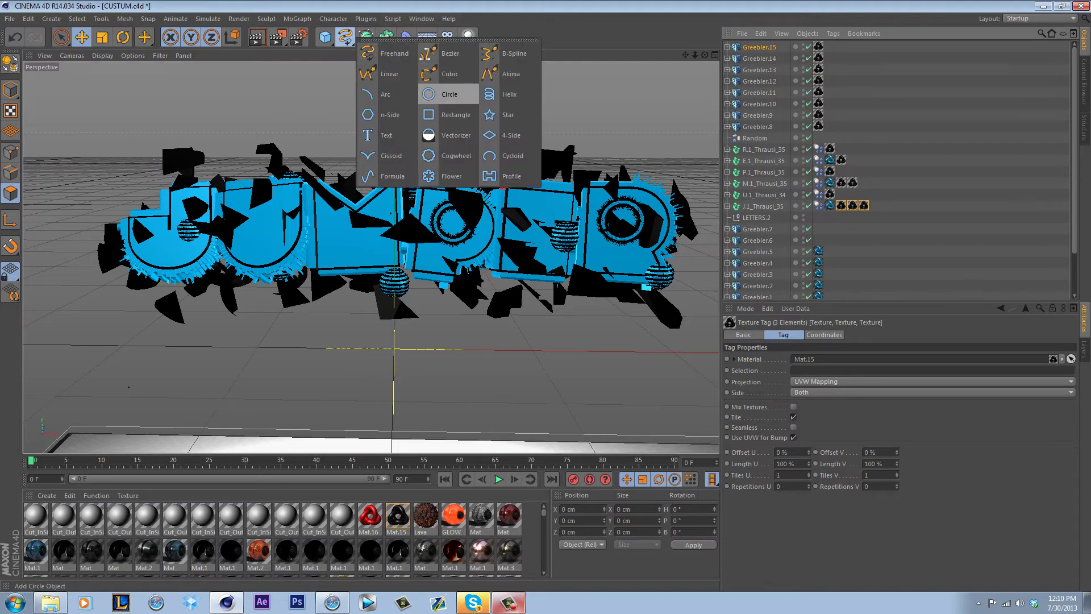
pyautogui.click(449, 94)
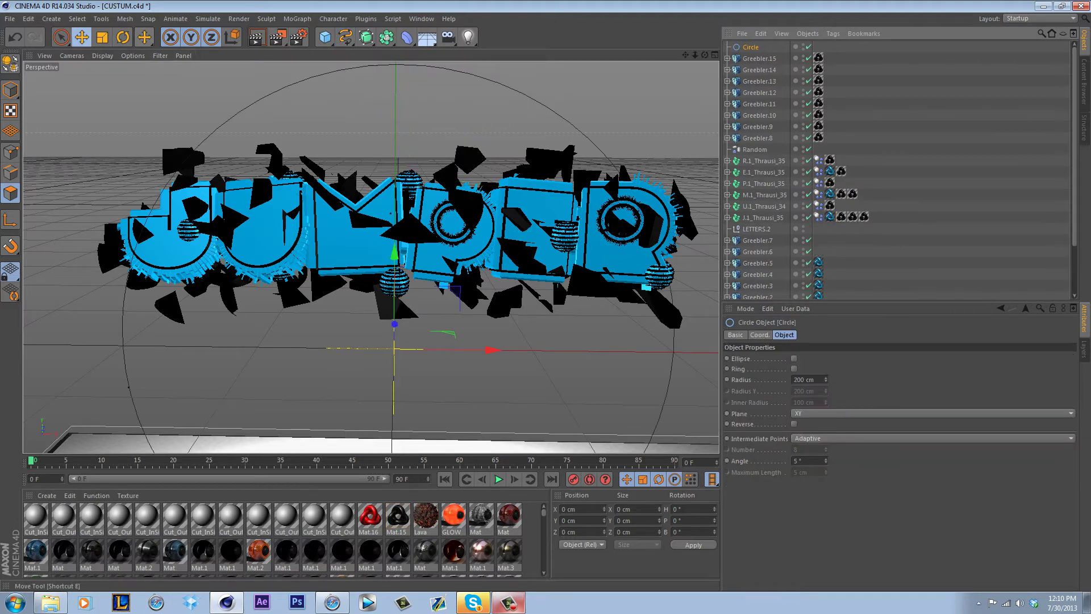
pyautogui.click(102, 37)
pyautogui.moveTo(394, 250); pyautogui.dragTo(397, 243)
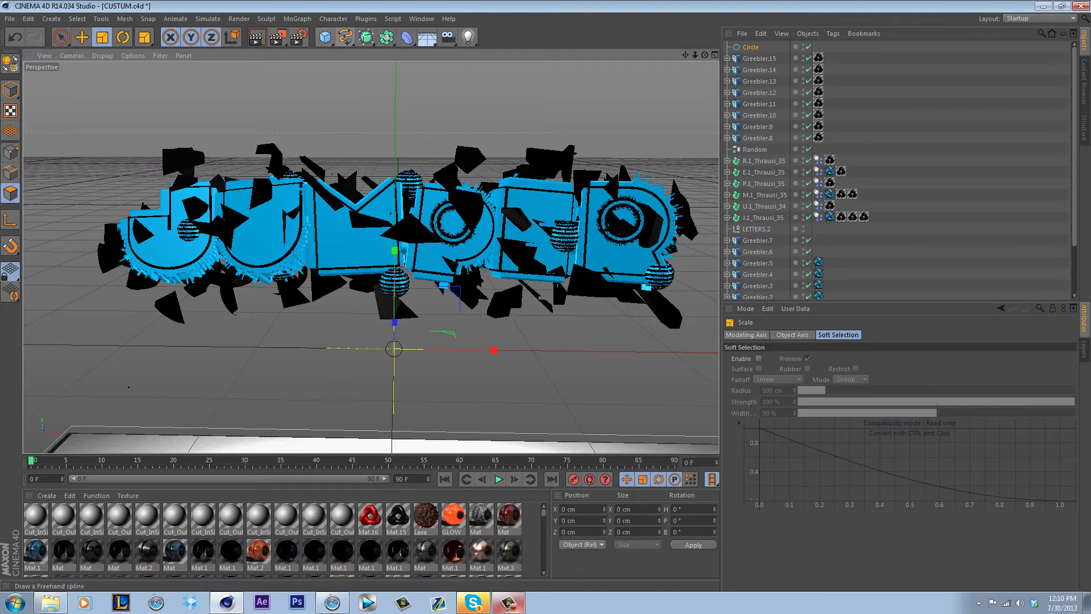
pyautogui.click(345, 37)
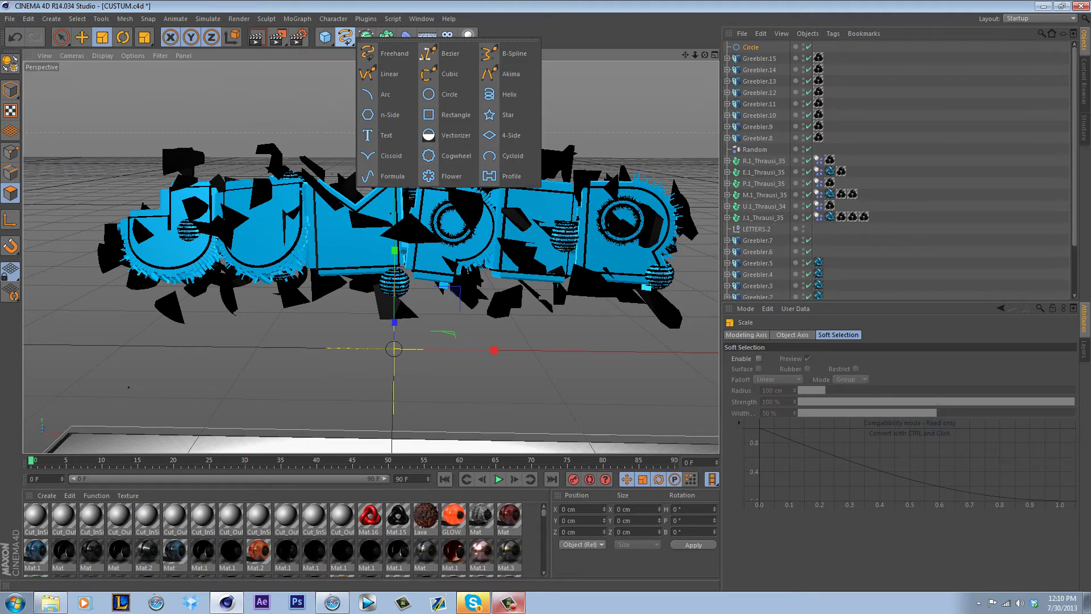
pyautogui.click(750, 47)
pyautogui.press('Delete')
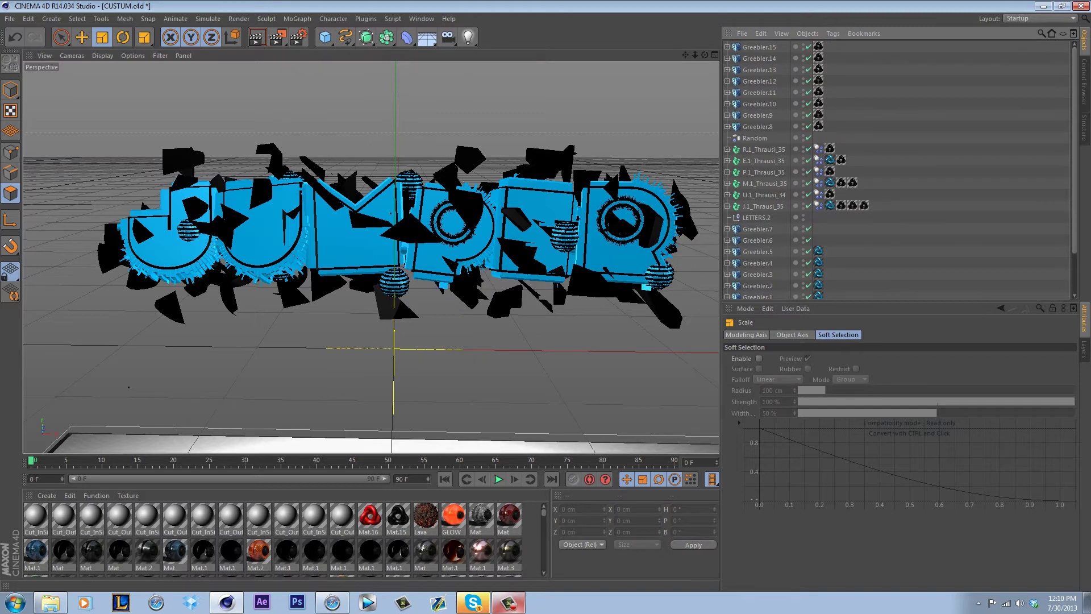
# Add a Helix spline, scale it down to about a 16 cm radius and rotate it upright below the lettering.
pyautogui.click(345, 37)
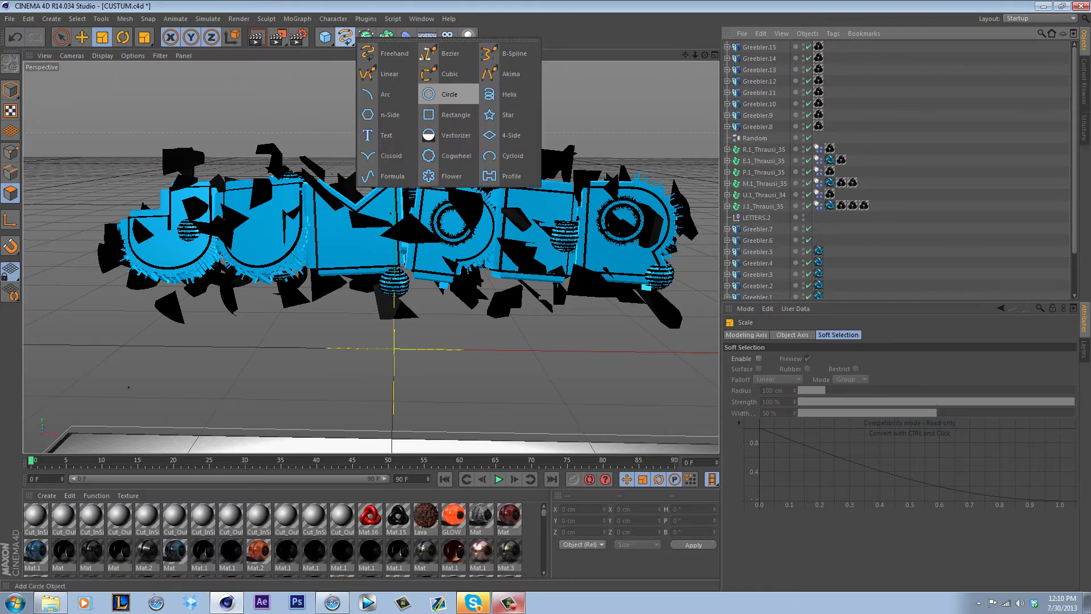
pyautogui.click(509, 94)
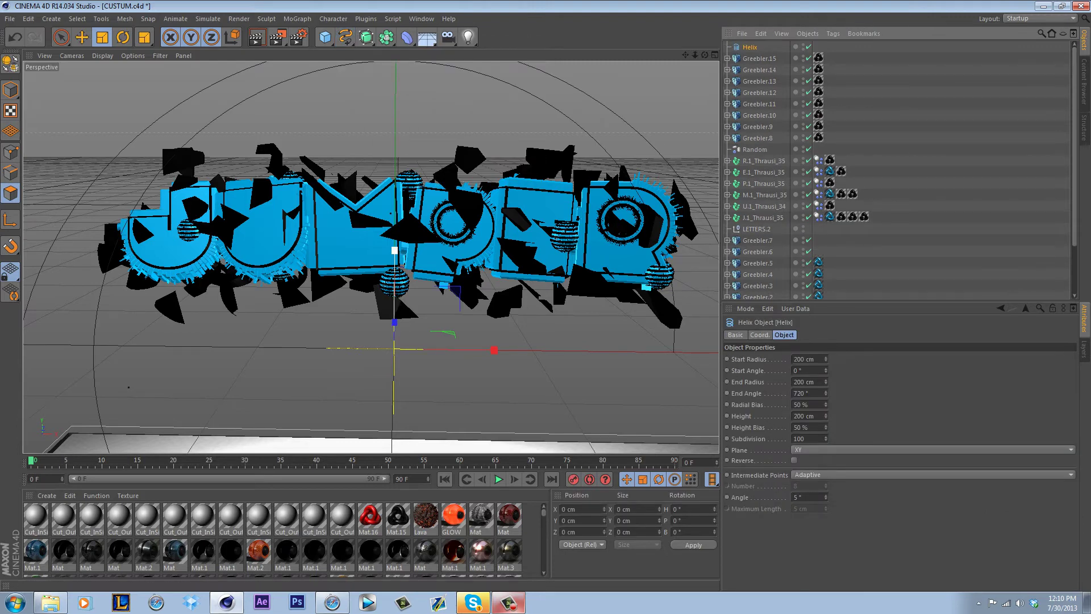
pyautogui.moveTo(394, 250); pyautogui.dragTo(393, 330)
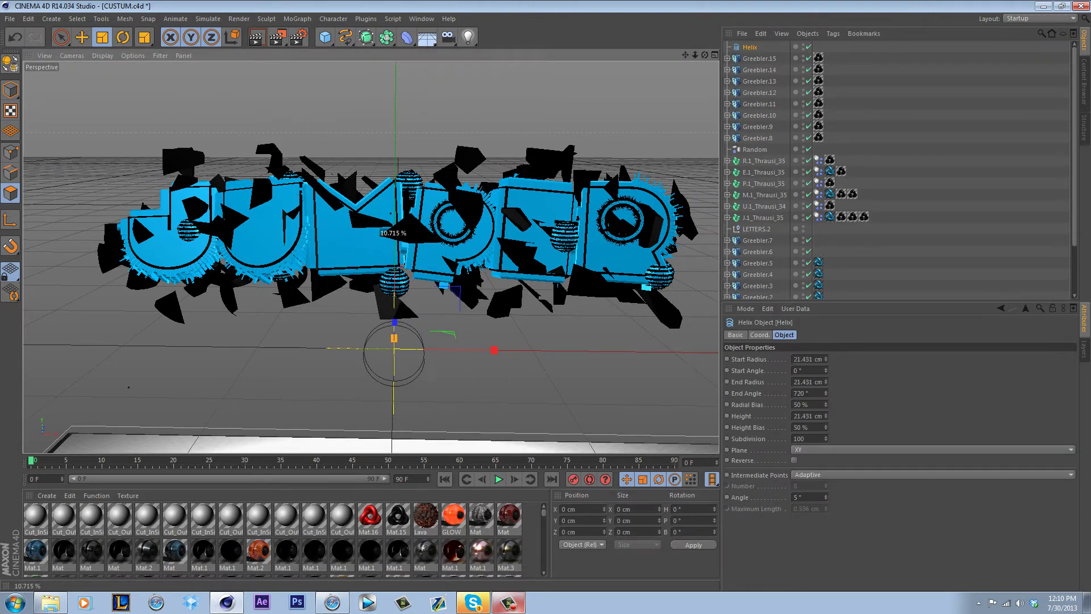
pyautogui.press('r')
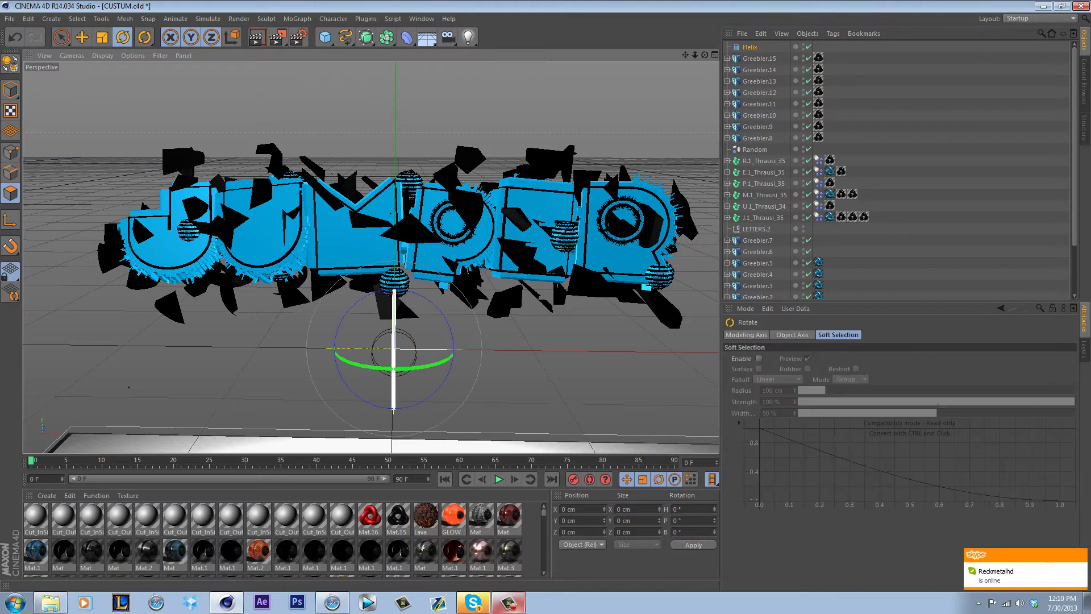
pyautogui.moveTo(394, 363); pyautogui.dragTo(393, 284)
pyautogui.click(473, 602)
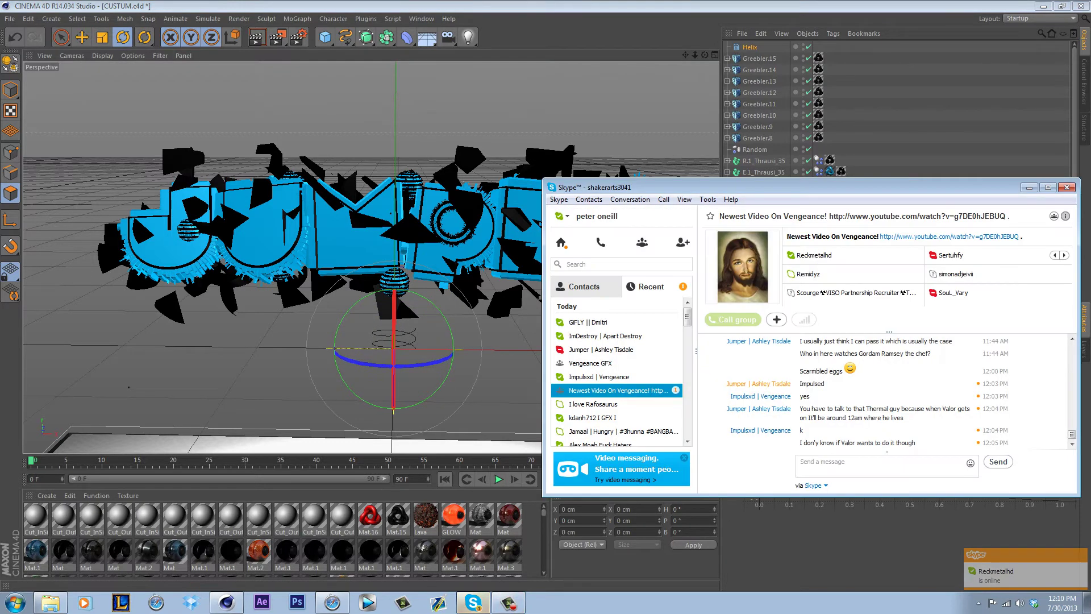
pyautogui.click(473, 601)
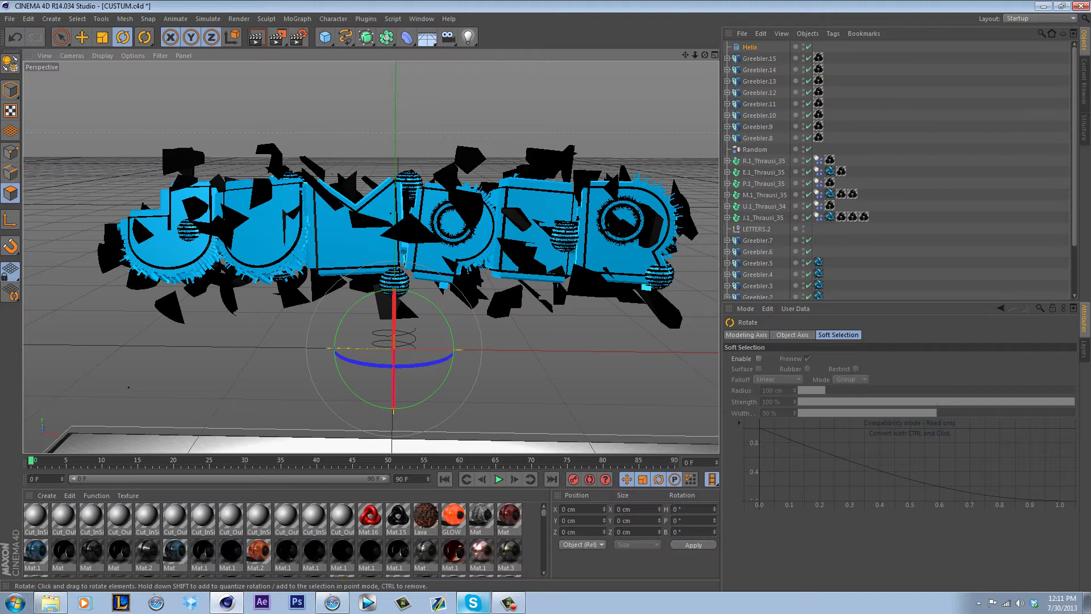
pyautogui.click(509, 602)
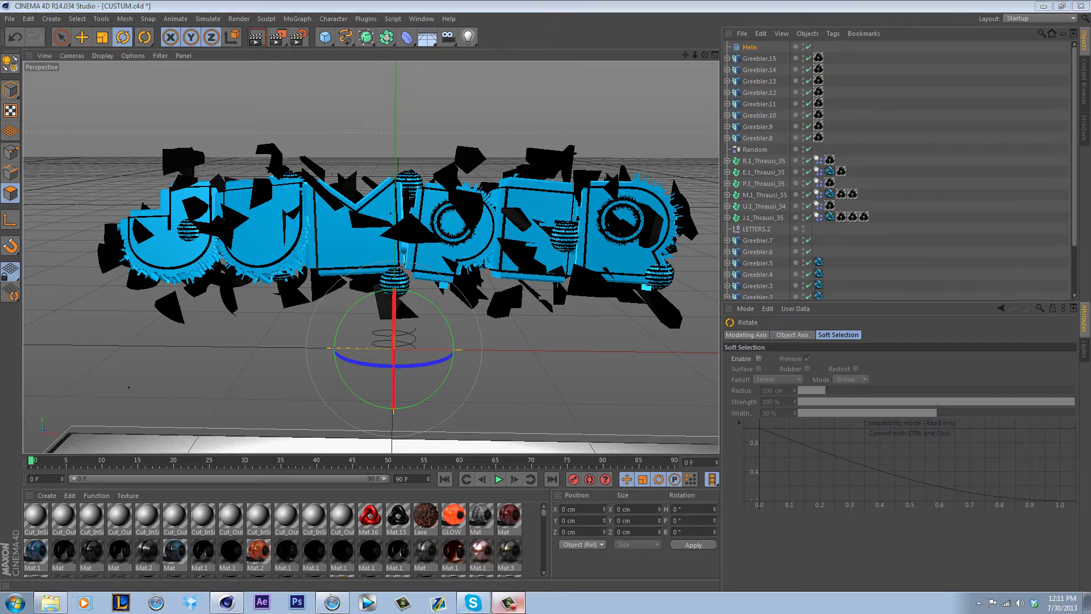
pyautogui.click(508, 602)
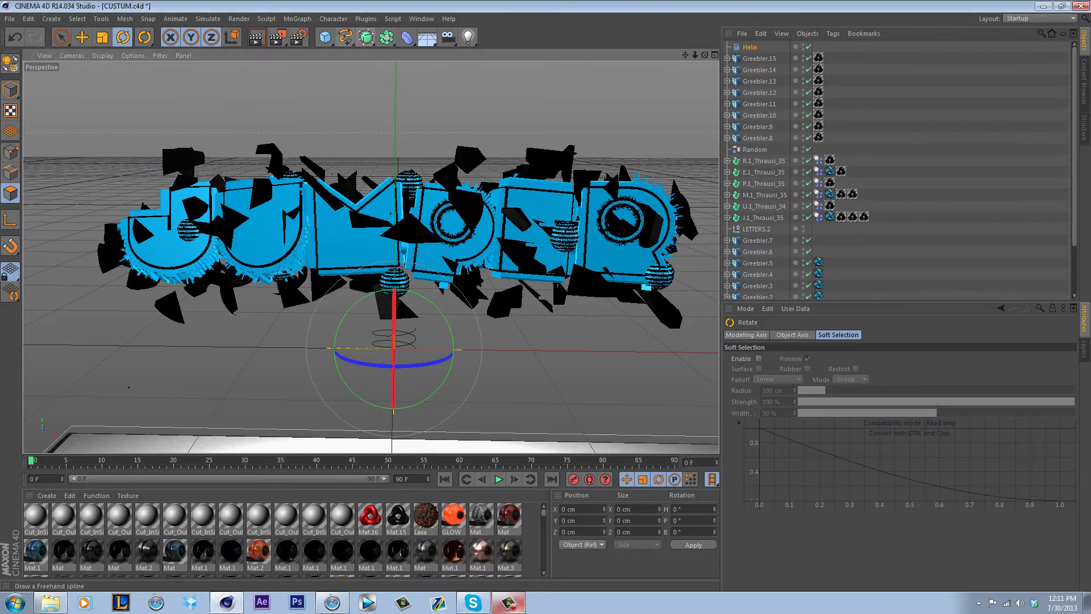
# Add a Cylinder inside the helix, scale it down to about 41 cm high and reduce its radius to 2.279 cm.
pyautogui.click(325, 38)
pyautogui.click(325, 37)
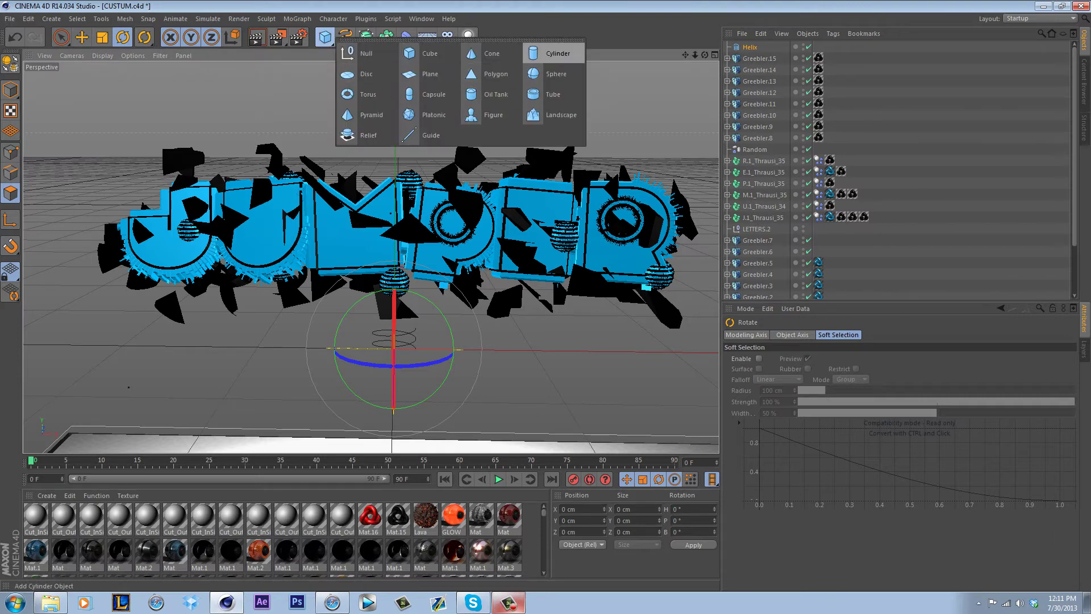
pyautogui.click(554, 53)
pyautogui.click(102, 37)
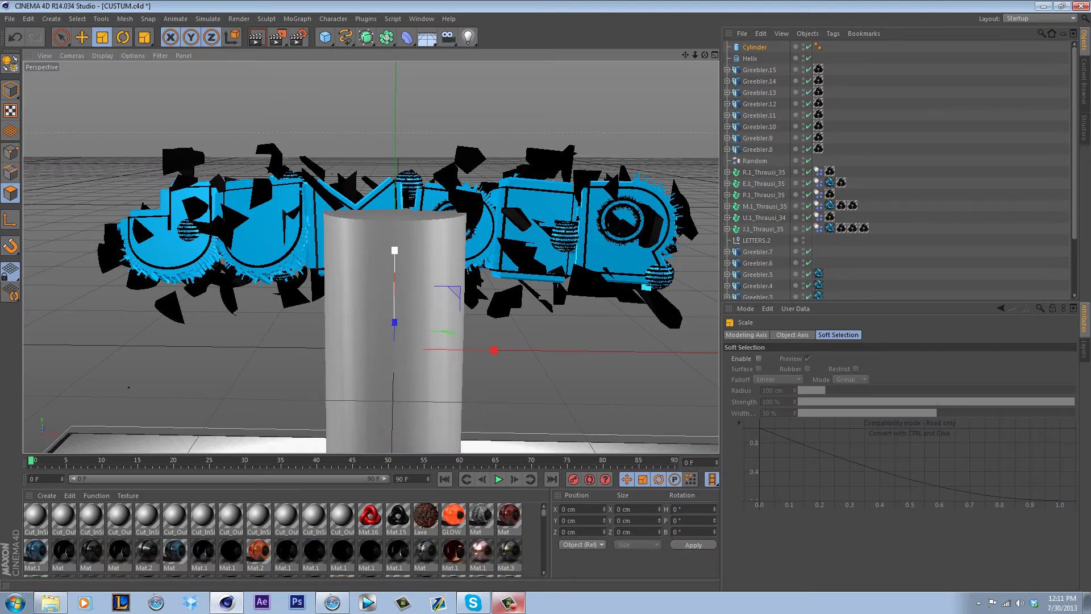
pyautogui.moveTo(394, 250); pyautogui.dragTo(373, 238)
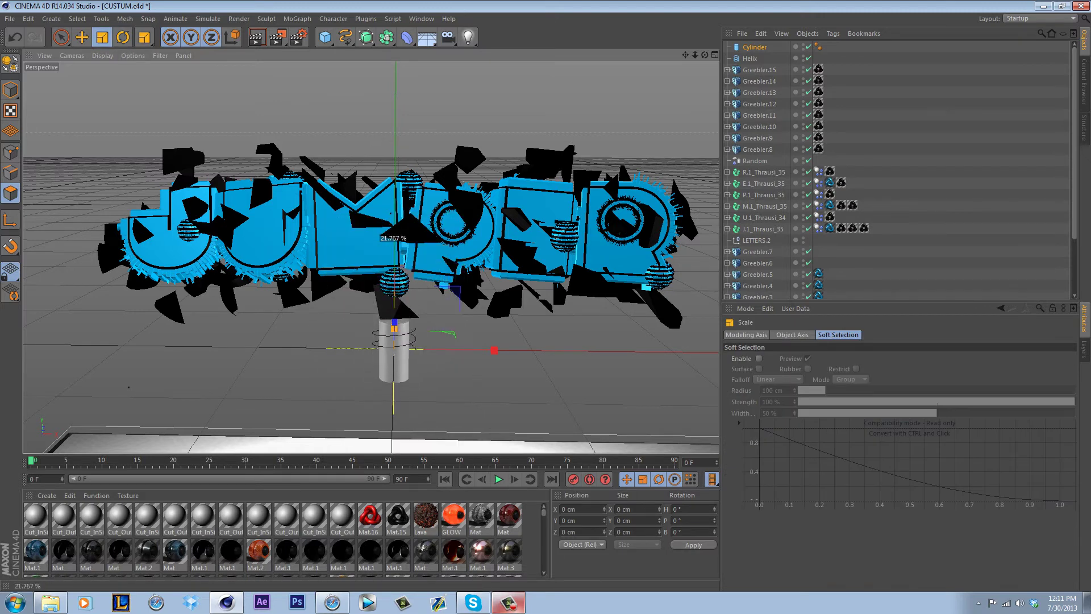
pyautogui.moveTo(394, 329); pyautogui.dragTo(394, 329)
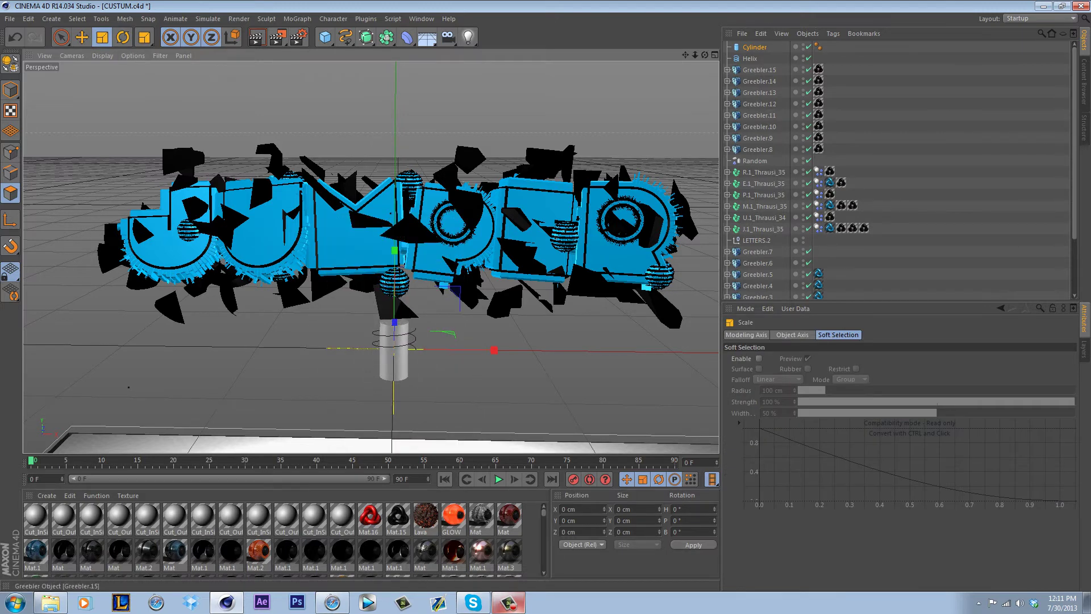
pyautogui.click(755, 47)
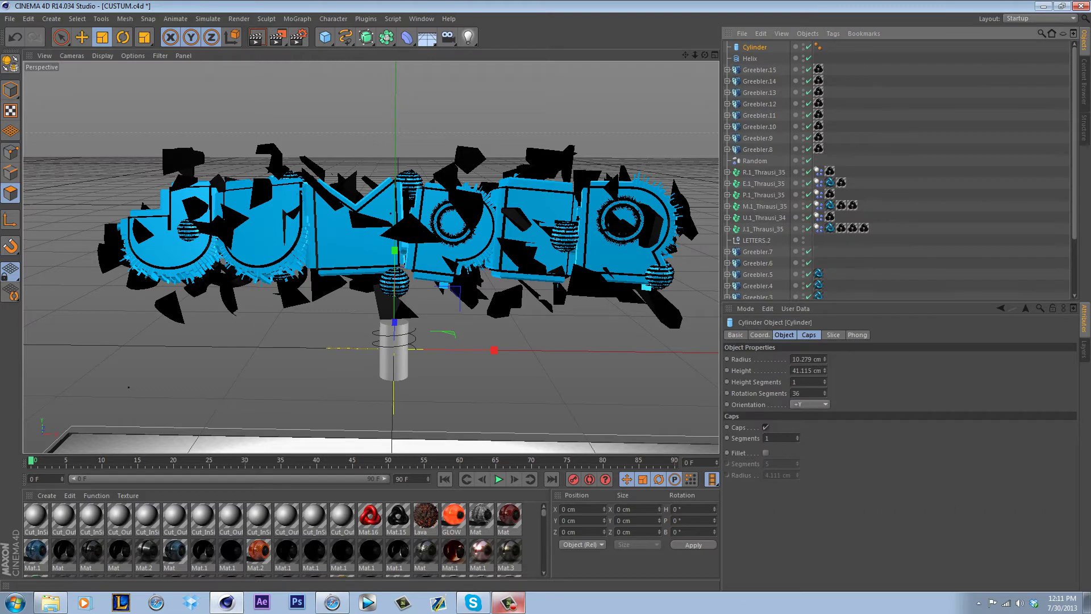
pyautogui.moveTo(824, 359); pyautogui.dragTo(824, 376)
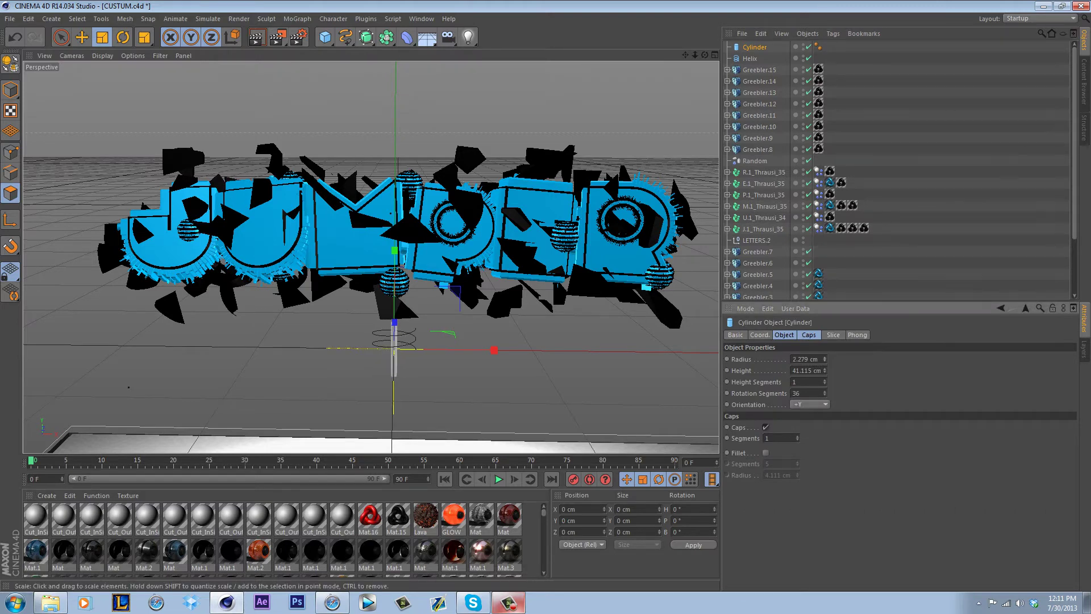
# Add a Circle spline and a Sweep NURBS object, and scale the circle down to a radius of about 3.4 cm.
pyautogui.click(345, 37)
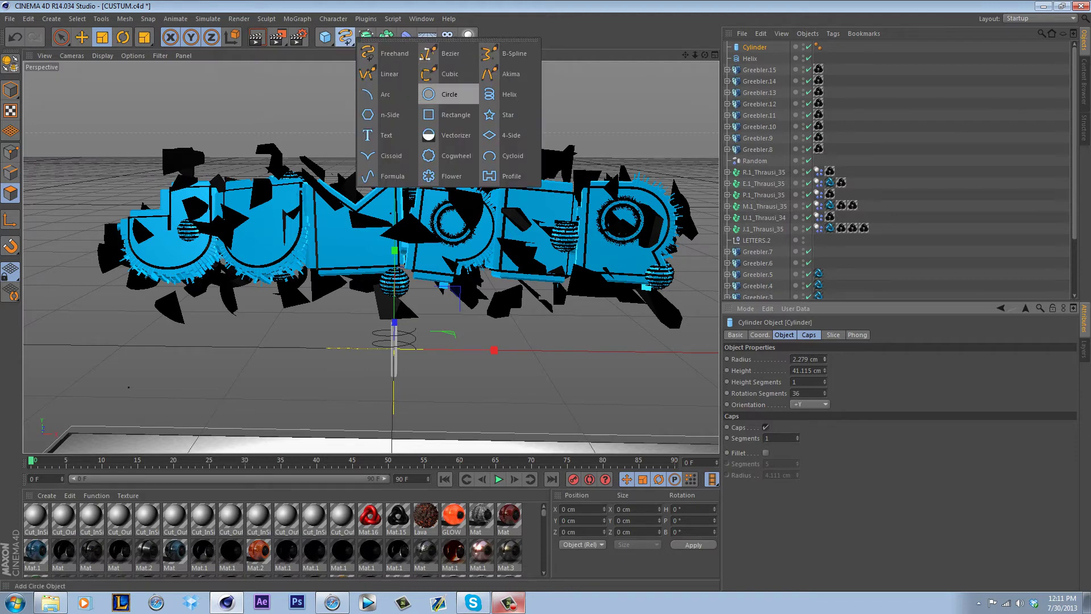
pyautogui.click(449, 94)
pyautogui.click(366, 37)
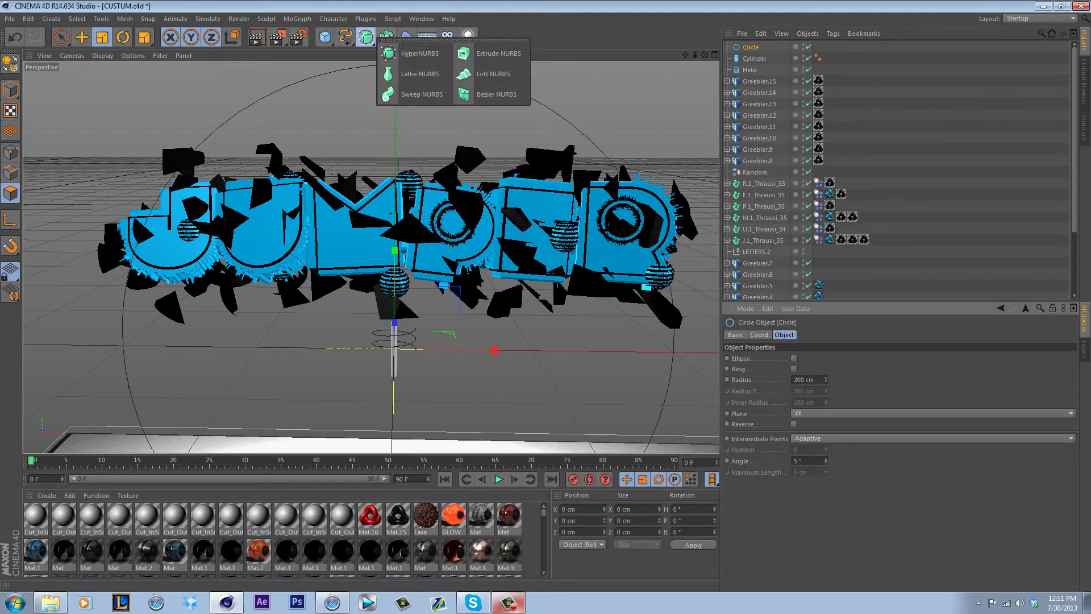
pyautogui.click(422, 94)
pyautogui.click(750, 59)
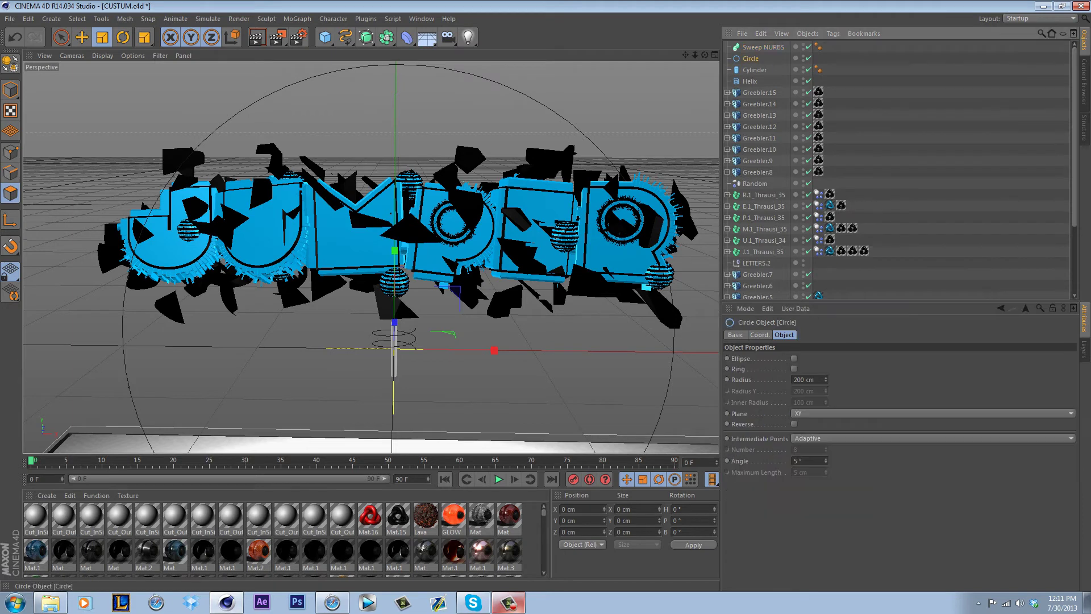
pyautogui.moveTo(395, 250); pyautogui.dragTo(394, 348)
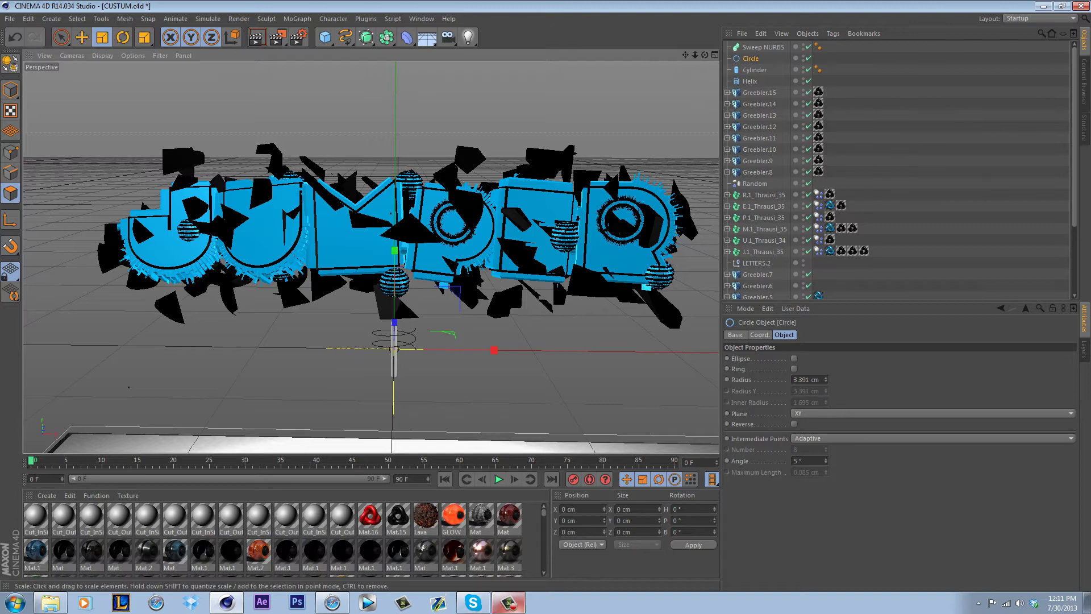
# Nest the Helix and Circle in the Sweep NURBS with the Circle first, and shrink the circle's radius to about 2.8 cm.
pyautogui.click(749, 81)
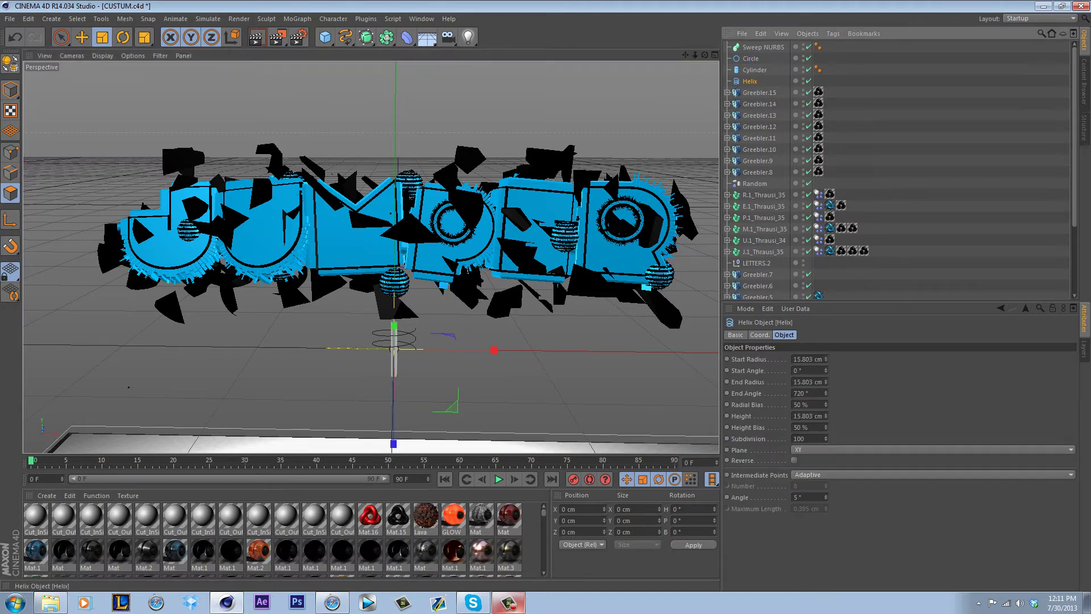
pyautogui.moveTo(750, 81); pyautogui.dragTo(761, 47)
pyautogui.click(750, 69)
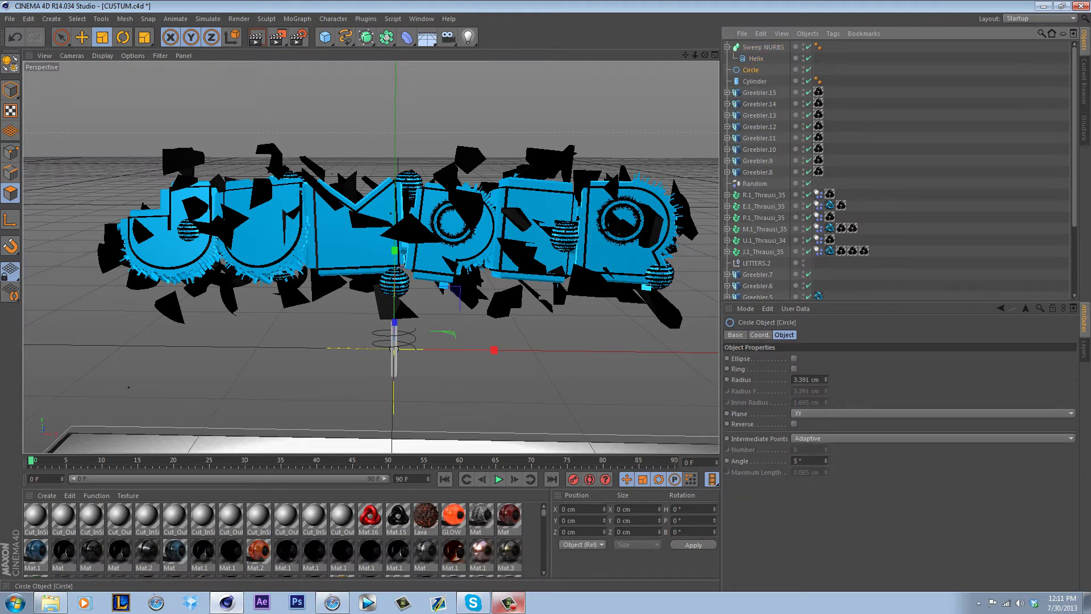
pyautogui.moveTo(750, 70); pyautogui.dragTo(762, 47)
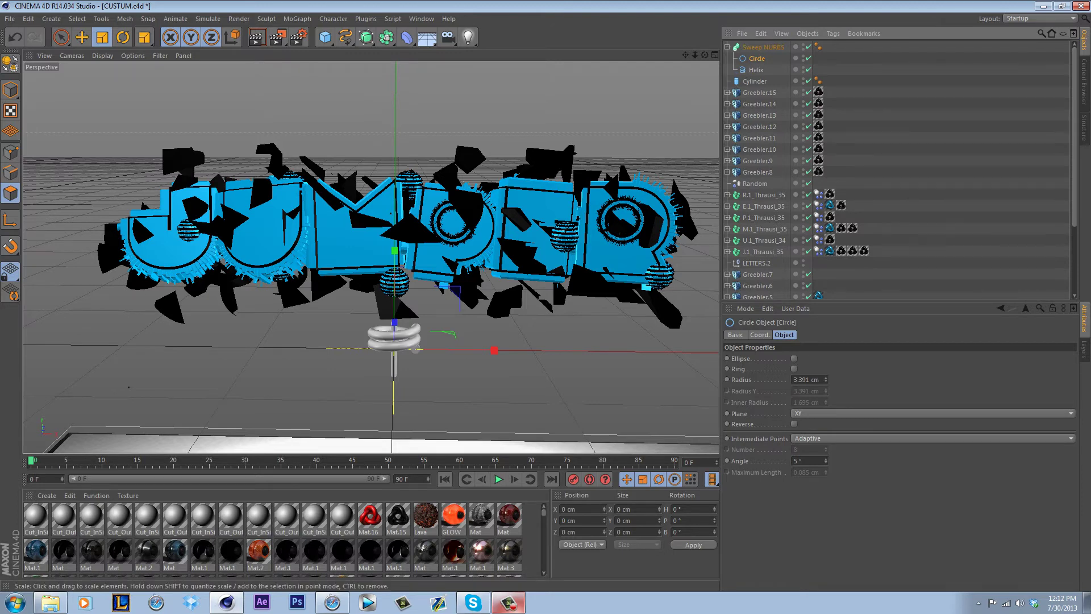
pyautogui.moveTo(394, 250); pyautogui.dragTo(394, 262)
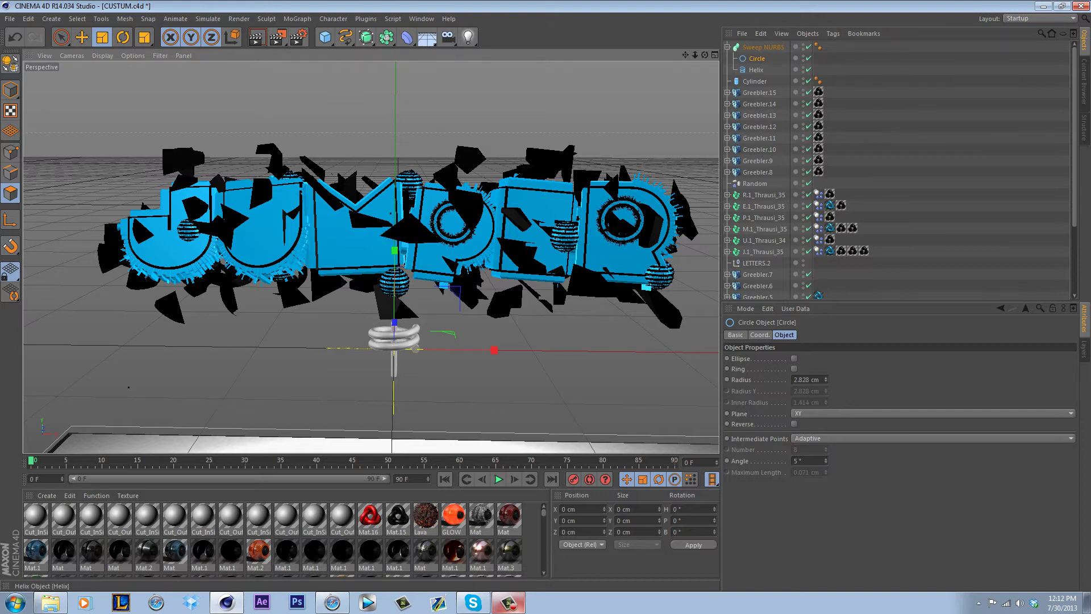
# Set the helix's start radius to 0 cm and height to 54.803 cm, and lower it to the cylinder's base.
pyautogui.click(756, 69)
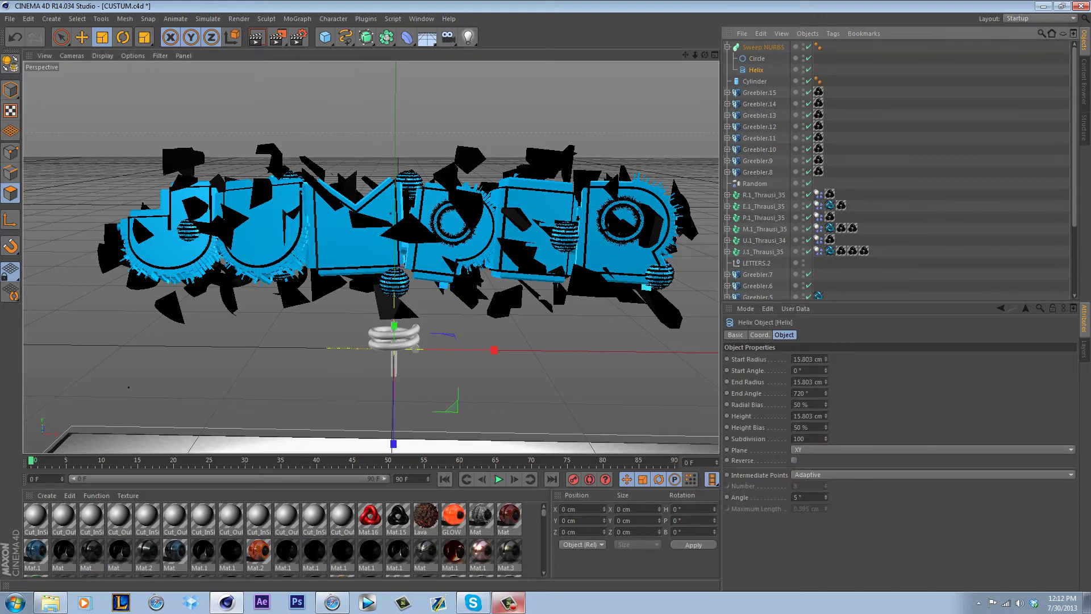
pyautogui.moveTo(825, 359); pyautogui.dragTo(825, 381)
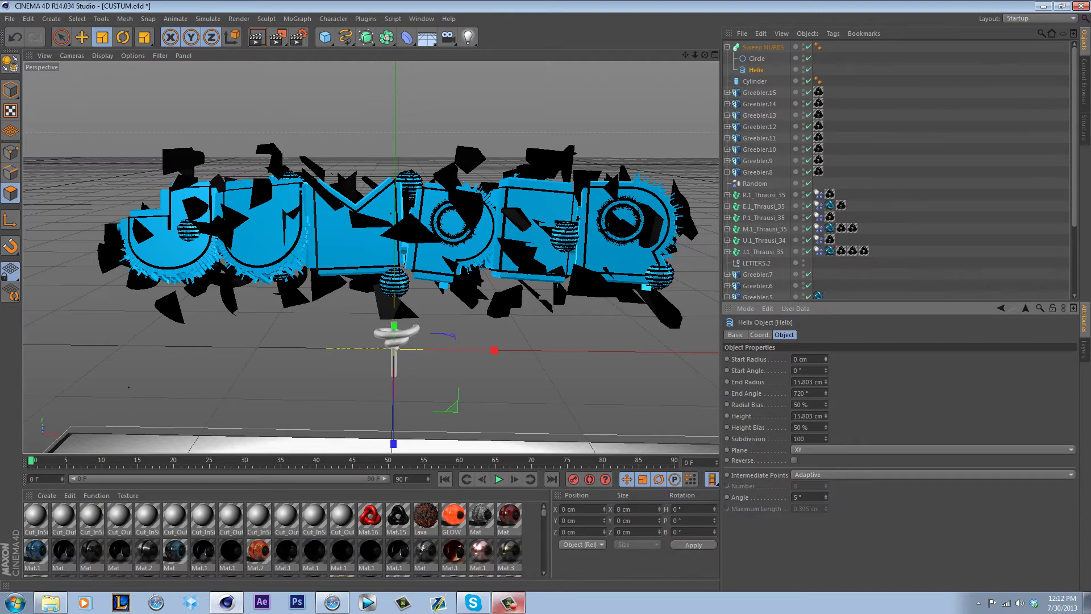
pyautogui.moveTo(825, 416); pyautogui.dragTo(826, 397)
pyautogui.click(82, 37)
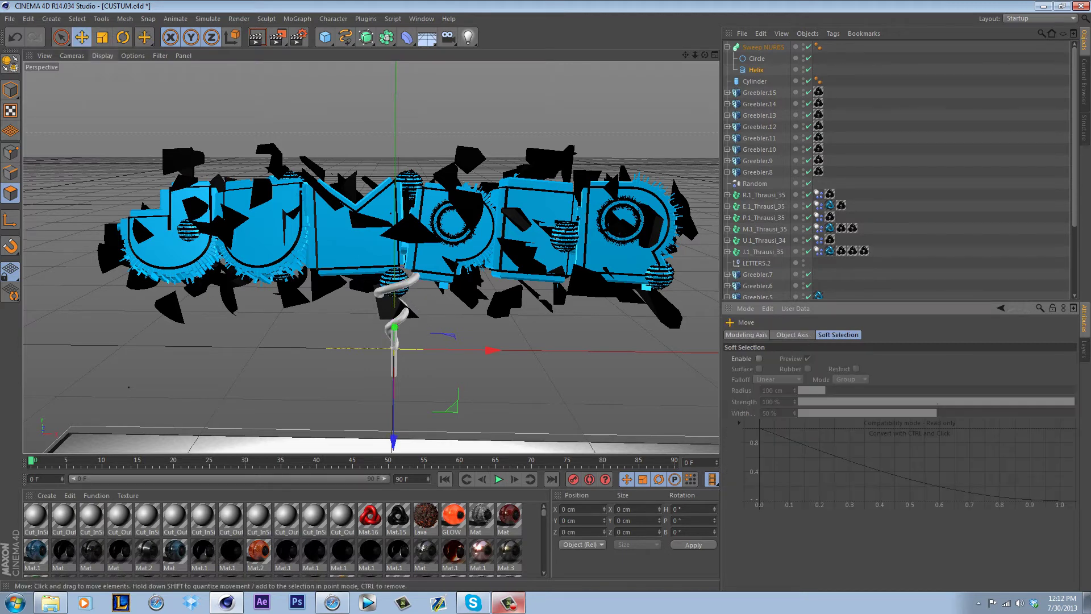
pyautogui.moveTo(393, 440); pyautogui.dragTo(393, 446)
pyautogui.moveTo(393, 375); pyautogui.dragTo(397, 379)
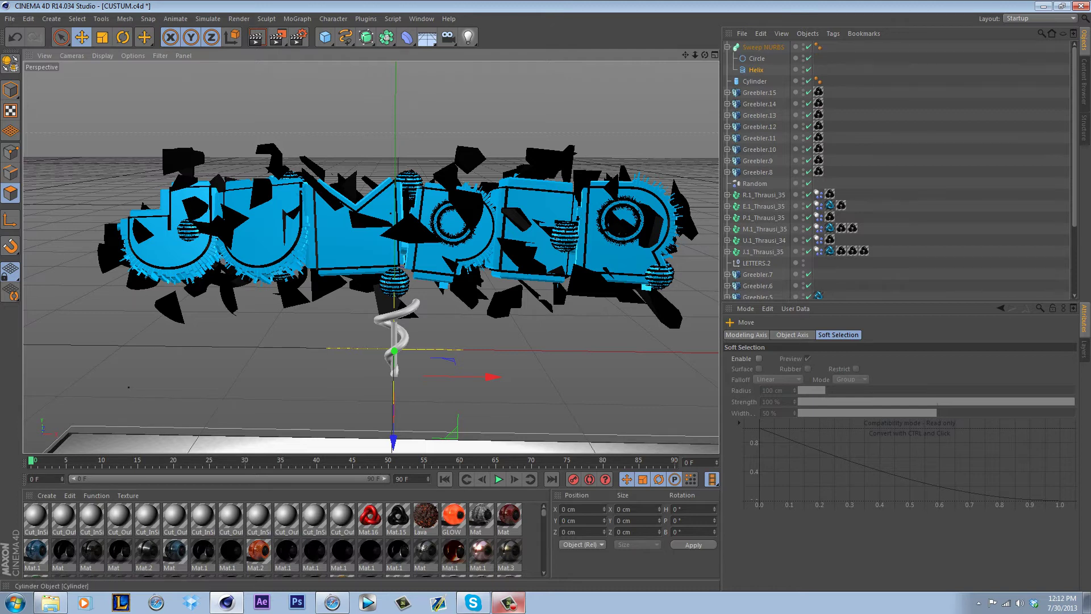
# Lengthen the cylinder to about 61.7 cm in Model mode and raise it about 9.8 cm to meet the sphere above.
pyautogui.click(755, 82)
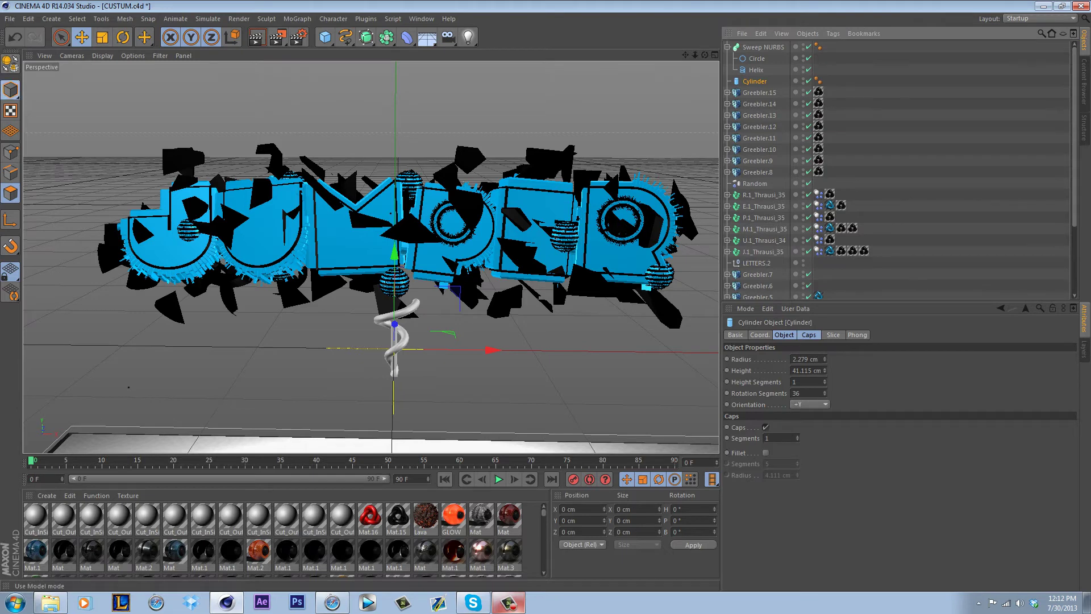
pyautogui.click(10, 90)
pyautogui.moveTo(705, 55)
pyautogui.mouseDown()
pyautogui.moveTo(648, 57)
pyautogui.moveTo(715, 55)
pyautogui.mouseUp()
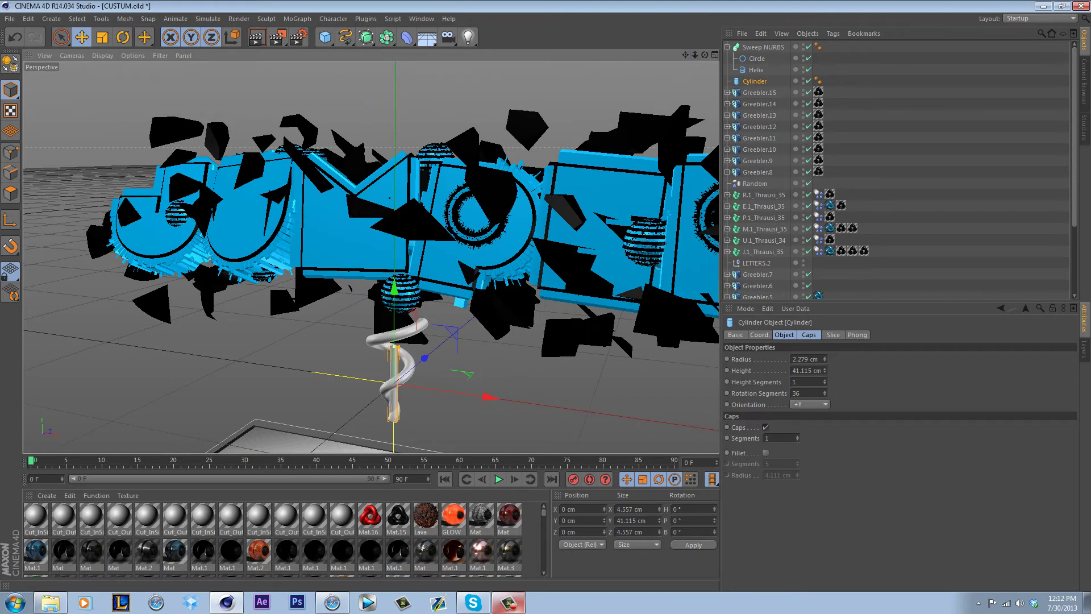
pyautogui.moveTo(394, 346); pyautogui.dragTo(394, 328)
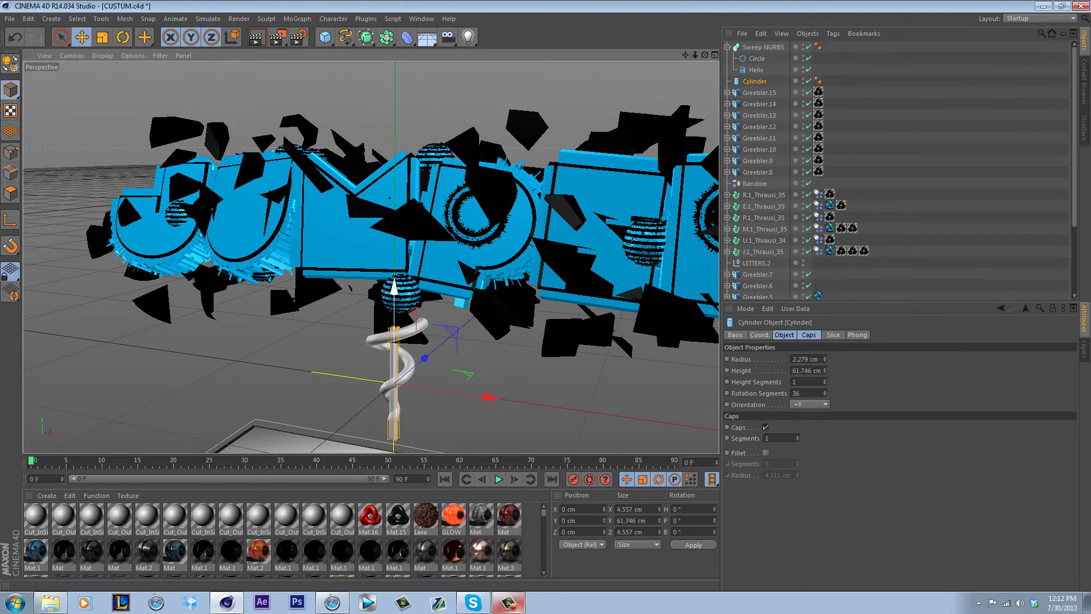
pyautogui.moveTo(394, 284); pyautogui.dragTo(394, 267)
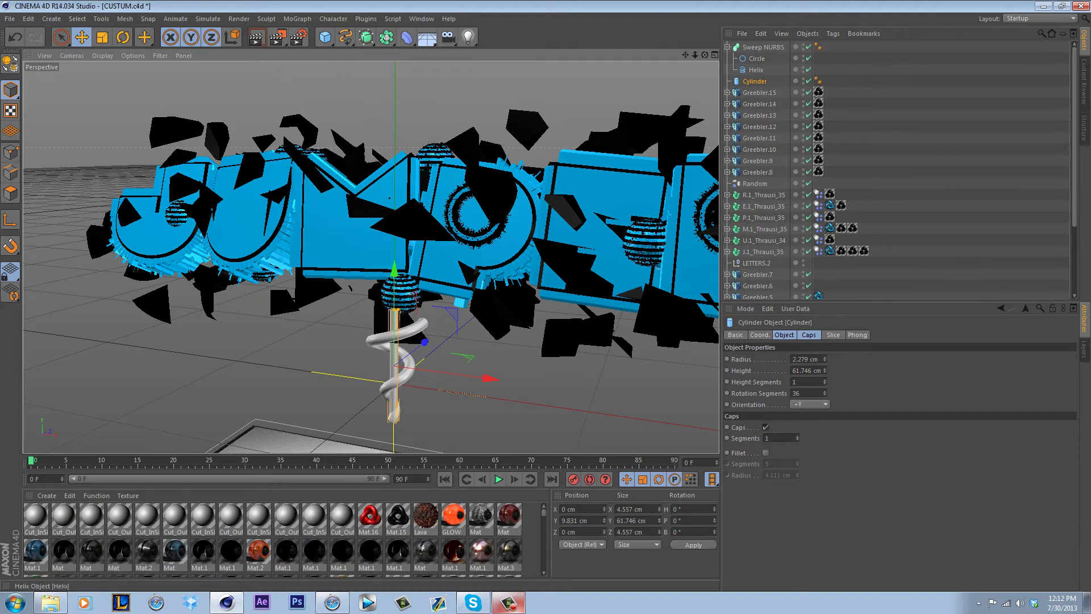
# Tighten the helix around the cylinder with a start radius of 4 cm and an end radius of 4.803 cm.
pyautogui.click(755, 70)
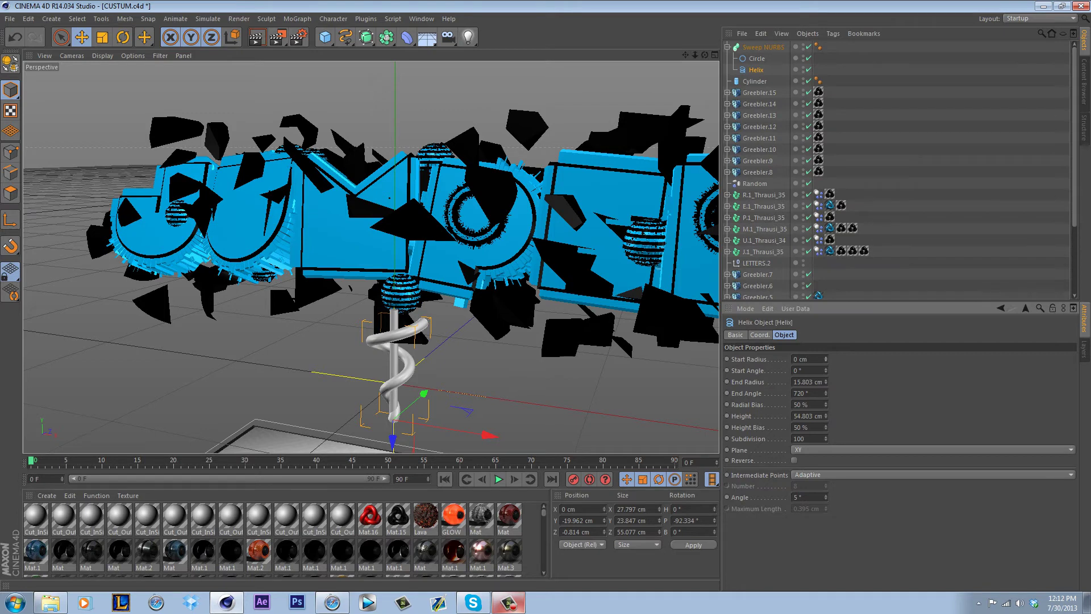
pyautogui.moveTo(826, 359); pyautogui.dragTo(825, 390)
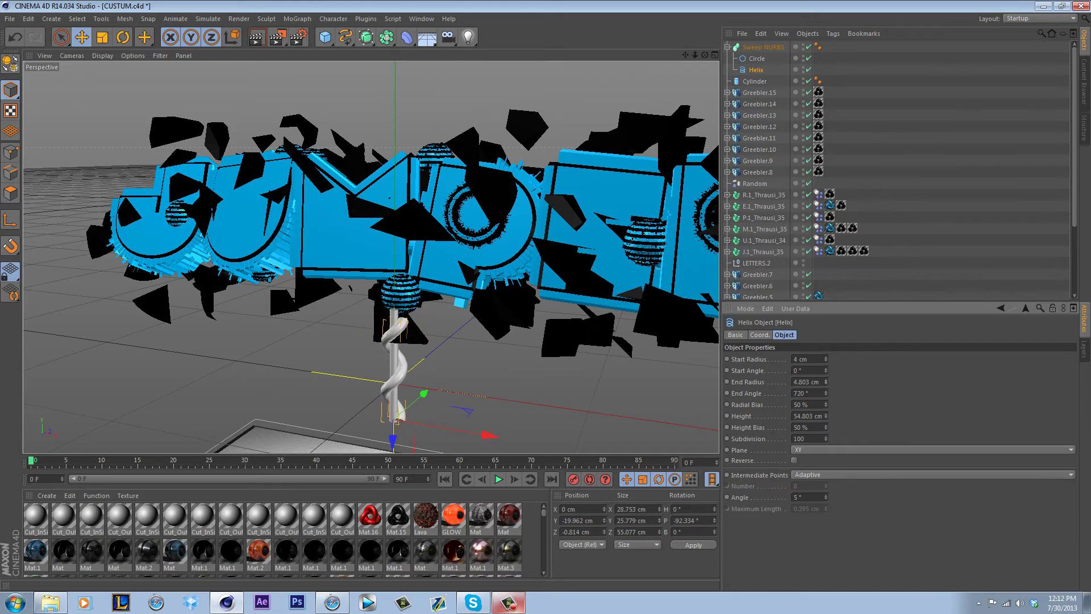
pyautogui.moveTo(705, 55); pyautogui.dragTo(720, 46)
pyautogui.keyDown('alt'); pyautogui.moveTo(370, 257); pyautogui.dragTo(371, 254); pyautogui.keyUp('alt')
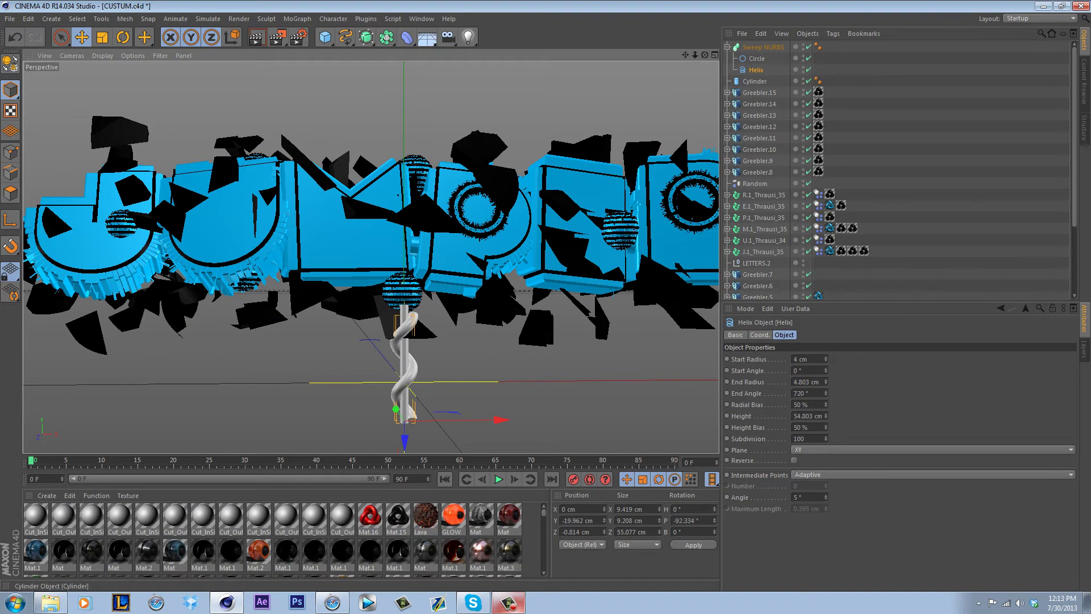
# Apply the Blue Shine material to the Cylinder and the black Mat.15 material to the Sweep NURBS.
pyautogui.click(727, 48)
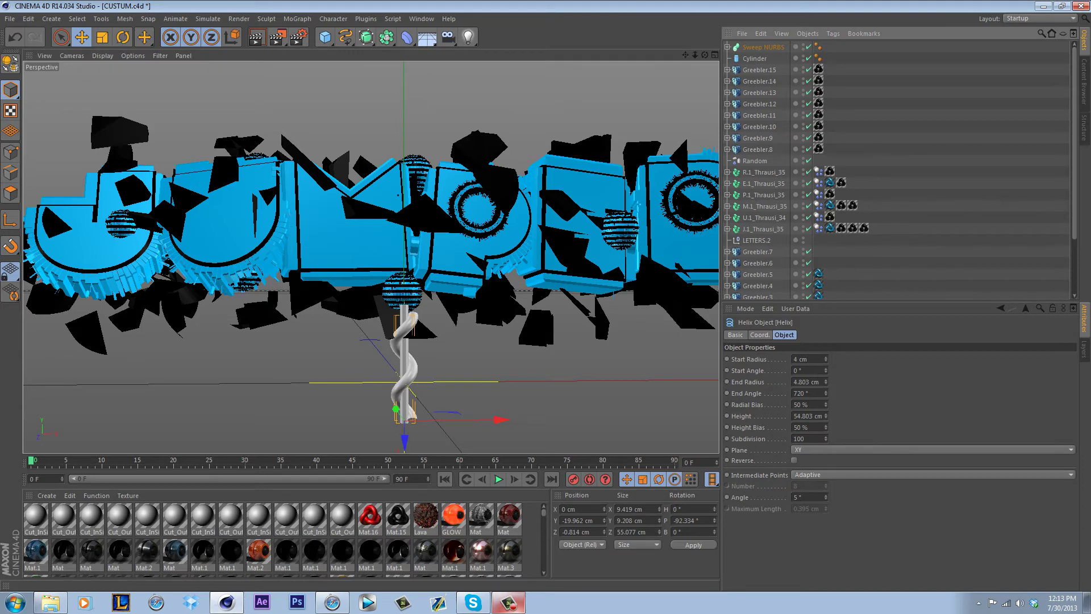
pyautogui.scroll(-15, 286, 540)
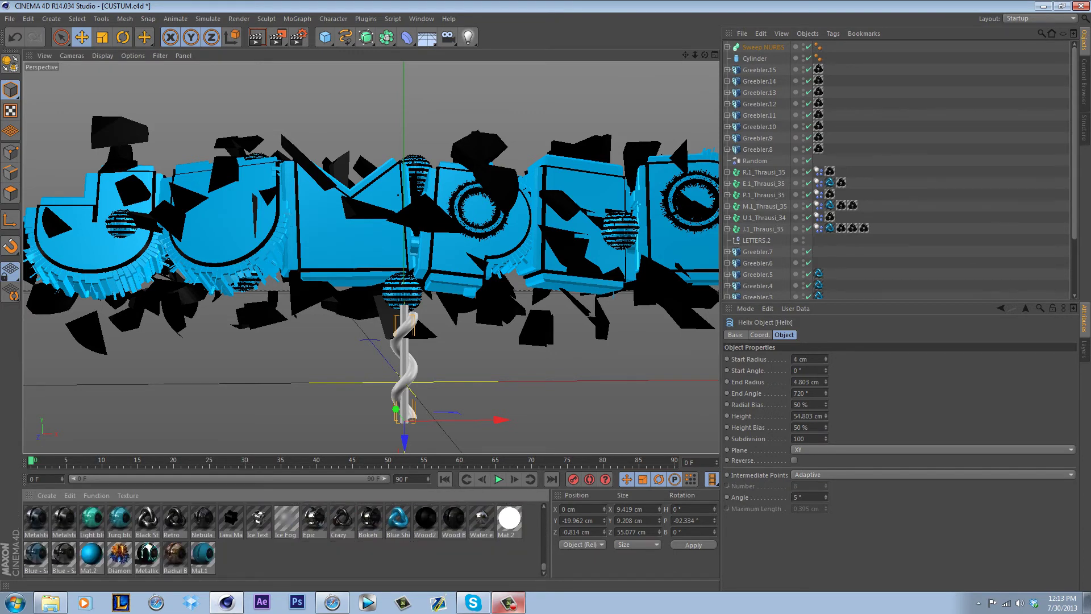
pyautogui.moveTo(397, 518); pyautogui.dragTo(403, 354)
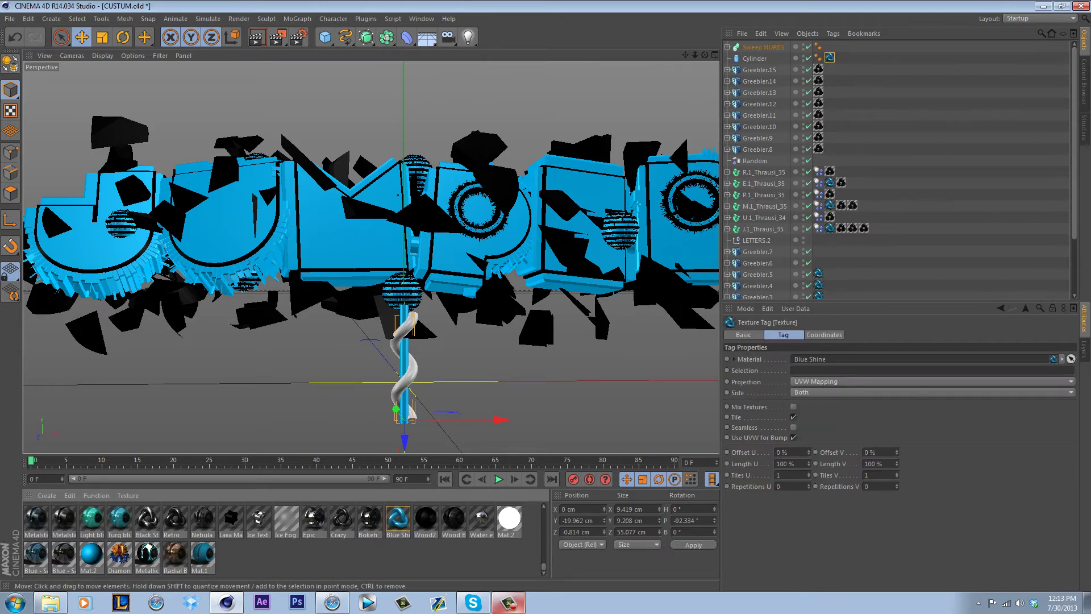
pyautogui.moveTo(543, 567); pyautogui.dragTo(543, 514)
pyautogui.scroll(2, 272, 540)
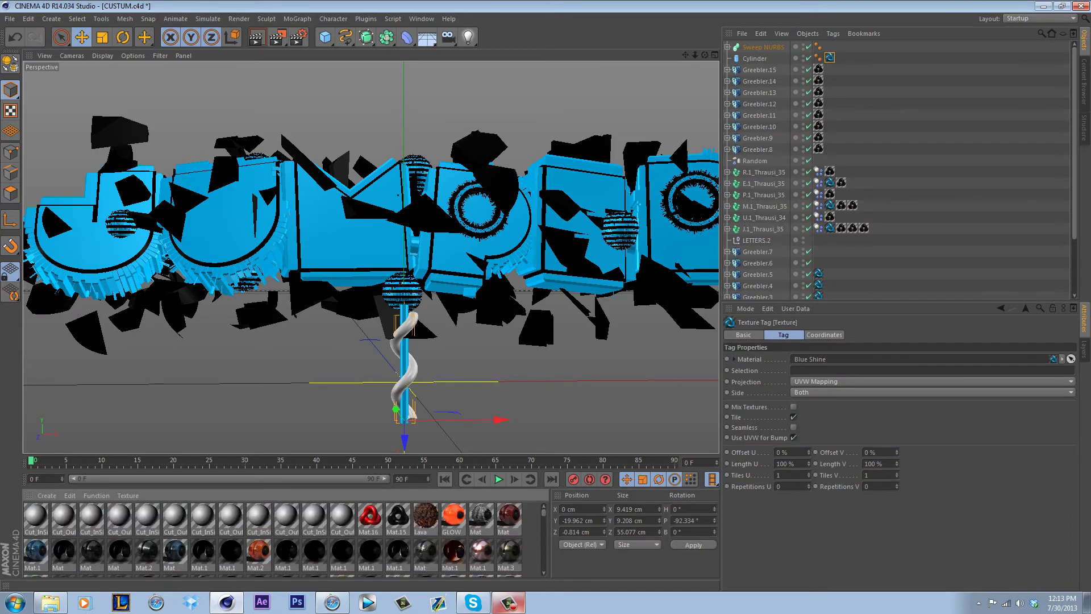
pyautogui.scroll(-3, 285, 540)
pyautogui.scroll(3, 285, 540)
pyautogui.moveTo(398, 517); pyautogui.dragTo(830, 47)
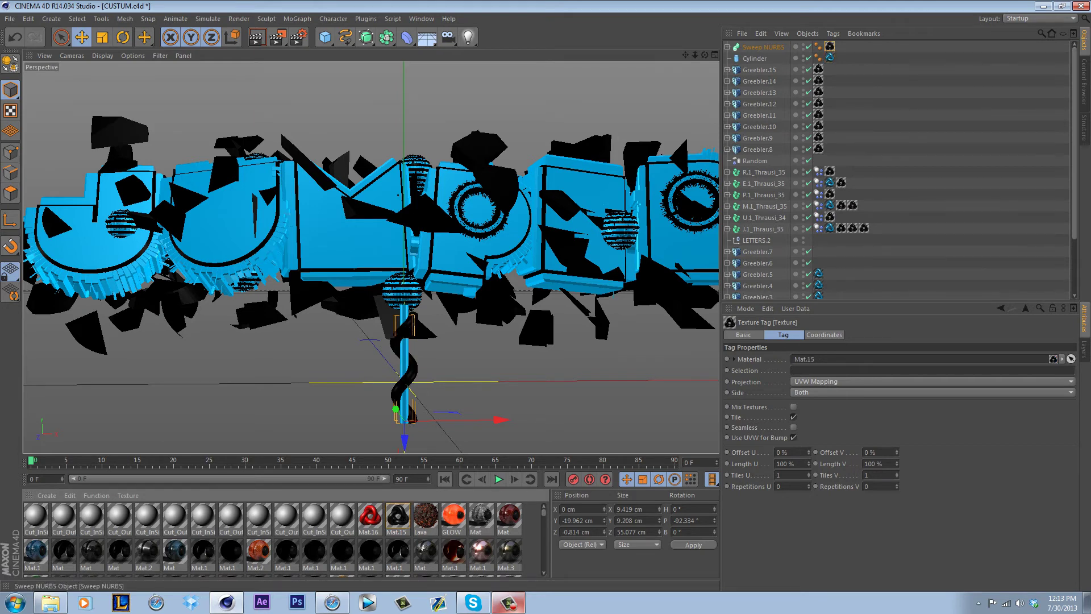
# Group the Sweep NURBS and the Cylinder together under one null.
pyautogui.click(727, 46)
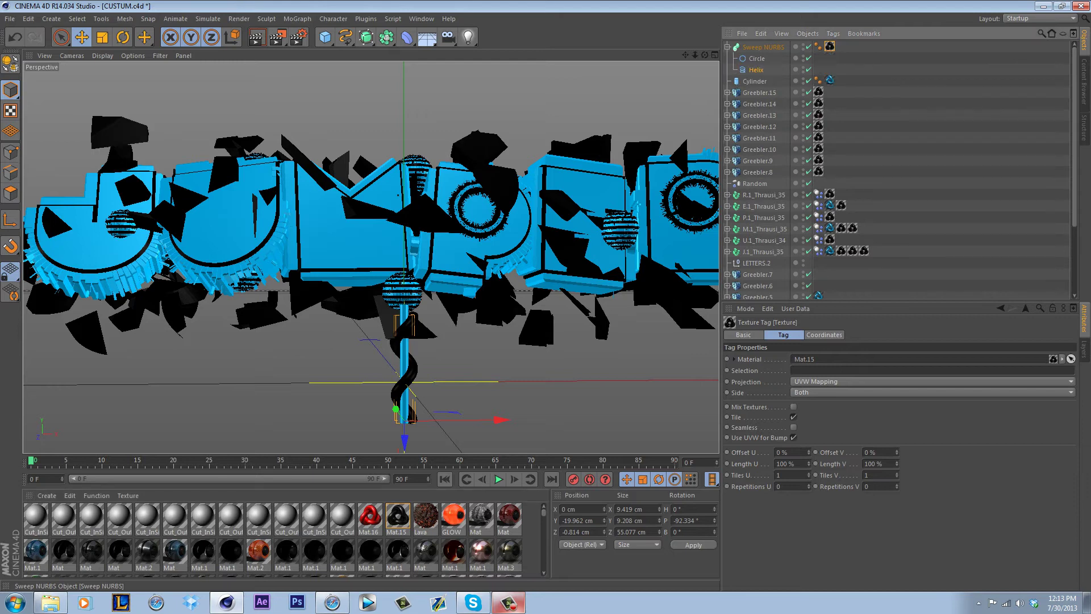
pyautogui.click(728, 47)
pyautogui.click(123, 37)
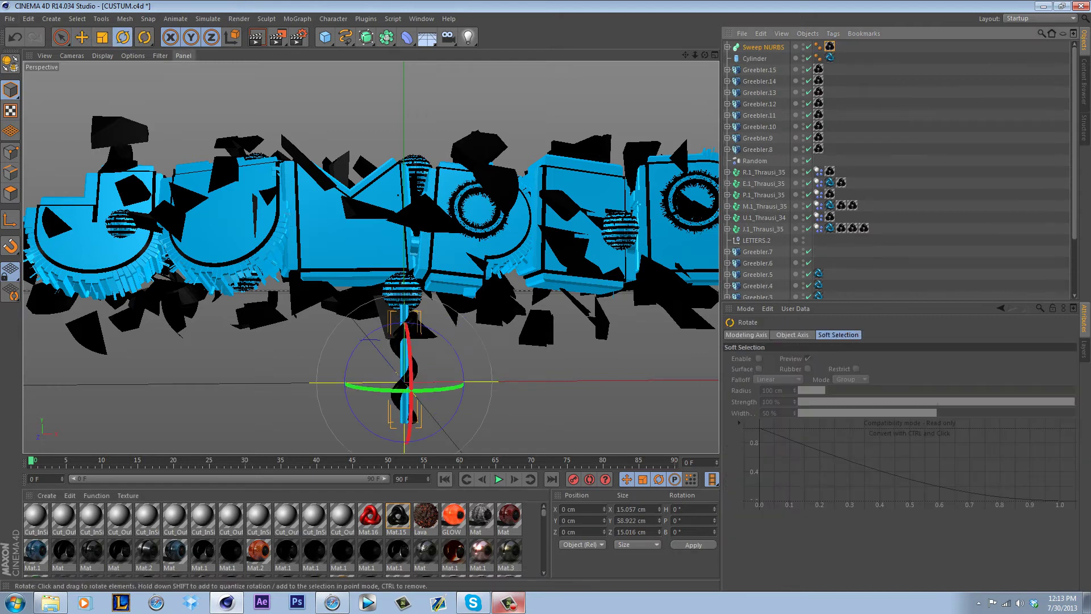
pyautogui.keyDown('ctrl'); pyautogui.click(754, 58); pyautogui.keyUp('ctrl')
pyautogui.rightClick(756, 50)
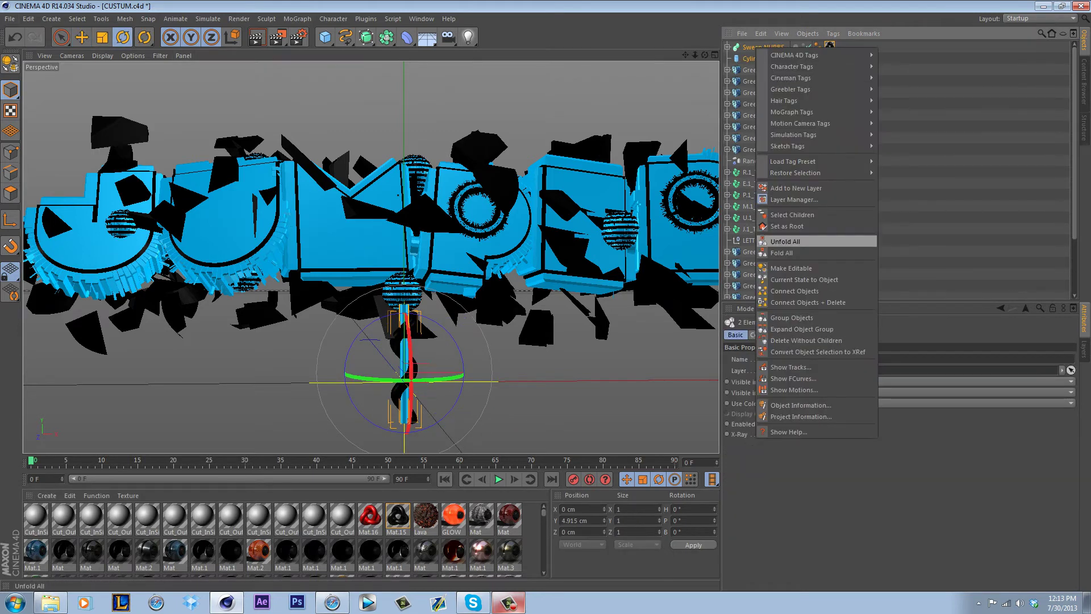
pyautogui.click(791, 317)
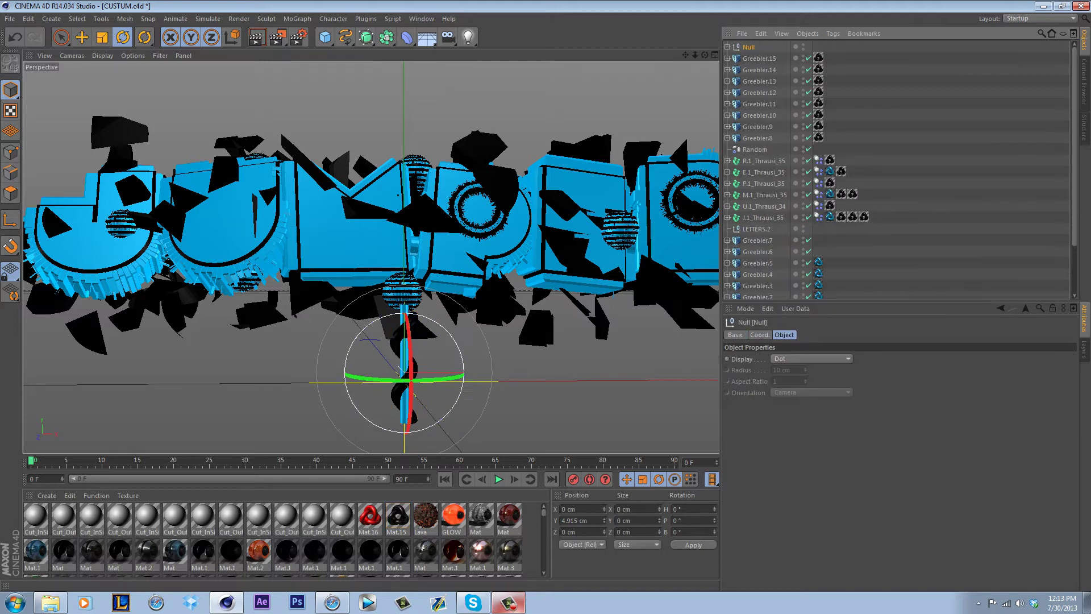
# Move the null group up onto the letter P and rotate it to about H -70.6°, P 55.3°, B 158.3°.
pyautogui.moveTo(398, 336); pyautogui.dragTo(439, 385)
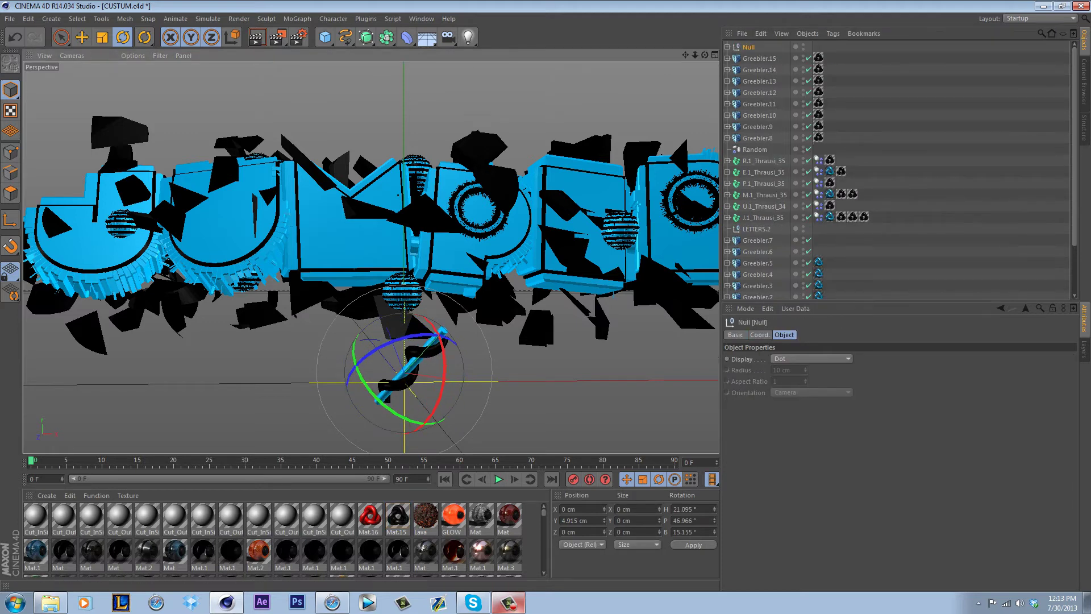
pyautogui.press('e')
pyautogui.moveTo(287, 301); pyautogui.dragTo(492, 239)
pyautogui.click(123, 38)
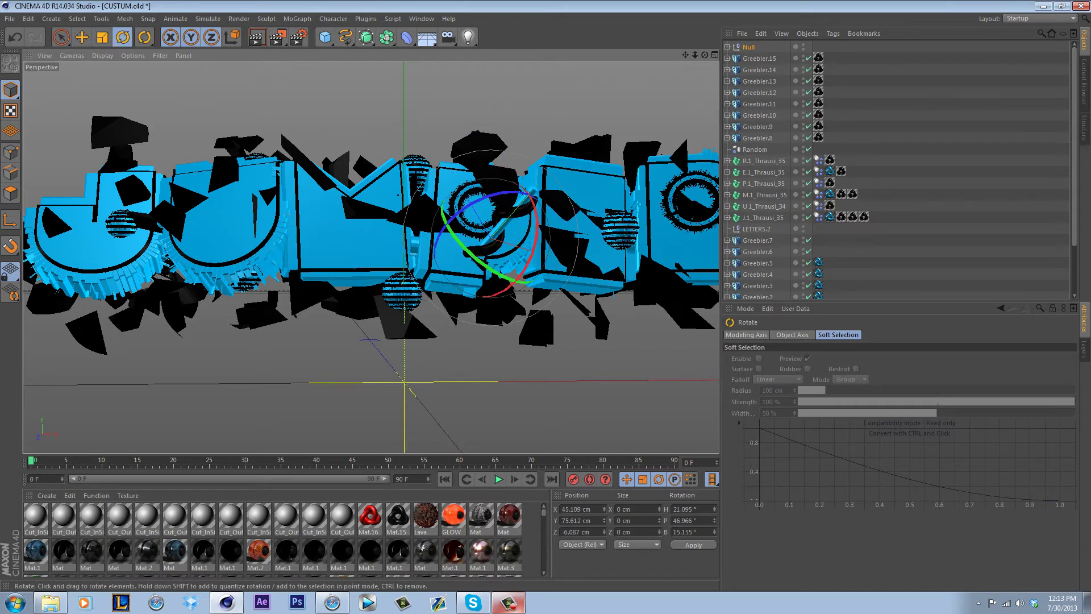
pyautogui.moveTo(554, 178); pyautogui.dragTo(521, 261)
# Reposition the coiled cylinder group against the letter P at about X 49.4, Y 67.6, Z -2.1 cm.
pyautogui.click(82, 38)
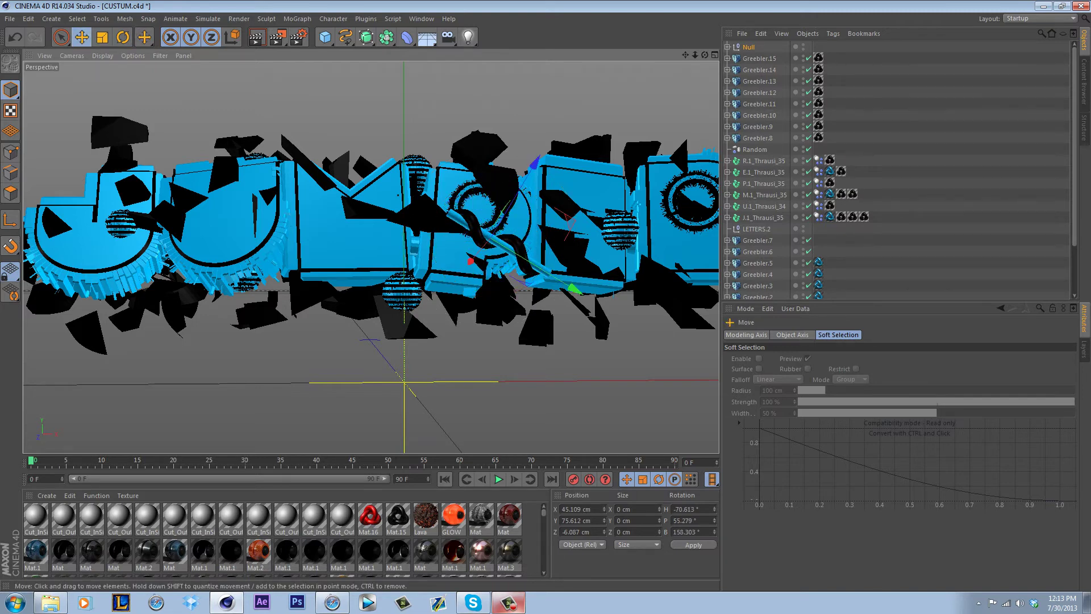
pyautogui.moveTo(534, 163); pyautogui.dragTo(524, 180)
pyautogui.moveTo(461, 277); pyautogui.dragTo(440, 295)
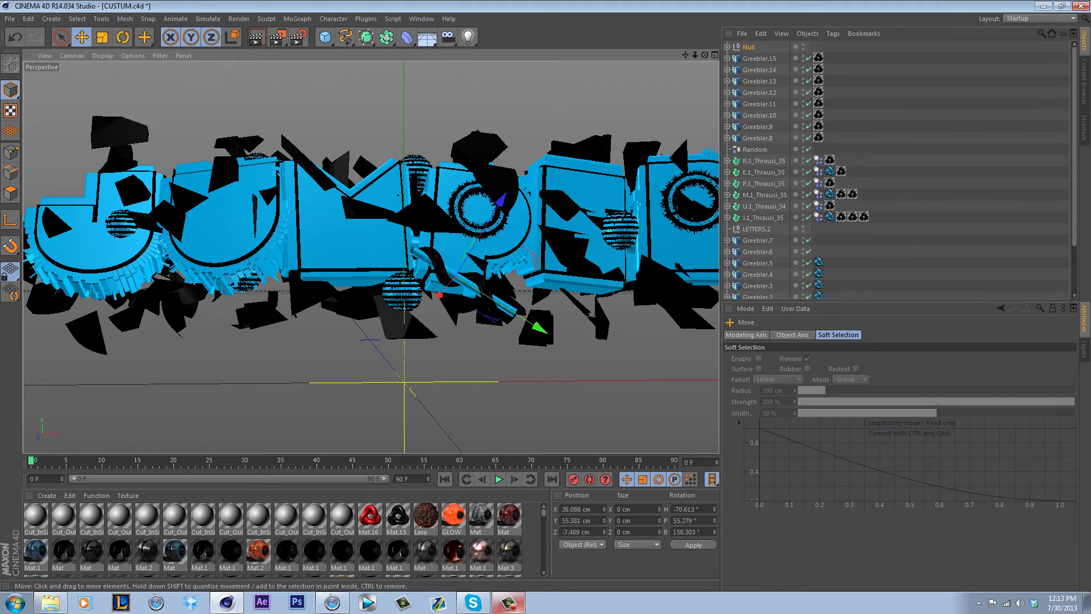
pyautogui.moveTo(704, 55); pyautogui.dragTo(662, 74)
pyautogui.keyDown('alt'); pyautogui.moveTo(370, 257); pyautogui.dragTo(371, 256); pyautogui.keyUp('alt')
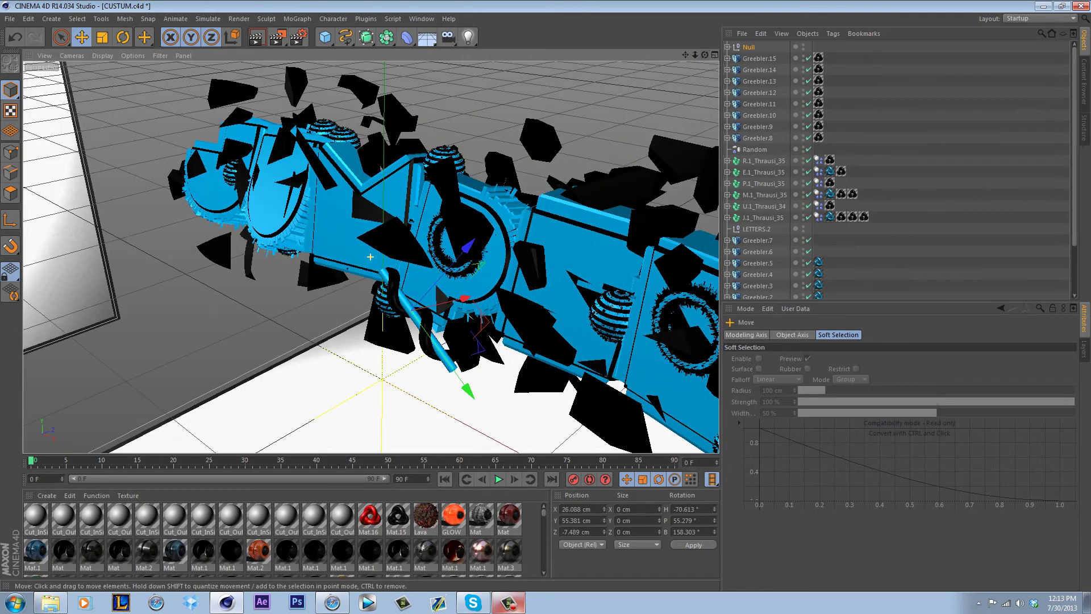
pyautogui.moveTo(457, 301); pyautogui.dragTo(528, 283)
pyautogui.moveTo(465, 321); pyautogui.dragTo(462, 308)
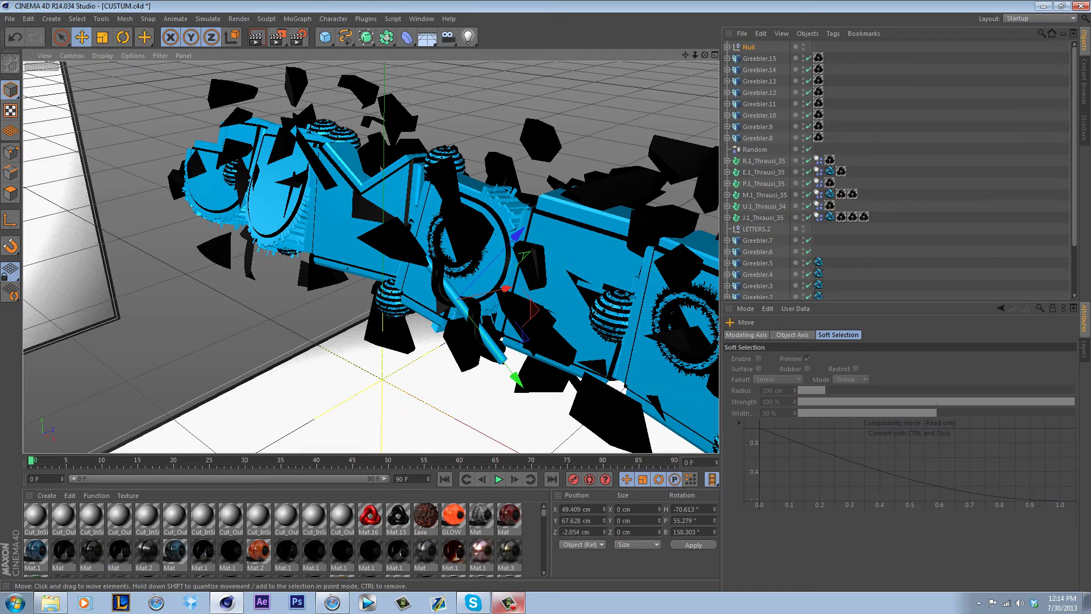
# Rotate the coiled cylinder group to about H -37.9°, P 60.5°, B 146.6° and move it to about X 48.7, Y 71.9, Z 8 cm.
pyautogui.moveTo(705, 55); pyautogui.dragTo(779, 34)
pyautogui.keyDown('alt'); pyautogui.moveTo(370, 256); pyautogui.dragTo(370, 257); pyautogui.keyUp('alt')
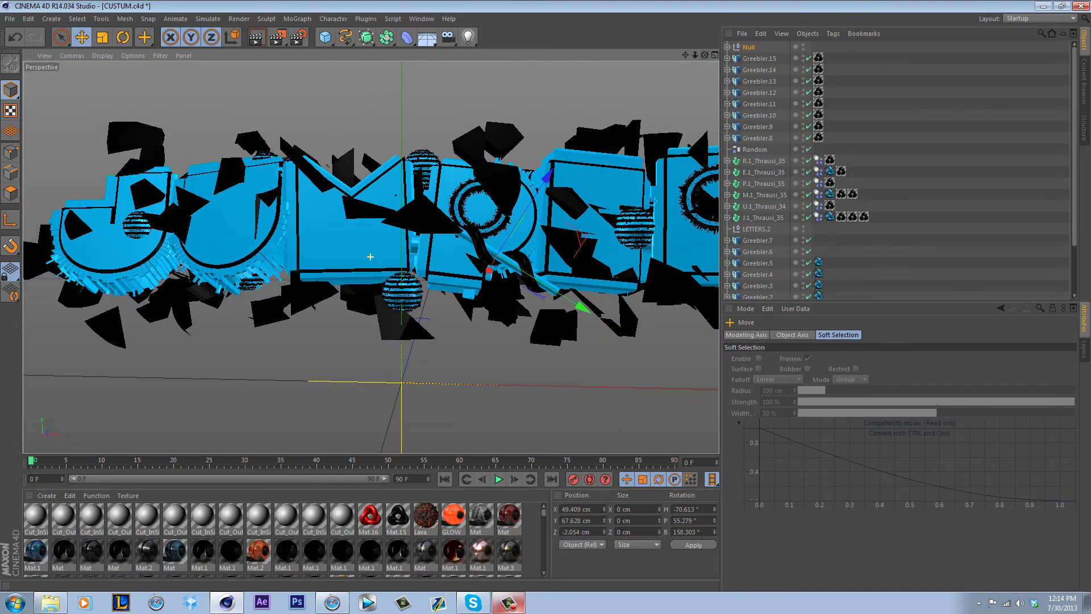
pyautogui.click(123, 37)
pyautogui.moveTo(497, 254); pyautogui.dragTo(534, 238)
pyautogui.moveTo(522, 278); pyautogui.dragTo(531, 282)
pyautogui.press('e')
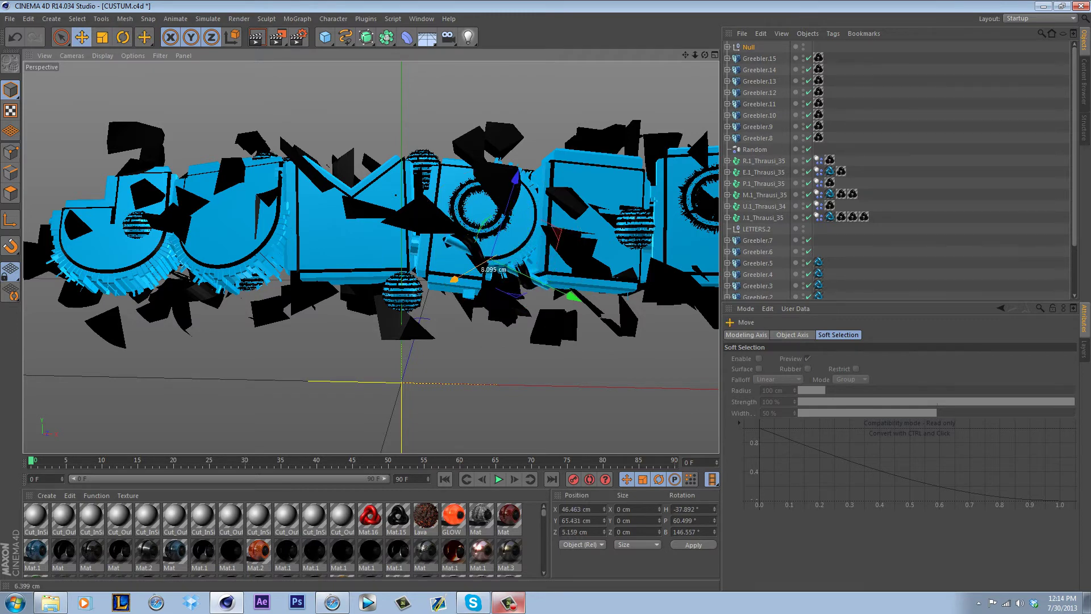
pyautogui.moveTo(516, 178); pyautogui.dragTo(519, 166)
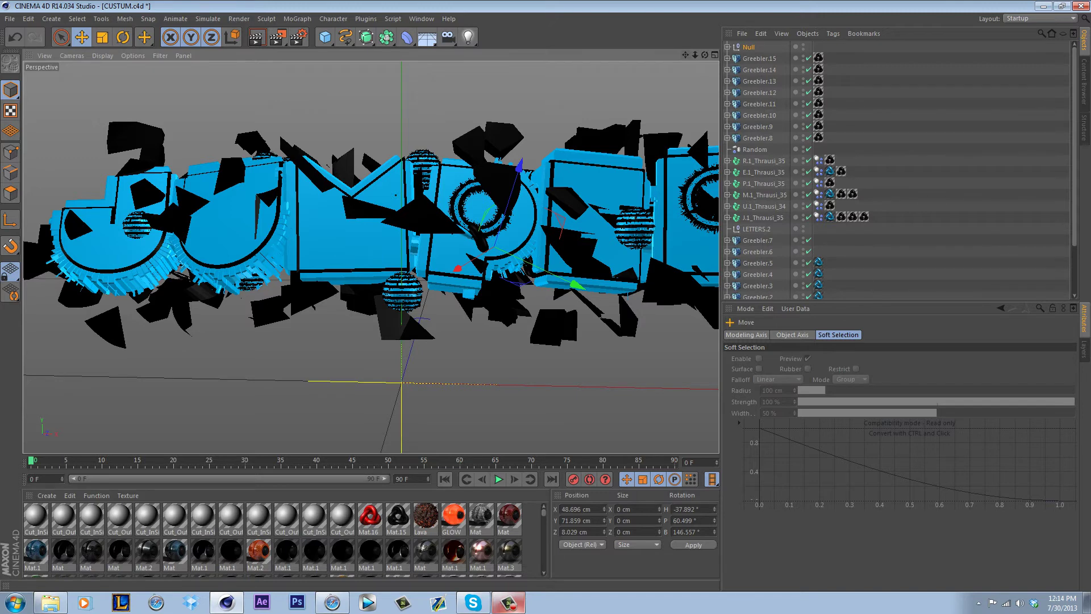
# Set the render's save file to jumper in the Text renders folder and render the lettering to the Picture Viewer.
pyautogui.moveTo(695, 55); pyautogui.dragTo(653, 55)
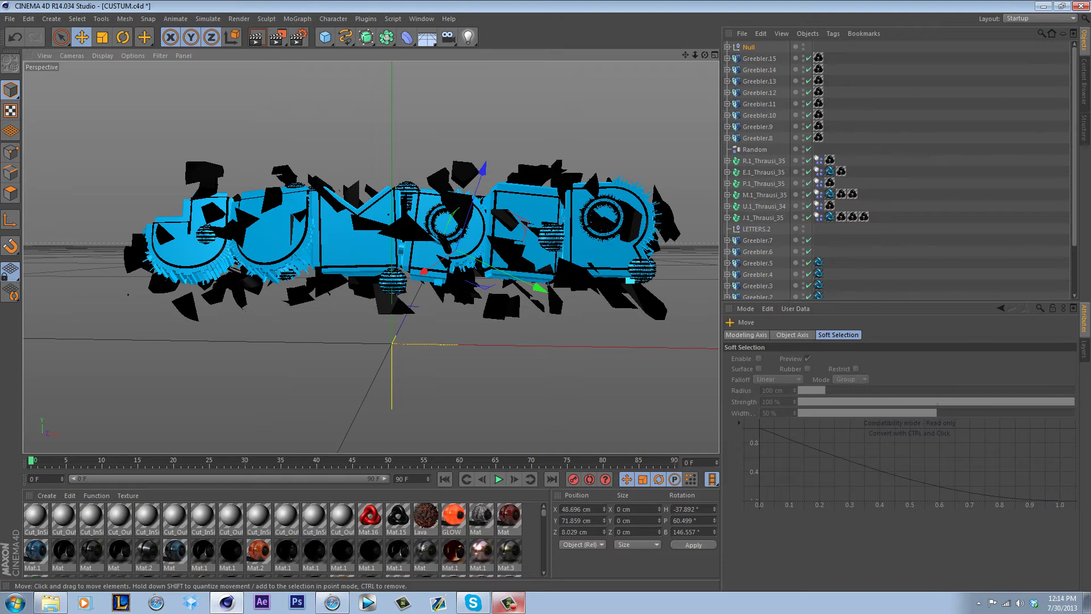
pyautogui.moveTo(704, 55)
pyautogui.mouseDown()
pyautogui.moveTo(683, 59)
pyautogui.moveTo(676, 78)
pyautogui.moveTo(678, 68)
pyautogui.moveTo(714, 65)
pyautogui.moveTo(699, 55)
pyautogui.moveTo(712, 55)
pyautogui.mouseUp()
pyautogui.click(298, 37)
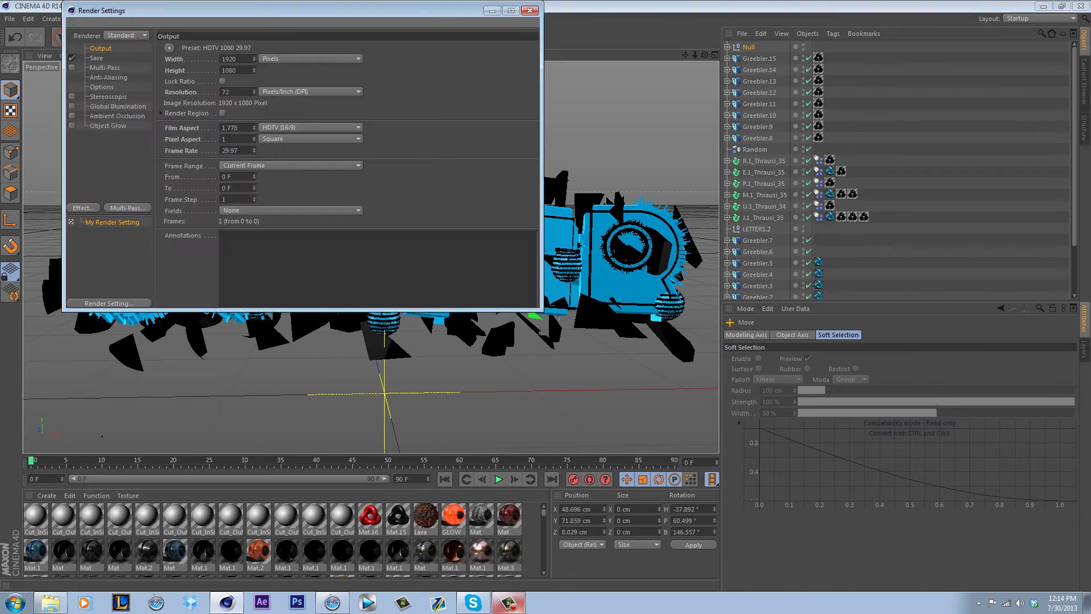
pyautogui.click(97, 58)
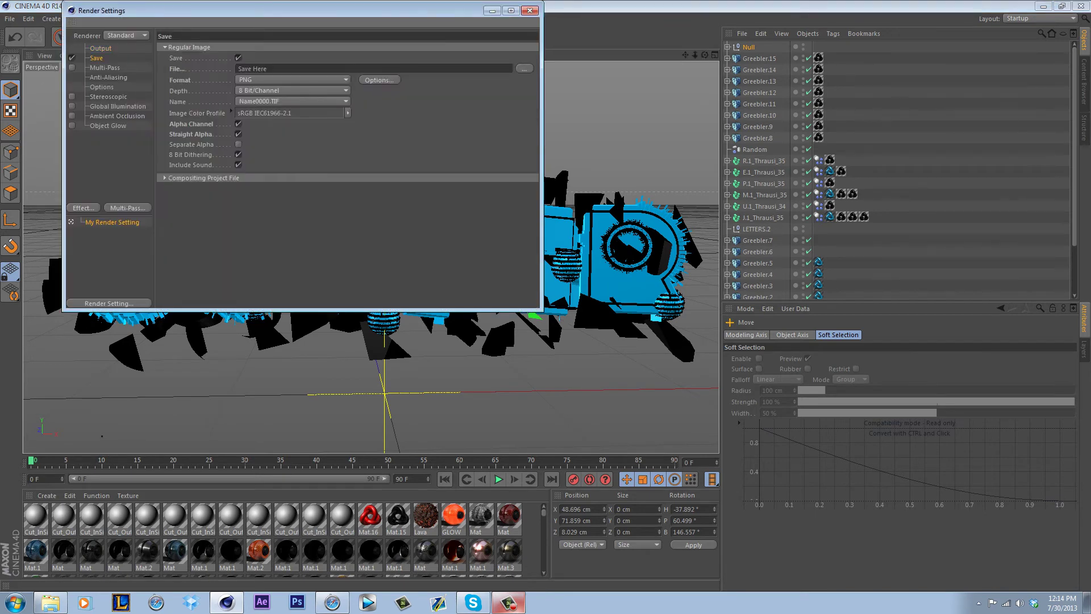
pyautogui.click(524, 69)
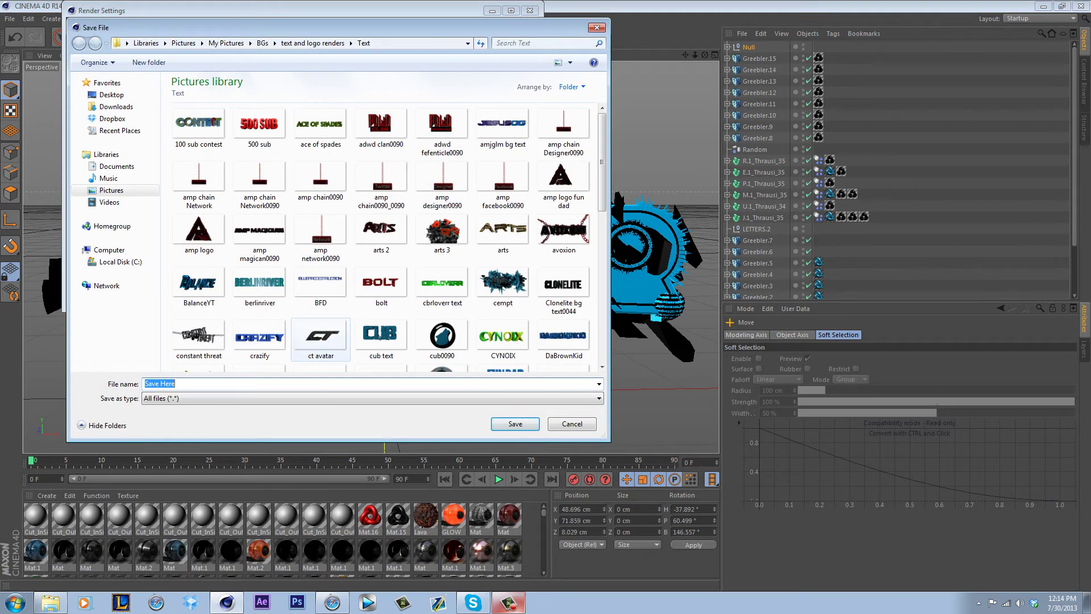
pyautogui.write('jumper')
pyautogui.press('Return')
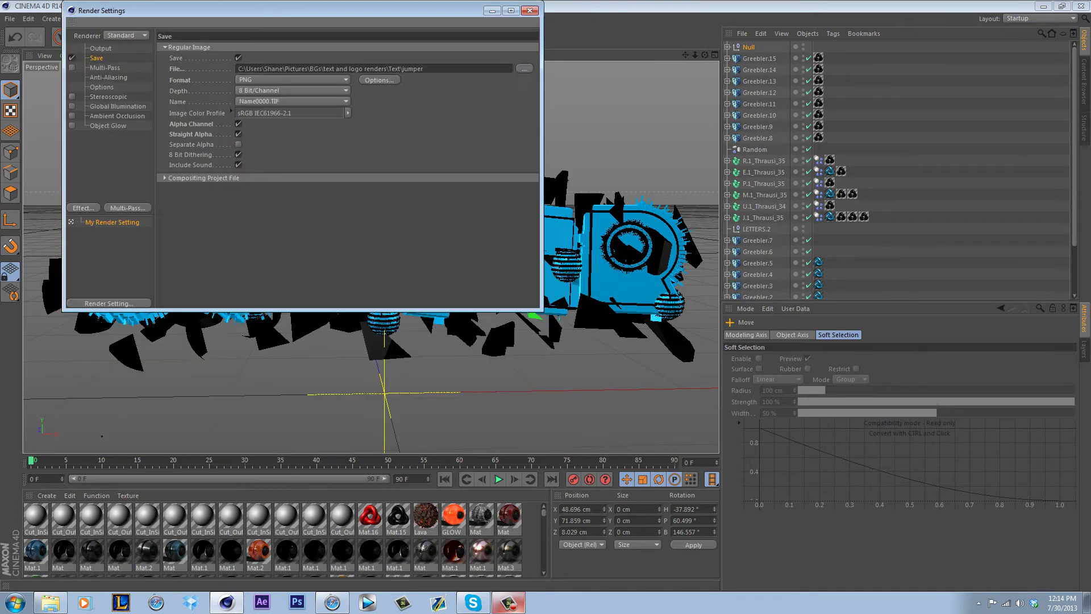
pyautogui.click(529, 10)
pyautogui.click(277, 37)
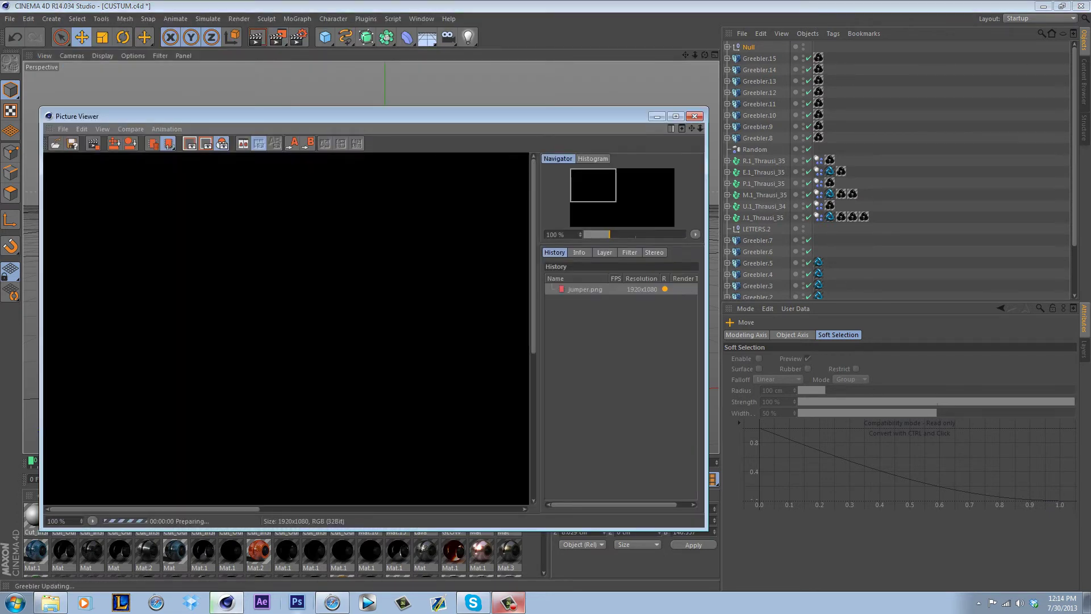
# Switch to Photoshop and open OneChannel 2013 Template by ZenX.psd from the graphics pack's Templates folder.
pyautogui.click(297, 602)
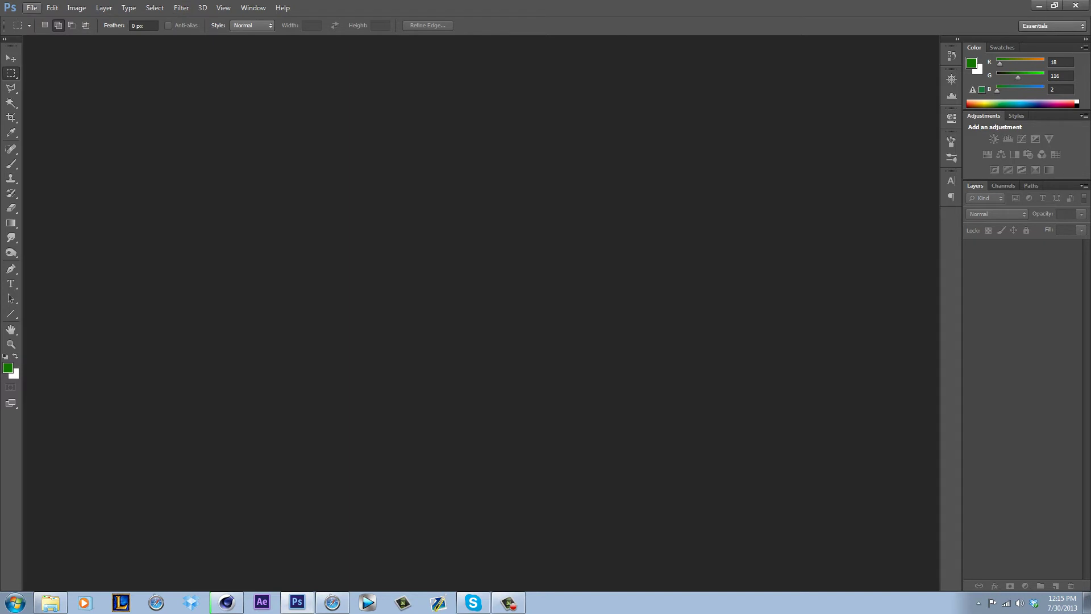
pyautogui.click(32, 8)
pyautogui.click(44, 30)
pyautogui.click(497, 240)
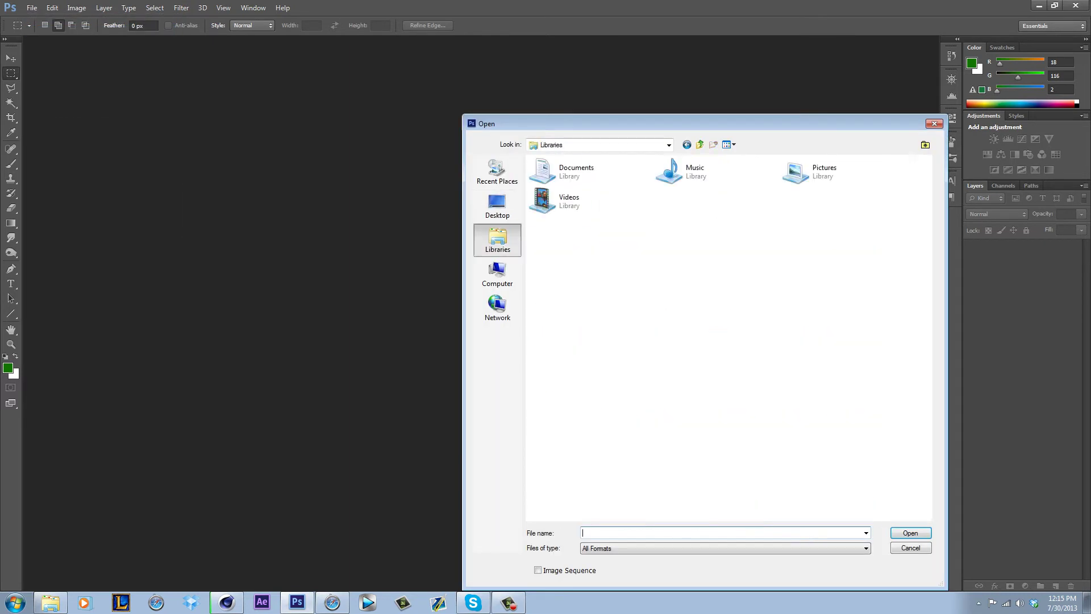
pyautogui.doubleClick(796, 171)
pyautogui.doubleClick(617, 190)
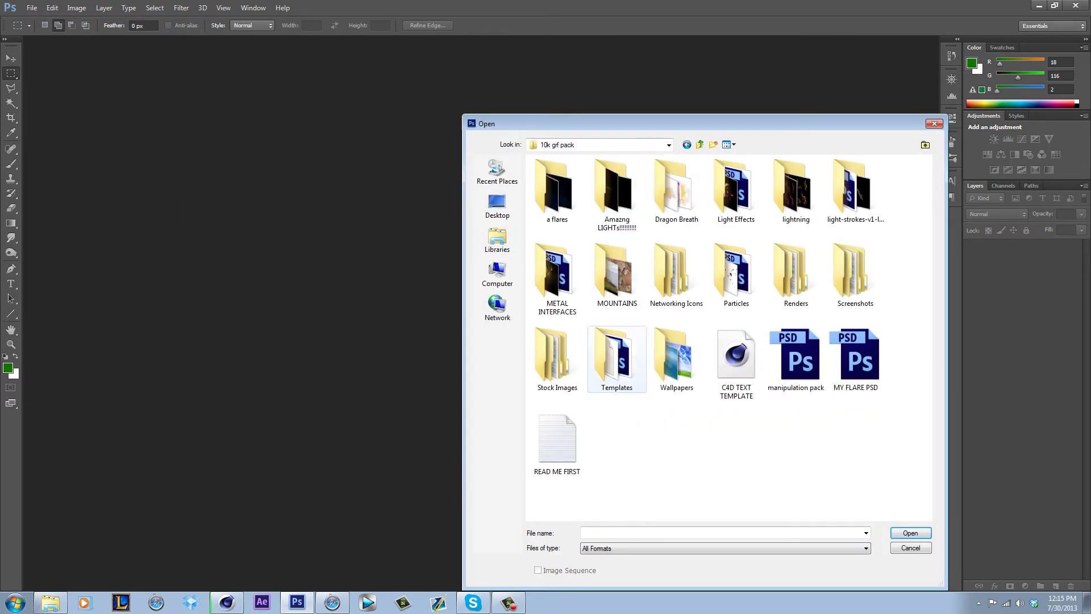
pyautogui.doubleClick(617, 359)
pyautogui.doubleClick(616, 193)
pyautogui.doubleClick(677, 193)
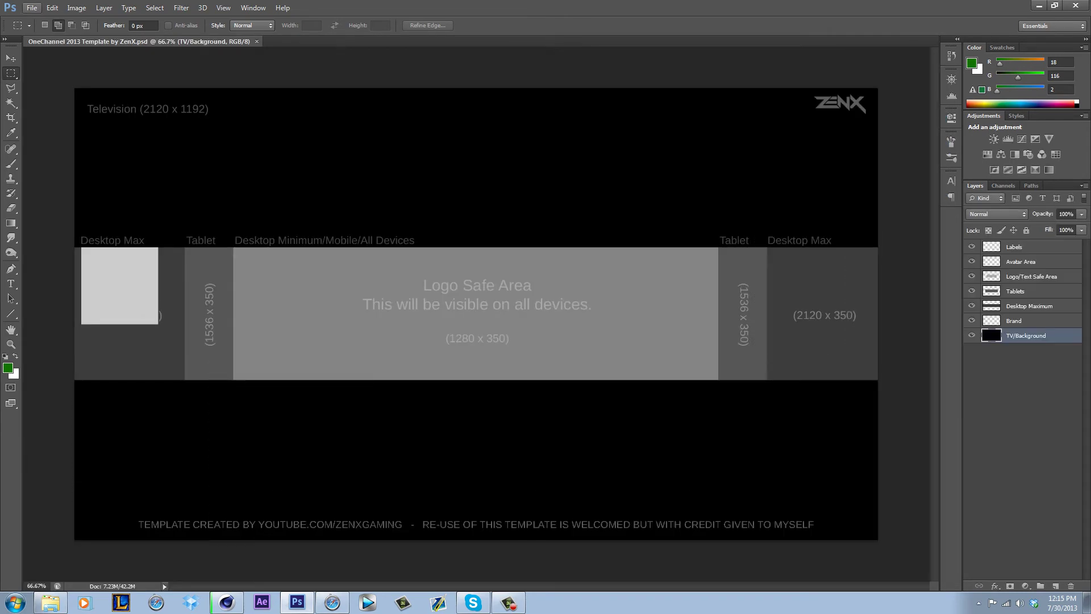
# Open the Reflect 1.5 Photoshop file from the Pictures library.
pyautogui.click(32, 8)
pyautogui.click(46, 31)
pyautogui.click(497, 240)
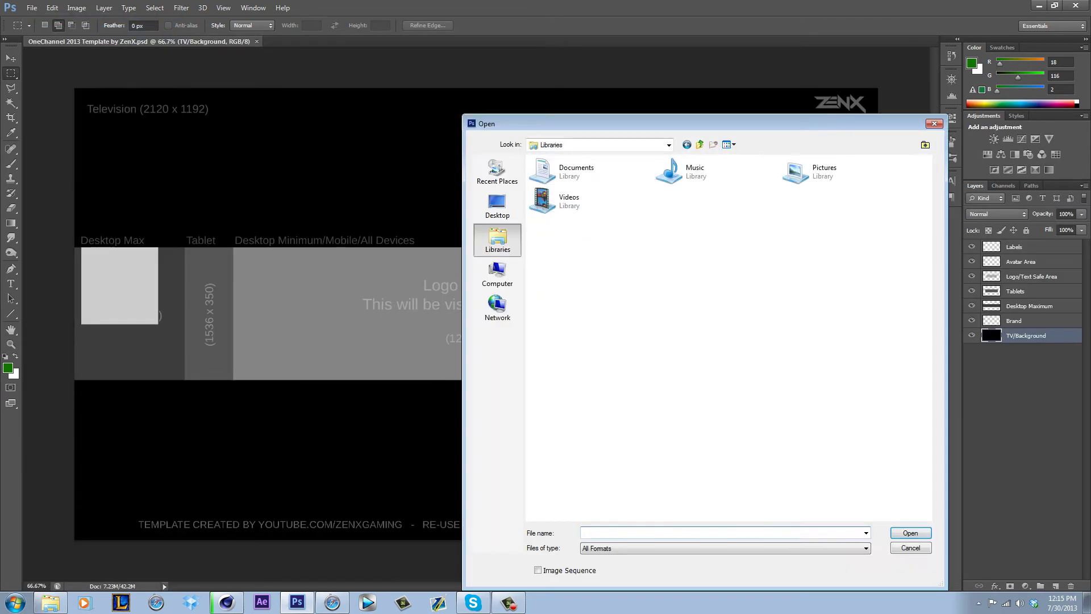
pyautogui.doubleClick(843, 172)
pyautogui.scroll(-3, 855, 273)
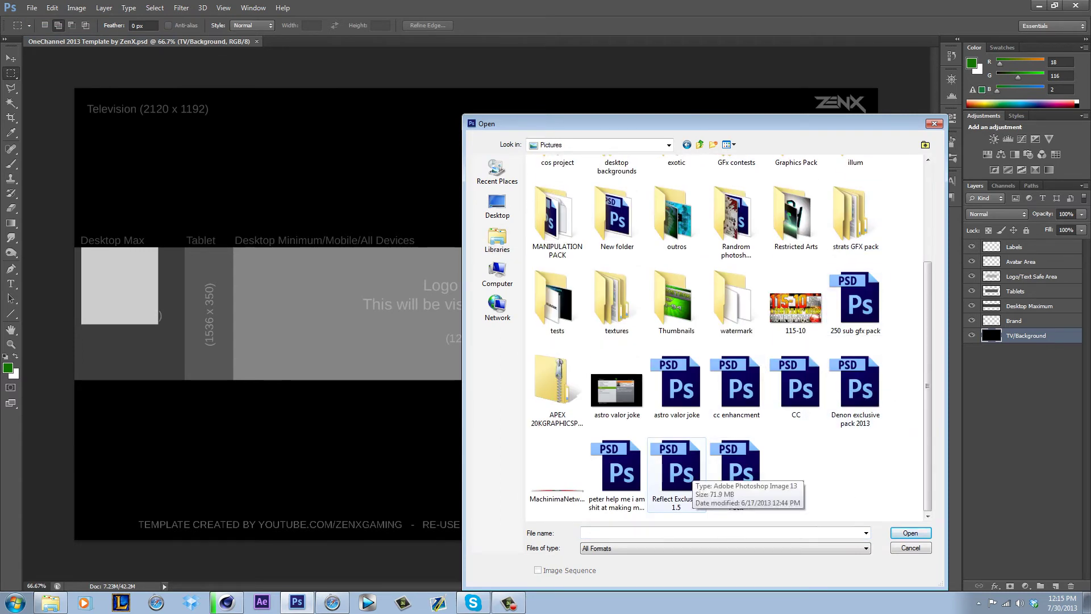
pyautogui.doubleClick(677, 475)
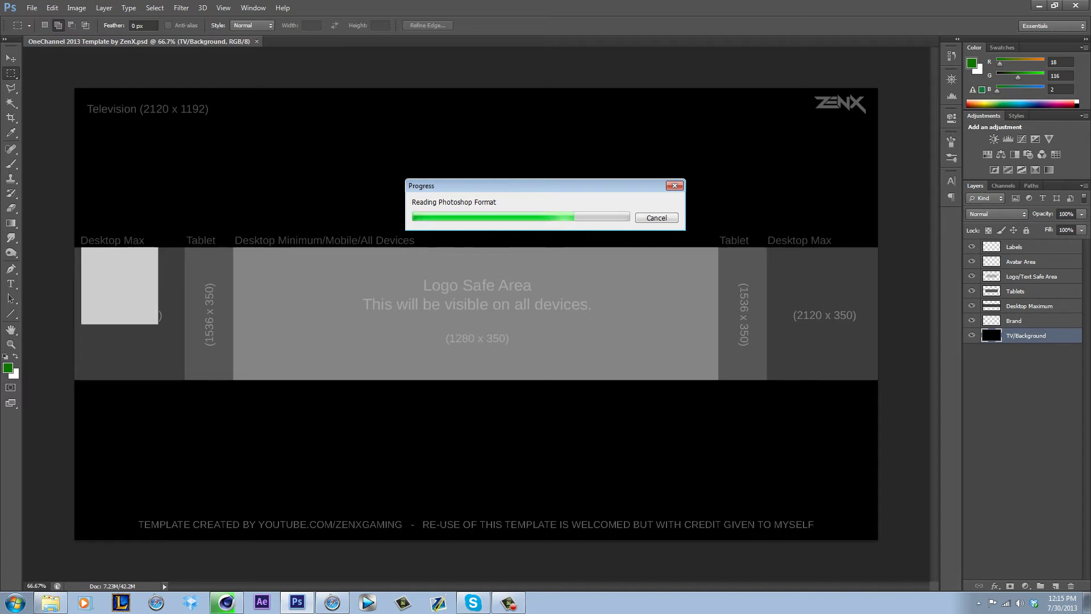
# Switch to Cinema 4D to check the whole jumper.png render in the Picture Viewer, and return to Photoshop.
pyautogui.click(227, 602)
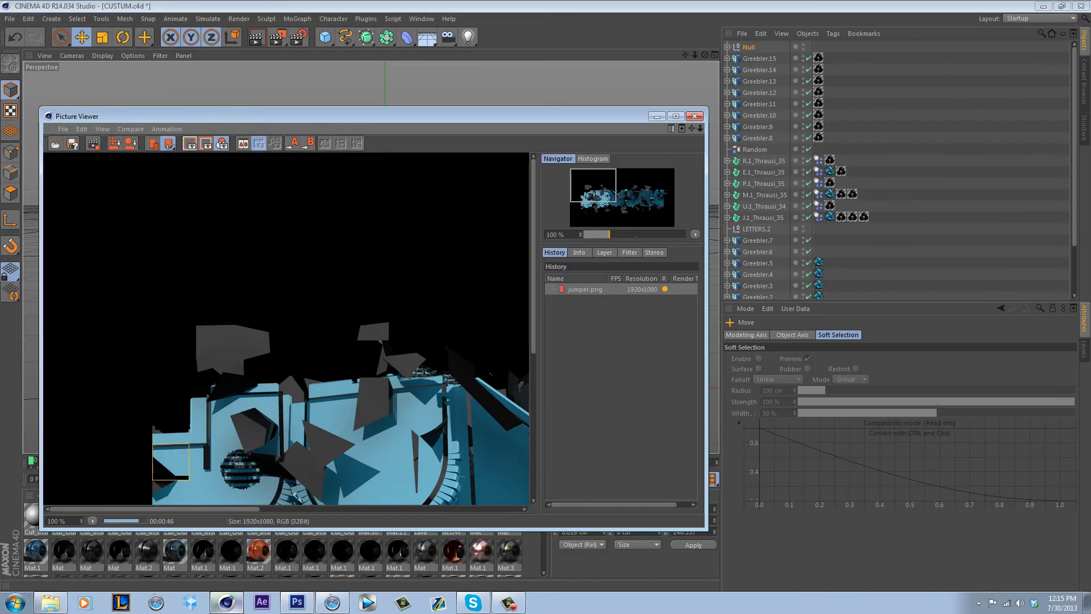
pyautogui.scroll(-3, 286, 329)
pyautogui.scroll(-1, 286, 328)
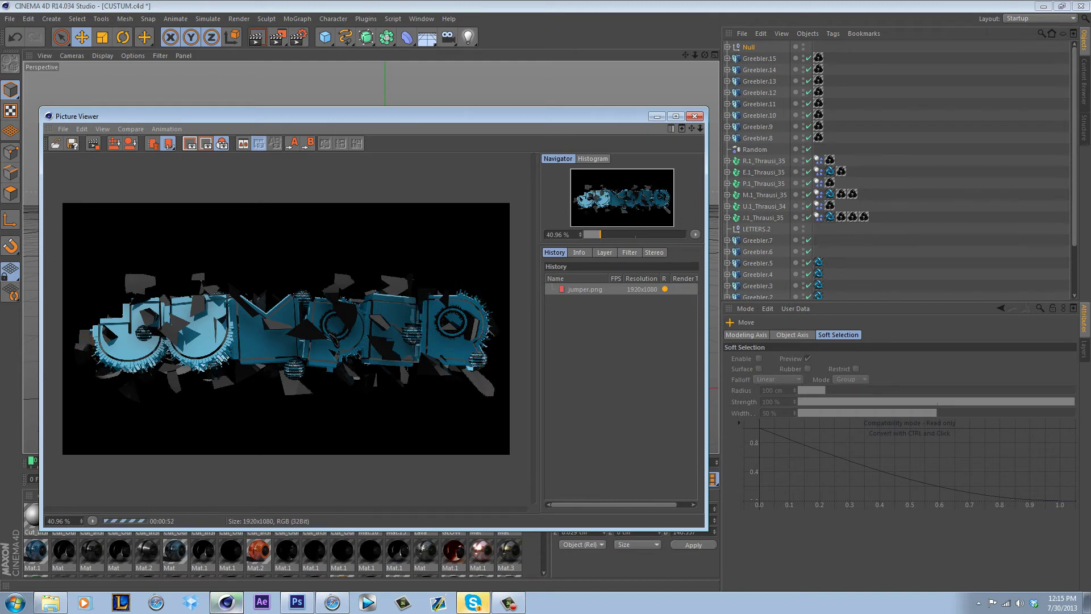
pyautogui.click(657, 116)
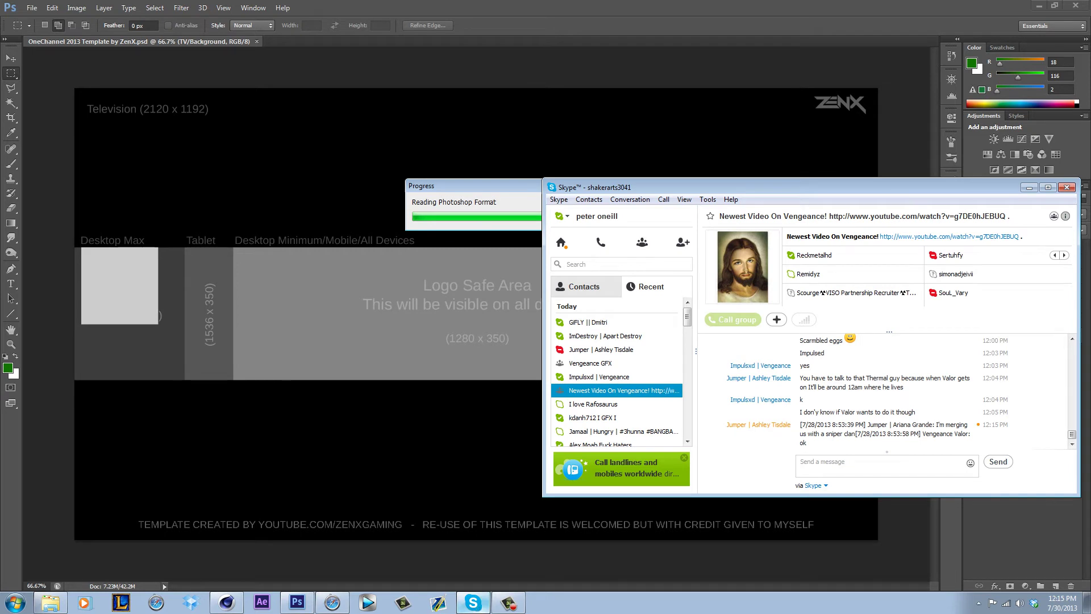
pyautogui.hotkey('alt', 'Tab')
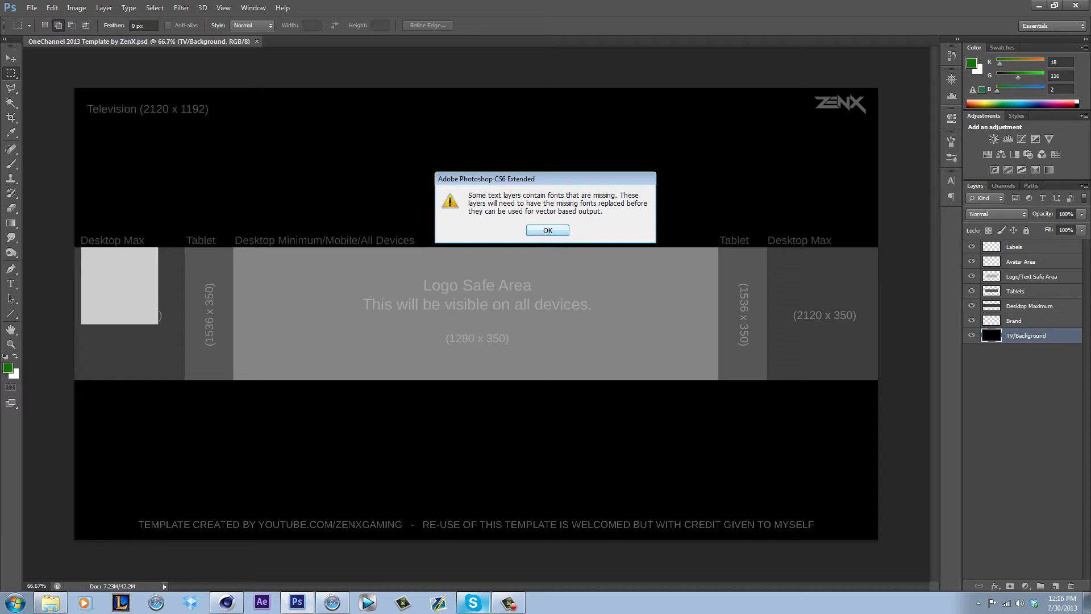
# Dismiss the missing-fonts alert and open Thanks for 150 Pack.psd from the My Pictures folder.
pyautogui.press('Return')
pyautogui.click(32, 8)
pyautogui.click(40, 30)
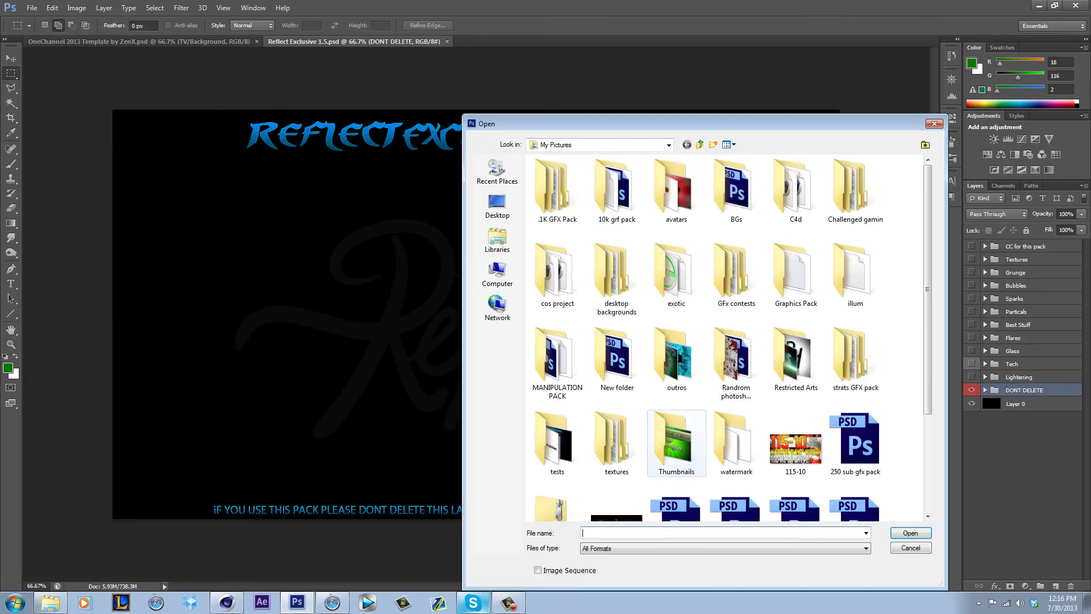
pyautogui.moveTo(927, 367); pyautogui.dragTo(927, 378)
pyautogui.scroll(-3, 732, 337)
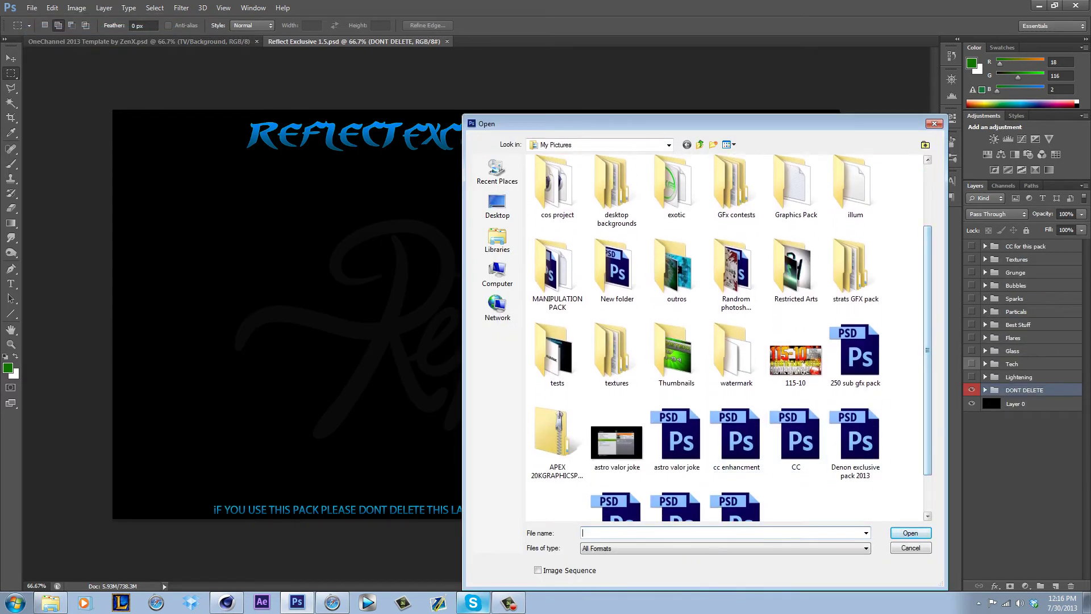
pyautogui.scroll(-2, 732, 337)
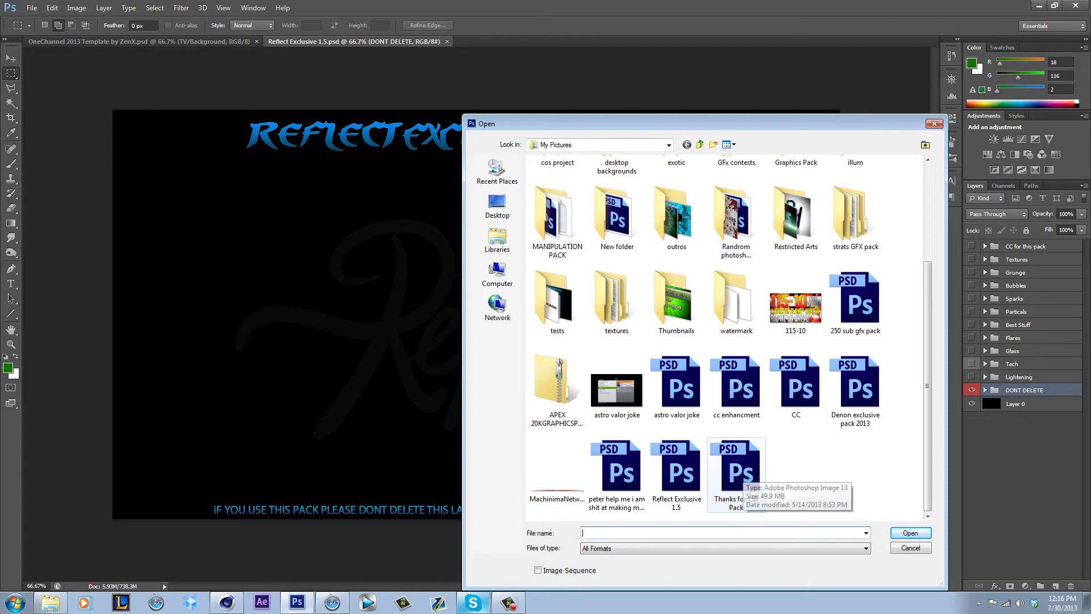
pyautogui.doubleClick(741, 470)
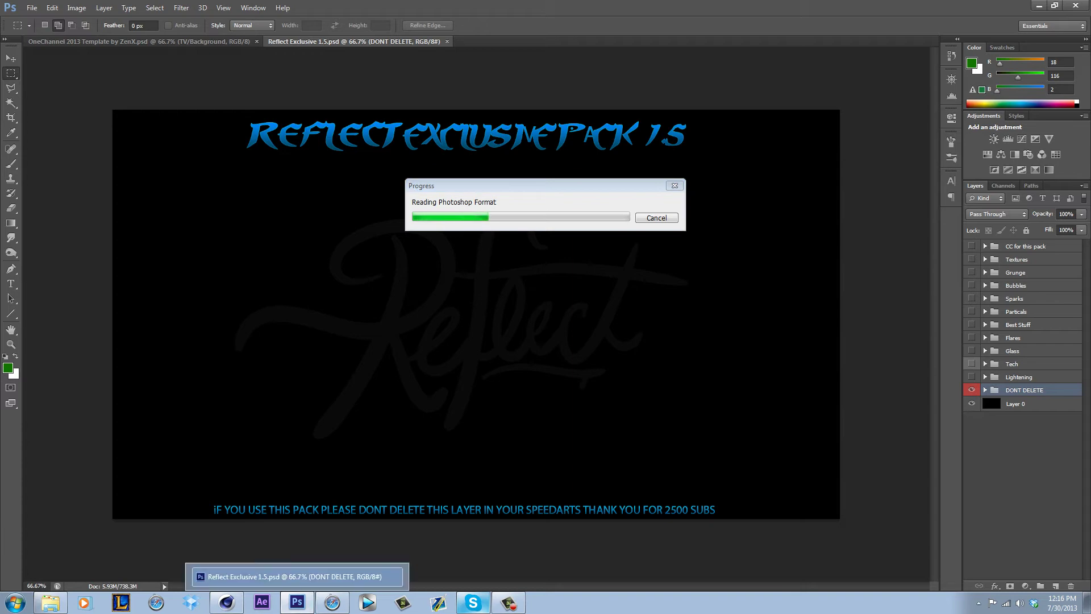
# Close the Fudge Lightrooms Pack folder window, minimize the Skype window, and return to Photoshop.
pyautogui.click(226, 602)
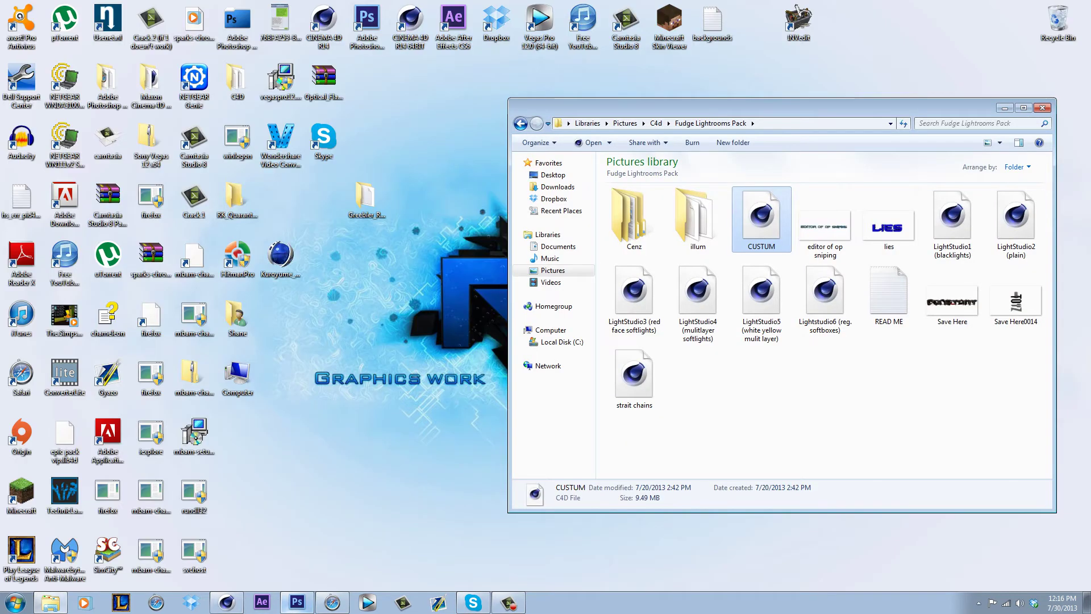
pyautogui.click(1042, 108)
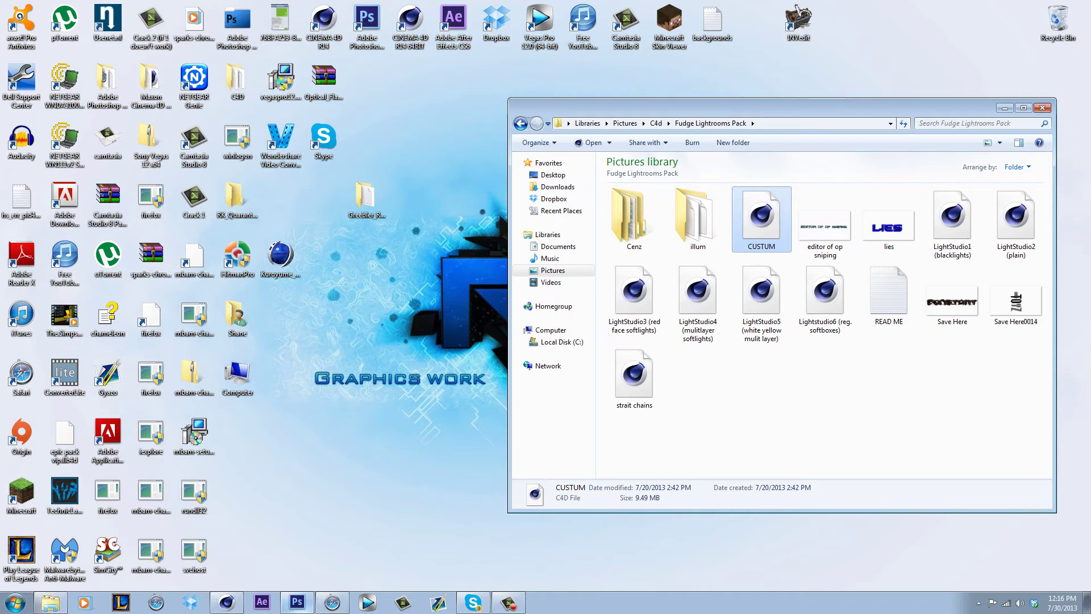
pyautogui.click(296, 602)
pyautogui.click(473, 602)
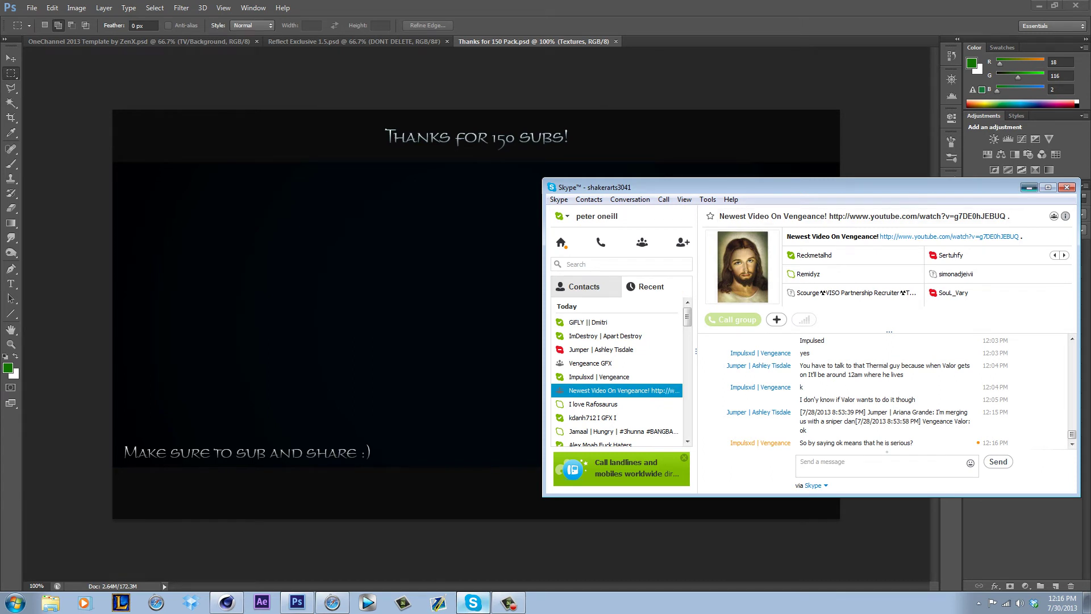
pyautogui.click(1029, 187)
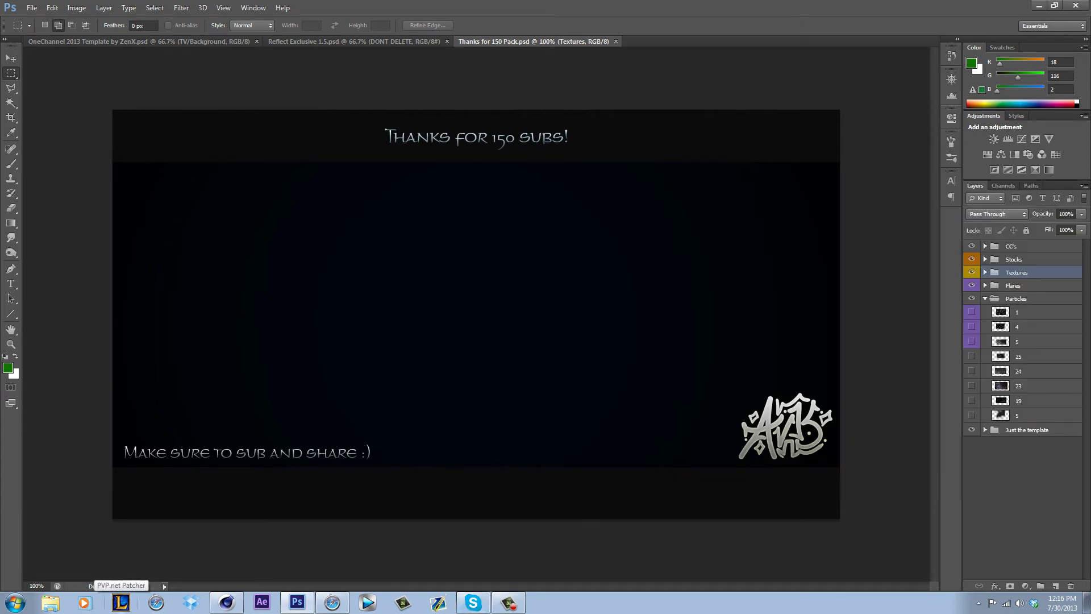
# Leave only TV/Background visible in the OneChannel template and copy the CC for this pack group into it from Reflect Exclusive 1.5.psd.
pyautogui.click(139, 42)
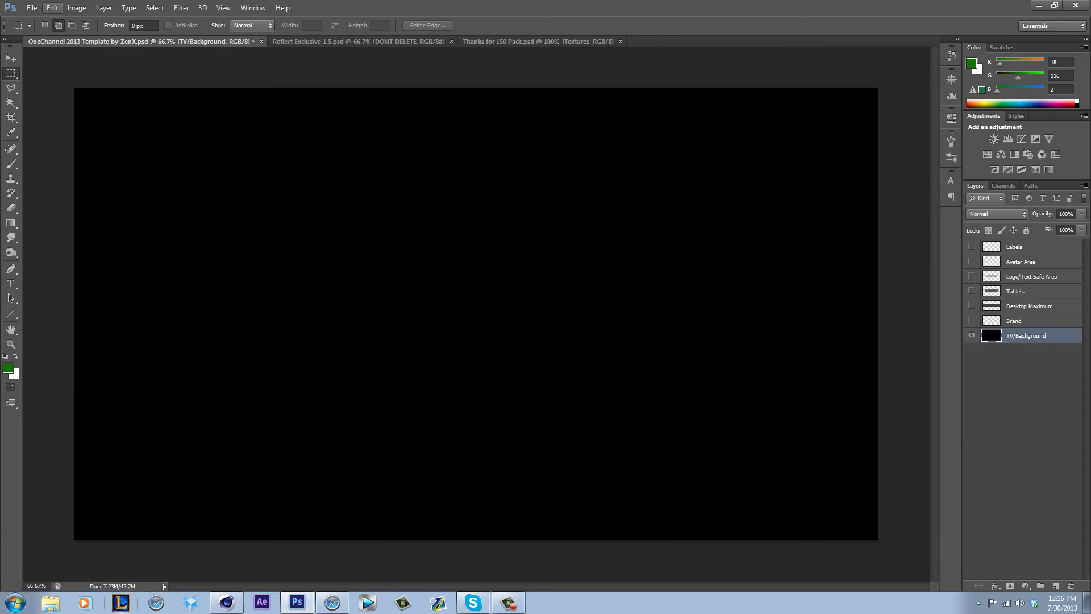
pyautogui.click(31, 7)
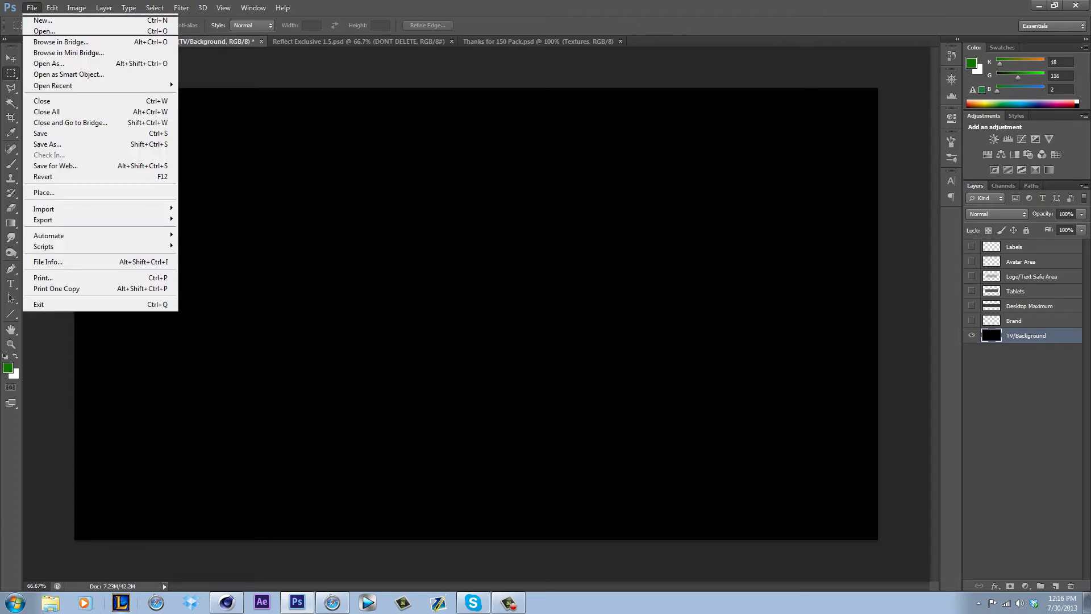
pyautogui.click(358, 41)
pyautogui.click(1026, 246)
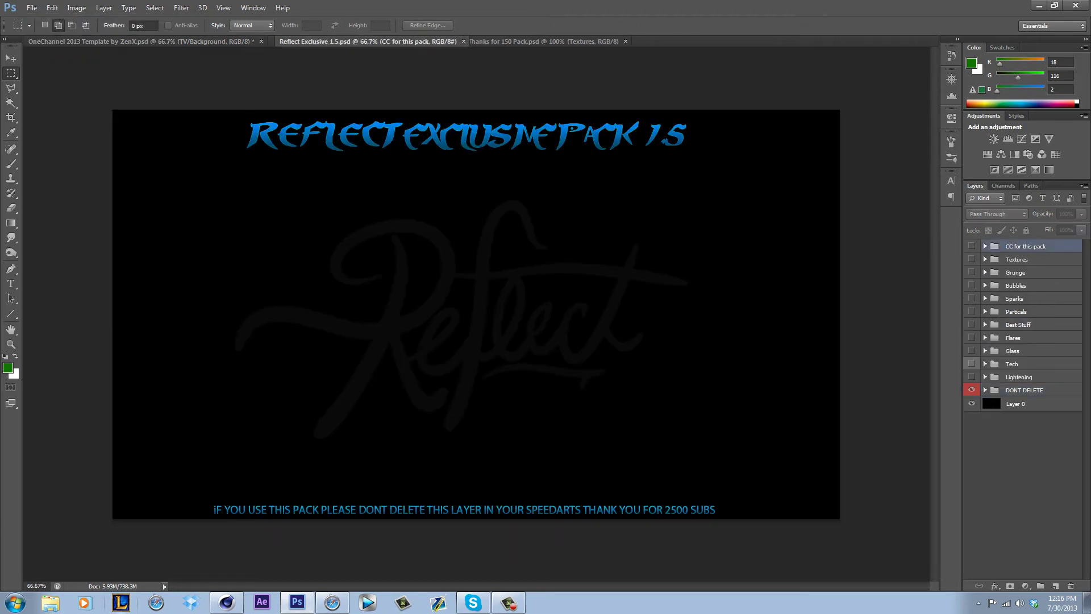
pyautogui.moveTo(355, 41); pyautogui.dragTo(431, 93)
pyautogui.click(273, 222)
pyautogui.click(403, 197)
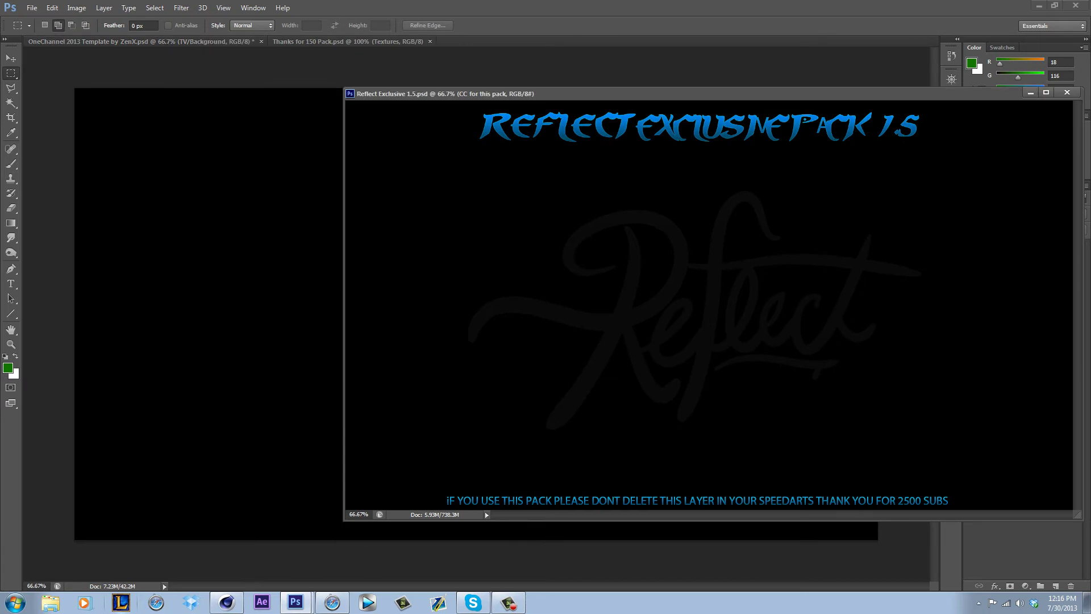
pyautogui.moveTo(403, 197); pyautogui.dragTo(262, 224)
pyautogui.press('v')
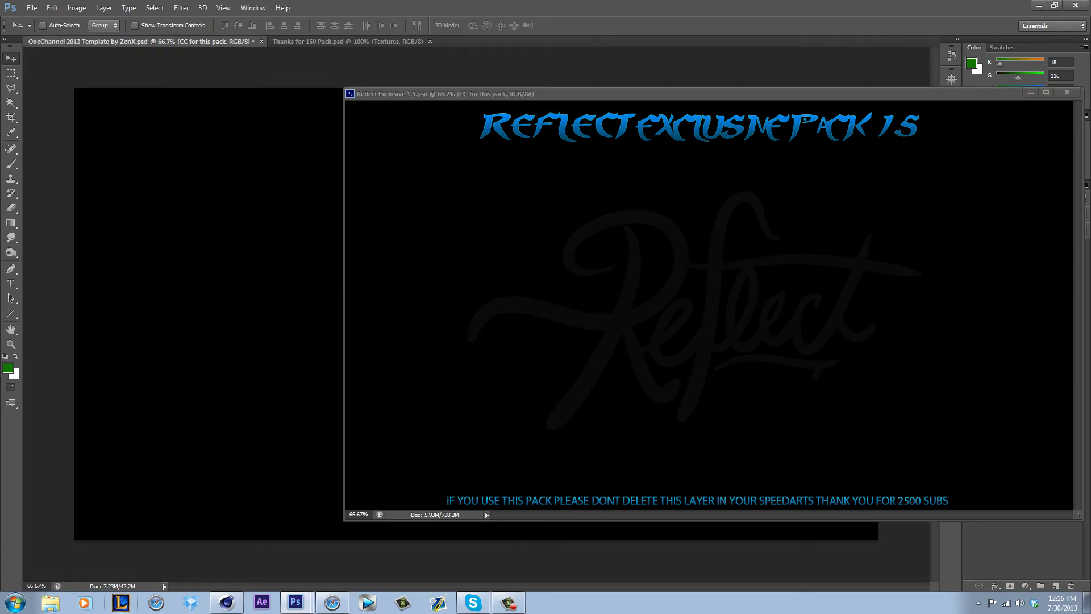
pyautogui.click(1030, 93)
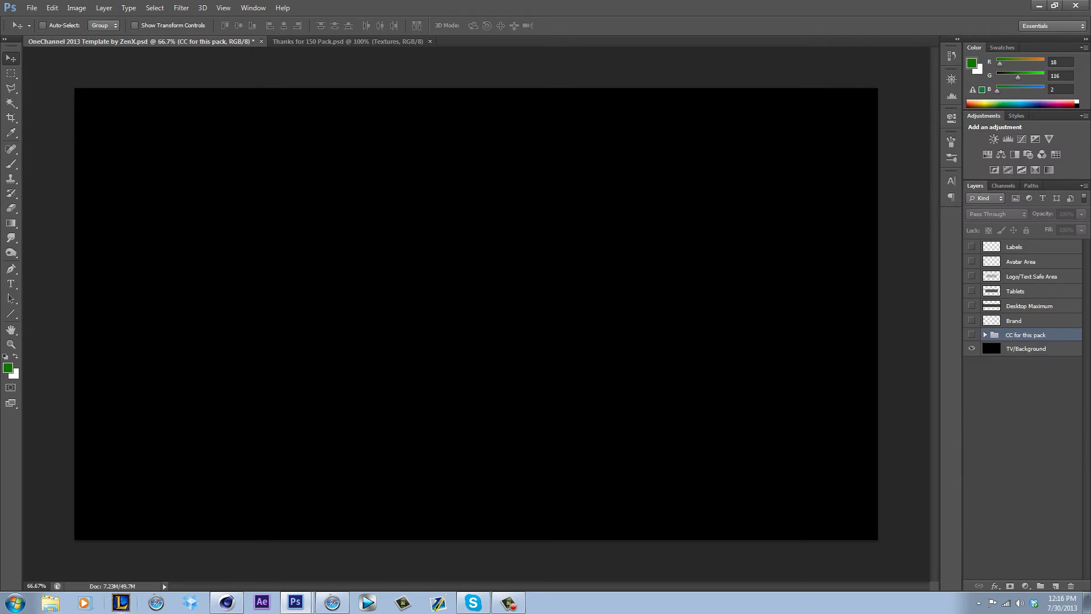
# Move the CC for this pack group above all template layers and delete the layers from Labels through Brand.
pyautogui.moveTo(1022, 335); pyautogui.dragTo(1025, 248)
pyautogui.click(1023, 261)
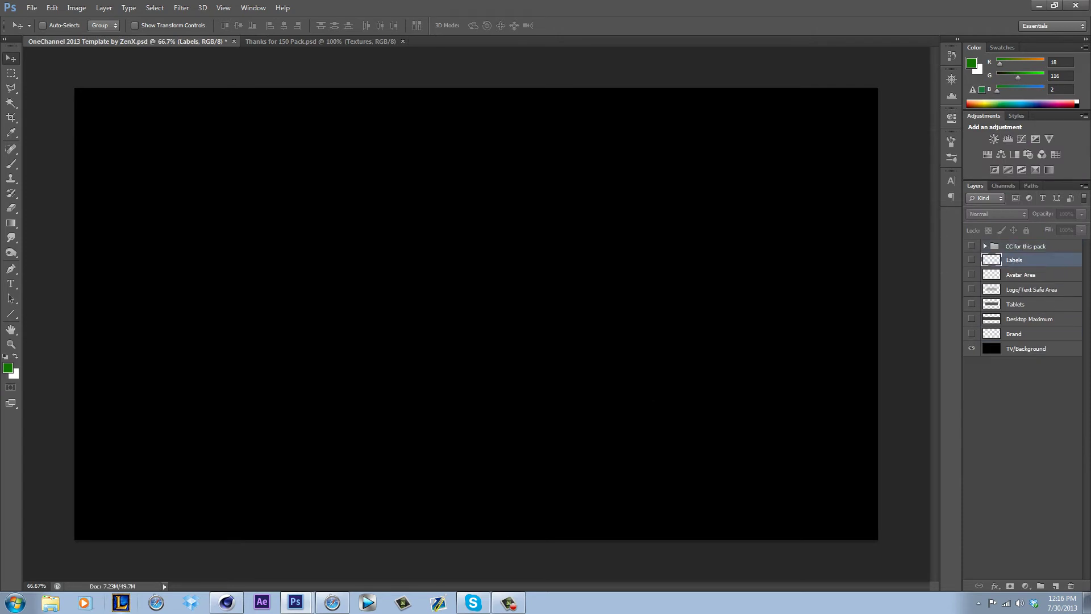
pyautogui.keyDown('shift'); pyautogui.click(1022, 334); pyautogui.keyUp('shift')
pyautogui.press('Delete')
# Collapse the Particles group in Thanks for 150 Pack.psd, leaving the group visible.
pyautogui.hotkey('ctrl', 'Tab')
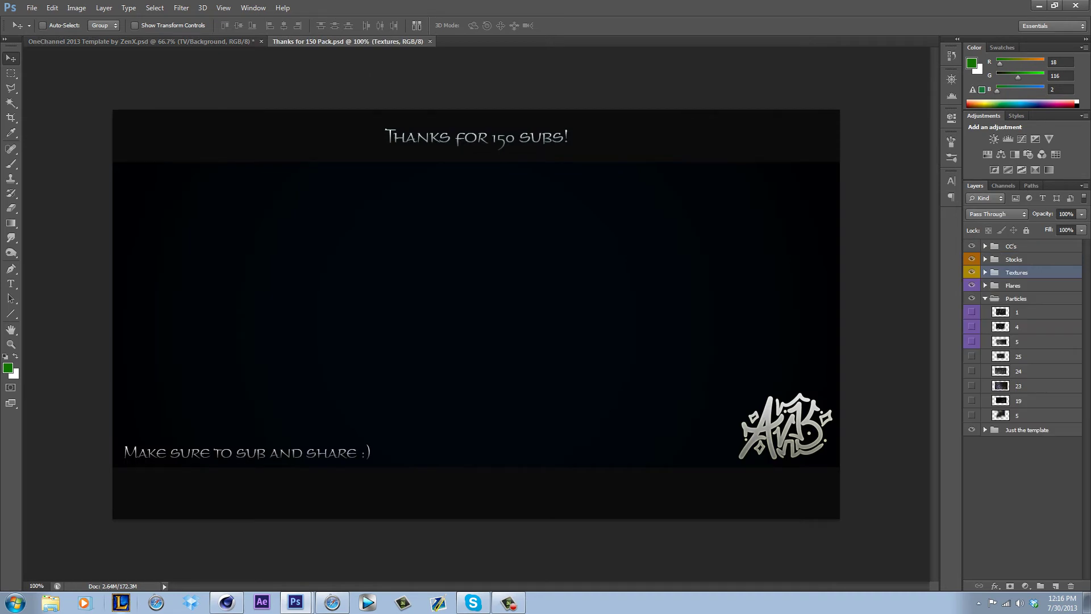
pyautogui.click(972, 299)
pyautogui.click(985, 298)
pyautogui.click(972, 298)
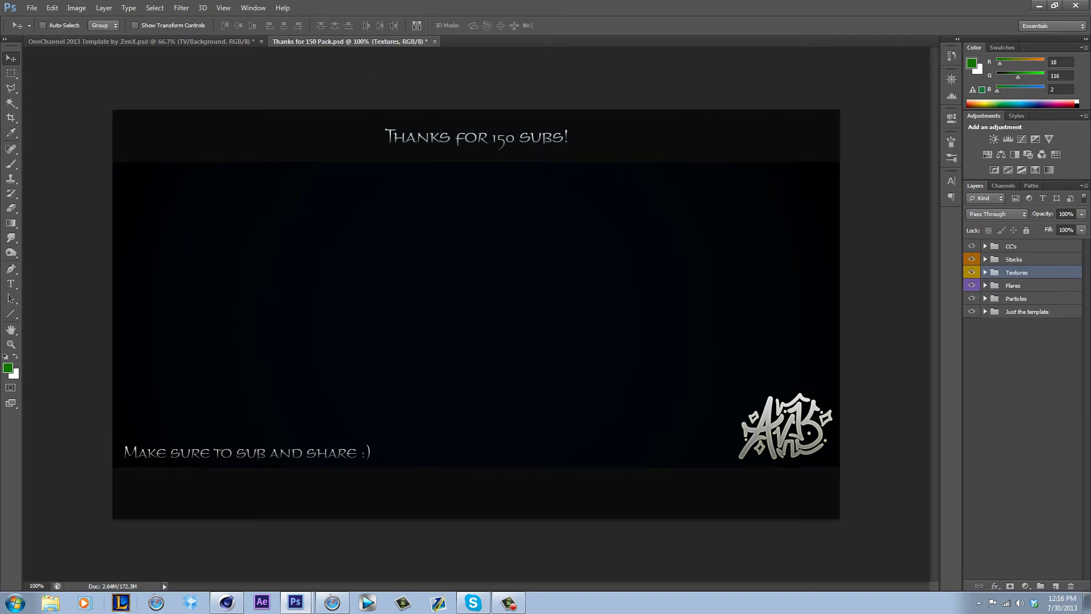
# Return to the OneChannel template and browse for a file to open in the Text folder under BGs, text and logo renders.
pyautogui.click(181, 42)
pyautogui.click(32, 8)
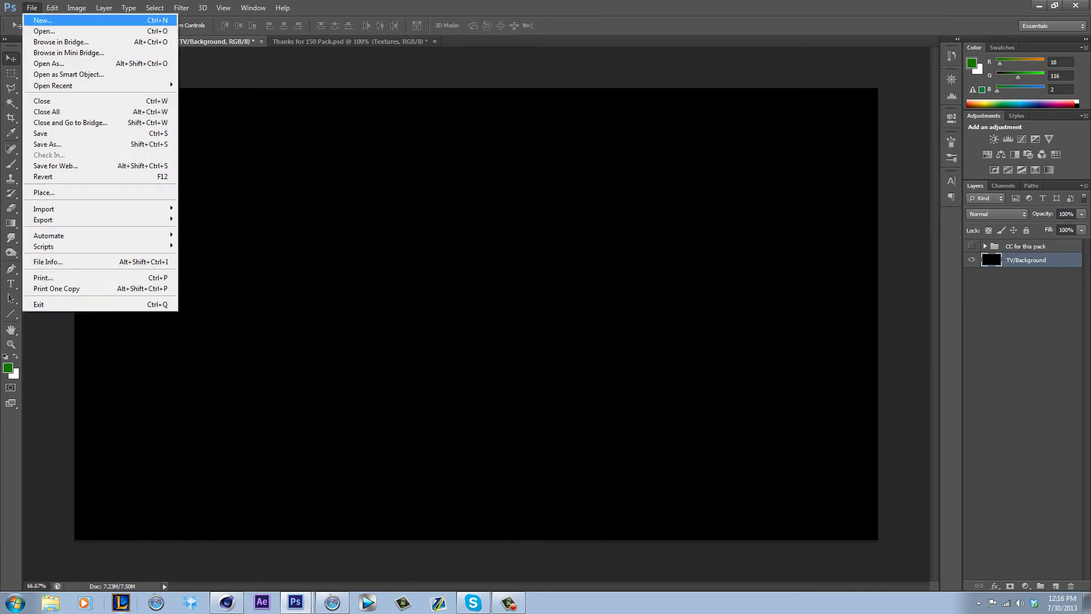
pyautogui.click(45, 31)
pyautogui.doubleClick(736, 191)
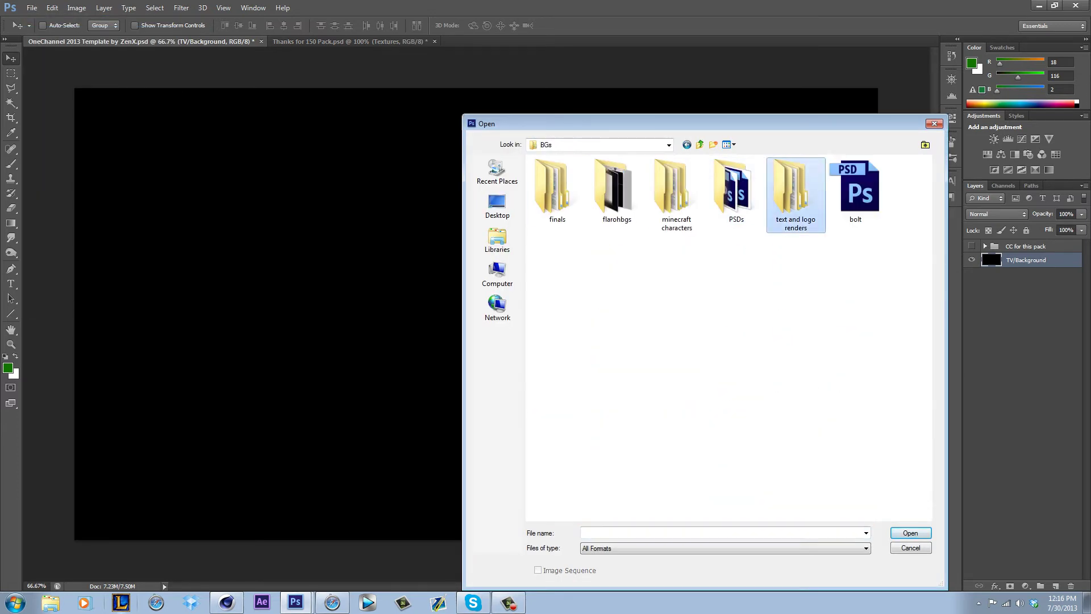
pyautogui.doubleClick(796, 192)
pyautogui.press('t')
pyautogui.press('Return')
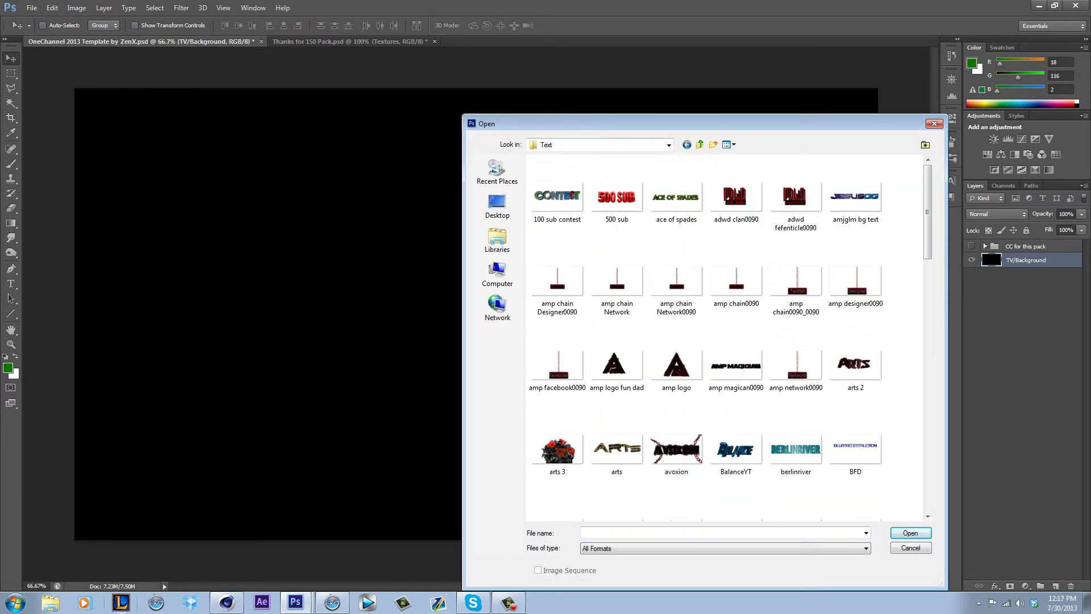
# Choose jumper.png as the file to open and locate its thumbnail among the text renders.
pyautogui.scroll(-2, 983, 242)
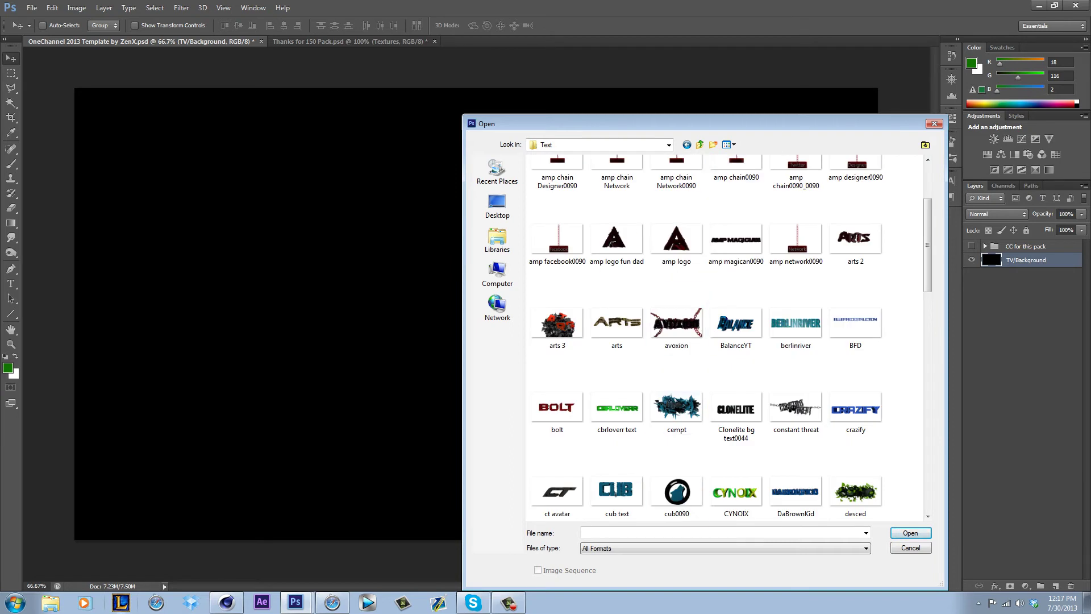
pyautogui.write('j')
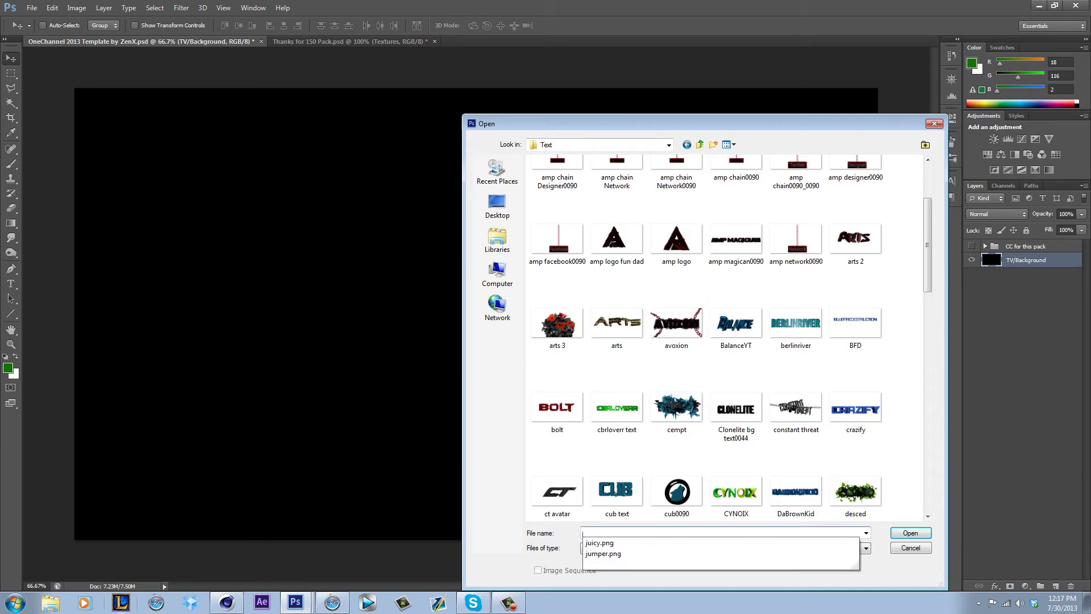
pyautogui.press('Down')
pyautogui.press('Down')
pyautogui.press('Return')
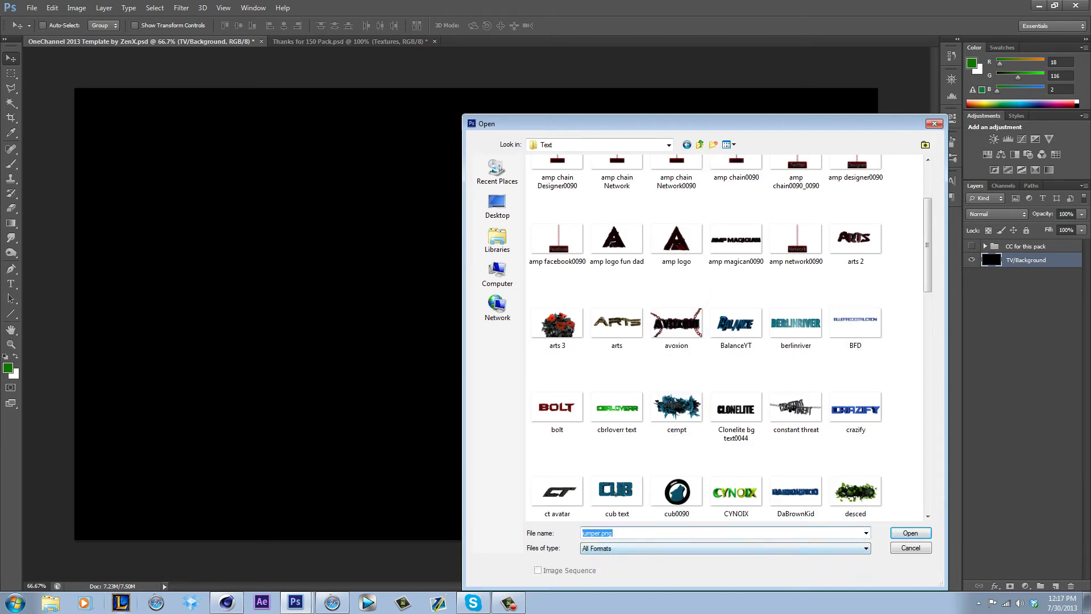
pyautogui.click(733, 533)
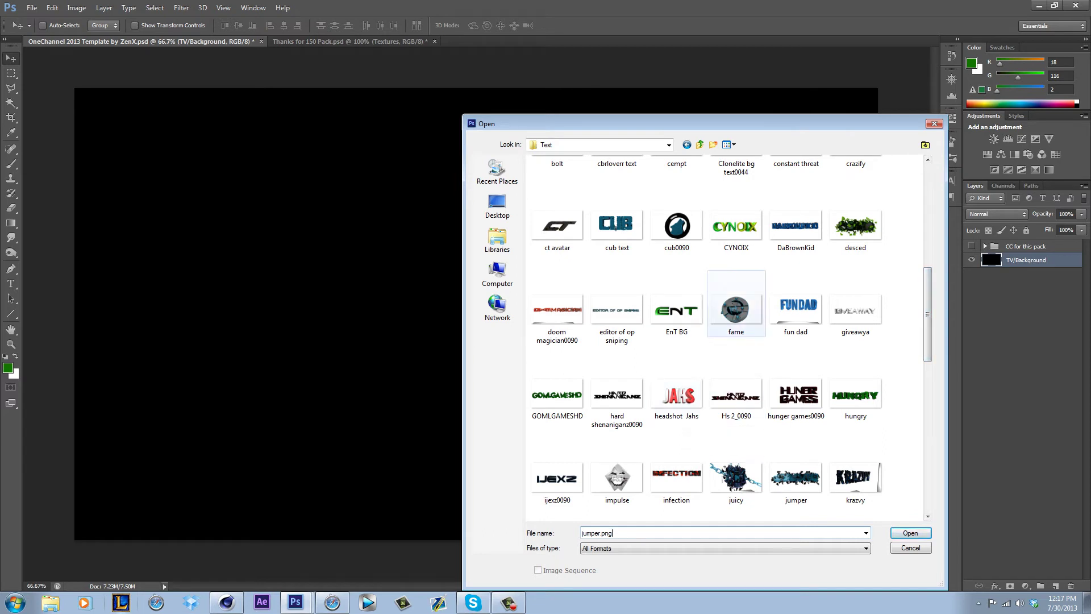
pyautogui.scroll(-2, 736, 307)
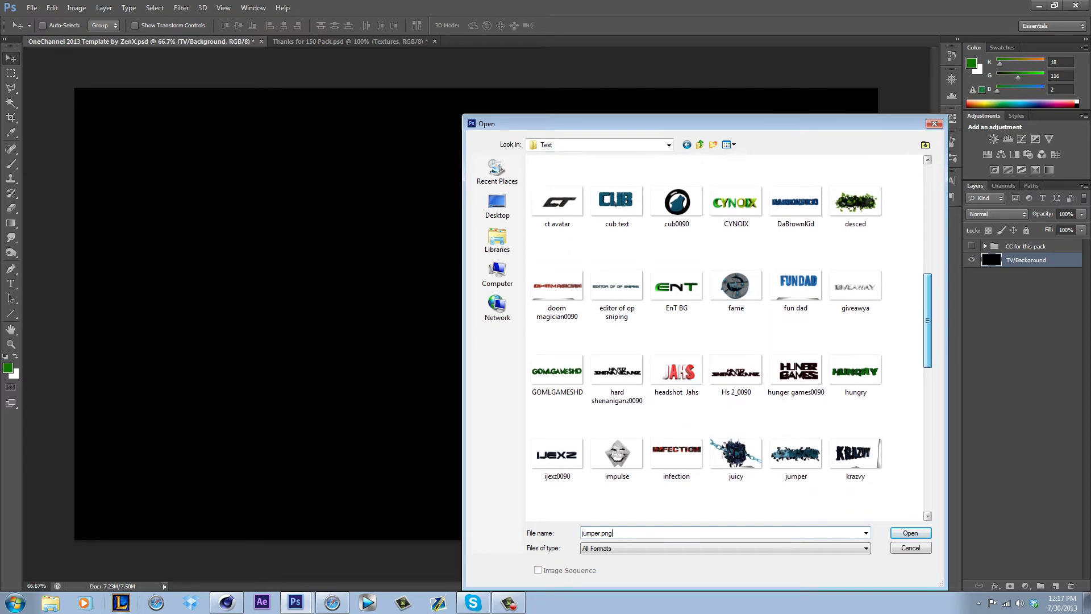
pyautogui.scroll(-2, 736, 307)
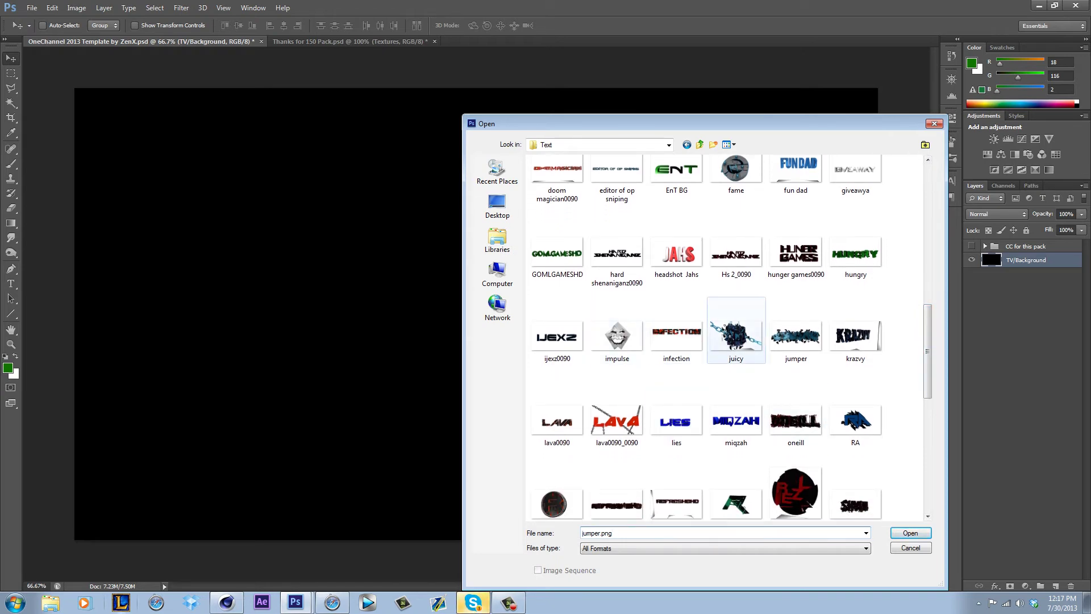
# Open jumper.png, copy its text artwork into the OneChannel 2013 template above the TV/Background layer, and close the source image.
pyautogui.doubleClick(796, 337)
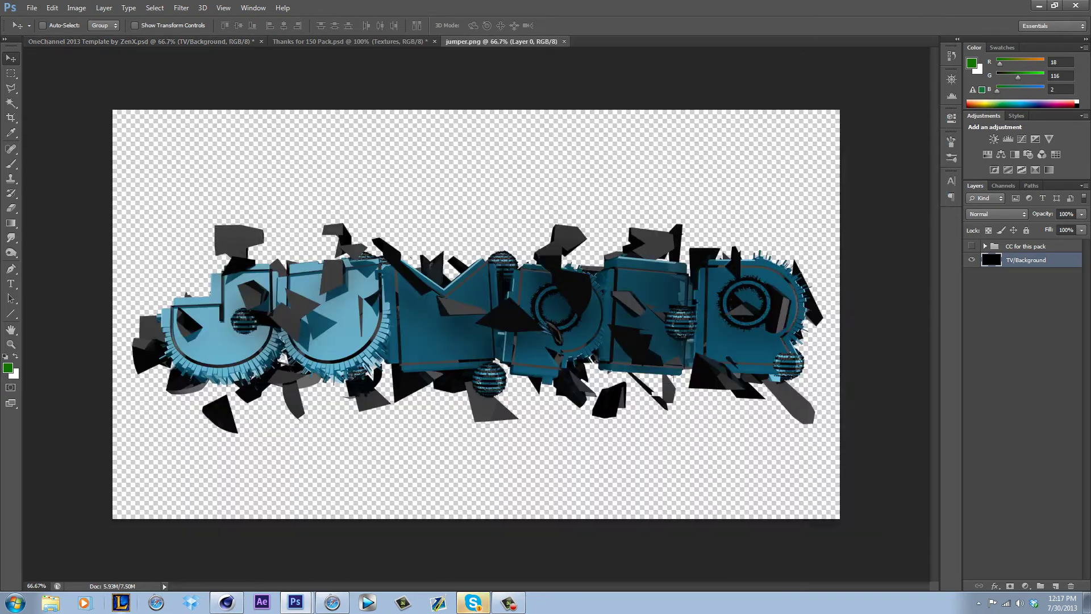
pyautogui.moveTo(489, 41); pyautogui.dragTo(493, 61)
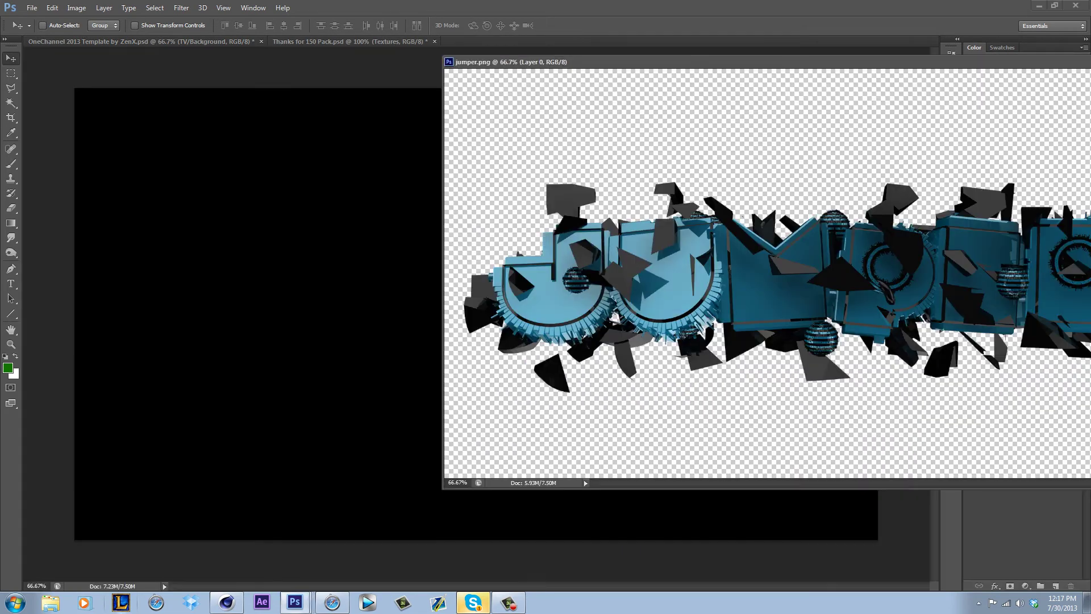
pyautogui.moveTo(574, 239); pyautogui.dragTo(379, 295)
pyautogui.moveTo(568, 62); pyautogui.dragTo(519, 64)
pyautogui.hotkey('ctrl', 'w')
# Show the guides and scale the jumper artwork down proportionally to about 74%.
pyautogui.hotkey('ctrl', "'")
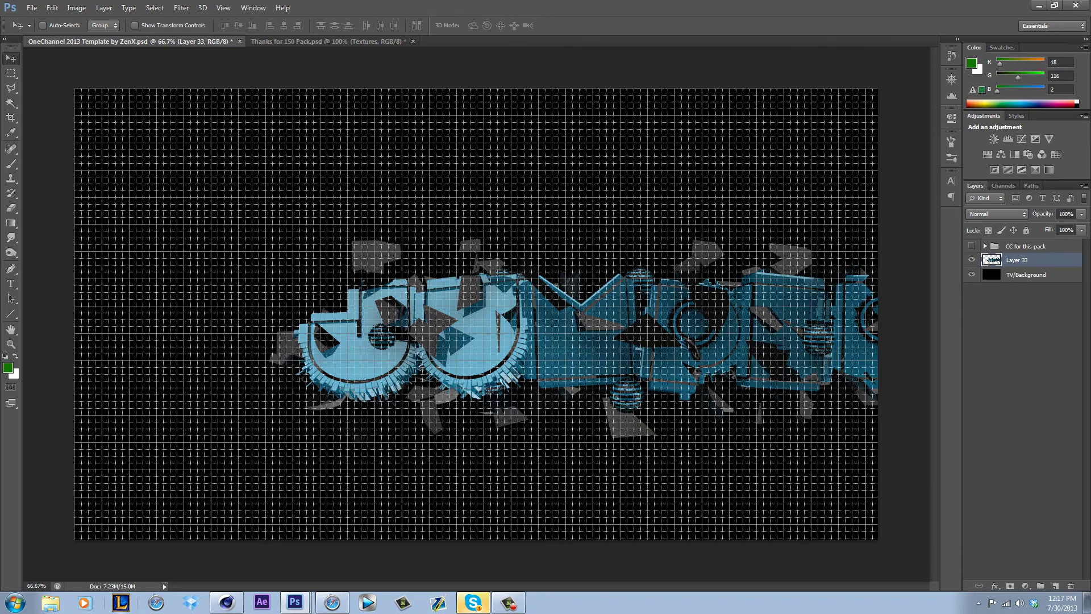
pyautogui.hotkey('ctrl', "'")
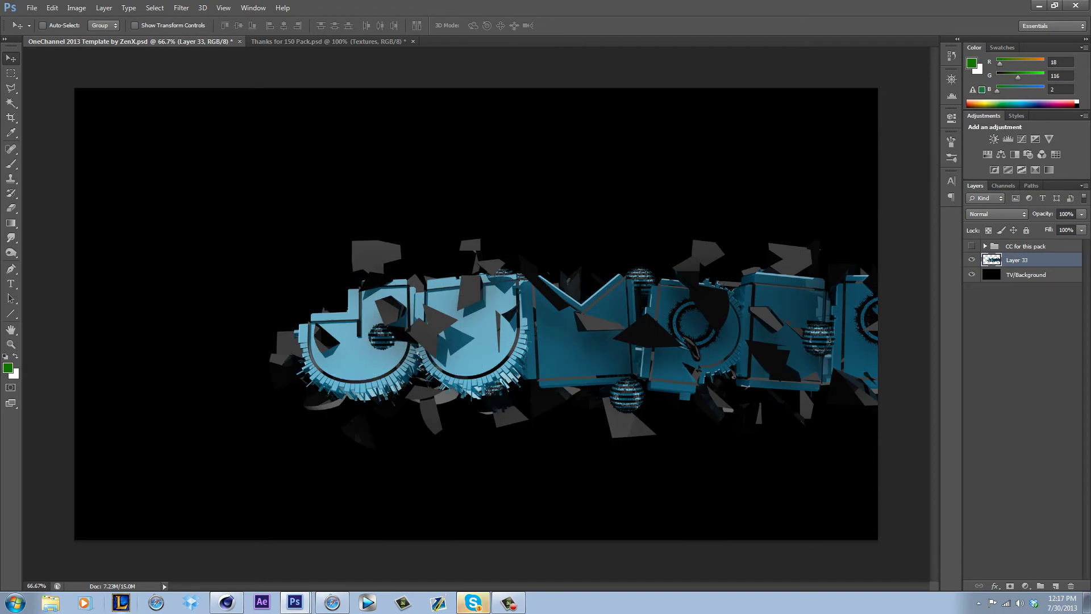
pyautogui.hotkey('ctrl', ';')
pyautogui.moveTo(741, 301); pyautogui.dragTo(591, 293)
pyautogui.hotkey('ctrl', 't')
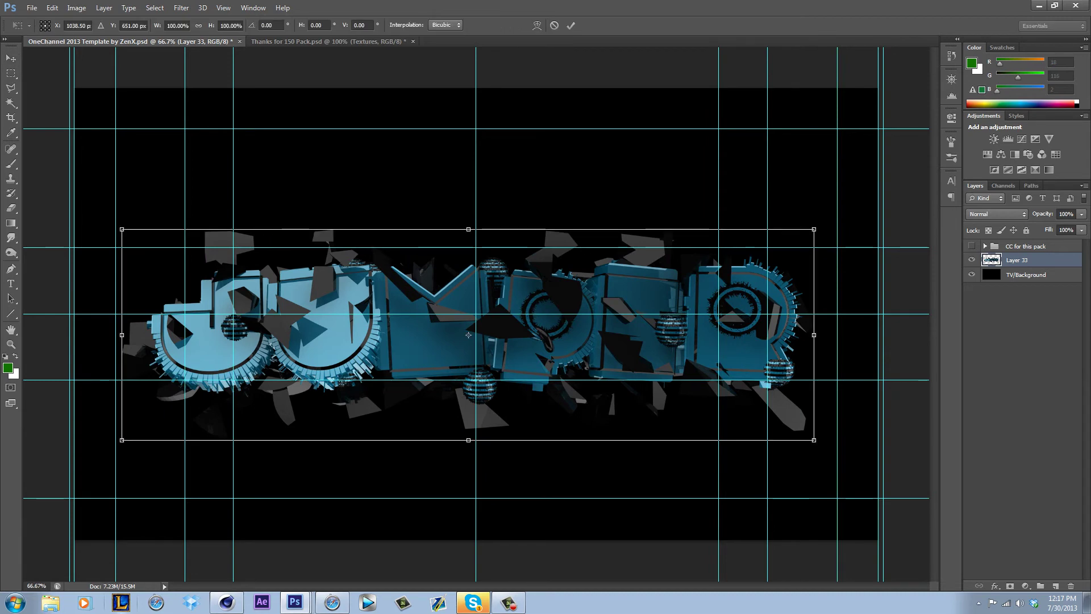
pyautogui.keyDown('shift'); pyautogui.moveTo(813, 229); pyautogui.dragTo(631, 284); pyautogui.keyUp('shift')
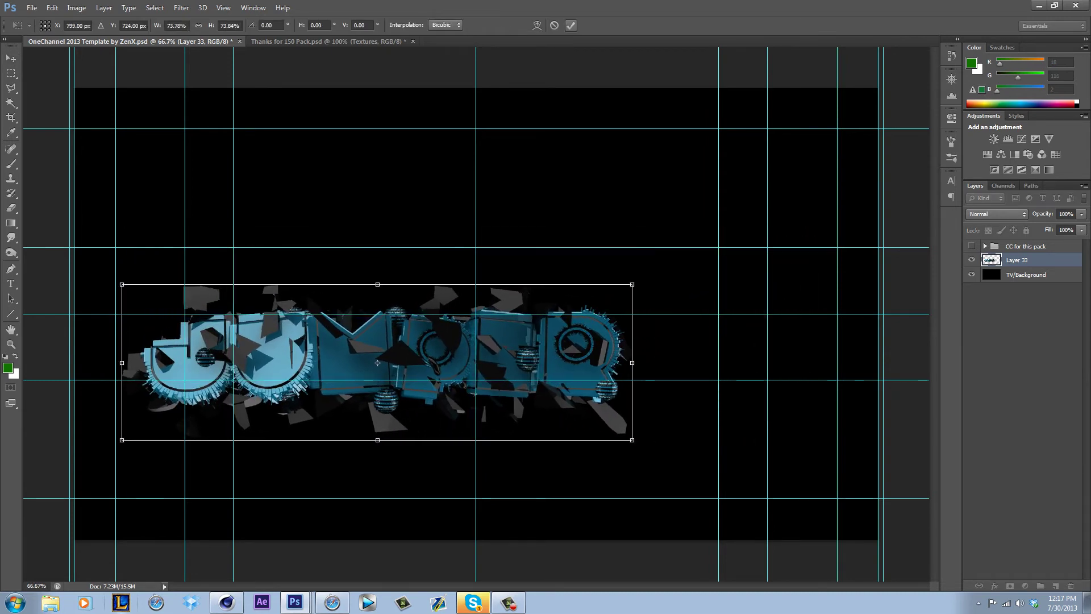
pyautogui.press('Return')
# Centre the scaled artwork on the canvas against the middle guides and hide the guides.
pyautogui.moveTo(564, 258); pyautogui.dragTo(658, 215)
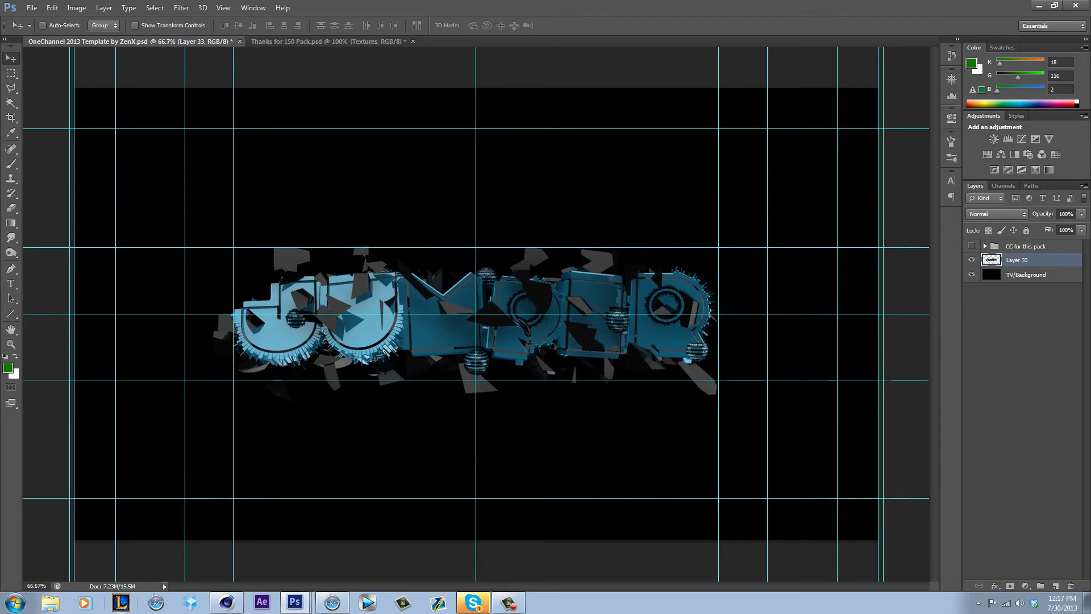
pyautogui.press('Left')
pyautogui.press('Left')
pyautogui.press('Left')
pyautogui.press('Left')
pyautogui.press('Left')
pyautogui.press('Left')
pyautogui.press('Left')
pyautogui.press('Left')
pyautogui.press('Up')
pyautogui.press('Up')
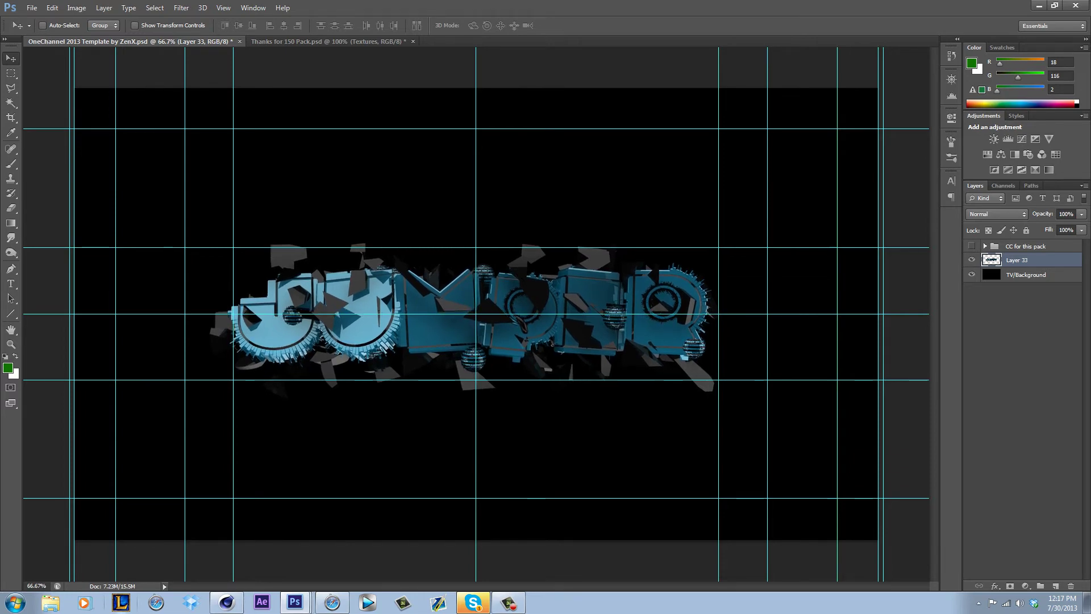
pyautogui.hotkey('ctrl', ';')
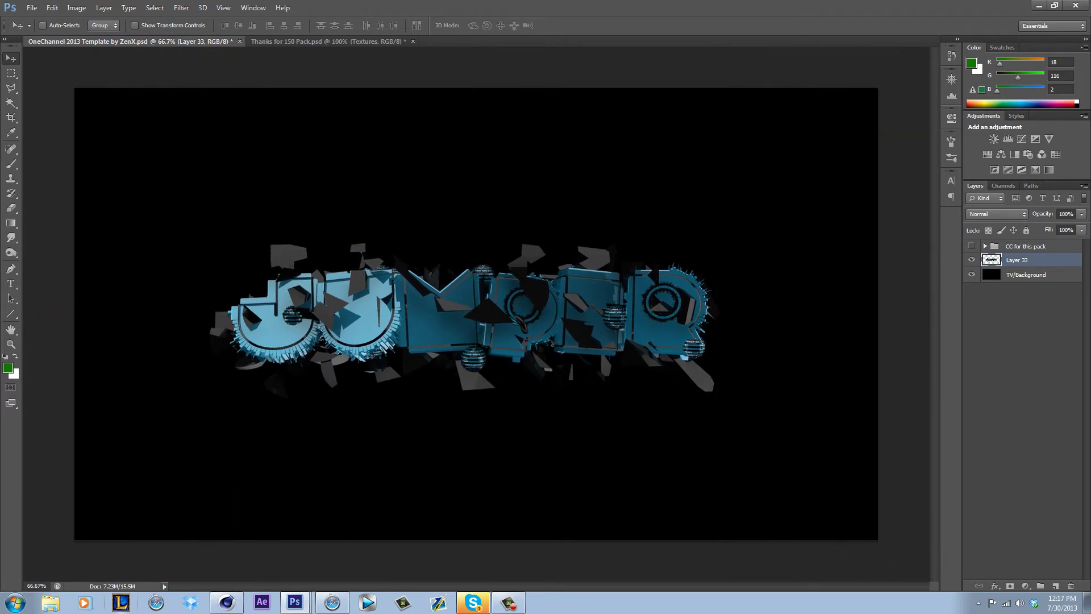
# Show the "CC for this pack" adjustment group and shift Layer 33's hue to +180 with Hue/Saturation.
pyautogui.click(985, 246)
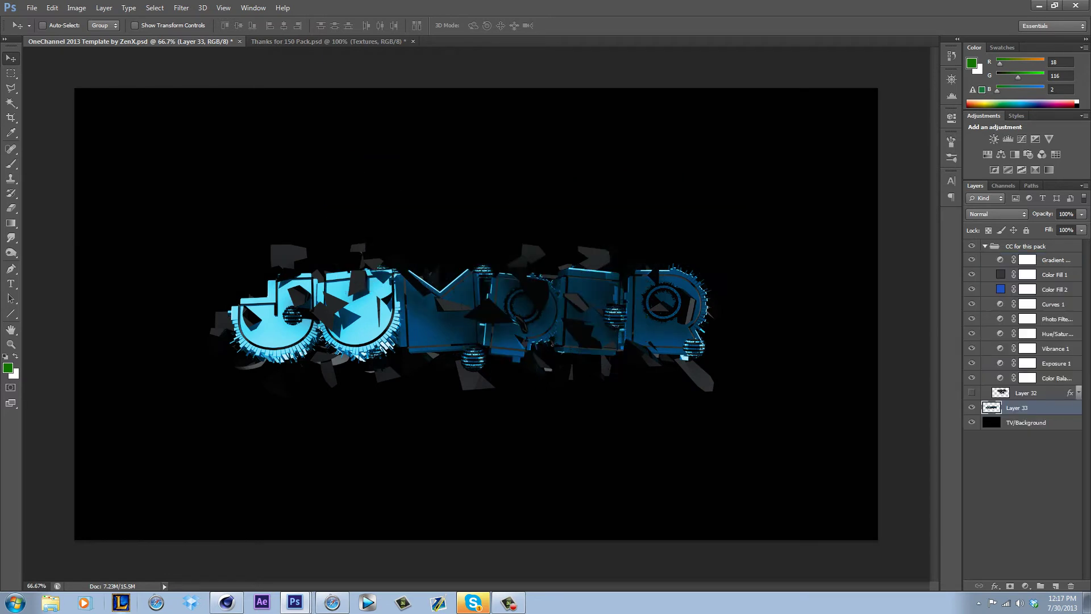
pyautogui.click(985, 246)
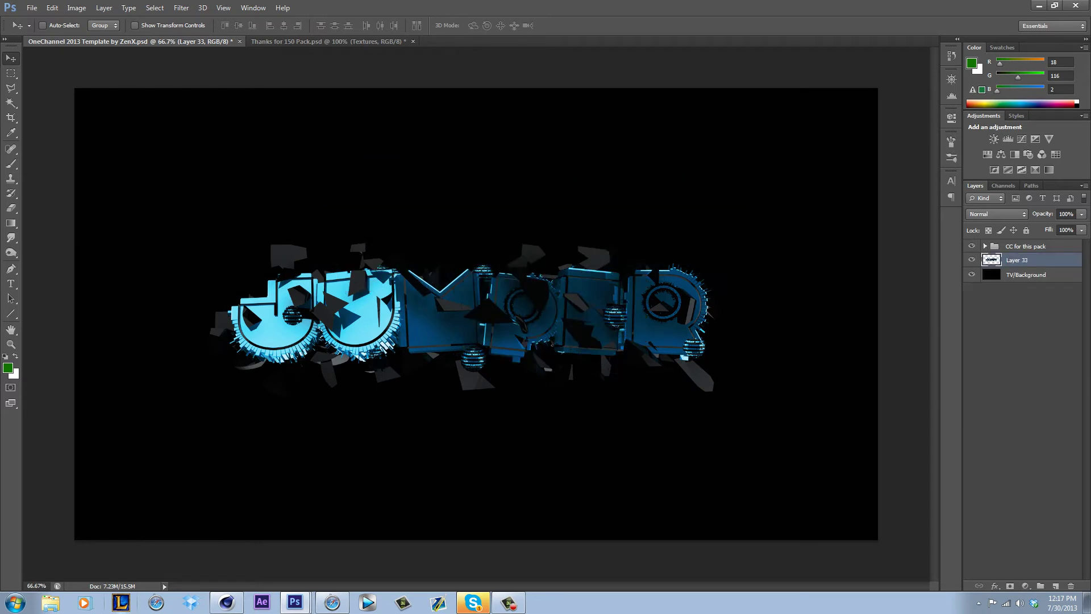
pyautogui.click(77, 8)
pyautogui.moveTo(107, 36)
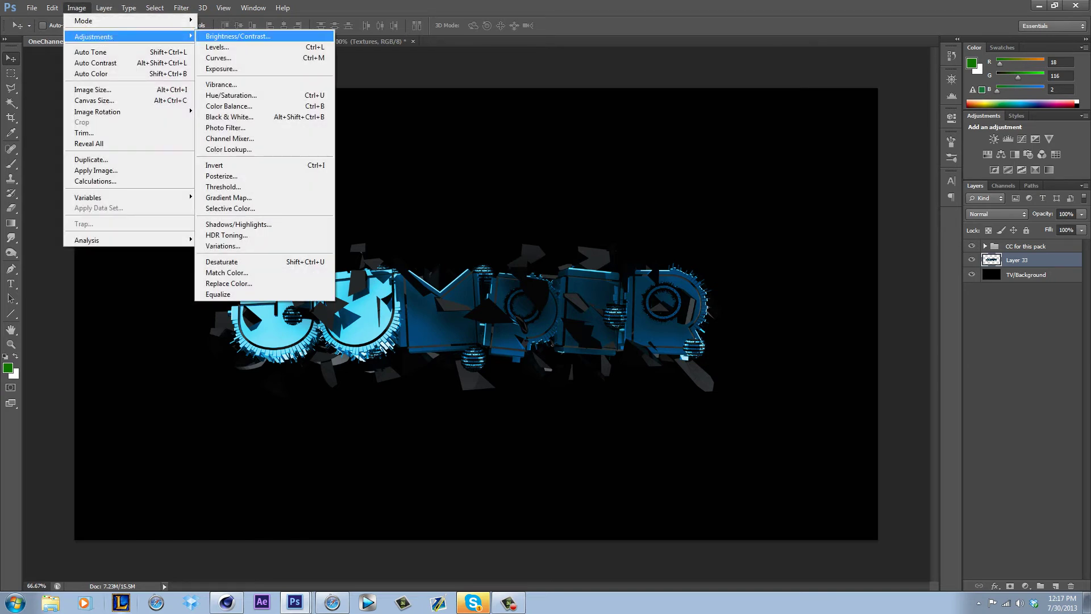
pyautogui.click(230, 95)
pyautogui.moveTo(759, 473); pyautogui.dragTo(814, 473)
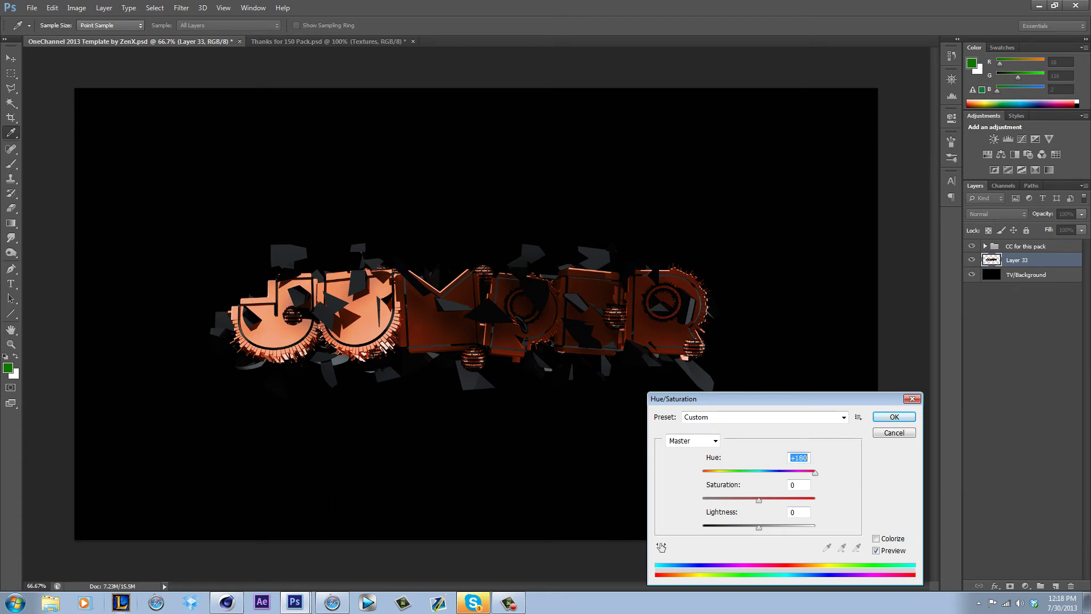
pyautogui.press('Return')
pyautogui.press('v')
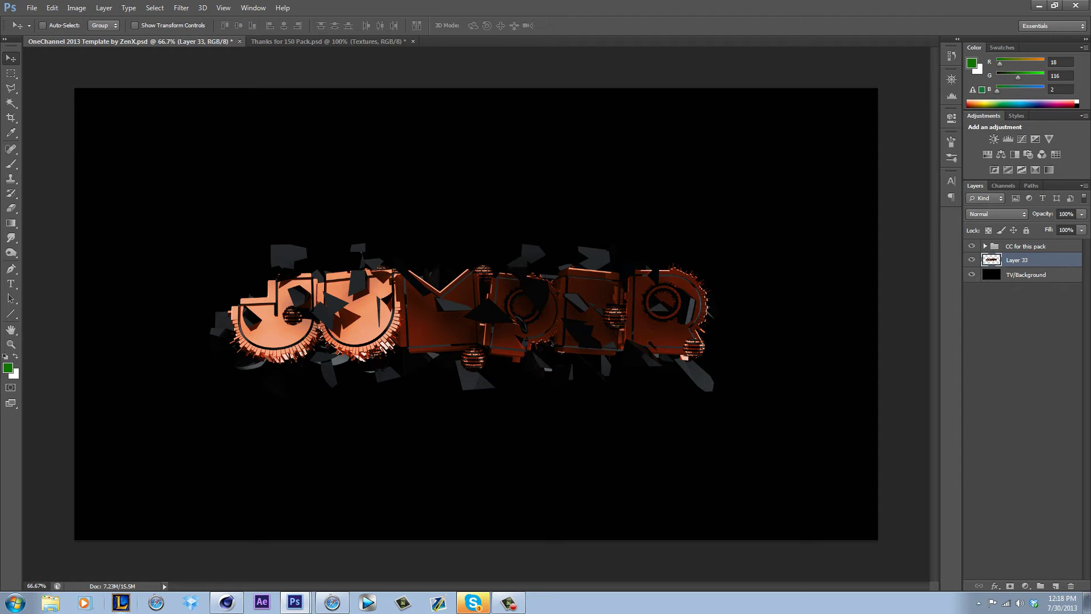
# Duplicate Layer 33 and apply a 44.2-pixel Gaussian Blur to the original layer underneath.
pyautogui.hotkey('ctrl', 'j')
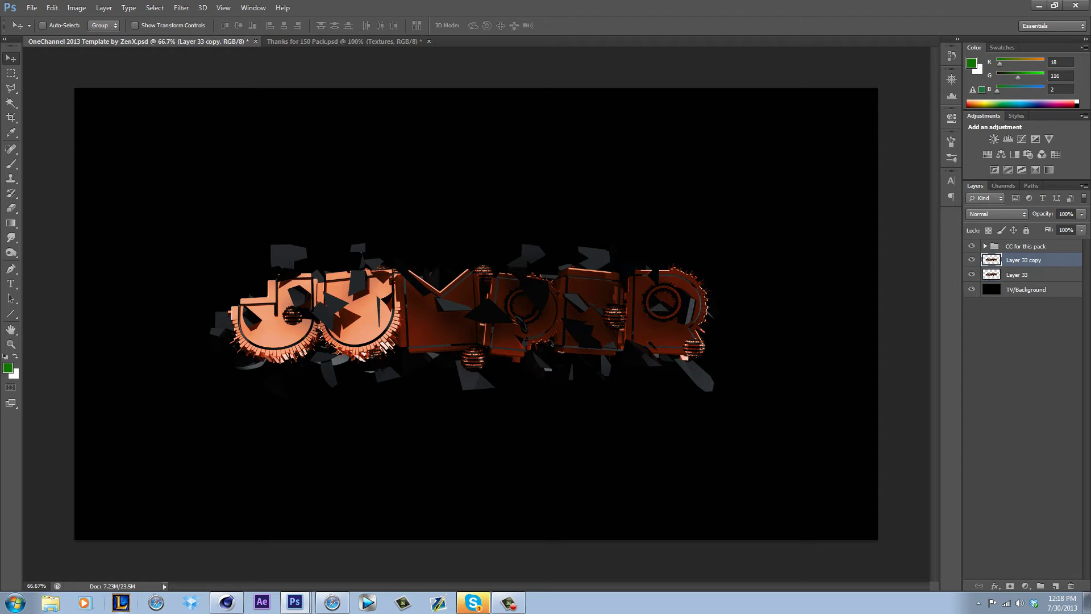
pyautogui.click(1017, 275)
pyautogui.click(181, 8)
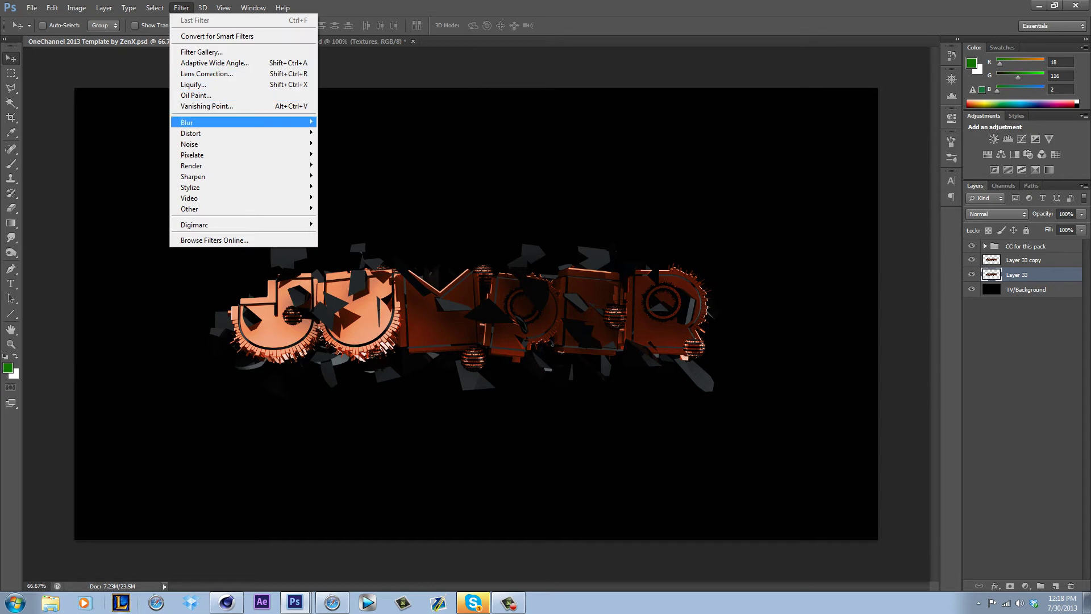
pyautogui.moveTo(227, 122)
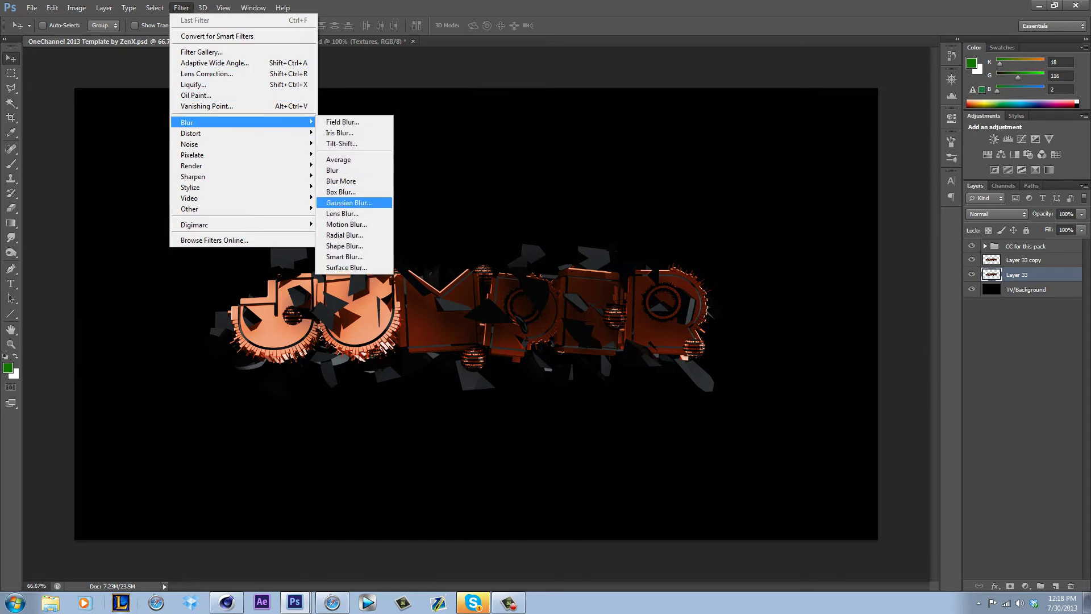
pyautogui.click(348, 202)
pyautogui.moveTo(492, 531); pyautogui.dragTo(523, 531)
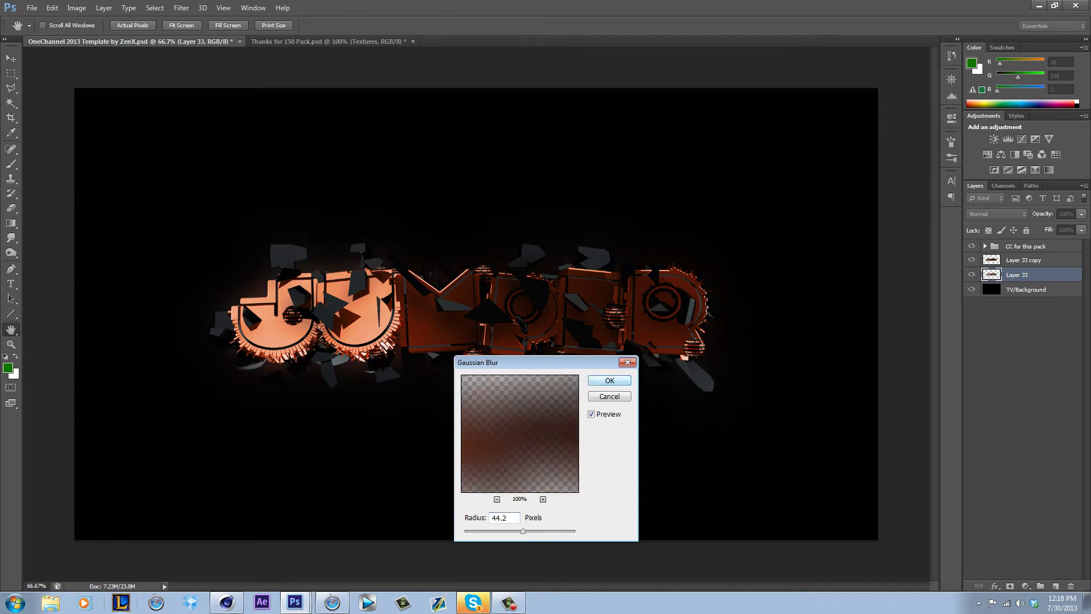
pyautogui.press('Return')
pyautogui.press('v')
# Duplicate Layer 33 copy and apply a Radial Blur to the lower copy, using the Zoom method with a greatly increased amount.
pyautogui.click(1024, 260)
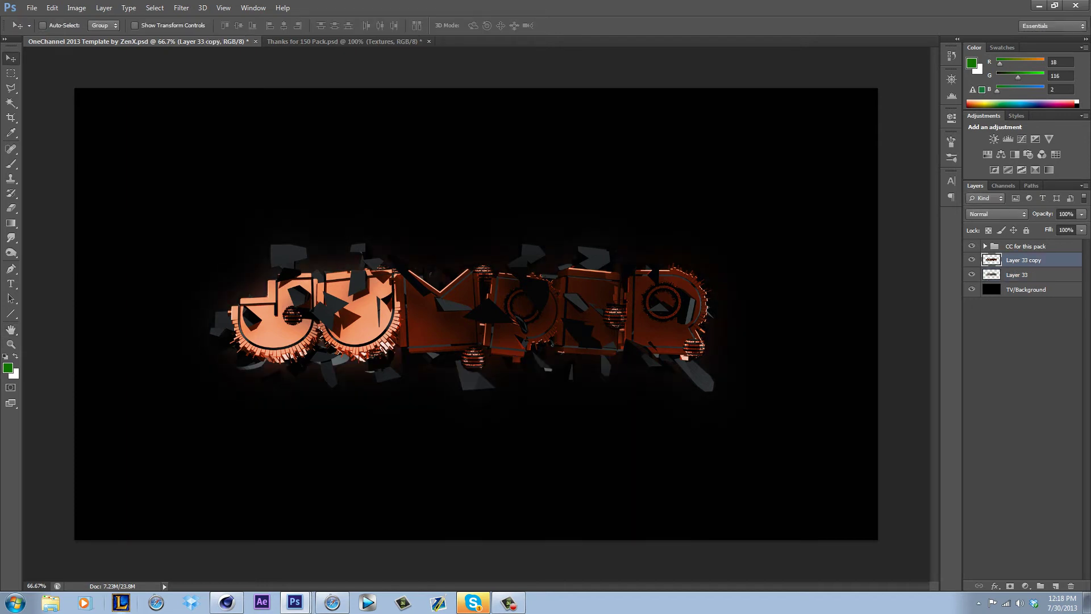
pyautogui.hotkey('ctrl', 'j')
pyautogui.click(1023, 275)
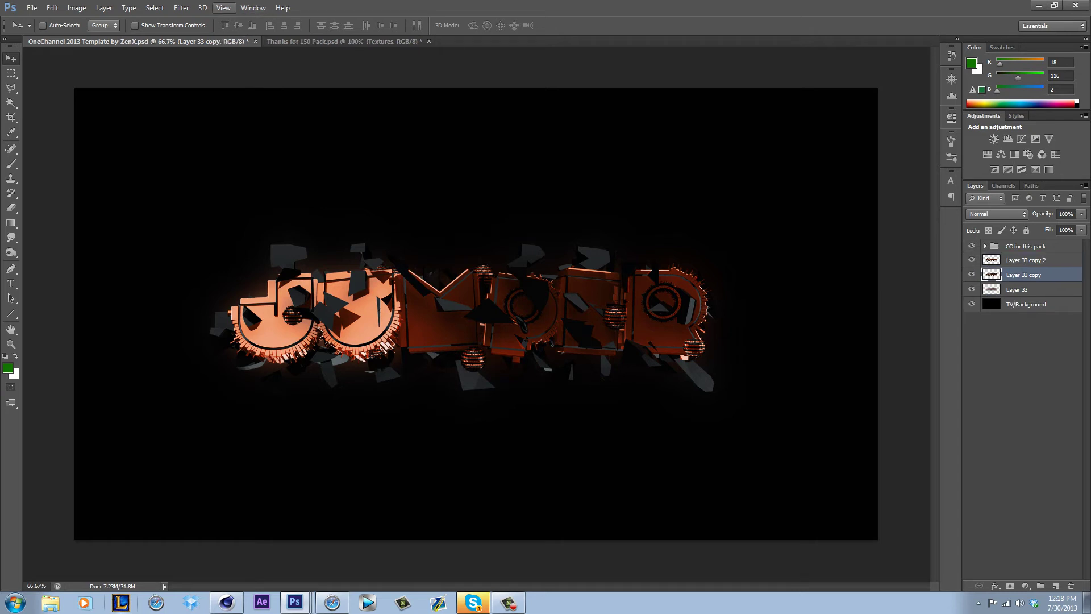
pyautogui.click(202, 8)
pyautogui.moveTo(181, 8)
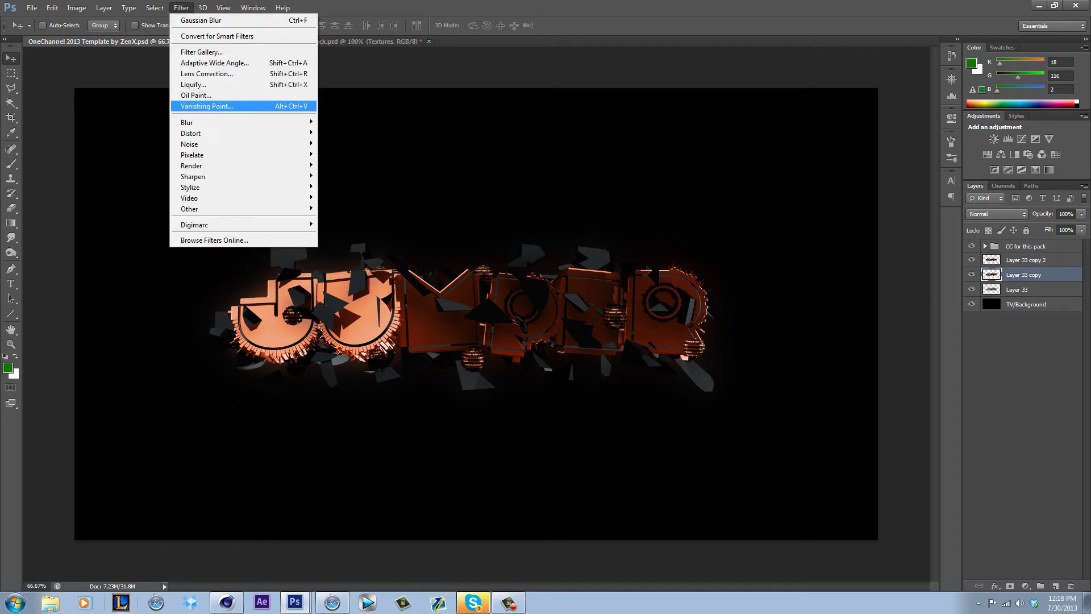
pyautogui.moveTo(242, 122)
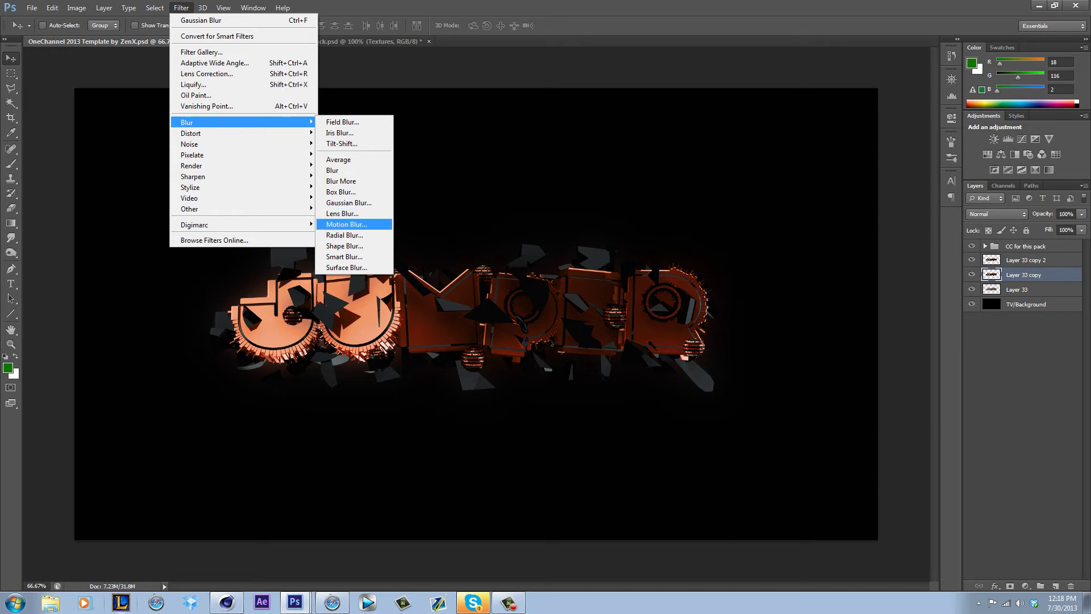
pyautogui.click(344, 235)
pyautogui.click(489, 230)
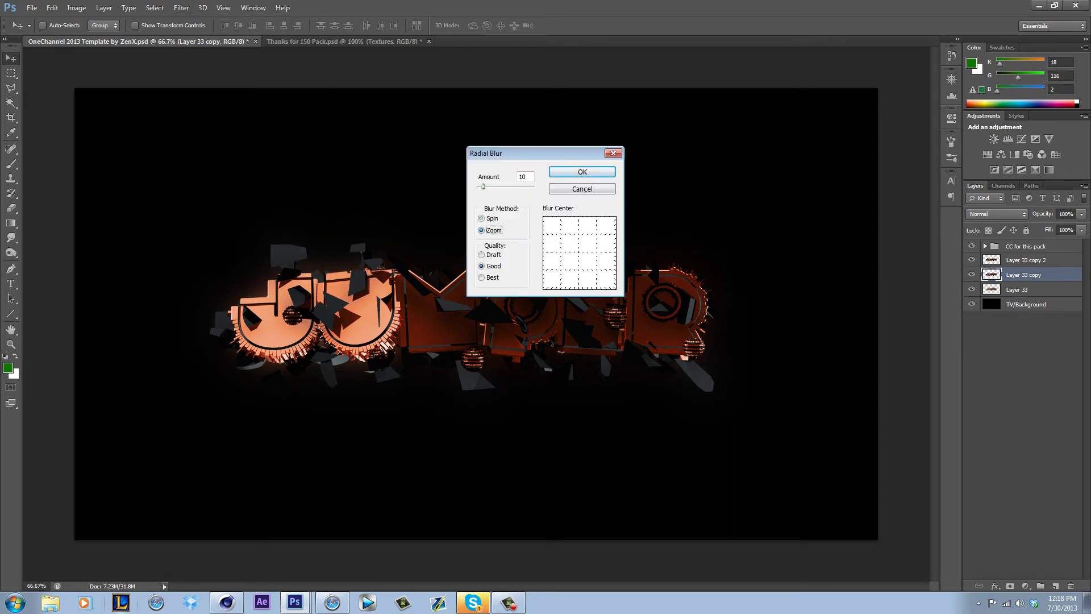
pyautogui.moveTo(483, 186); pyautogui.dragTo(535, 187)
pyautogui.click(581, 172)
pyautogui.press('Return')
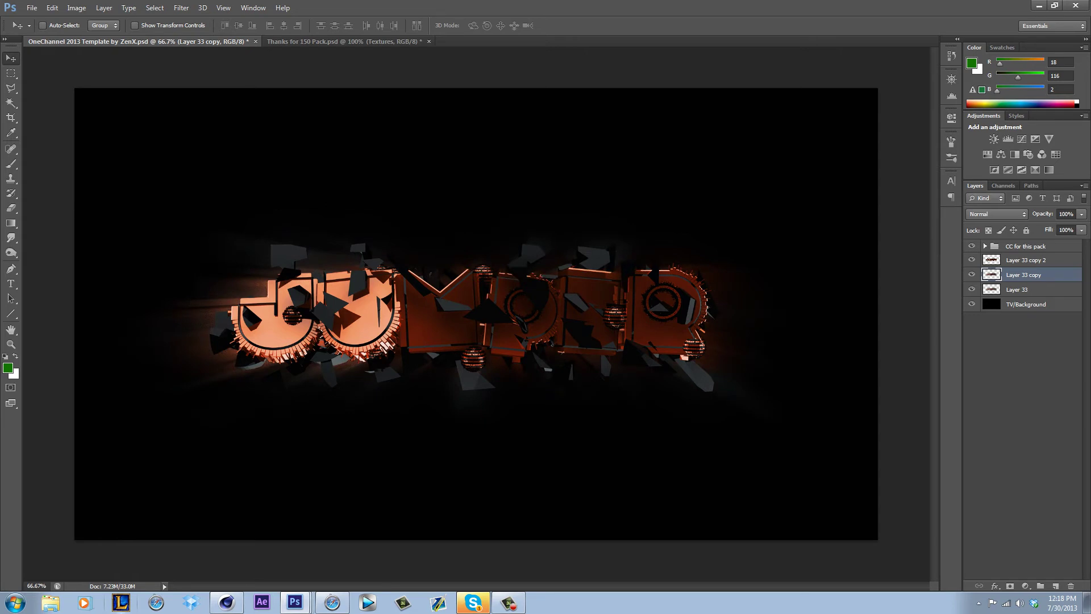
# Lower the opacity of the radially blurred Layer 33 copy to 25%.
pyautogui.click(1082, 214)
pyautogui.moveTo(1081, 226); pyautogui.dragTo(1057, 226)
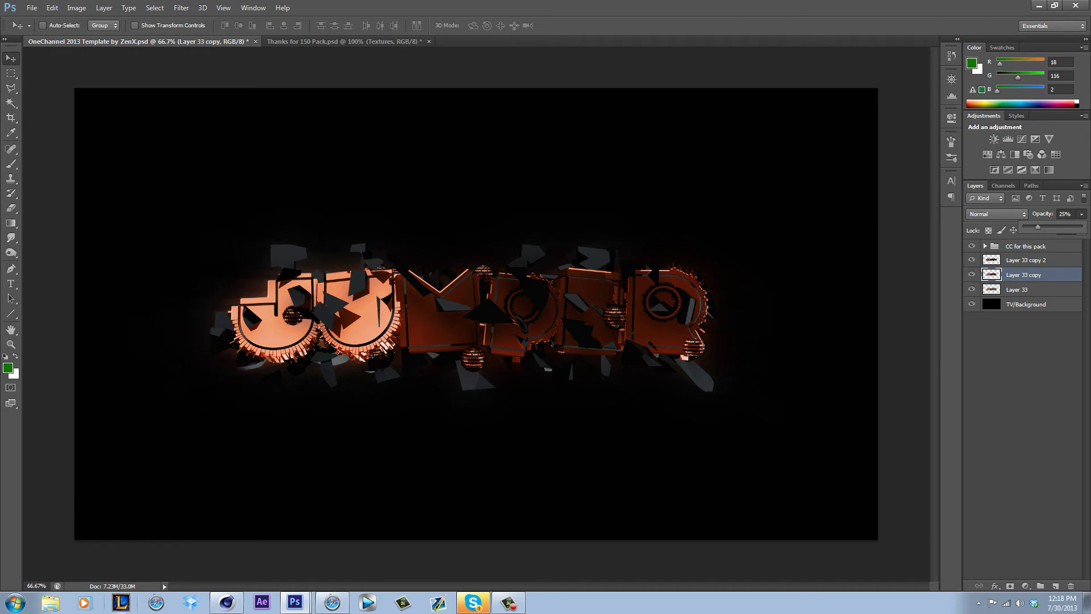
# Duplicate Layer 33 copy 2 and set up the Glowing Edges filter on the duplicate with edge width 1 and edge brightness 9.
pyautogui.click(1025, 260)
pyautogui.hotkey('ctrl', 'j')
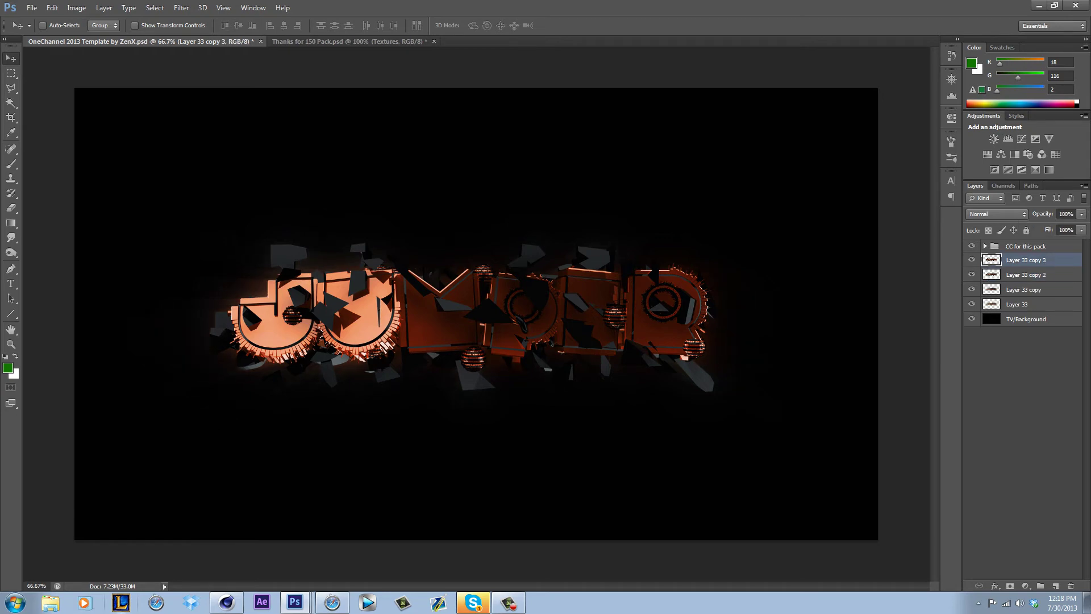
pyautogui.click(181, 8)
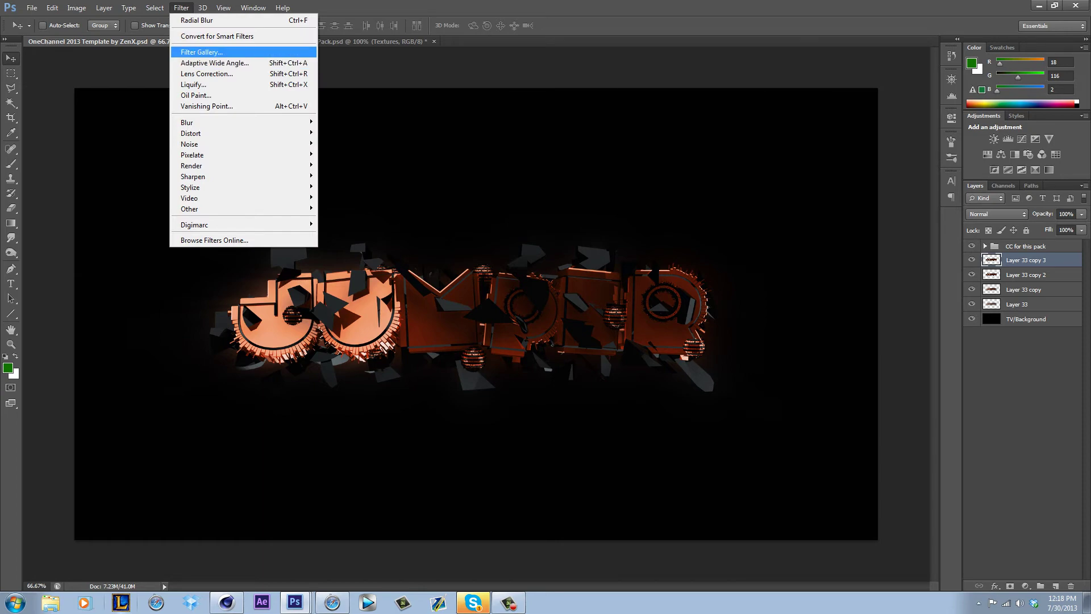
pyautogui.click(201, 52)
pyautogui.scroll(-2, 385, 298)
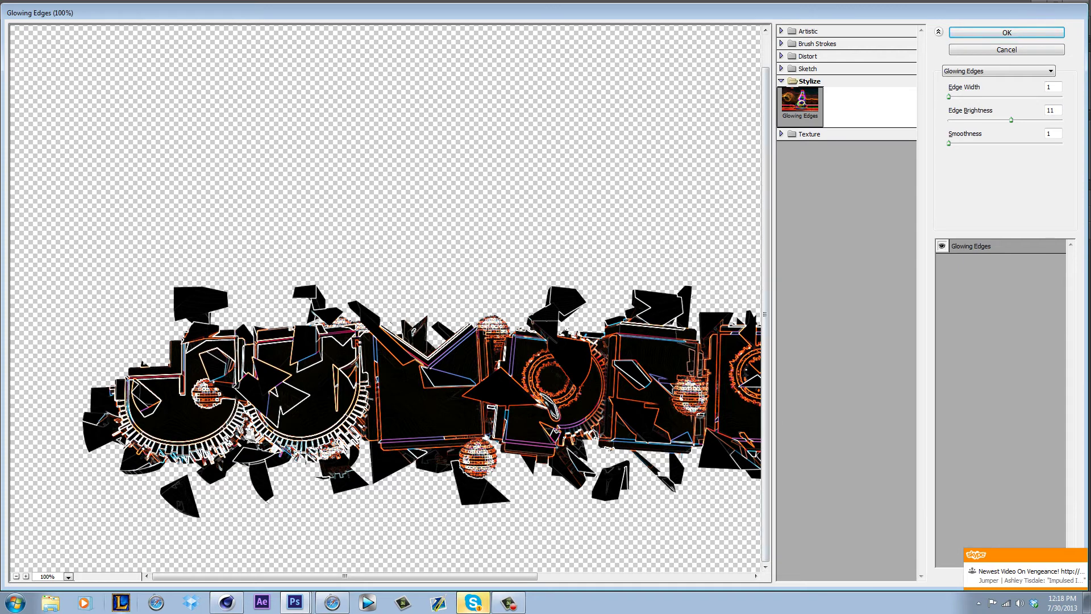
pyautogui.click(949, 97)
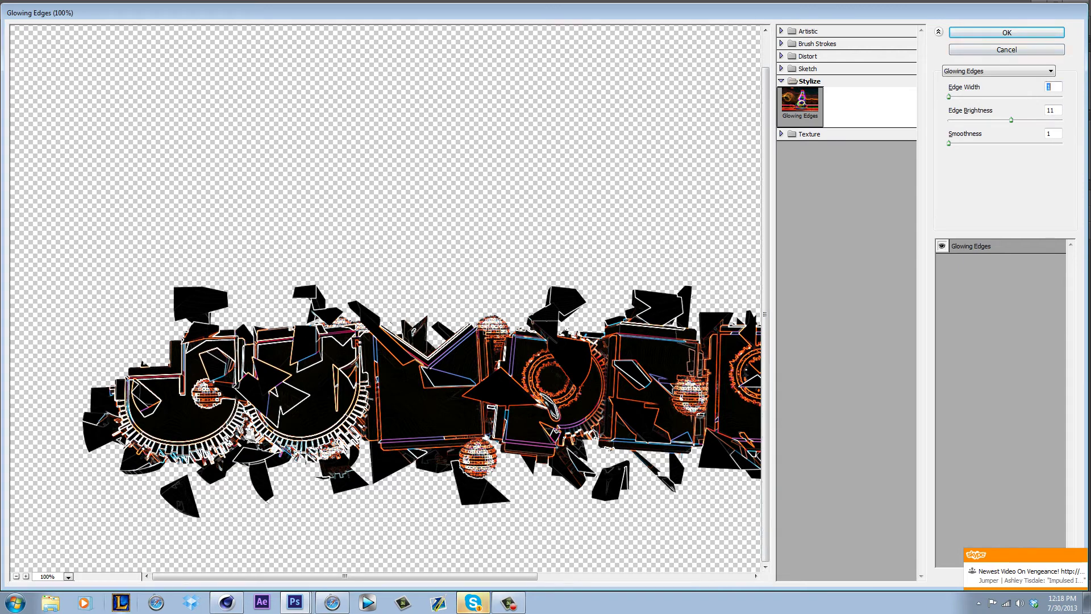
pyautogui.moveTo(1010, 119)
pyautogui.mouseDown()
pyautogui.moveTo(1062, 119)
pyautogui.moveTo(1021, 119)
pyautogui.mouseUp()
pyautogui.press('Down')
pyautogui.press('Down')
pyautogui.press('Down')
pyautogui.press('Down')
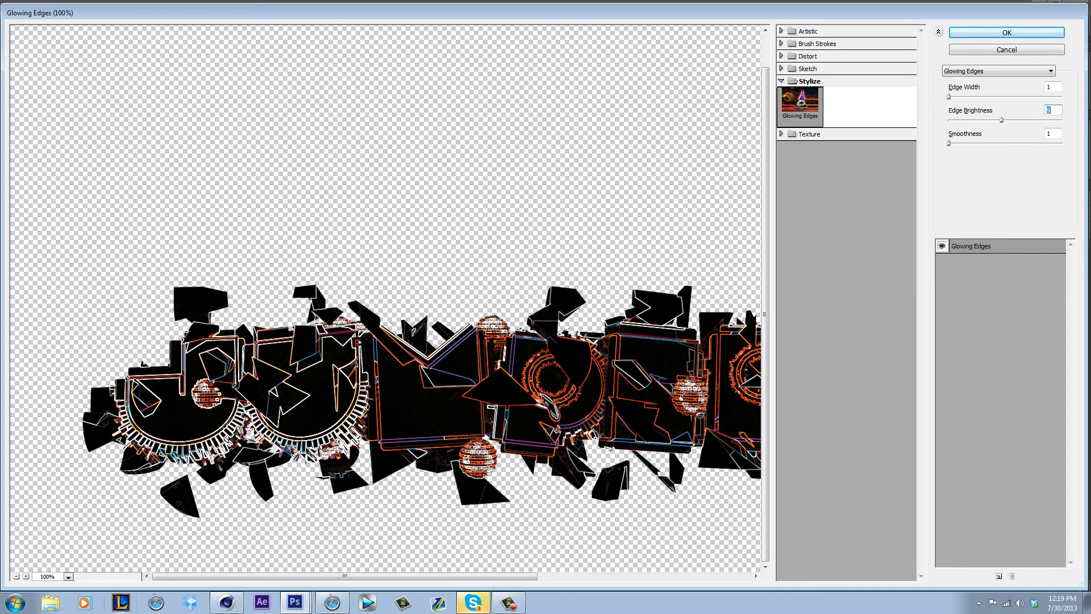
# Try a Glowing Edges smoothness of 15, return it to 1, and apply the filter.
pyautogui.press('Tab')
pyautogui.hotkey('shift', 'Up')
pyautogui.hotkey('shift', 'Up')
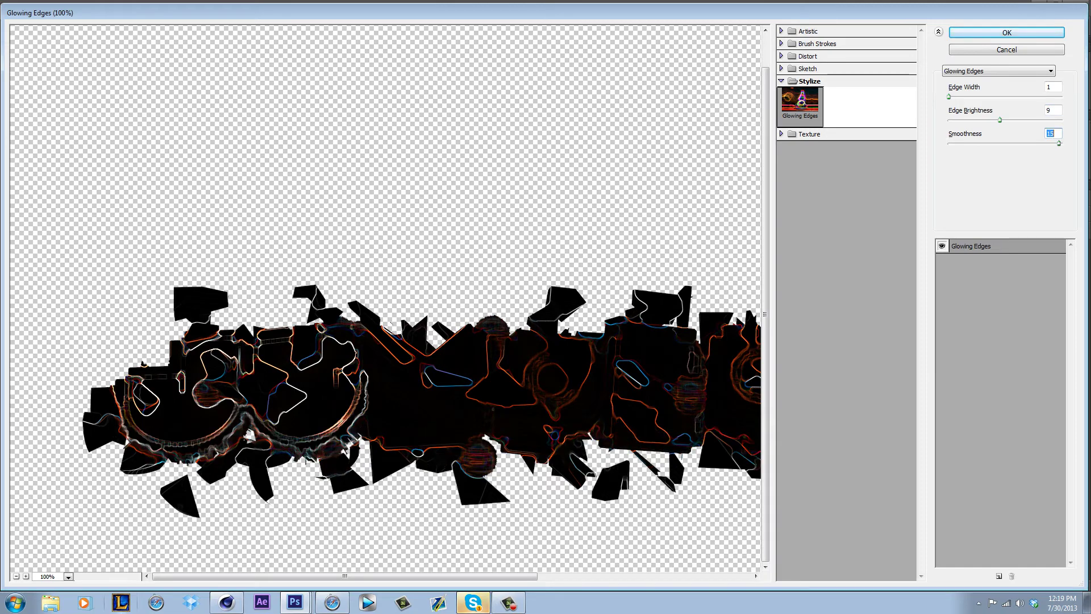
pyautogui.hotkey('shift', 'Down')
pyautogui.hotkey('shift', 'Down')
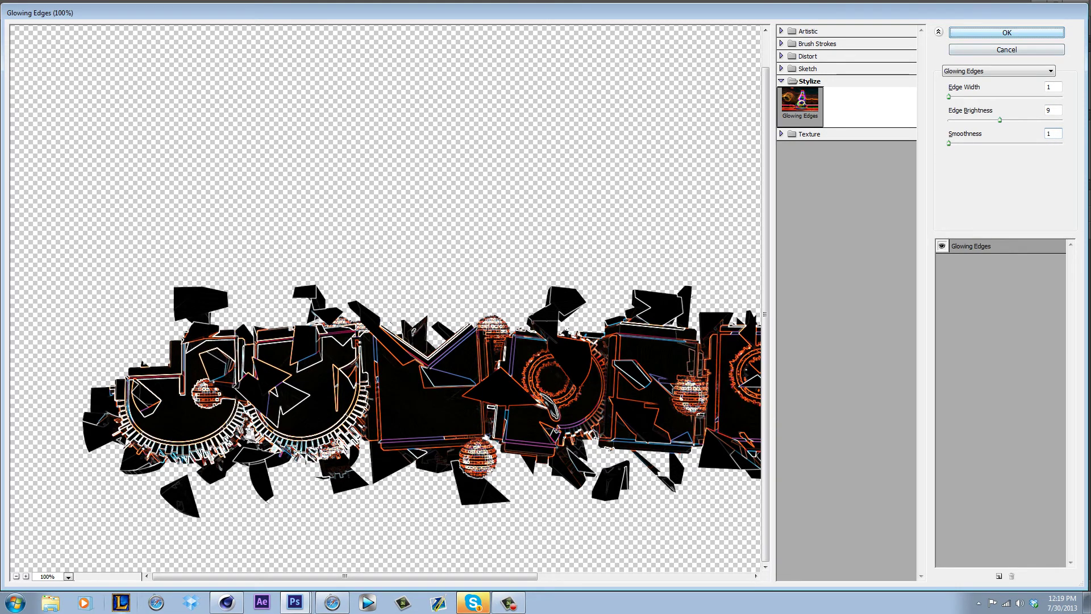
pyautogui.press('Return')
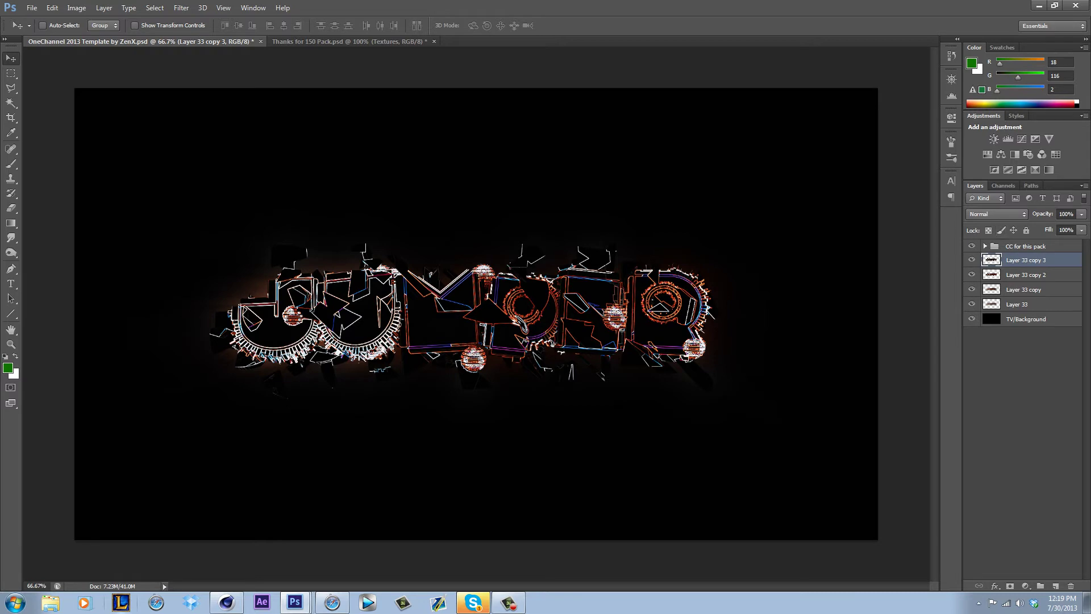
# Set the glowing-edges layer's blend mode to Screen and its opacity to 26%.
pyautogui.click(997, 214)
pyautogui.click(997, 317)
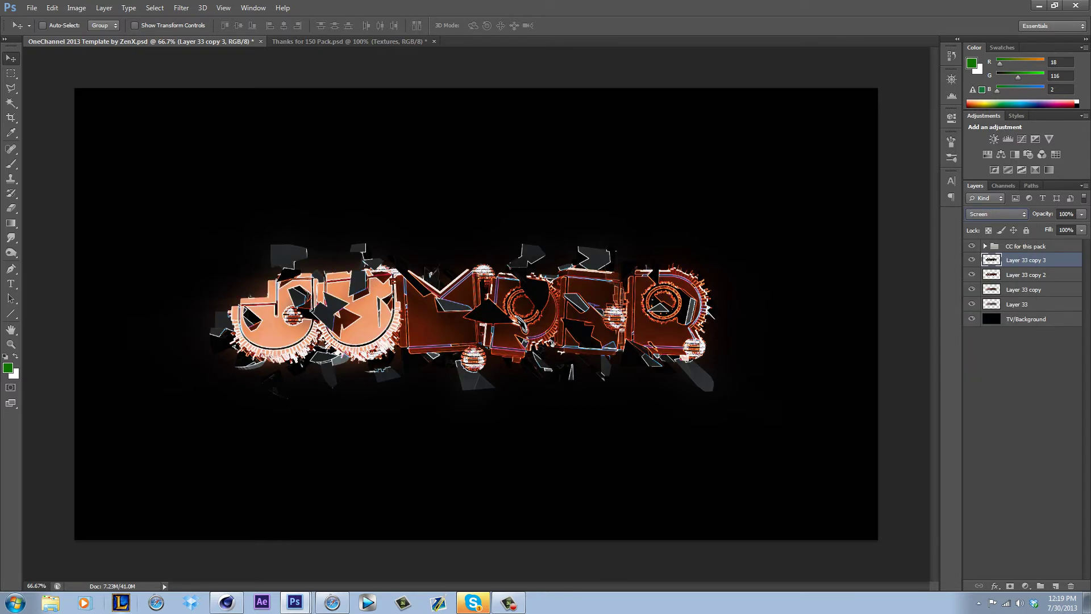
pyautogui.click(1081, 213)
pyautogui.moveTo(1083, 227); pyautogui.dragTo(1039, 226)
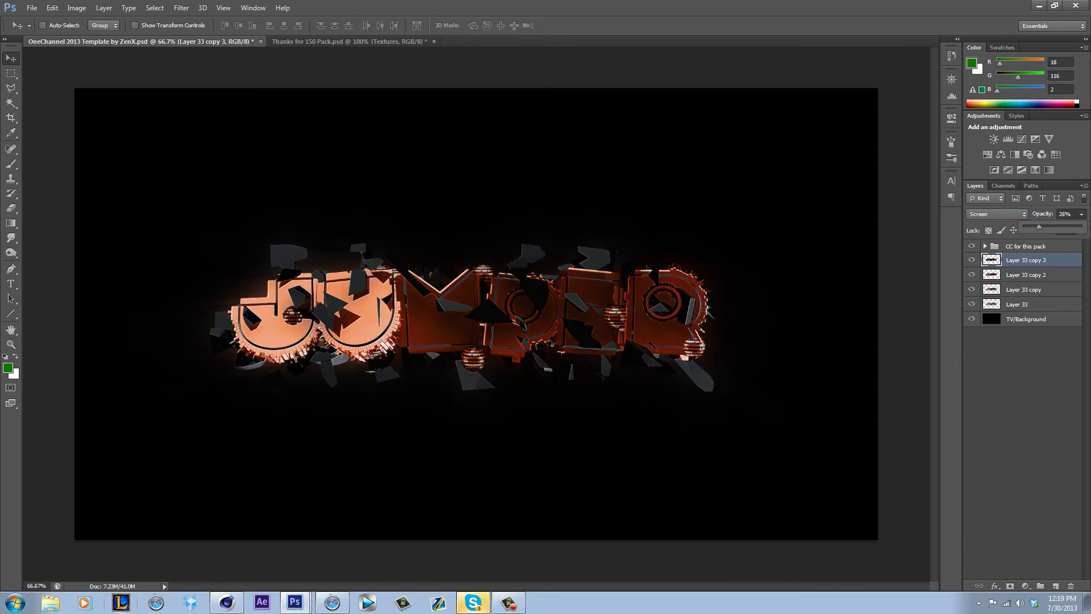
# Duplicate Layer 33 copy 2 and apply Oil Paint to the duplicate with stylization 4, cleanliness 2.3, scale 0.8, bristle detail 10 and shine 1.3.
pyautogui.click(971, 260)
pyautogui.click(972, 260)
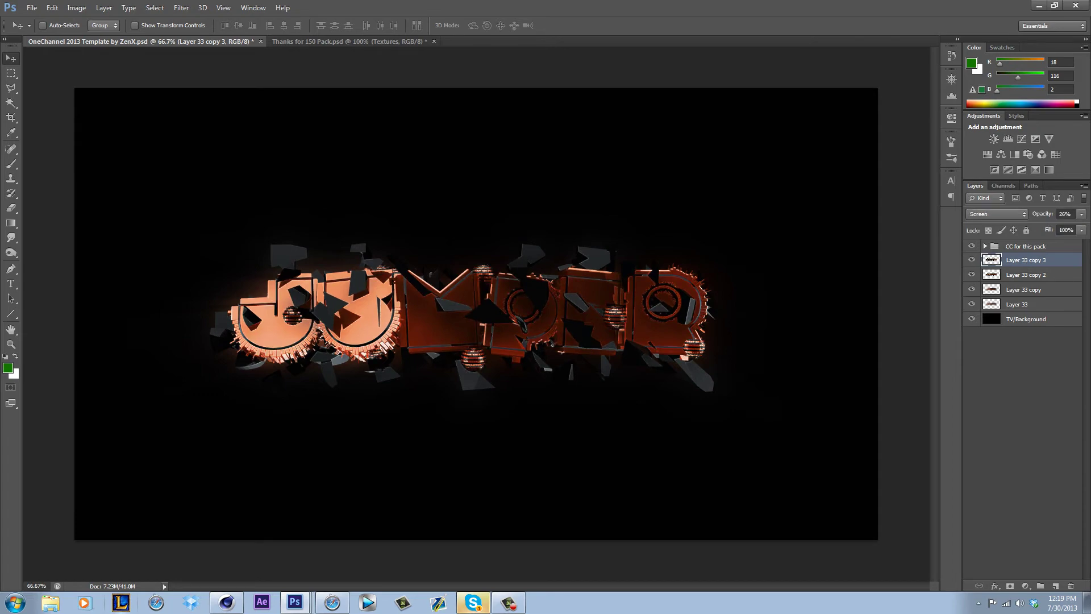
pyautogui.click(1026, 275)
pyautogui.hotkey('ctrl', 'j')
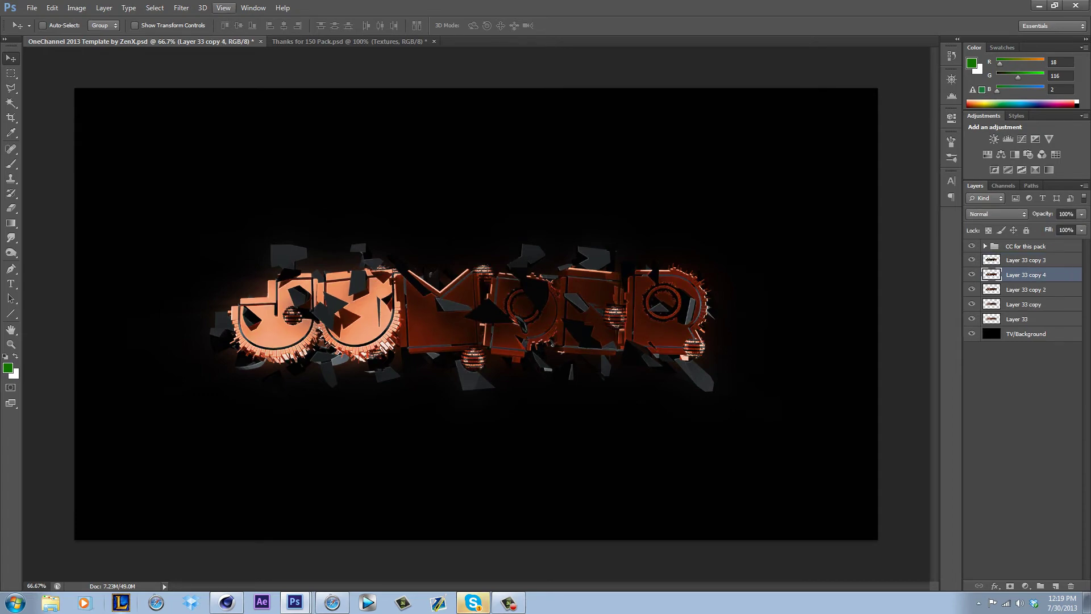
pyautogui.click(181, 8)
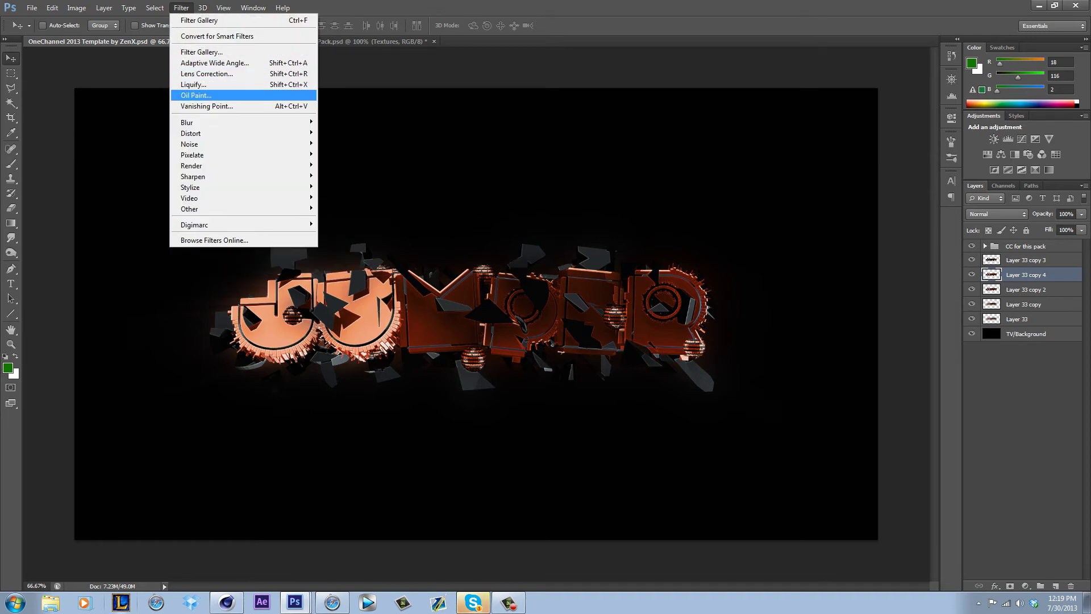
pyautogui.click(196, 95)
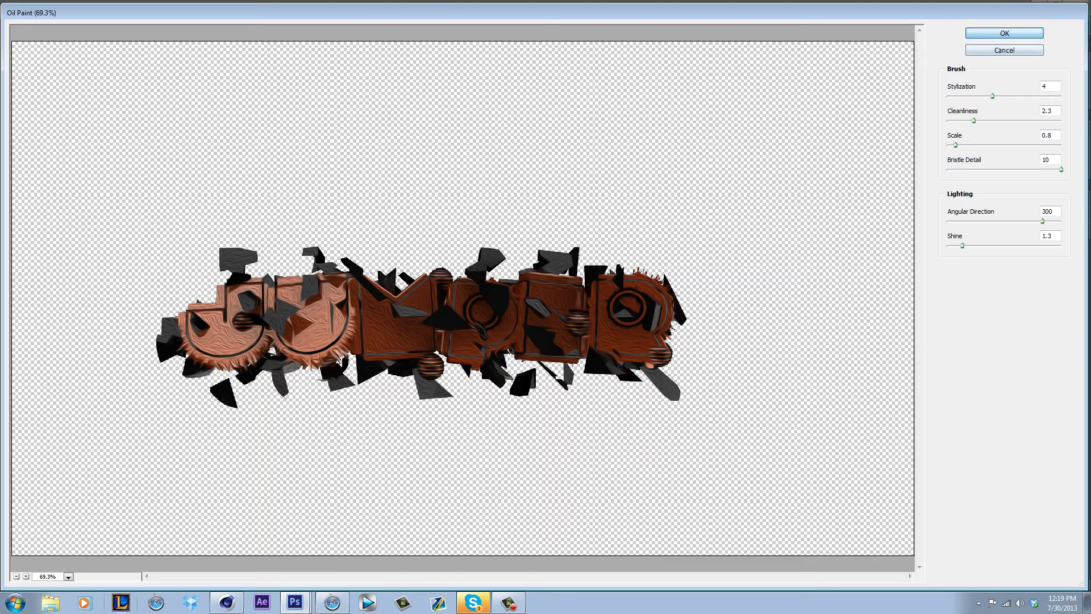
pyautogui.press('Return')
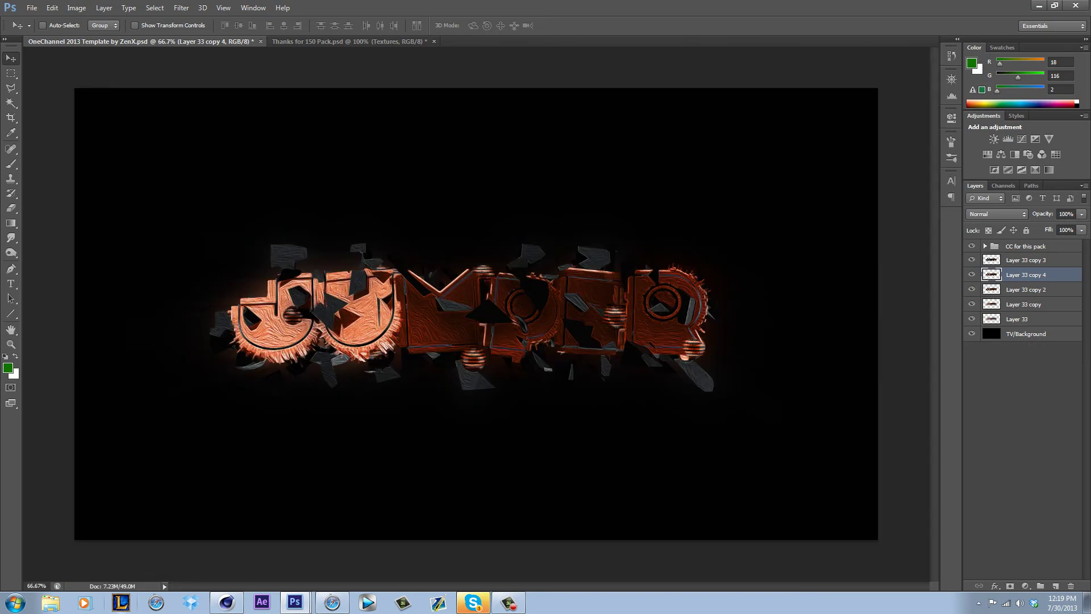
# Move the oil-painted copy above Layer 33 copy 3 and lower its opacity to 30%.
pyautogui.moveTo(1026, 275); pyautogui.dragTo(1026, 254)
pyautogui.click(1081, 214)
pyautogui.moveTo(1081, 227); pyautogui.dragTo(1031, 226)
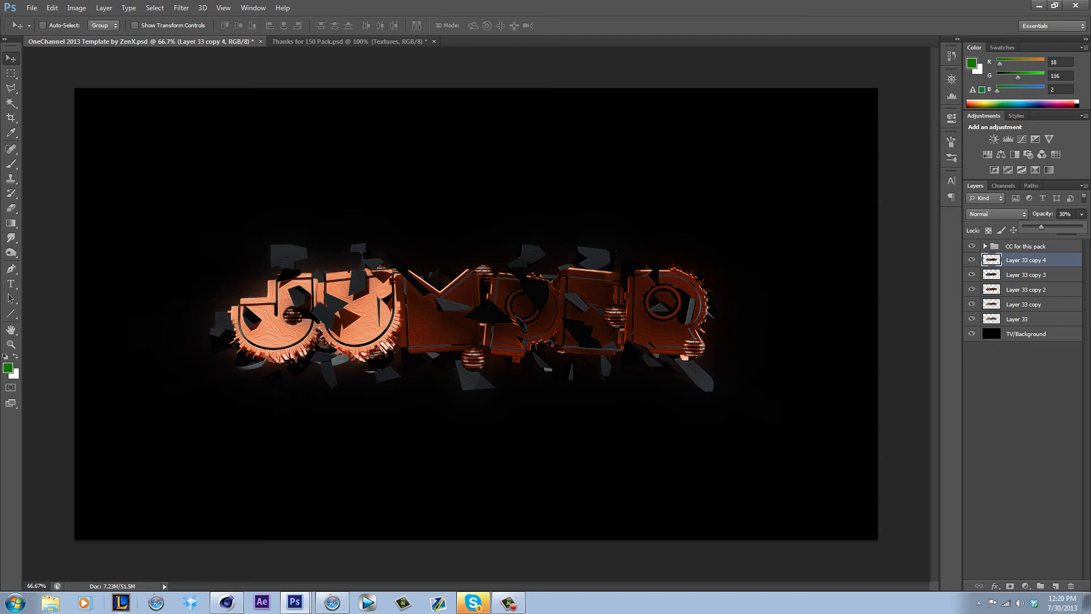
pyautogui.click(473, 603)
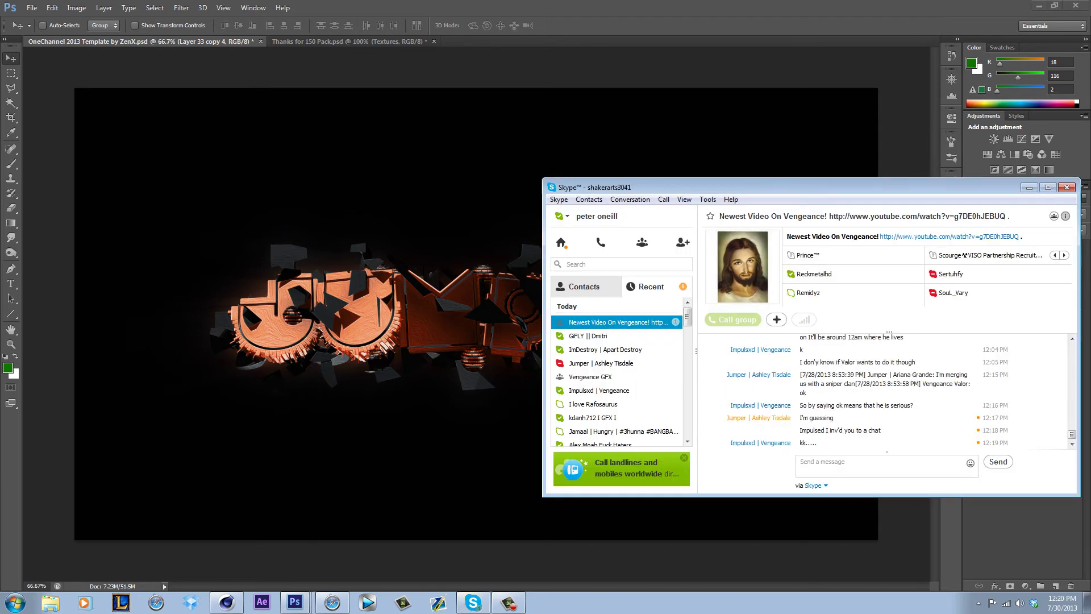
pyautogui.click(473, 602)
pyautogui.hotkey('alt', 'Tab')
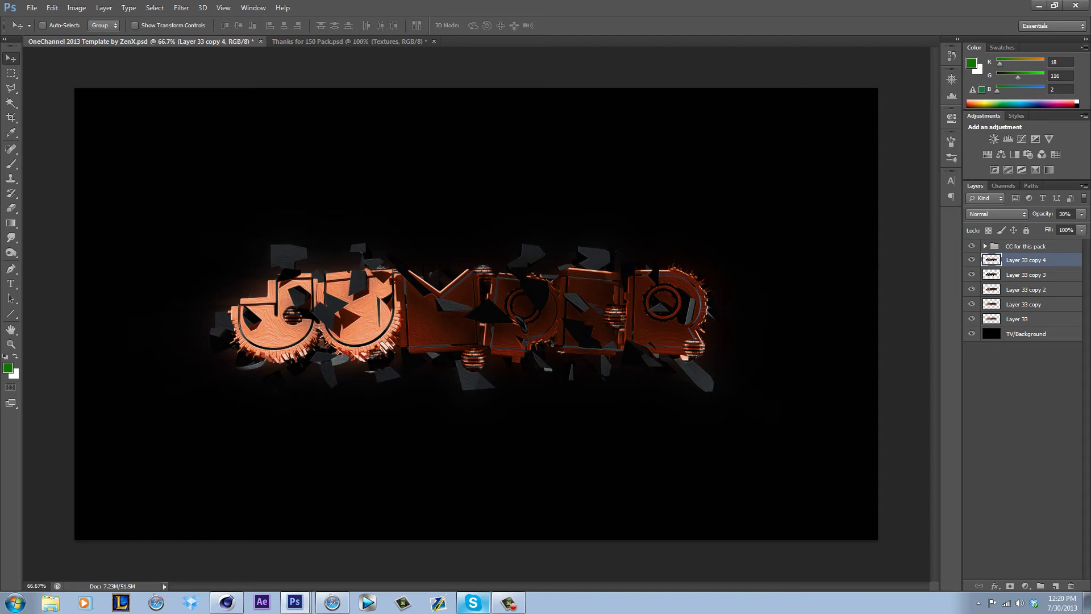
# Shift all five Layer 33 text layers slightly right to centre them against the temporarily shown guides.
pyautogui.hotkey('ctrl', ';')
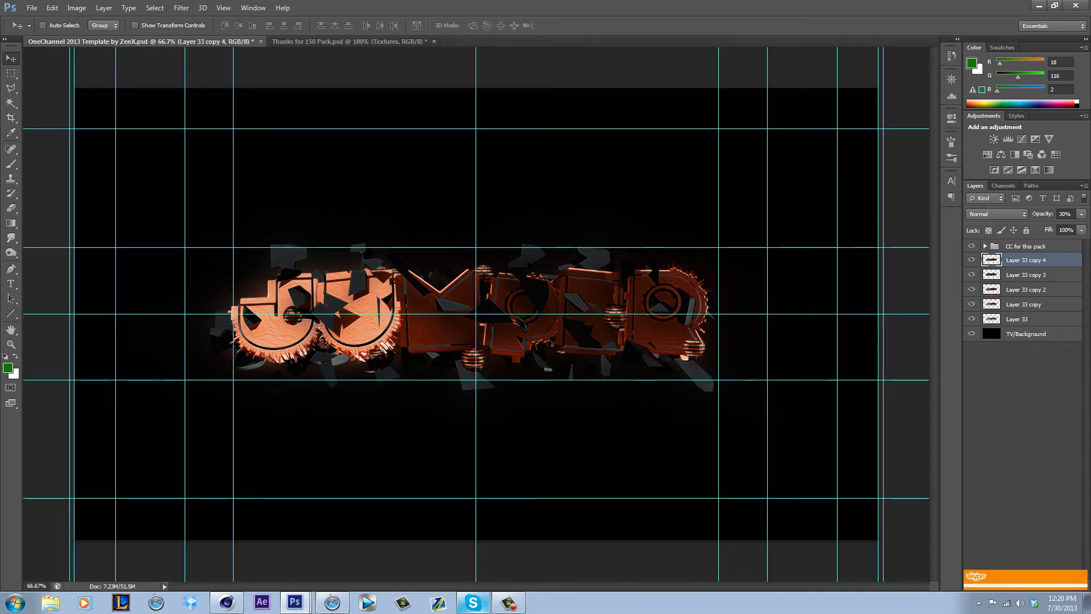
pyautogui.keyDown('shift'); pyautogui.click(1017, 318); pyautogui.keyUp('shift')
pyautogui.moveTo(698, 312); pyautogui.dragTo(706, 313)
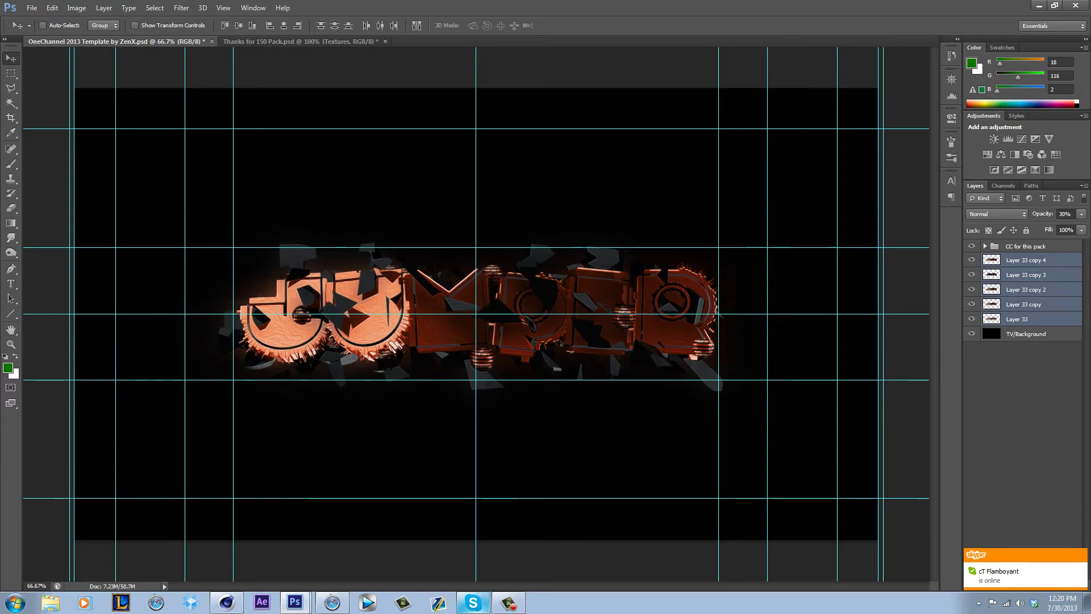
pyautogui.hotkey('ctrl', ';')
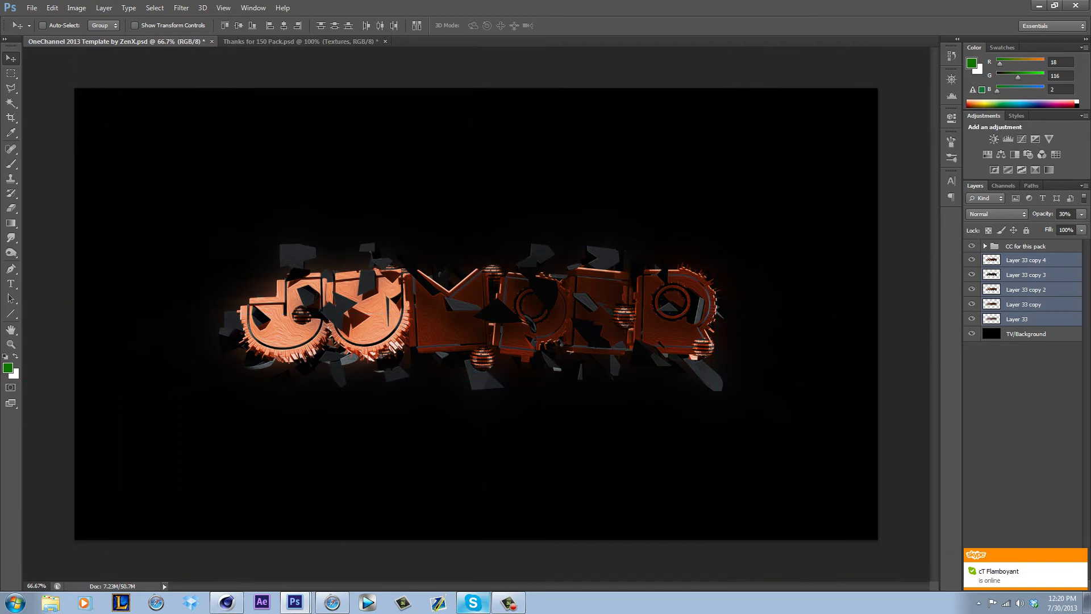
# Add a Drop Shadow to Layer 33 copy 2 with 75% opacity, 1 px distance and 27 px size.
pyautogui.click(1023, 289)
pyautogui.rightClick(1009, 289)
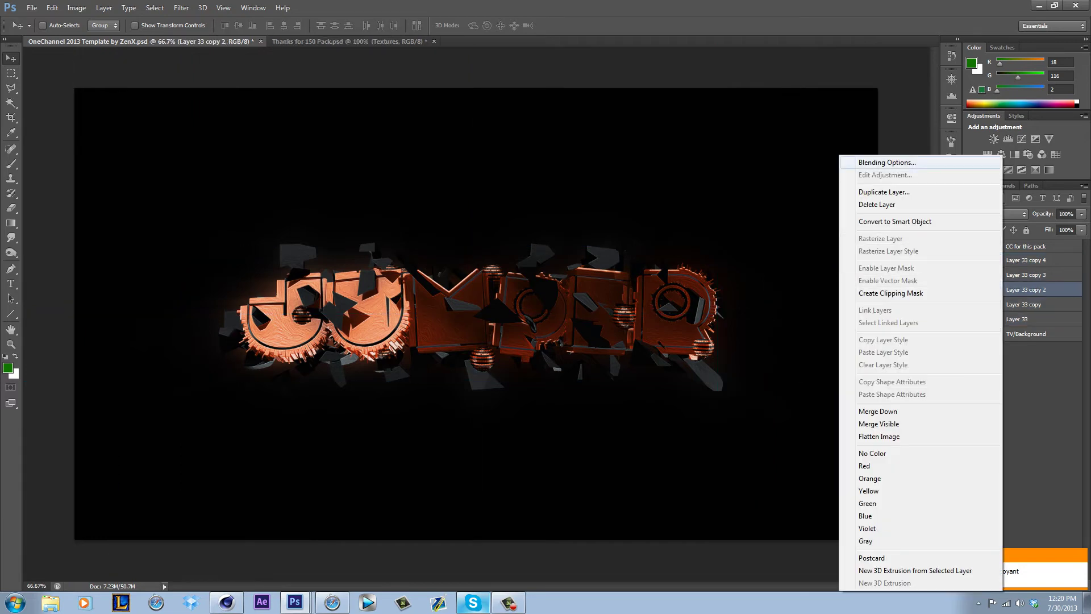
pyautogui.click(864, 164)
pyautogui.click(561, 457)
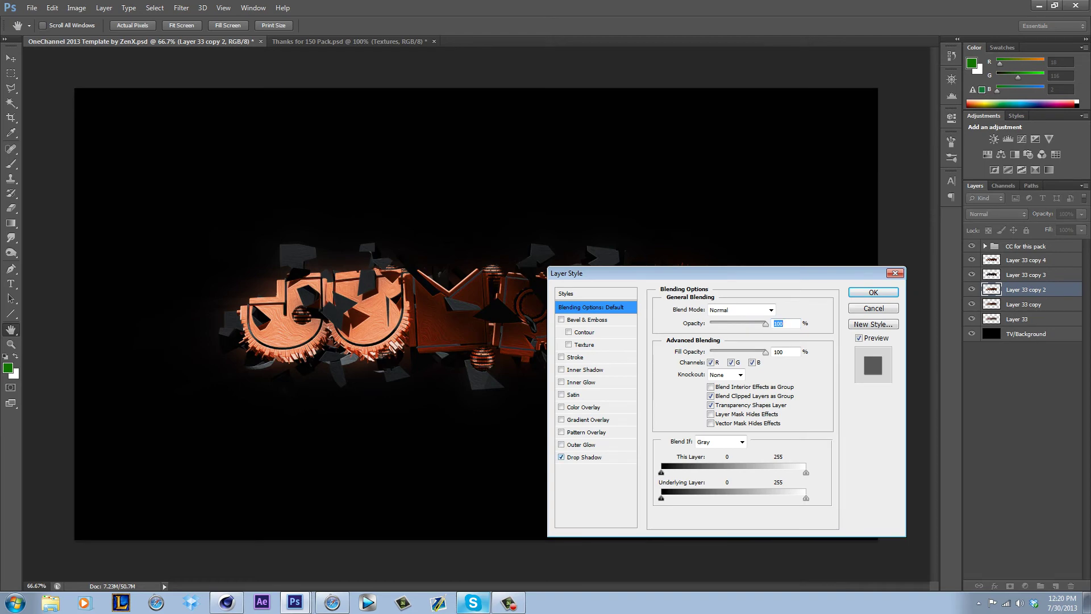
pyautogui.click(584, 456)
pyautogui.moveTo(702, 384); pyautogui.dragTo(706, 384)
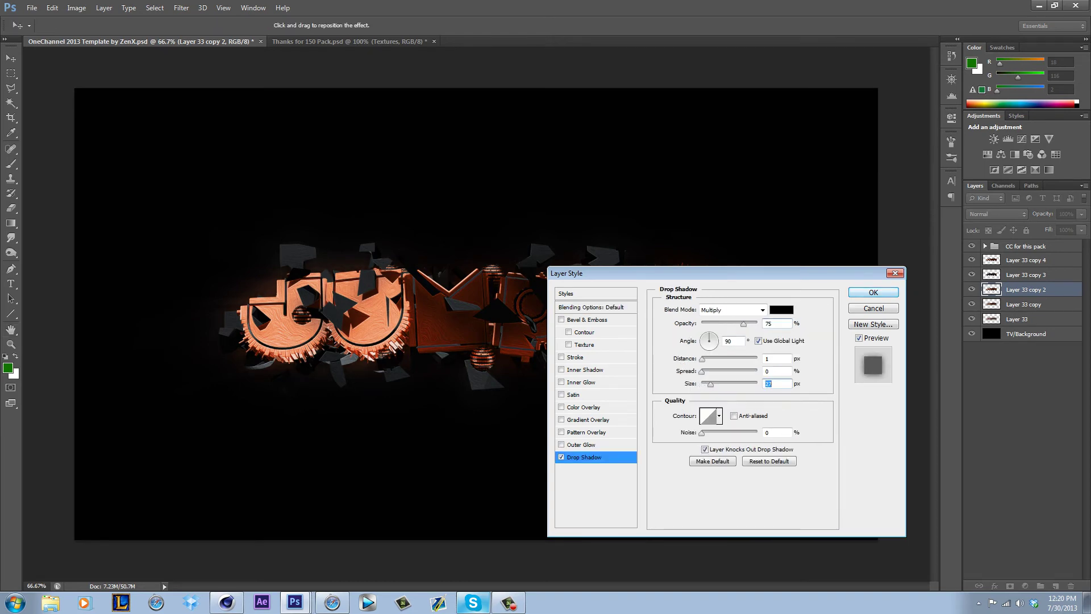
pyautogui.press('Return')
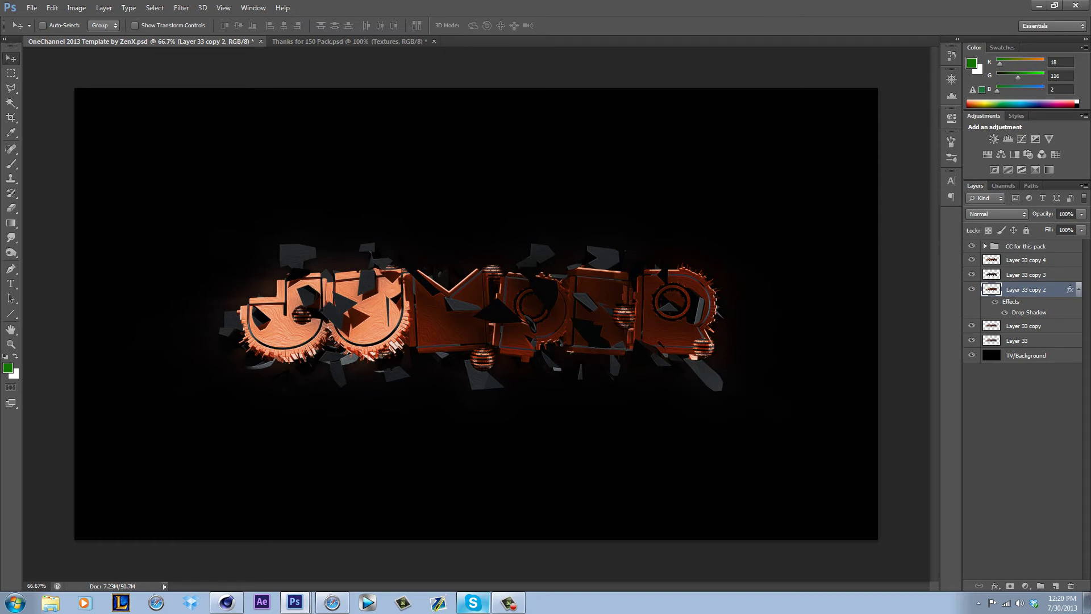
pyautogui.click(1026, 260)
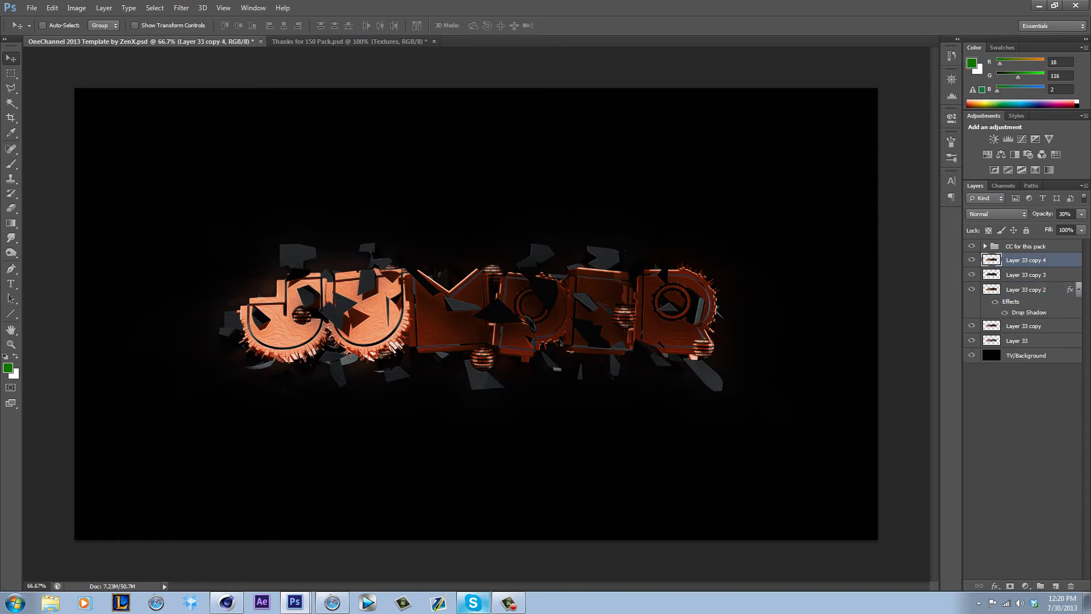
pyautogui.rightClick(1008, 290)
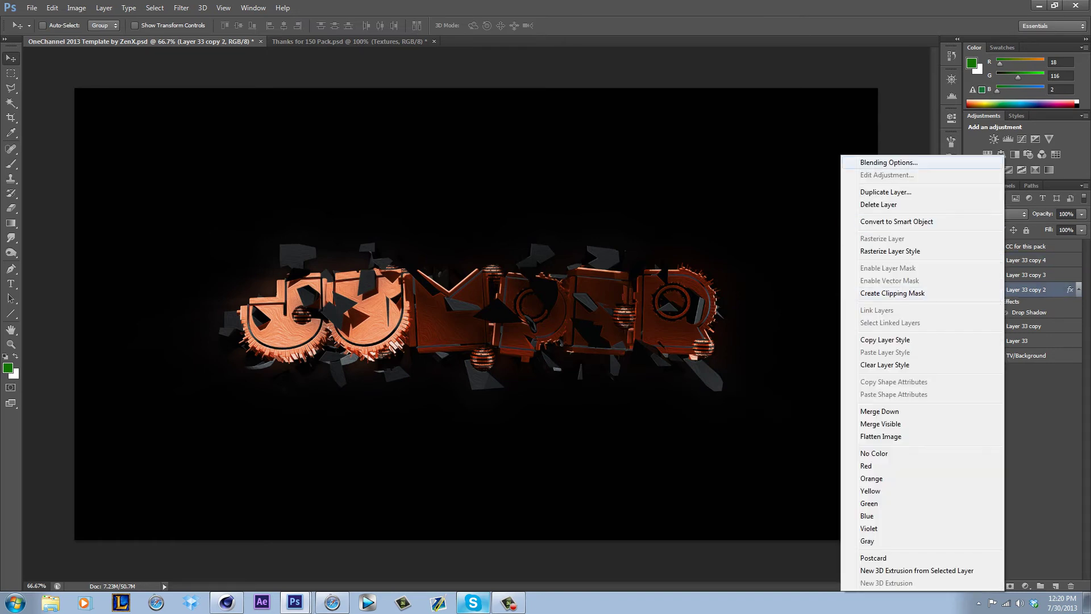
pyautogui.click(888, 162)
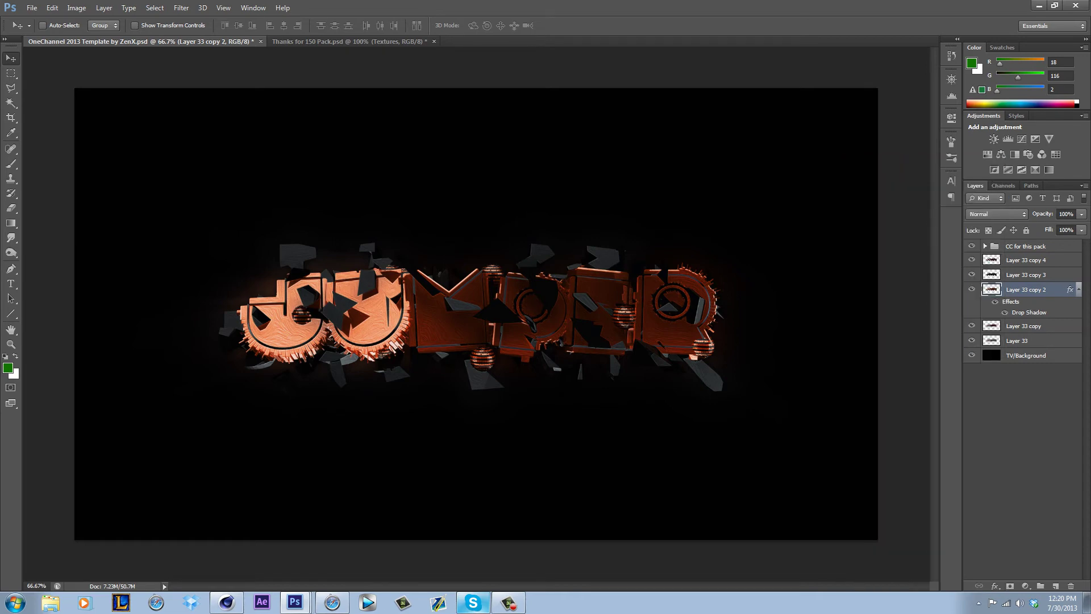
pyautogui.click(332, 603)
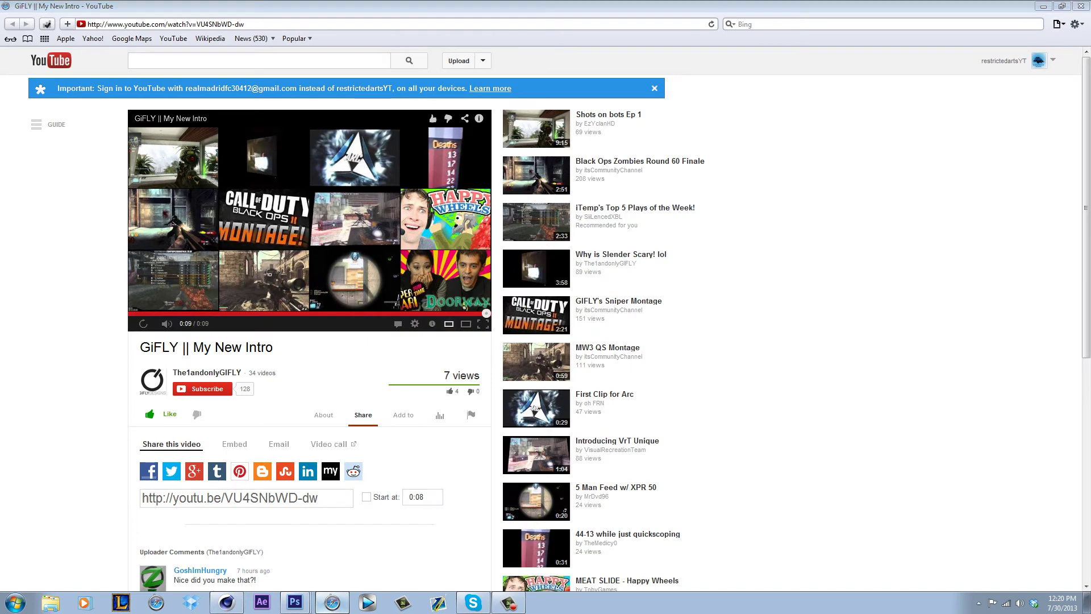
pyautogui.click(294, 602)
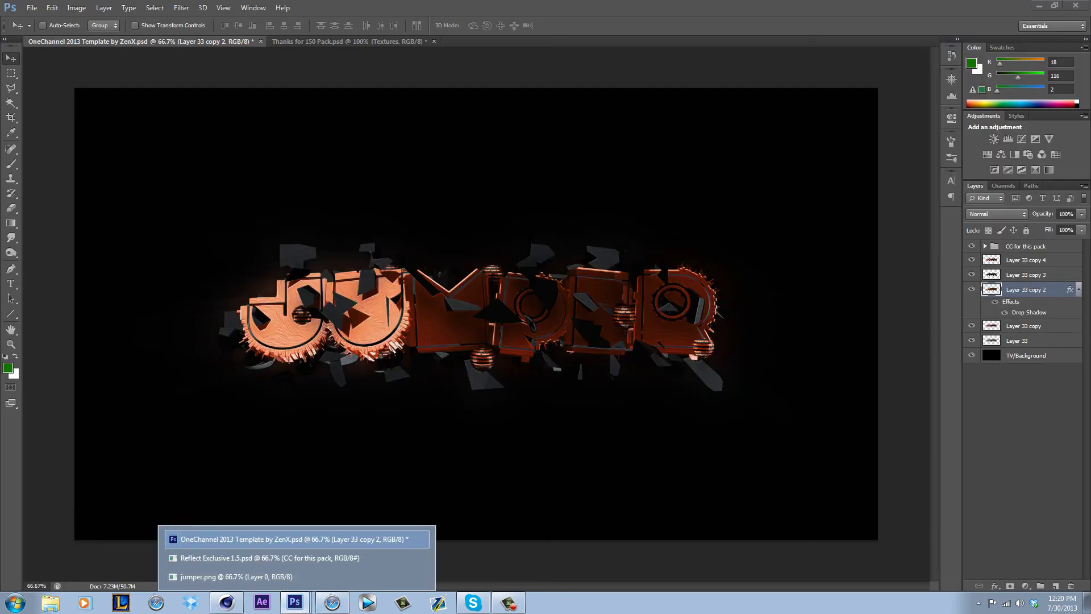
# Float the Thanks for 150 Pack document over the template and expand its Particles group.
pyautogui.click(347, 42)
pyautogui.moveTo(347, 41); pyautogui.dragTo(358, 80)
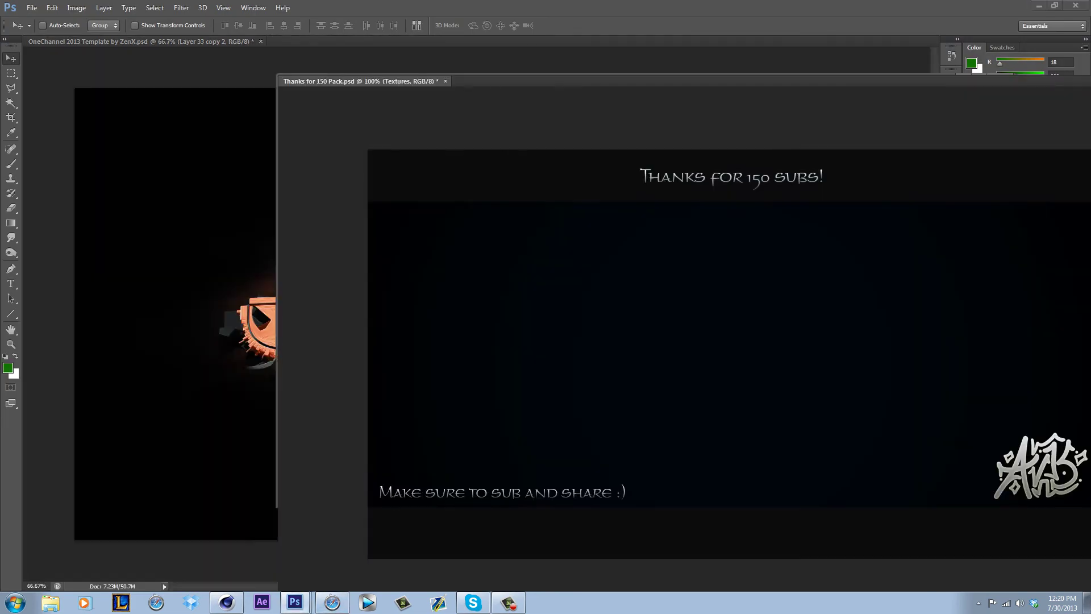
pyautogui.click(1051, 375)
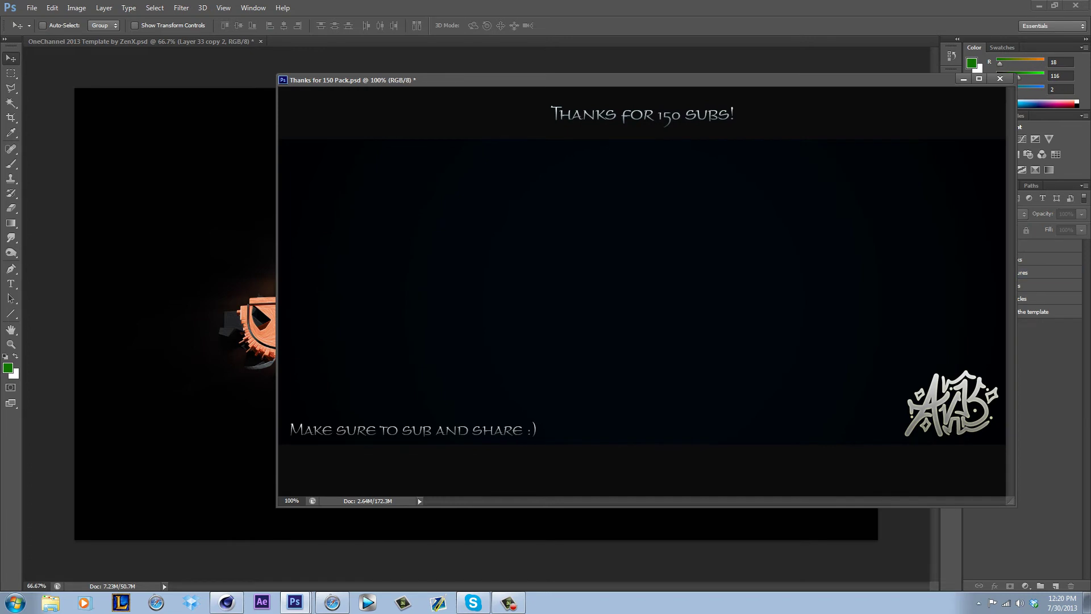
pyautogui.moveTo(356, 80); pyautogui.dragTo(305, 92)
pyautogui.click(985, 299)
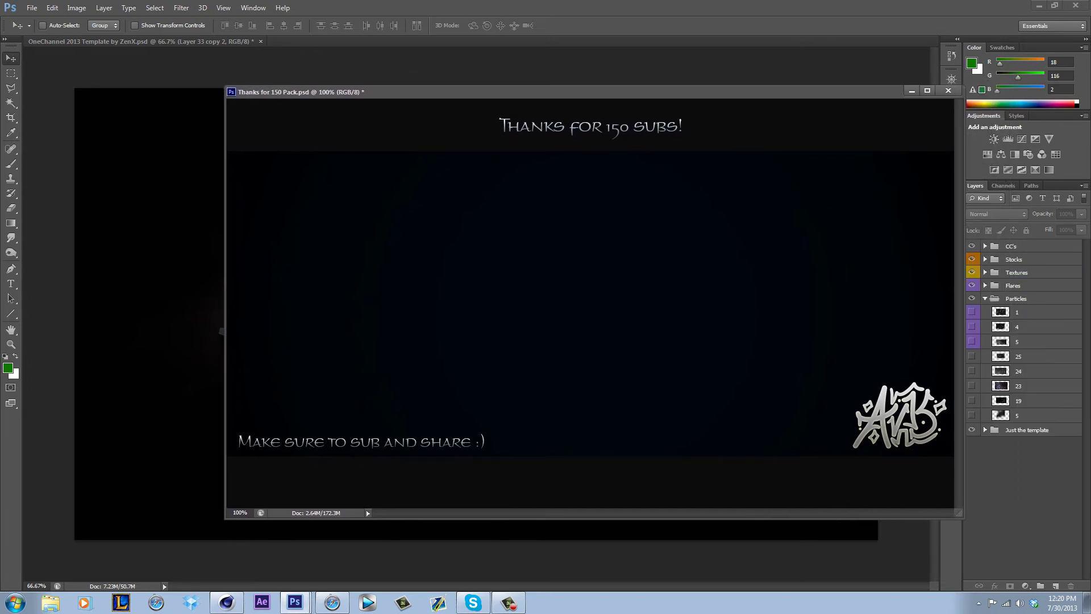
# Show the lowest particle layer 5 in the pack, copy it into the template document, and minimize the pack.
pyautogui.click(971, 415)
pyautogui.click(1023, 415)
pyautogui.moveTo(357, 248); pyautogui.dragTo(156, 226)
pyautogui.click(911, 91)
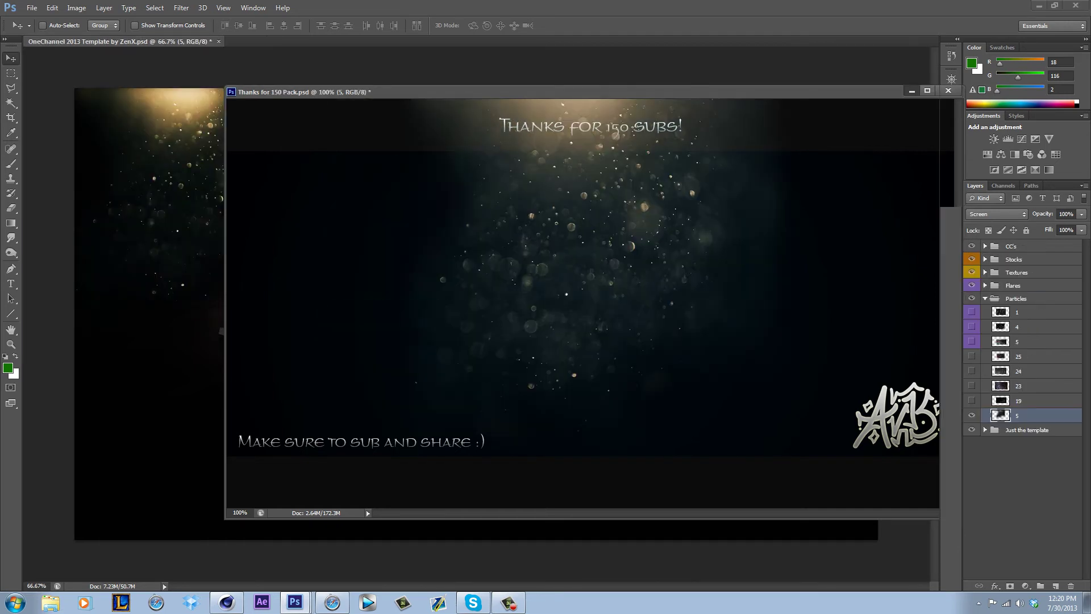
# Position the particle layer over the middle of the text and place a duplicate to its right.
pyautogui.moveTo(490, 165); pyautogui.dragTo(769, 310)
pyautogui.keyDown('alt'); pyautogui.moveTo(523, 275); pyautogui.dragTo(659, 269); pyautogui.keyUp('alt')
# Rotate the duplicated particle layer about 18° counterclockwise and move it up and slightly left above the text.
pyautogui.hotkey('ctrl', 't')
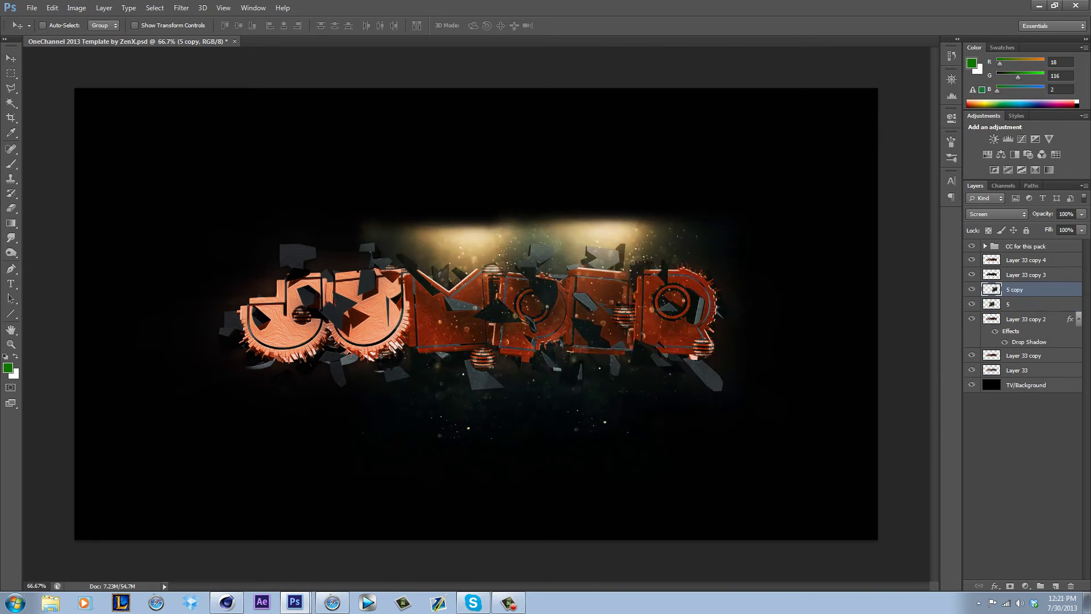
pyautogui.hotkey('ctrl', 't')
pyautogui.moveTo(454, 238); pyautogui.dragTo(430, 295)
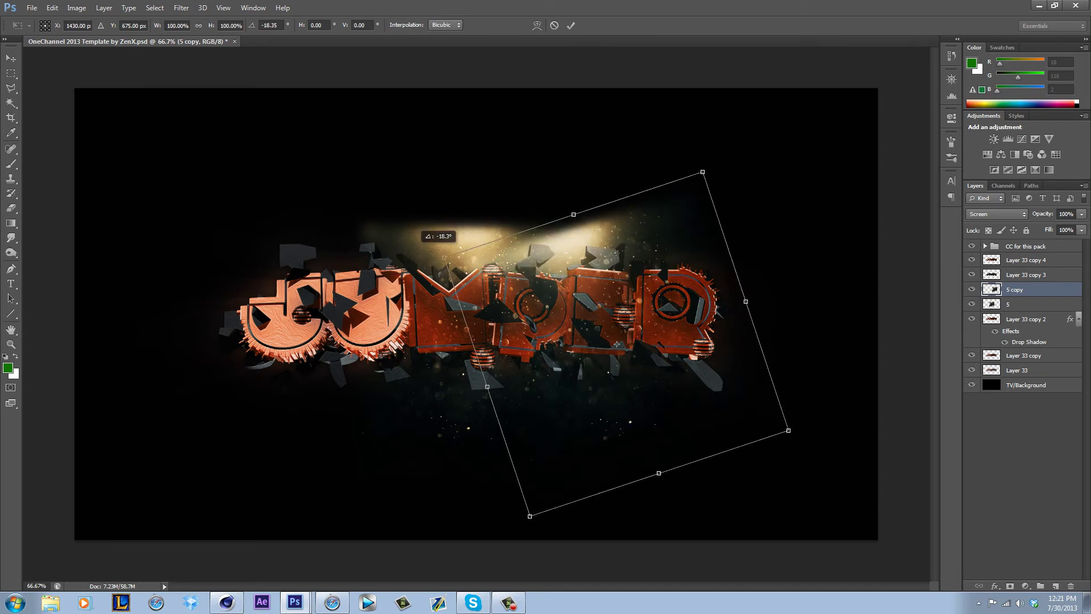
pyautogui.moveTo(415, 249); pyautogui.dragTo(414, 251)
pyautogui.click(571, 26)
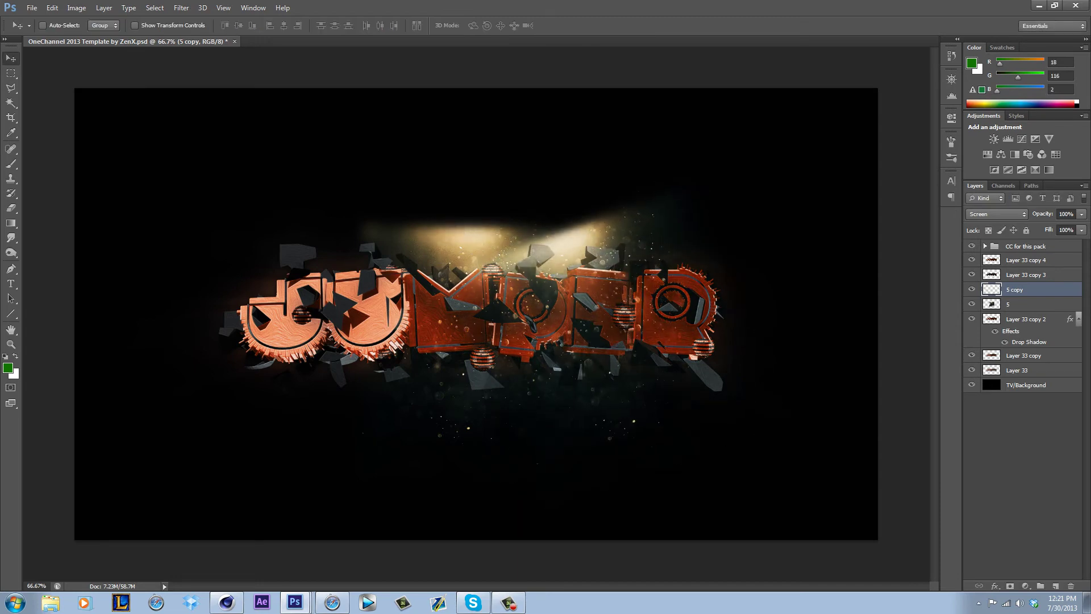
pyautogui.moveTo(630, 144)
pyautogui.mouseDown()
pyautogui.moveTo(609, 129)
pyautogui.moveTo(612, 97)
pyautogui.mouseUp()
# Duplicate the rotated particle layer, flip the duplicate horizontally, and place it as a mirror image over the left half of the text.
pyautogui.hotkey('ctrl', 'j')
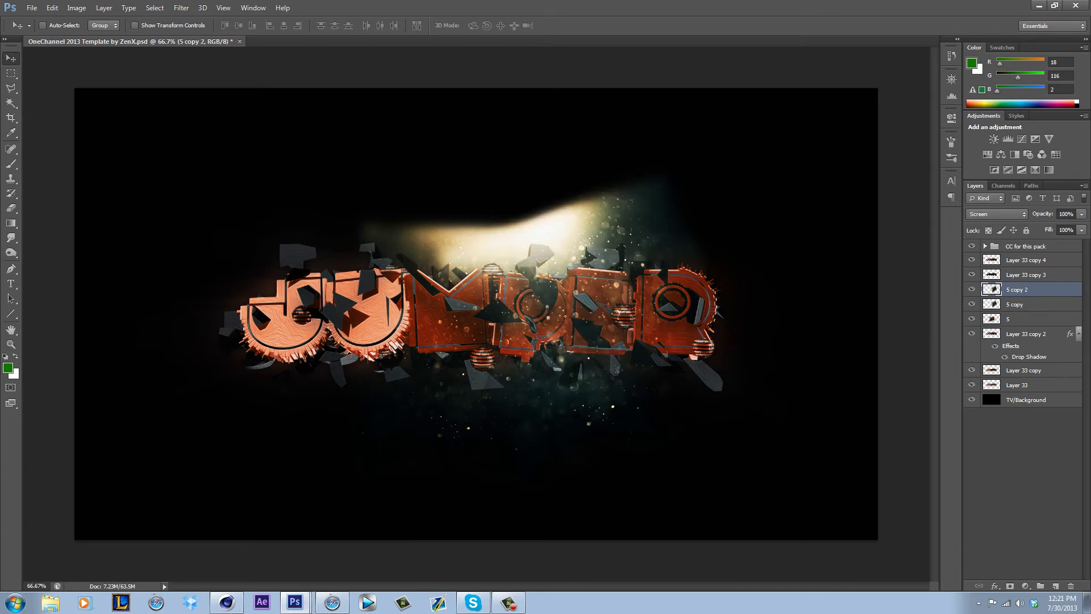
pyautogui.hotkey('ctrl', 't')
pyautogui.rightClick(564, 235)
pyautogui.click(605, 405)
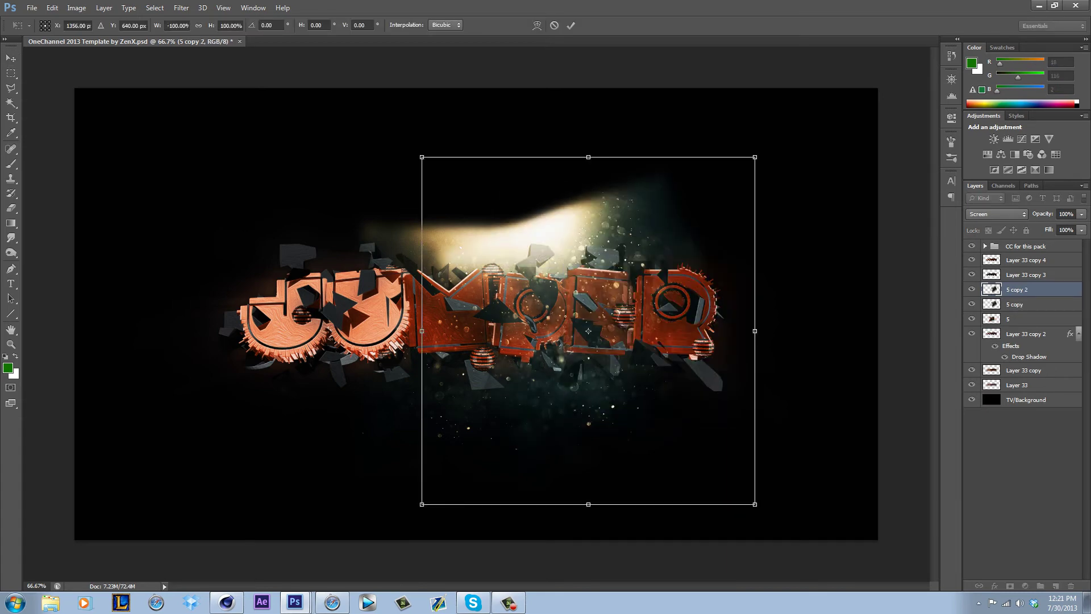
pyautogui.click(571, 25)
pyautogui.moveTo(543, 205); pyautogui.dragTo(510, 213)
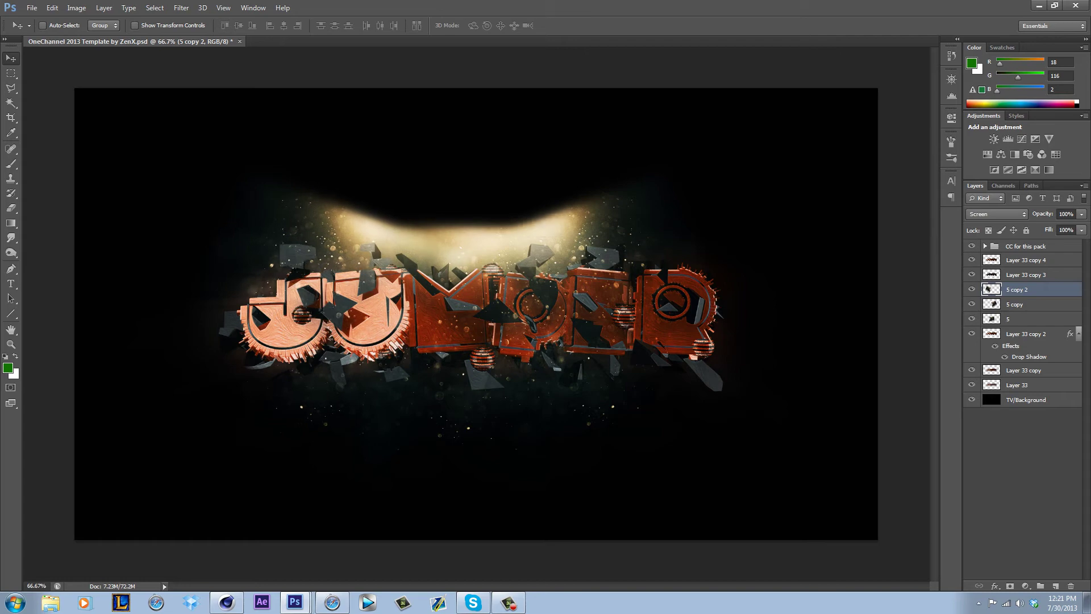
# With the guides shown, merge the three particle layers and raise the merged layer above Layer 33 copy 4.
pyautogui.hotkey('ctrl', ';')
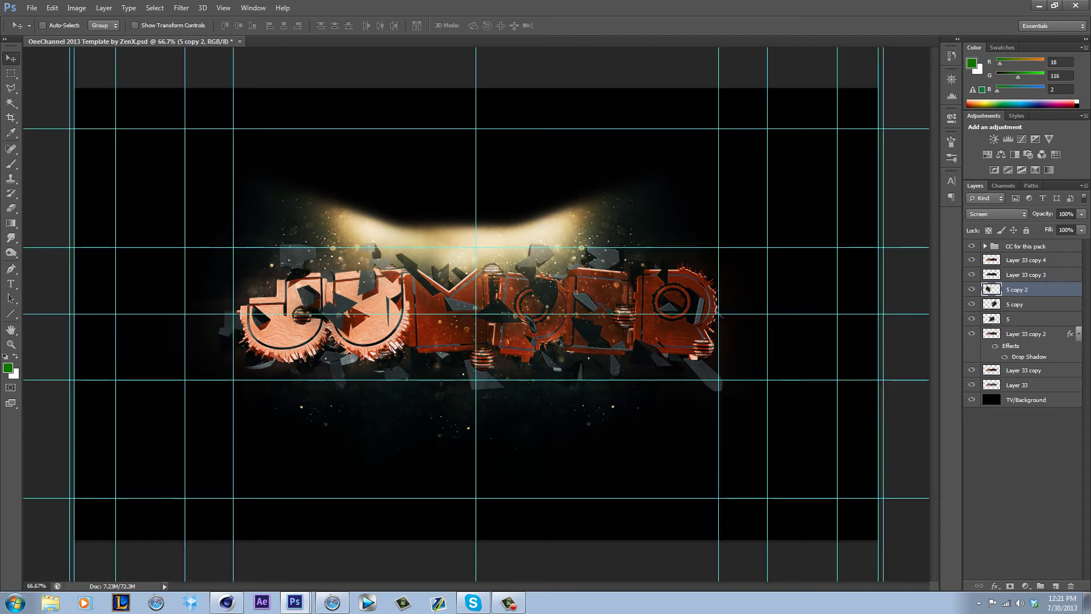
pyautogui.keyDown('shift'); pyautogui.click(1023, 318); pyautogui.keyUp('shift')
pyautogui.hotkey('ctrl', 'e')
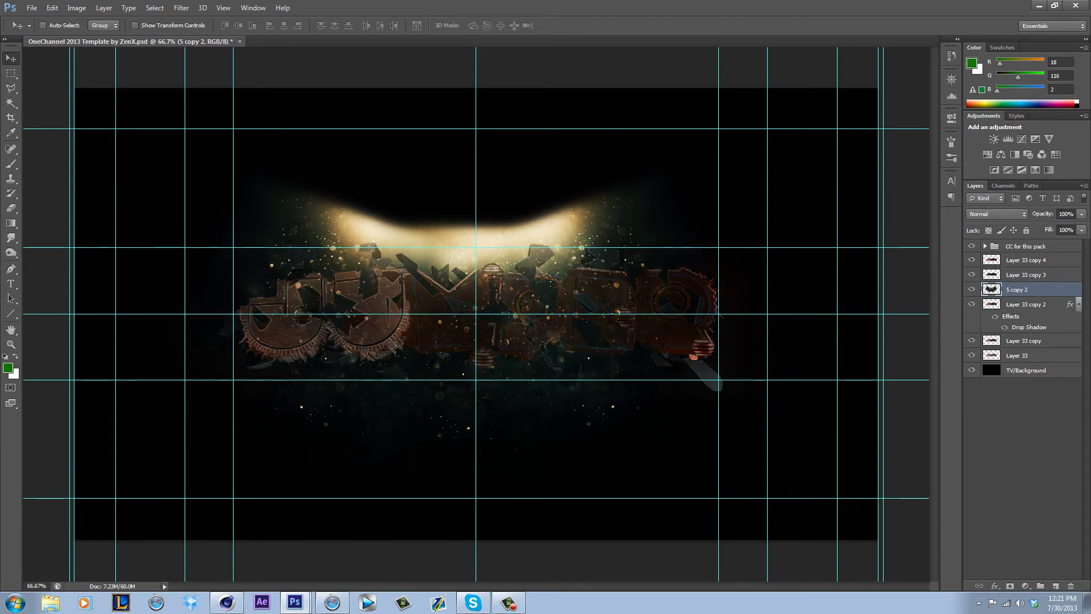
pyautogui.hotkey('ctrl', ']')
pyautogui.hotkey('ctrl', ']')
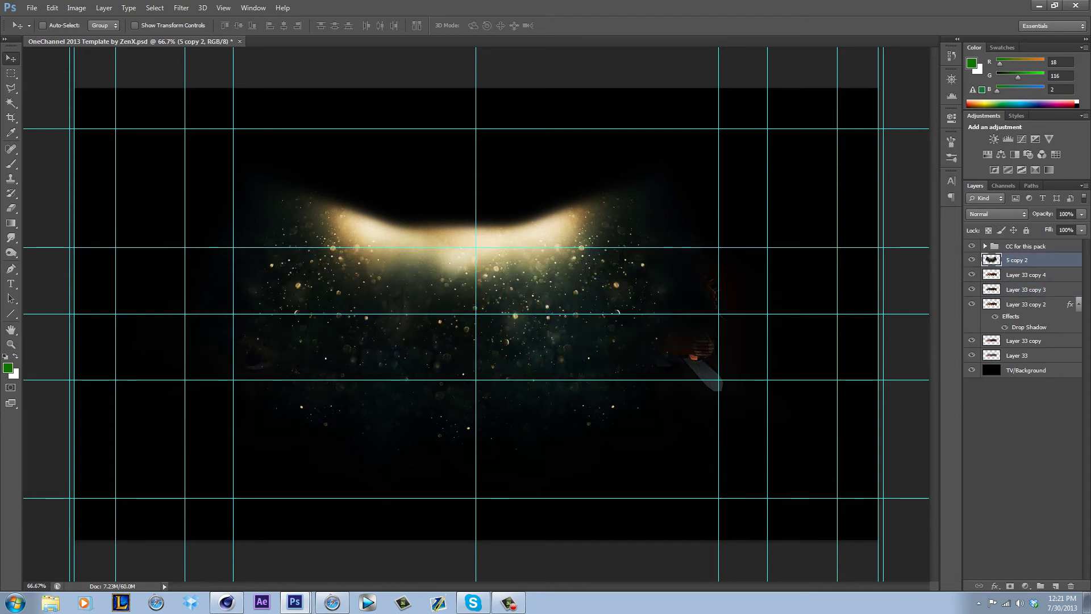
# Set the merged particle layer's blend mode to Screen and its opacity to 88%.
pyautogui.click(997, 214)
pyautogui.click(989, 317)
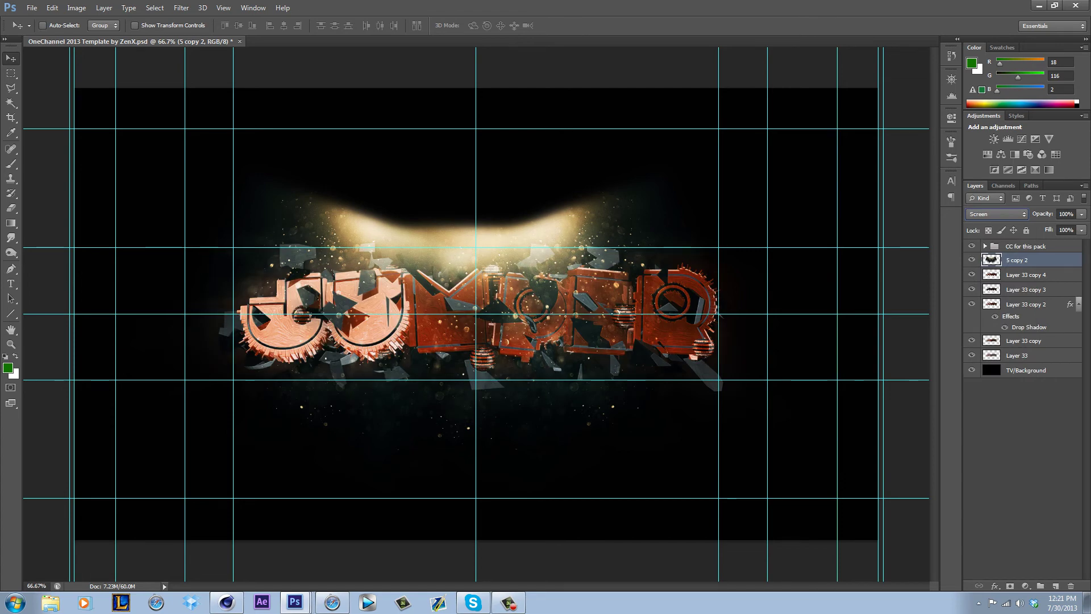
pyautogui.click(1081, 214)
pyautogui.moveTo(1082, 227)
pyautogui.mouseDown()
pyautogui.moveTo(1061, 227)
pyautogui.moveTo(1075, 226)
pyautogui.mouseUp()
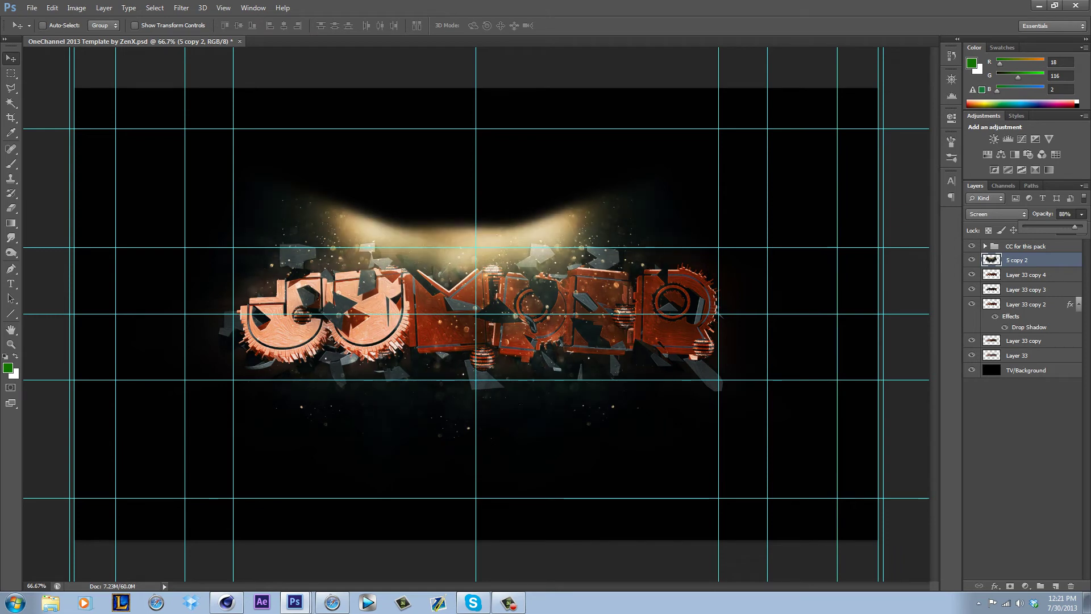
# Nudge the merged particle layer slightly to the right over the text and lower its opacity to 73%.
pyautogui.moveTo(628, 224); pyautogui.dragTo(643, 225)
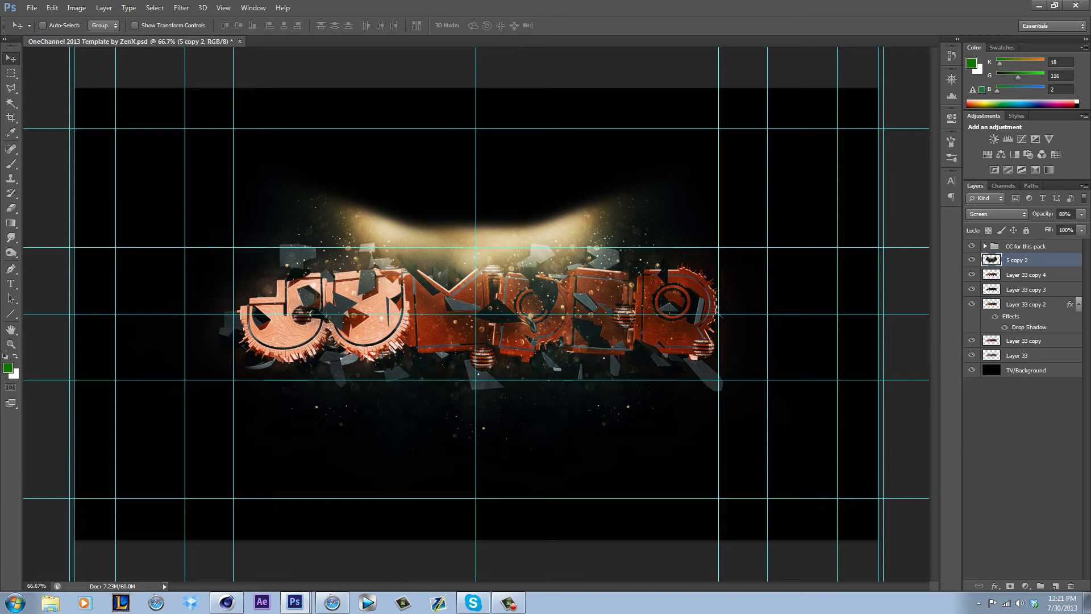
pyautogui.click(1022, 437)
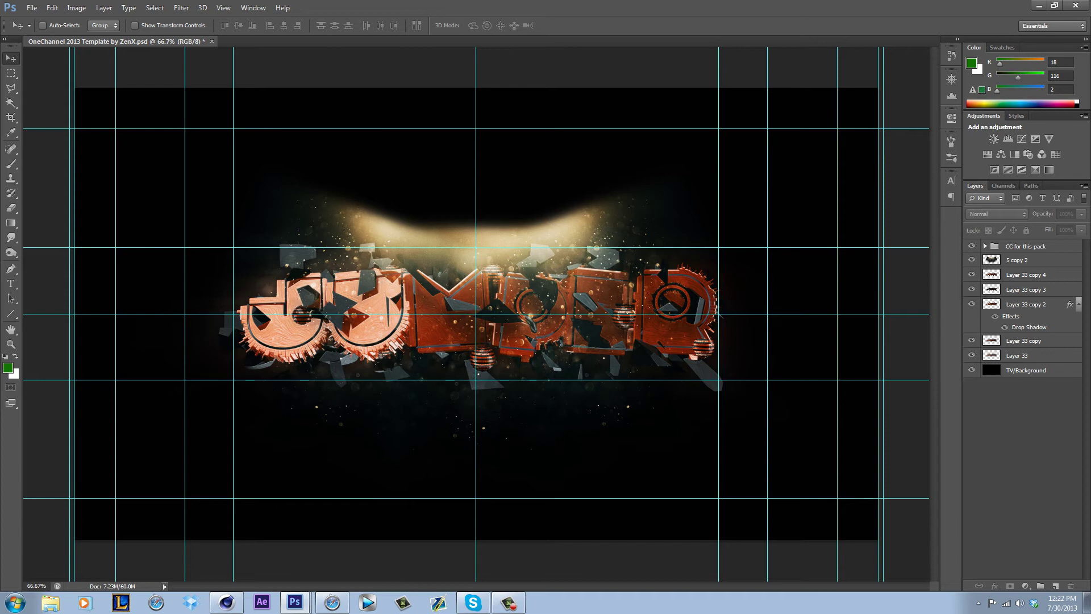
pyautogui.click(1031, 259)
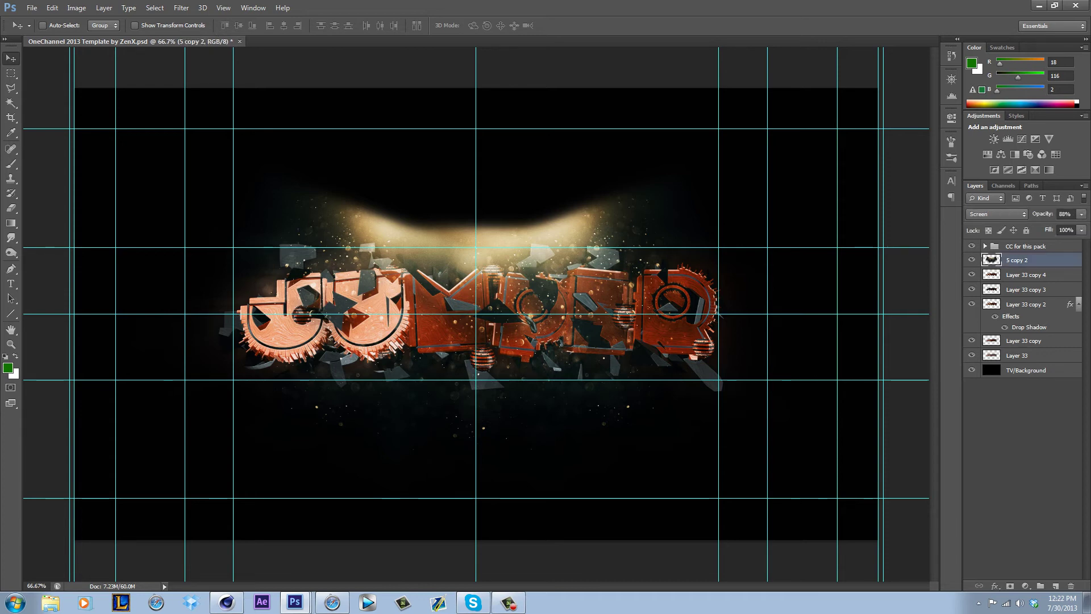
pyautogui.click(1082, 215)
pyautogui.moveTo(1085, 226); pyautogui.dragTo(1070, 227)
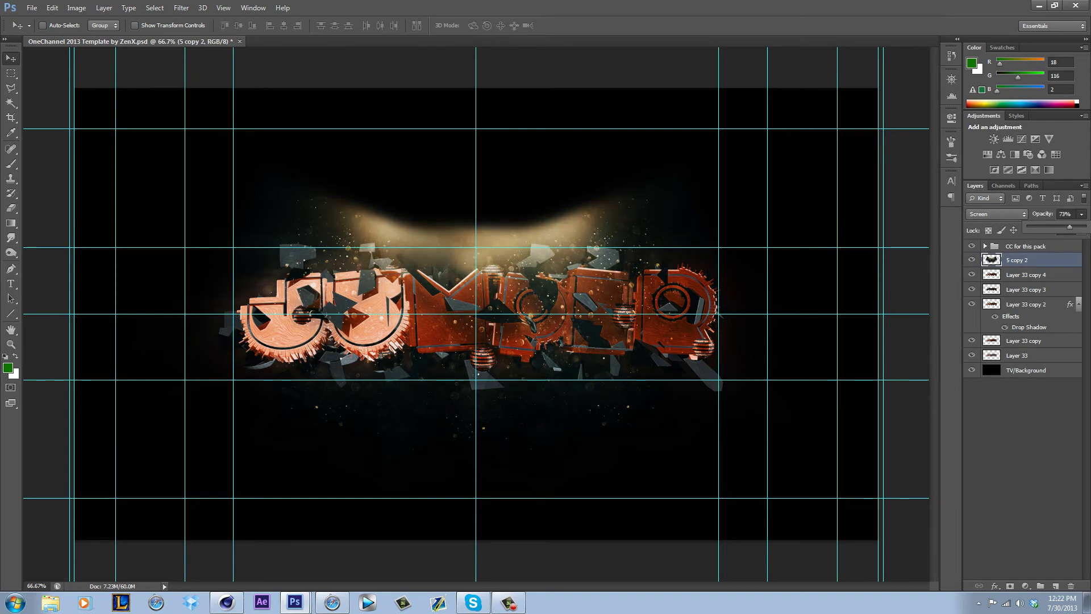
# Switch to Reflect Exclusive 1.5.psd and expand its Textures group.
pyautogui.moveTo(295, 602)
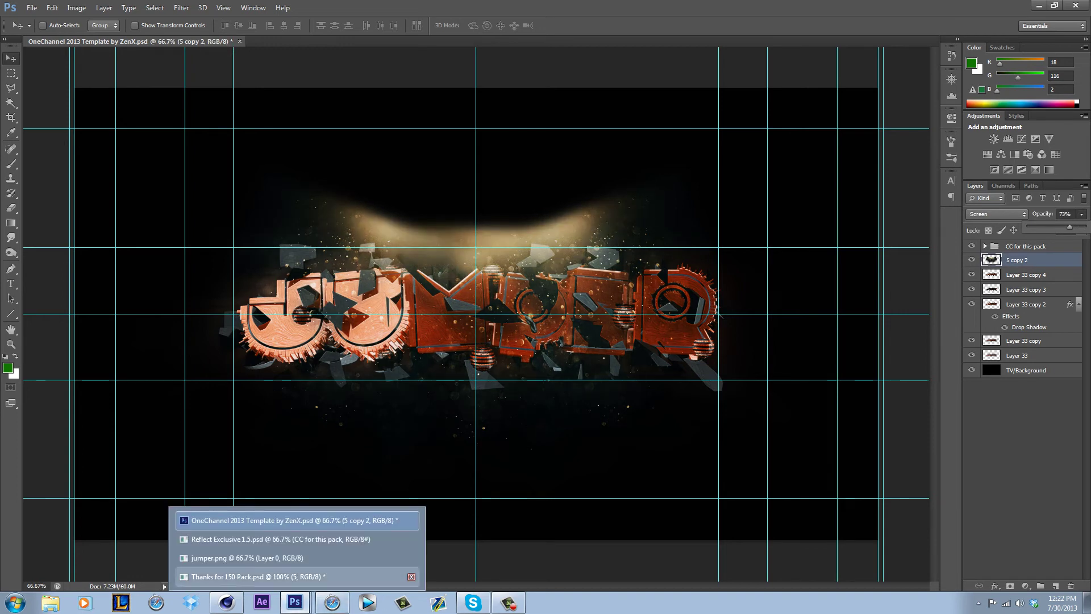
pyautogui.click(279, 538)
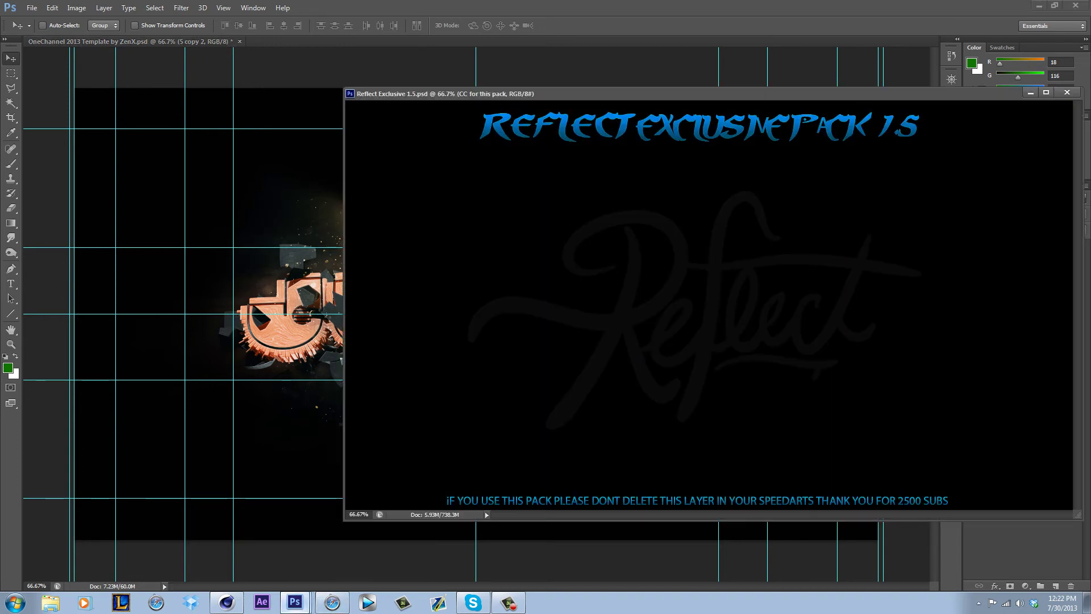
pyautogui.moveTo(511, 94); pyautogui.dragTo(384, 104)
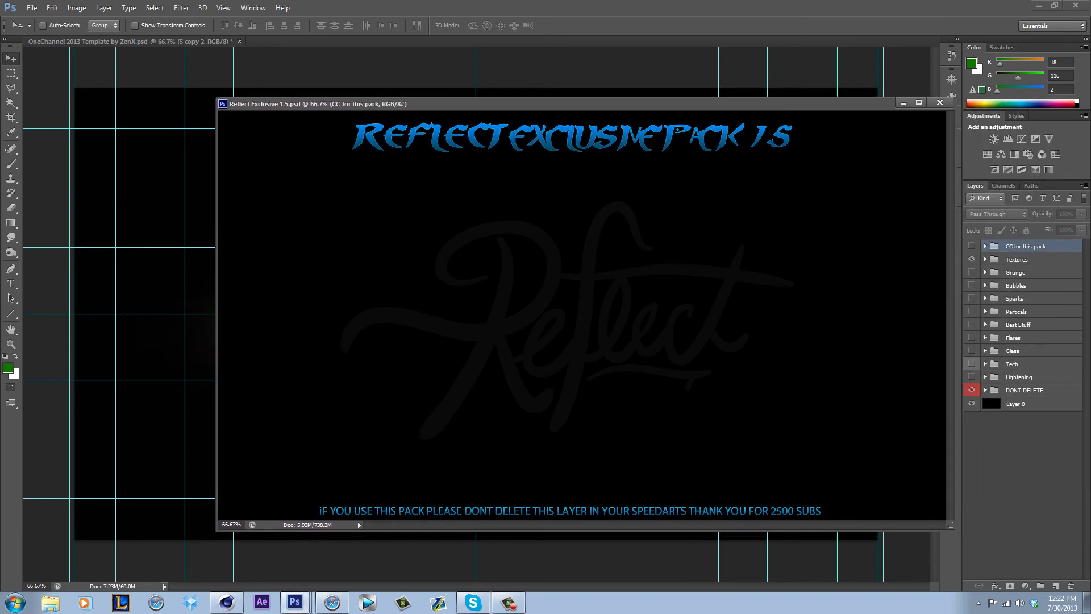
pyautogui.click(1017, 259)
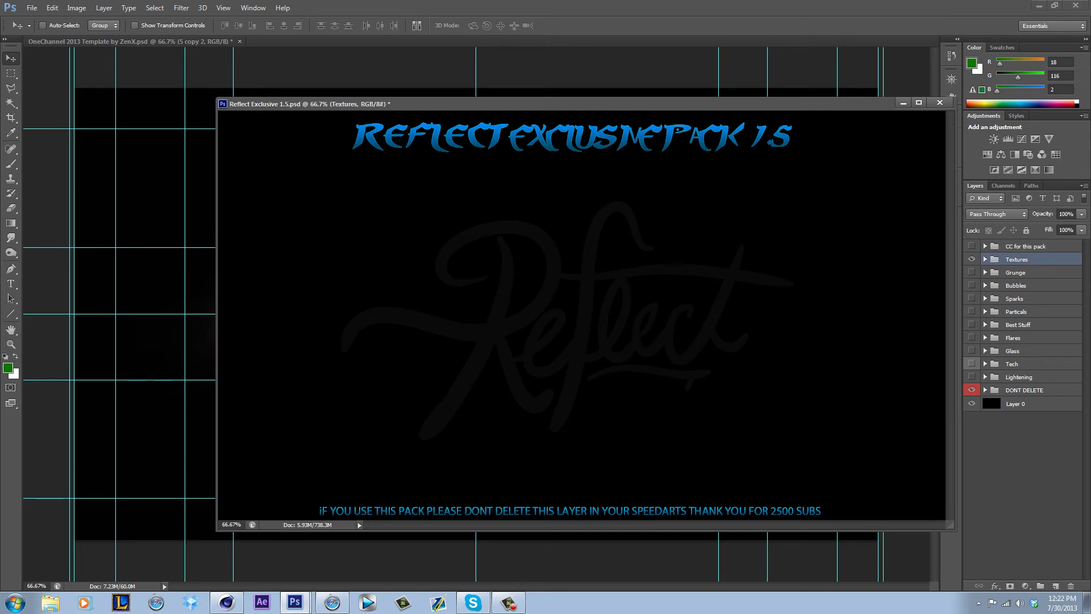
pyautogui.click(984, 259)
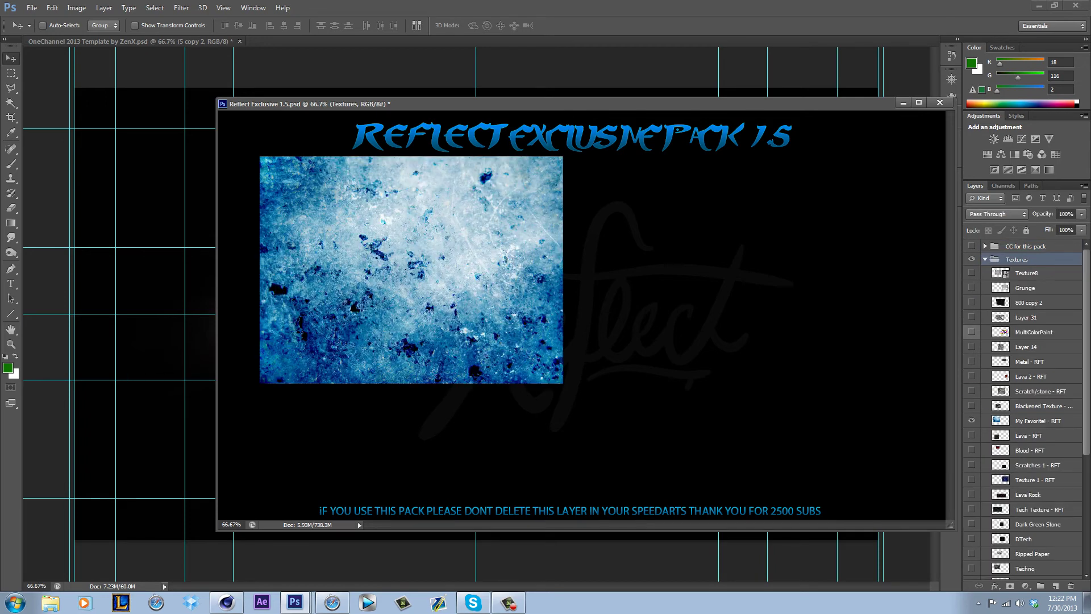
# Try the My Favorite! - RFT texture in the OneChannel template, and delete it from there.
pyautogui.click(972, 421)
pyautogui.click(972, 420)
pyautogui.click(1038, 420)
pyautogui.moveTo(529, 322); pyautogui.dragTo(191, 256)
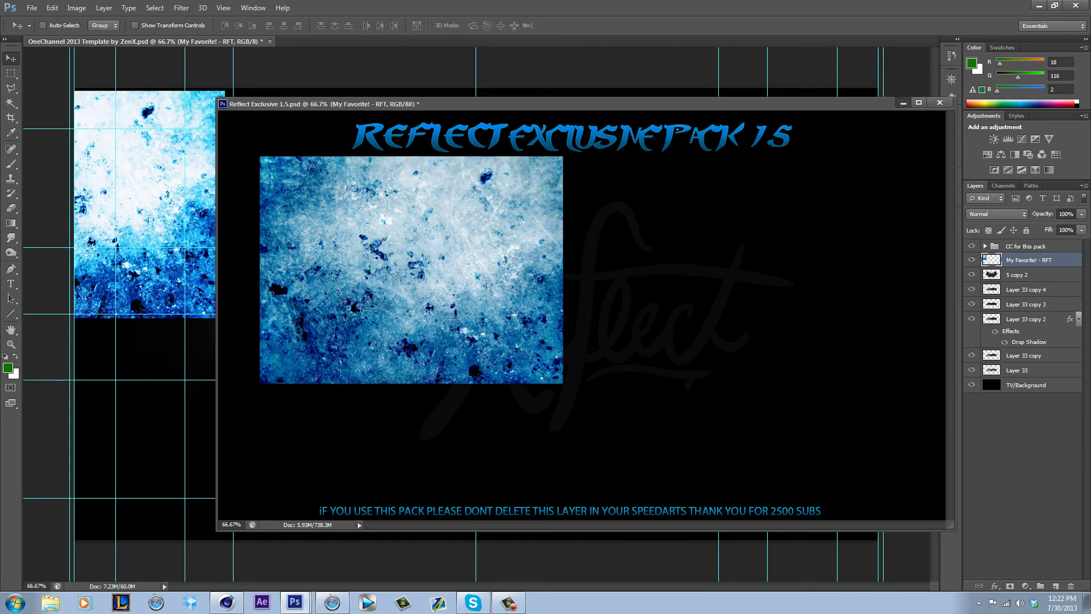
pyautogui.click(903, 102)
pyautogui.moveTo(316, 337); pyautogui.dragTo(421, 365)
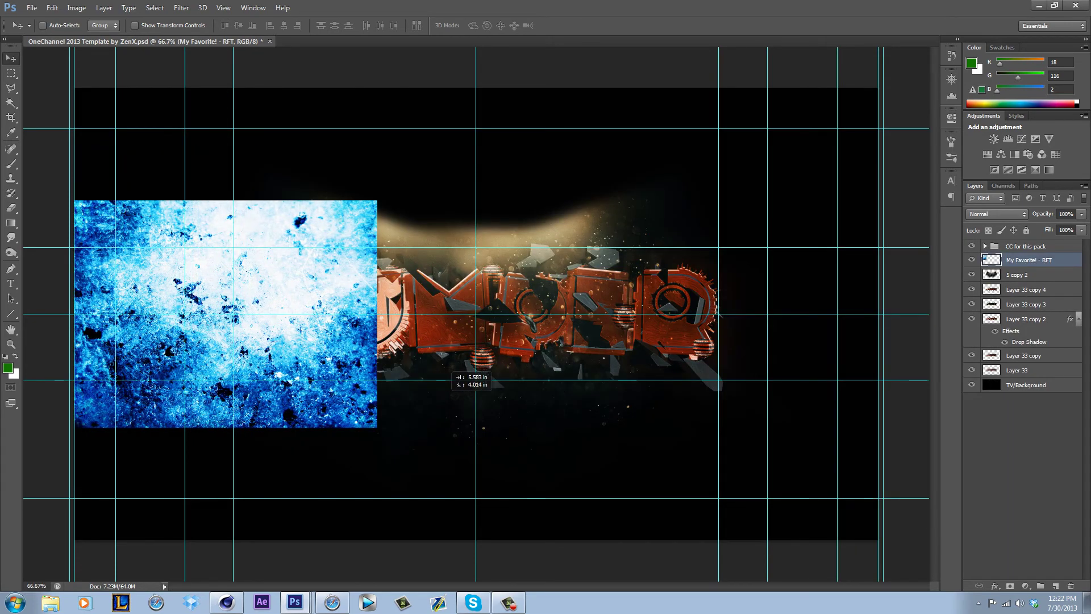
pyautogui.press('Delete')
# Place the Horror Grunge image from the Grungy Textures folder of Ferox - FREE Texture Pack in the template.
pyautogui.click(32, 8)
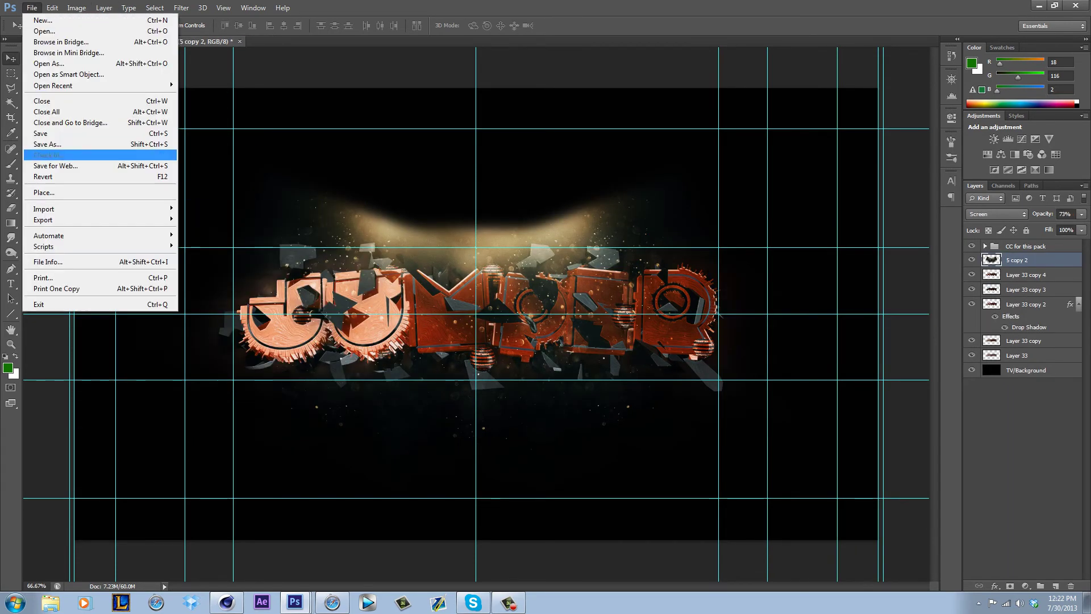
pyautogui.click(46, 191)
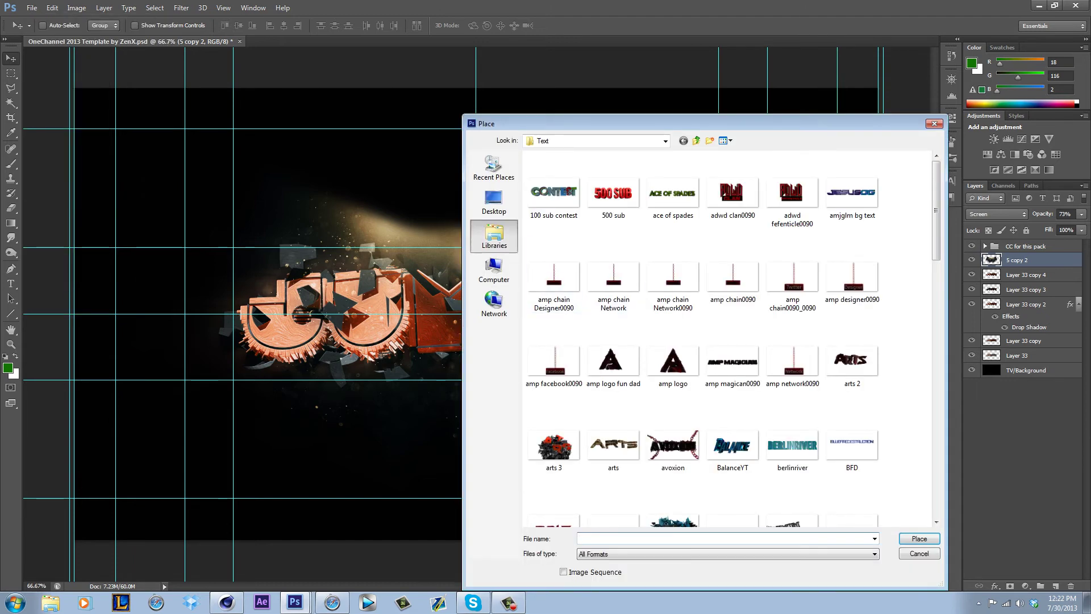
pyautogui.click(494, 236)
pyautogui.doubleClick(820, 167)
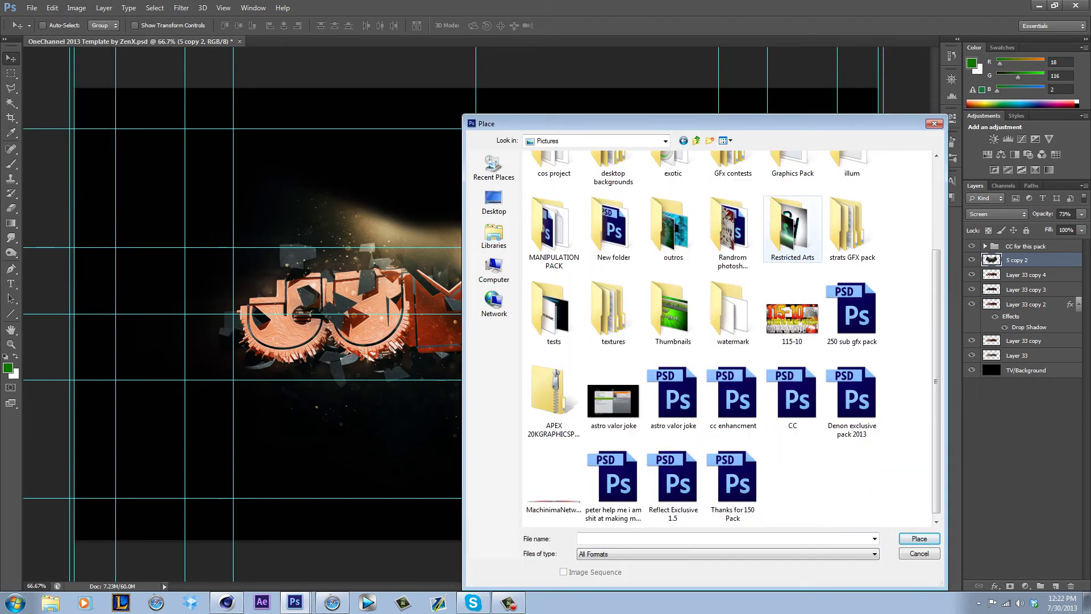
pyautogui.doubleClick(614, 306)
pyautogui.doubleClick(553, 187)
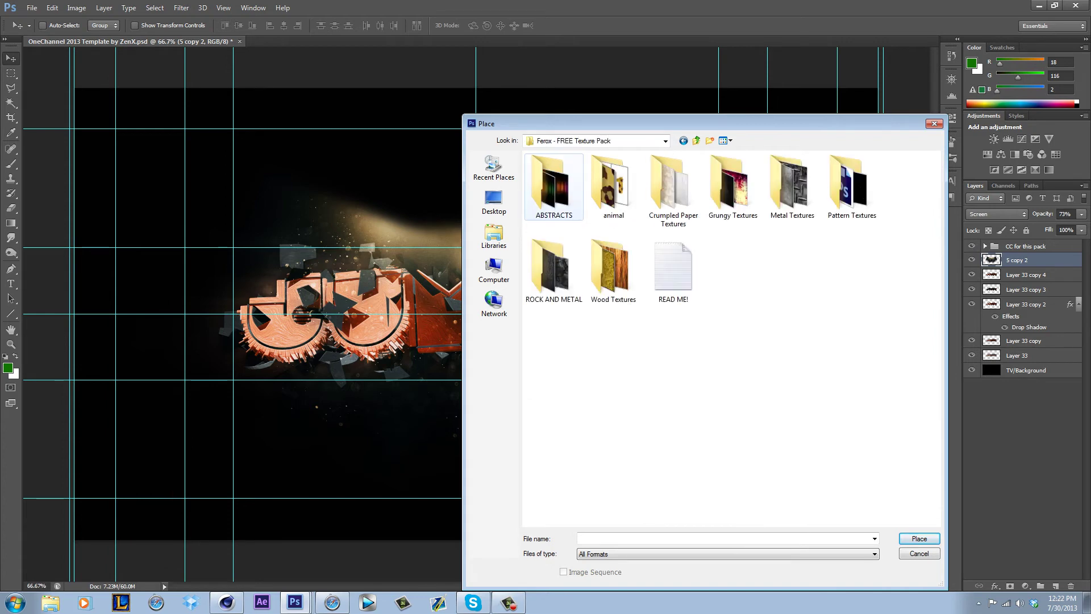
pyautogui.doubleClick(732, 182)
pyautogui.scroll(-2, 821, 351)
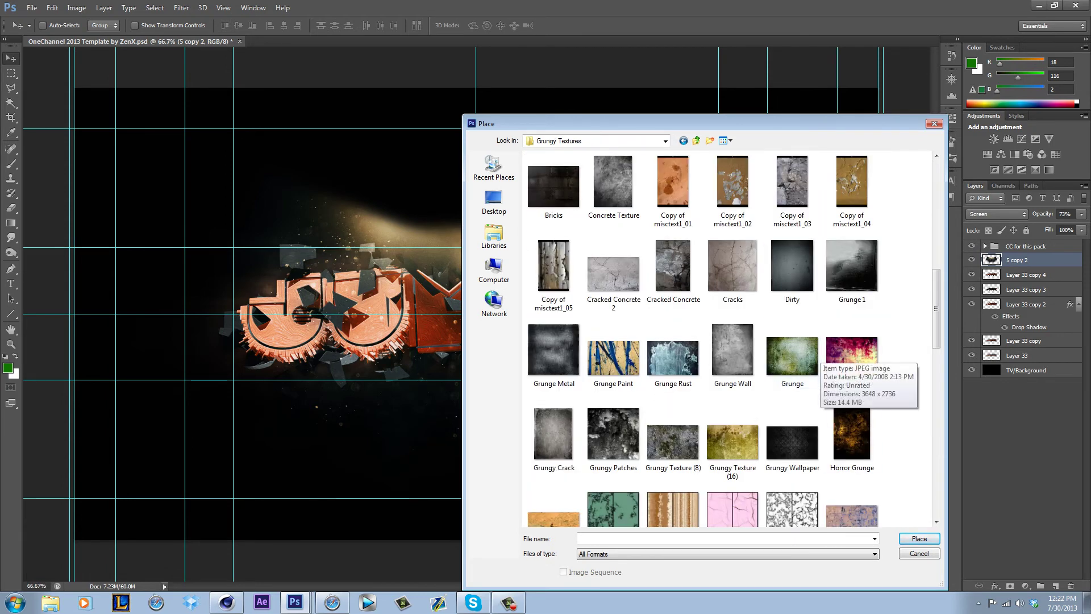
pyautogui.doubleClick(851, 434)
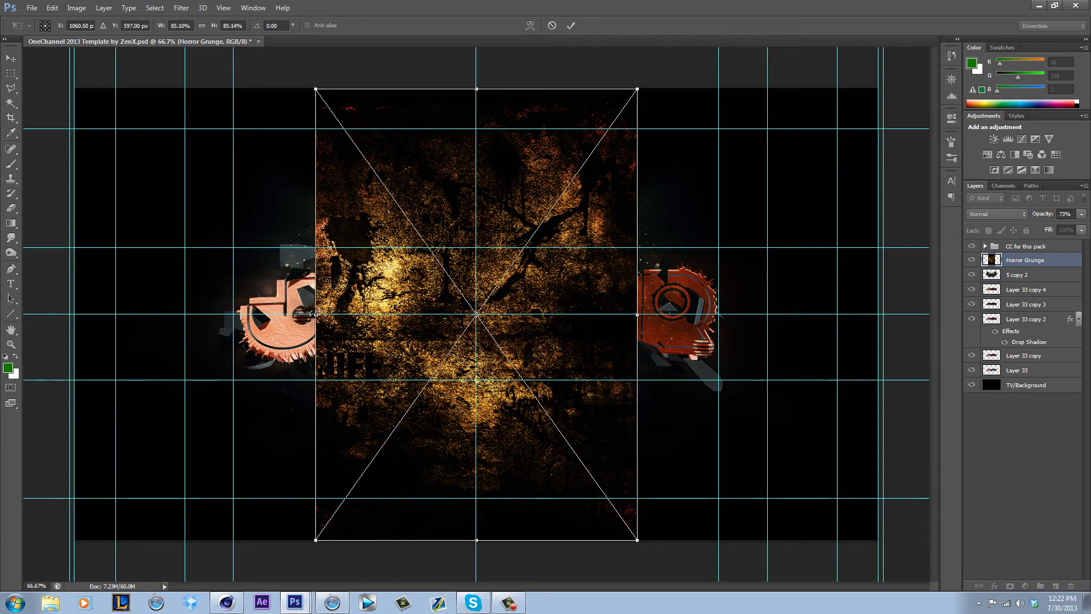
# Flip the Horror Grunge image horizontally, rotate it 90° counterclockwise, and enlarge it proportionally to span the whole text.
pyautogui.rightClick(537, 218)
pyautogui.click(576, 377)
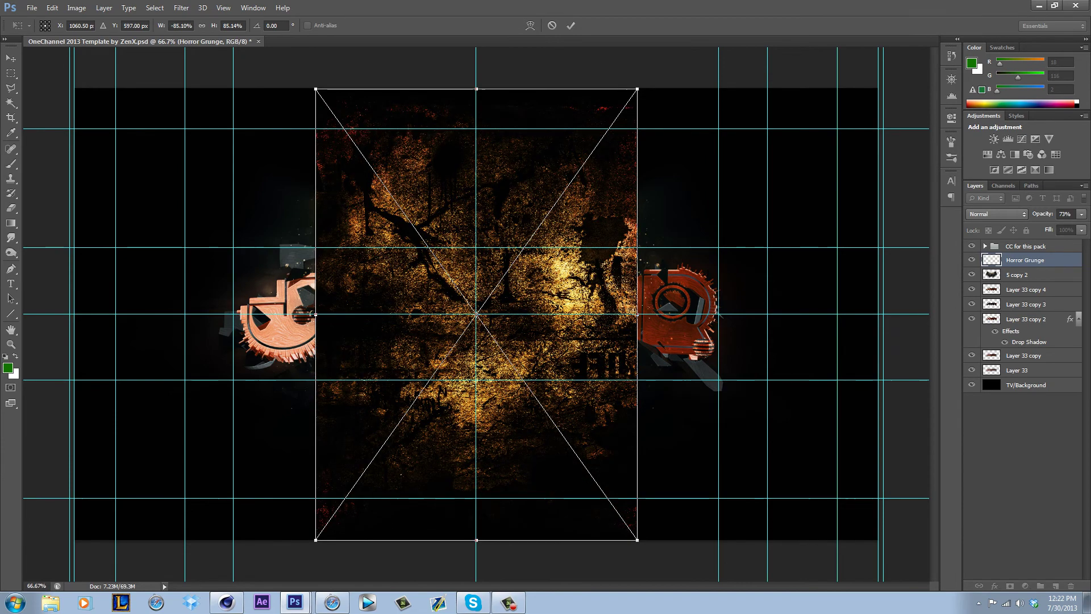
pyautogui.rightClick(550, 260)
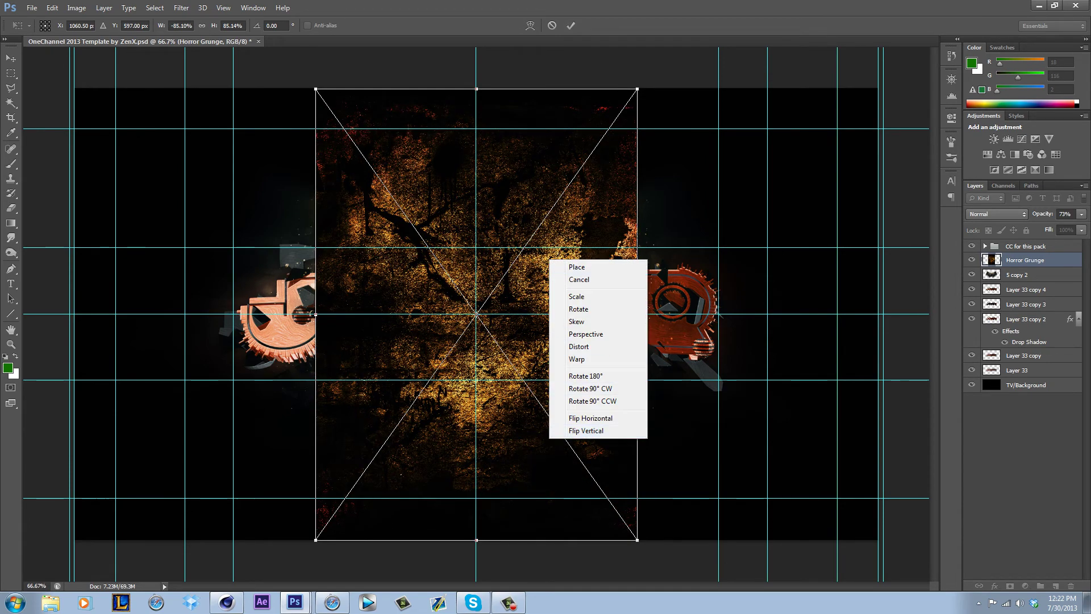
pyautogui.click(592, 401)
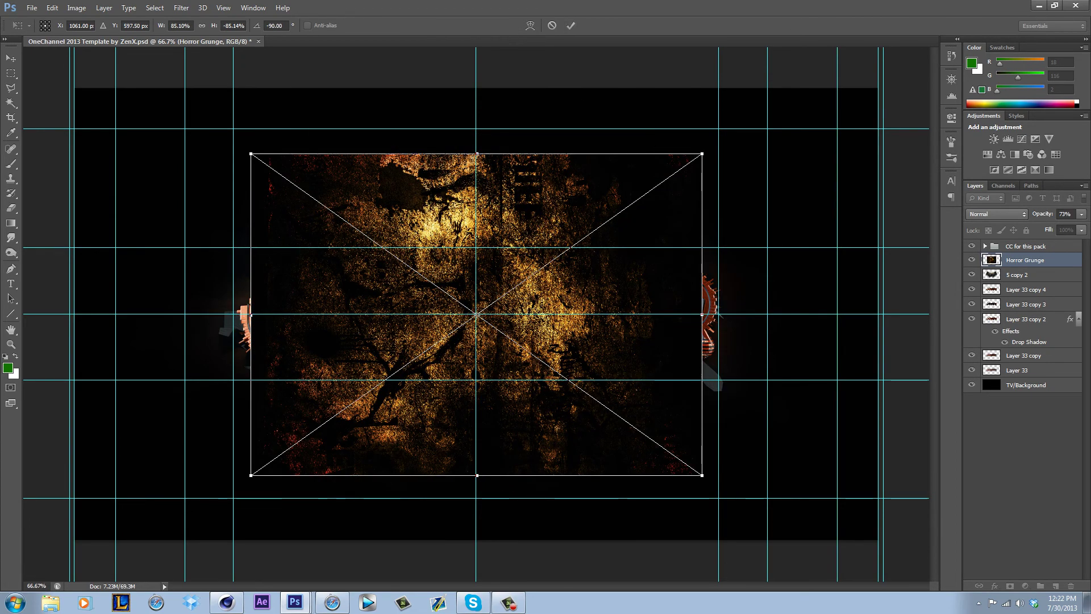
pyautogui.keyDown('shift'); pyautogui.moveTo(702, 153); pyautogui.dragTo(731, 132); pyautogui.keyUp('shift')
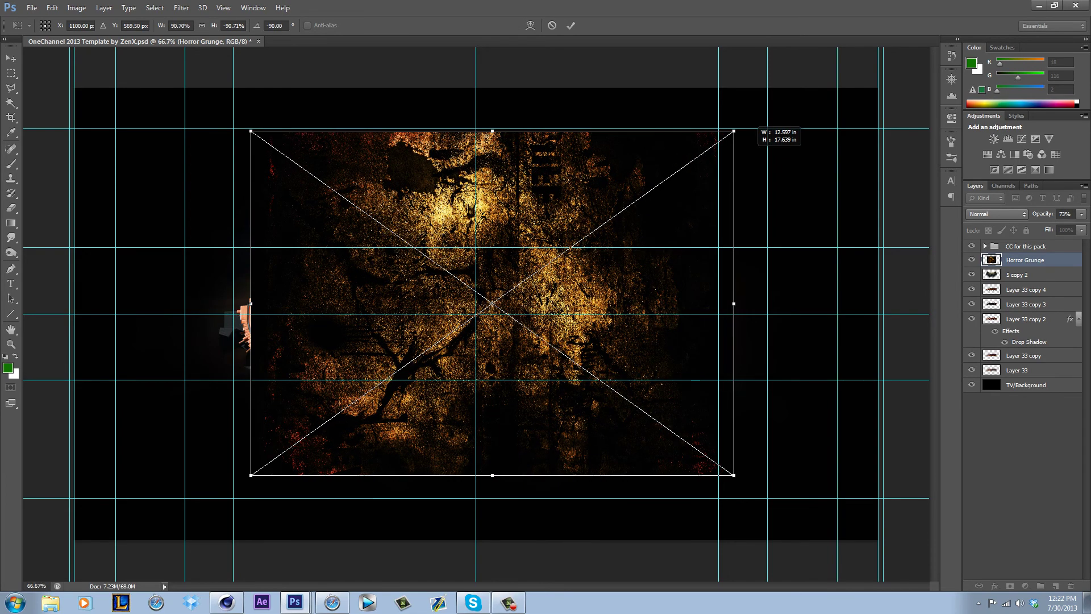
pyautogui.keyDown('shift'); pyautogui.moveTo(251, 475); pyautogui.dragTo(210, 504); pyautogui.keyUp('shift')
pyautogui.click(571, 25)
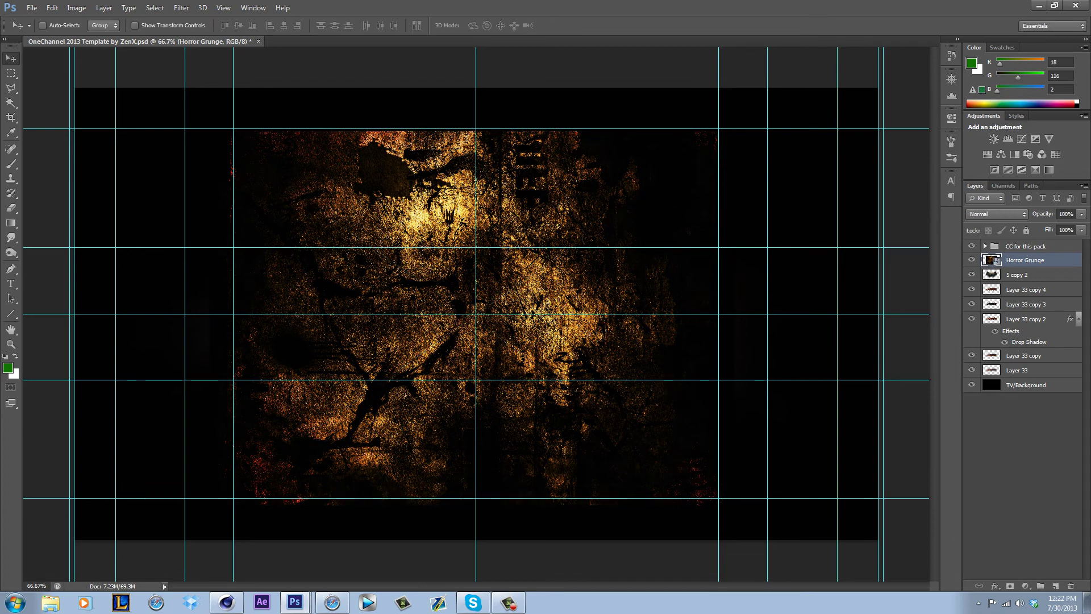
# Move the Horror Grunge layer below the particle layer and merge Layer 33 copy 4, copy 3 and copy 2.
pyautogui.moveTo(1023, 260); pyautogui.dragTo(1016, 282)
pyautogui.click(1025, 290)
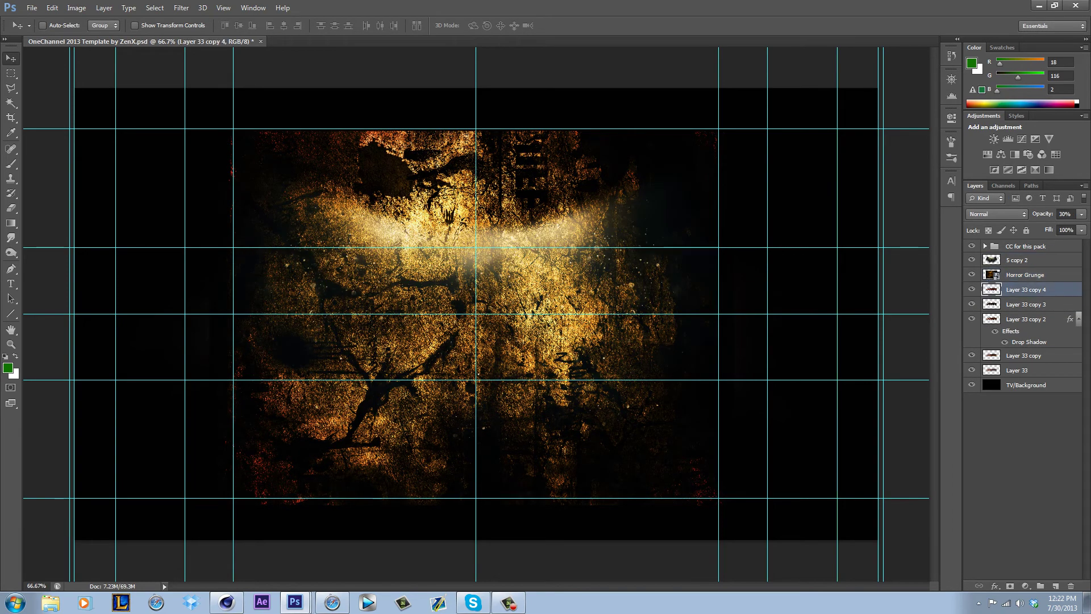
pyautogui.keyDown('shift'); pyautogui.click(1026, 319); pyautogui.keyUp('shift')
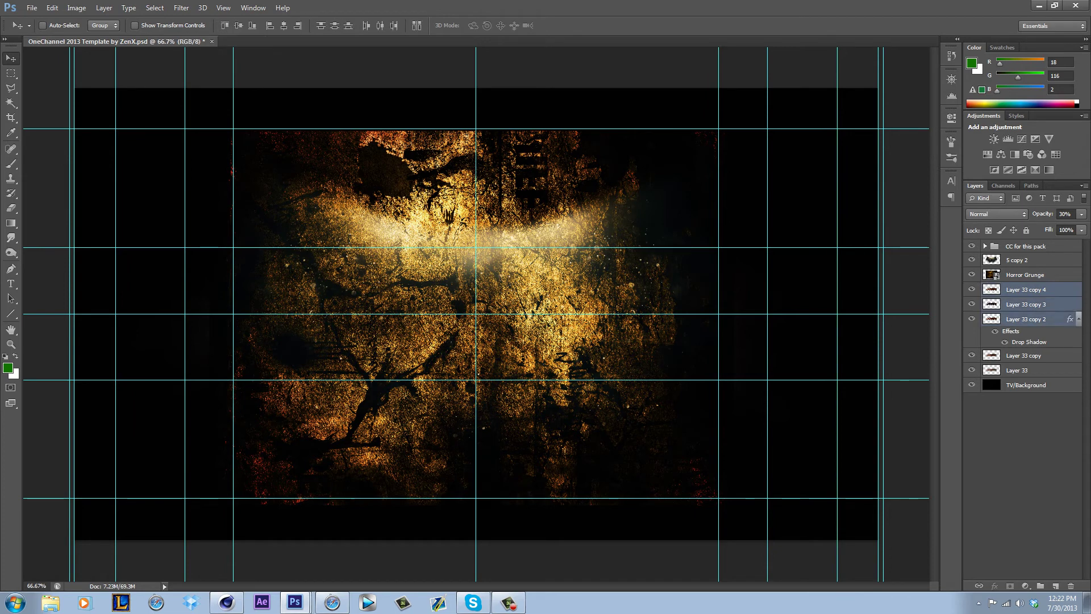
pyautogui.hotkey('ctrl', 'e')
# Clip the Horror Grunge layer to the merged text layer with a clipping mask.
pyautogui.click(1017, 274)
pyautogui.rightClick(1006, 274)
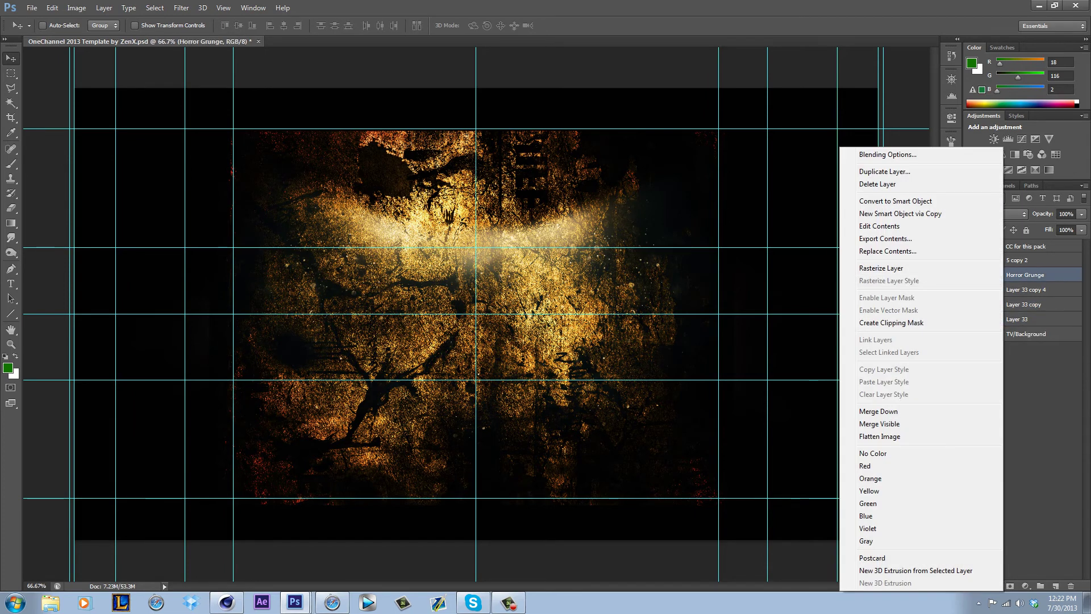
pyautogui.click(890, 322)
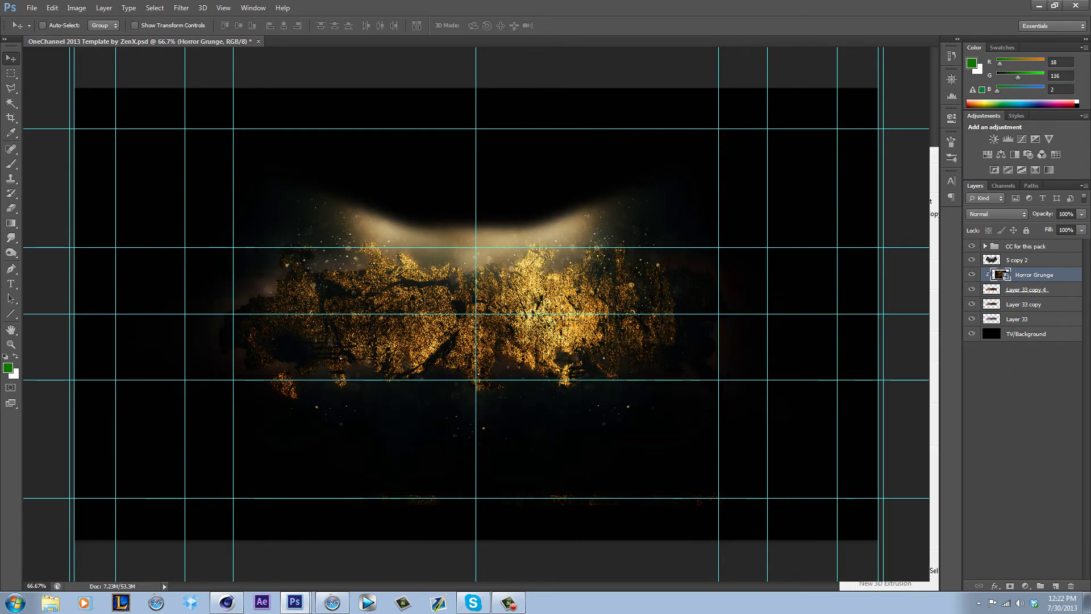
# Set the Horror Grunge layer's blend mode to Overlay and its opacity to 25%.
pyautogui.click(997, 214)
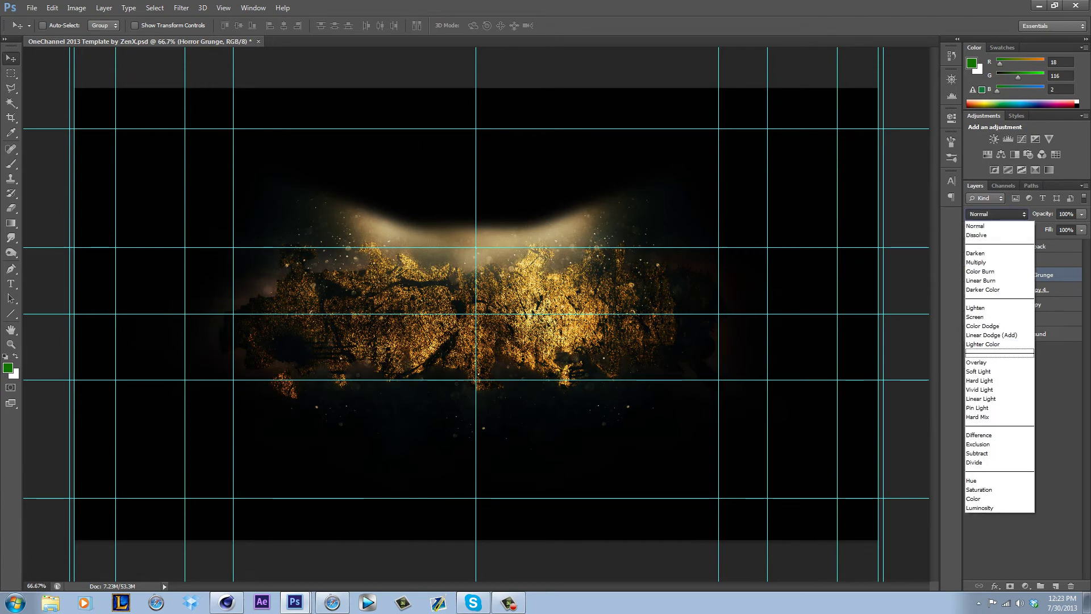
pyautogui.click(977, 362)
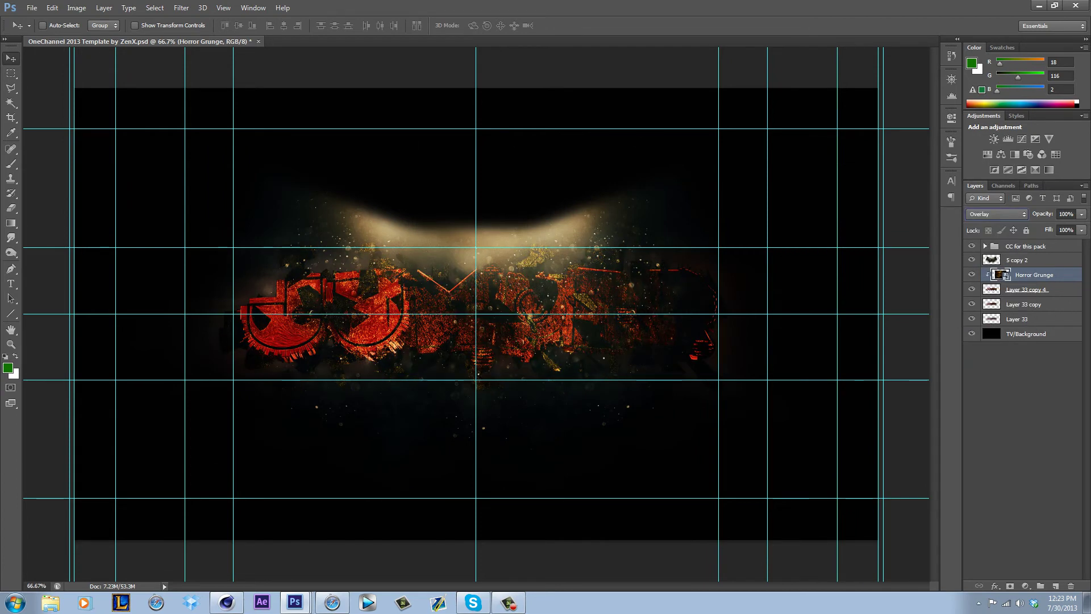
pyautogui.click(1081, 214)
pyautogui.moveTo(1081, 226); pyautogui.dragTo(1031, 226)
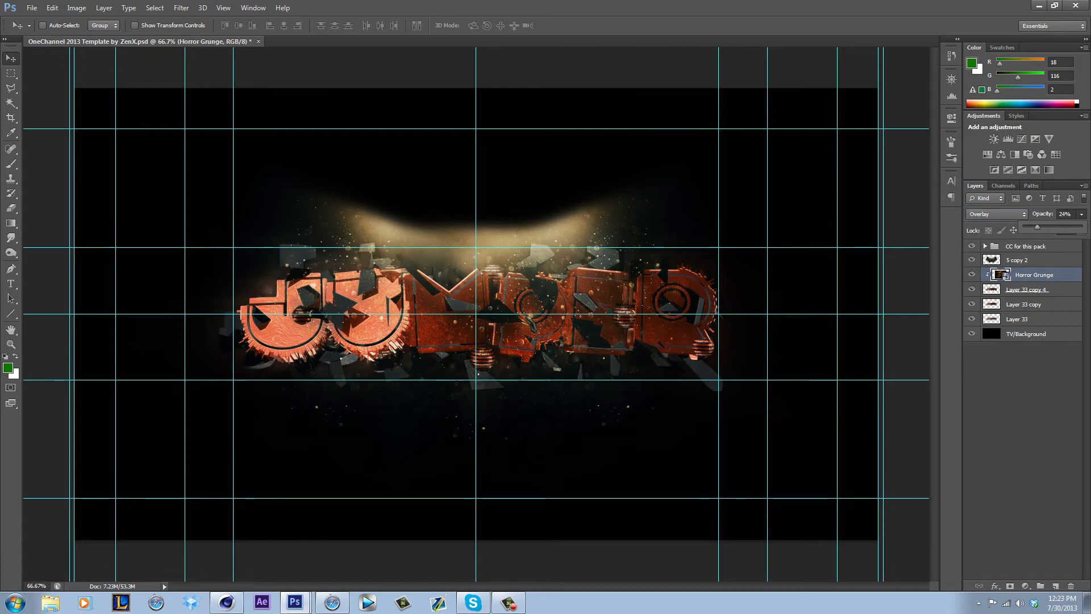
pyautogui.moveTo(1037, 226); pyautogui.dragTo(1038, 226)
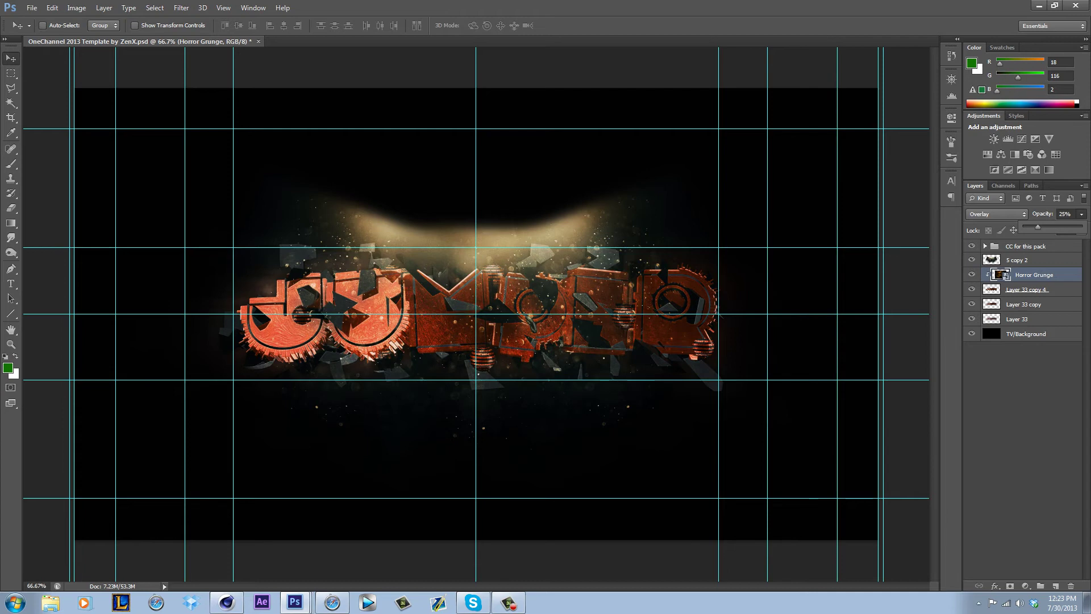
# Duplicate the Horror Grunge layer, move the duplicate directly above TV/Background, and set its blend mode to Dissolve.
pyautogui.hotkey('ctrl', 'j')
pyautogui.moveTo(1031, 275); pyautogui.dragTo(1028, 341)
pyautogui.click(997, 214)
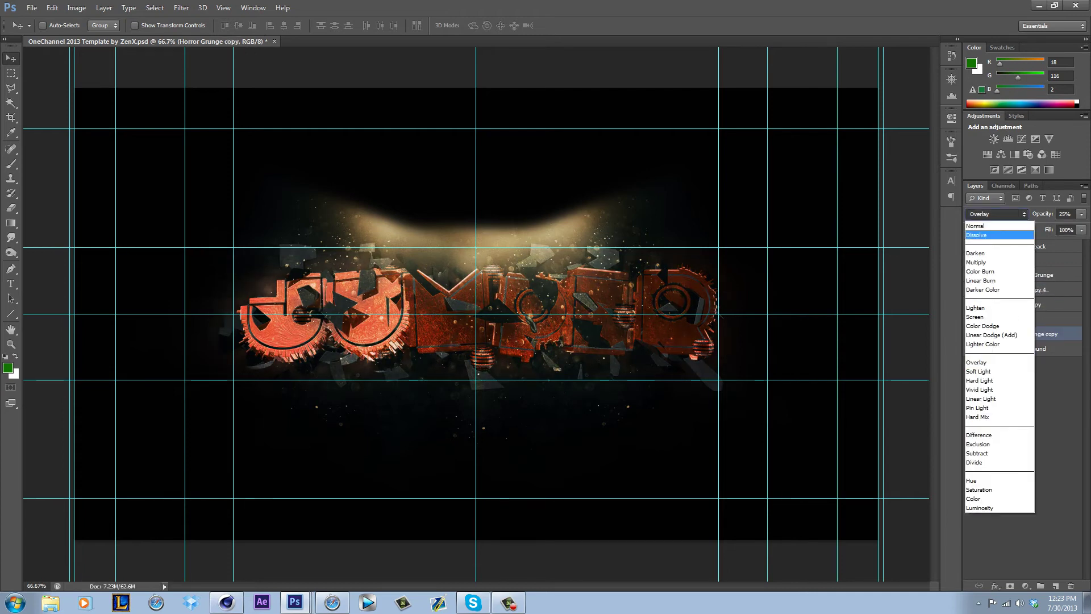
pyautogui.click(976, 235)
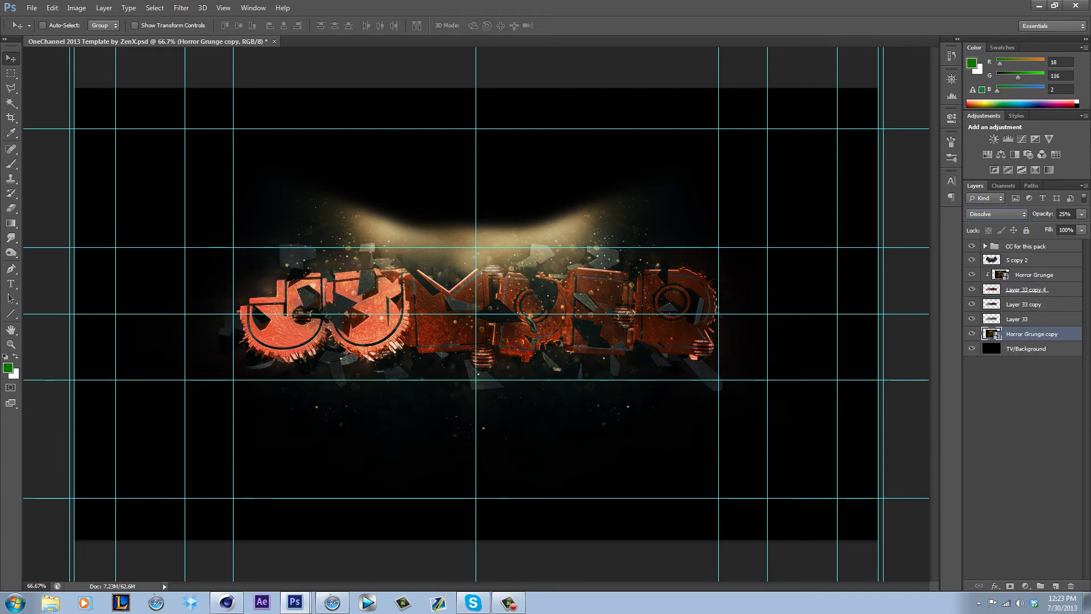
pyautogui.click(997, 214)
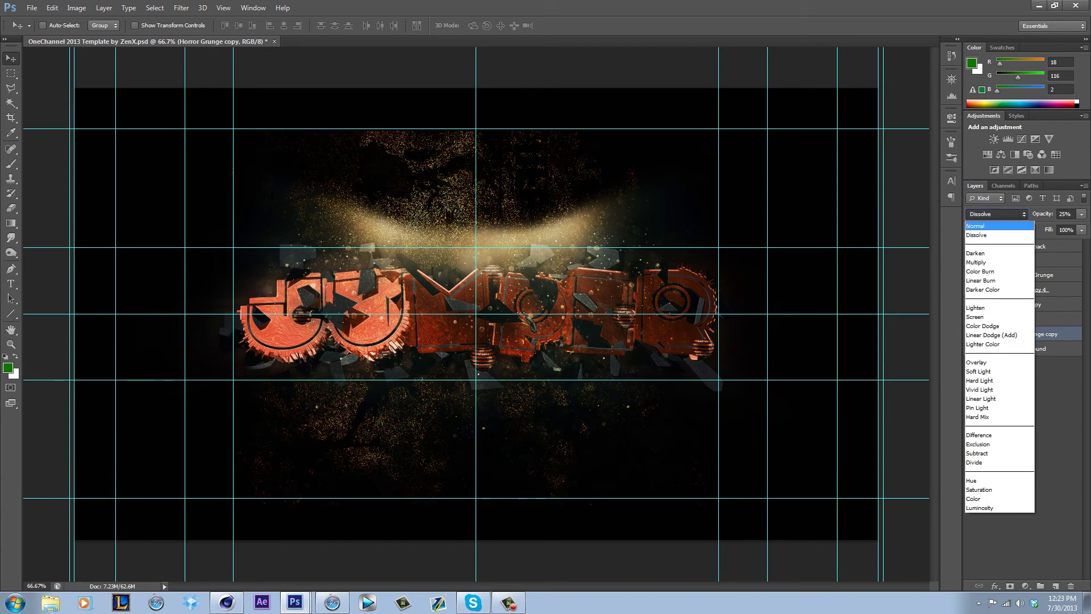
pyautogui.press('Escape')
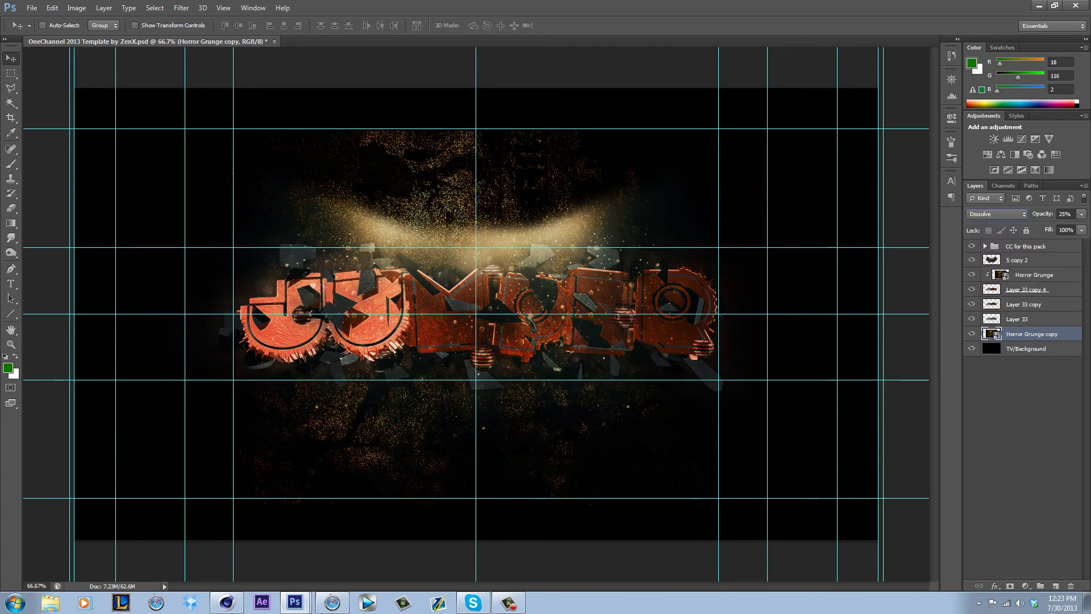
# Rasterize the Horror Grunge copy layer and erase its lower portion beneath the text with the 500 px soft eraser.
pyautogui.press('e')
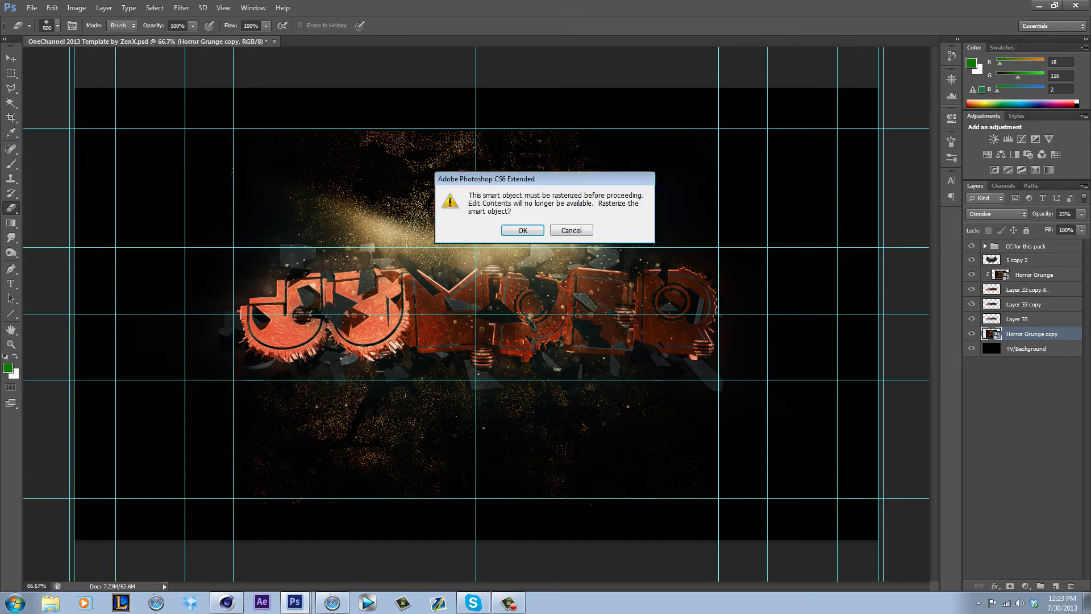
pyautogui.press('Return')
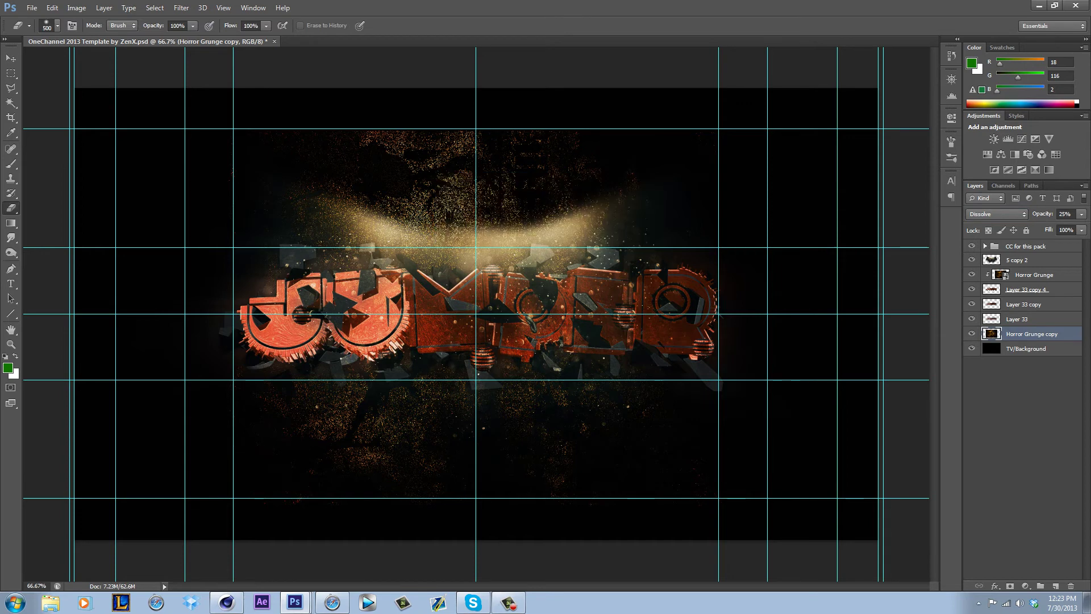
pyautogui.moveTo(312, 483); pyautogui.dragTo(400, 482)
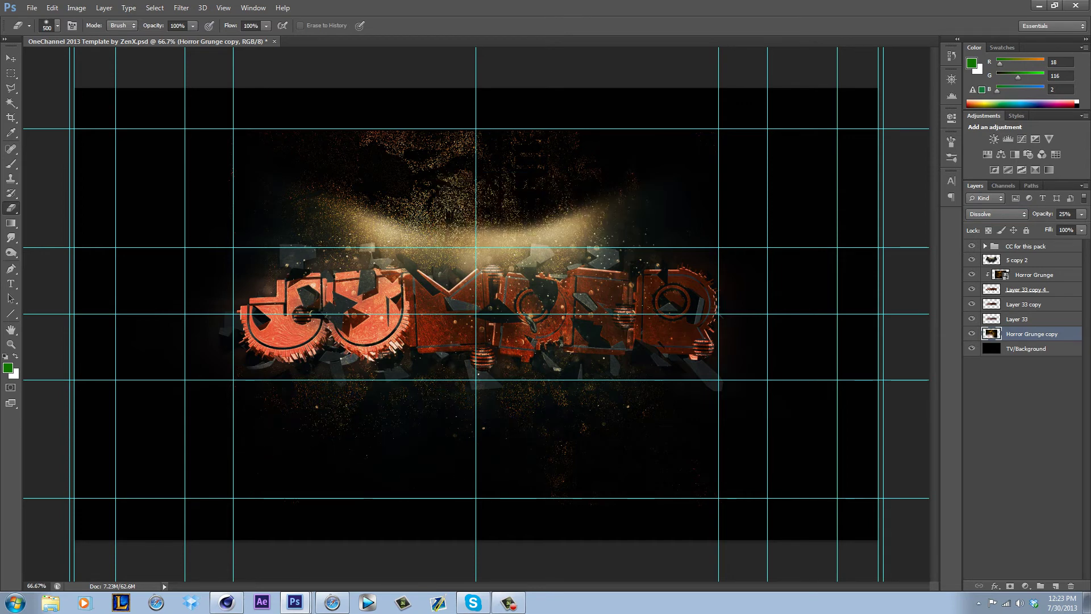
# Set the Horror Grunge copy layer's blend mode to Normal and erase the texture above the text's light glow.
pyautogui.click(995, 214)
pyautogui.click(988, 216)
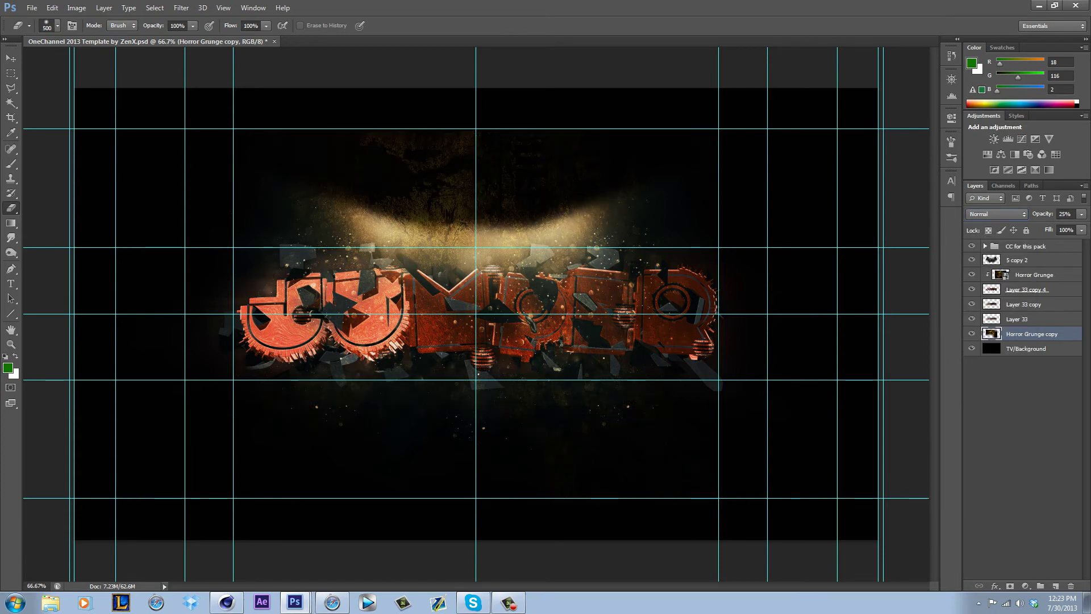
pyautogui.click(430, 153)
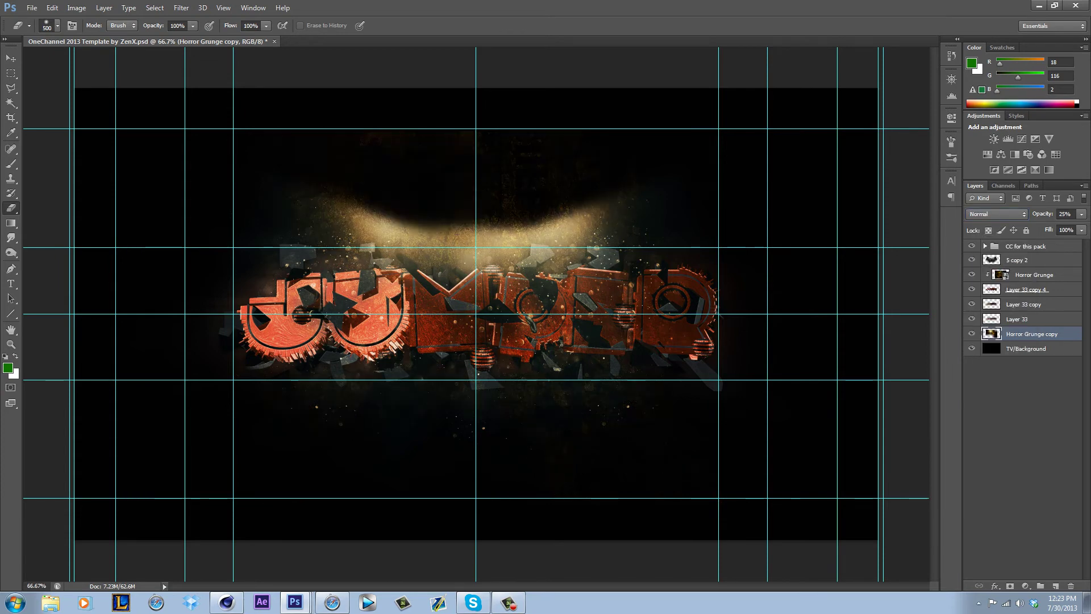
pyautogui.press('v')
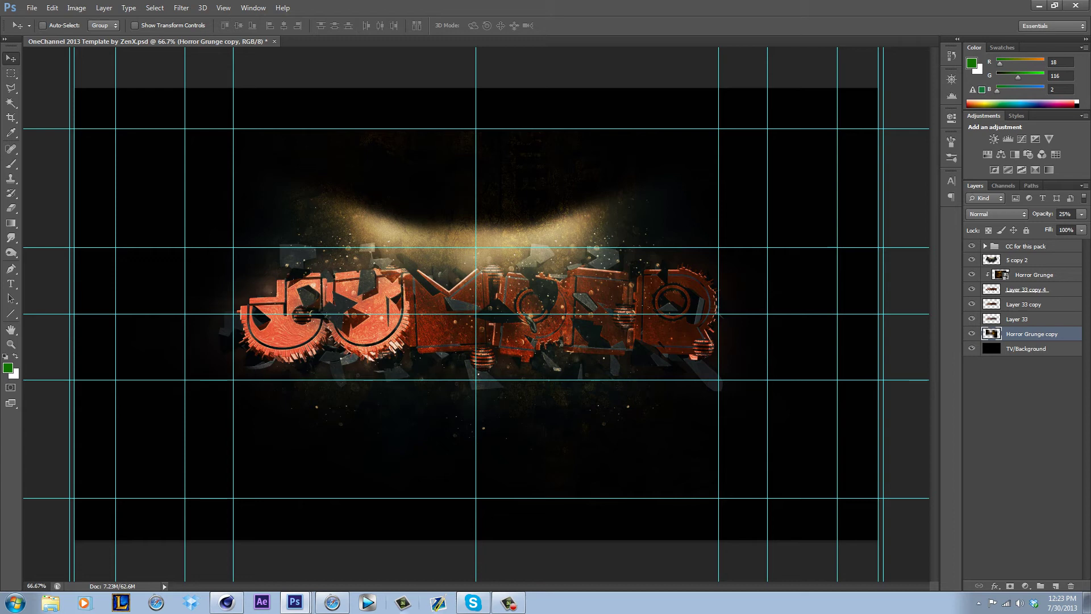
# Switch to the Reflect Exclusive 1.5 document, hide the My Favorite! - RFT texture, and hide and collapse the Textures group.
pyautogui.moveTo(294, 602)
pyautogui.click(296, 577)
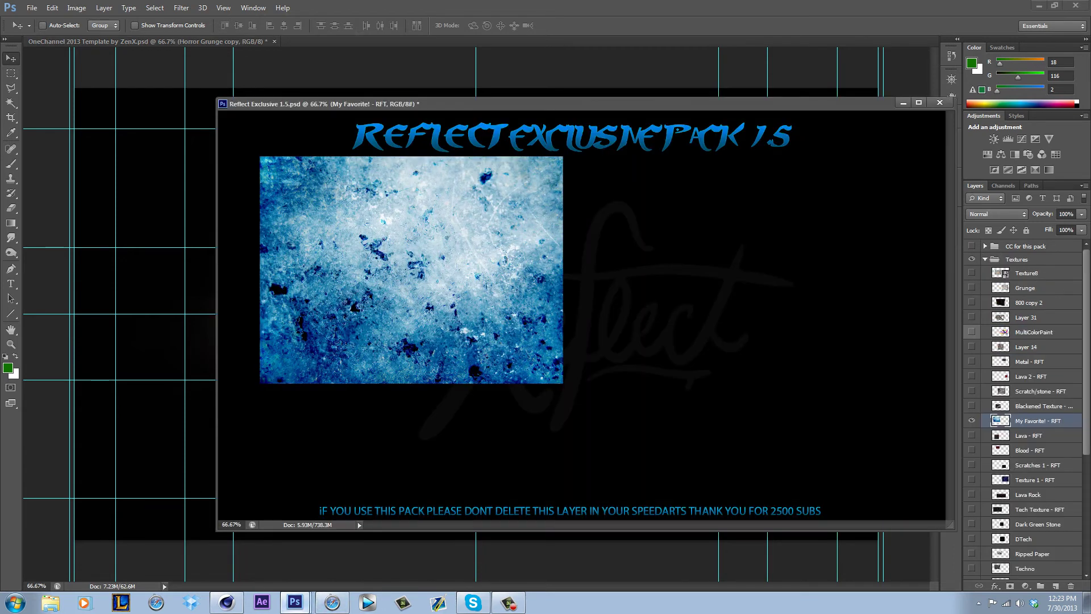
pyautogui.click(971, 420)
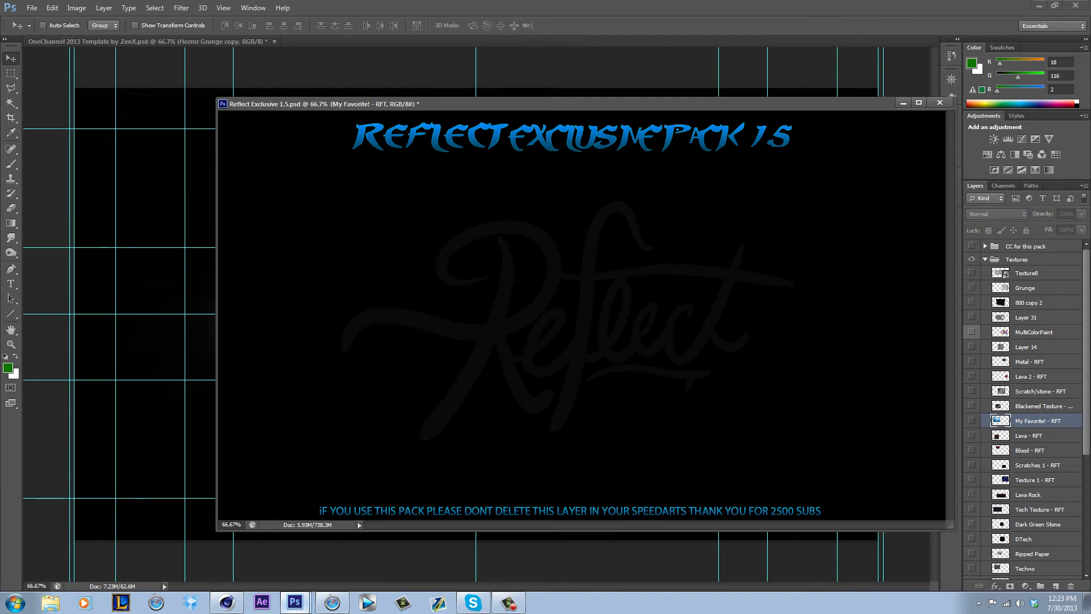
pyautogui.click(971, 259)
pyautogui.click(985, 259)
pyautogui.click(1017, 259)
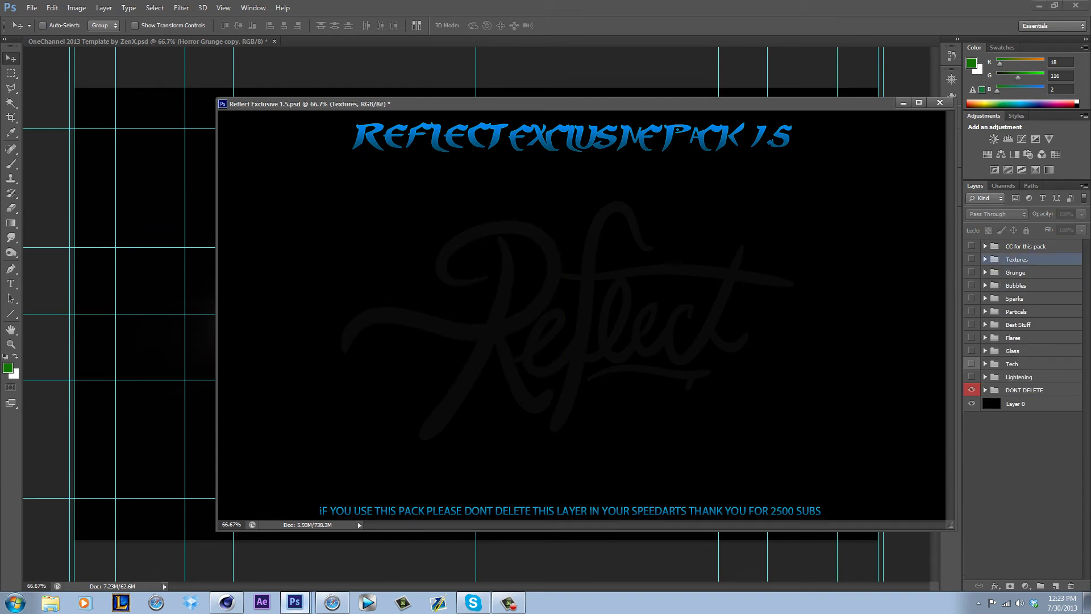
# Examine the Particals group and the textures in the Grunge group individually to find a suitable background grunge.
pyautogui.click(971, 311)
pyautogui.click(971, 311)
pyautogui.click(971, 272)
pyautogui.click(985, 272)
pyautogui.click(972, 315)
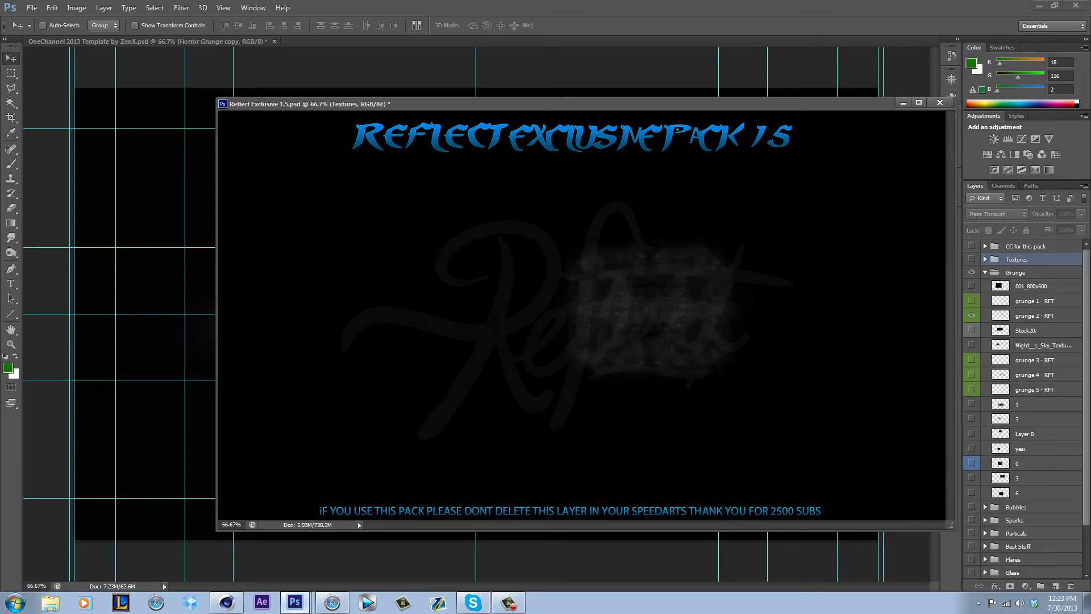
pyautogui.click(1023, 315)
pyautogui.click(972, 316)
pyautogui.click(972, 330)
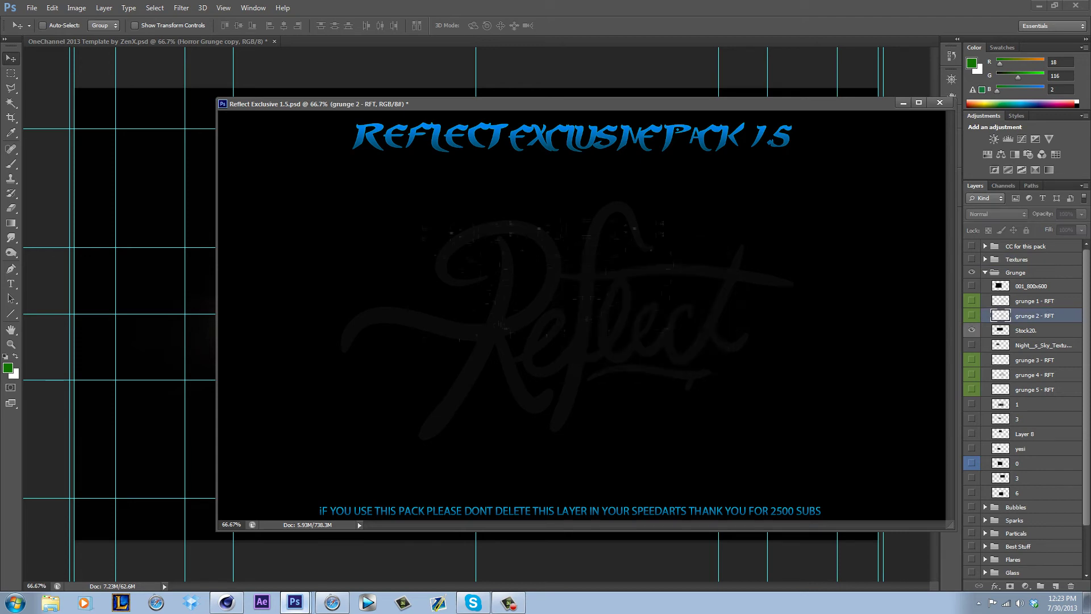
pyautogui.click(971, 331)
pyautogui.click(971, 345)
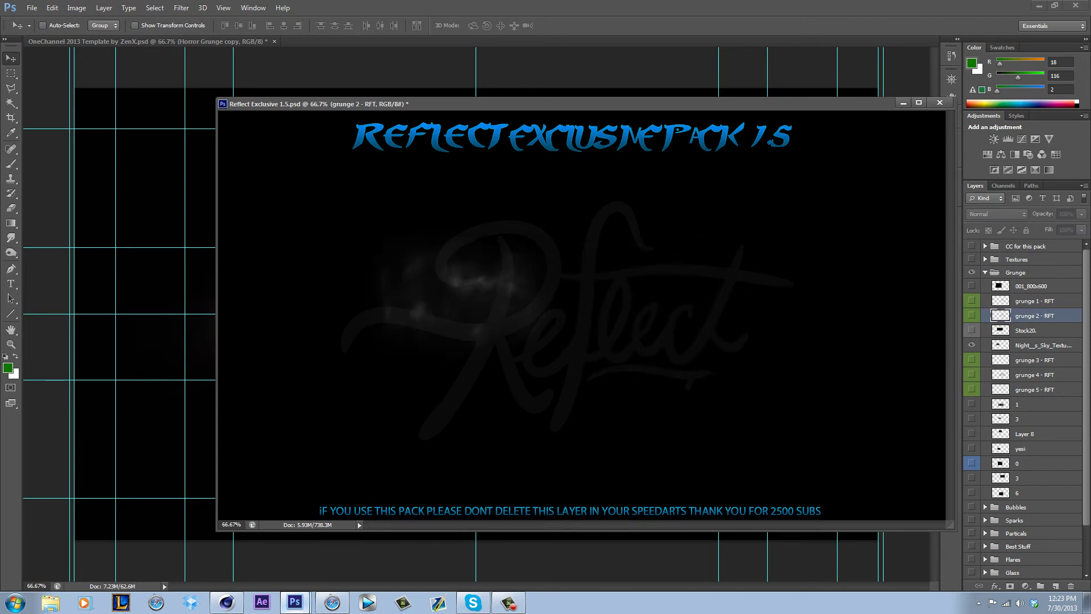
pyautogui.click(1034, 359)
pyautogui.click(1034, 344)
pyautogui.click(971, 359)
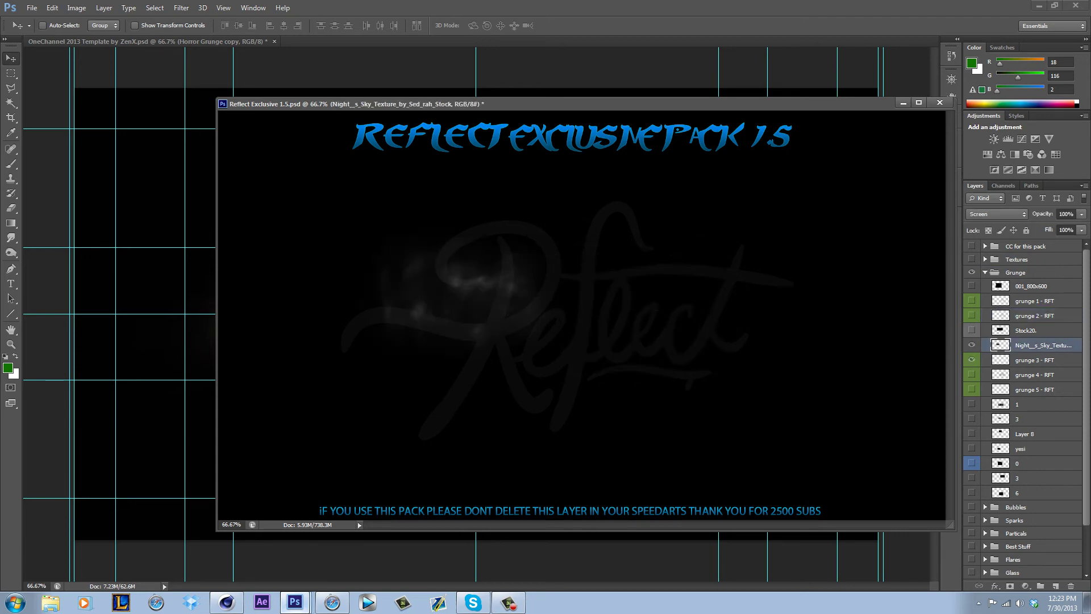
pyautogui.click(972, 360)
pyautogui.click(971, 374)
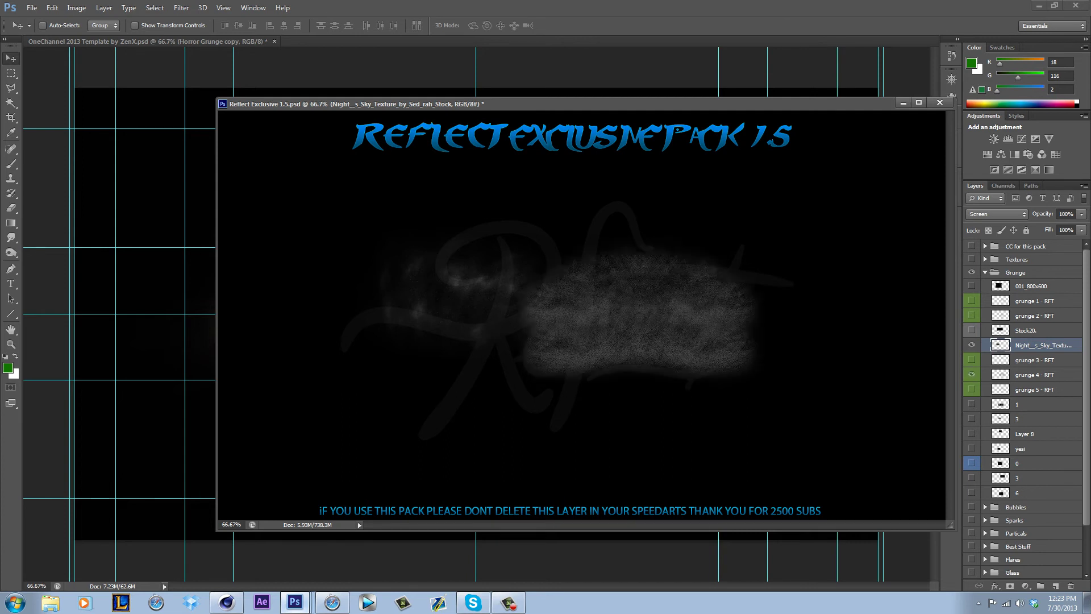
pyautogui.click(971, 374)
pyautogui.click(972, 375)
pyautogui.click(971, 374)
pyautogui.click(972, 389)
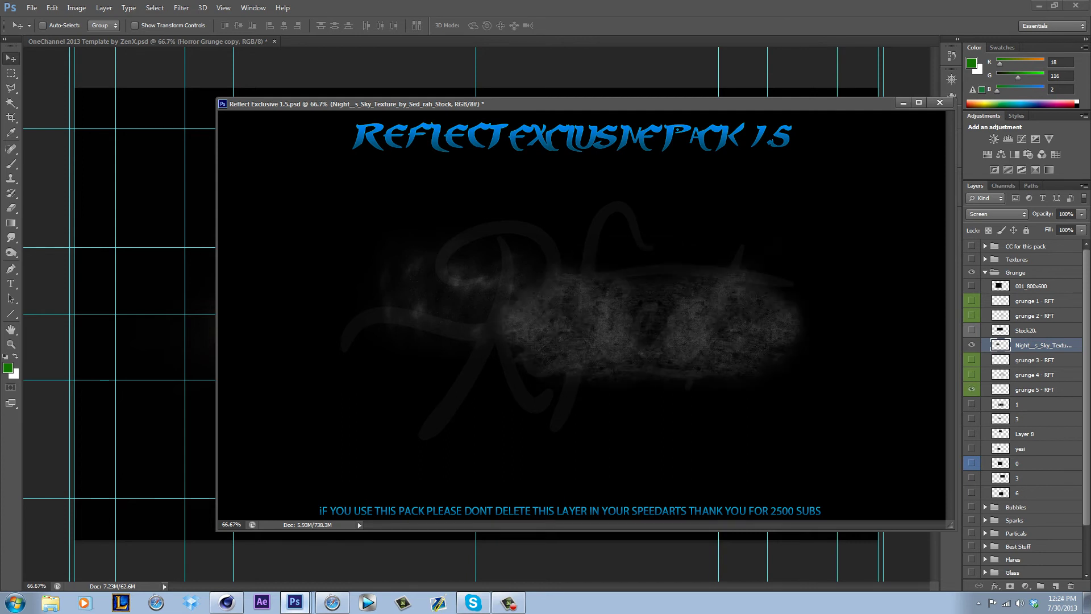
# Copy the grunge 5 - RFT layer into the OneChannel template and position it behind the jumper text.
pyautogui.click(971, 389)
pyautogui.click(972, 389)
pyautogui.click(1034, 389)
pyautogui.moveTo(513, 344); pyautogui.dragTo(172, 247)
pyautogui.click(903, 103)
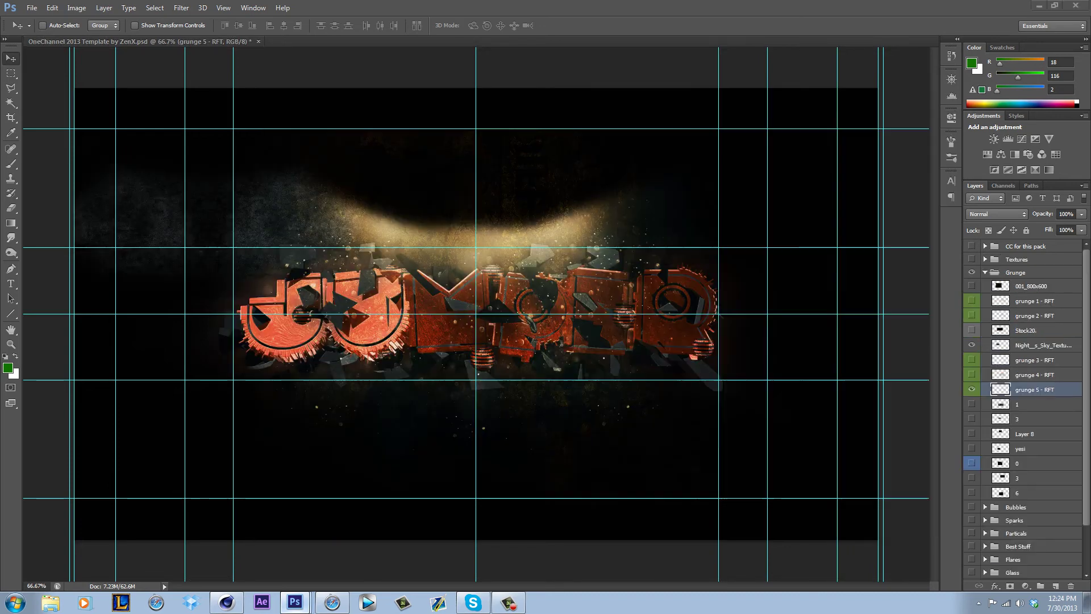
pyautogui.moveTo(369, 233); pyautogui.dragTo(495, 334)
# Add a brownish-orange Color Overlay to the grunge 5 - RFT layer and spread three duplicates of it across the area behind the text.
pyautogui.rightClick(1023, 333)
pyautogui.click(878, 161)
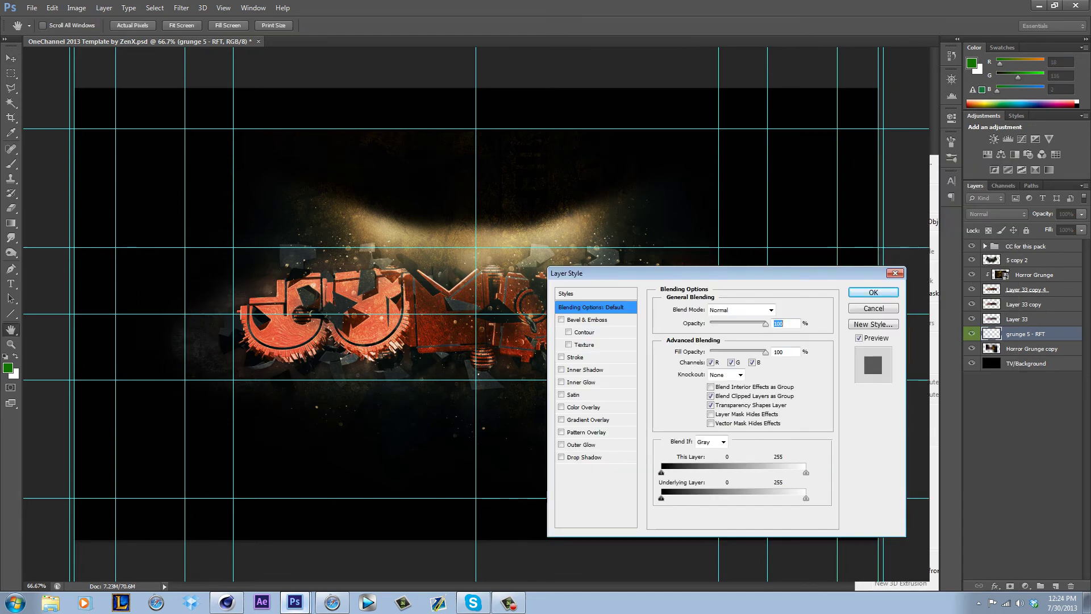
pyautogui.click(583, 407)
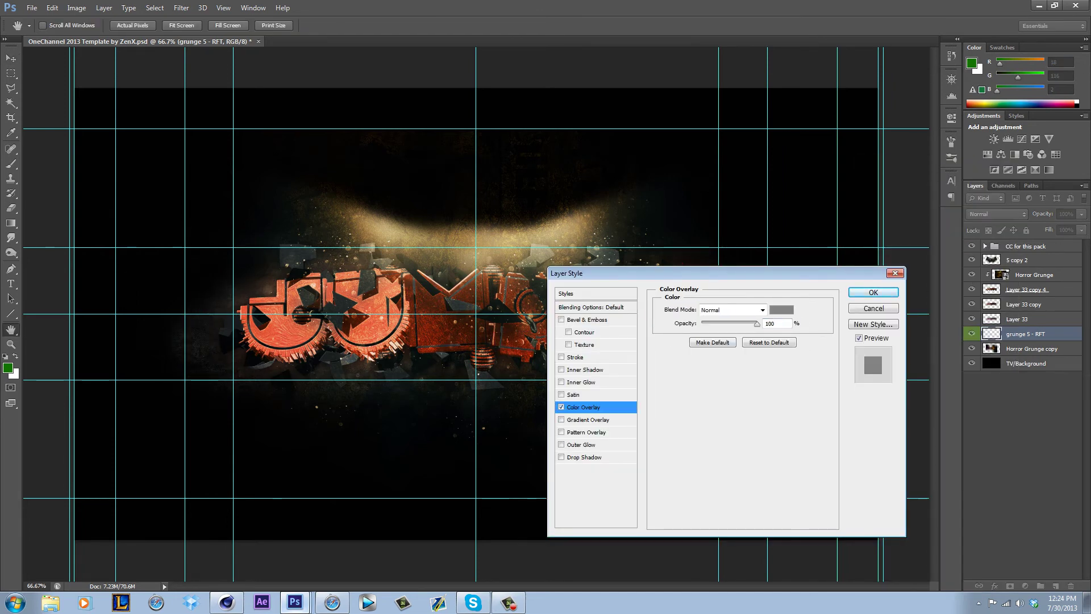
pyautogui.click(781, 310)
pyautogui.click(808, 456)
pyautogui.moveTo(809, 455); pyautogui.dragTo(827, 534)
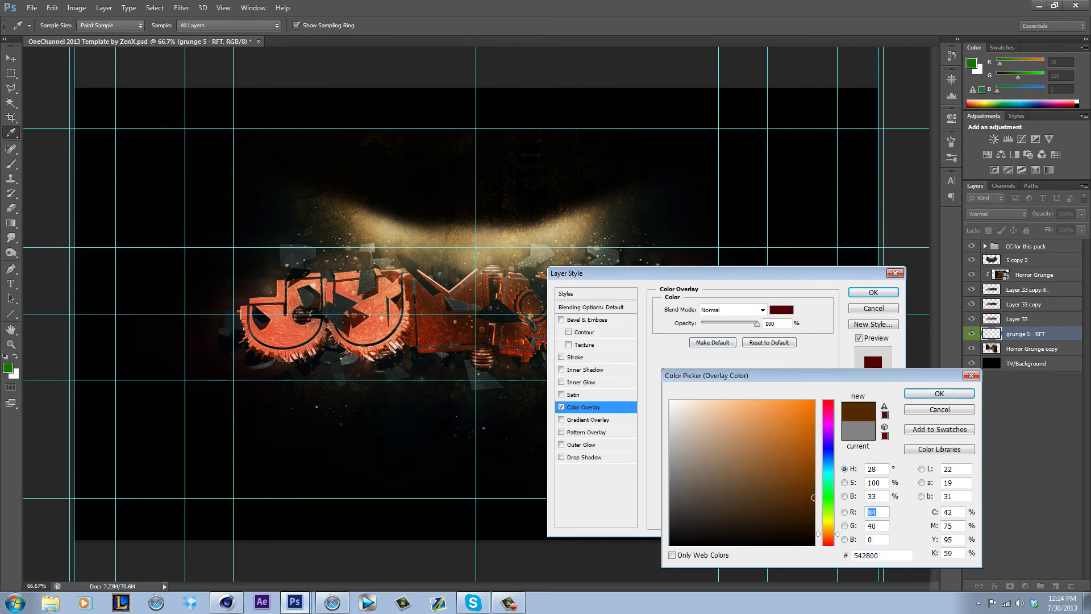
pyautogui.click(809, 462)
pyautogui.moveTo(808, 462); pyautogui.dragTo(811, 471)
pyautogui.press('Return')
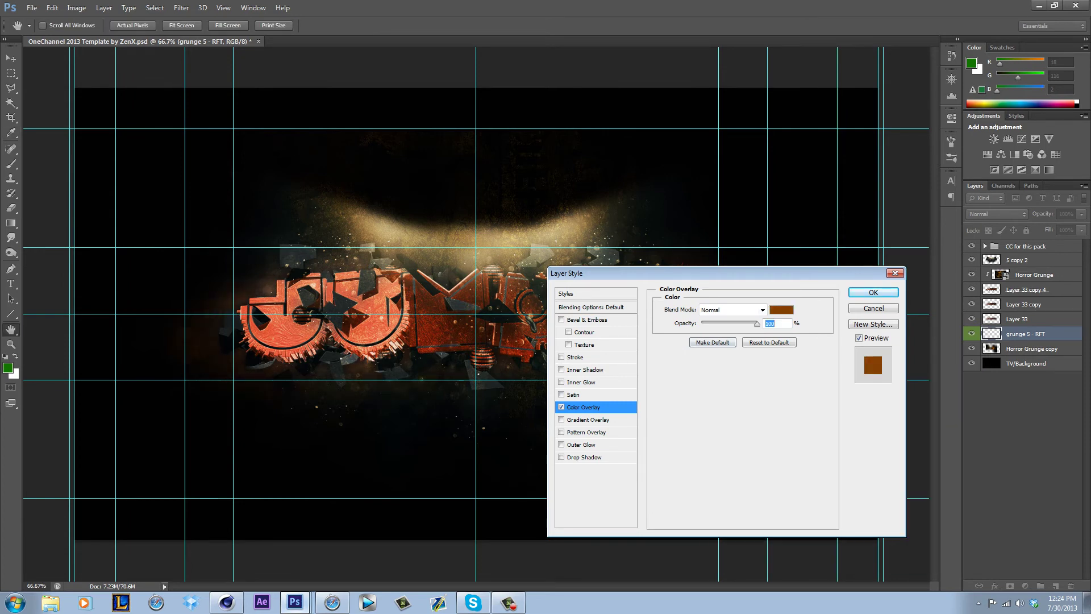
pyautogui.press('Return')
pyautogui.moveTo(274, 352); pyautogui.dragTo(690, 315)
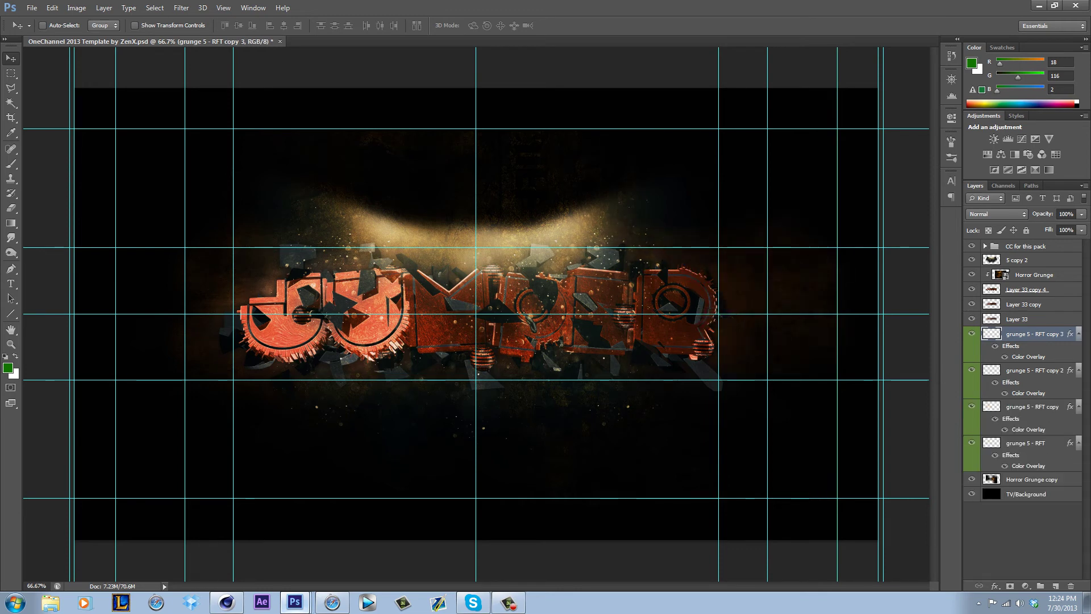
# Create a new layer directly above TV/Background and set the foreground color to dark brown with RGB 91, 34, 0.
pyautogui.click(1026, 494)
pyautogui.click(1055, 585)
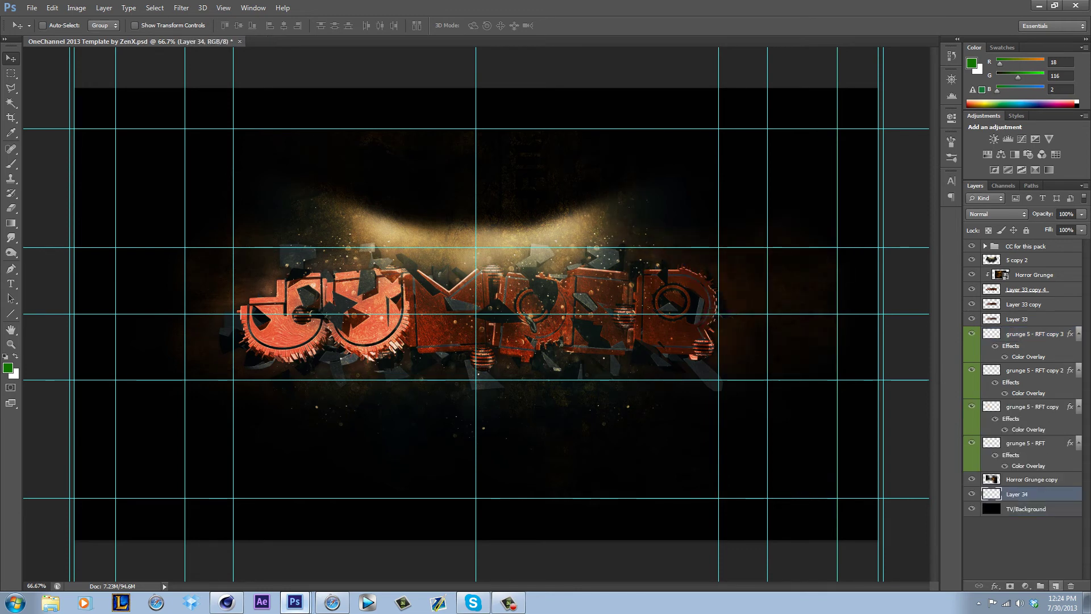
pyautogui.click(11, 178)
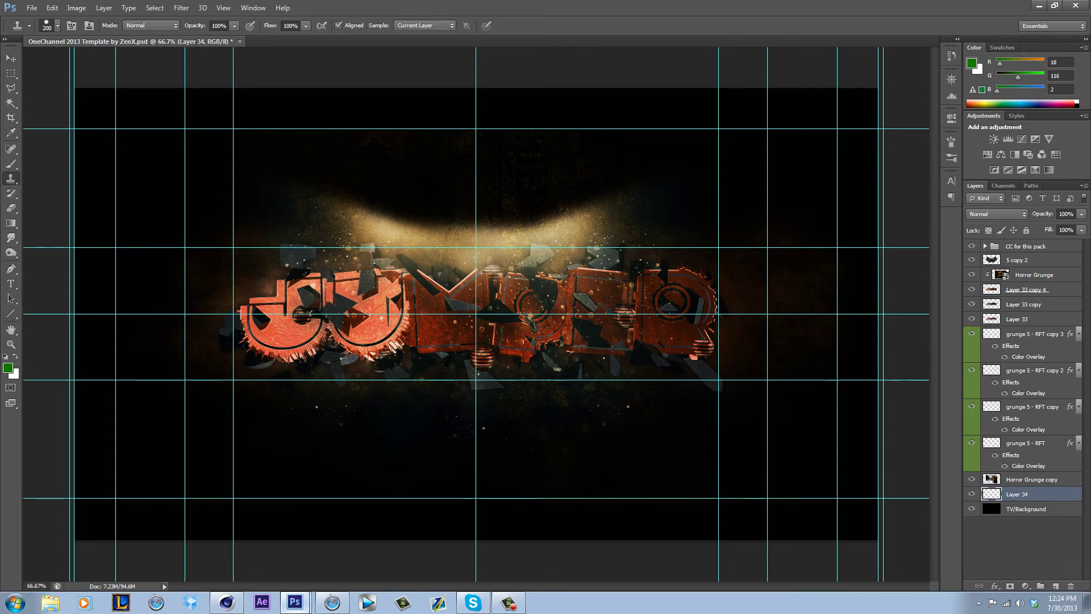
pyautogui.click(8, 368)
pyautogui.click(814, 531)
pyautogui.click(828, 537)
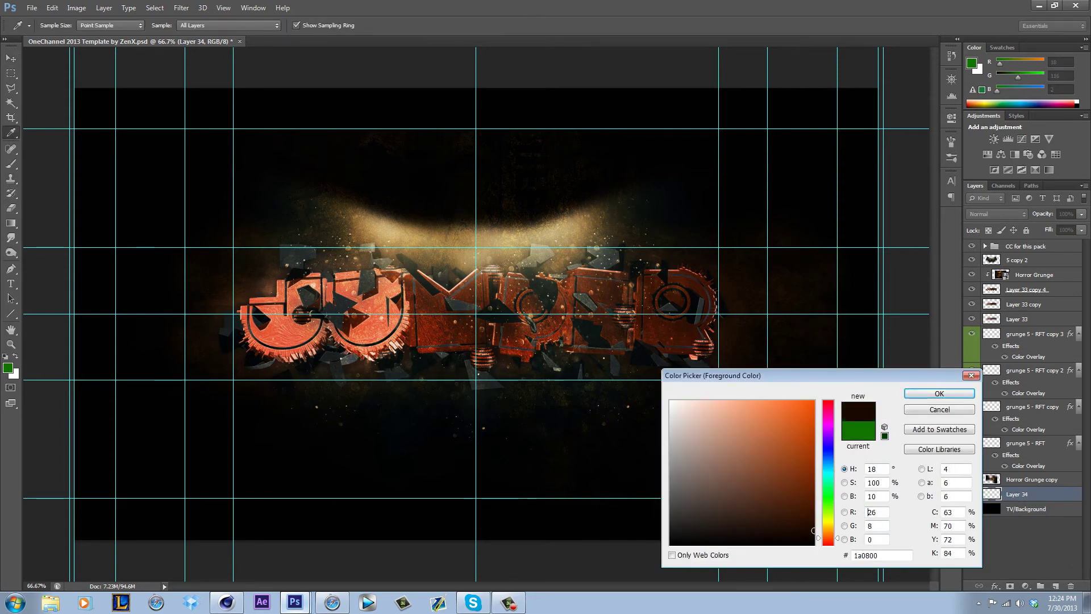
pyautogui.moveTo(828, 537); pyautogui.dragTo(828, 536)
pyautogui.moveTo(812, 508); pyautogui.dragTo(815, 493)
pyautogui.click(939, 393)
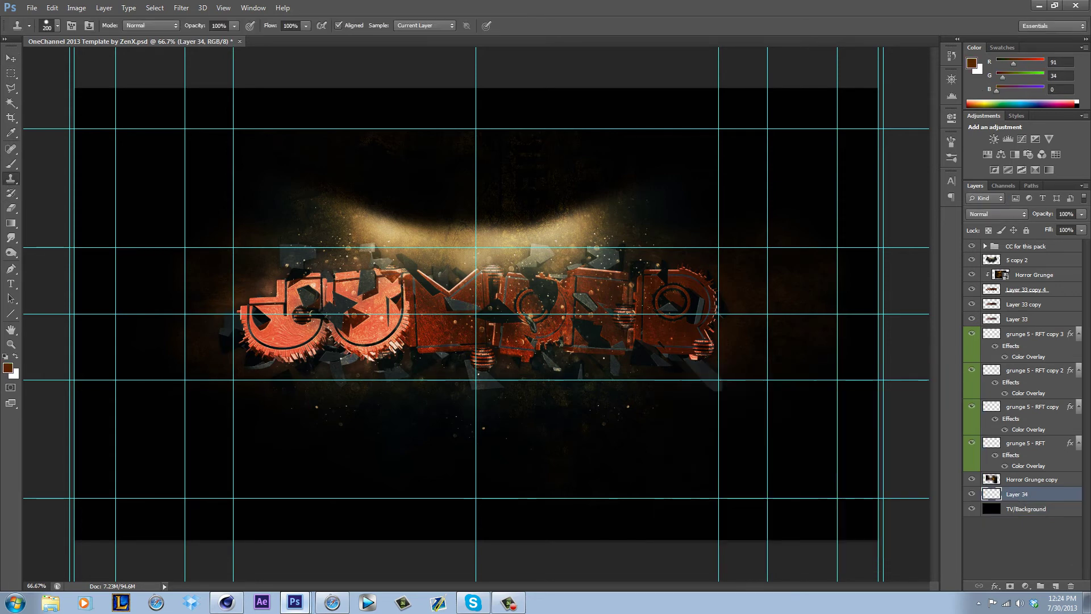
pyautogui.press(']')
pyautogui.press(']')
pyautogui.press('[')
pyautogui.click(477, 284)
pyautogui.click(538, 231)
# Paint soft brown glow spots below the text and at its upper right on Layer 34 with 250 px and 400 px brushes.
pyautogui.press('b')
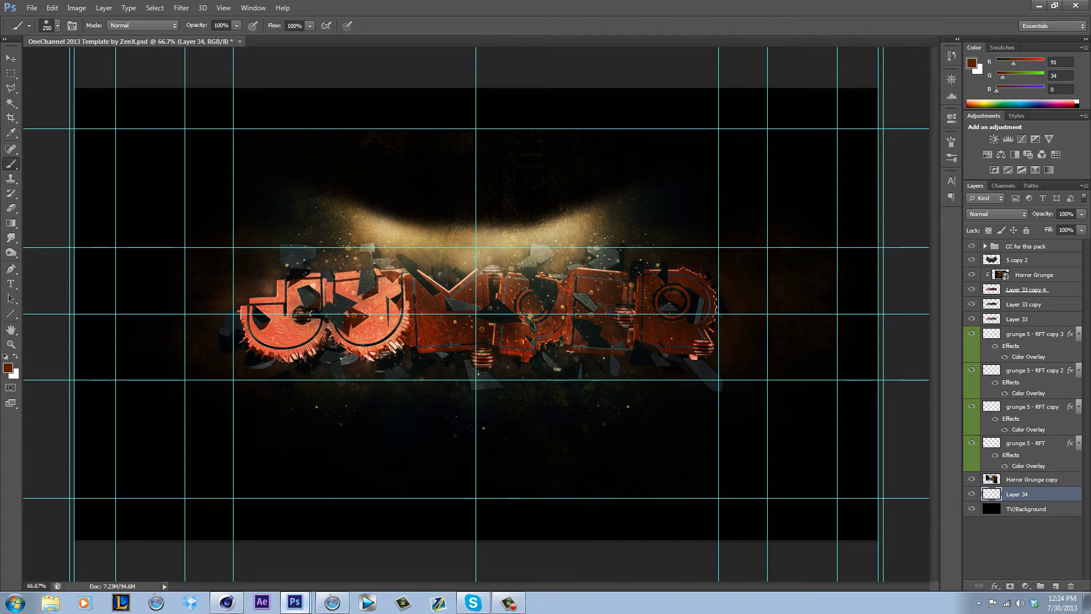
pyautogui.click(606, 433)
pyautogui.press(']')
pyautogui.press(']')
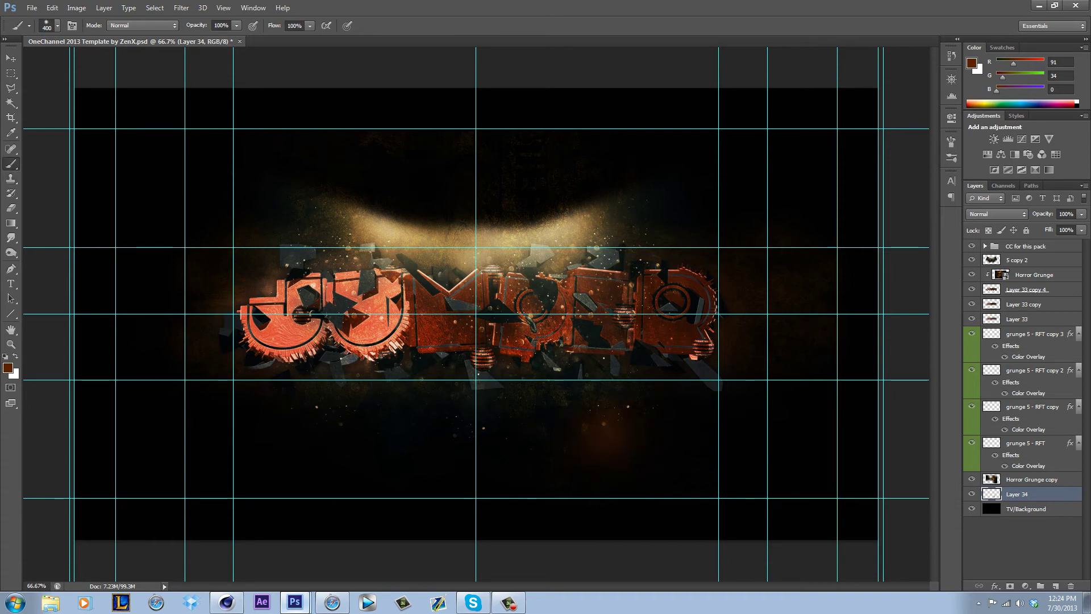
pyautogui.click(713, 184)
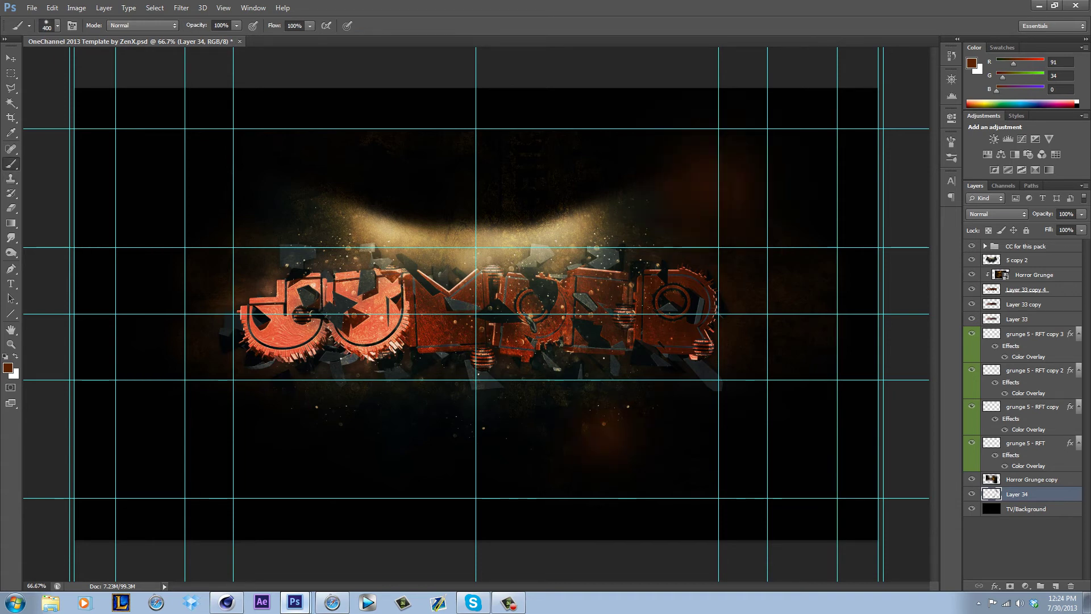
# Scatter smaller brown glow spots around all sides of the text on Layer 34 with a 200 px soft brush.
pyautogui.press('[')
pyautogui.press('[')
pyautogui.press('[')
pyautogui.click(774, 196)
pyautogui.click(561, 435)
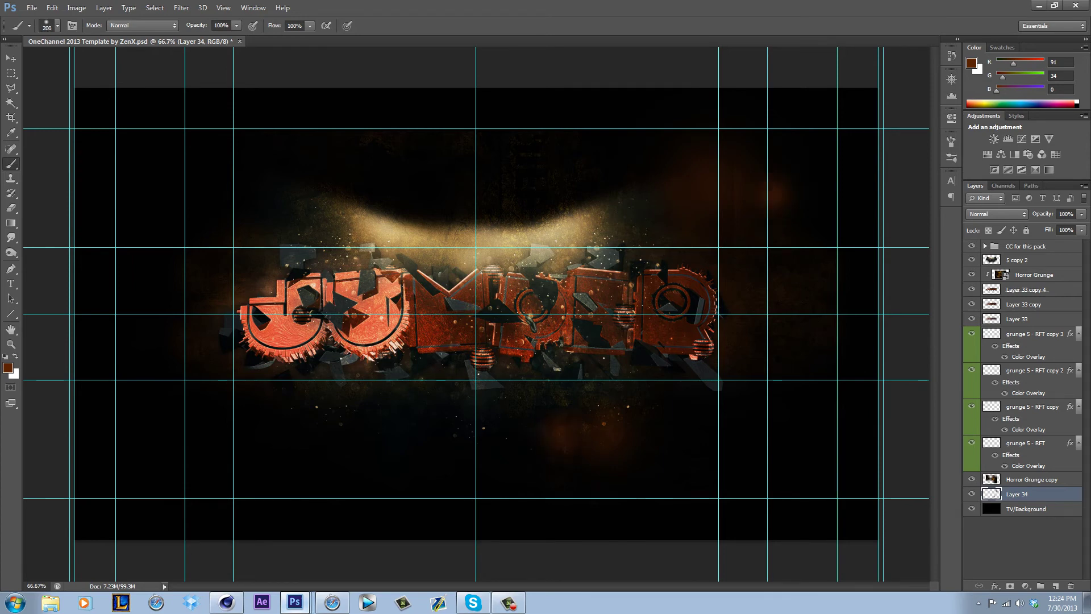
pyautogui.click(399, 455)
pyautogui.click(166, 174)
pyautogui.click(163, 320)
pyautogui.click(142, 433)
pyautogui.click(225, 455)
pyautogui.click(229, 297)
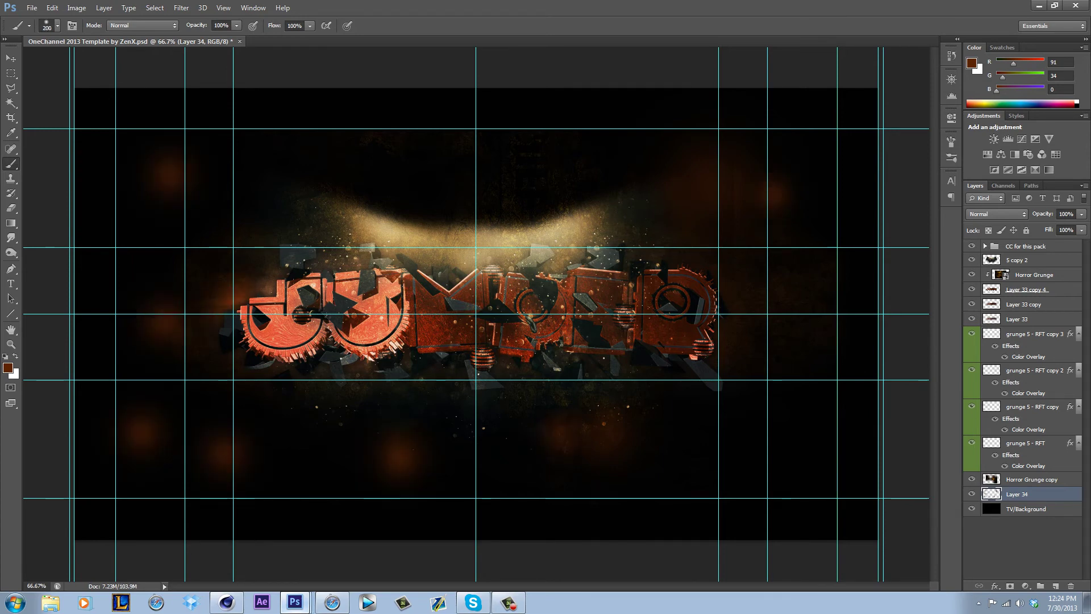
pyautogui.click(520, 156)
pyautogui.click(659, 174)
pyautogui.click(687, 475)
pyautogui.click(762, 273)
pyautogui.click(622, 181)
pyautogui.click(449, 220)
pyautogui.click(435, 128)
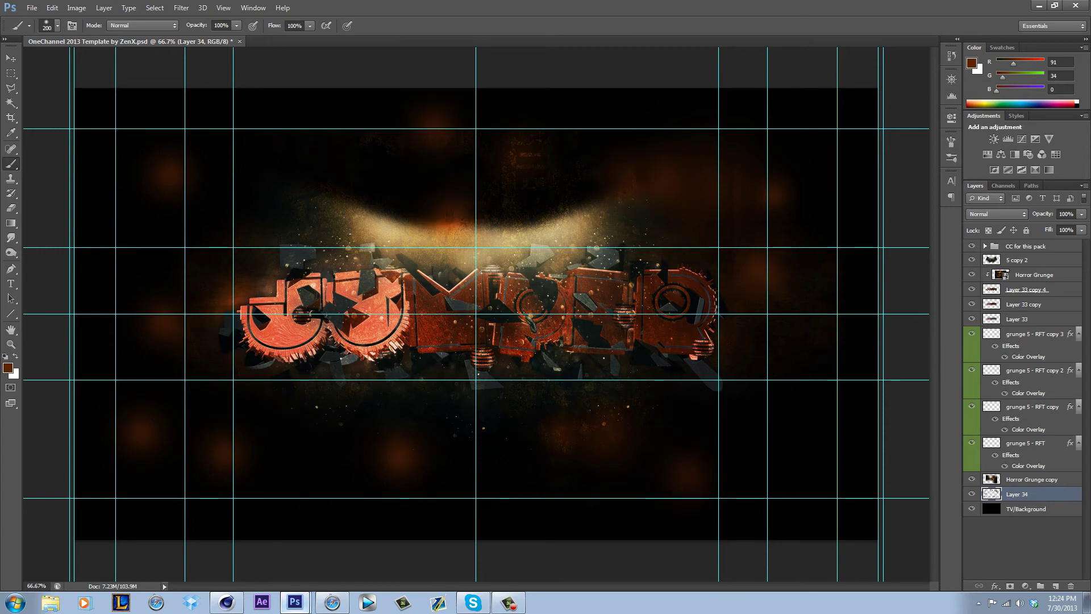
# Fill the remaining dark background areas of Layer 34 with larger brown glow spots using a 300 px soft brush.
pyautogui.press(']')
pyautogui.press(']')
pyautogui.click(338, 529)
pyautogui.click(260, 454)
pyautogui.click(151, 289)
pyautogui.click(176, 225)
pyautogui.click(475, 439)
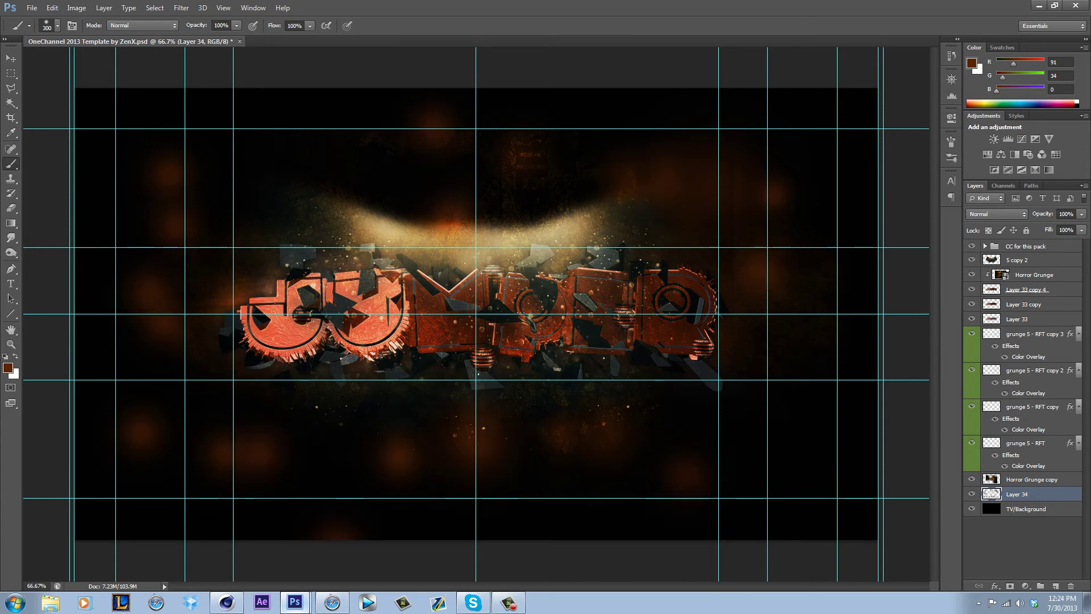
pyautogui.click(314, 408)
pyautogui.click(722, 242)
pyautogui.click(800, 431)
pyautogui.click(800, 191)
pyautogui.click(188, 203)
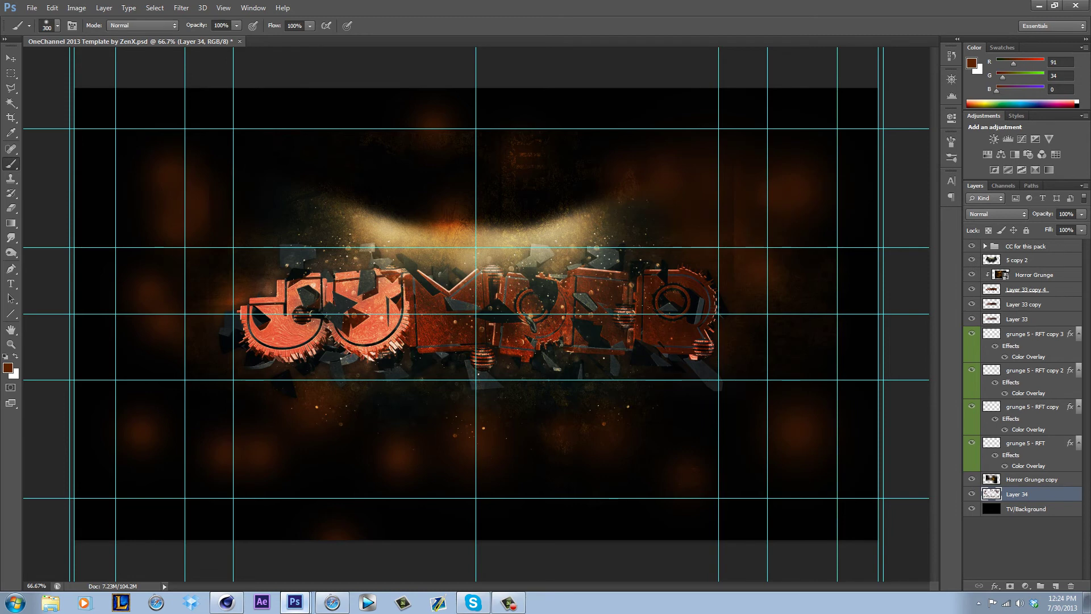
# Apply a Motion Blur at an 18° angle to the brown glow spots on Layer 34, shortening the blur distance.
pyautogui.click(182, 8)
pyautogui.moveTo(228, 123)
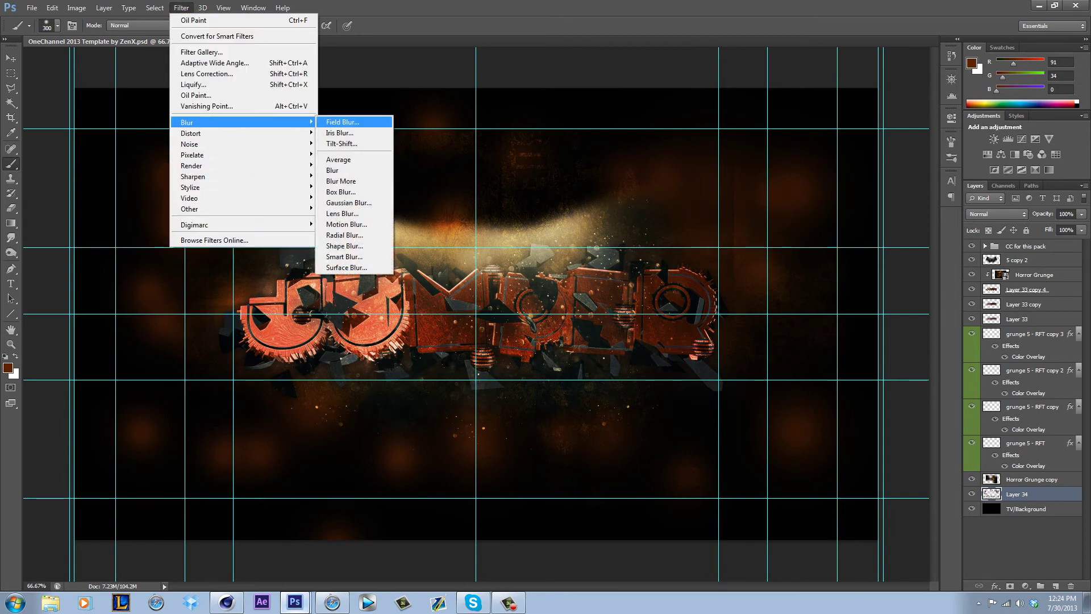
pyautogui.click(346, 223)
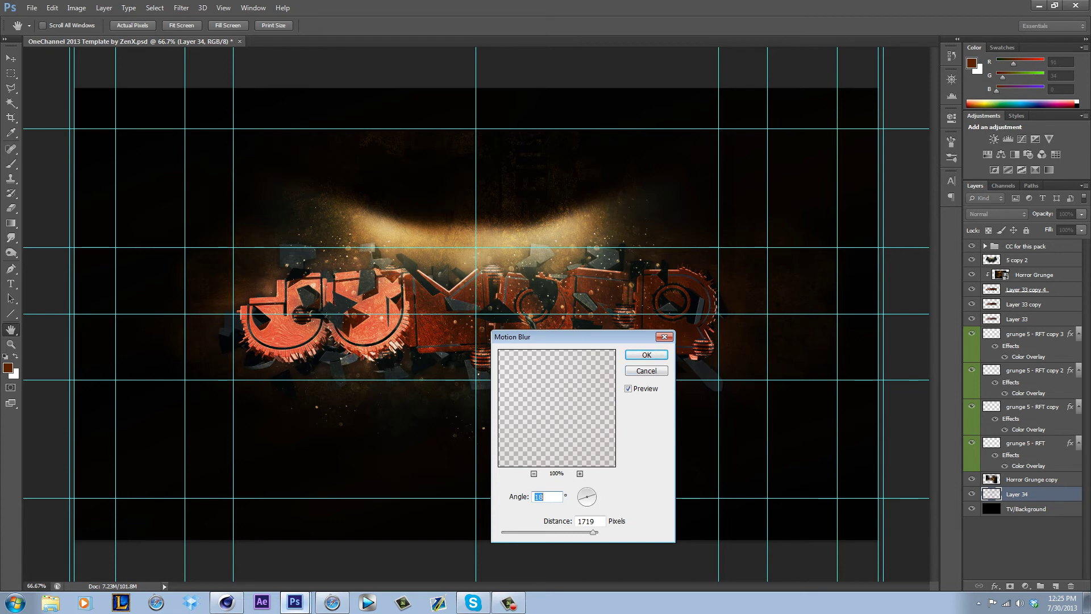
pyautogui.moveTo(592, 532); pyautogui.dragTo(574, 532)
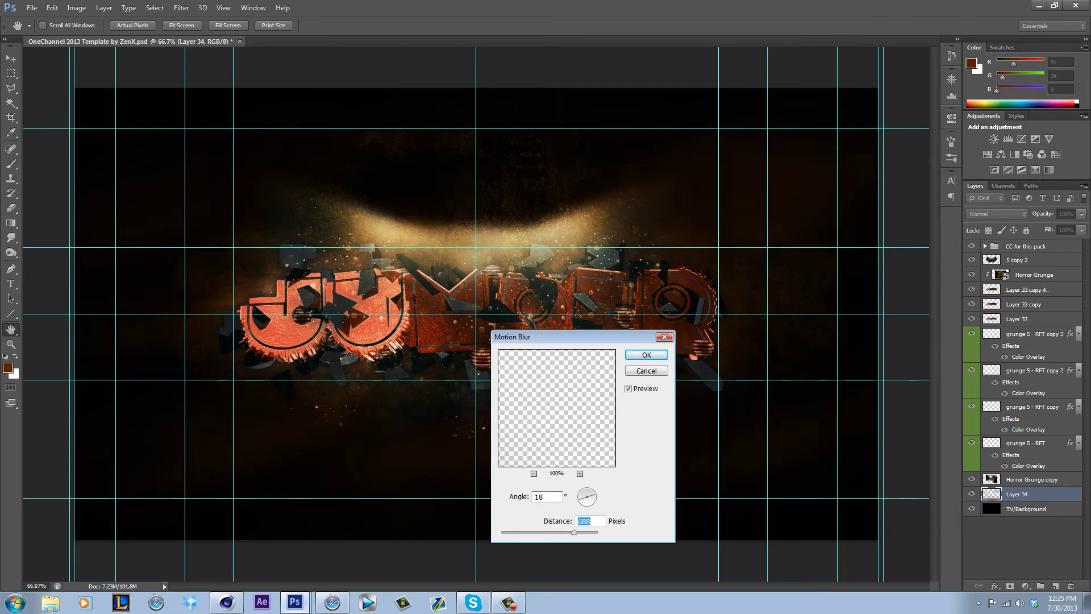
pyautogui.press('Return')
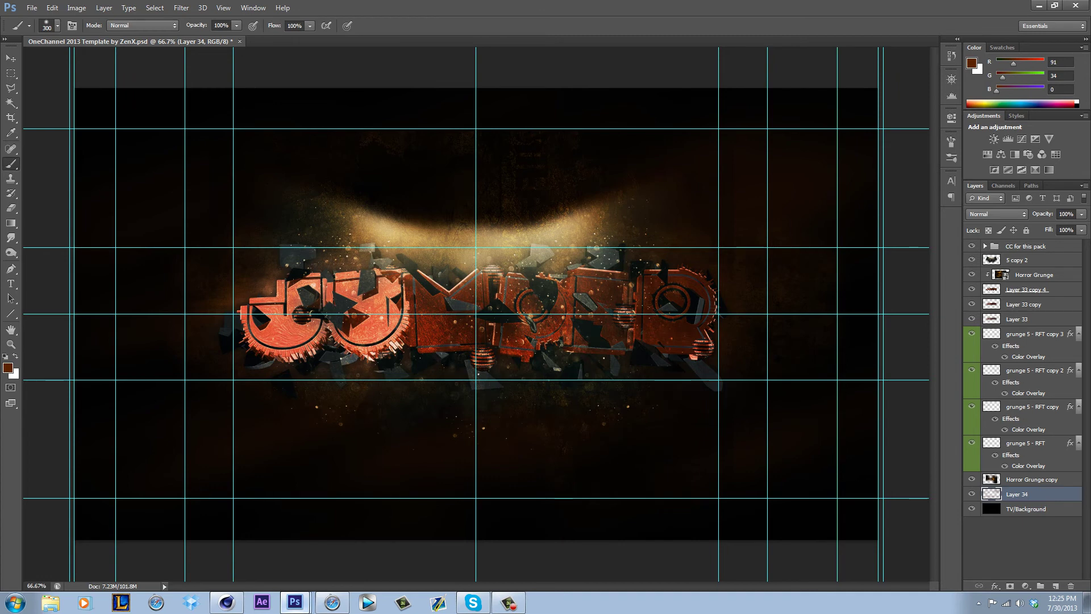
# Hide the guides and start an empty type layer above Layer 34 with the Type tool.
pyautogui.press('v')
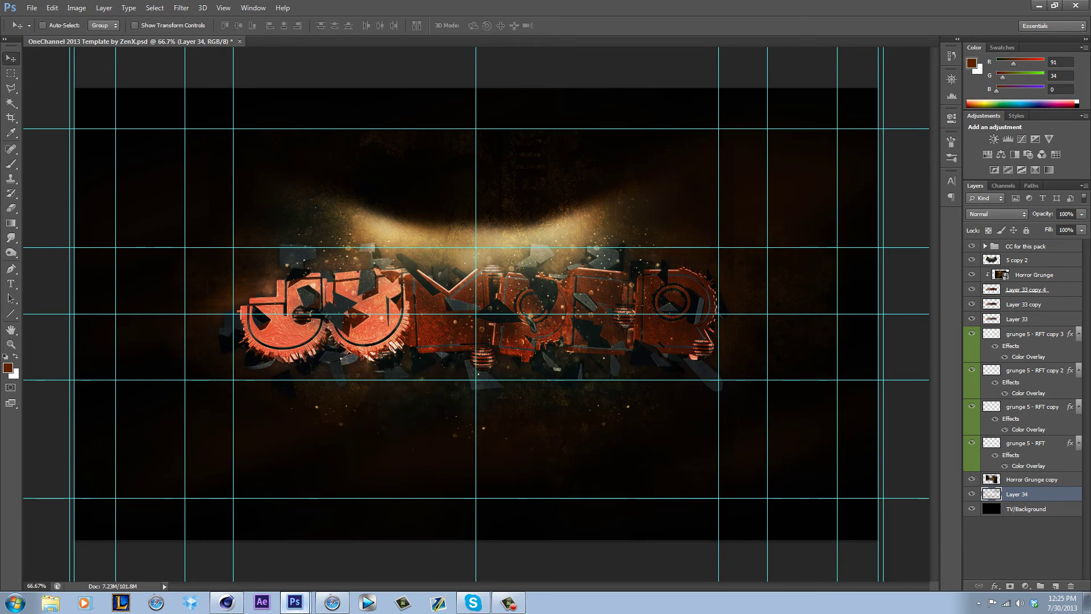
pyautogui.hotkey('ctrl', ';')
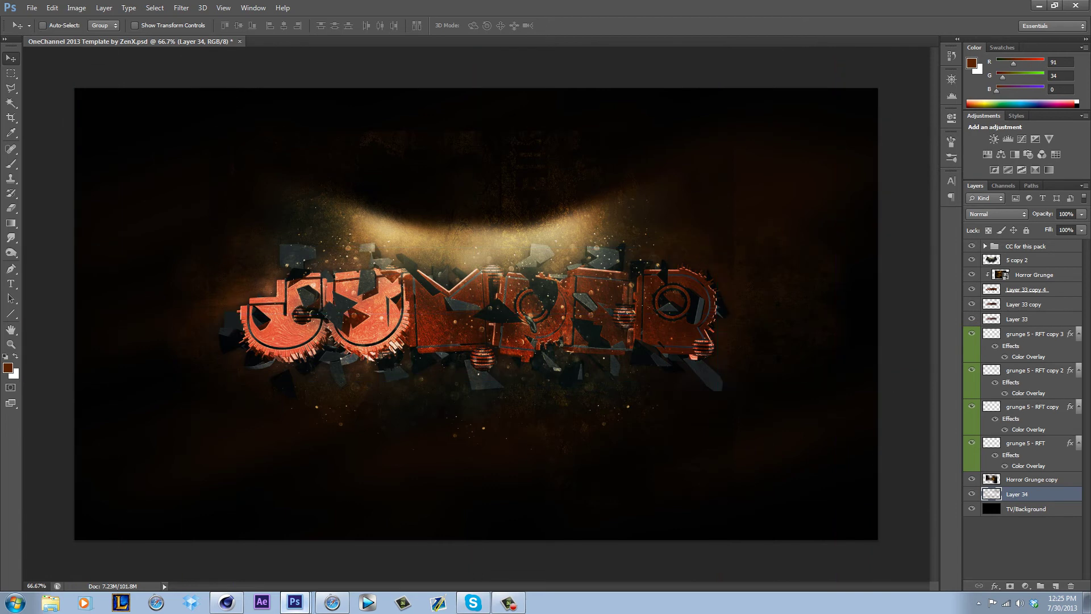
pyautogui.press('t')
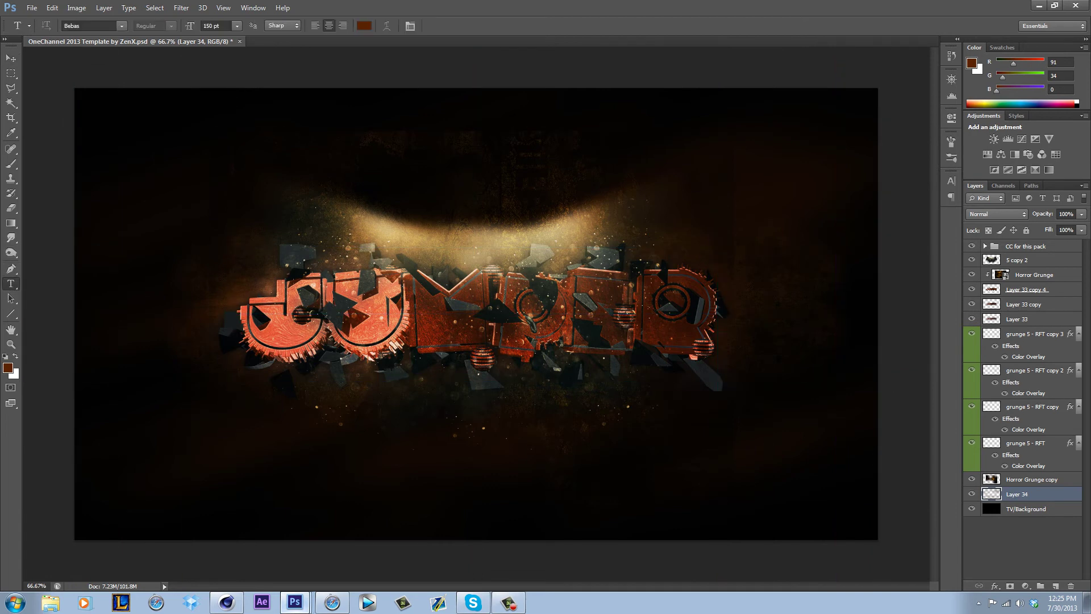
pyautogui.click(445, 330)
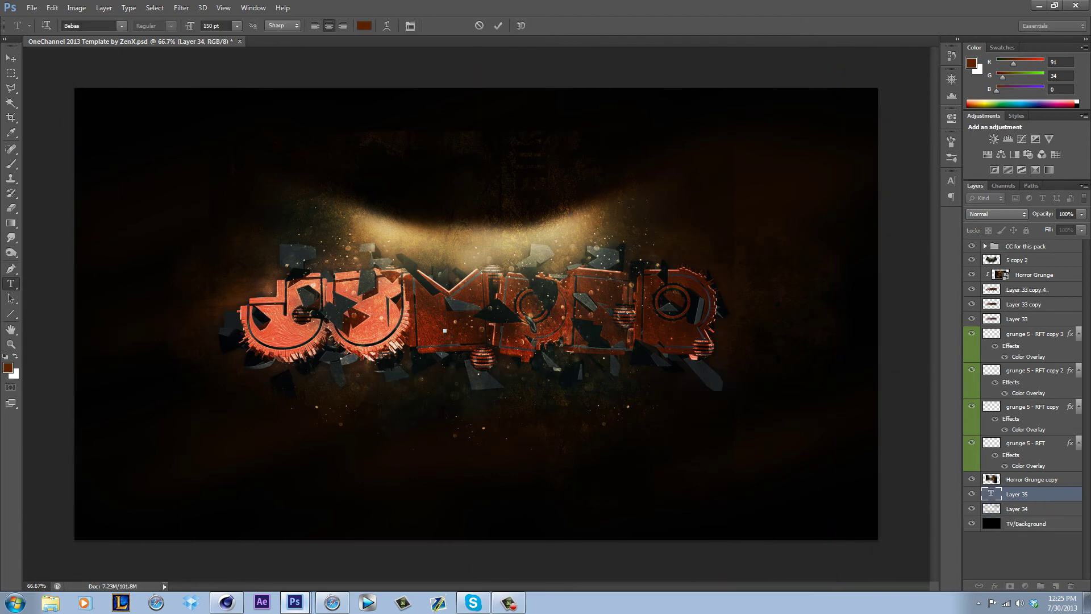
# Switch to Skype, send the client "what did you want me to add again. comp sniper sumthin", and return to Photoshop.
pyautogui.click(472, 602)
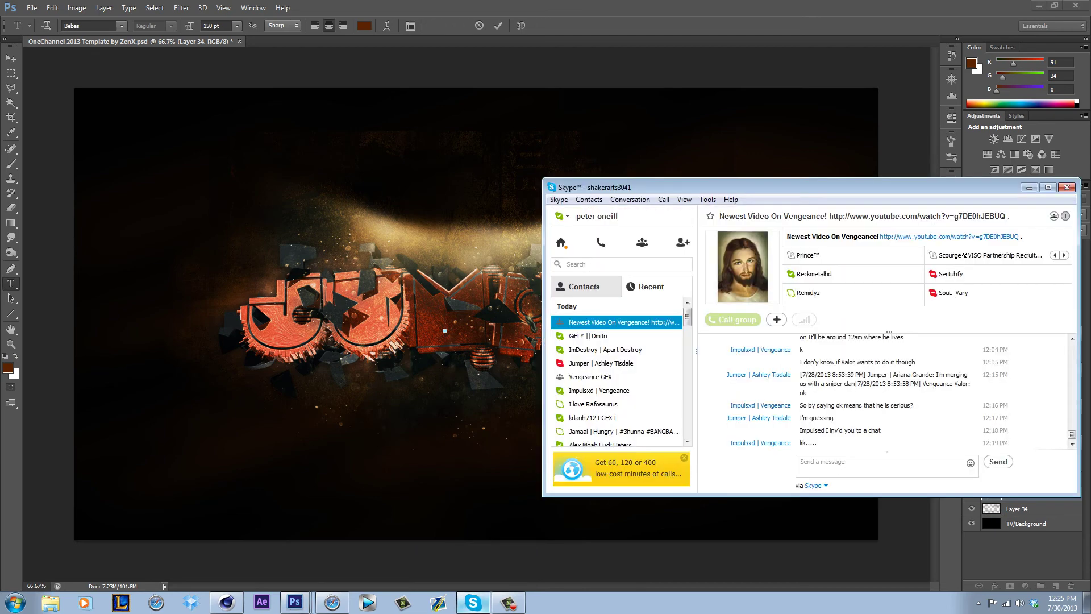
pyautogui.click(601, 363)
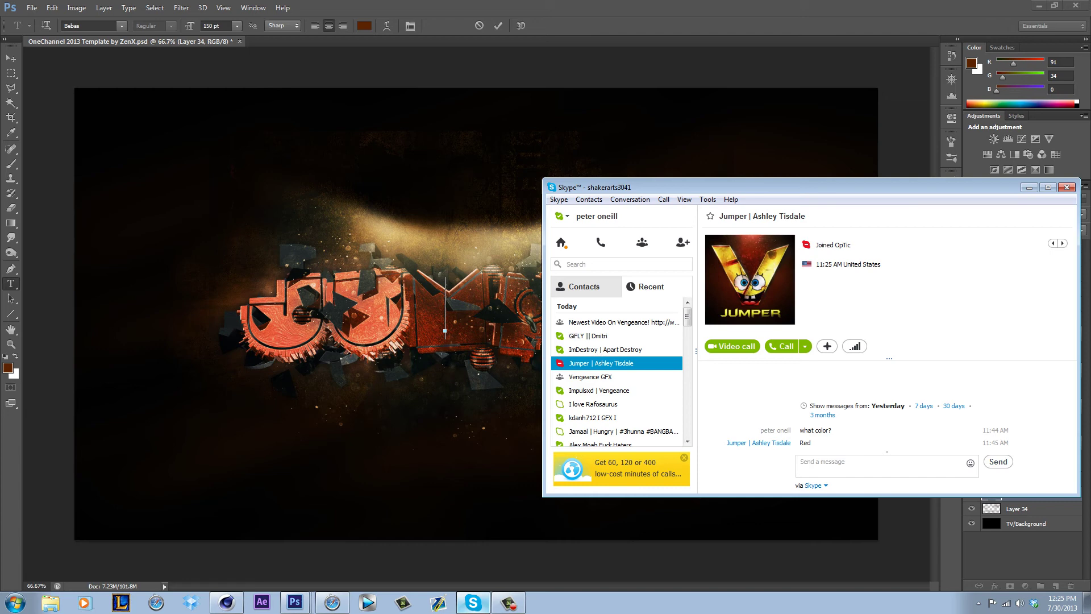
pyautogui.write('what did you want me to dad')
pyautogui.press('BackSpace')
pyautogui.press('BackSpace')
pyautogui.press('BackSpace')
pyautogui.write('add again. comp s')
pyautogui.hotkey('alt', 'Tab')
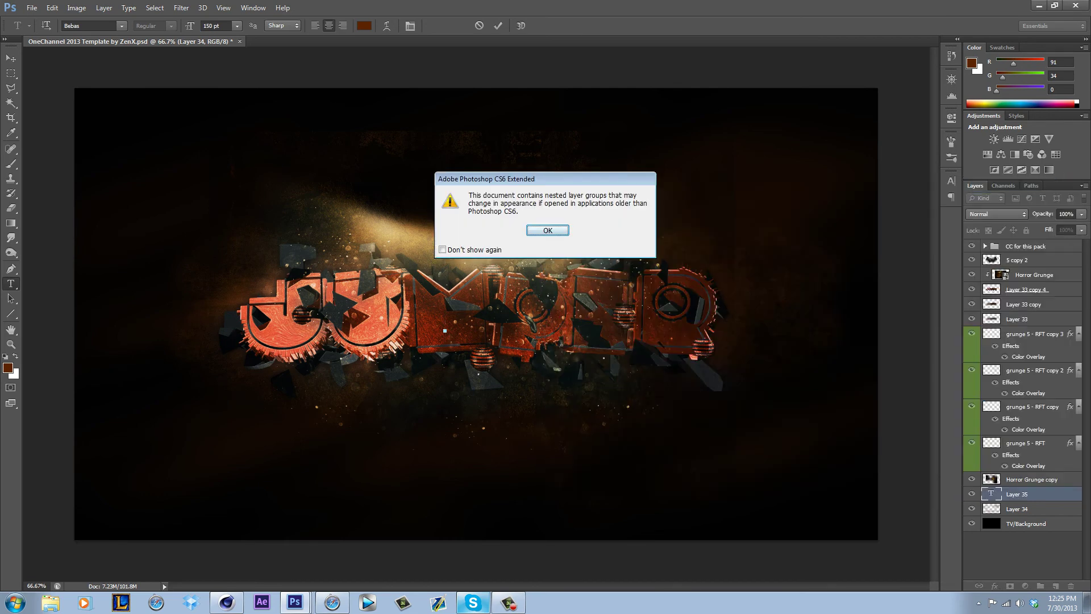
pyautogui.press('Return')
pyautogui.hotkey('alt', 'Tab')
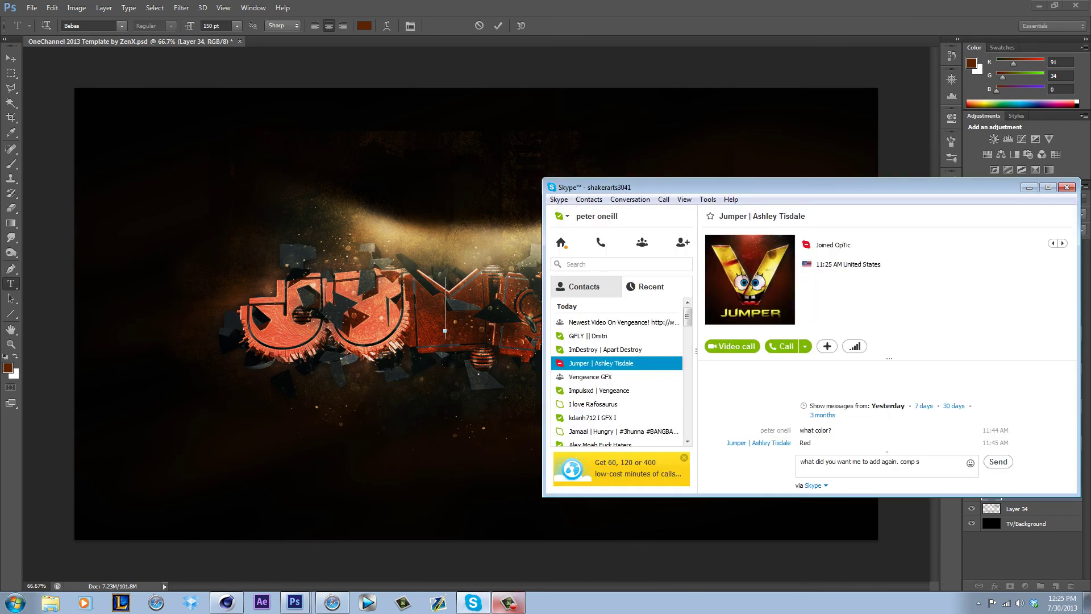
pyautogui.write('niper sumthin')
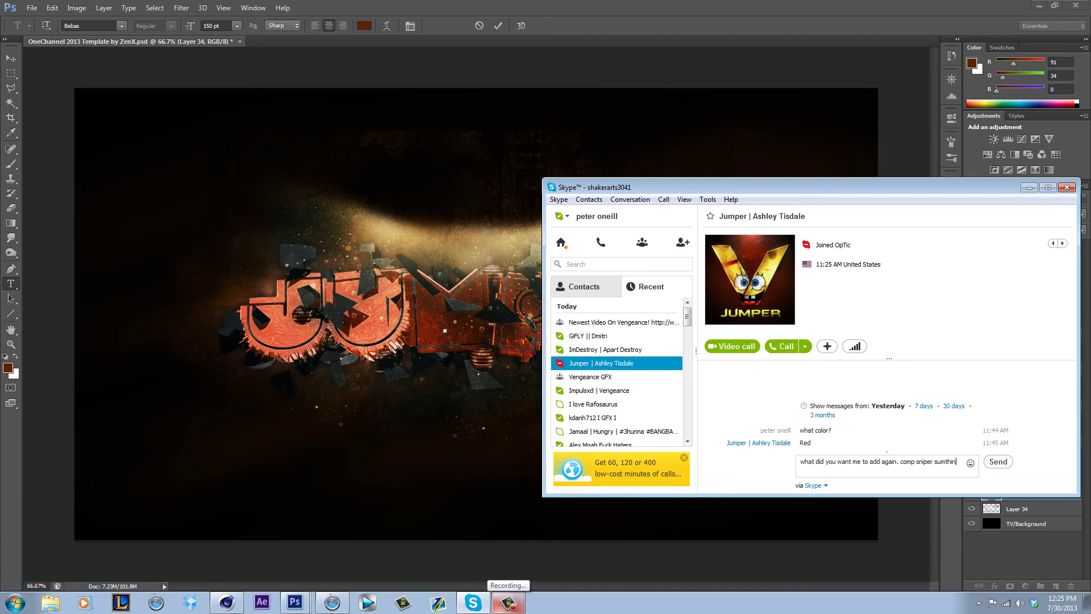
pyautogui.press('Return')
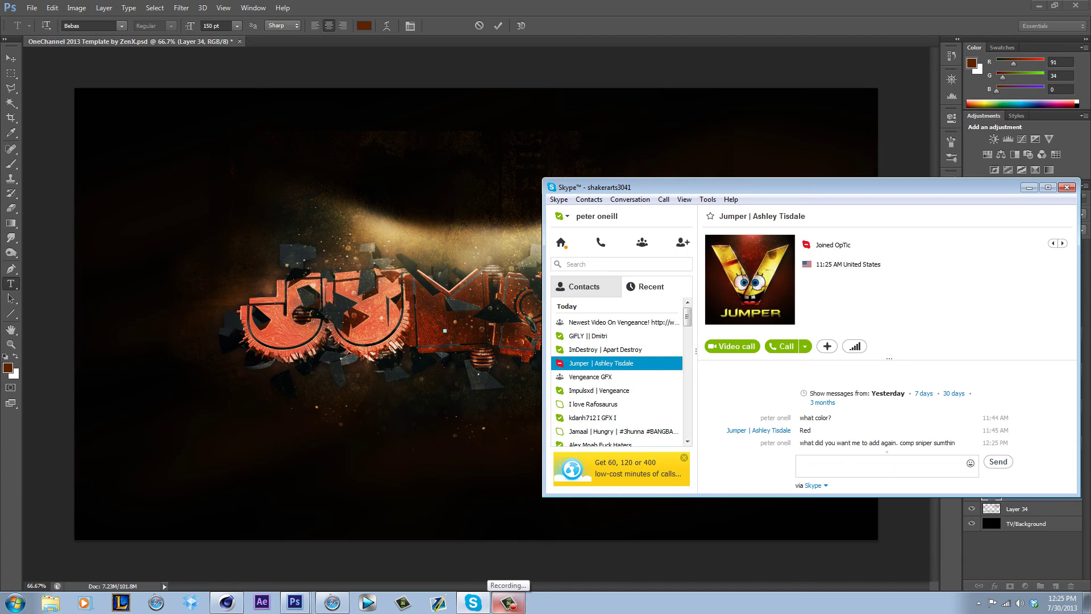
pyautogui.click(1029, 187)
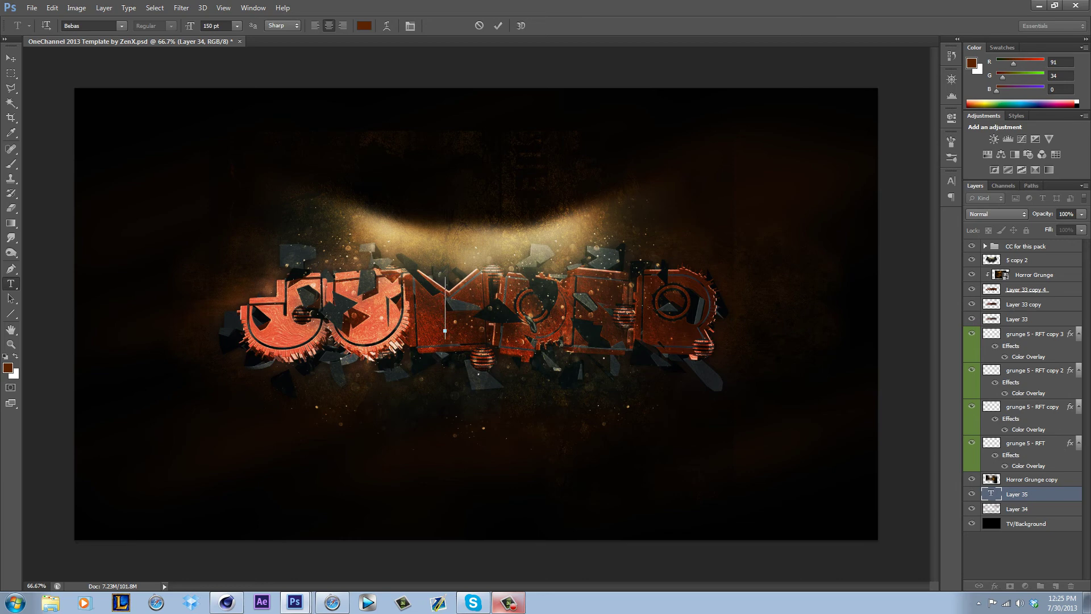
# Switch to the Eraser tool and rasterize the empty type layer, Layer 35.
pyautogui.click(11, 208)
pyautogui.click(443, 272)
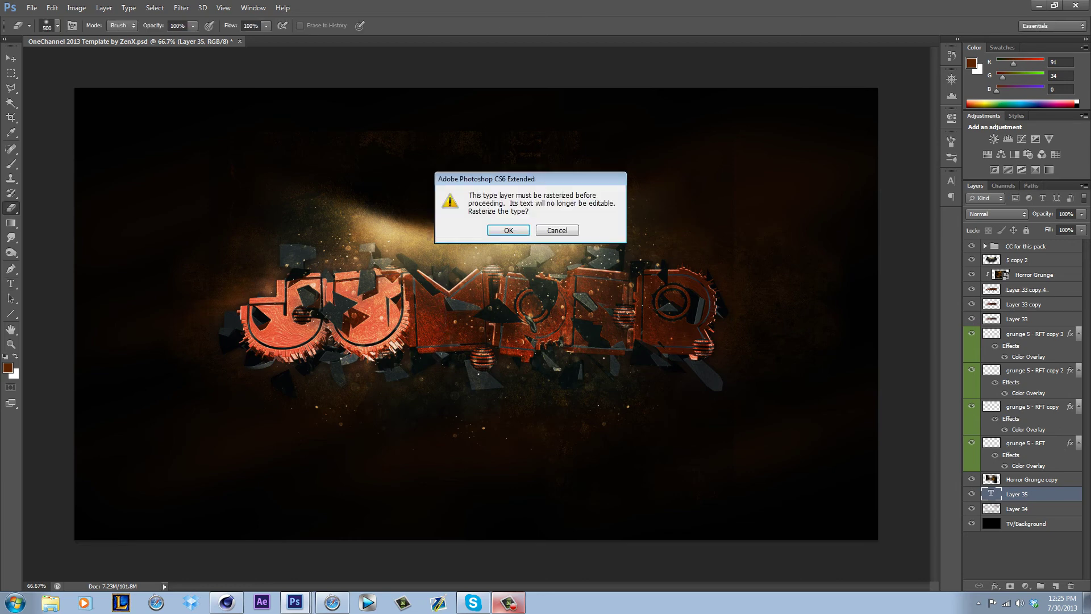
pyautogui.click(508, 230)
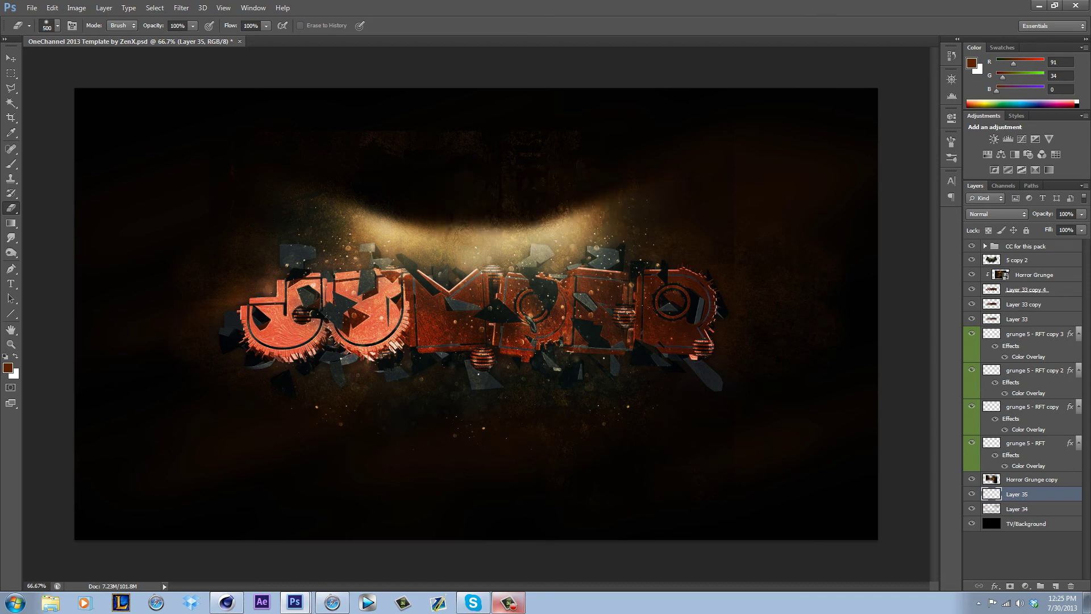
# Rasterize the Horror Grunge smart object above the text and set the eraser to 27% opacity and 125 px.
pyautogui.click(1017, 260)
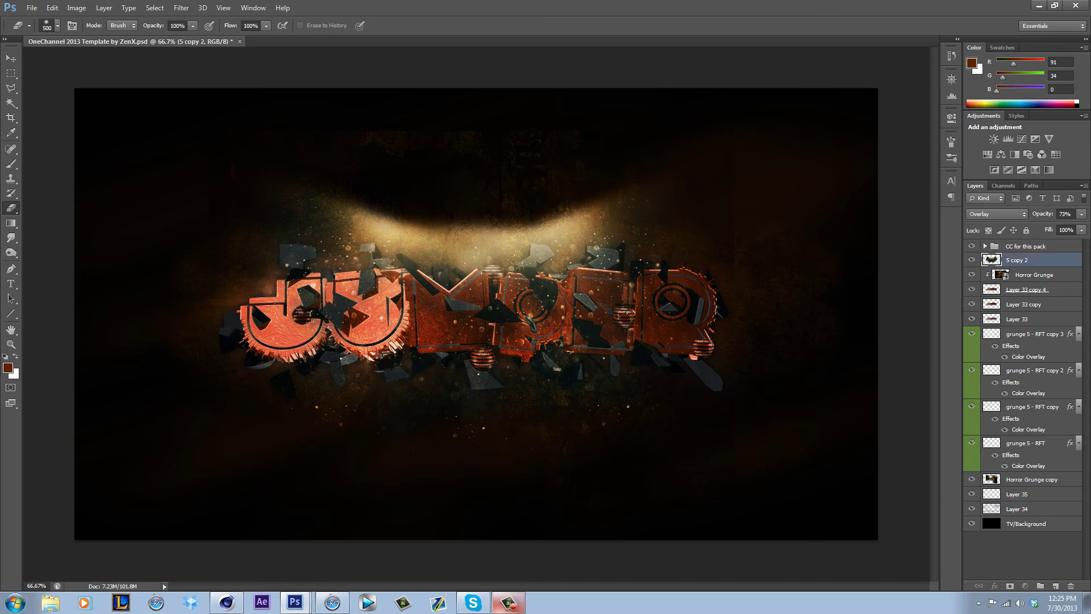
pyautogui.click(1034, 275)
pyautogui.click(193, 26)
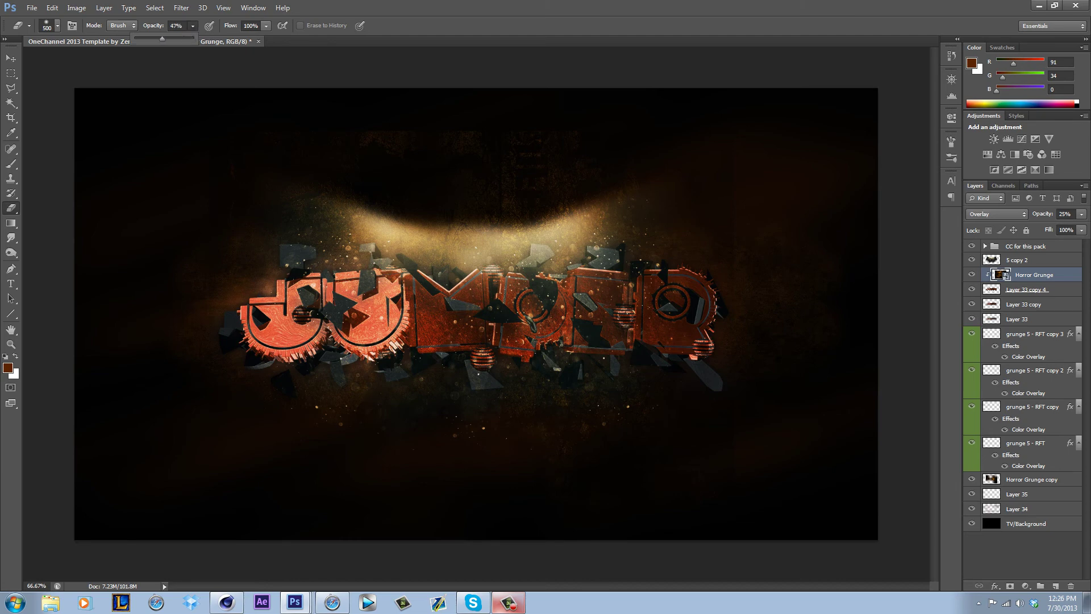
pyautogui.press('[')
pyautogui.click(514, 295)
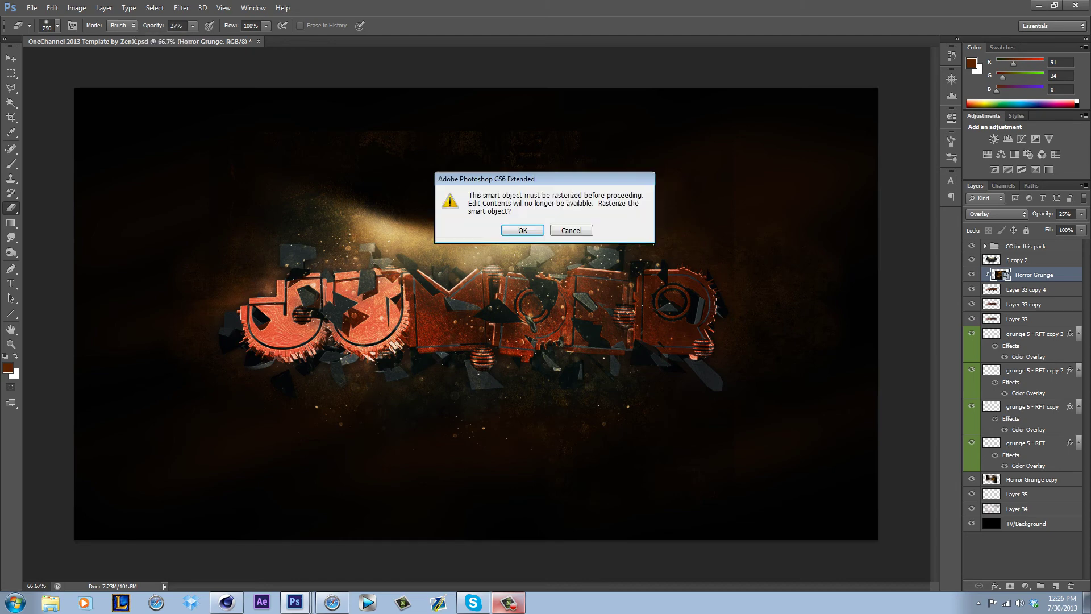
pyautogui.click(522, 230)
pyautogui.press('[')
pyautogui.press('[')
pyautogui.press('[')
pyautogui.press('[')
pyautogui.press('[')
pyautogui.press('[')
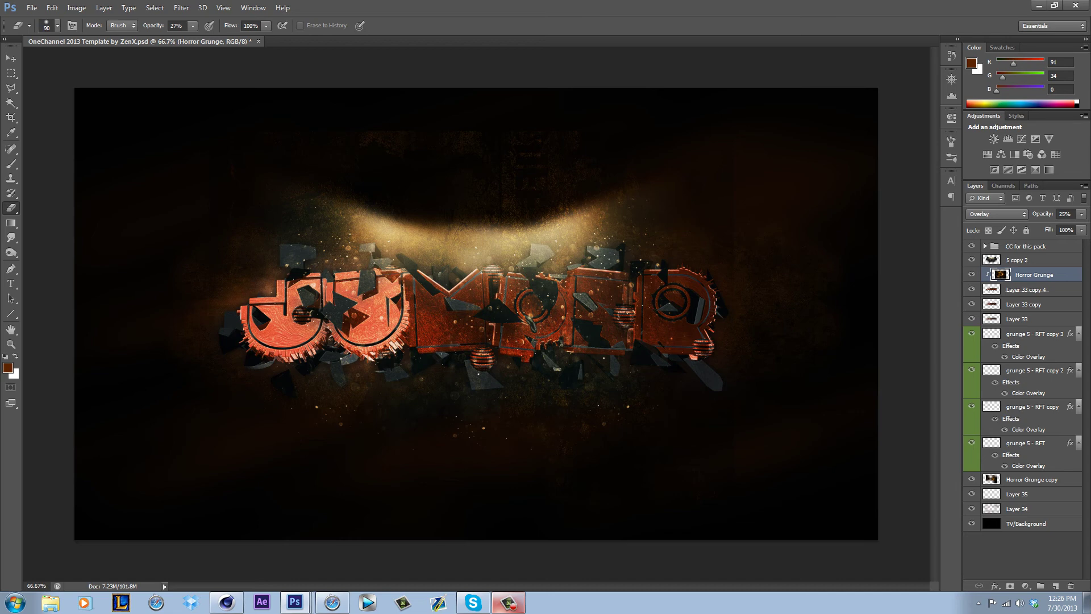
pyautogui.press(']')
pyautogui.press(']')
# Add a linear black-to-white Gradient Overlay to Layer 33 copy 4 in Overlay blend mode at 100% opacity.
pyautogui.rightClick(1025, 289)
pyautogui.click(960, 293)
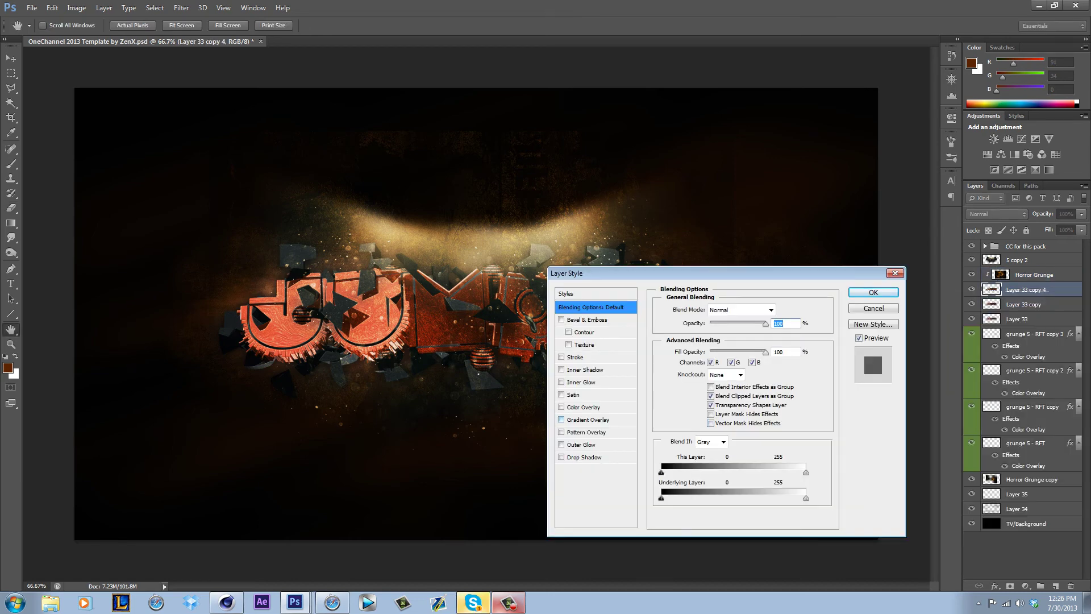
pyautogui.click(587, 419)
pyautogui.click(765, 310)
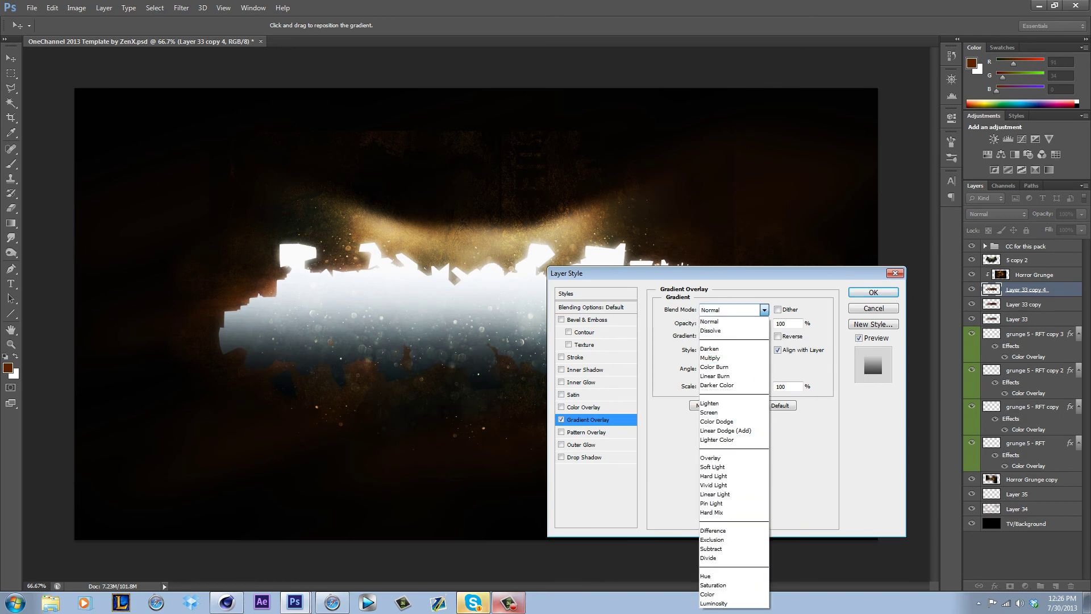
pyautogui.click(710, 457)
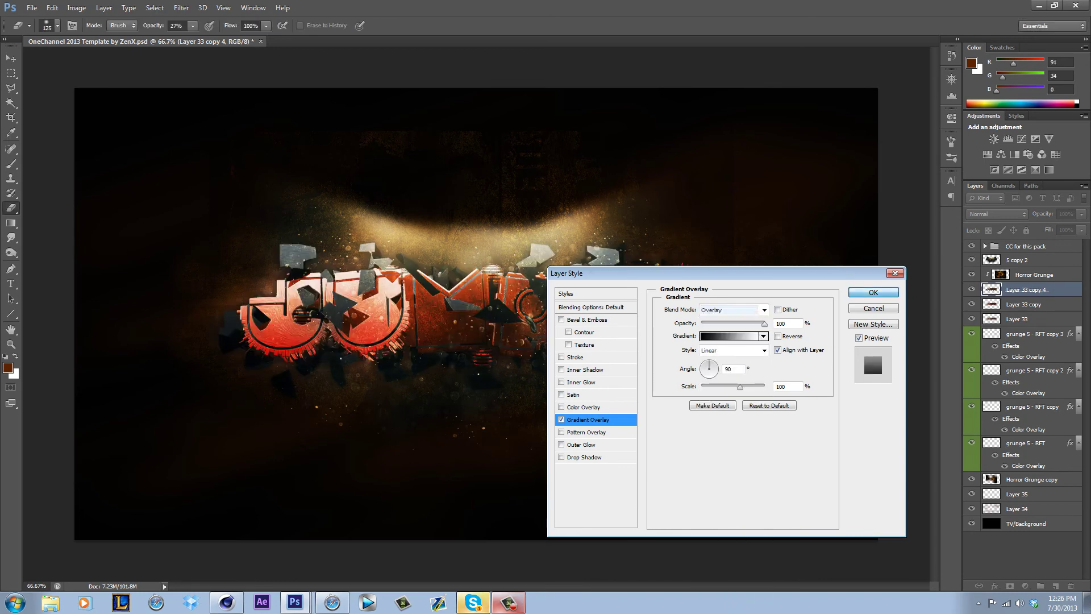
pyautogui.click(873, 292)
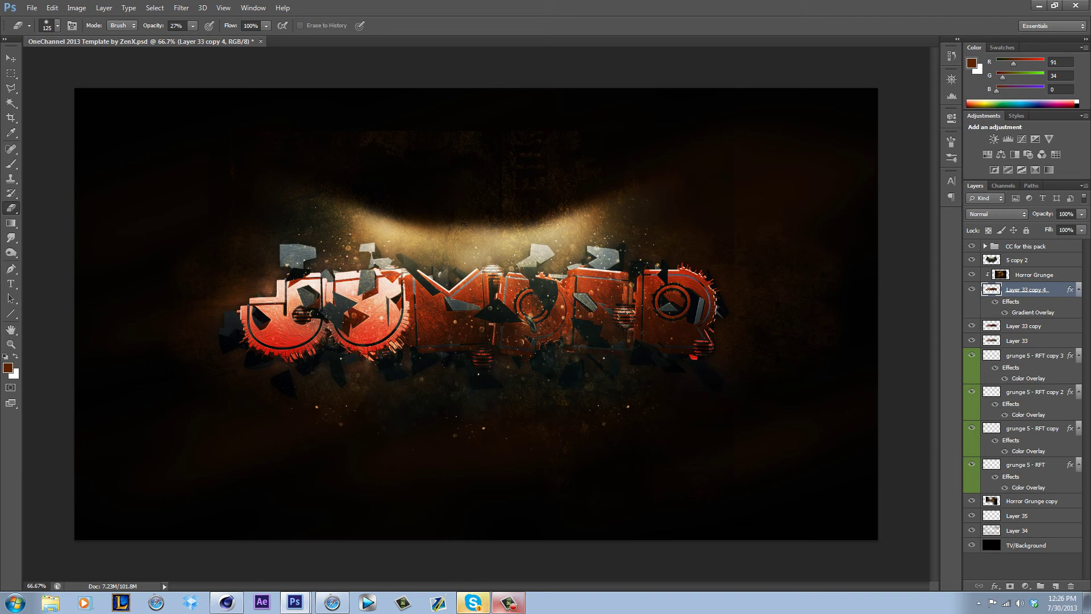
# Rasterize the layer style of Layer 33 copy 4.
pyautogui.rightClick(991, 289)
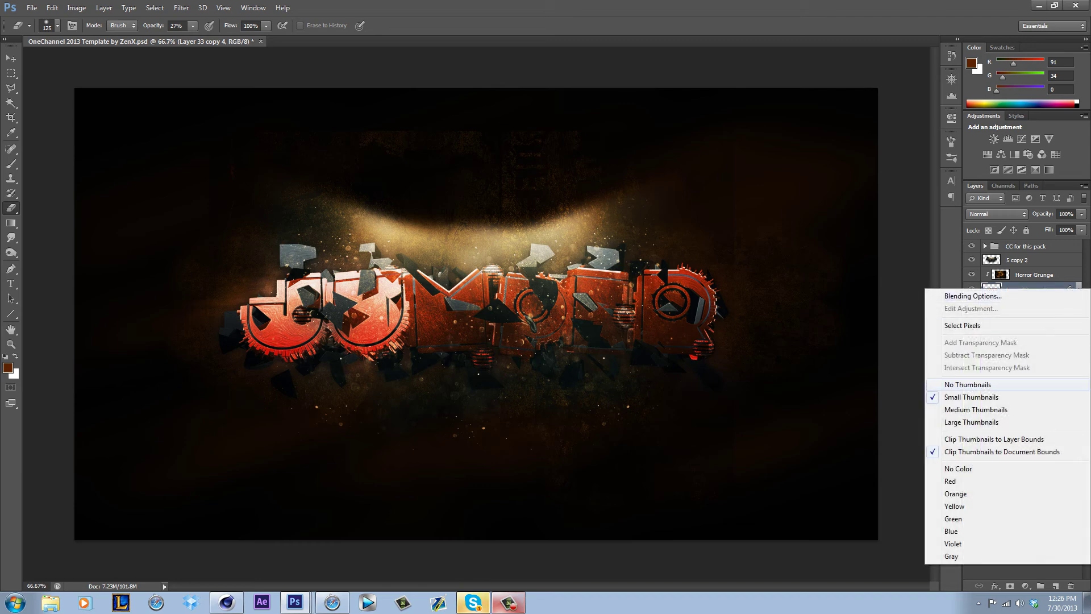
pyautogui.press('Escape')
pyautogui.rightClick(1020, 292)
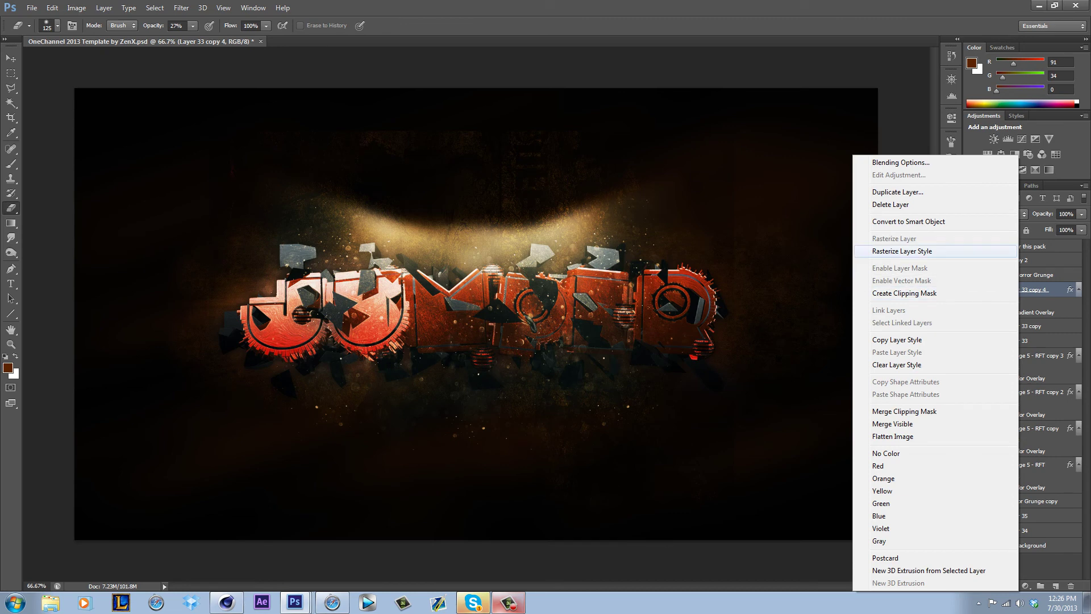
pyautogui.click(1000, 250)
# Create a new layer clipped to Layer 33 copy 4 and set its blend mode to Overlay.
pyautogui.click(1055, 586)
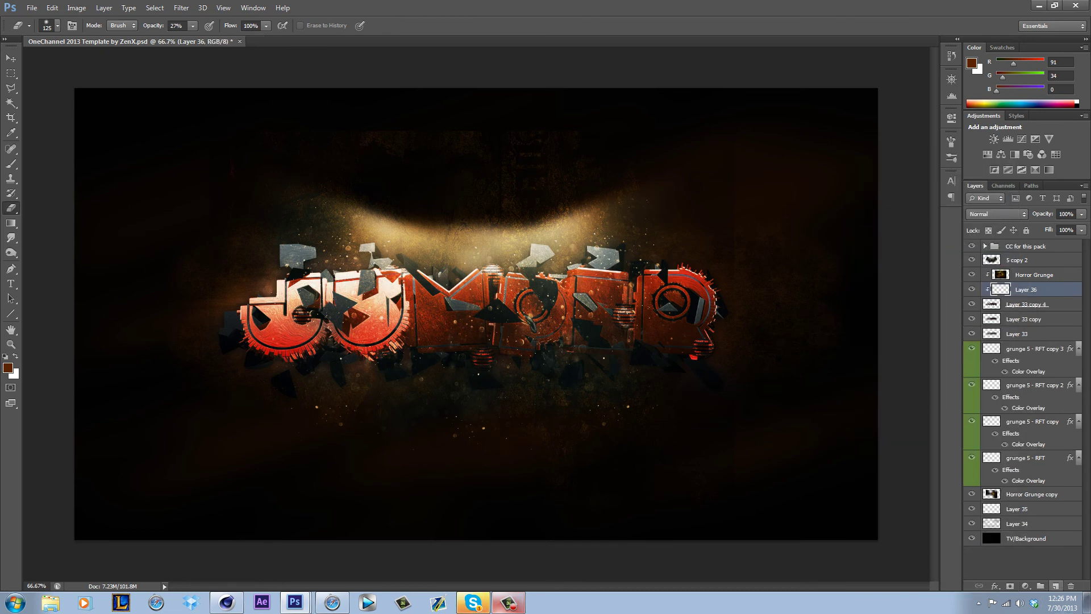
pyautogui.rightClick(1022, 289)
pyautogui.press('Escape')
pyautogui.click(998, 214)
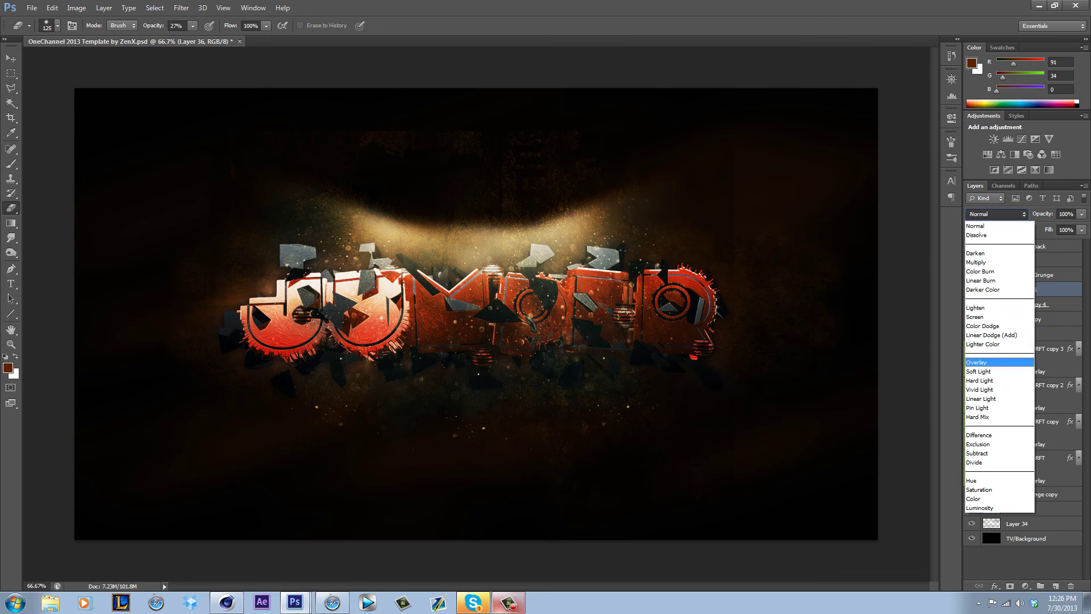
pyautogui.click(988, 362)
# Paint black shading over both ends of the text on Layer 36 with a 500 px soft brush.
pyautogui.press('b')
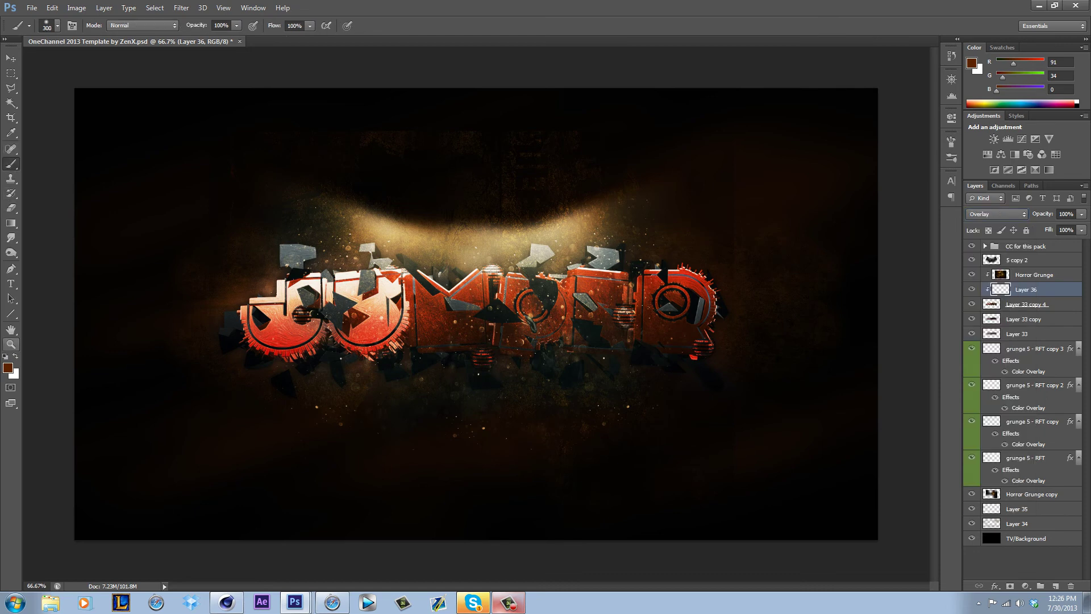
pyautogui.press('d')
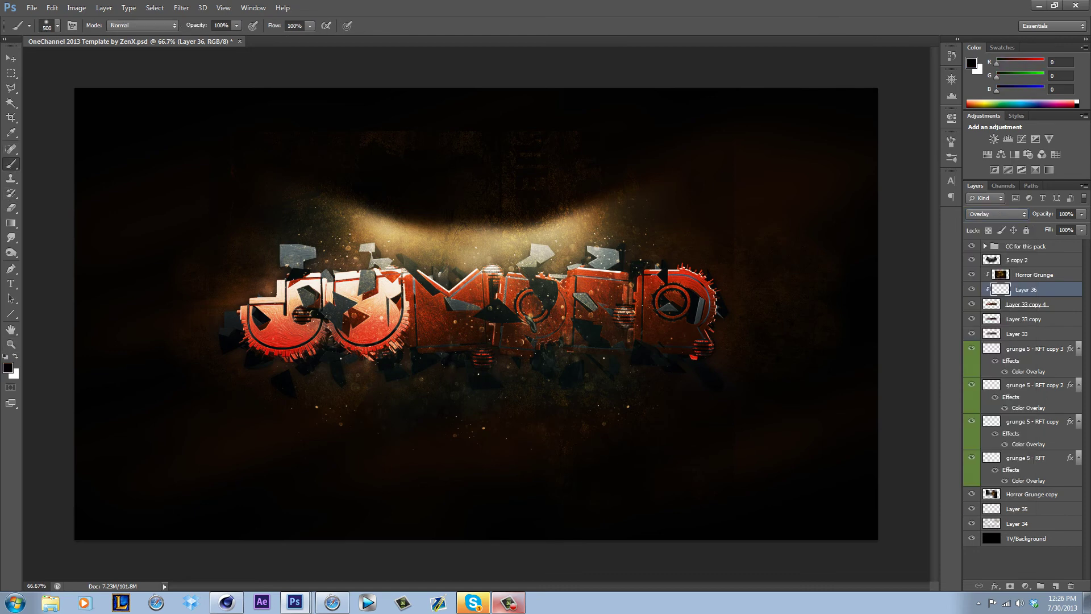
pyautogui.moveTo(732, 336); pyautogui.dragTo(680, 358)
pyautogui.moveTo(207, 290); pyautogui.dragTo(230, 313)
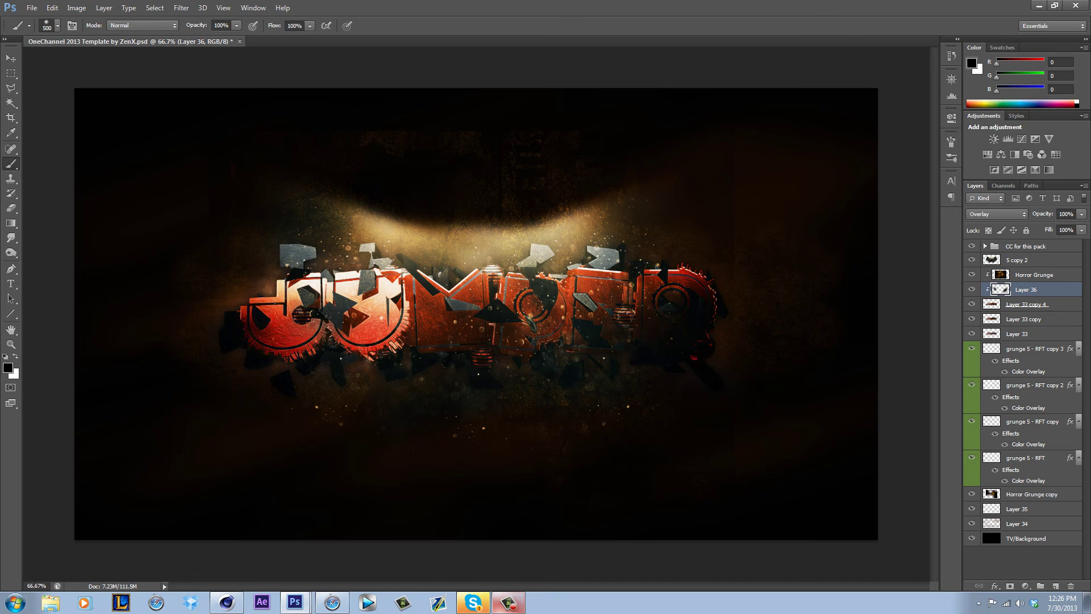
# Set Layer 36's opacity to 72% and swap the foreground color to white.
pyautogui.moveTo(1081, 214)
pyautogui.mouseDown()
pyautogui.moveTo(1080, 227)
pyautogui.moveTo(1065, 226)
pyautogui.mouseUp()
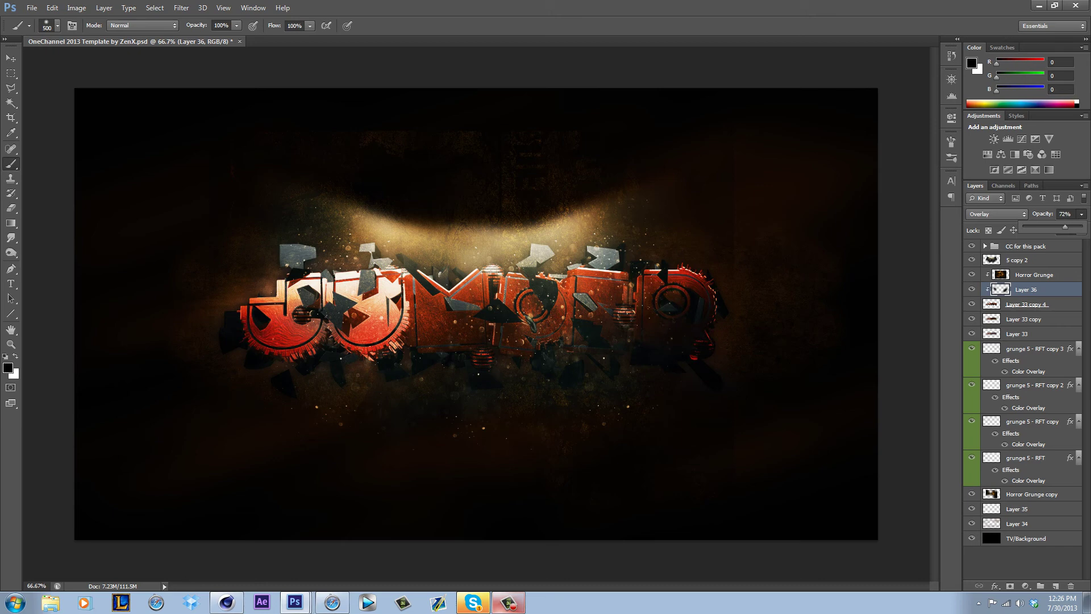
pyautogui.click(293, 311)
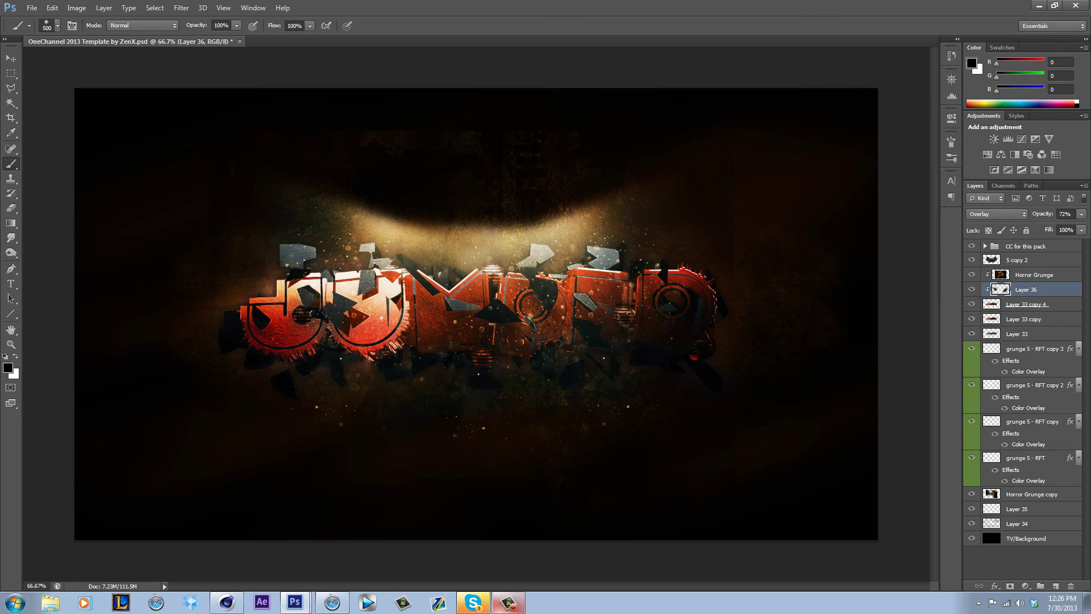
pyautogui.press('x')
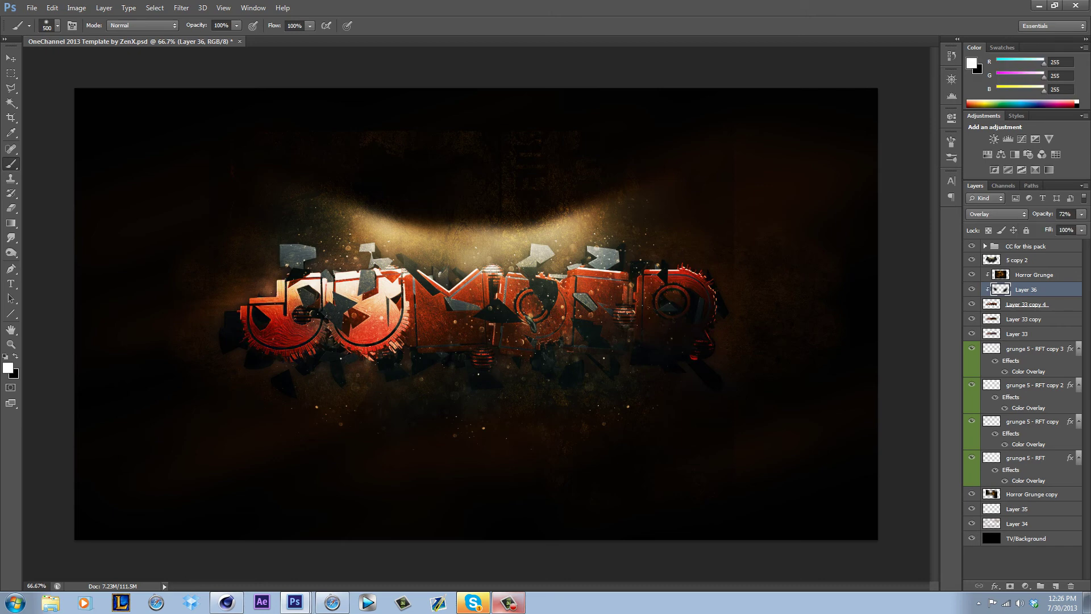
# Paint a white highlight over the middle of the jumper text on Layer 36.
pyautogui.click(478, 287)
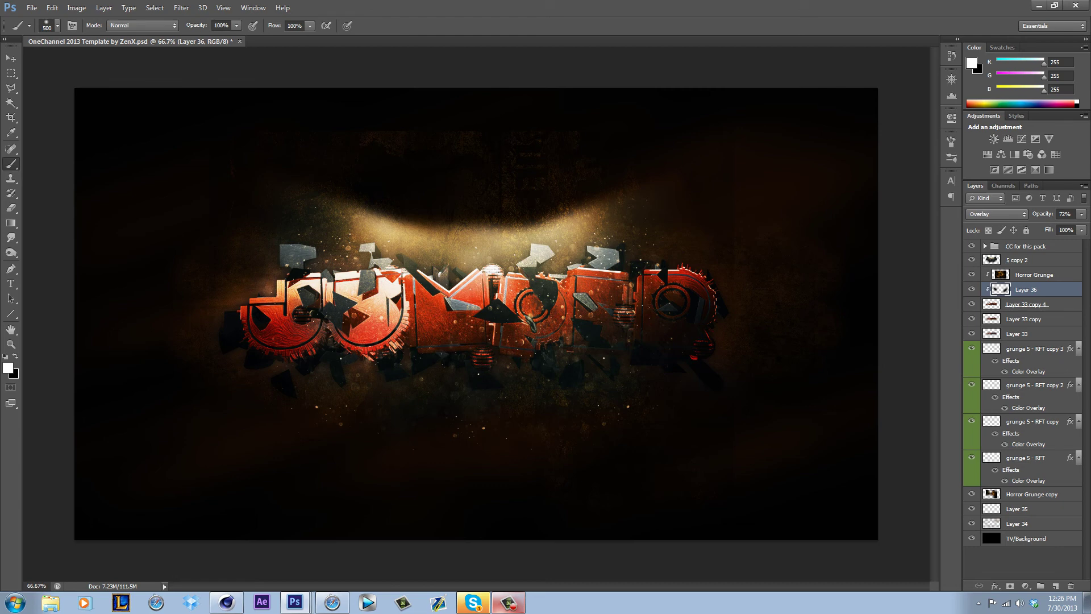
# Switch to Skype, copy the chat message "Pubstomping.Comp.Sniping" and minimize the chat window.
pyautogui.click(473, 602)
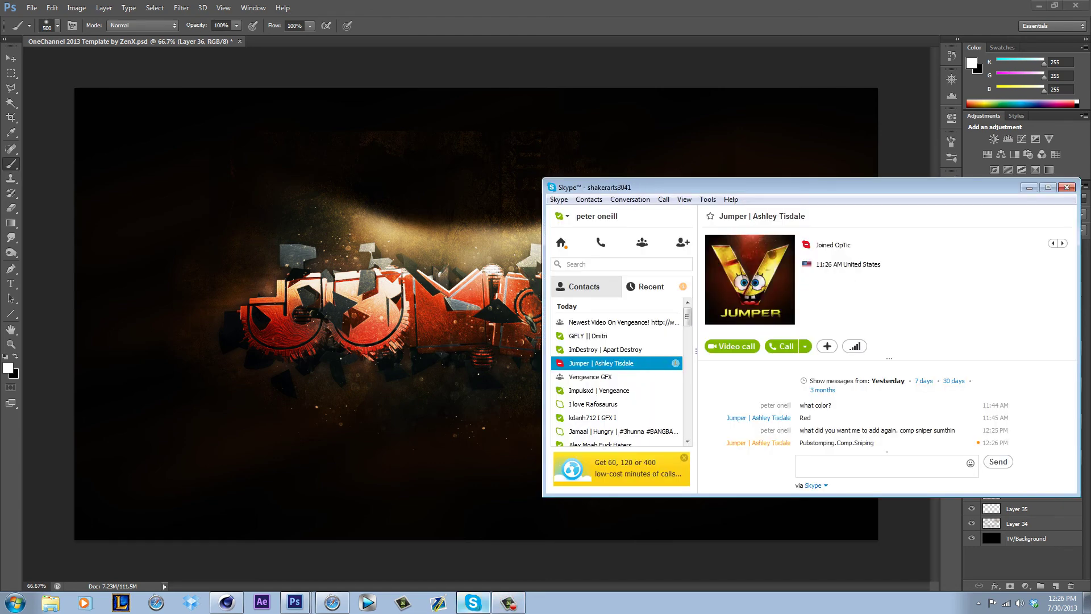
pyautogui.moveTo(800, 443); pyautogui.dragTo(874, 443)
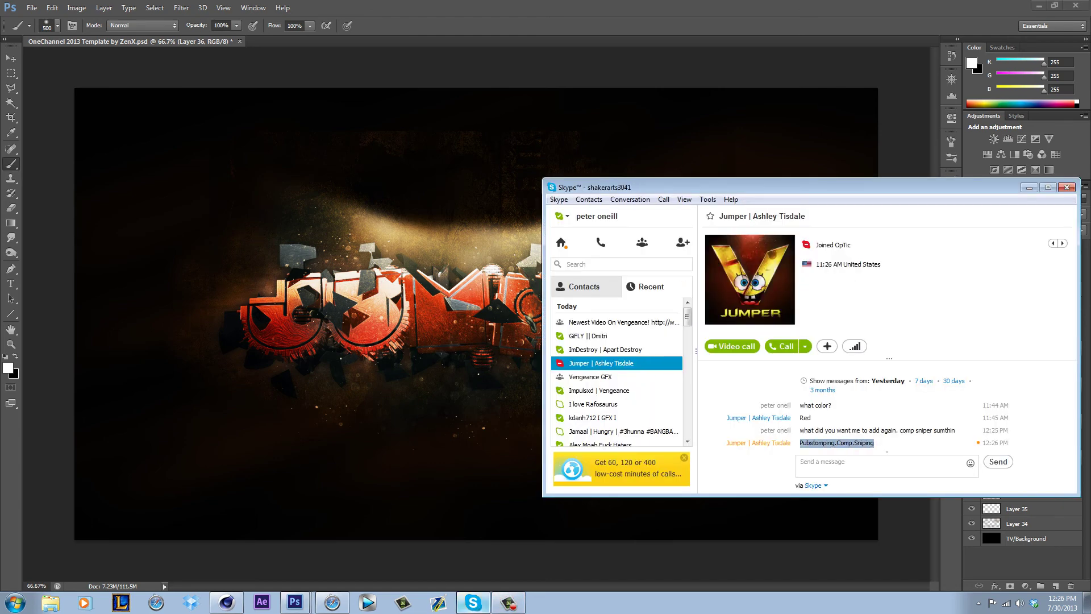
pyautogui.rightClick(864, 445)
pyautogui.click(905, 453)
pyautogui.click(1028, 187)
# Add the copied "Pubstomping.Comp.Sniping" as a text layer and place it above the 5 copy 2 layer.
pyautogui.click(10, 283)
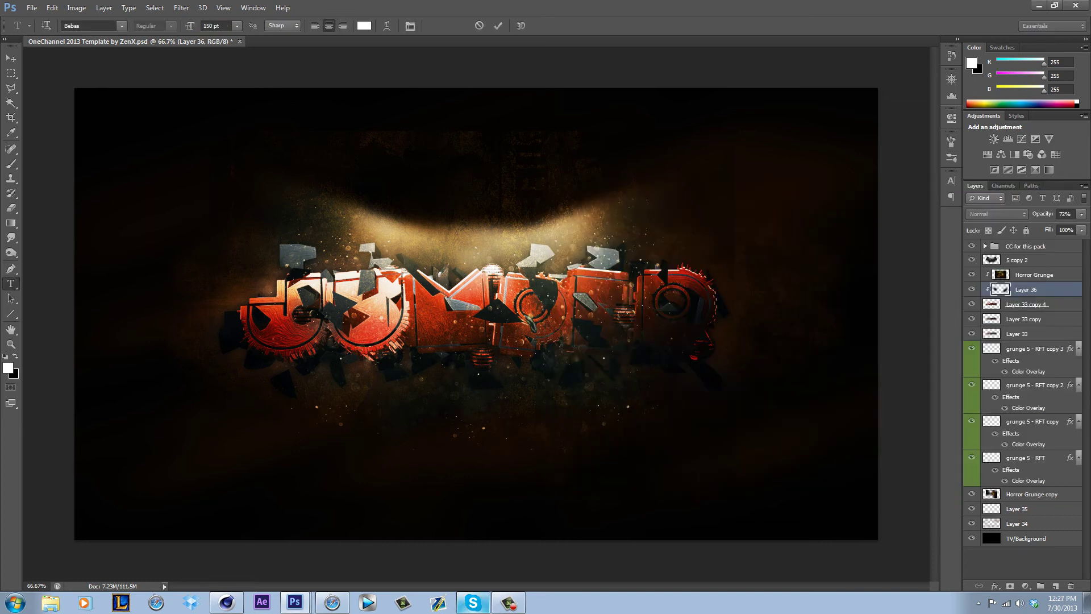
pyautogui.click(490, 330)
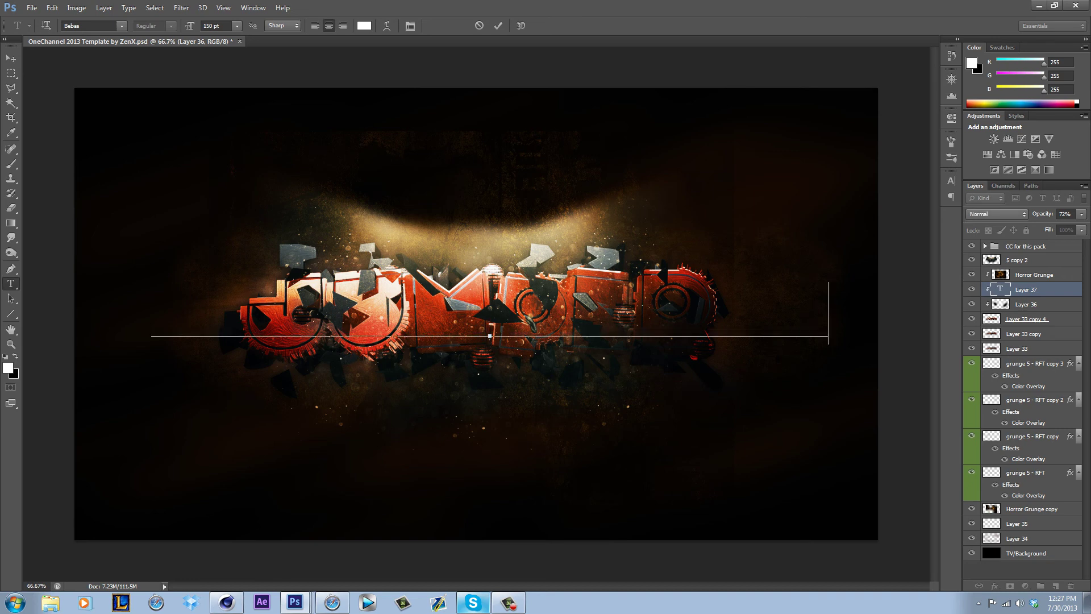
pyautogui.hotkey('ctrl', 'v')
pyautogui.click(498, 26)
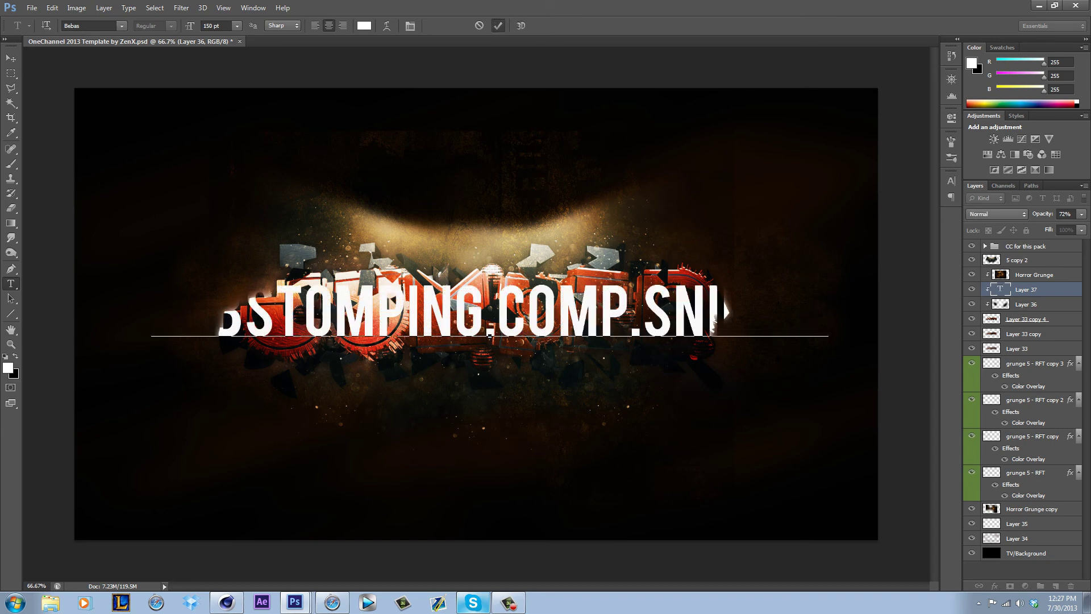
pyautogui.moveTo(1032, 290); pyautogui.dragTo(1033, 253)
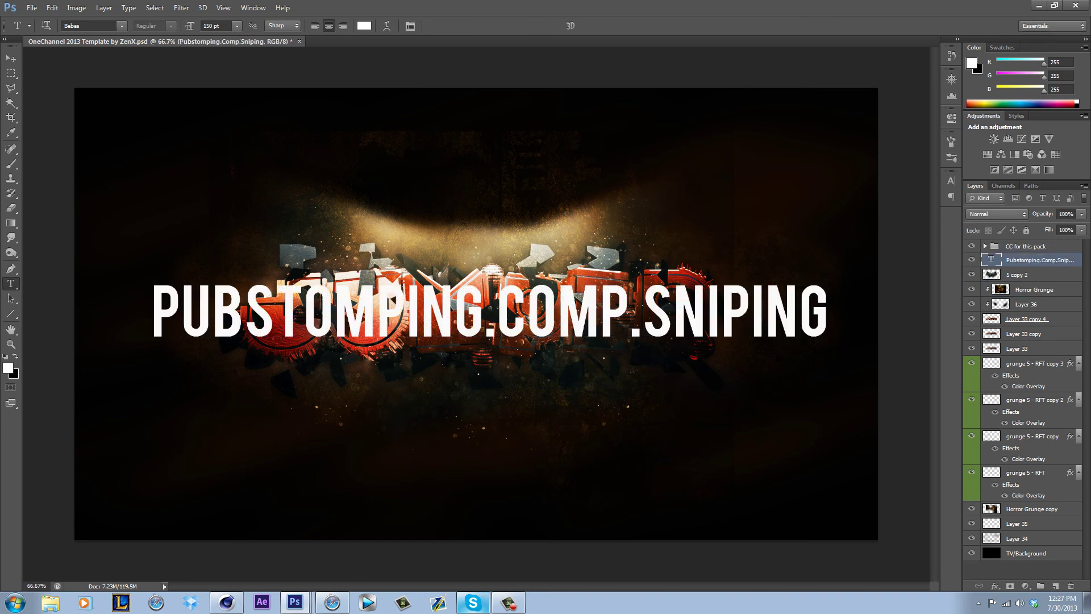
# Scale the Pubstomping.Comp.Sniping text proportionally down to about 33%.
pyautogui.press('v')
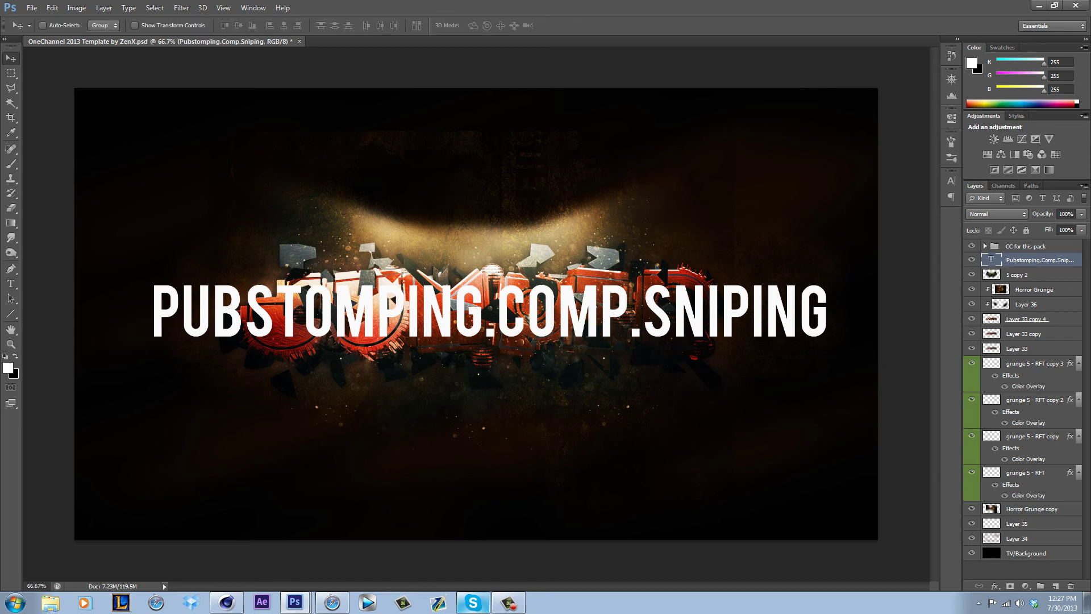
pyautogui.hotkey('ctrl', 't')
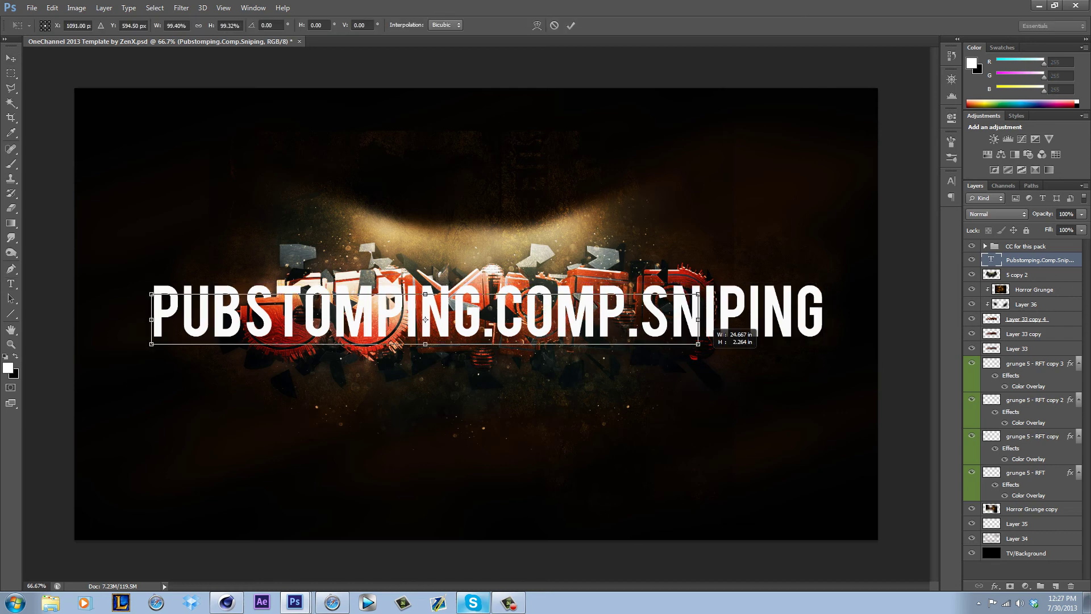
pyautogui.keyDown('shift'); pyautogui.moveTo(828, 282); pyautogui.dragTo(396, 493); pyautogui.keyUp('shift')
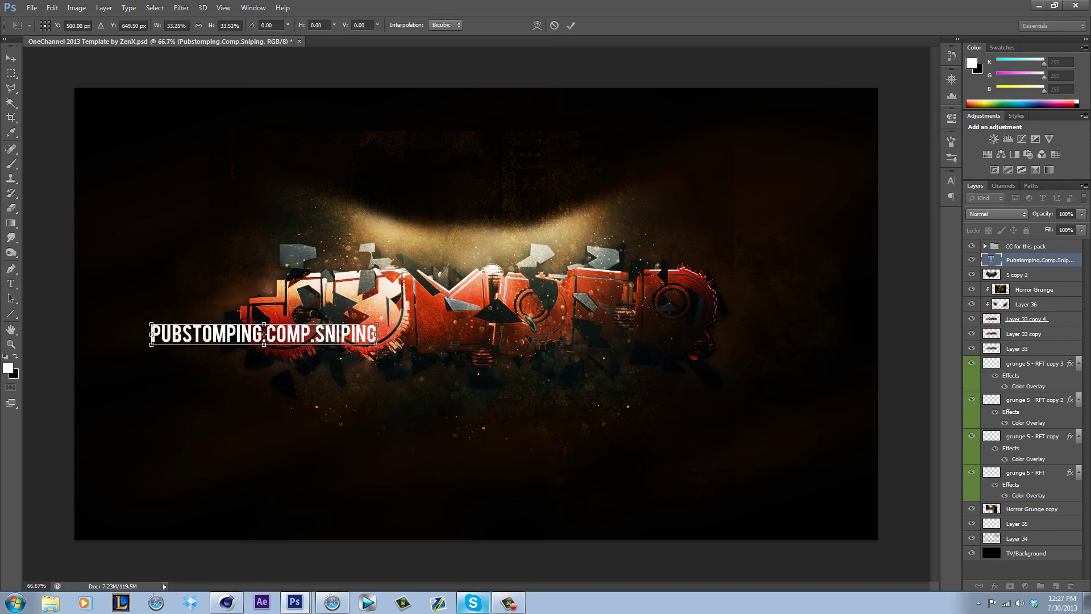
pyautogui.click(571, 25)
# Show the guides and move the tagline to the upper edge of the jumper text, nudging it up and right around the center guide.
pyautogui.hotkey('ctrl', ';')
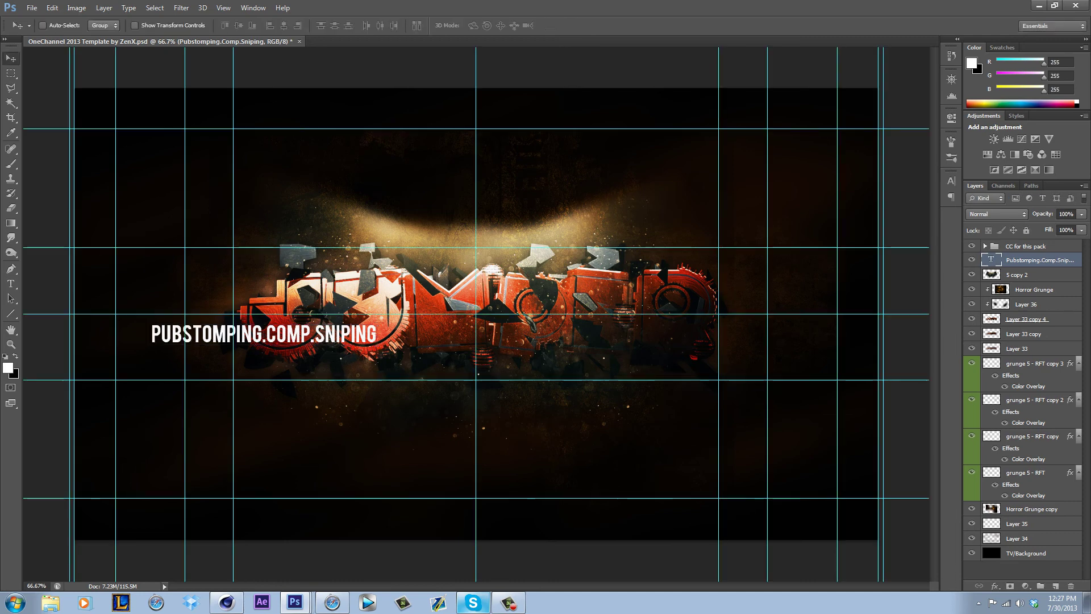
pyautogui.moveTo(330, 330); pyautogui.dragTo(530, 259)
pyautogui.press('Up')
pyautogui.press('Up')
pyautogui.press('Up')
pyautogui.press('Up')
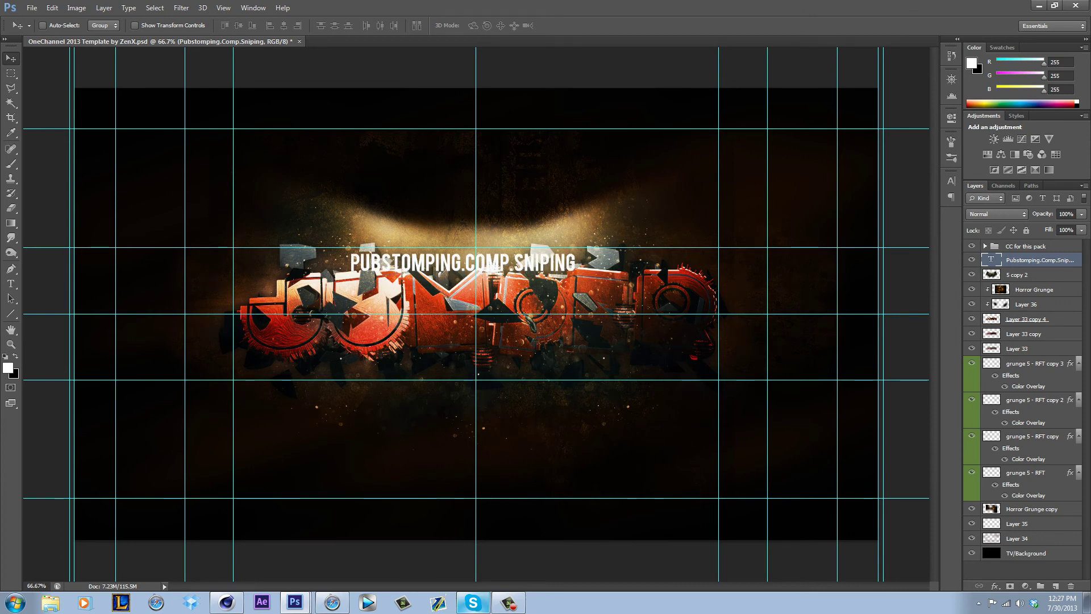
pyautogui.press('Up')
pyautogui.press('Up')
pyautogui.press('Up')
pyautogui.press('Right')
pyautogui.press('Right')
pyautogui.press('Right')
pyautogui.press('Right')
pyautogui.press('Right')
pyautogui.press('Right')
pyautogui.press('Right')
pyautogui.press('Right')
pyautogui.press('Right')
pyautogui.press('Right')
pyautogui.press('Right')
pyautogui.press('Right')
pyautogui.press('Right')
pyautogui.press('Right')
pyautogui.press('Right')
pyautogui.press('Right')
pyautogui.press('Right')
pyautogui.press('Right')
pyautogui.press('Right')
pyautogui.press('Right')
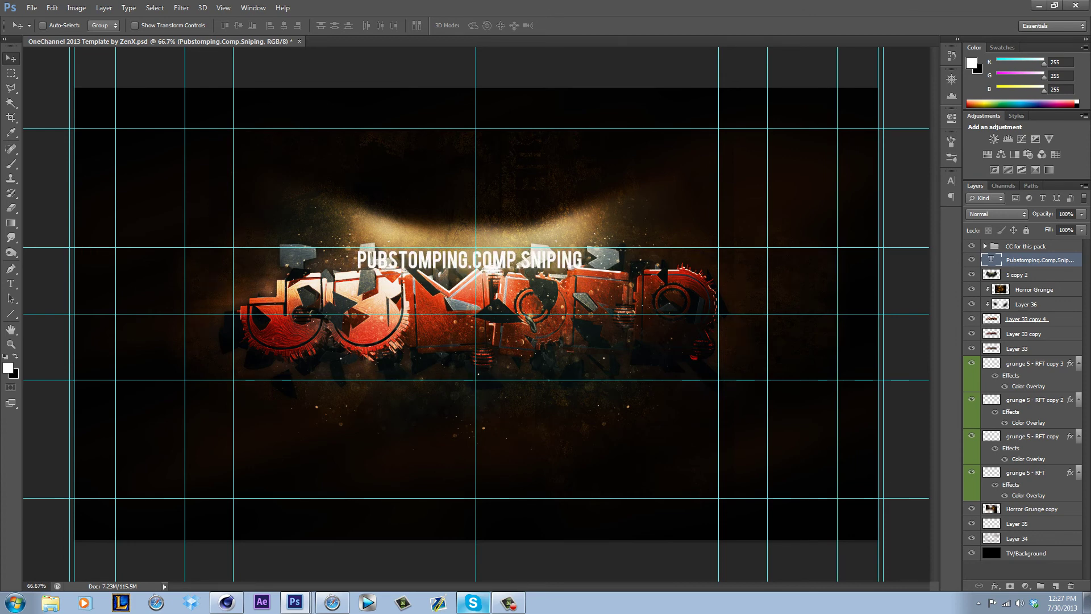
pyautogui.press('Right')
pyautogui.press('Right')
pyautogui.press('Right')
pyautogui.press('Right')
pyautogui.press('Right')
pyautogui.press('Right')
pyautogui.press('Right')
pyautogui.press('Right')
pyautogui.press('Right')
pyautogui.press('Right')
pyautogui.press('Right')
pyautogui.press('Right')
pyautogui.press('Right')
pyautogui.press('Right')
pyautogui.press('Right')
pyautogui.press('Right')
pyautogui.press('Right')
pyautogui.press('Right')
pyautogui.press('Right')
pyautogui.press('Right')
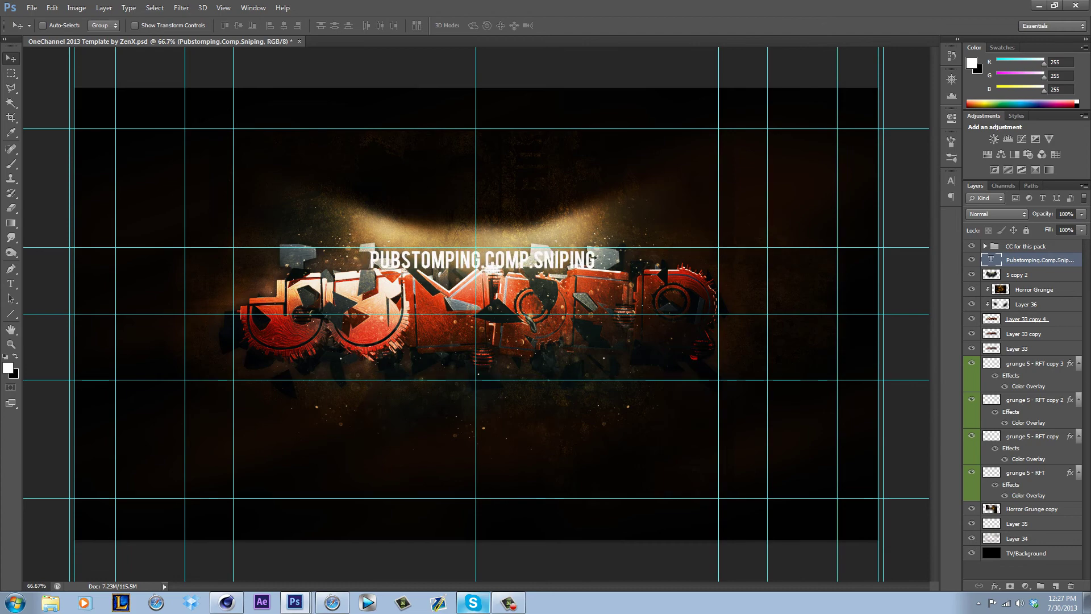
pyautogui.rightClick(1004, 259)
pyautogui.click(864, 149)
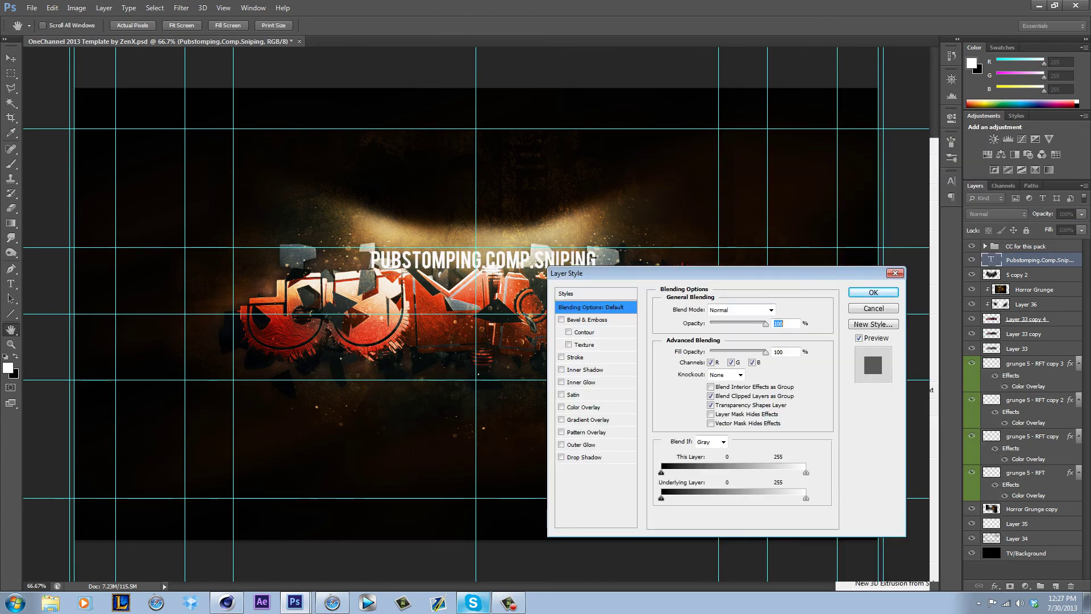
pyautogui.press('Return')
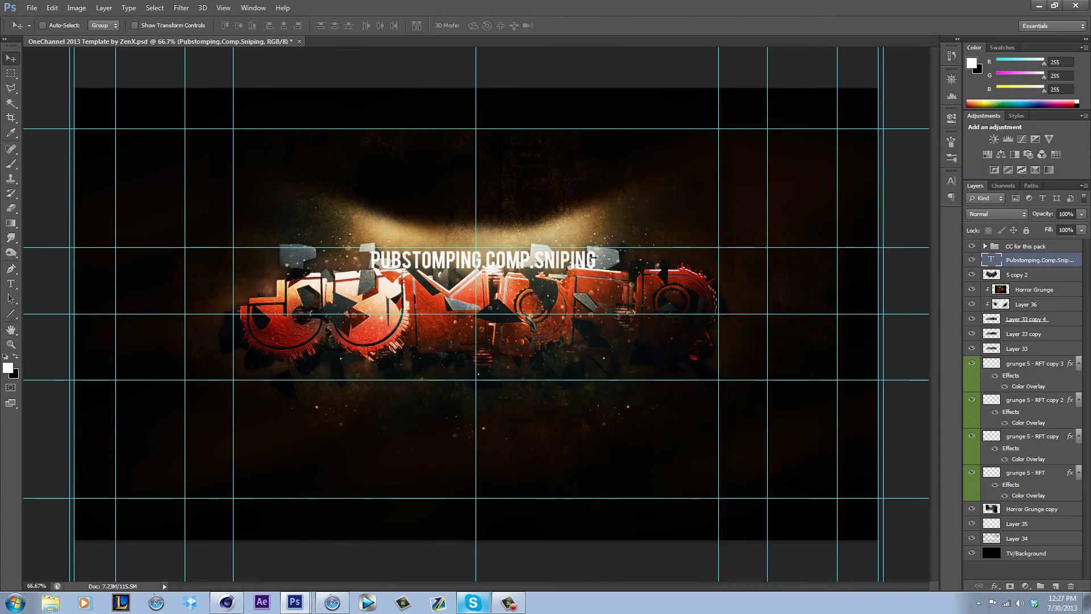
# Change the tagline's font to BatmanForeverAlternate and shift it slightly up and right.
pyautogui.press('t')
pyautogui.moveTo(371, 261); pyautogui.dragTo(596, 260)
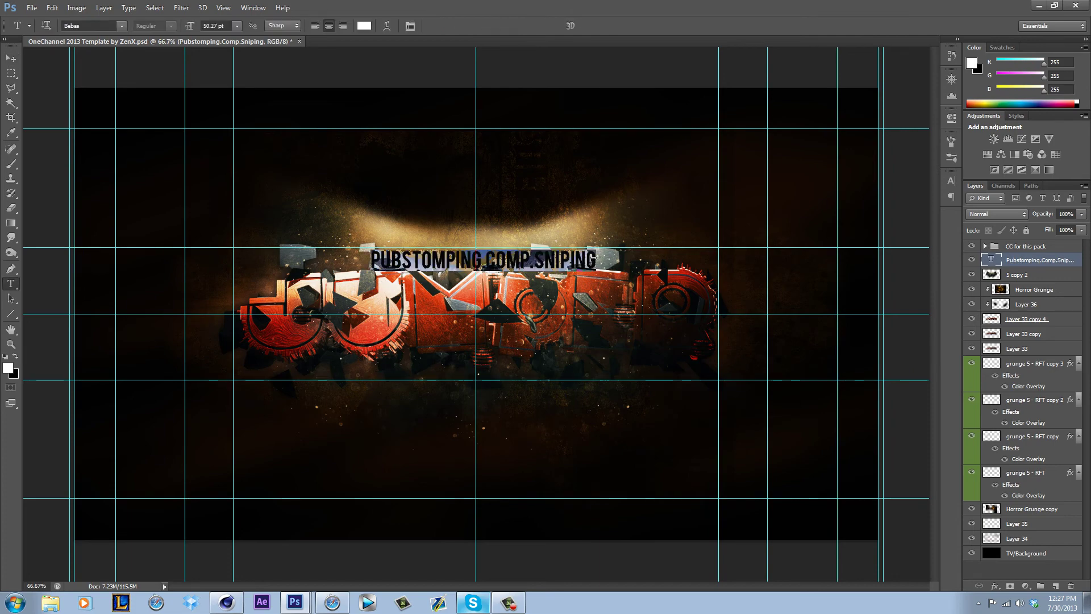
pyautogui.click(121, 27)
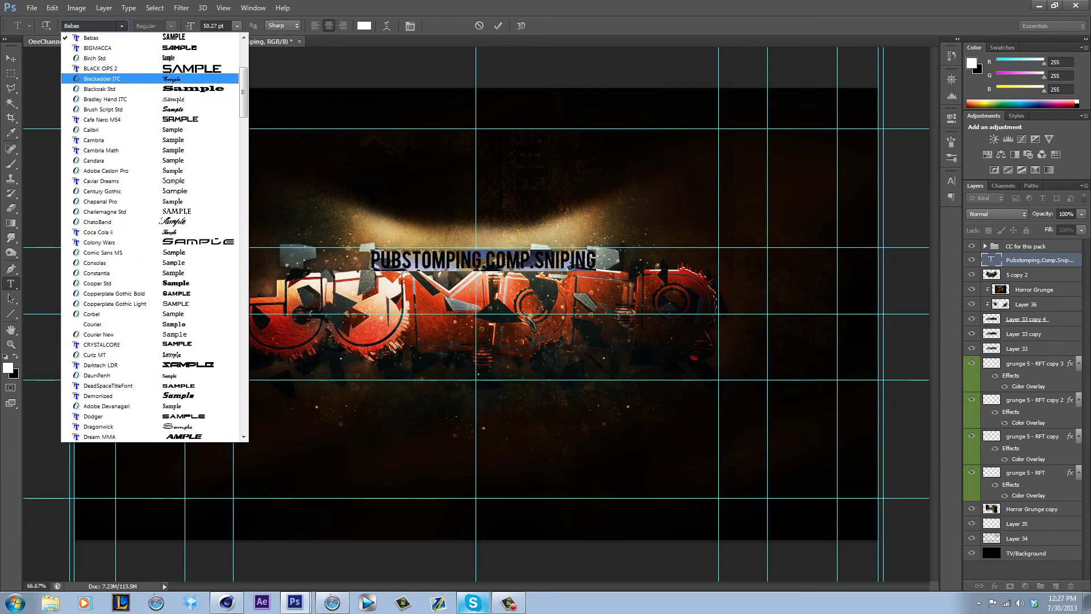
pyautogui.scroll(5, 113, 97)
pyautogui.scroll(2, 113, 97)
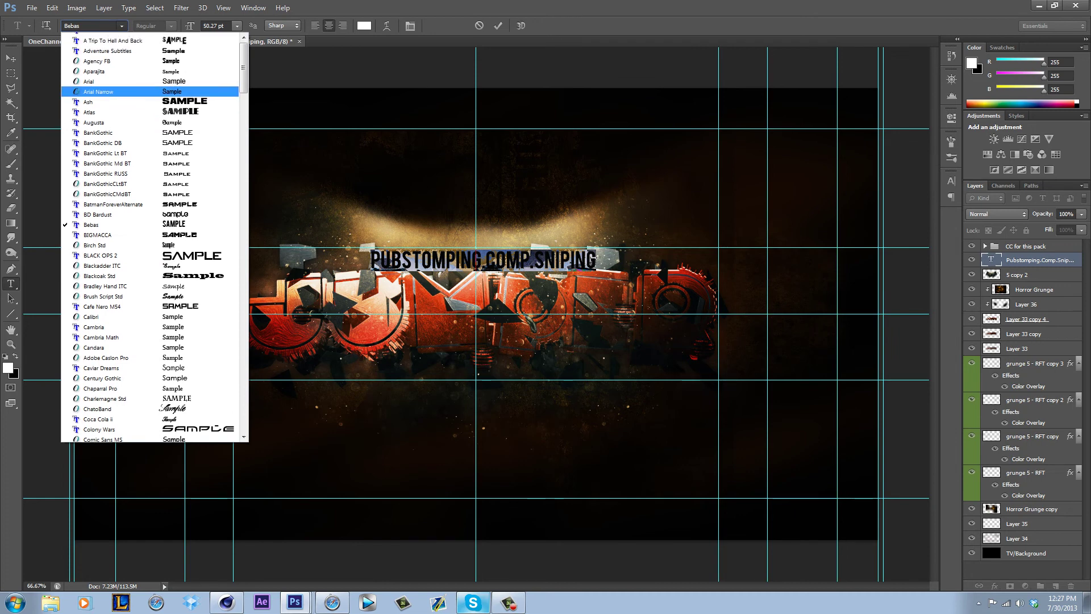
pyautogui.click(117, 212)
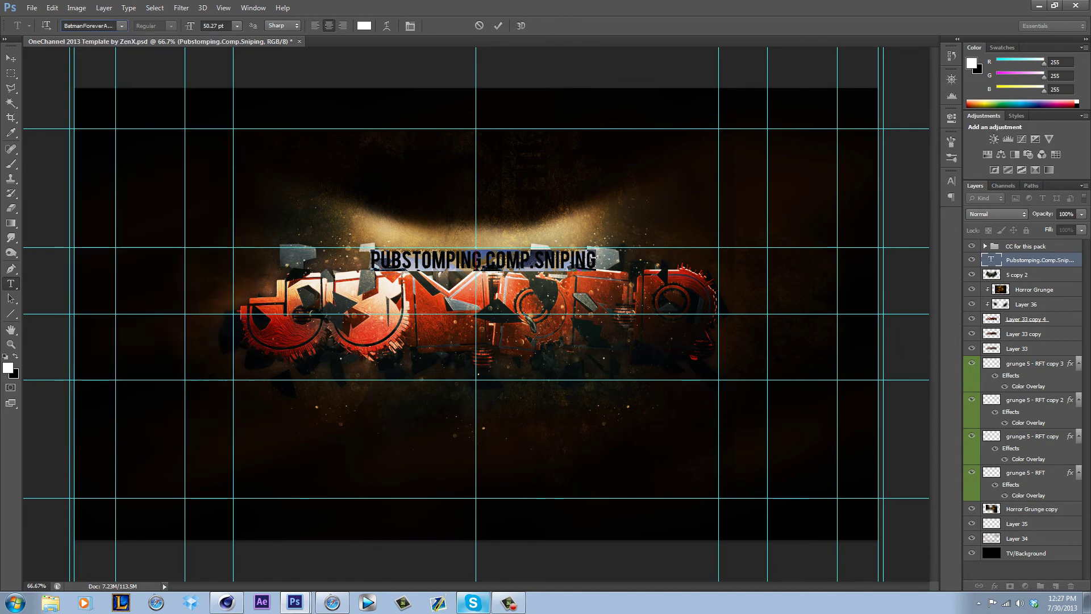
pyautogui.click(498, 25)
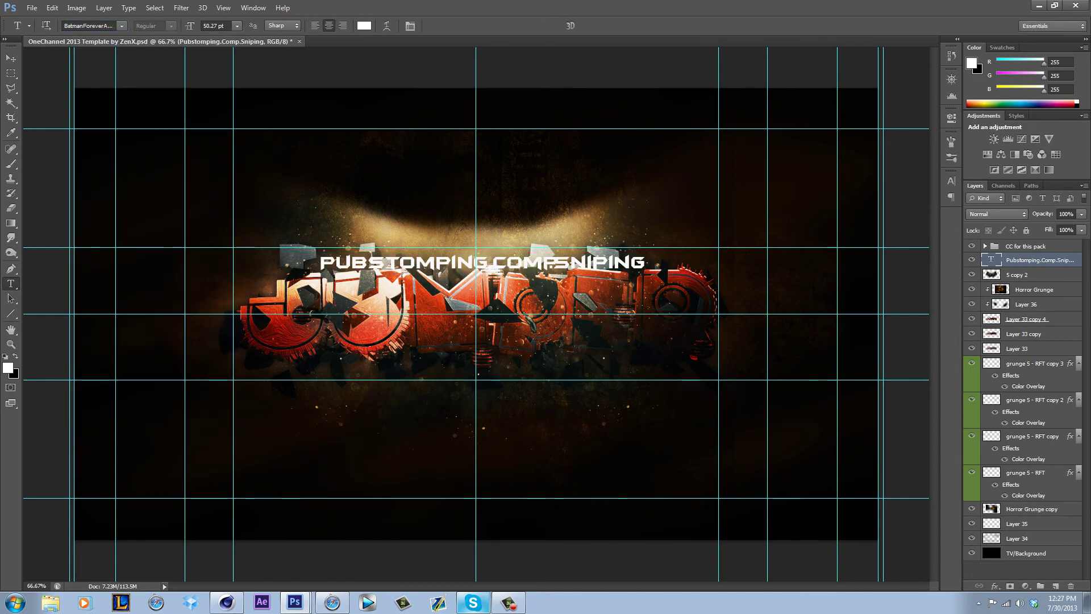
pyautogui.press('v')
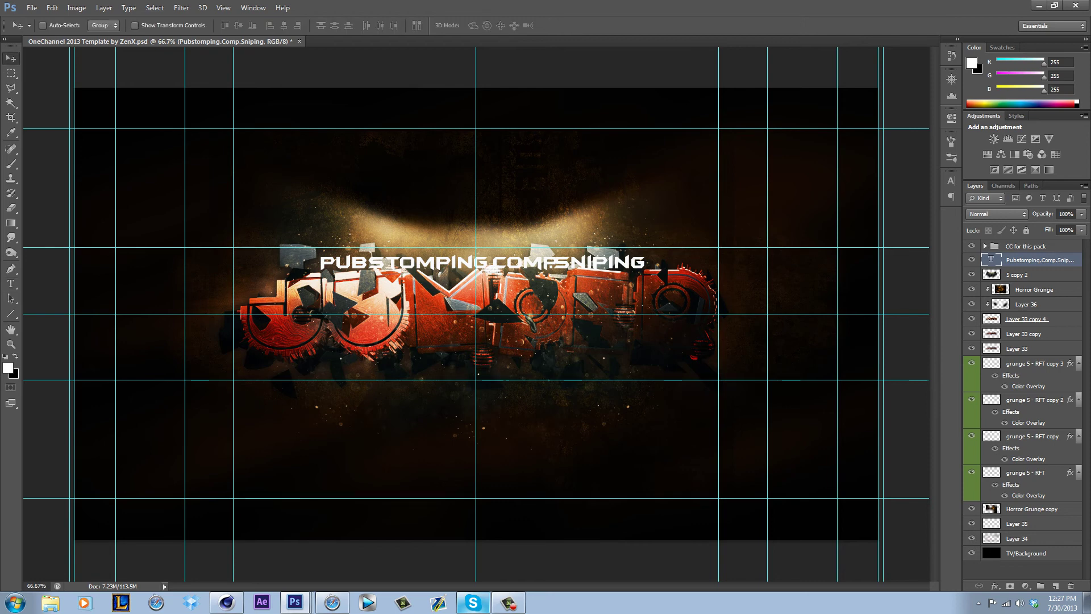
pyautogui.moveTo(578, 261); pyautogui.dragTo(582, 256)
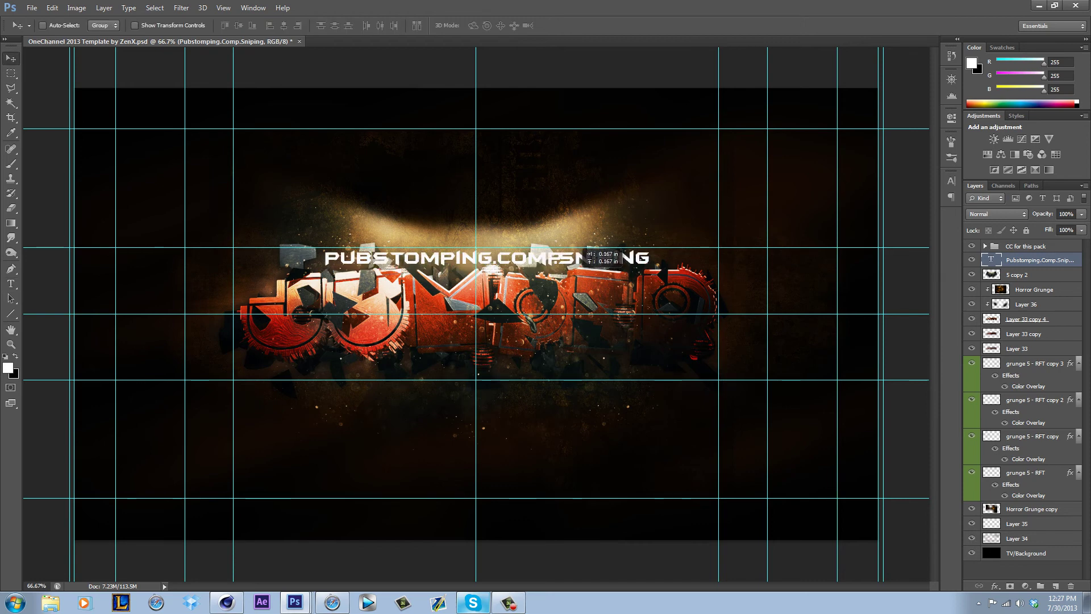
# Insert spaces after "Pubstomping." and "Comp." to separate the three words of the tagline.
pyautogui.press('t')
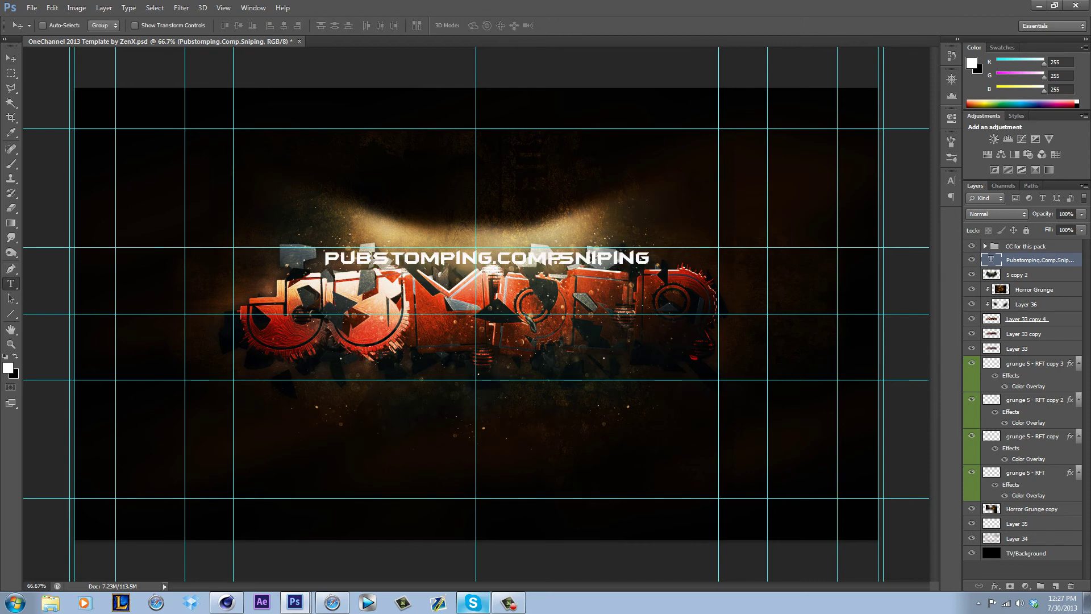
pyautogui.click(556, 257)
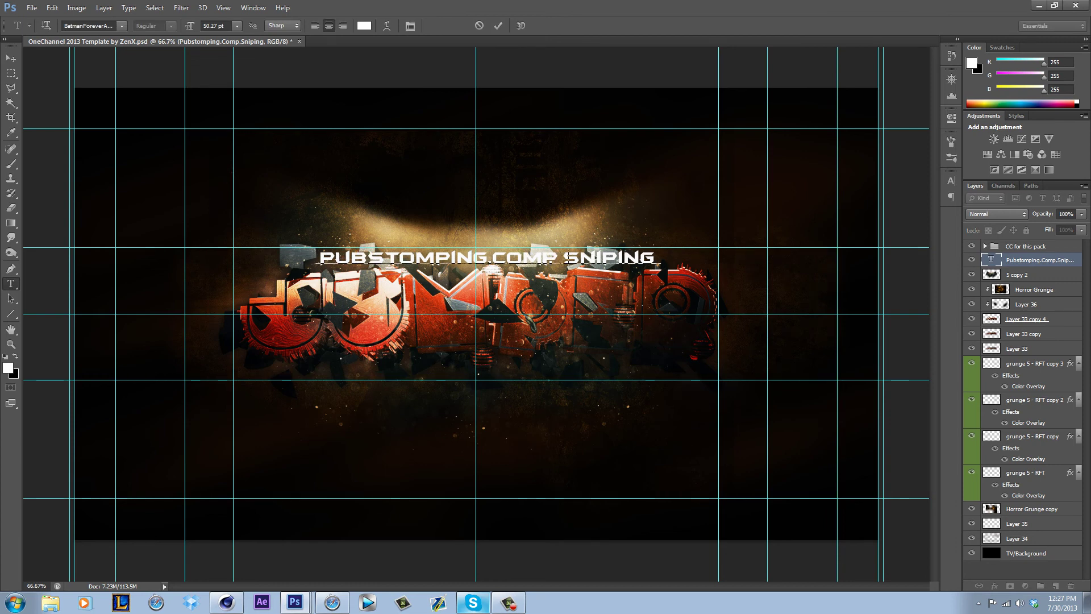
pyautogui.click(487, 258)
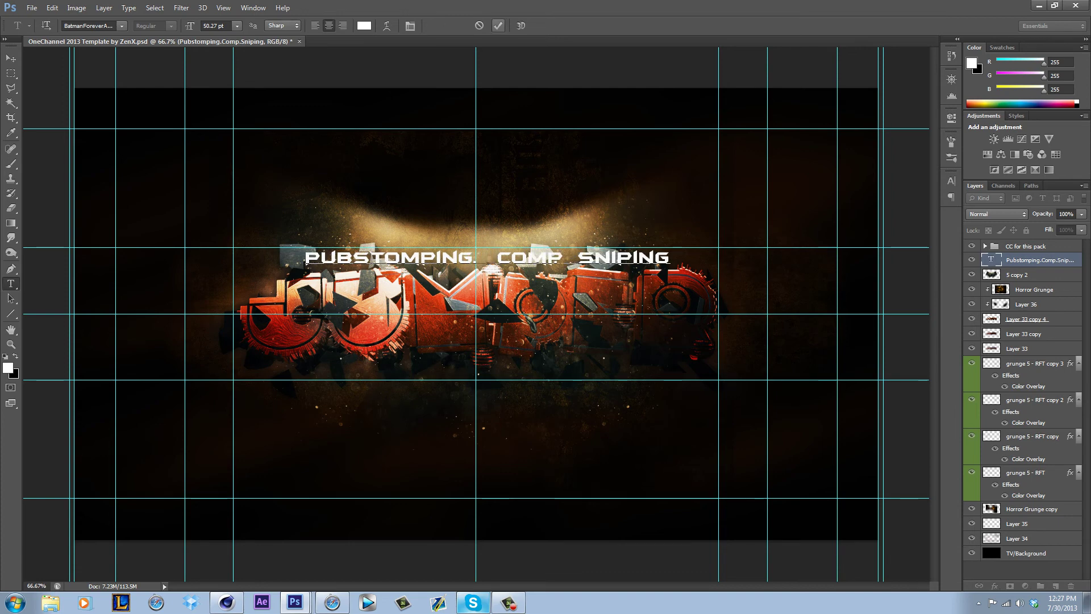
pyautogui.click(497, 26)
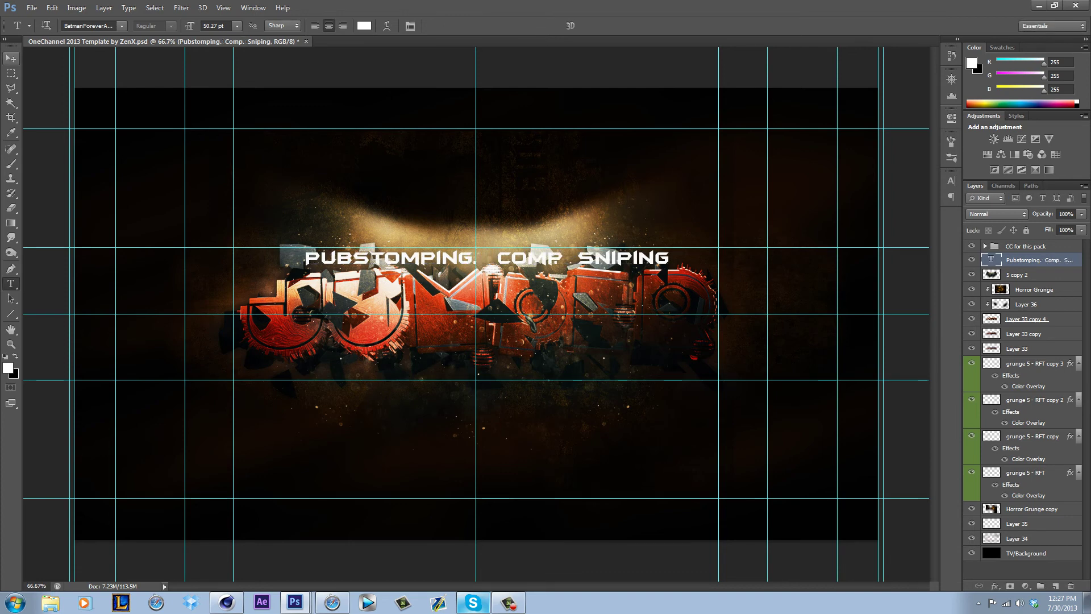
# Rasterize the tagline layer and align its horizontal center with the TV/Background layer.
pyautogui.click(10, 59)
pyautogui.keyDown('ctrl'); pyautogui.click(1026, 553); pyautogui.keyUp('ctrl')
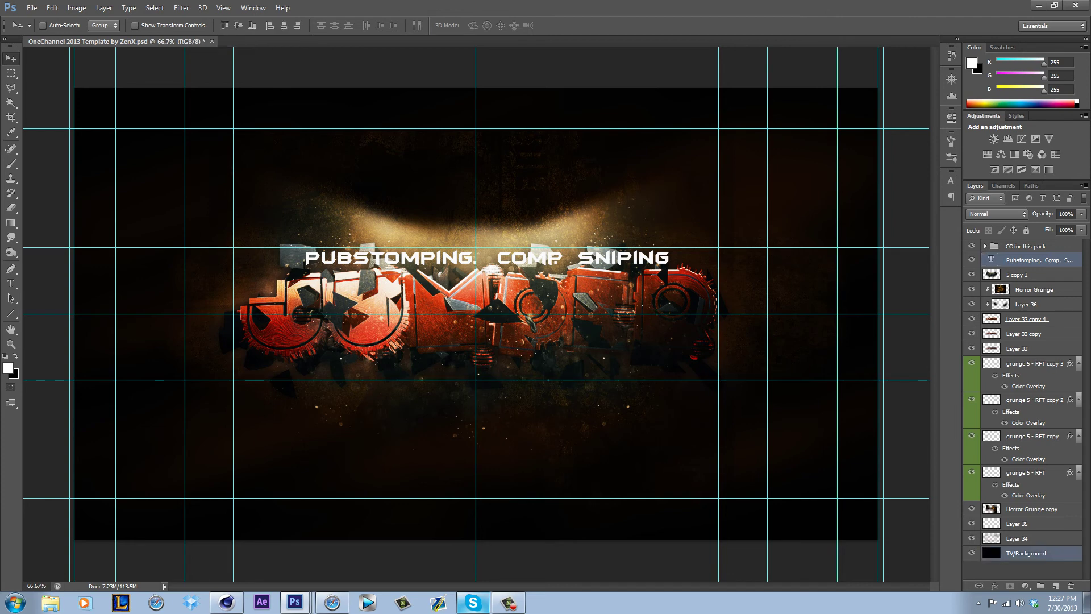
pyautogui.click(1017, 259)
pyautogui.rightClick(1017, 259)
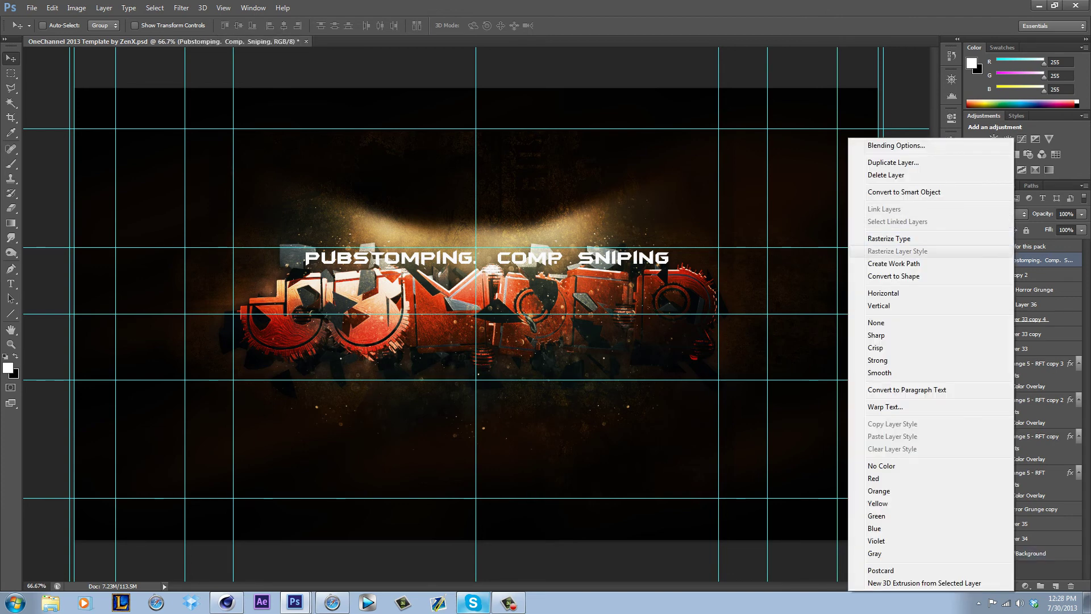
pyautogui.click(889, 239)
pyautogui.keyDown('ctrl'); pyautogui.click(1025, 553); pyautogui.keyUp('ctrl')
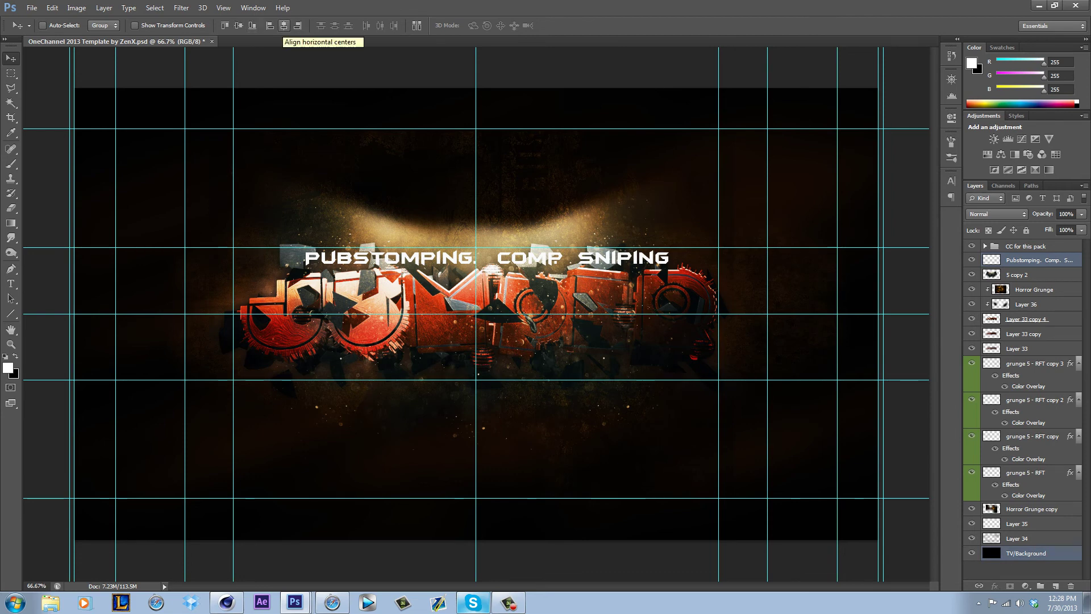
pyautogui.click(283, 25)
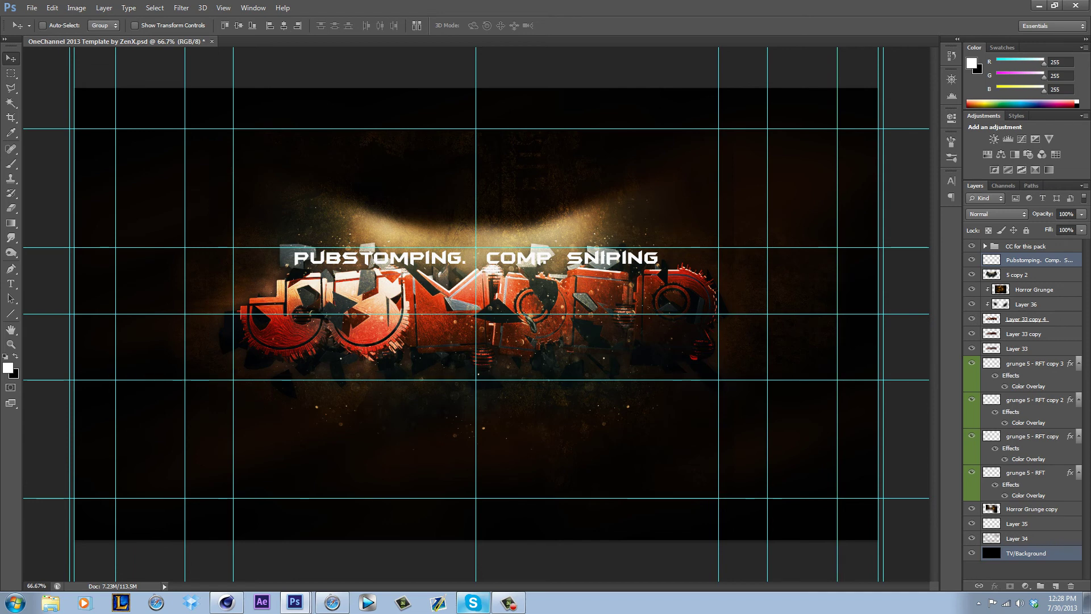
# Undo the shift of both layers and move only the tagline slightly left and up.
pyautogui.moveTo(513, 233); pyautogui.dragTo(490, 233)
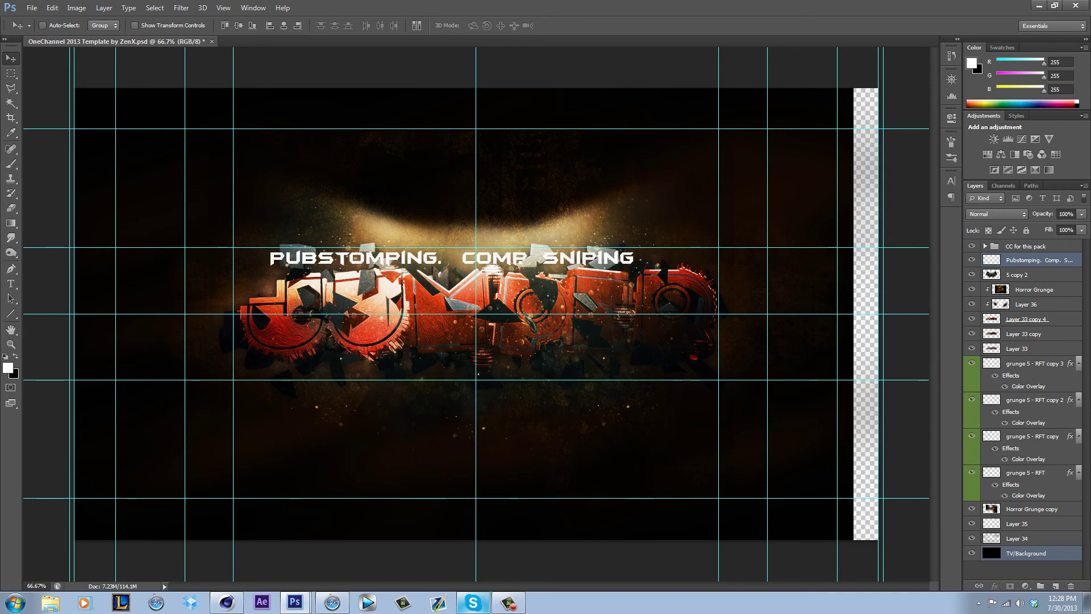
pyautogui.hotkey('ctrl', 'z')
pyautogui.click(1039, 260)
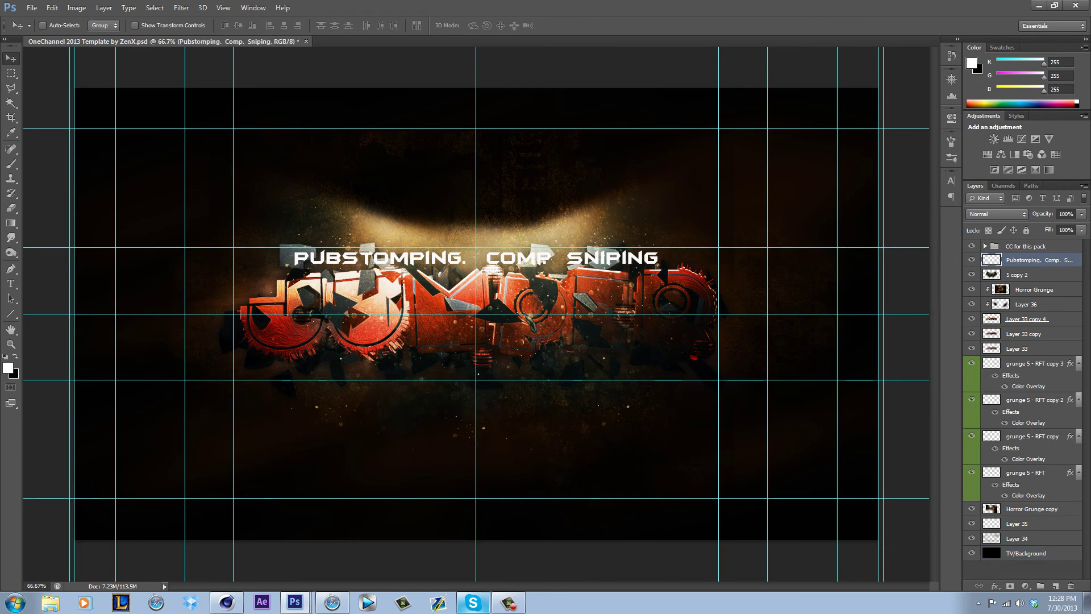
pyautogui.moveTo(527, 264)
pyautogui.mouseDown()
pyautogui.moveTo(513, 269)
pyautogui.moveTo(522, 244)
pyautogui.mouseUp()
# Try an Inner Shadow in Normal blend mode with an increased size on the tagline layer, with the layer's fill at 0%.
pyautogui.rightClick(1022, 260)
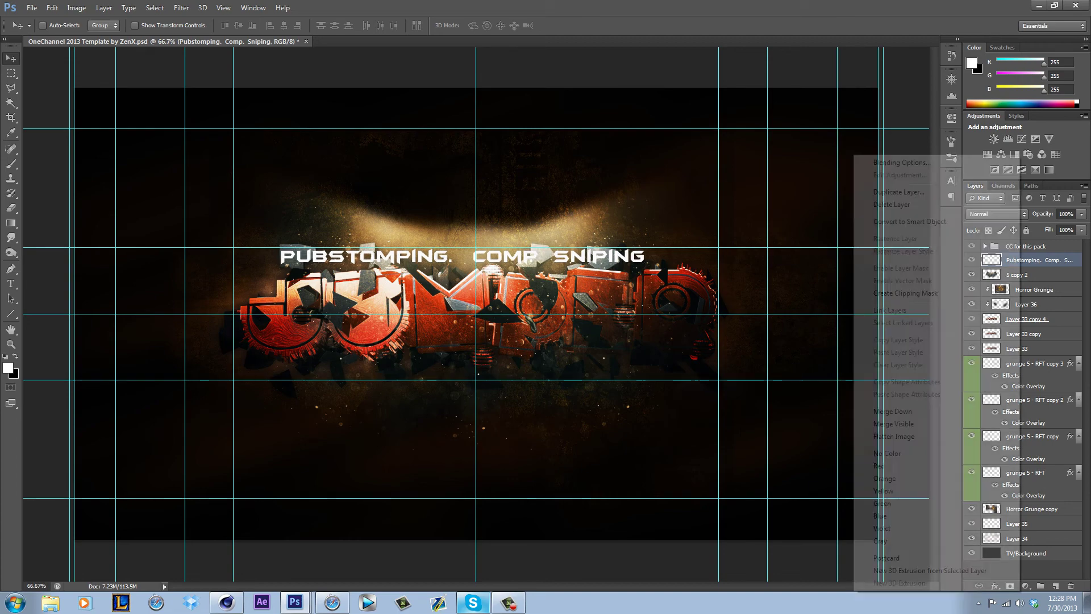
pyautogui.click(870, 163)
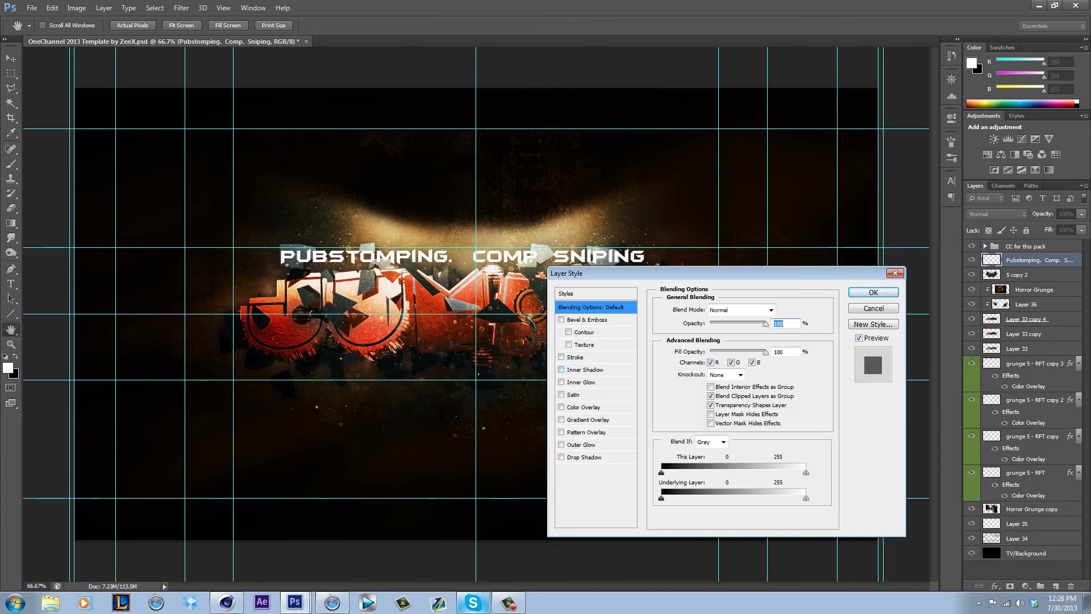
pyautogui.click(561, 370)
pyautogui.click(584, 370)
pyautogui.click(733, 310)
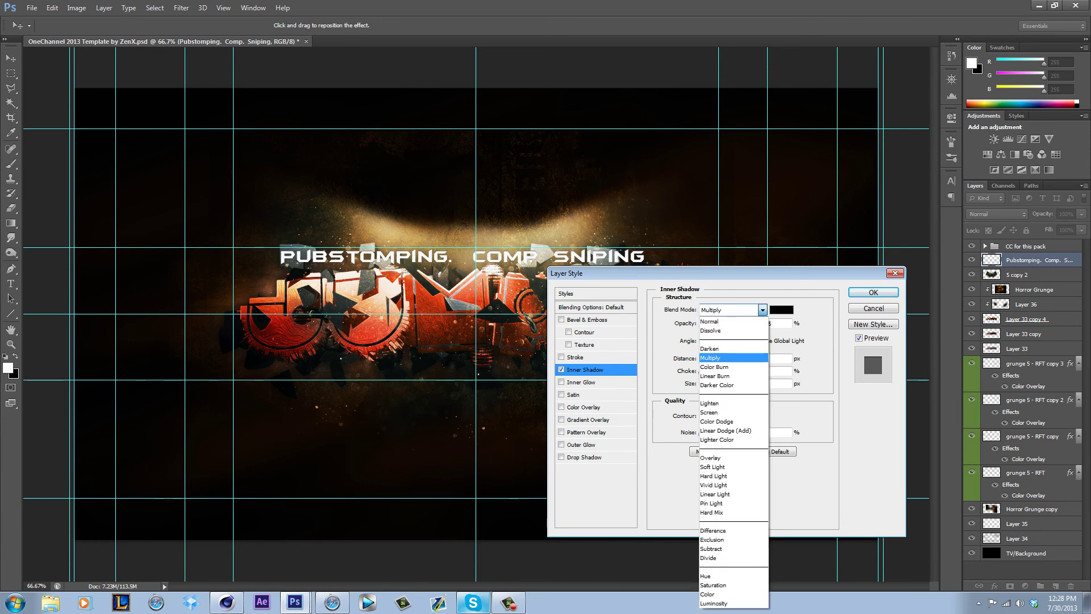
pyautogui.click(715, 311)
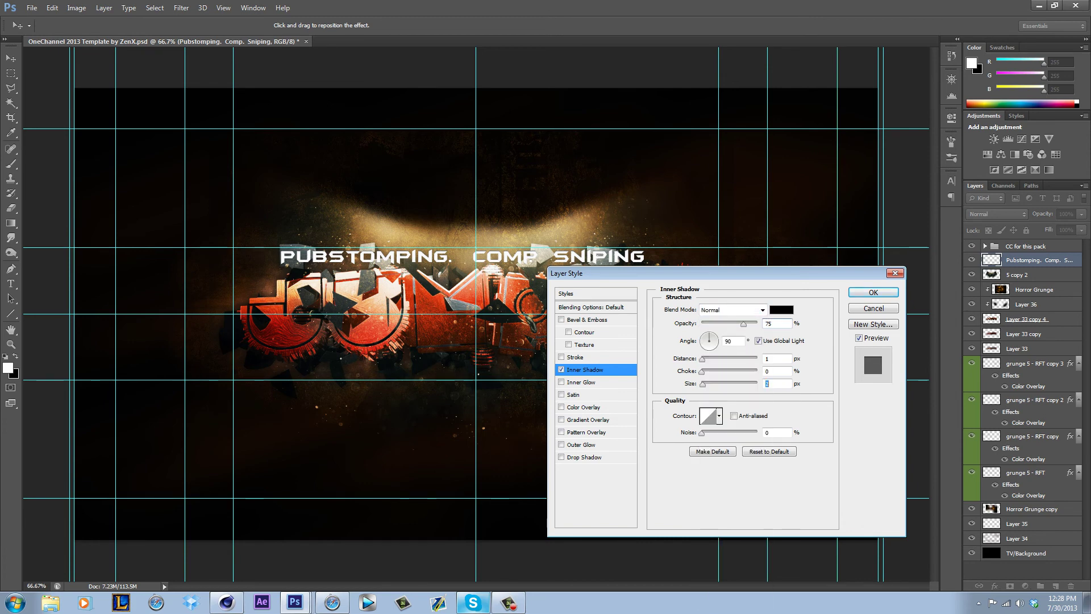
pyautogui.moveTo(707, 385); pyautogui.dragTo(709, 385)
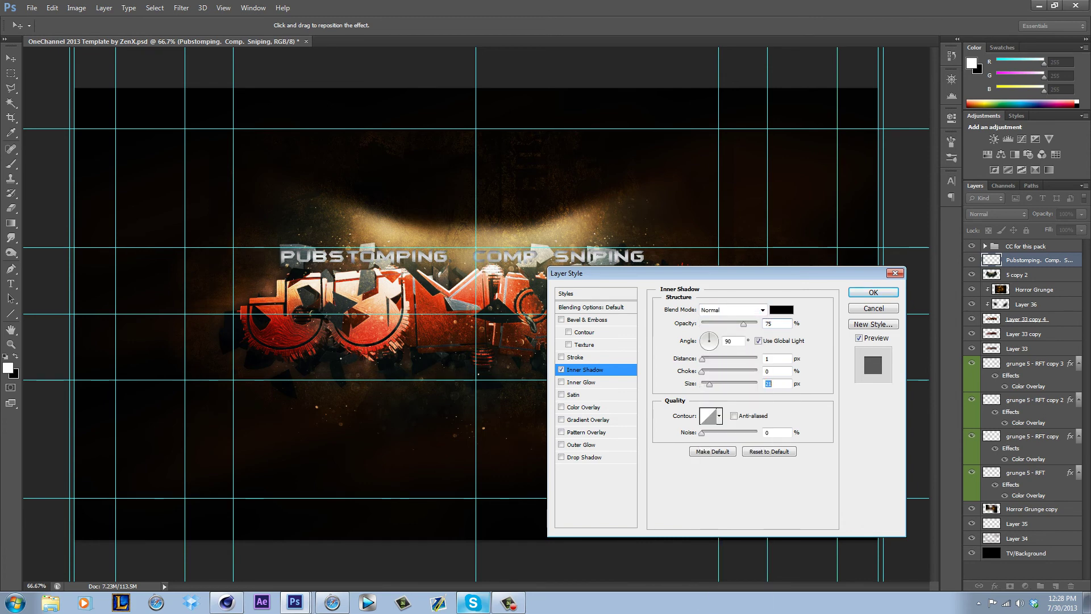
pyautogui.press('Return')
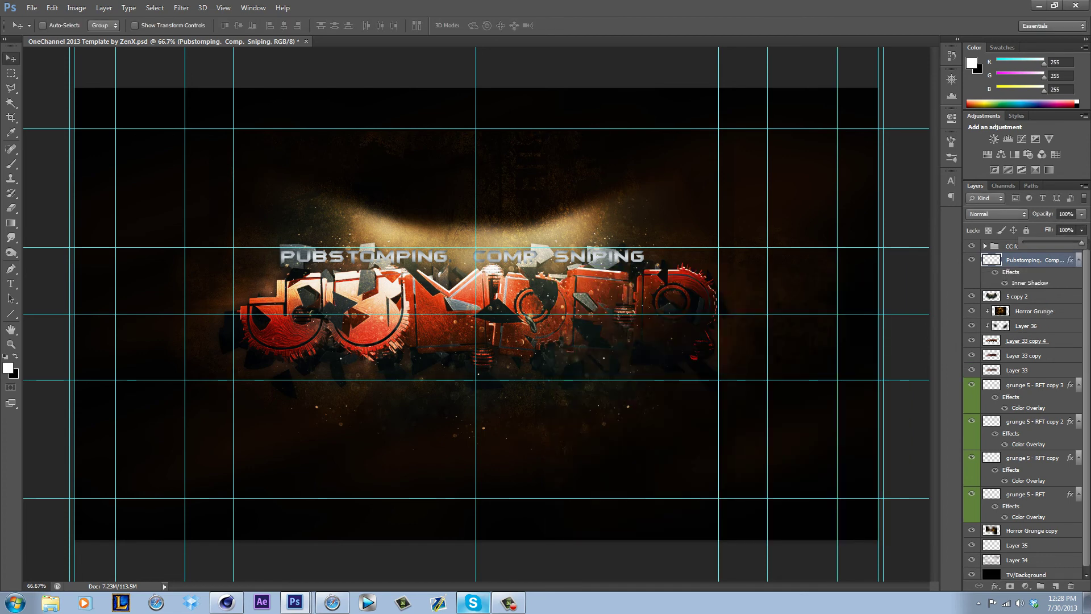
pyautogui.moveTo(1081, 243); pyautogui.dragTo(1024, 244)
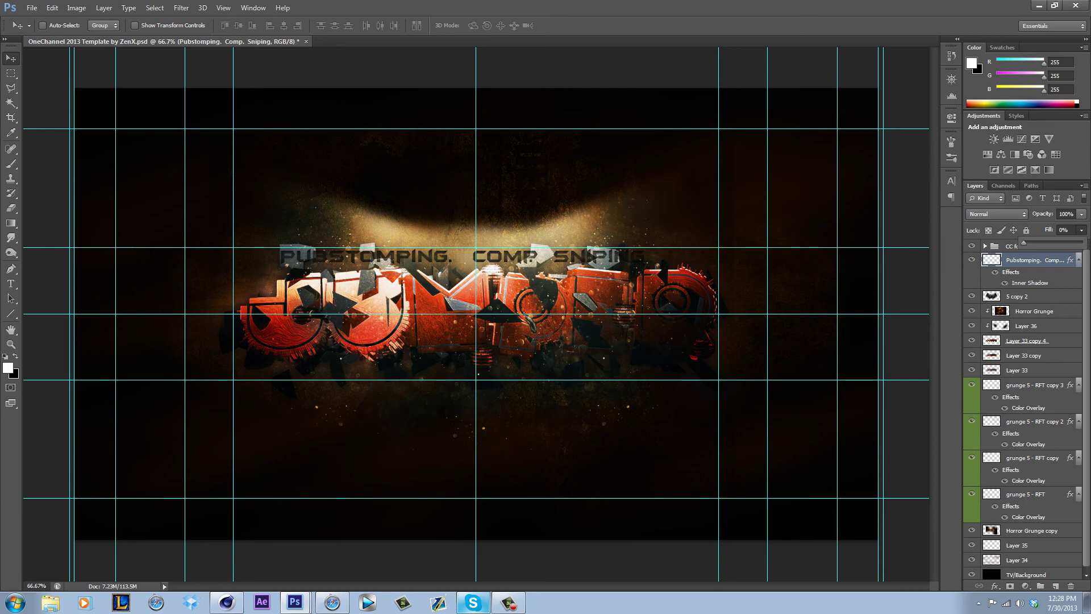
pyautogui.press('Escape')
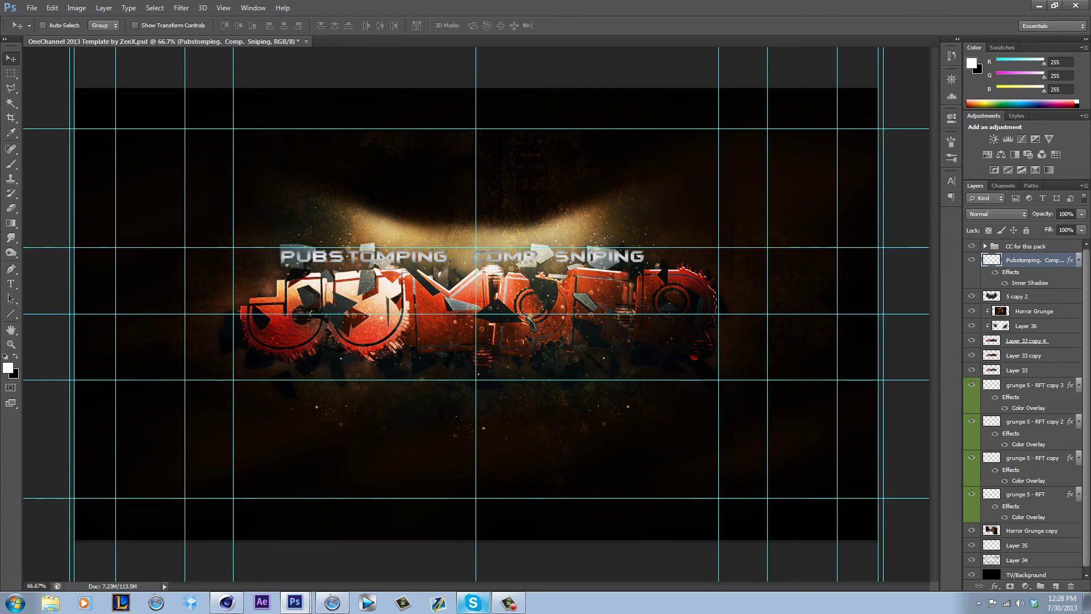
# Undo the tagline's styling, repositioning, rasterizing and spacing, back to the editable text Pubstomping.Comp.Sniping.
pyautogui.hotkey('ctrl', 'alt', 'z')
pyautogui.hotkey('ctrl', 'alt', 'z')
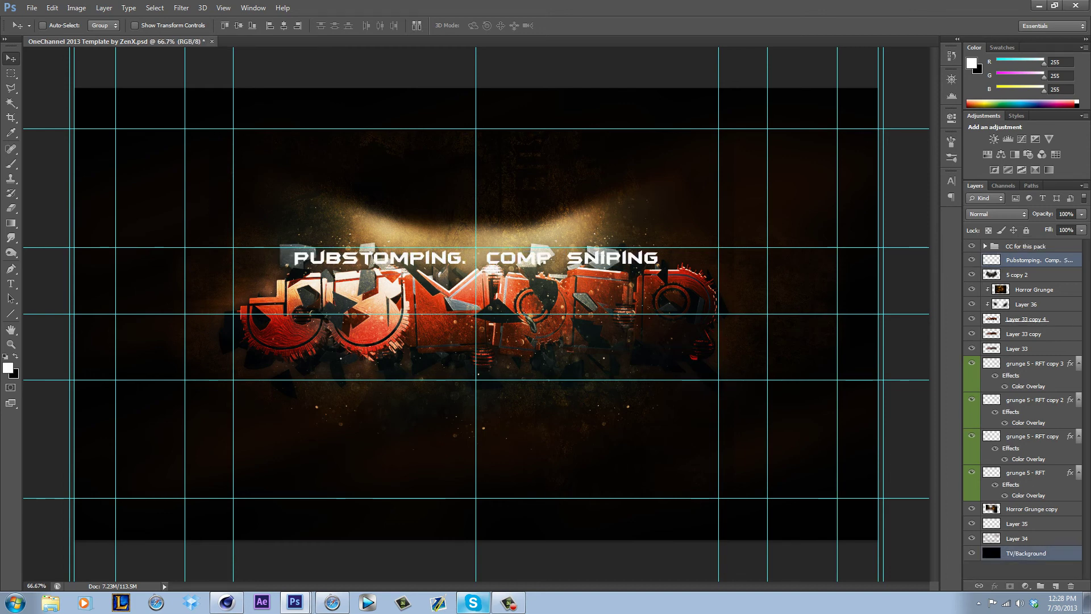
pyautogui.hotkey('ctrl', 'alt', 'z')
pyautogui.hotkey('ctrl', 'alt', 'z')
pyautogui.hotkey('ctrl', 'alt', 'z')
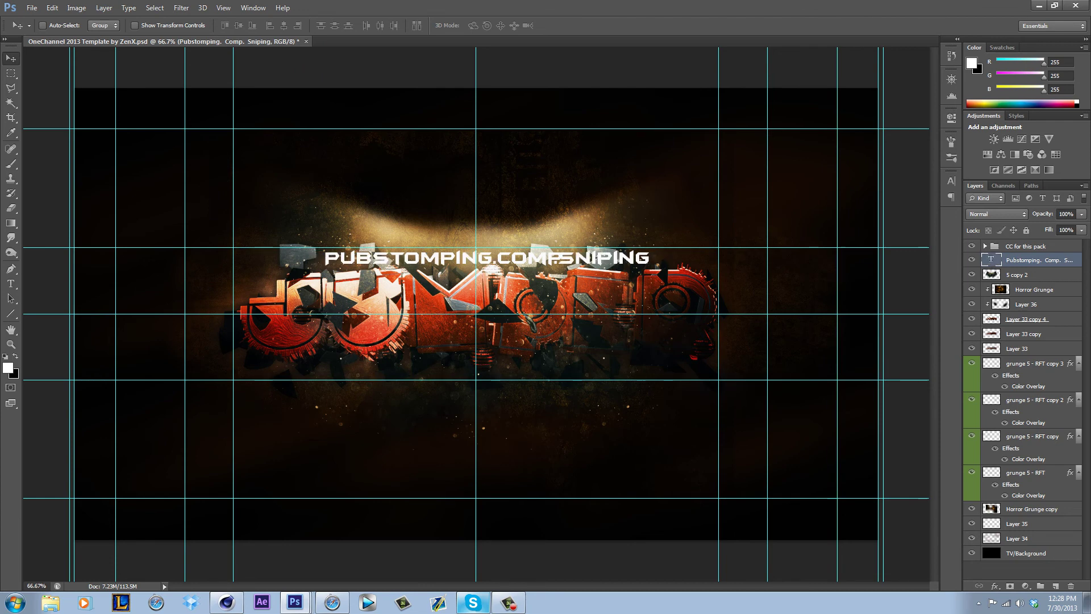
# Edit the tagline text to read "Pubstomping .Comp. Sniping" and move it slightly left.
pyautogui.click(11, 283)
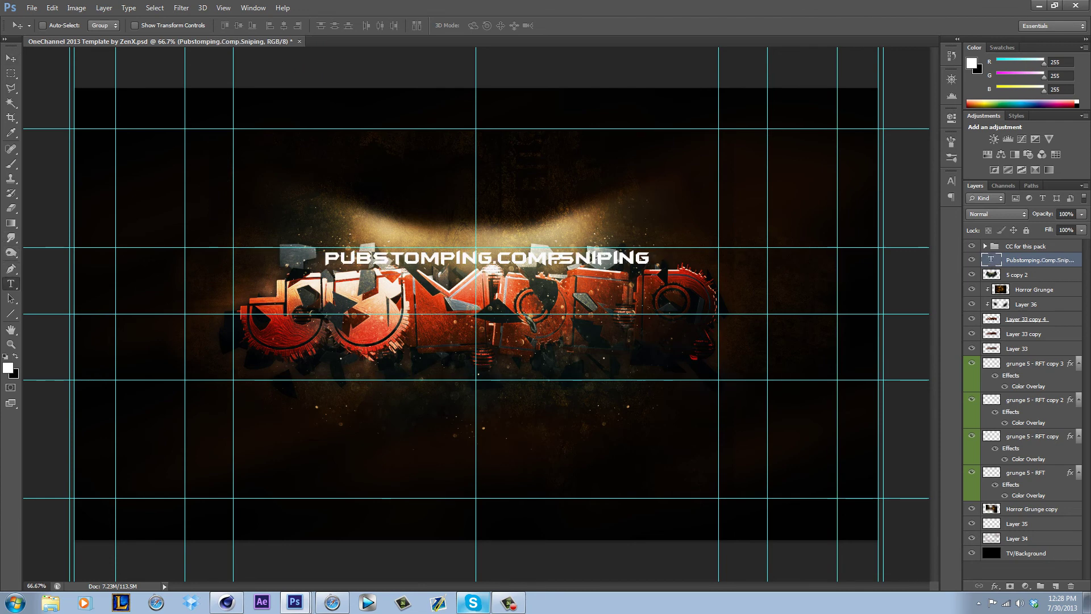
pyautogui.click(559, 257)
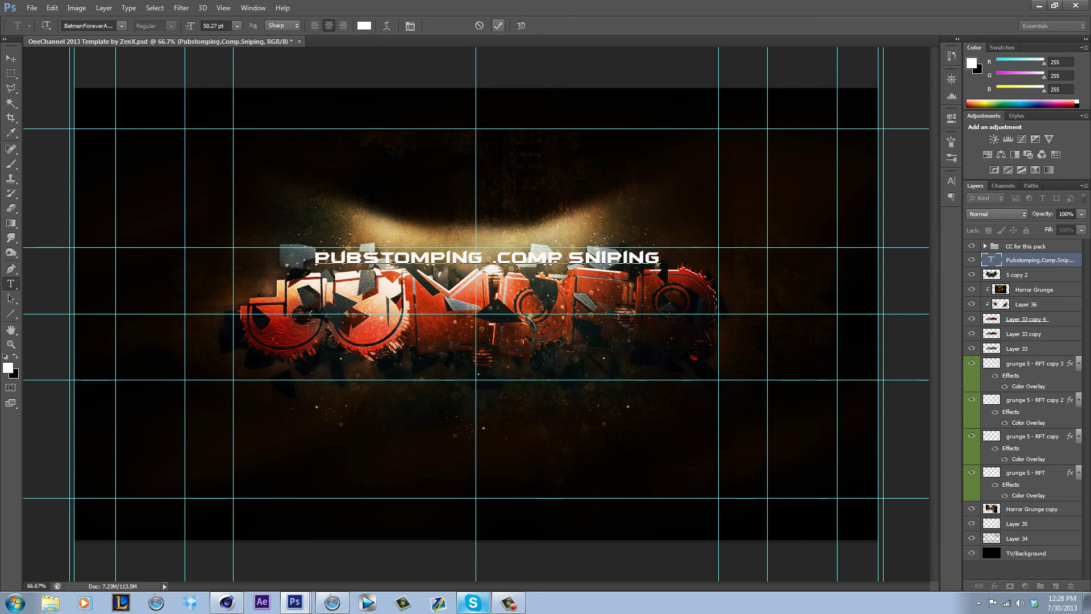
pyautogui.hotkey('ctrl', 'Return')
pyautogui.press('v')
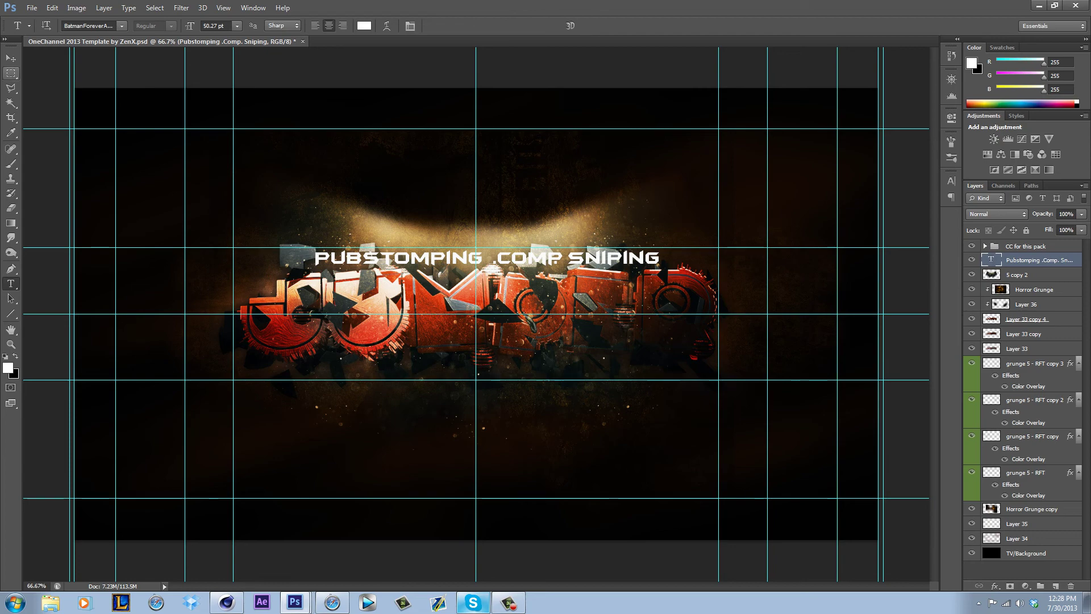
pyautogui.moveTo(399, 258); pyautogui.dragTo(374, 258)
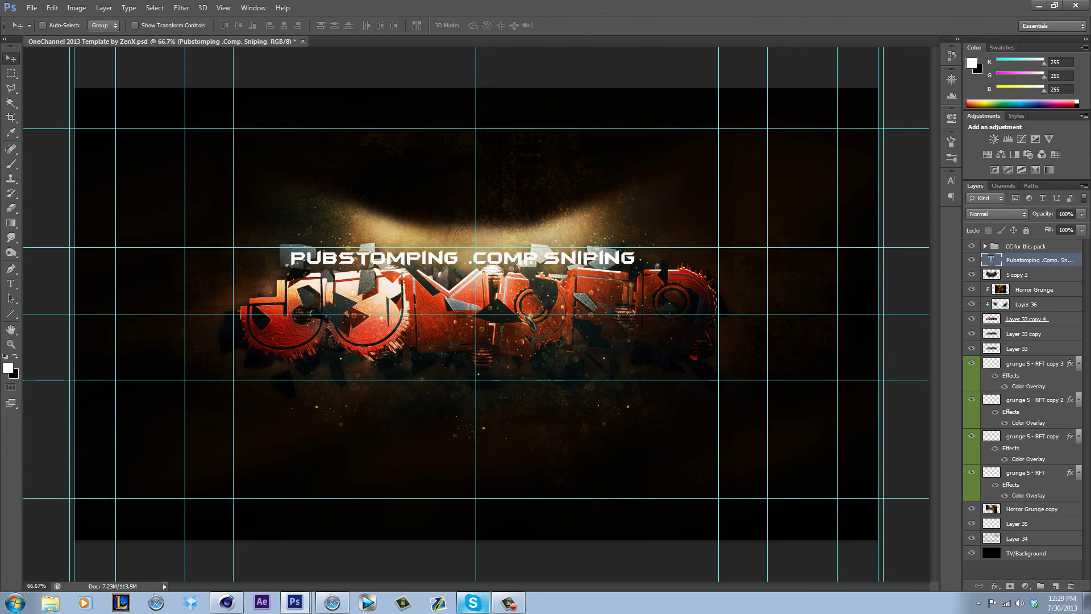
# Add a Multiply Inner Shadow with a slightly increased size to the tagline layer and lower the layer's fill to 0%.
pyautogui.rightClick(1004, 259)
pyautogui.click(858, 147)
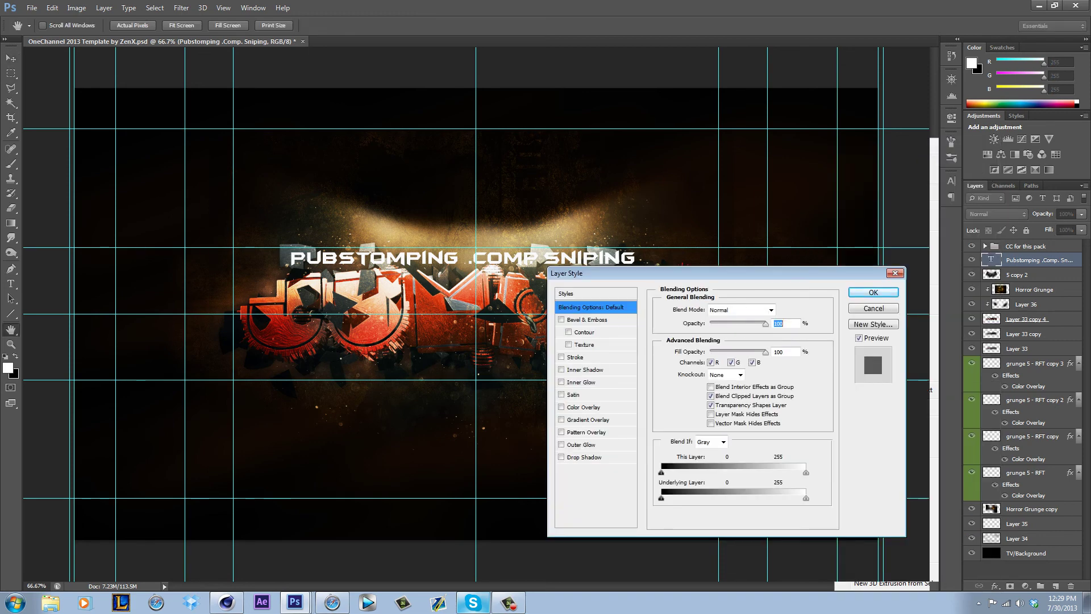
pyautogui.click(585, 370)
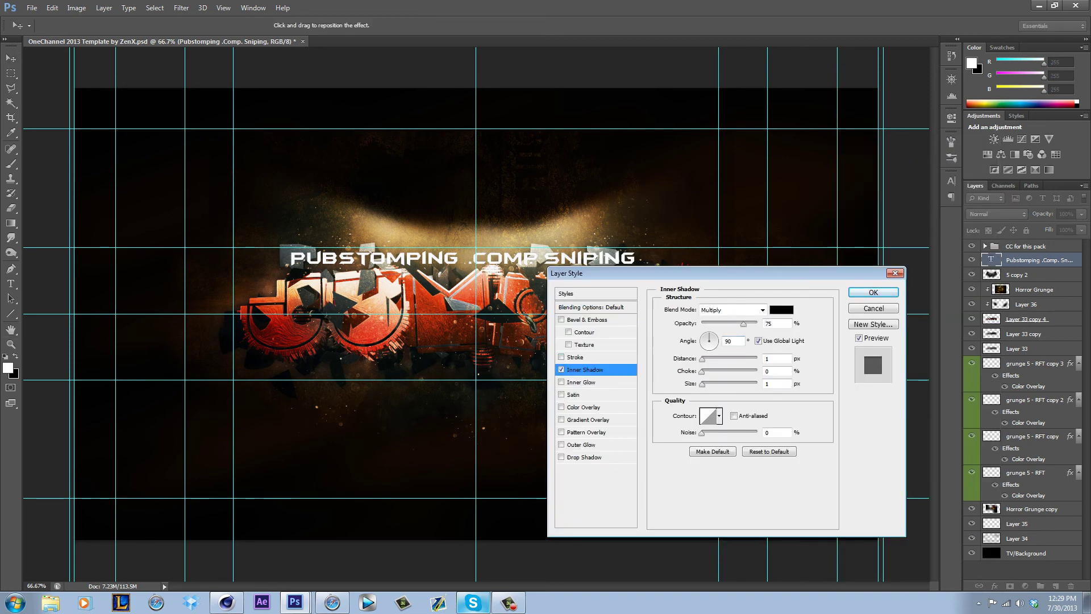
pyautogui.moveTo(702, 384); pyautogui.dragTo(706, 384)
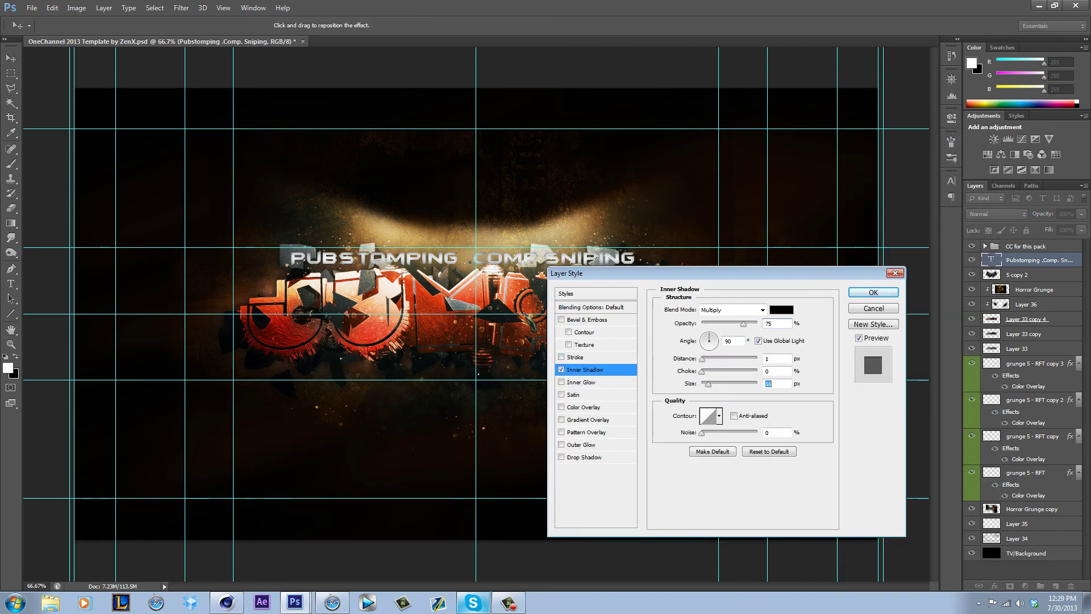
pyautogui.click(873, 292)
pyautogui.moveTo(1081, 243); pyautogui.dragTo(1023, 242)
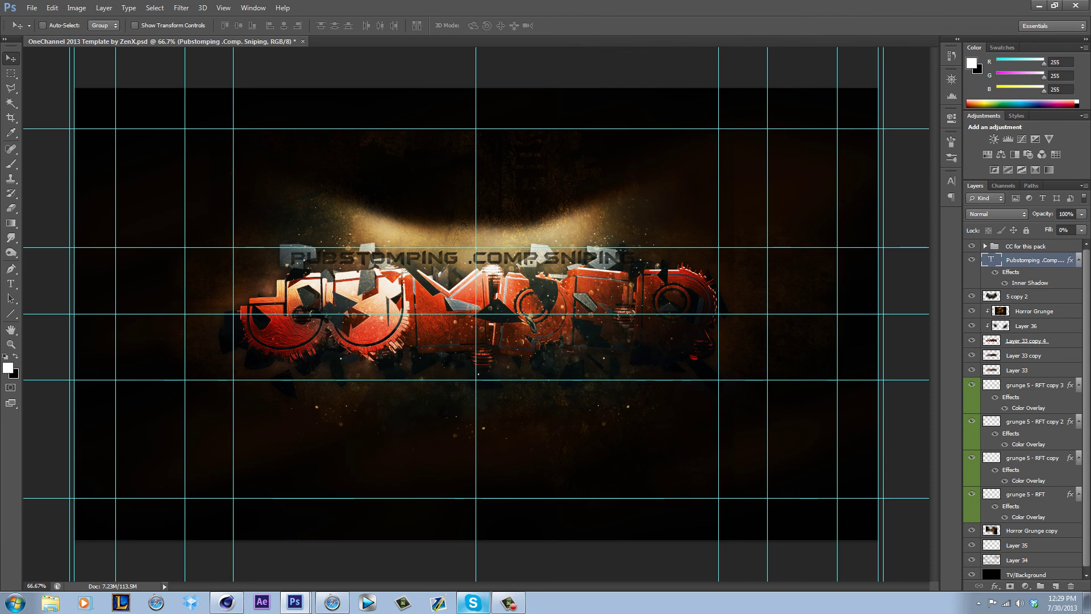
# Hide the guides, capture the area around the text render with Gyazo and copy the uploaded image's link.
pyautogui.hotkey('ctrl', ';')
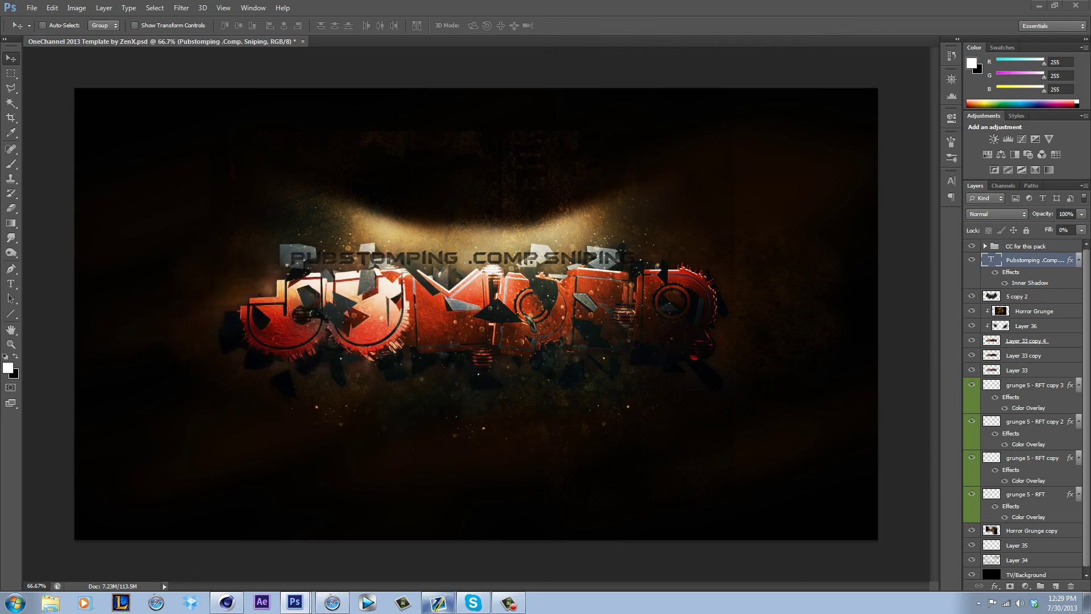
pyautogui.moveTo(181, 247); pyautogui.dragTo(774, 397)
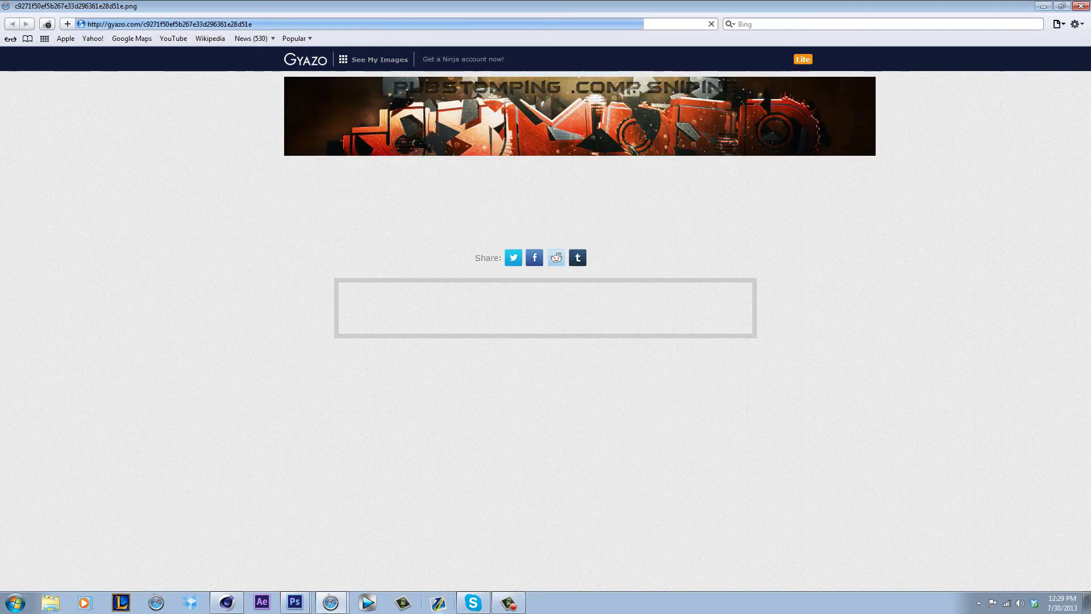
pyautogui.click(256, 24)
pyautogui.rightClick(256, 23)
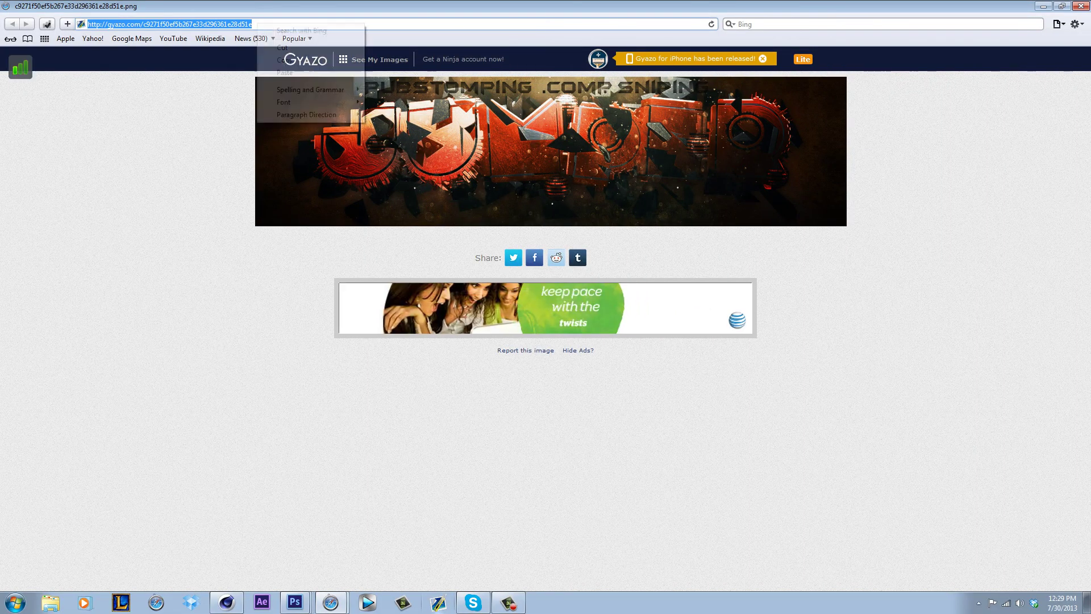
pyautogui.click(283, 59)
# Switch to Skype, send the copied Gyazo link in the open client conversation and return to the browser.
pyautogui.click(474, 603)
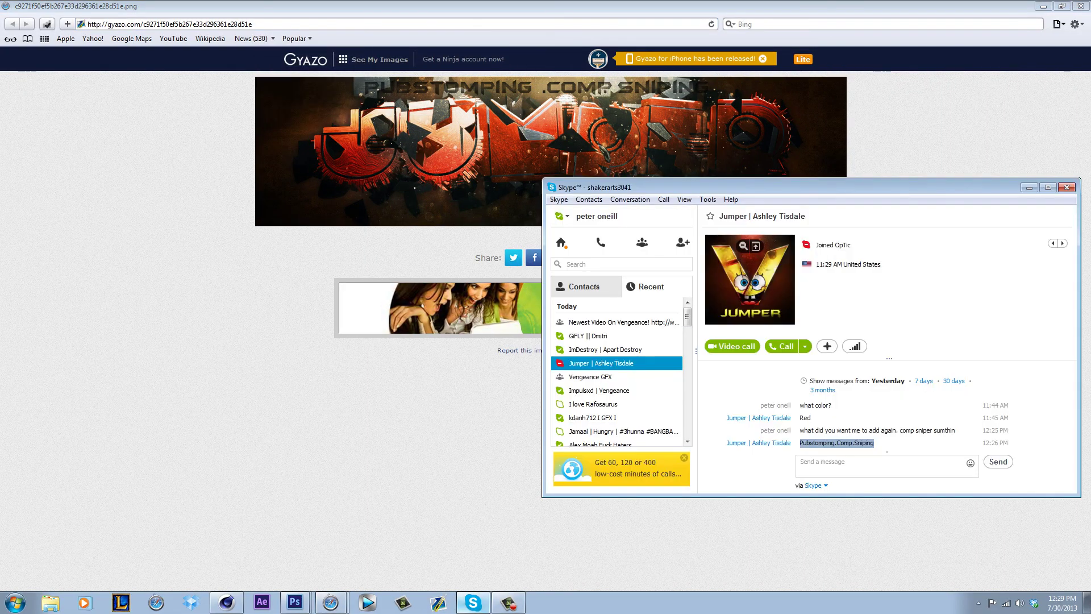
pyautogui.click(869, 464)
pyautogui.hotkey('ctrl', 'v')
pyautogui.press('Return')
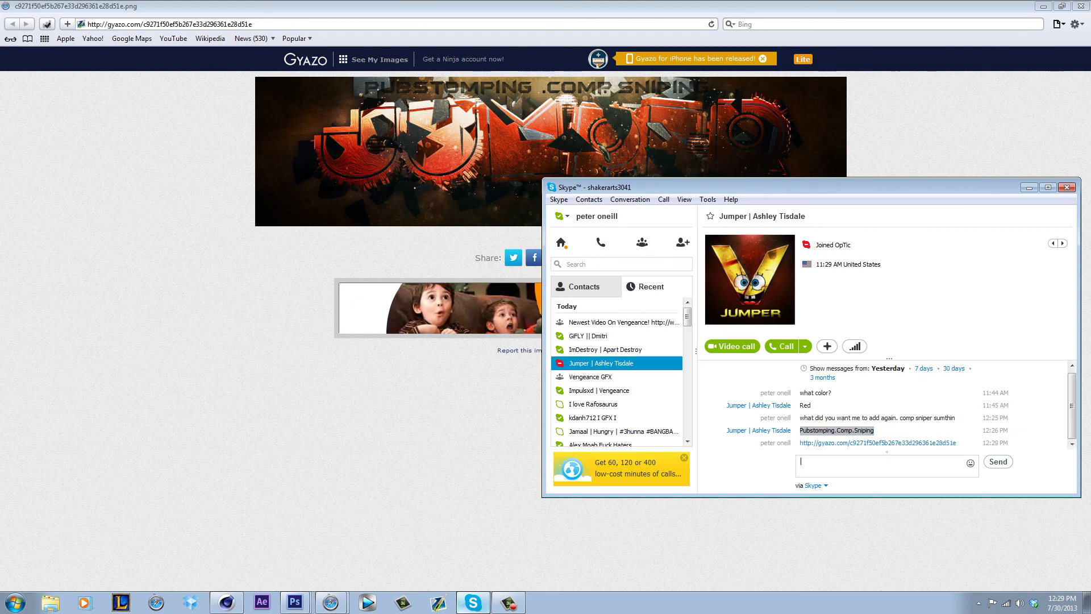
pyautogui.hotkey('alt', 'Tab')
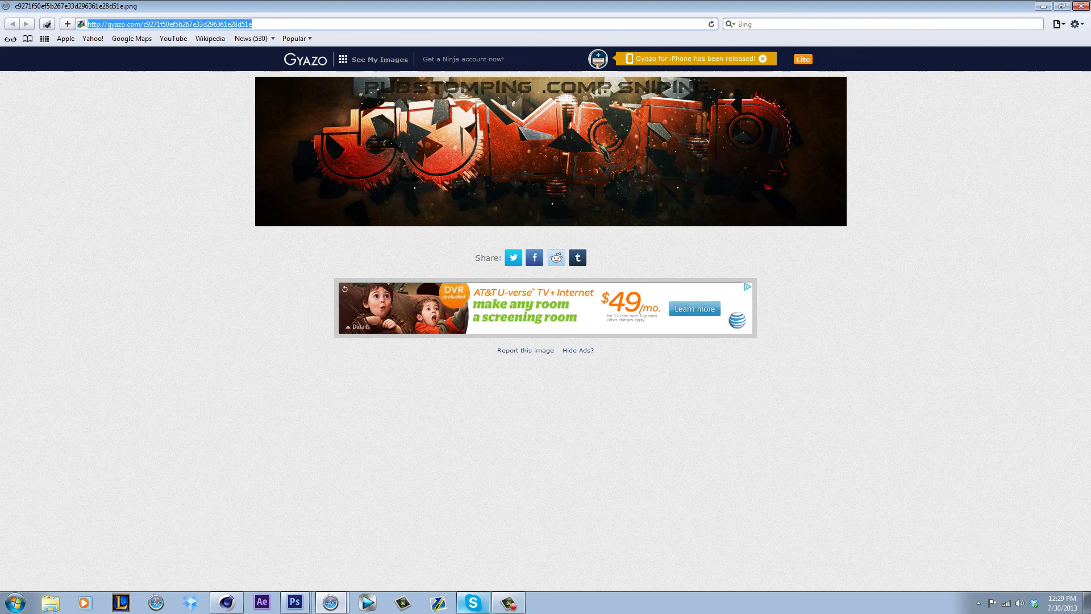
# Open twitter.com in the browser to view the home feed, and return to the Photoshop document.
pyautogui.click(545, 432)
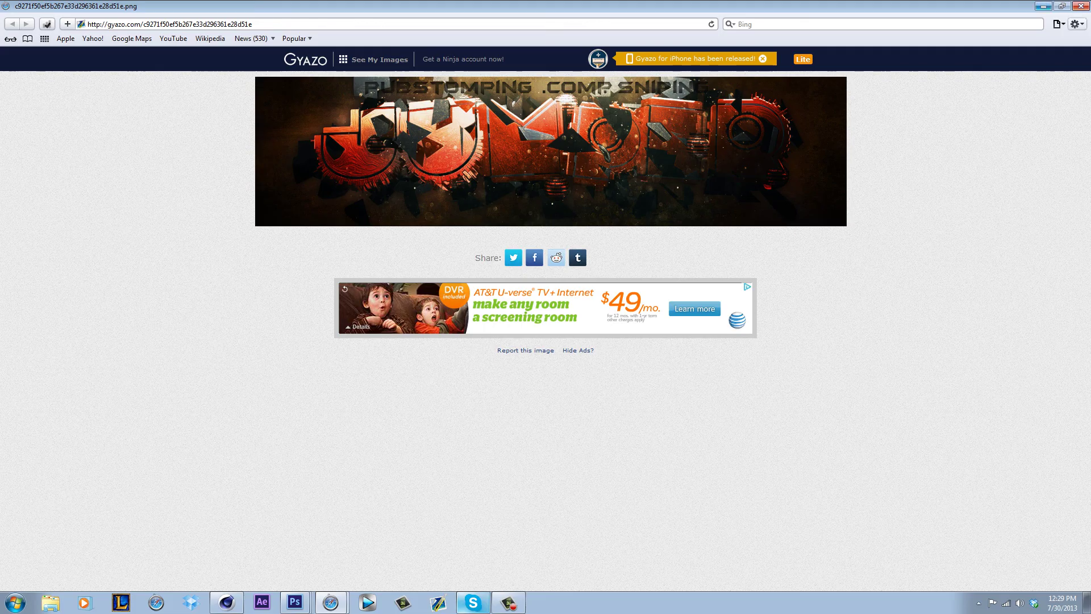
pyautogui.hotkey('ctrl', 'l')
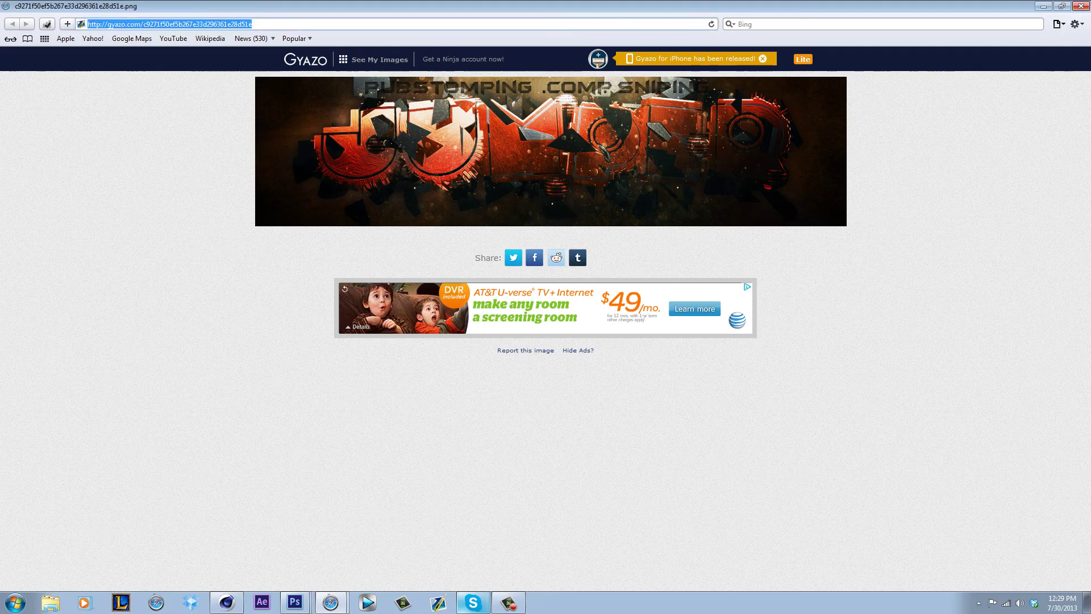
pyautogui.write('t')
pyautogui.press('Return')
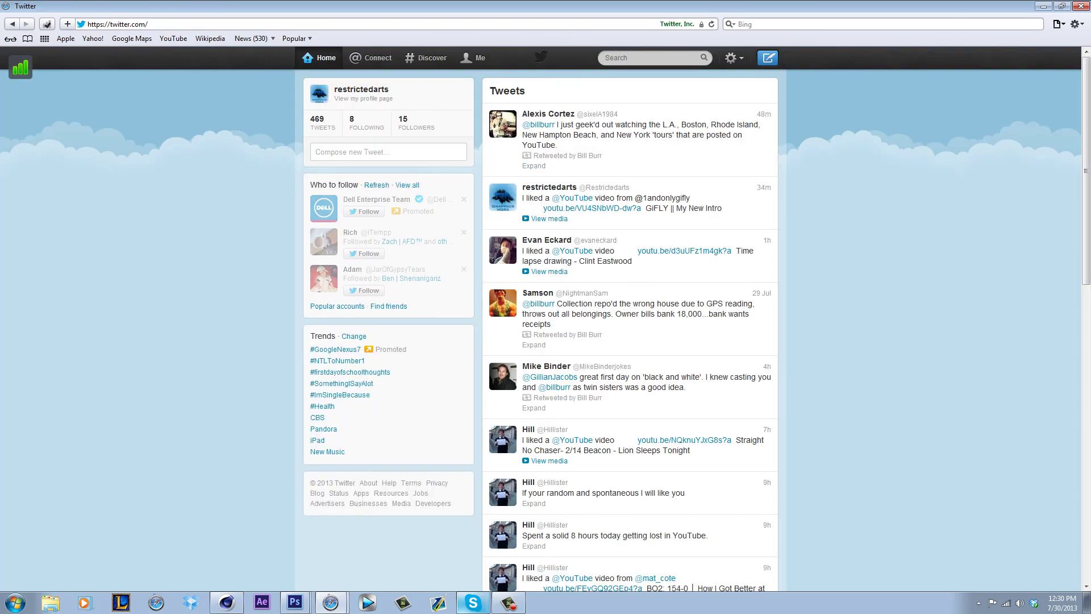
pyautogui.click(1043, 6)
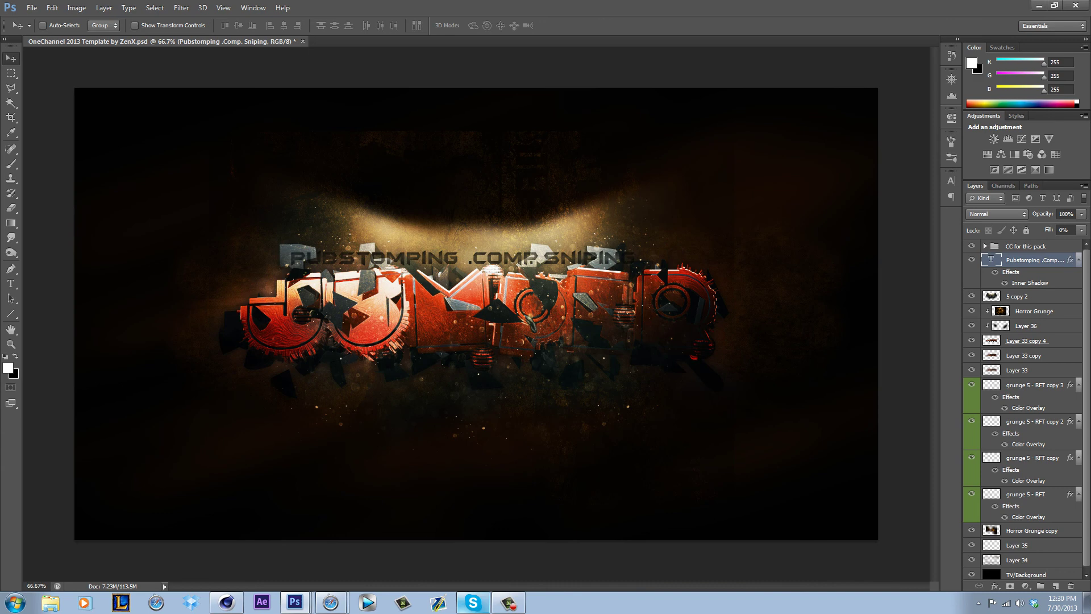
pyautogui.click(508, 603)
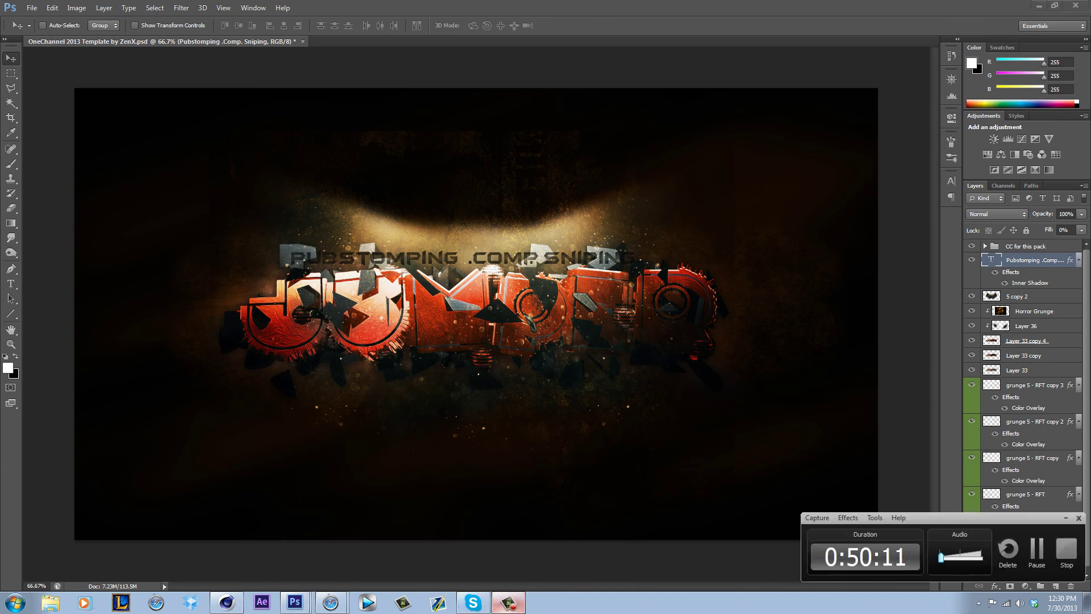
pyautogui.click(472, 602)
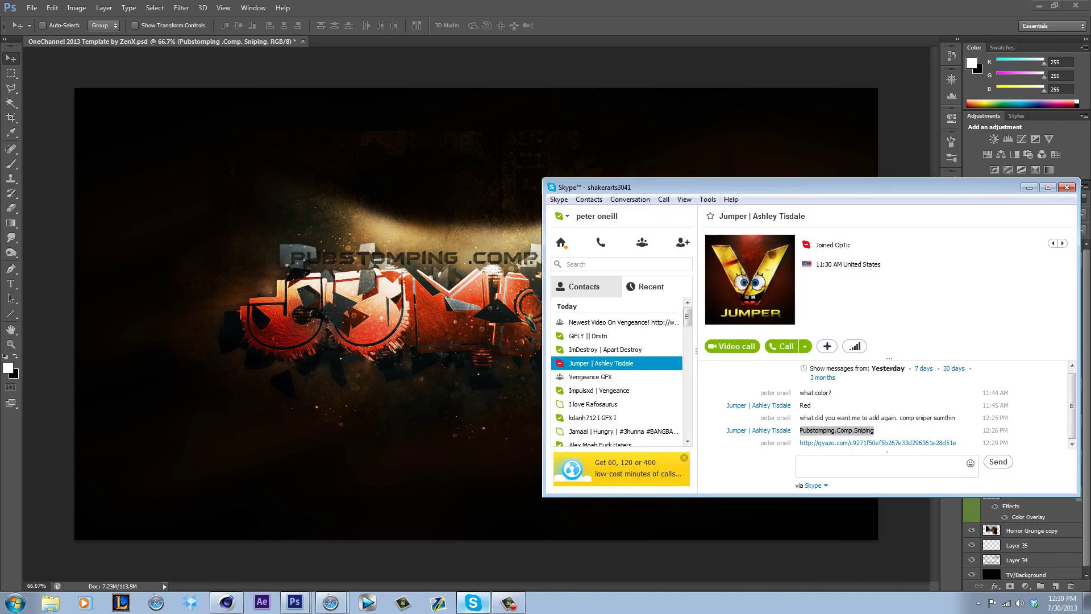
pyautogui.click(473, 602)
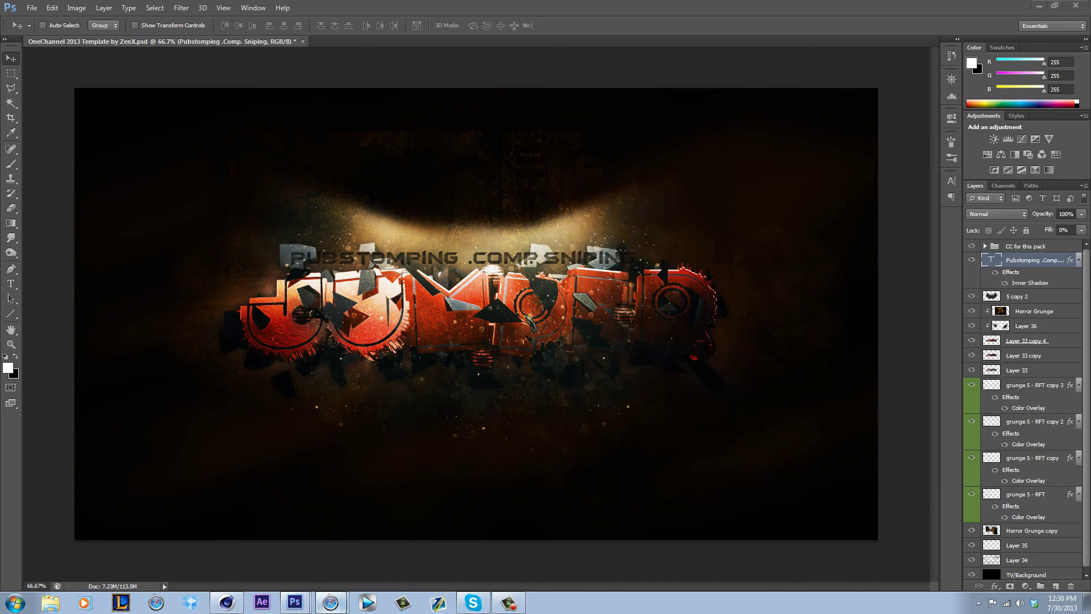
# Switch to the browser's YouTube window and open the signed-in account's own channel page.
pyautogui.click(331, 602)
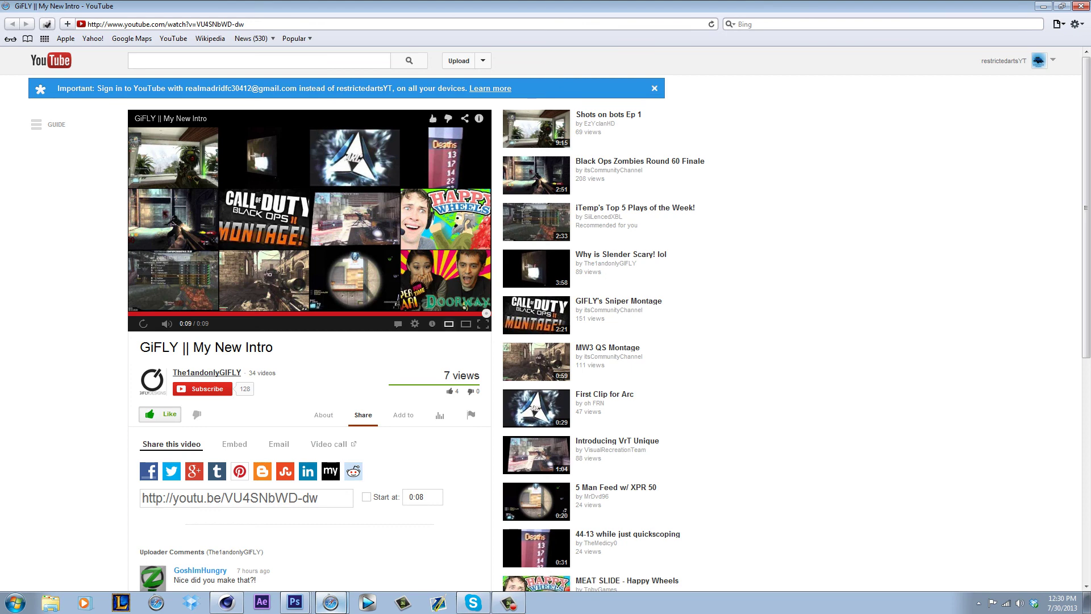
pyautogui.click(1018, 61)
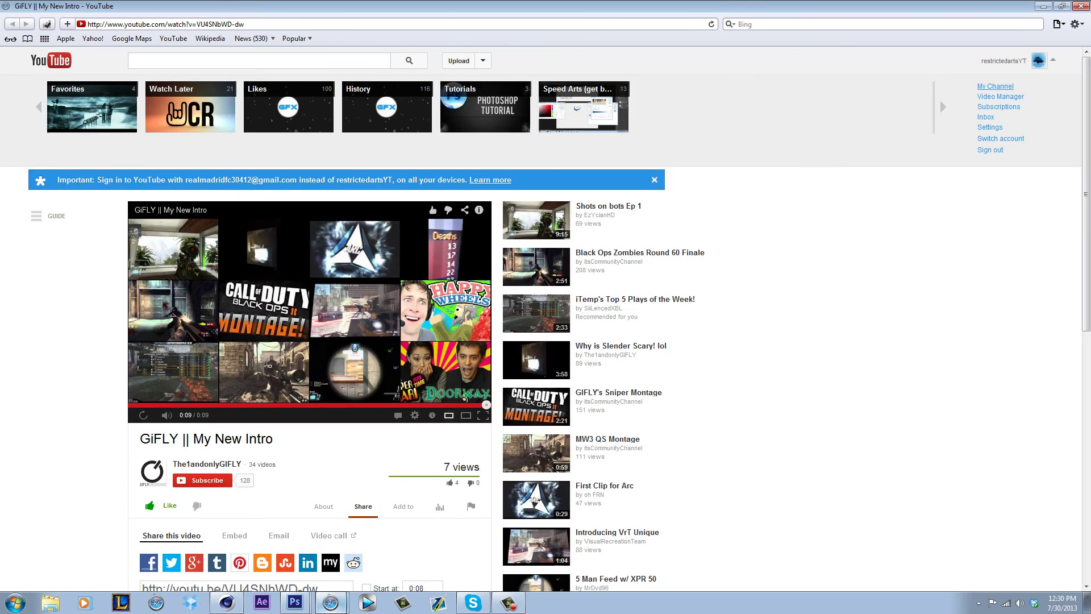
pyautogui.click(144, 415)
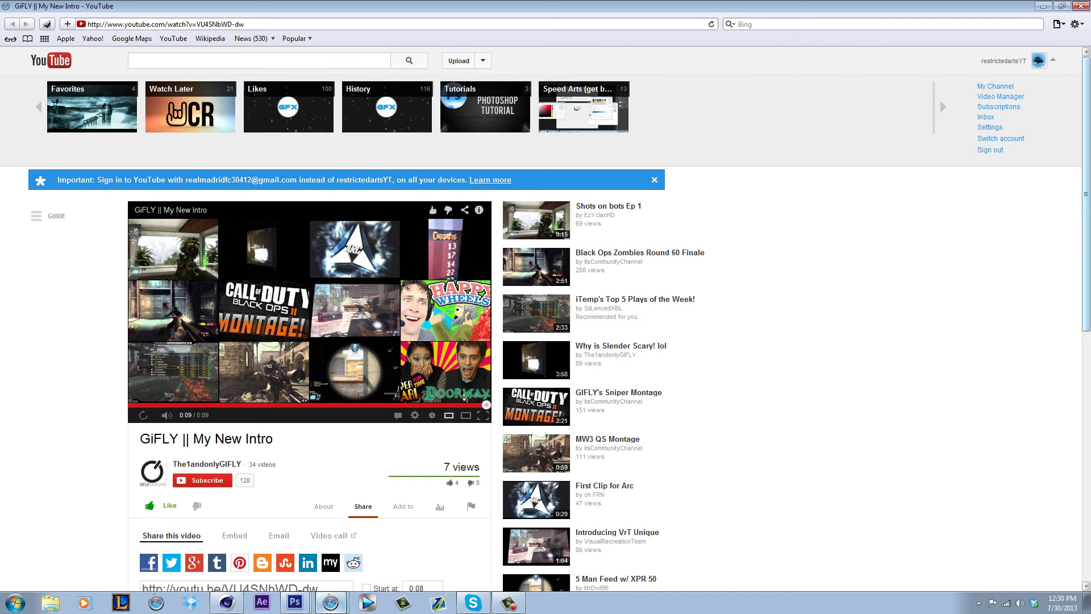
pyautogui.click(995, 86)
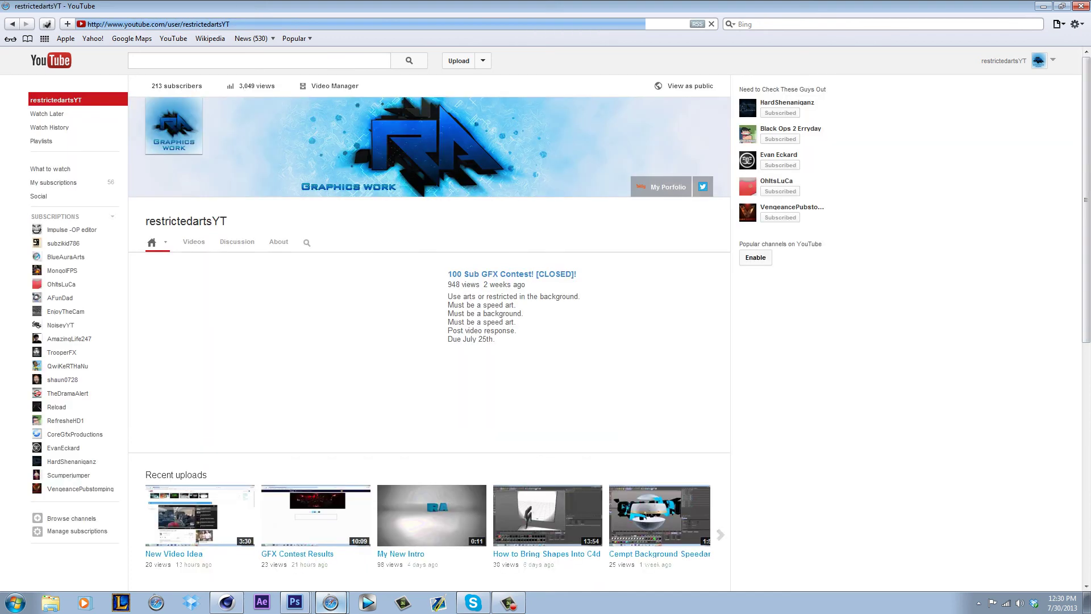
# Open the GFX Contest Results video from the channel's recent uploads, look through its page, and return to the channel page.
pyautogui.scroll(-2, 545, 318)
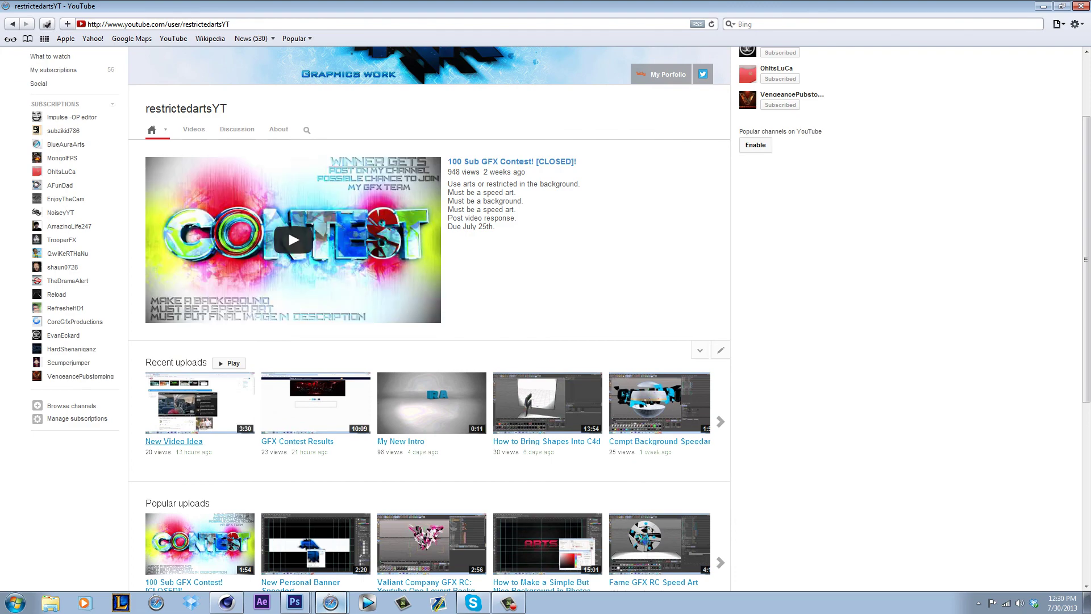
pyautogui.click(297, 441)
pyautogui.scroll(-4, 297, 441)
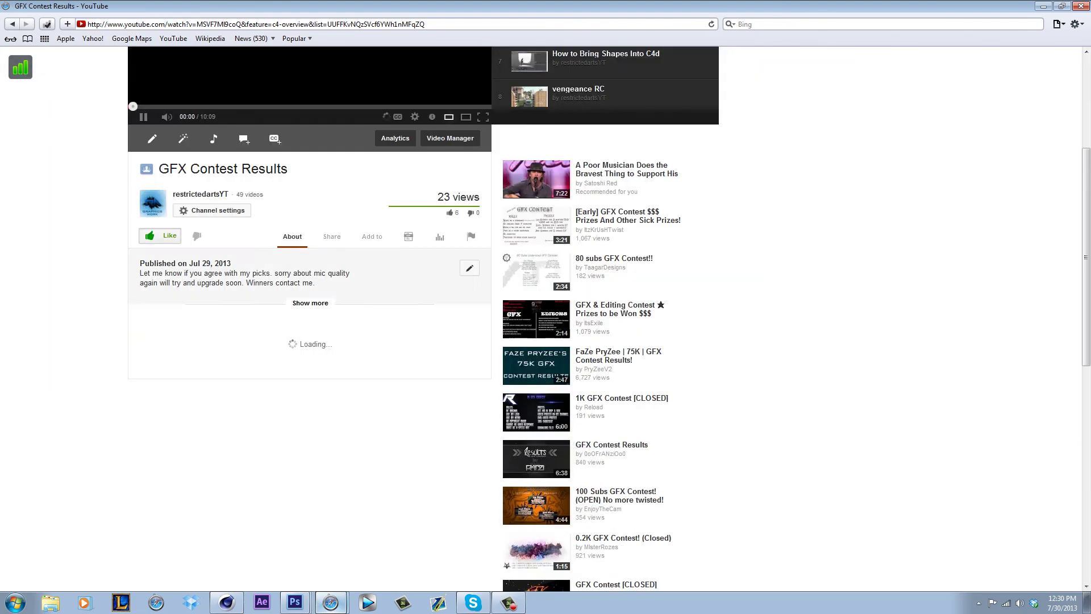
pyautogui.scroll(-5, 423, 318)
pyautogui.scroll(6, 423, 318)
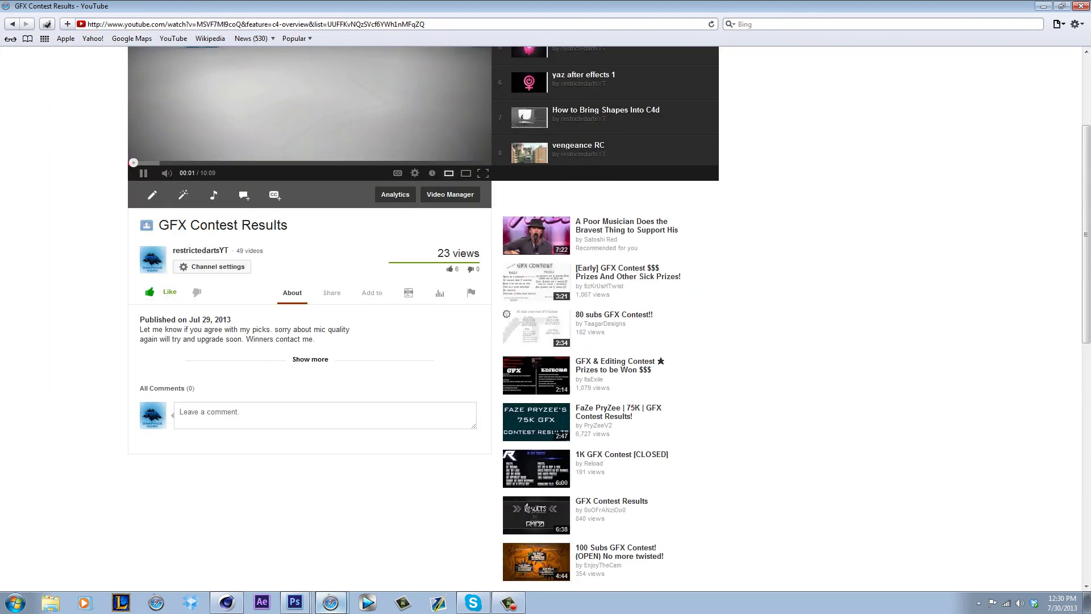
pyautogui.scroll(3, 423, 318)
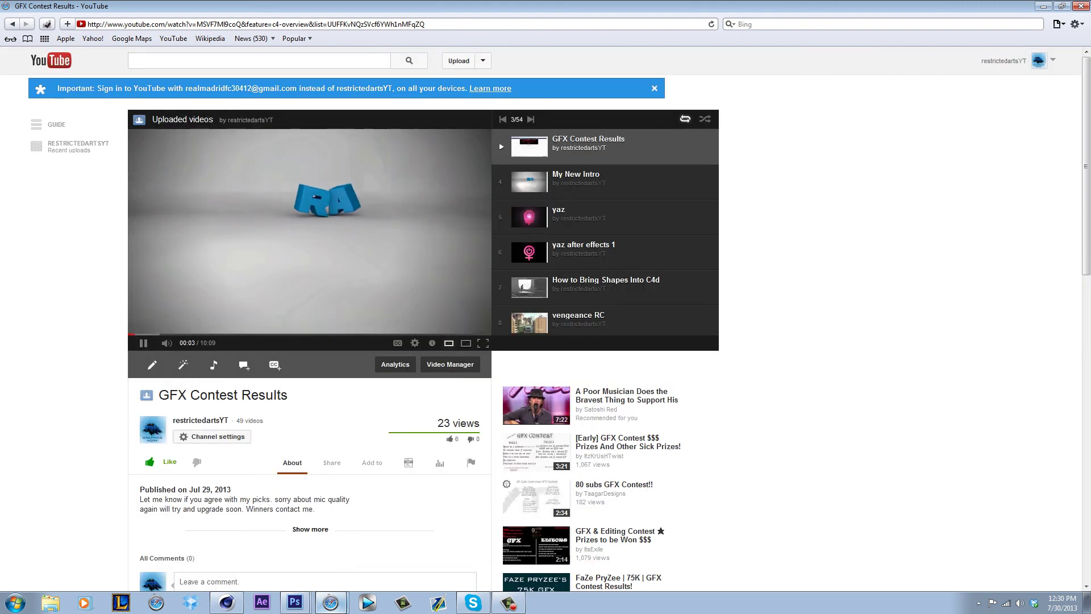
pyautogui.click(12, 24)
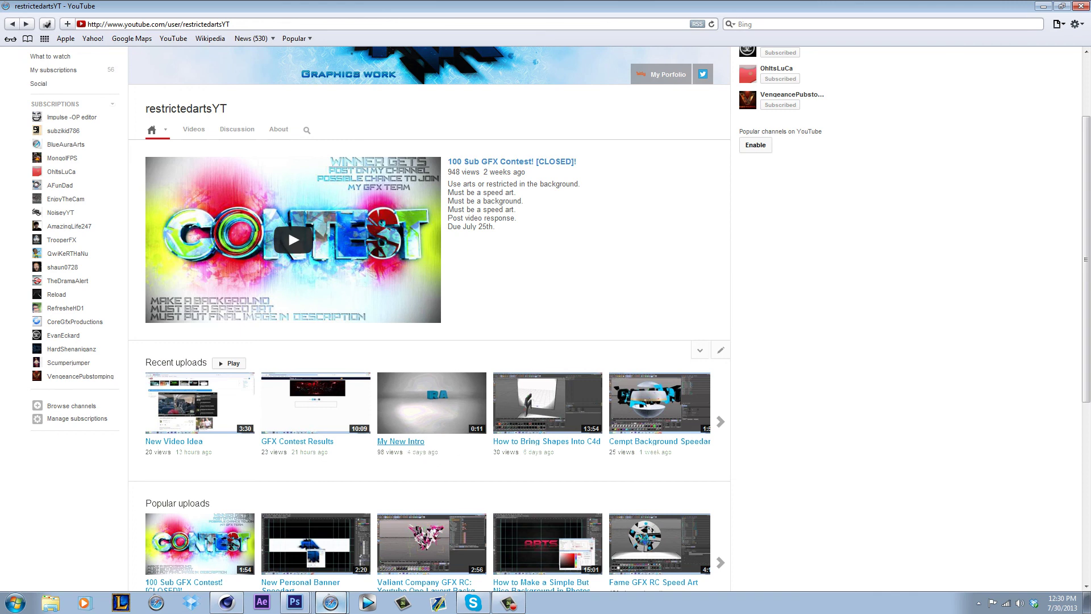
pyautogui.scroll(3, 400, 440)
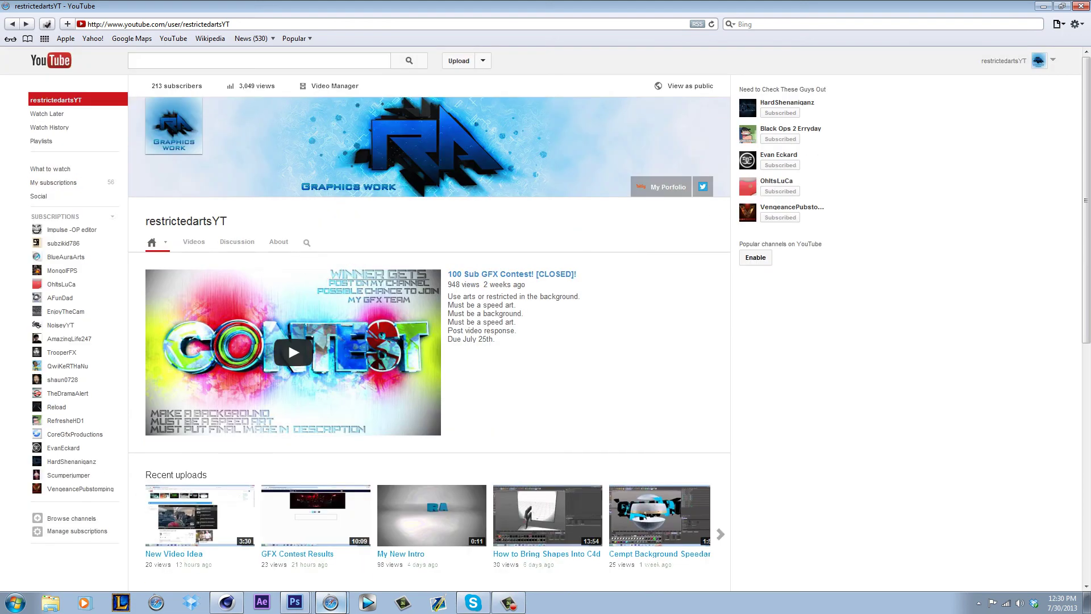
# Close the browser window, check the client's Skype conversation for a reply, and return to the Photoshop document.
pyautogui.click(1080, 6)
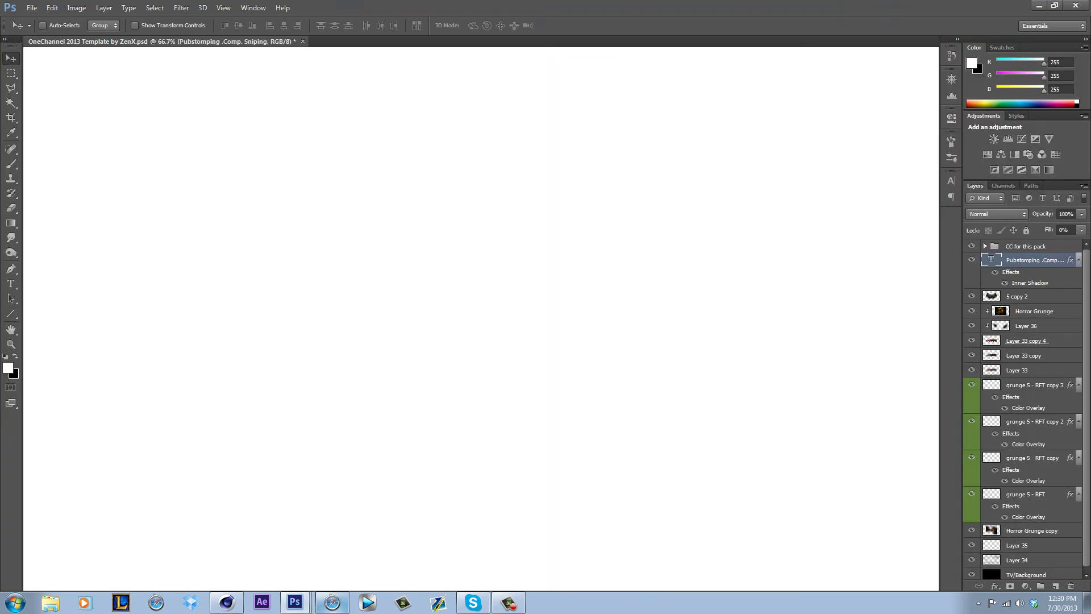
pyautogui.click(472, 602)
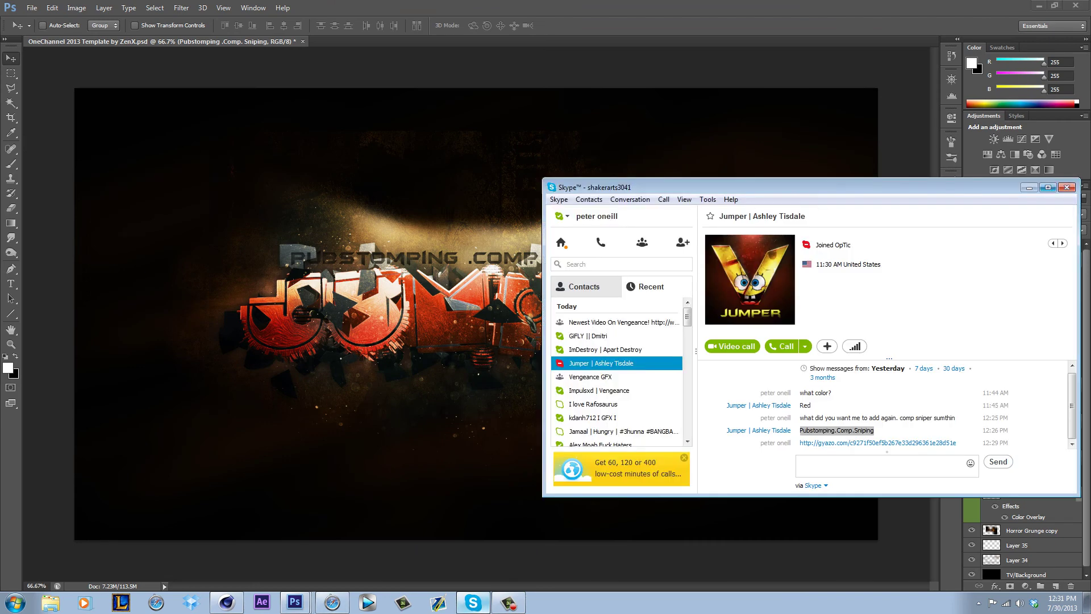
pyautogui.click(1029, 188)
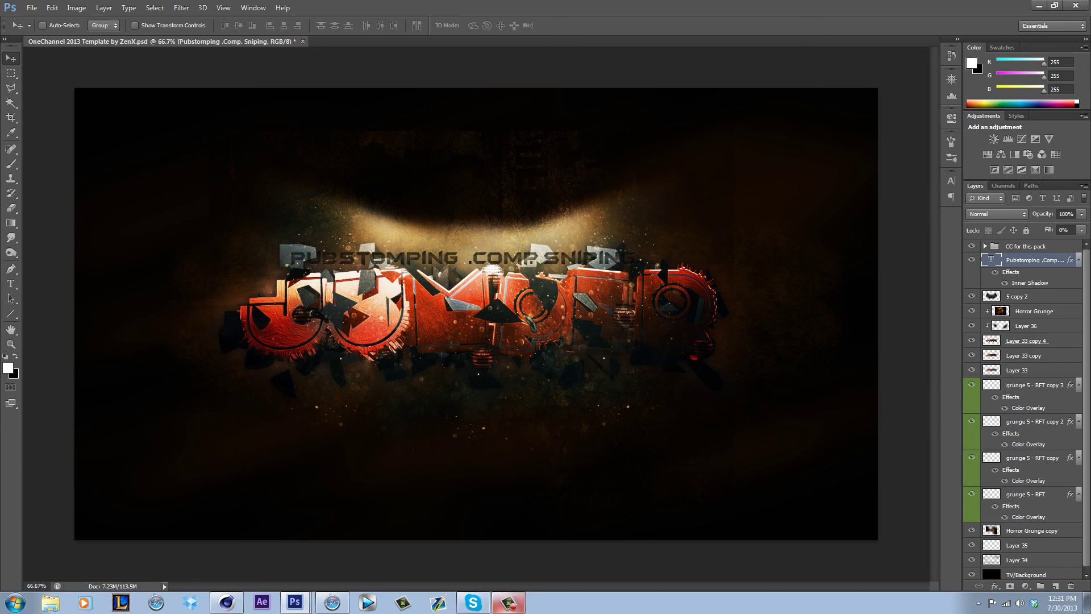
pyautogui.click(509, 602)
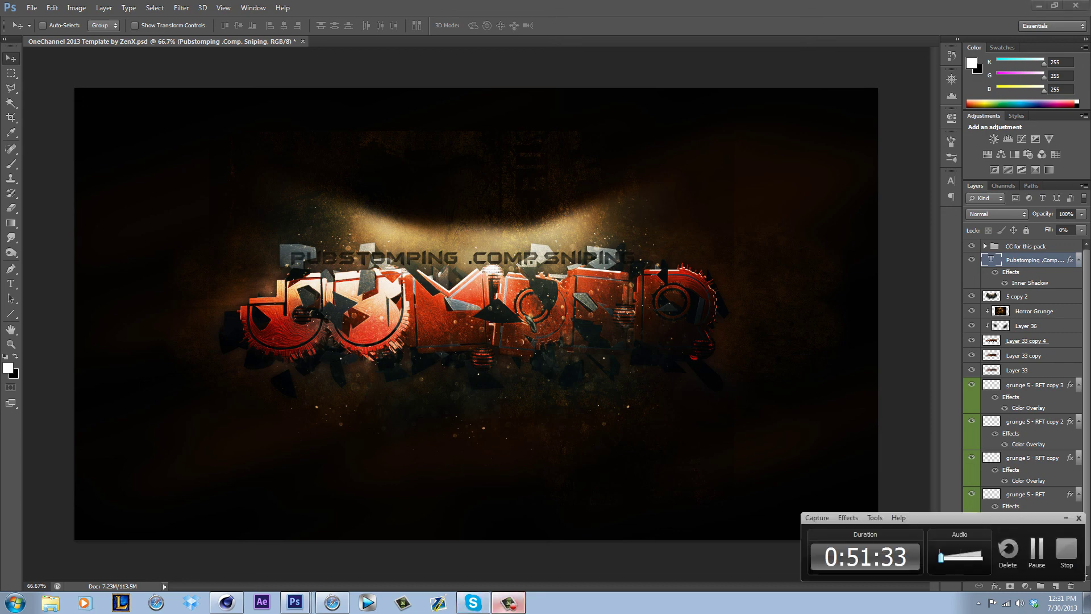
pyautogui.click(1036, 549)
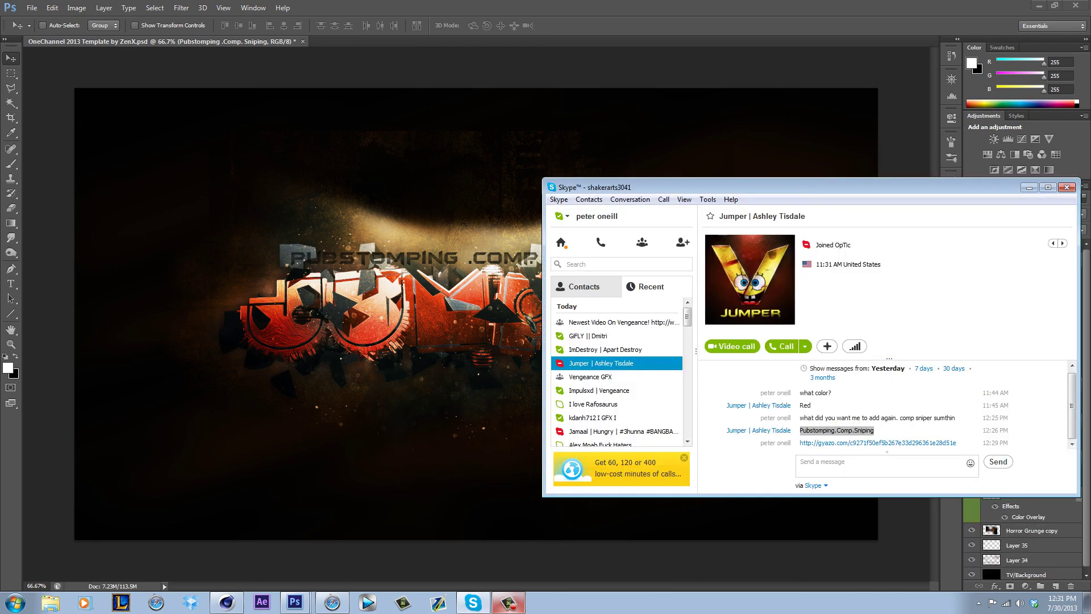
pyautogui.click(1029, 186)
# Start saving a copy of the background under a new name in PNG format.
pyautogui.click(31, 8)
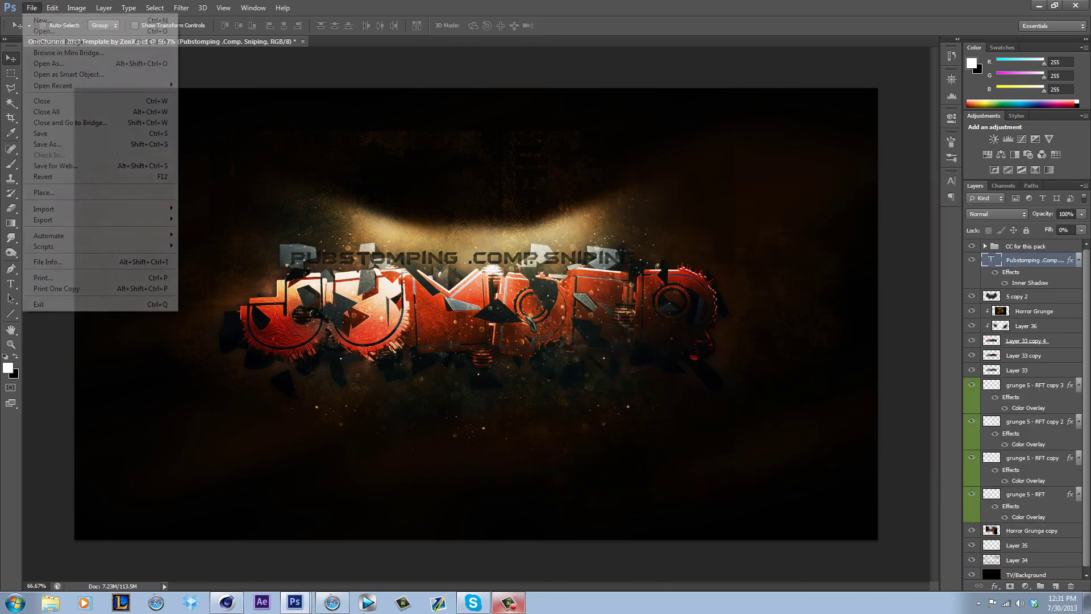
pyautogui.moveTo(53, 8)
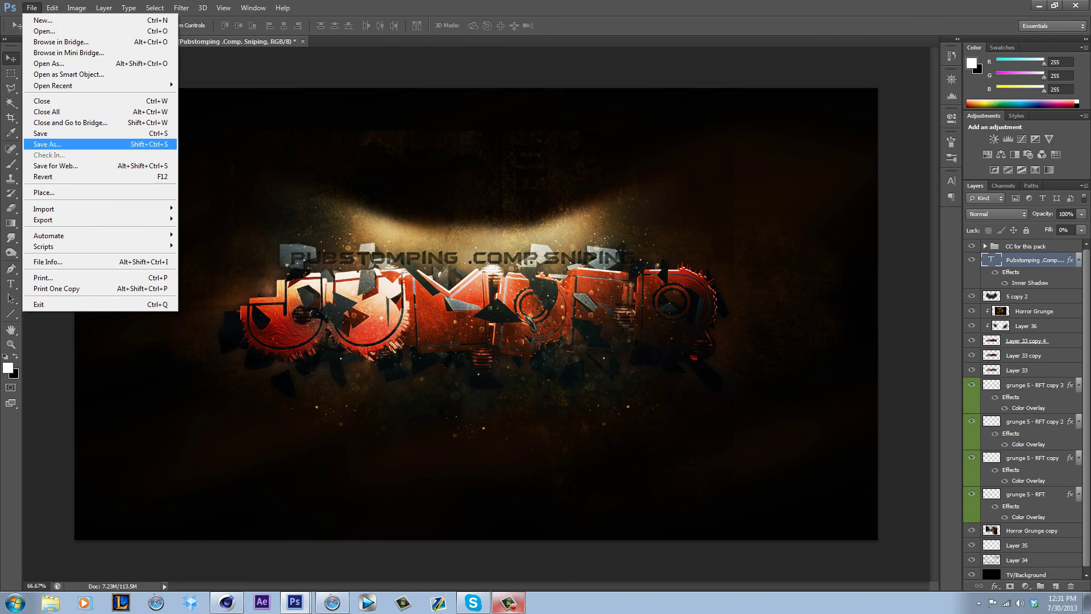
pyautogui.click(68, 144)
pyautogui.click(727, 451)
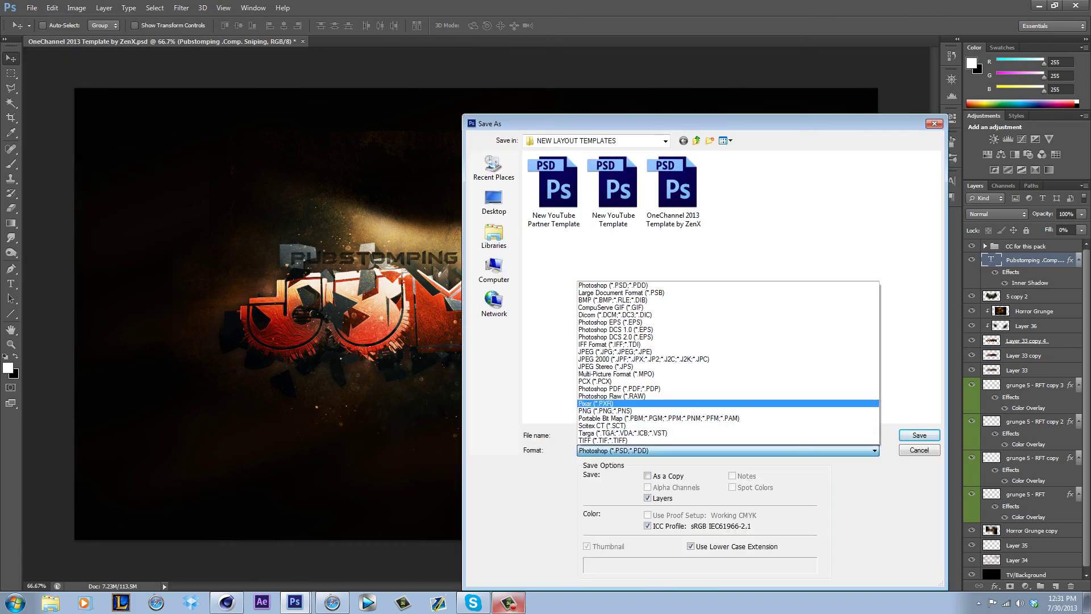
pyautogui.click(681, 410)
# Set the save location to the pngs folder inside Pictures, BGs, finals, porfolio of my bests.
pyautogui.click(494, 233)
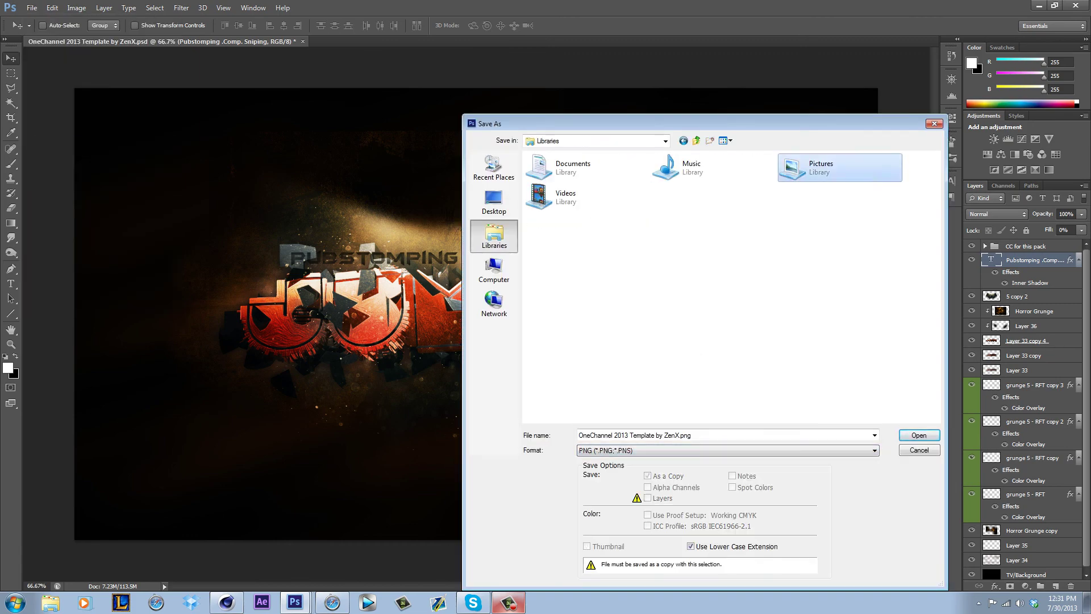
pyautogui.doubleClick(795, 168)
pyautogui.doubleClick(732, 188)
pyautogui.doubleClick(554, 188)
pyautogui.doubleClick(614, 188)
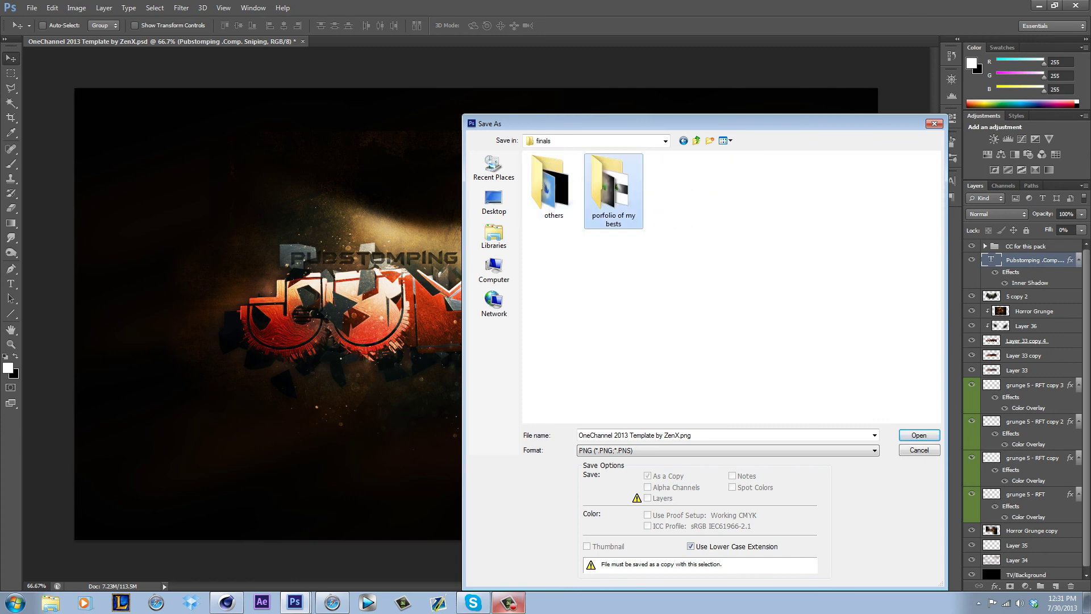
pyautogui.click(614, 187)
pyautogui.doubleClick(614, 187)
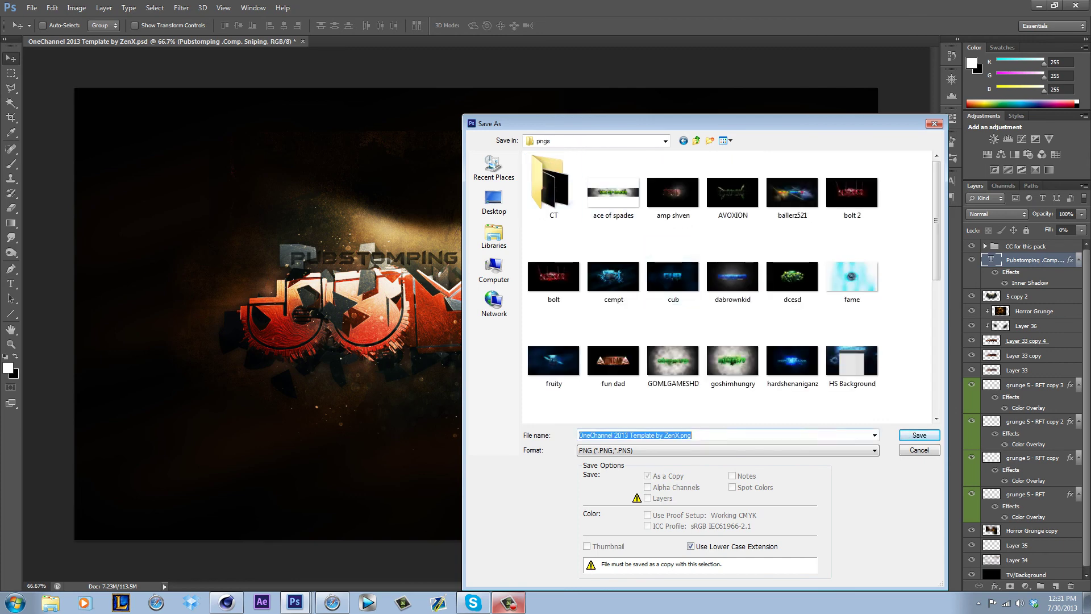
# Name the copy jumper and save it with smallest compression and no interlacing.
pyautogui.write('jumpe')
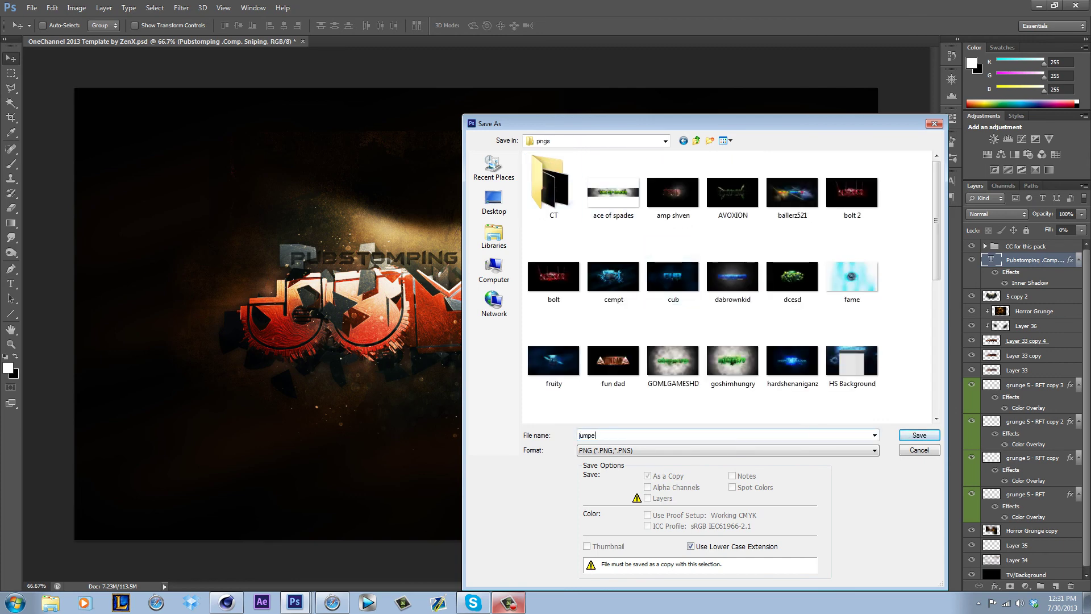
pyautogui.write('r')
pyautogui.press('Return')
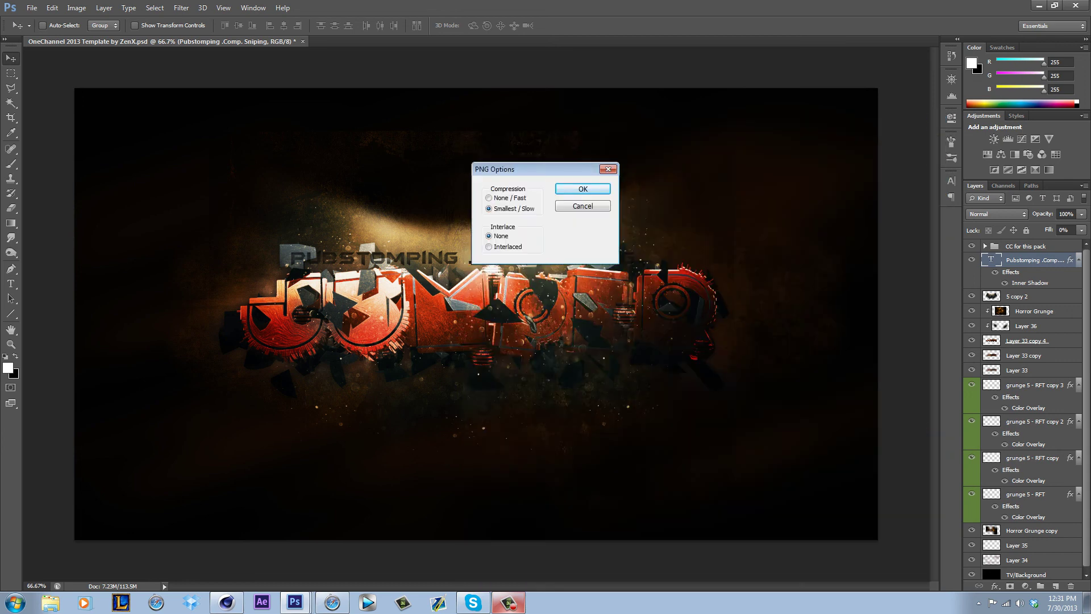
pyautogui.press('Return')
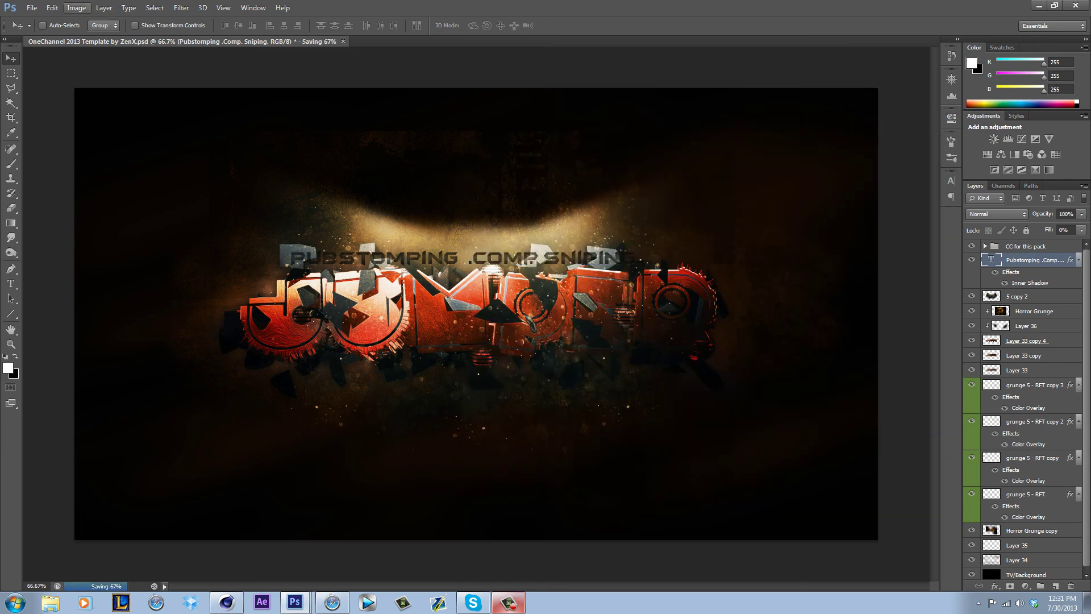
# Open the saved jumper.png from the pngs folder inside Pictures, BGs, finals, porfolio of my bests.
pyautogui.click(32, 7)
pyautogui.click(44, 32)
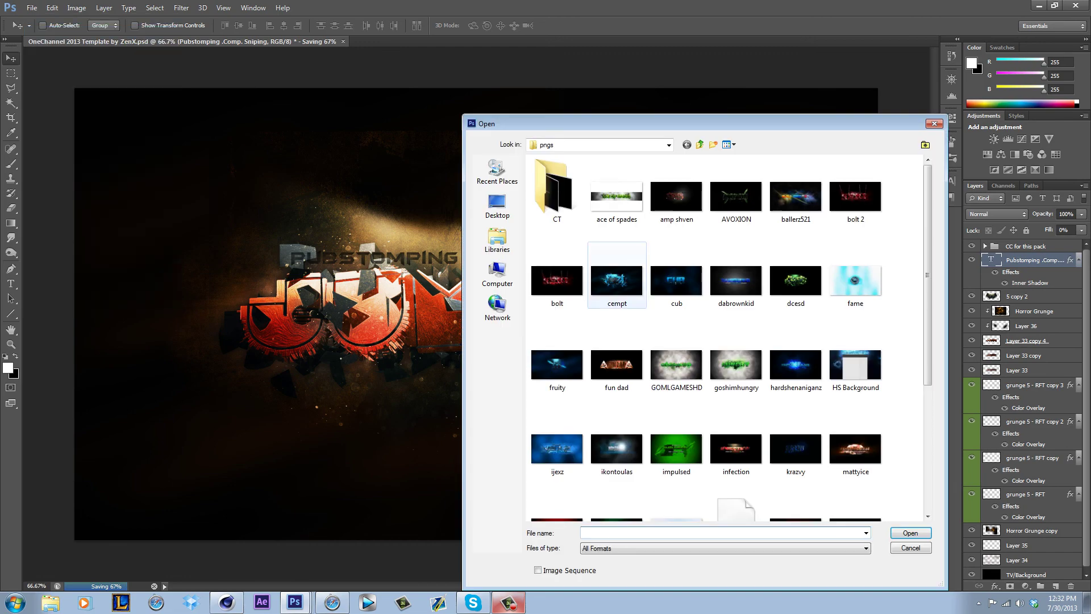
pyautogui.click(498, 240)
pyautogui.doubleClick(803, 172)
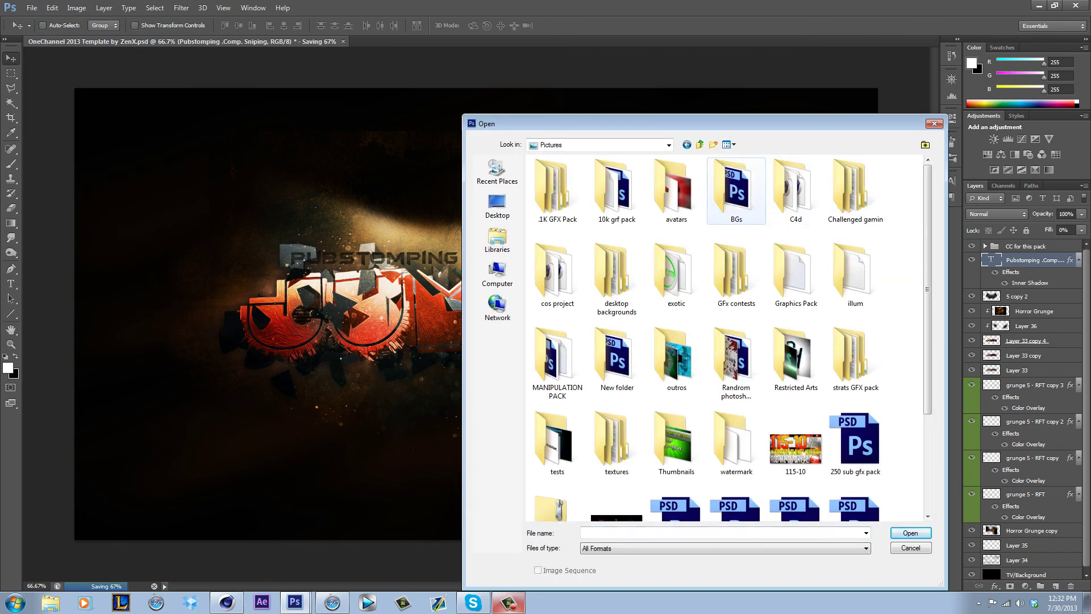
pyautogui.doubleClick(735, 188)
pyautogui.doubleClick(557, 187)
pyautogui.doubleClick(616, 193)
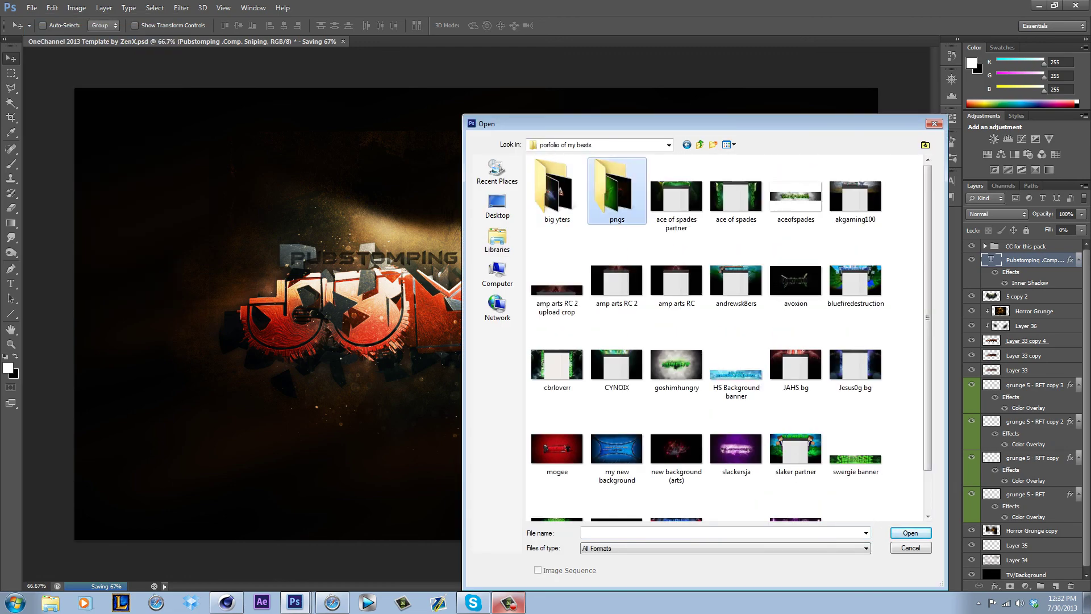
pyautogui.doubleClick(616, 187)
pyautogui.doubleClick(795, 448)
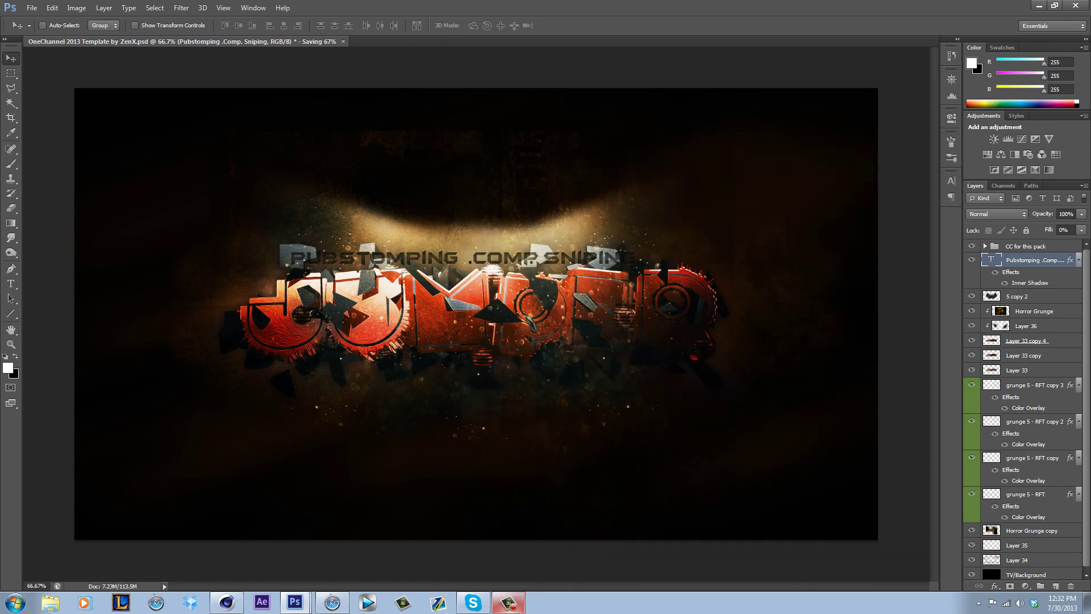
# Start an Iris Blur on jumper.png, widen its ellipse beyond both ends of the text render and set the blur to 17 px.
pyautogui.click(181, 8)
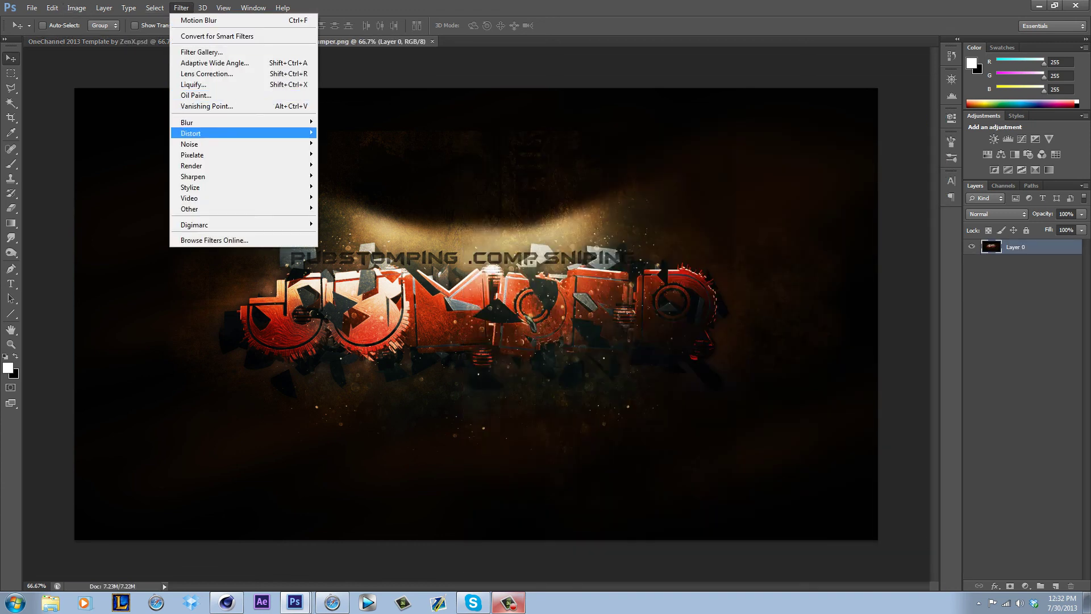
pyautogui.moveTo(239, 122)
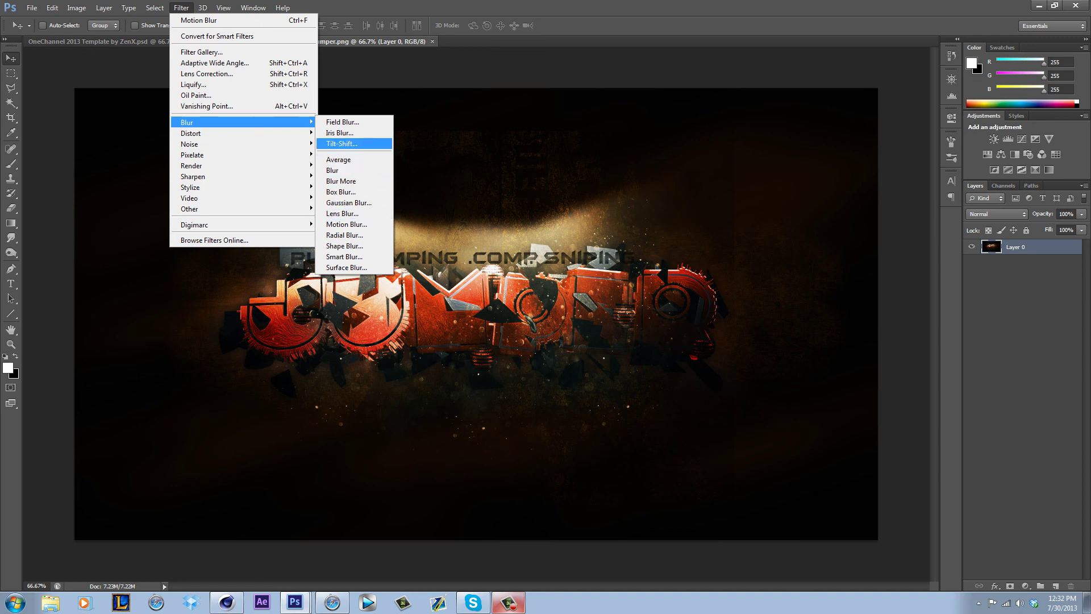
pyautogui.click(340, 132)
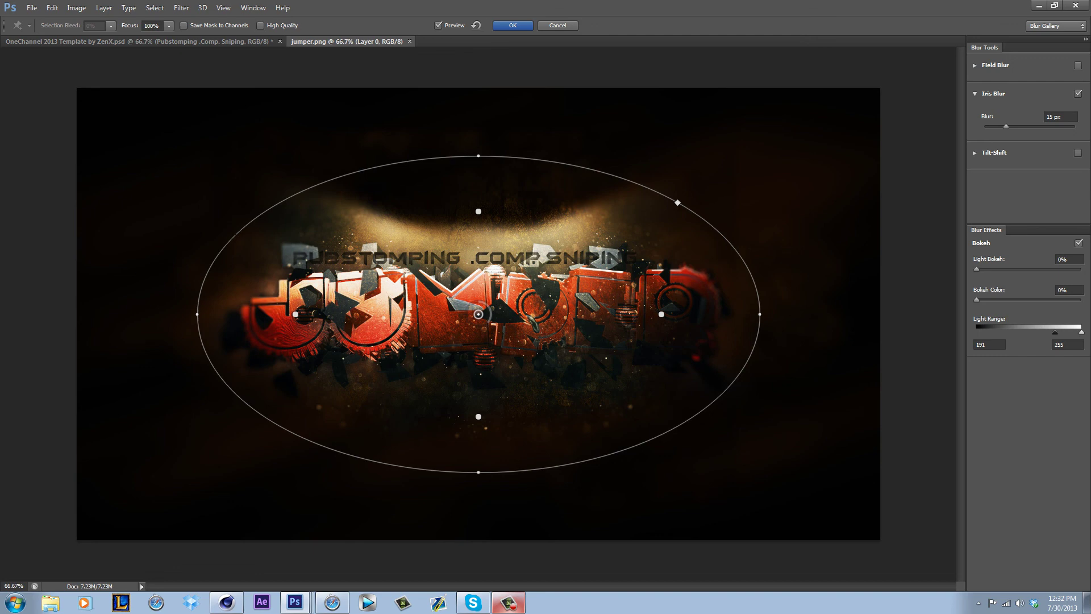
pyautogui.moveTo(759, 314); pyautogui.dragTo(788, 313)
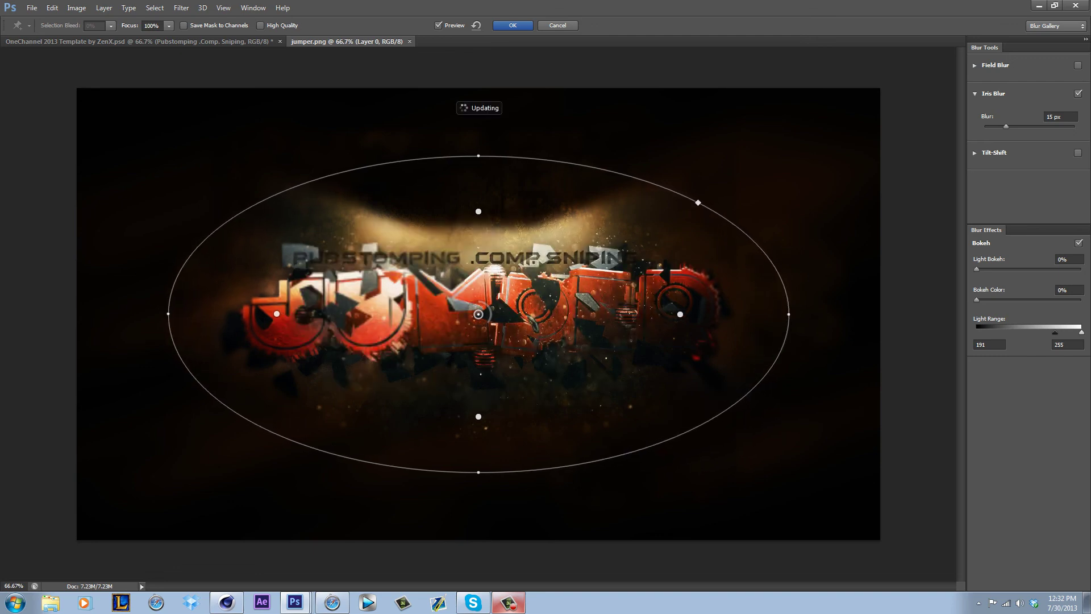
pyautogui.moveTo(789, 314); pyautogui.dragTo(794, 315)
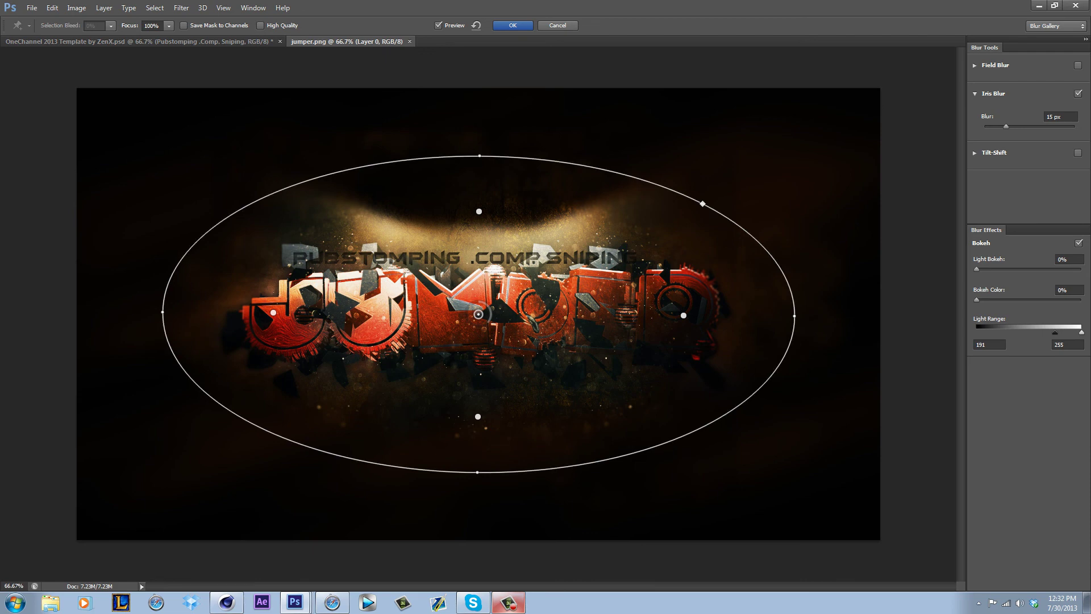
pyautogui.moveTo(489, 321); pyautogui.dragTo(466, 316)
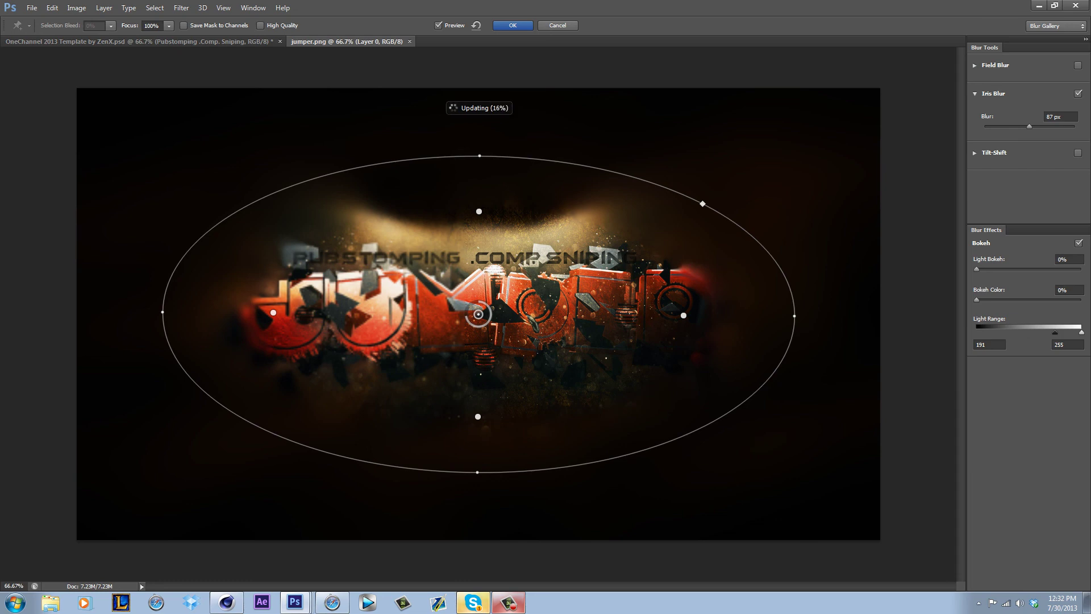
pyautogui.moveTo(466, 316); pyautogui.dragTo(482, 327)
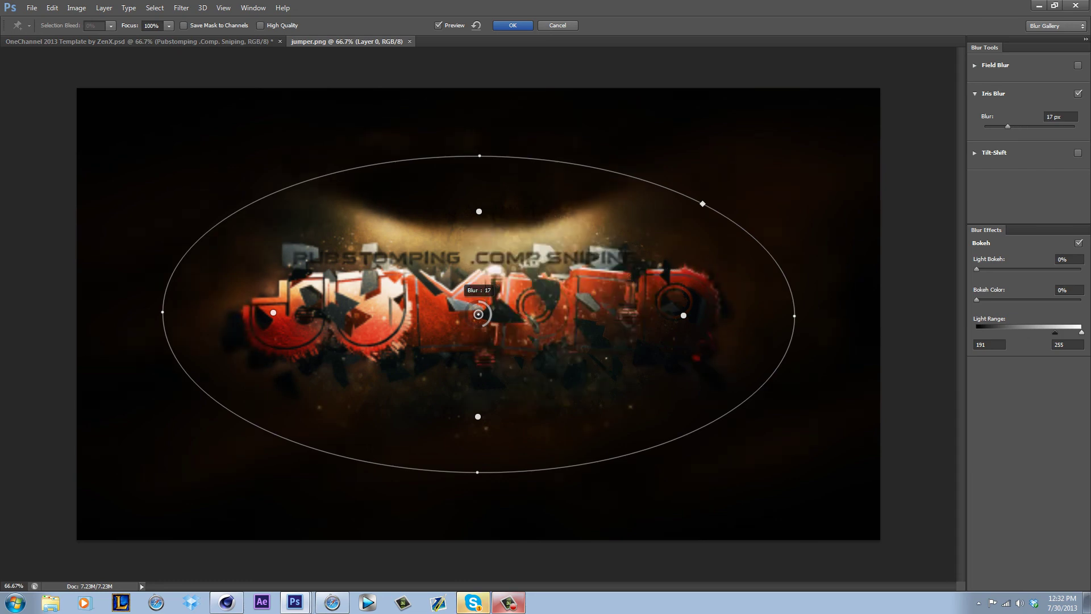
# Switch to Skype, send the client "want me to send fiel" and the correction "file", and return to Photoshop.
pyautogui.click(473, 602)
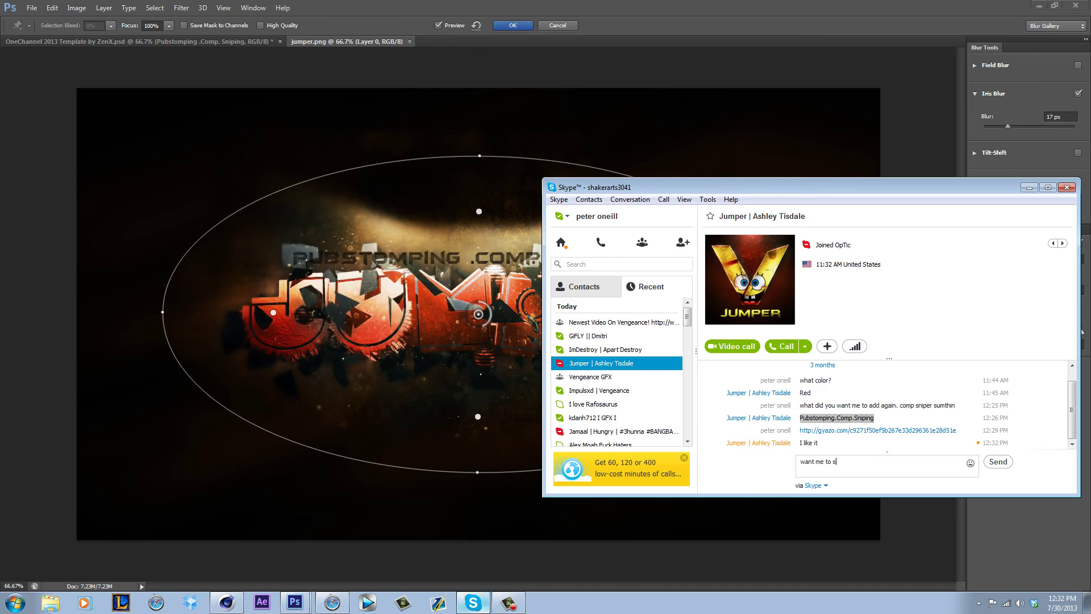
pyautogui.press('Return')
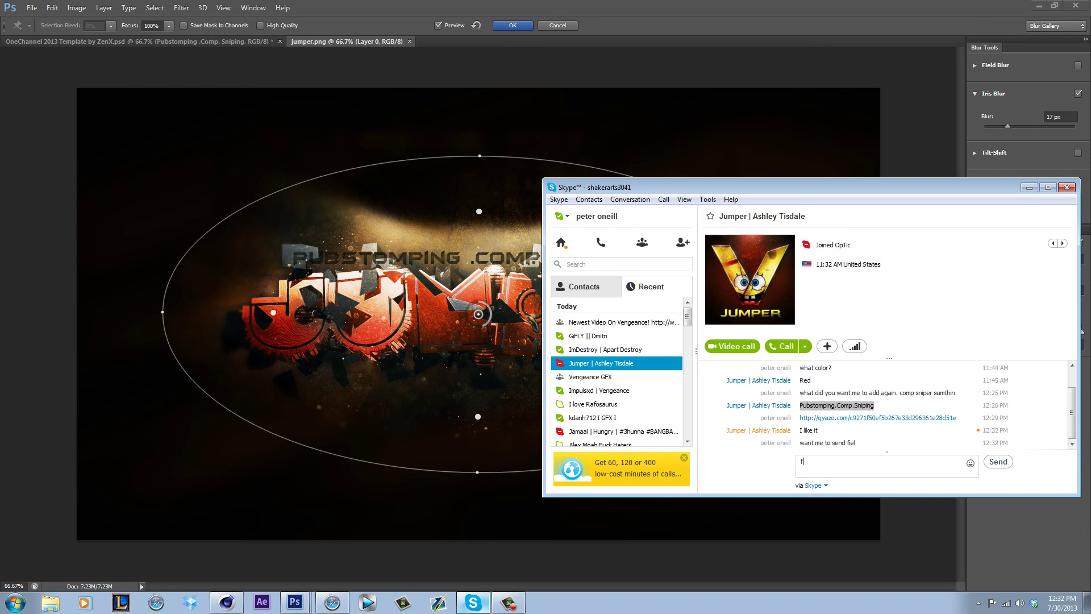
pyautogui.write('file')
pyautogui.press('Return')
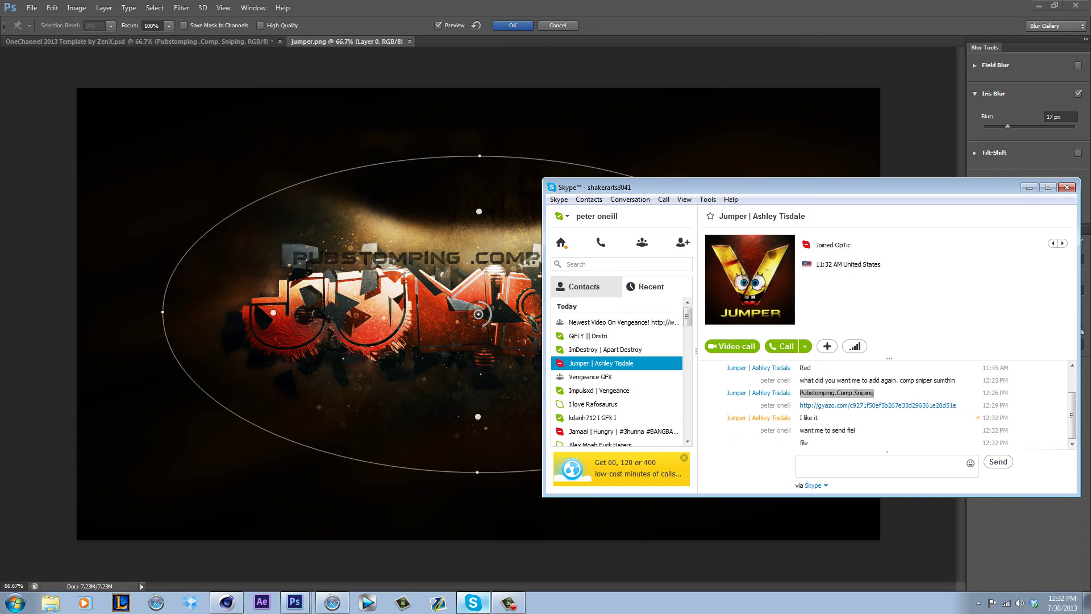
pyautogui.click(1028, 186)
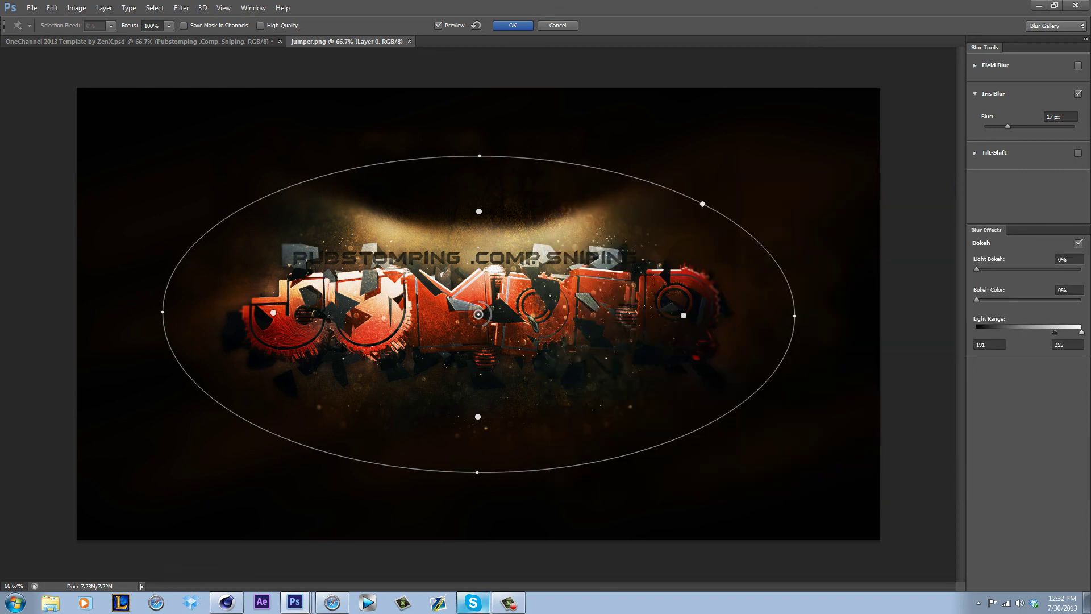
# Apply the Iris Blur to jumper.png, check the client's reply in Skype and return to Photoshop.
pyautogui.click(512, 26)
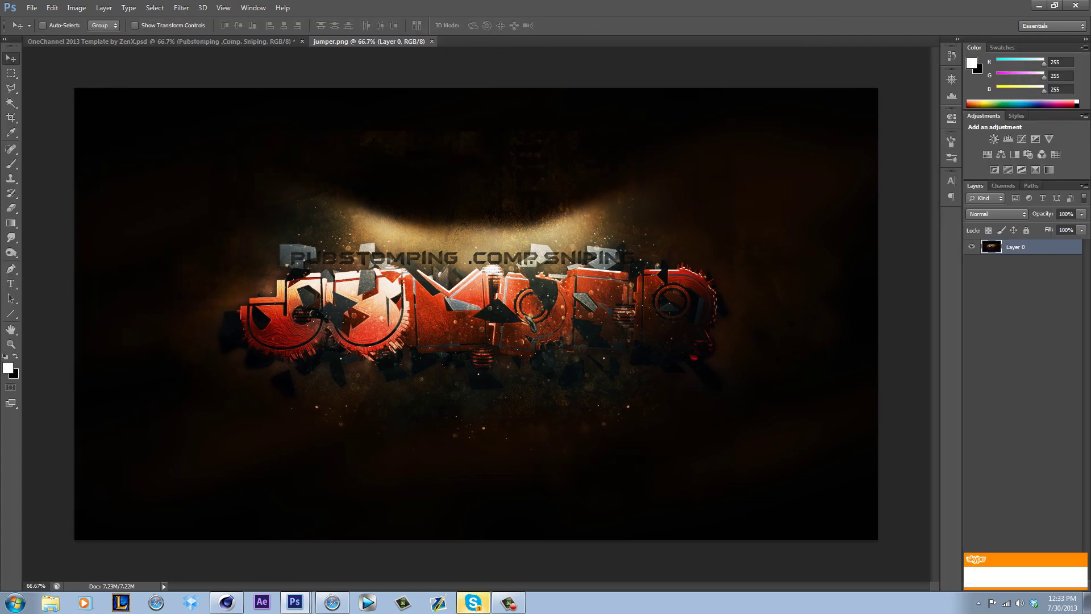
pyautogui.click(472, 602)
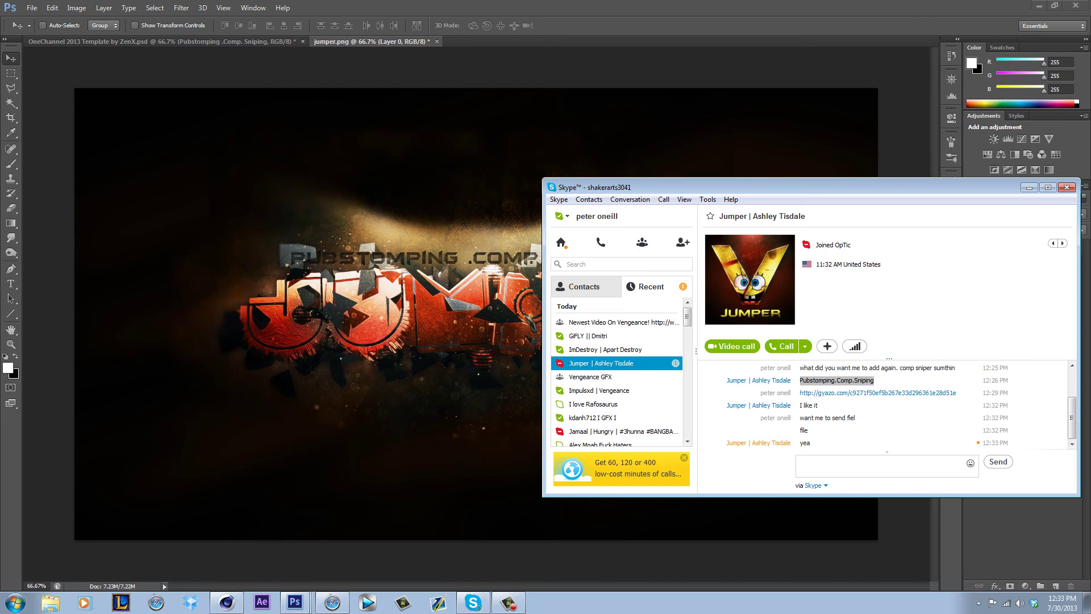
pyautogui.click(473, 602)
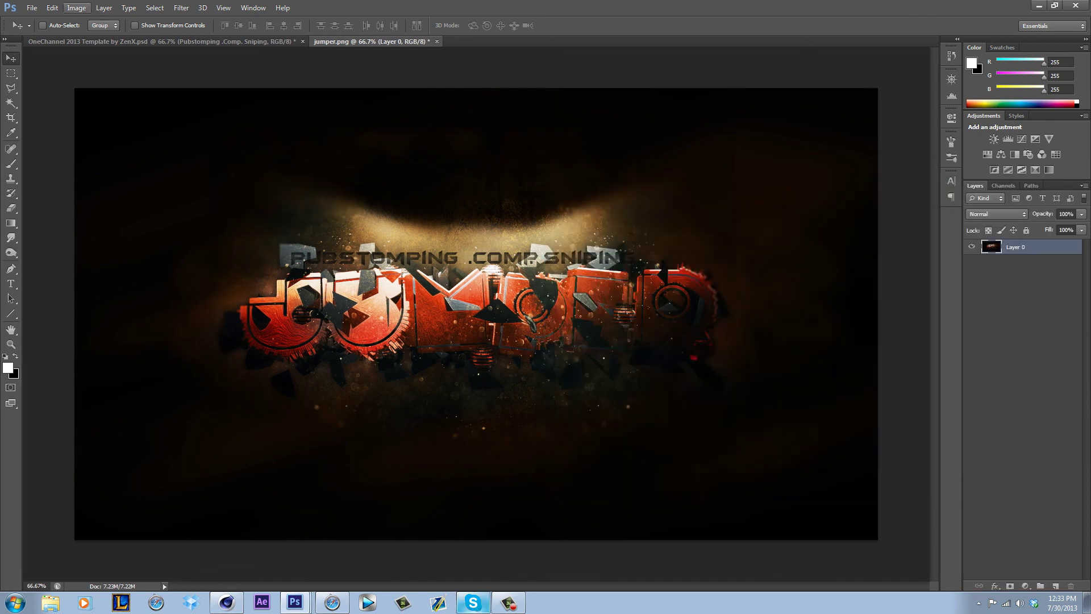
# Save the blurred image as a PNG over the existing jumper file in the pngs folder.
pyautogui.click(31, 8)
pyautogui.click(47, 144)
pyautogui.click(728, 450)
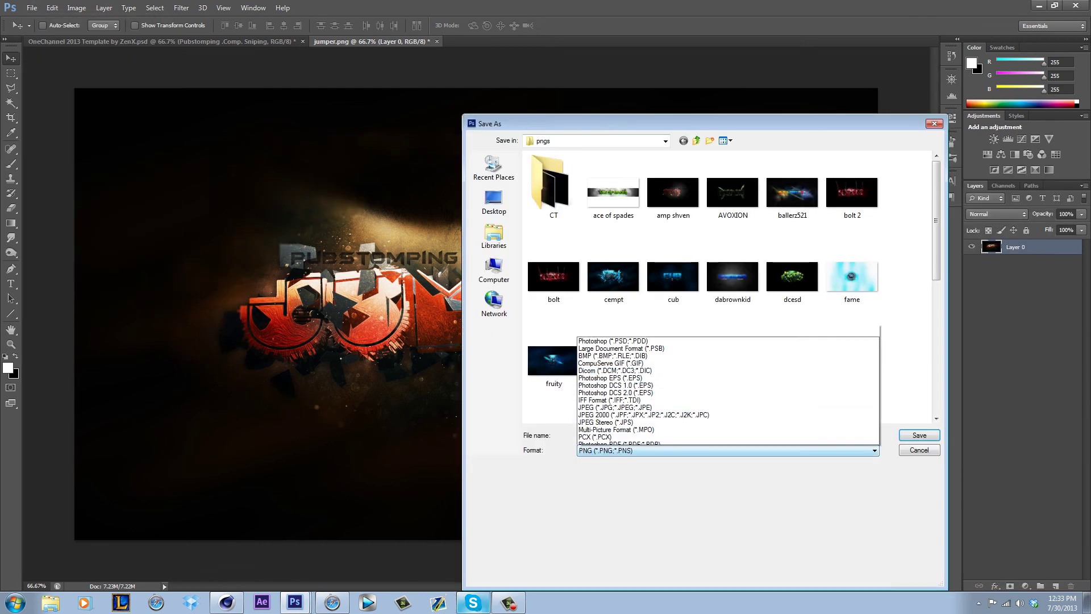
pyautogui.click(613, 431)
pyautogui.click(918, 434)
pyautogui.click(499, 223)
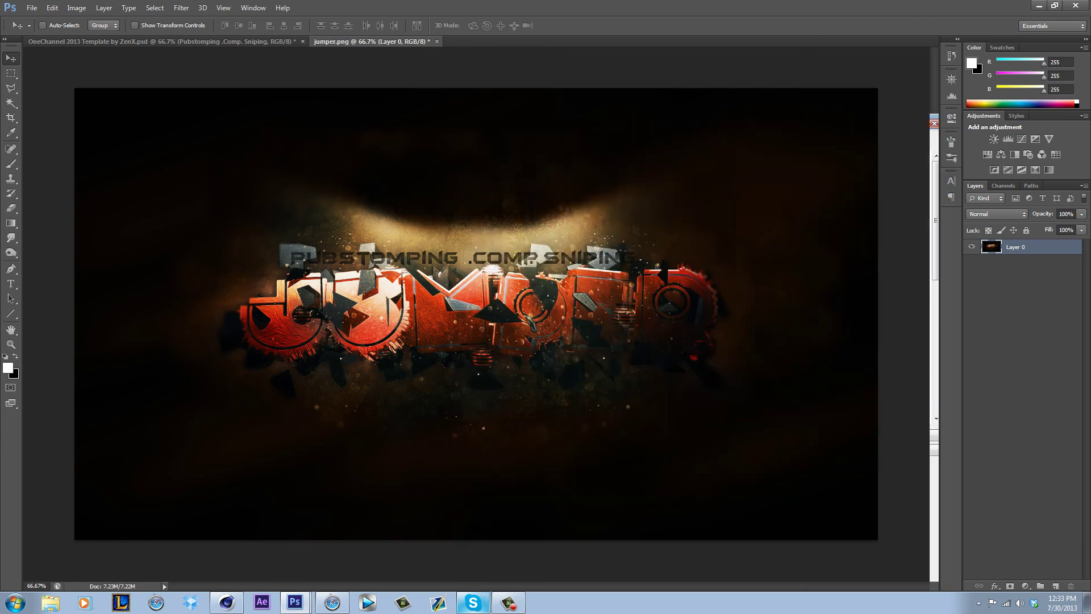
pyautogui.click(582, 189)
# Switch to Skype, send the client jumper.png from the pngs folder inside Pictures, BGs, finals, and minimize Skype.
pyautogui.click(473, 602)
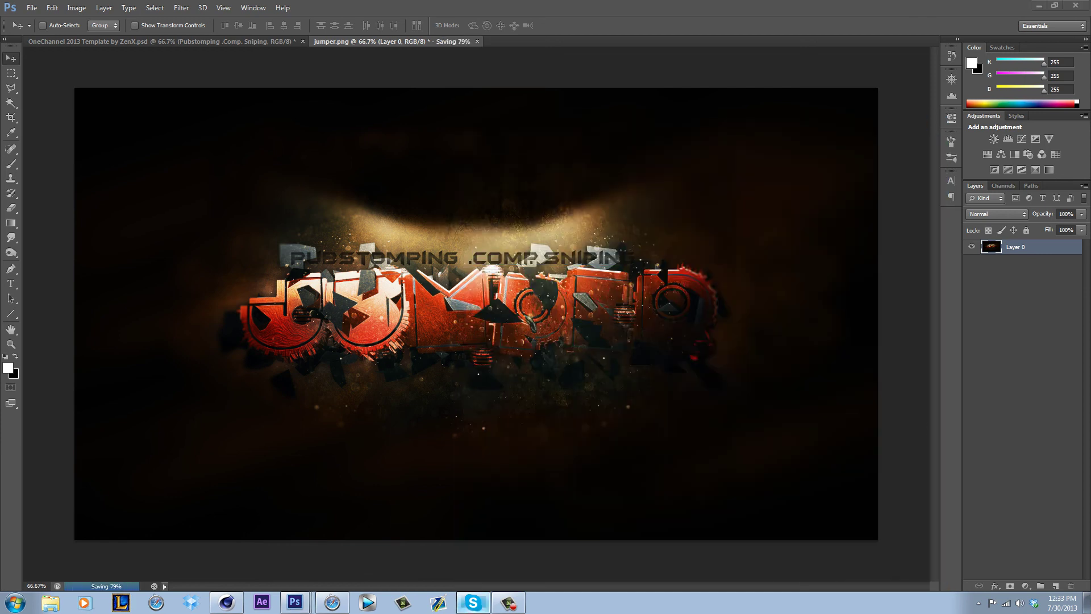
pyautogui.click(827, 346)
pyautogui.click(813, 373)
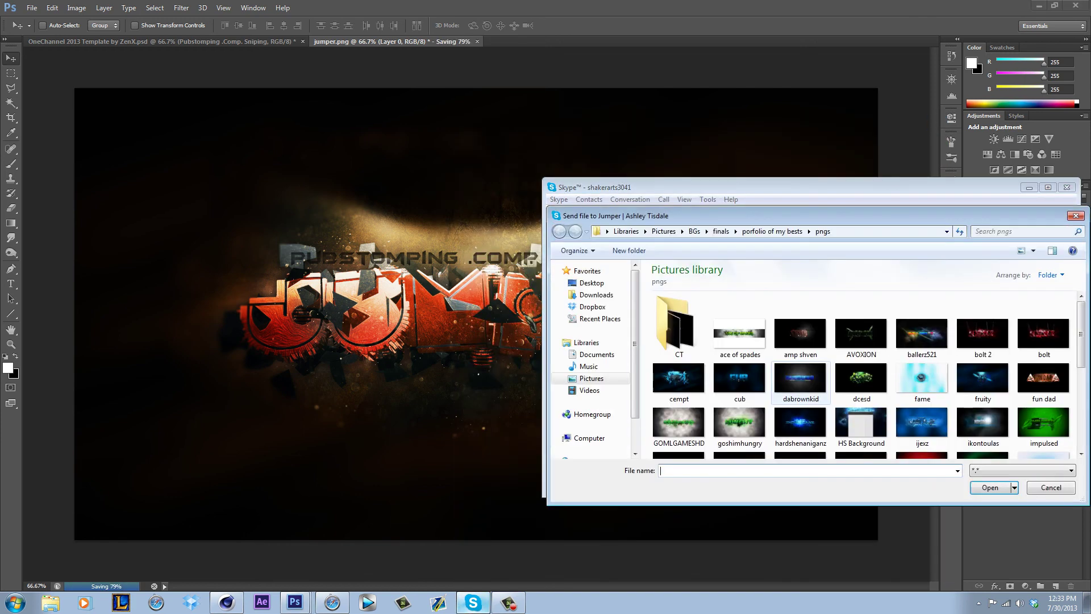
pyautogui.click(663, 230)
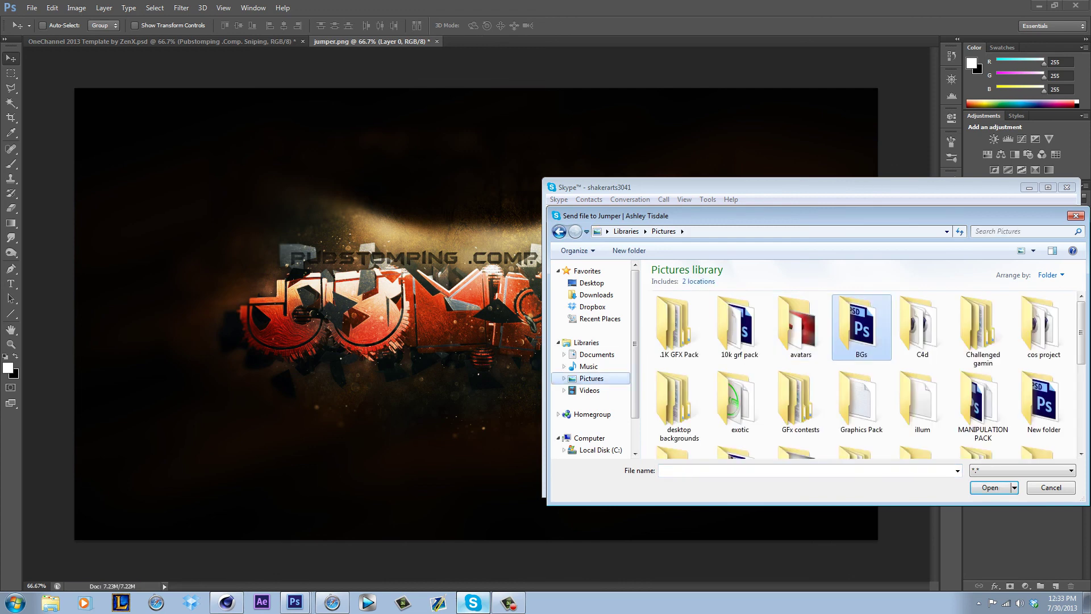
pyautogui.doubleClick(861, 329)
pyautogui.doubleClick(679, 329)
pyautogui.doubleClick(740, 329)
pyautogui.doubleClick(740, 328)
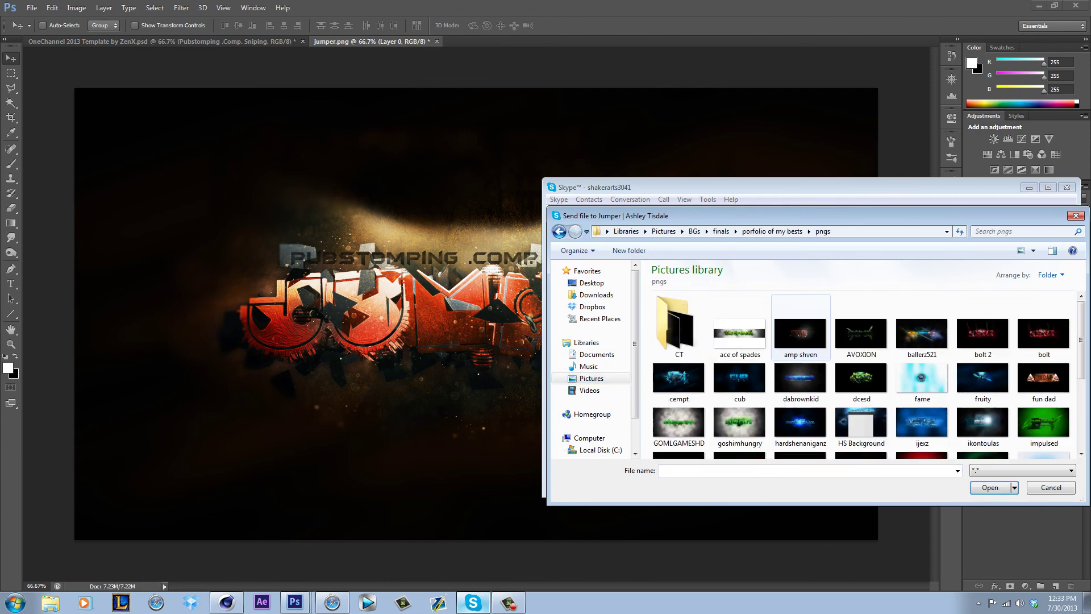
pyautogui.scroll(-4, 800, 341)
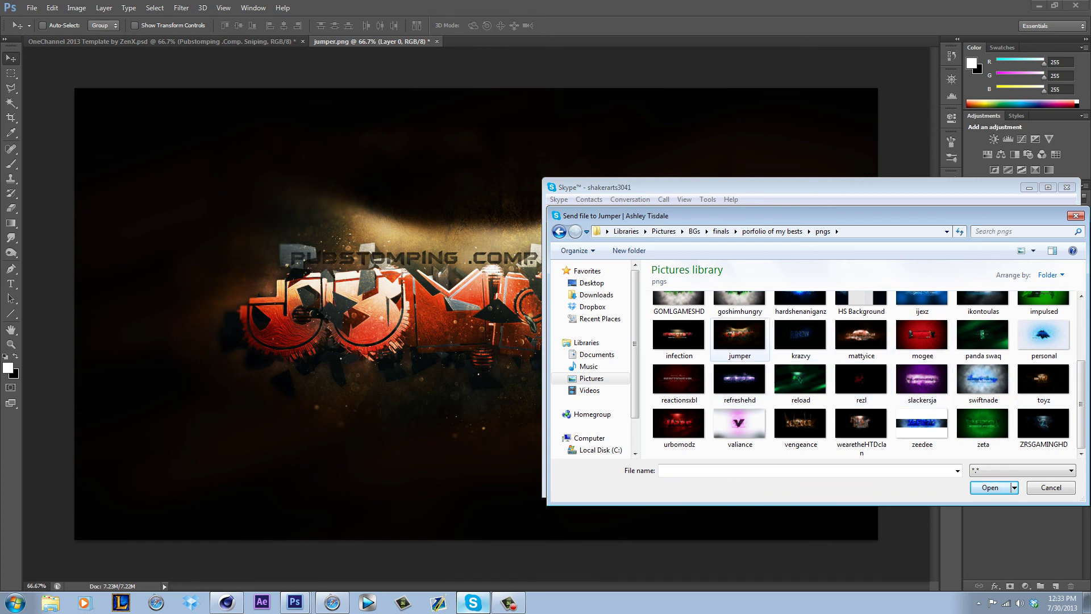
pyautogui.doubleClick(738, 335)
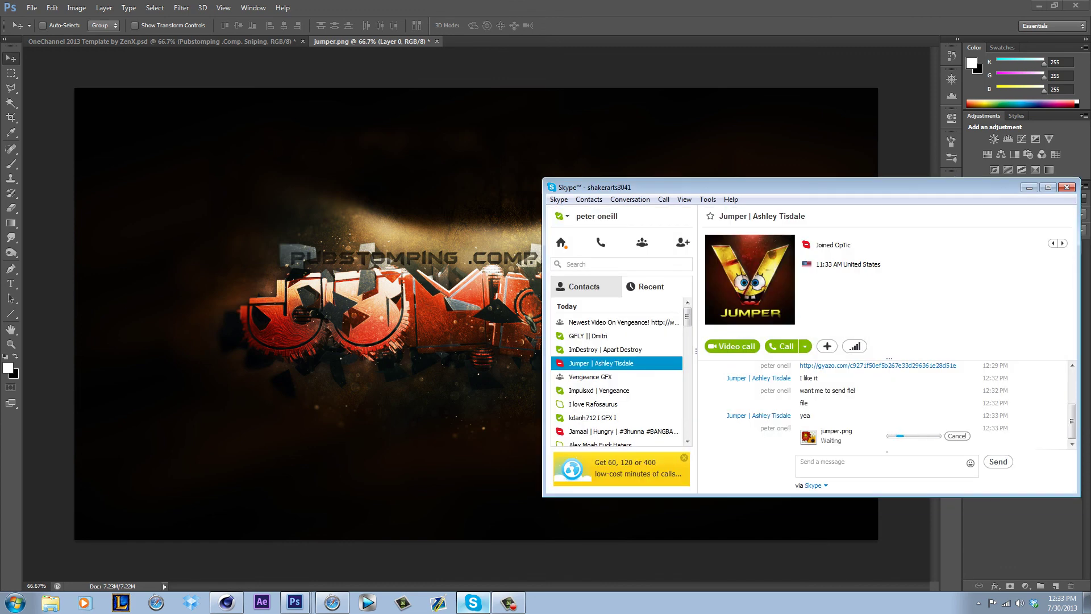
pyautogui.scroll(1, 902, 404)
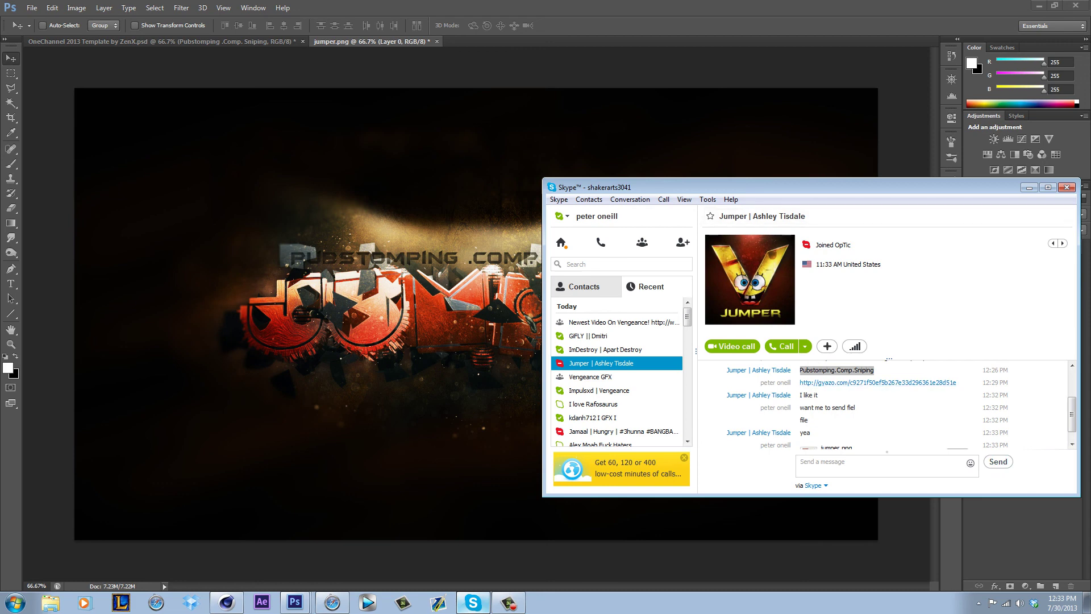
pyautogui.click(1029, 187)
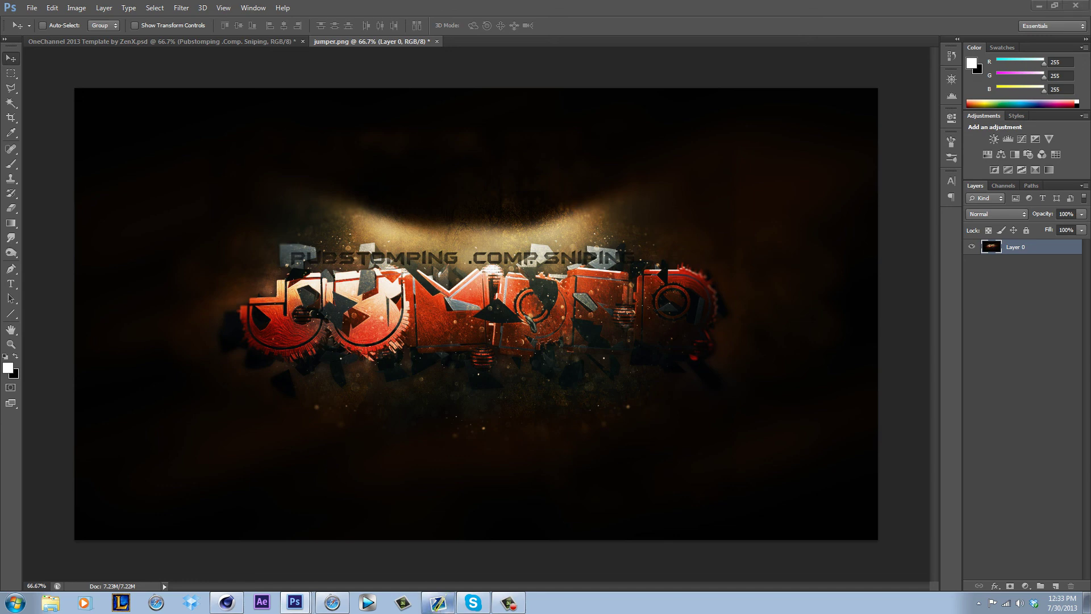
# Capture the area around the text render with Gyazo, copy the uploaded image's link and close the browser.
pyautogui.moveTo(187, 244); pyautogui.dragTo(747, 371)
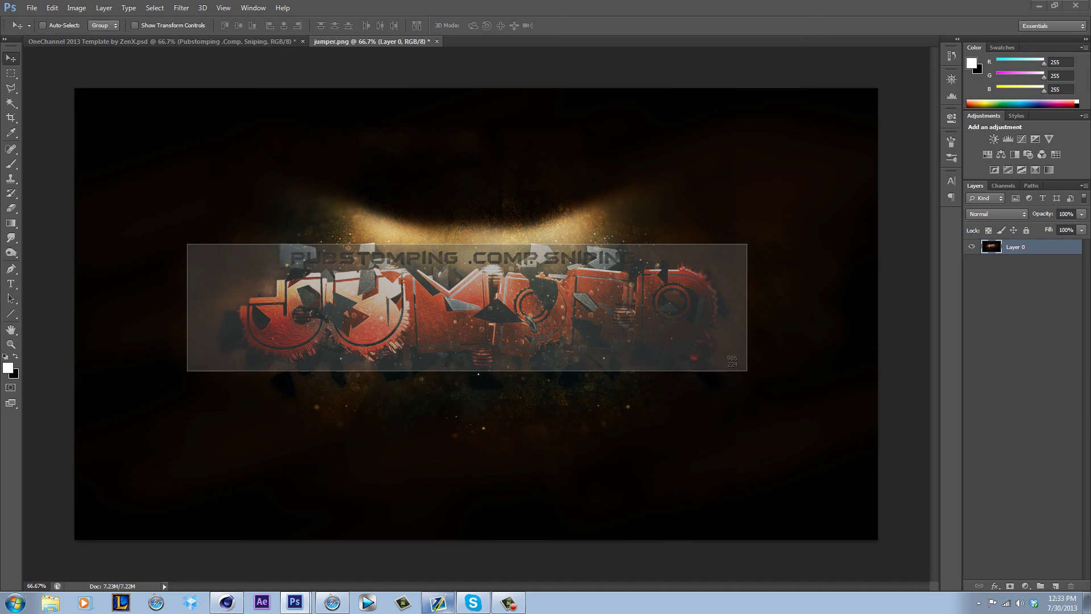
pyautogui.moveTo(746, 370); pyautogui.dragTo(752, 377)
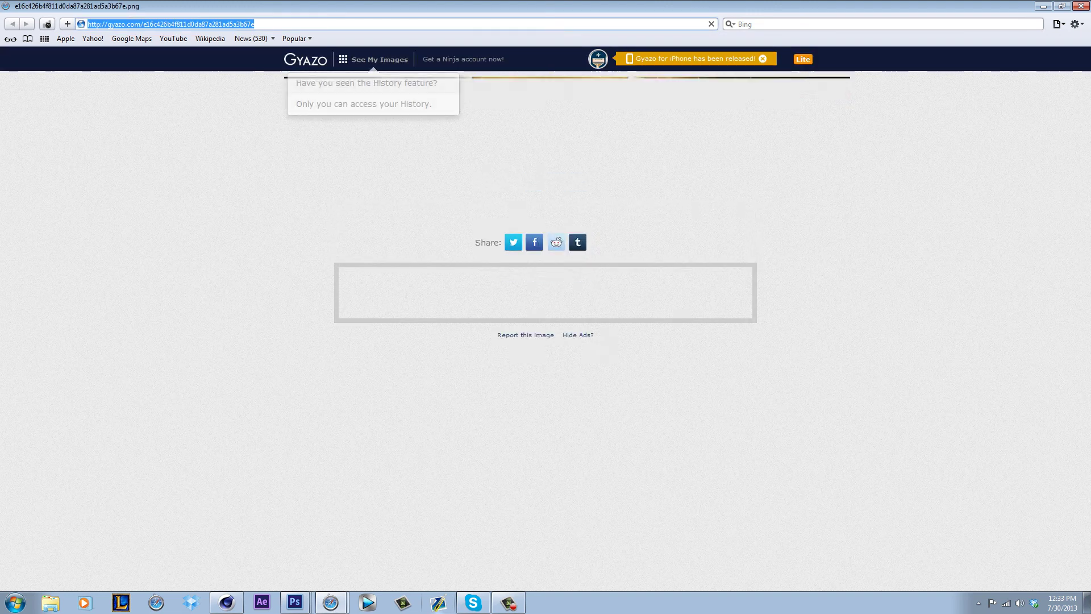
pyautogui.rightClick(273, 22)
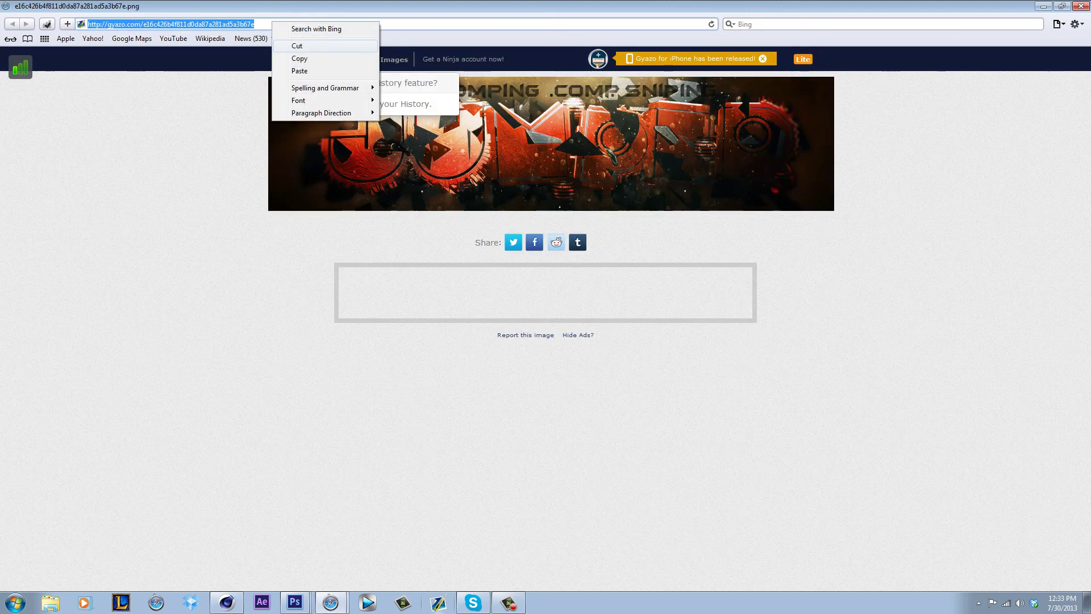
pyautogui.click(293, 58)
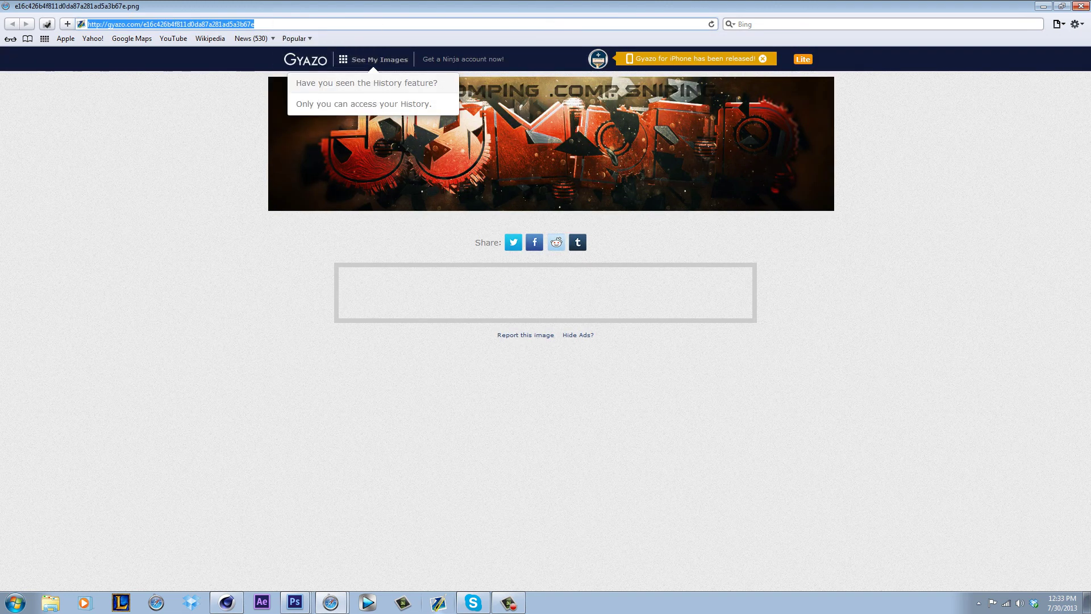
pyautogui.click(1081, 6)
pyautogui.click(508, 602)
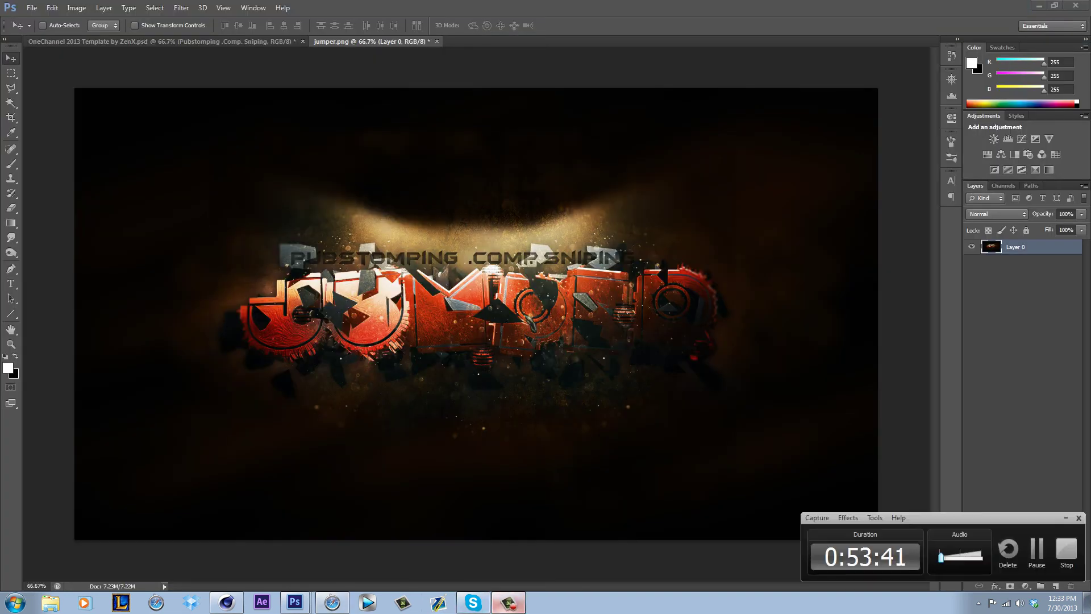